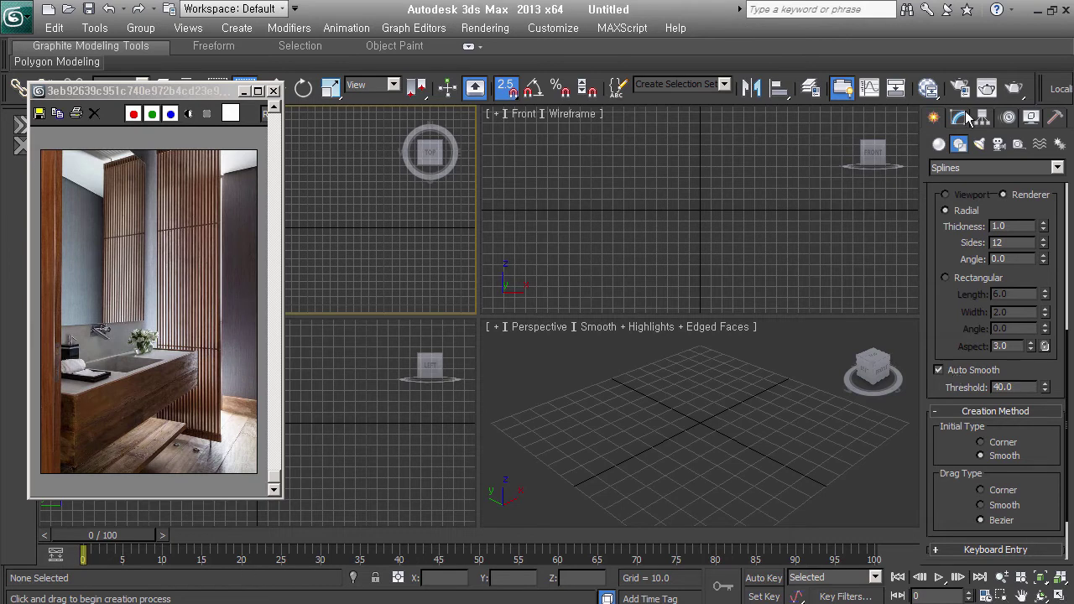
- Draw a standard Box primitive in the Perspective view
click(941, 144)
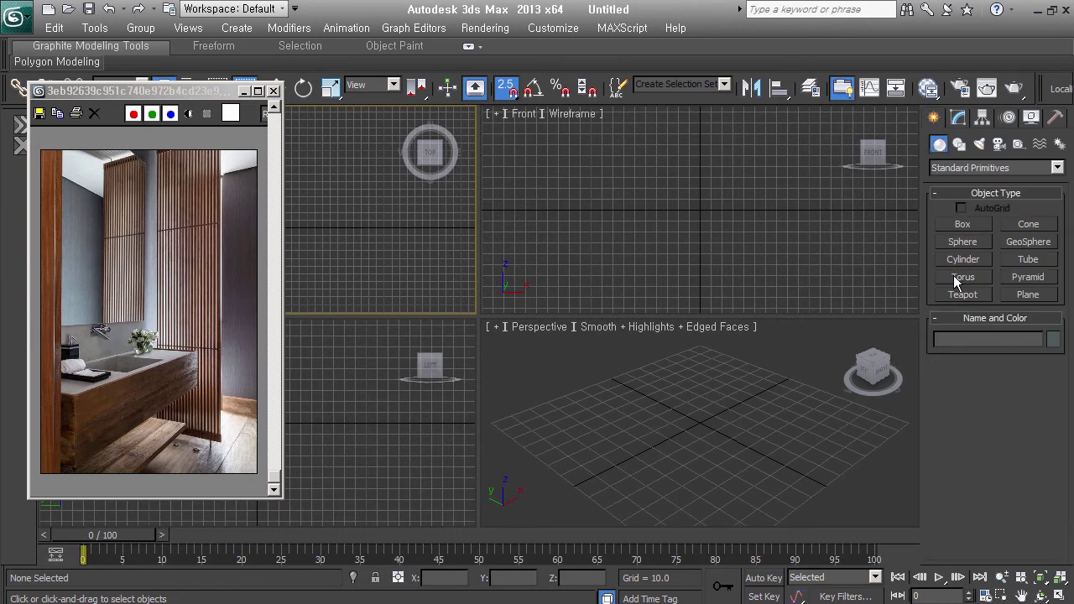
click(964, 224)
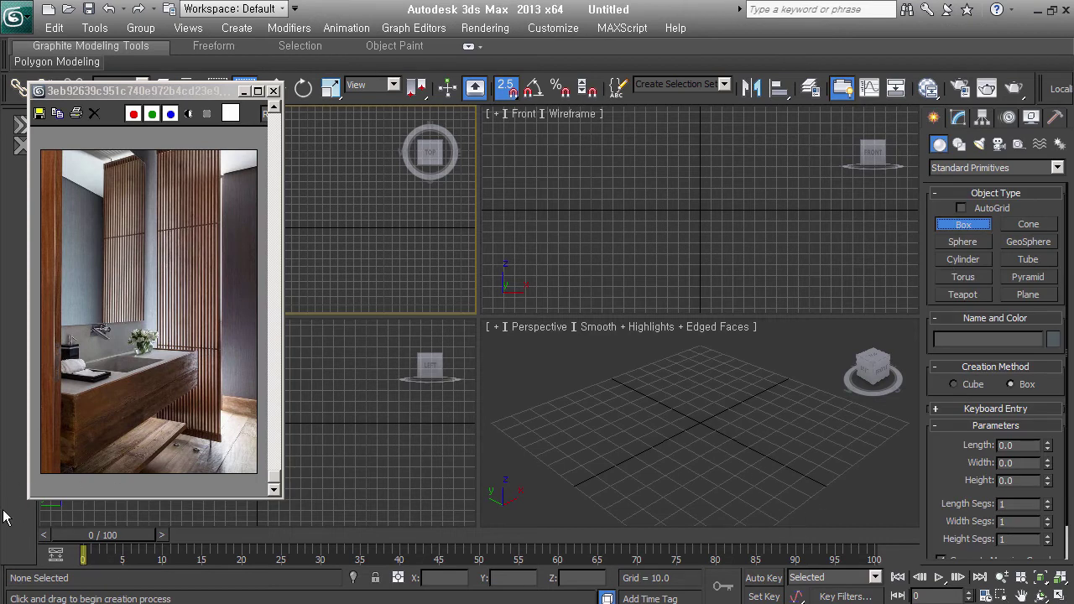
click(701, 386)
drag(702, 386, 635, 569)
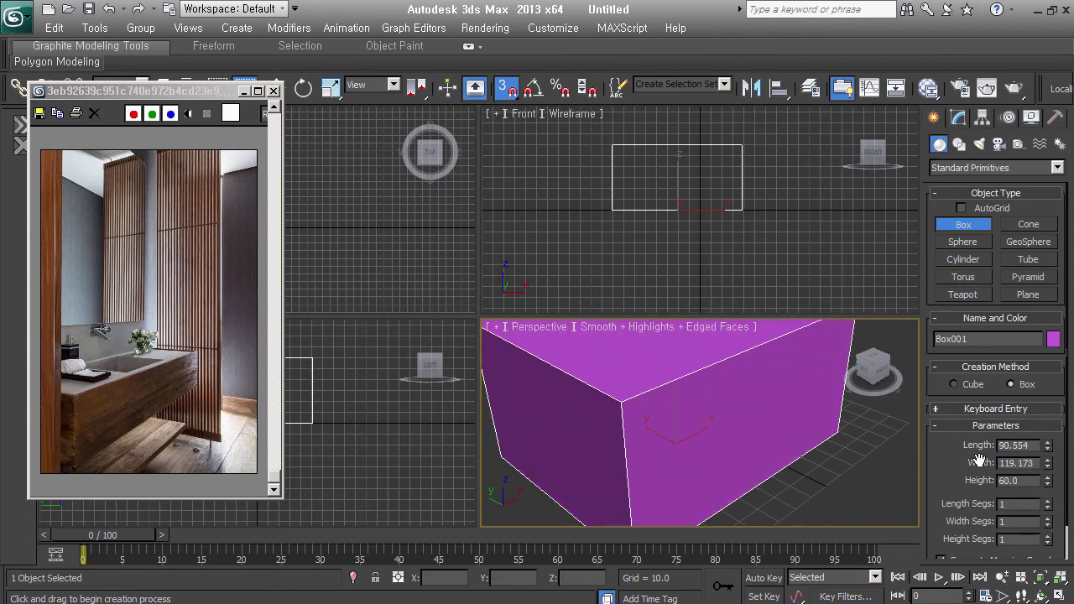
drag(1047, 447, 1047, 428)
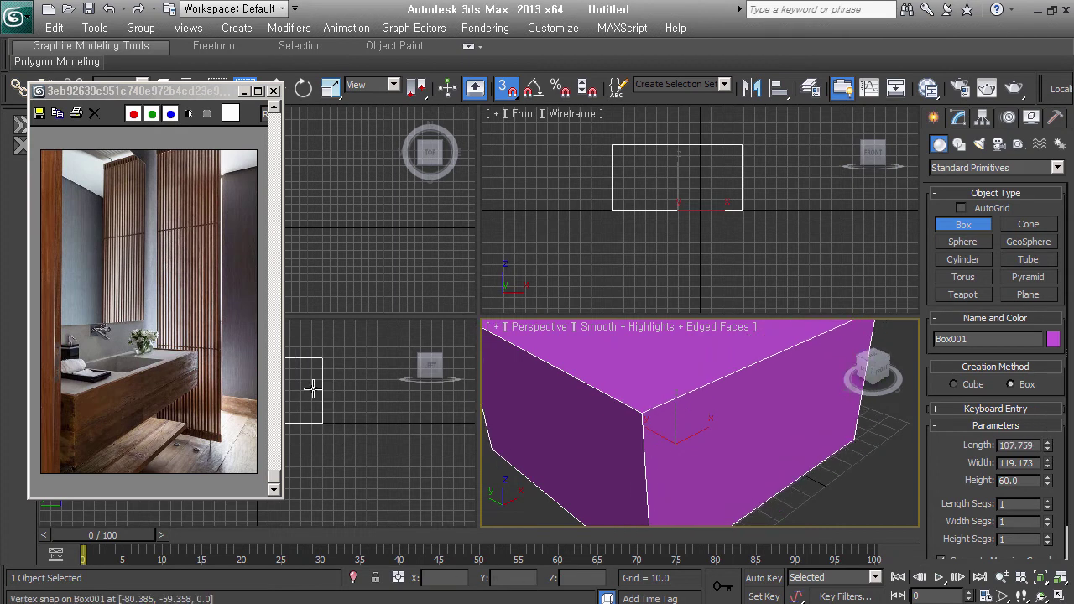
- Set the box to length 2000, width 3000 and height 2500, then finish creating it
double_click(1022, 446)
text(2000)
key(Tab)
text(3000)
key(Tab)
text(25)
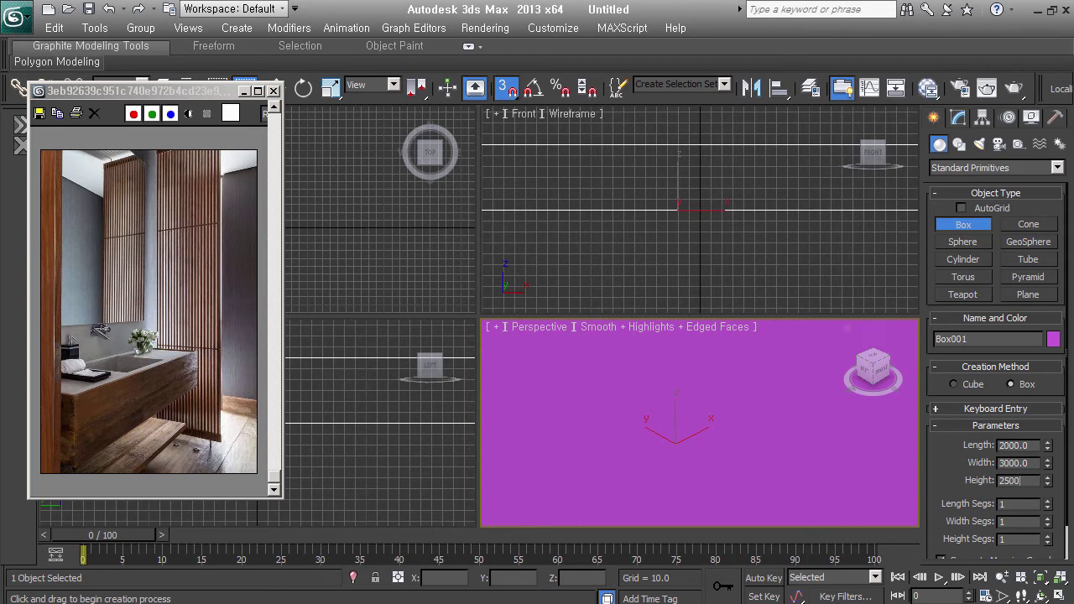
text(00)
key(Return)
right_click(743, 450)
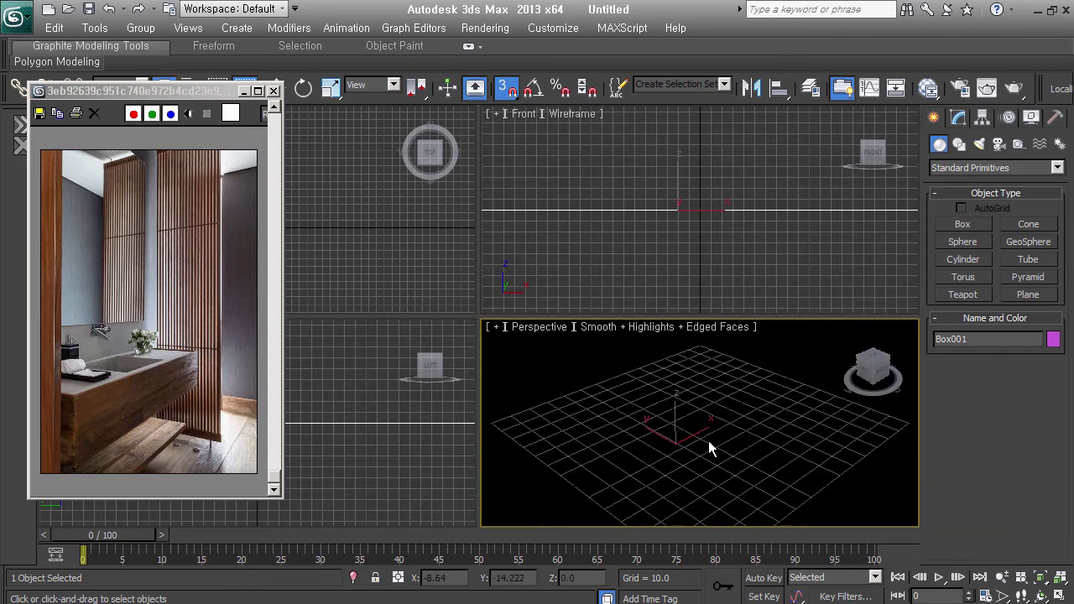
- Convert Box001 to an Editable Poly and enter Polygon sub-object level
key(z)
mouse_move(719, 413)
alt+middle_down()
mouse_move(728, 418)
mouse_move(716, 416)
alt+middle_up()
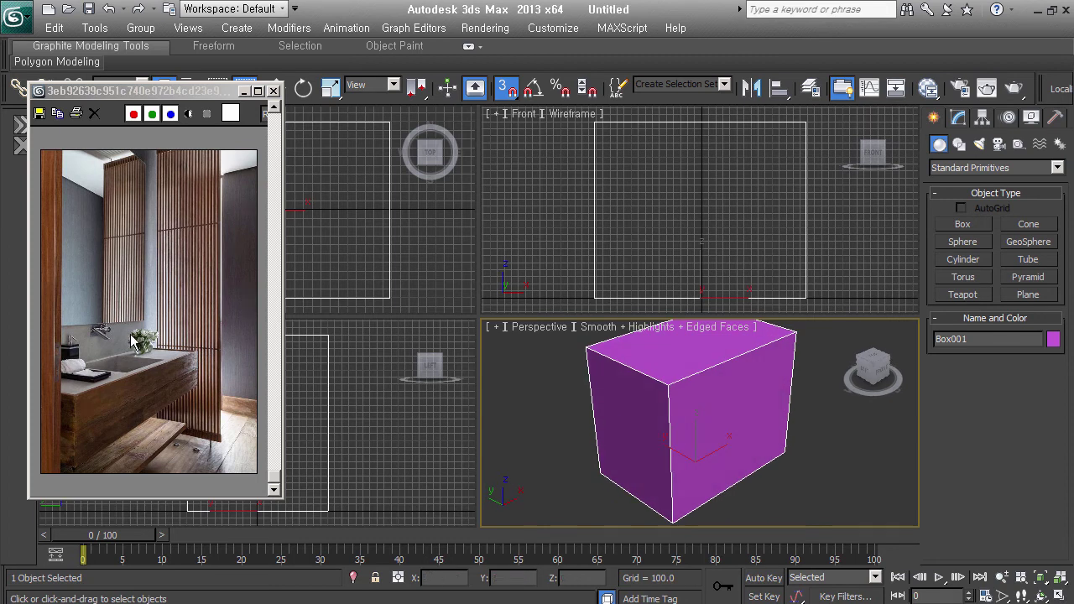
mouse_move(718, 427)
alt+middle_down()
mouse_move(736, 439)
mouse_move(549, 439)
mouse_move(620, 444)
alt+middle_up()
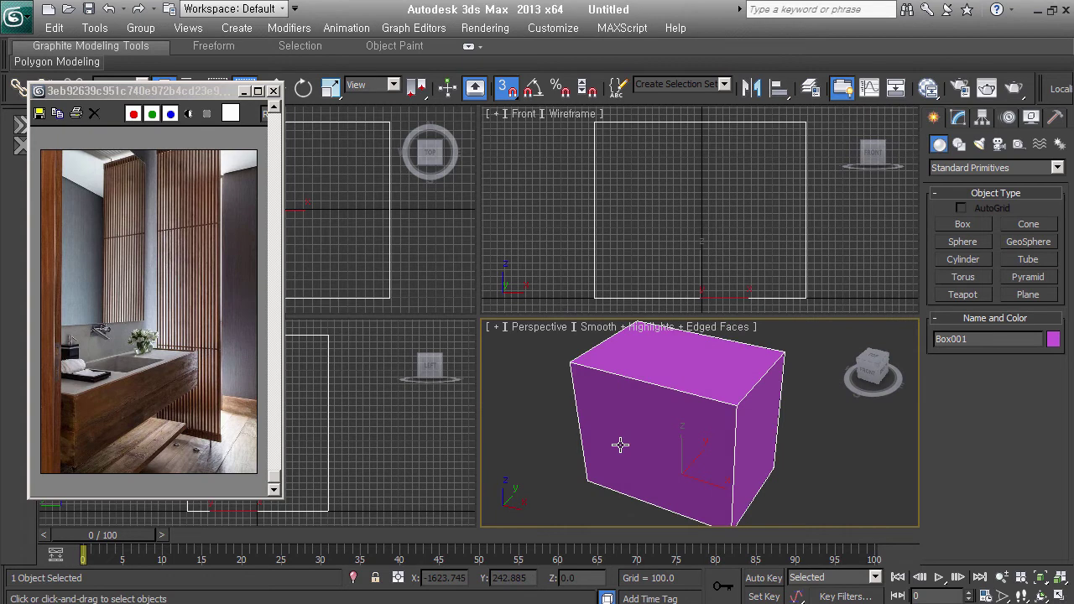
right_click(673, 438)
click(1013, 370)
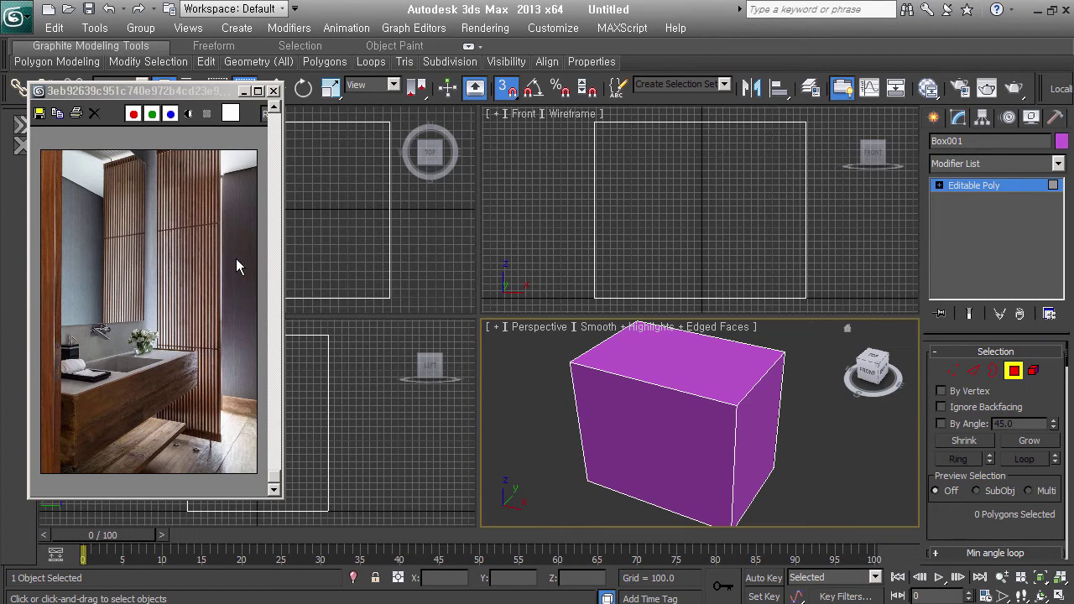
- Select all six polygons of Box001 and flip their normals to face inward
key(4)
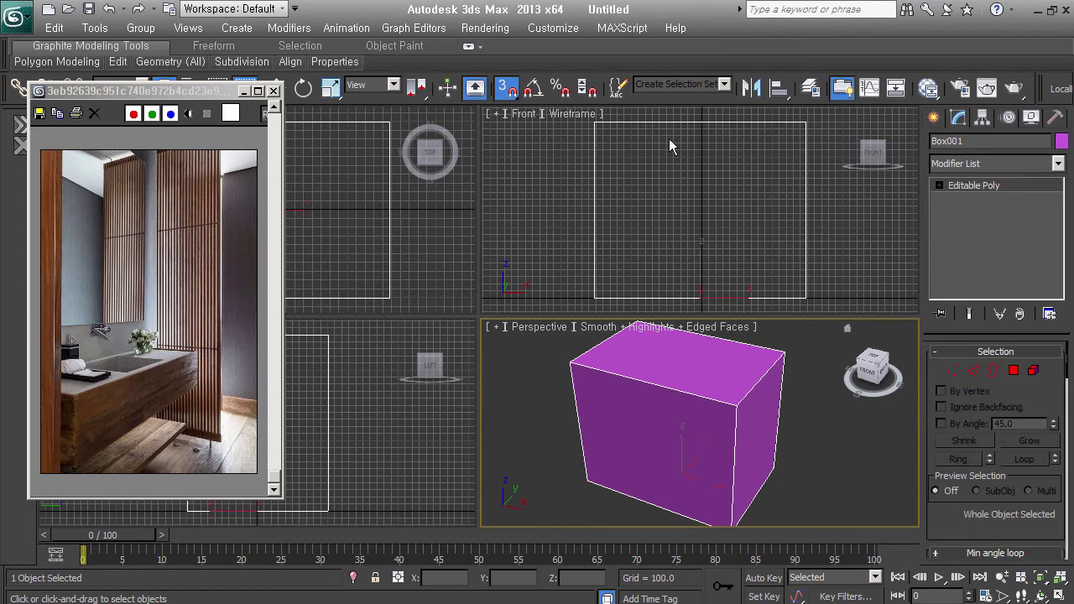
key(4)
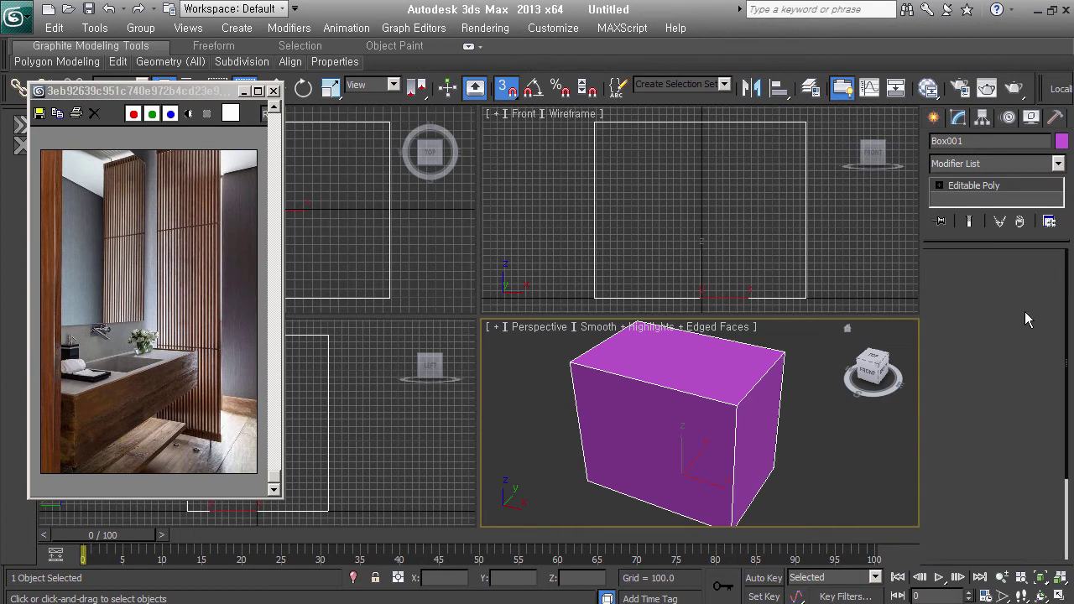
key(ctrl+a)
scroll(975, 440, down, 2)
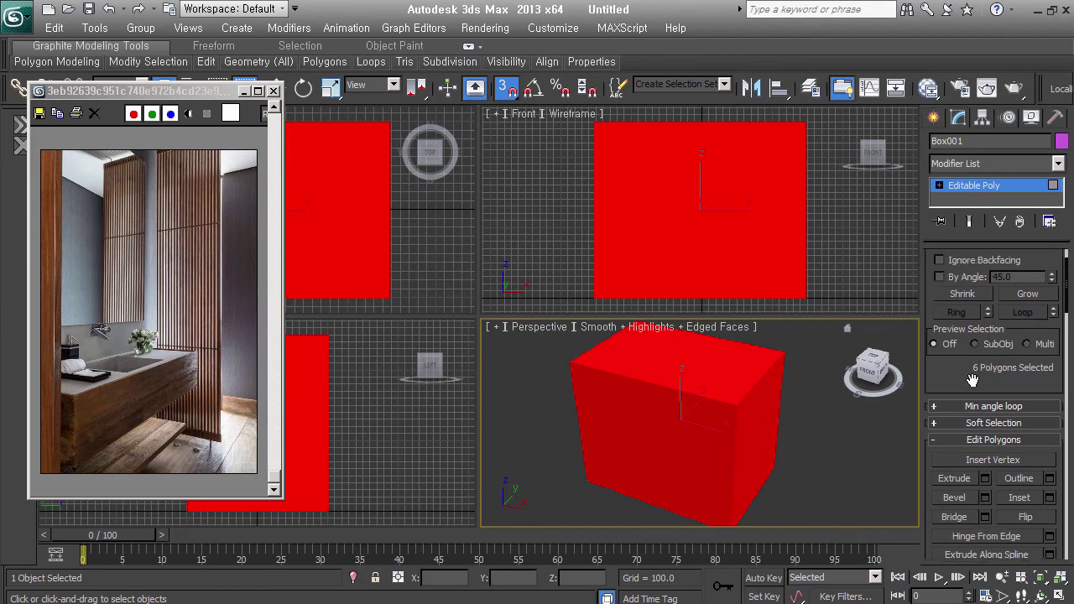
scroll(976, 441, down, 3)
click(836, 449)
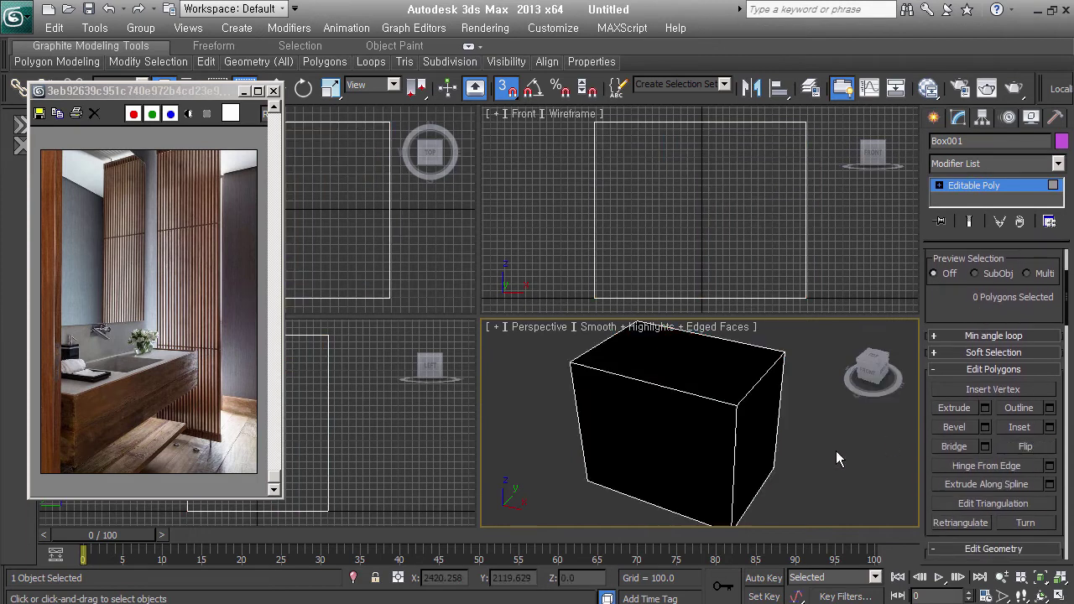
alt+middle_drag(634, 457, 659, 440)
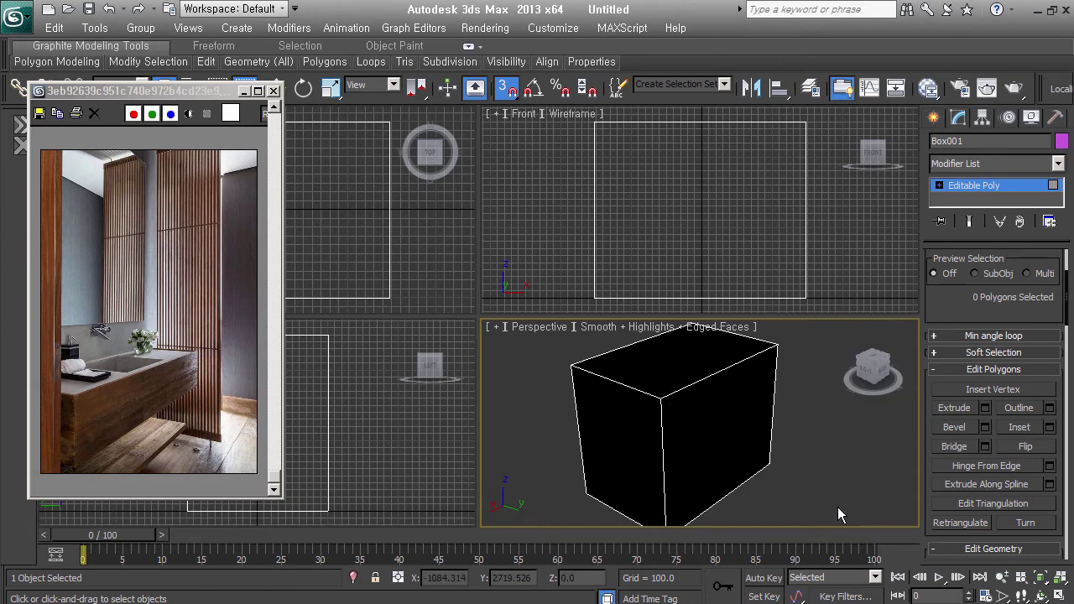
- Turn on Backface Cull in Box001's Object Properties and orbit to look into the room
right_click(677, 351)
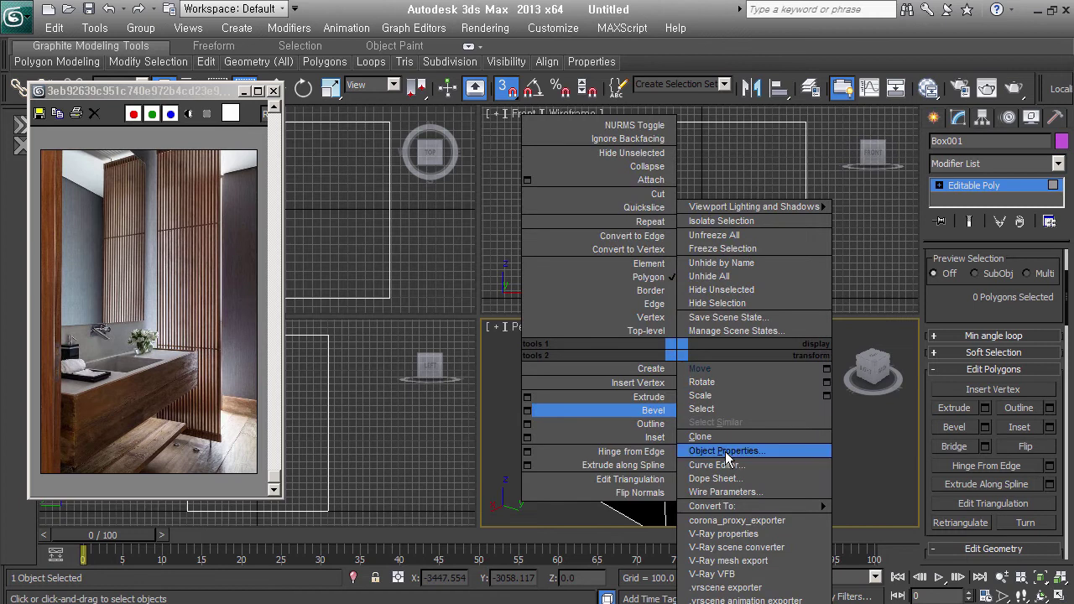
click(724, 450)
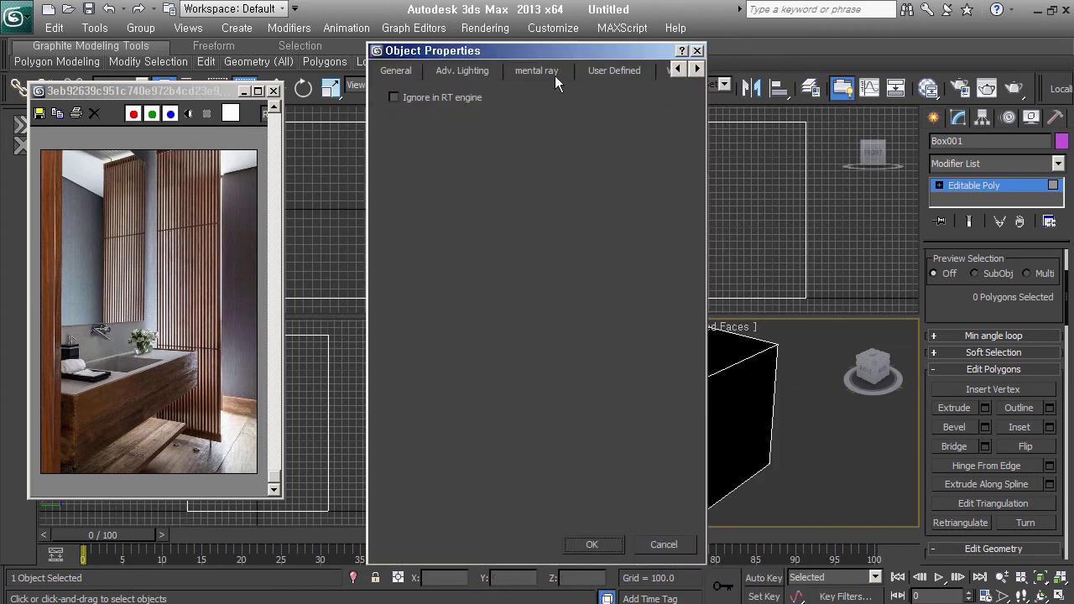
click(395, 70)
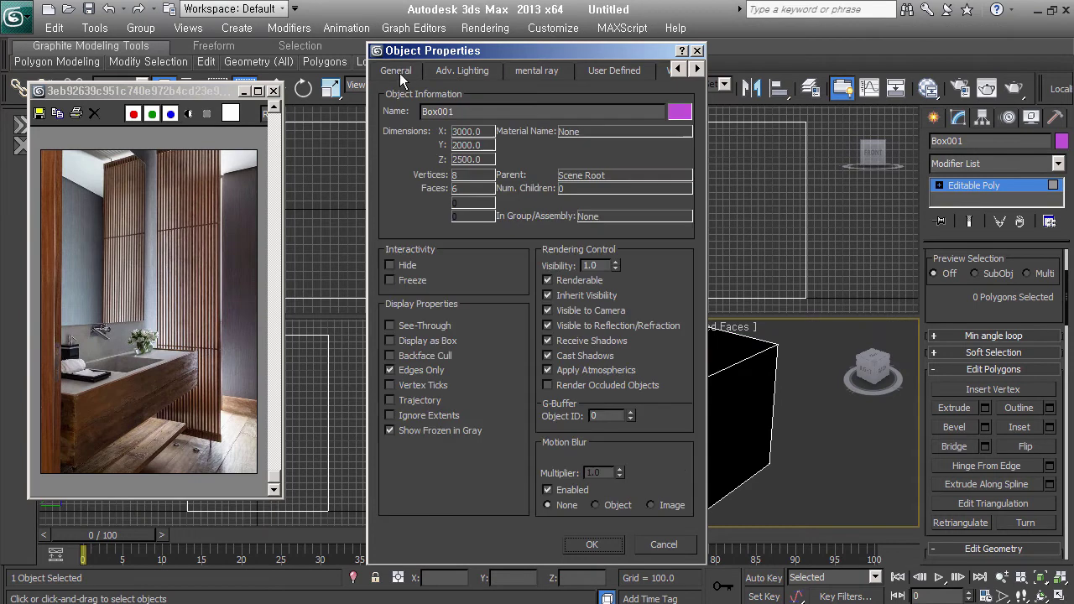
click(439, 357)
click(602, 543)
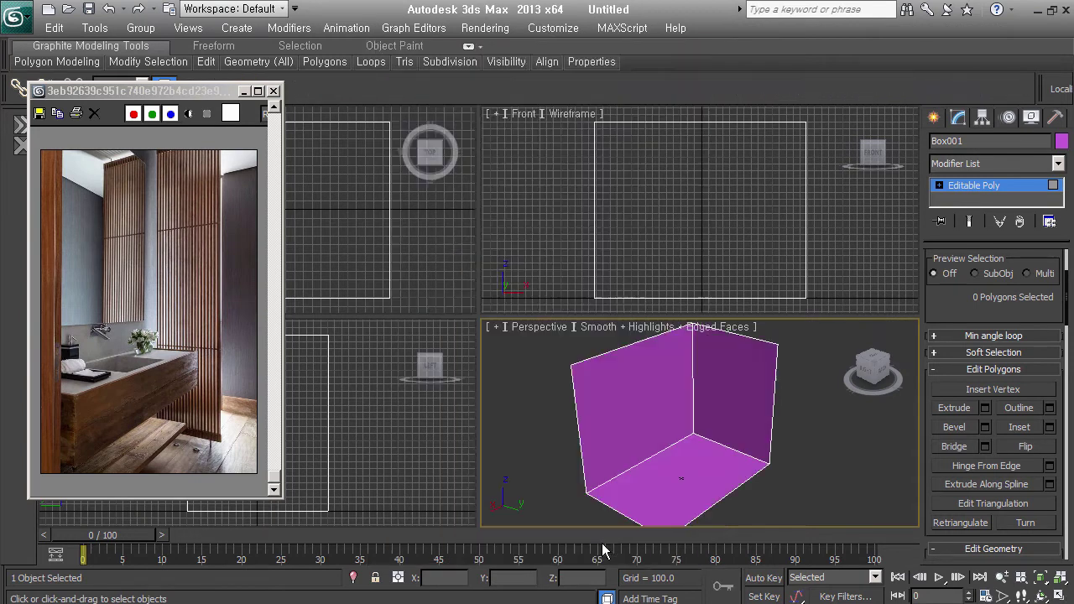
mouse_move(709, 472)
alt+middle_down()
mouse_move(820, 458)
mouse_move(678, 455)
alt+middle_up()
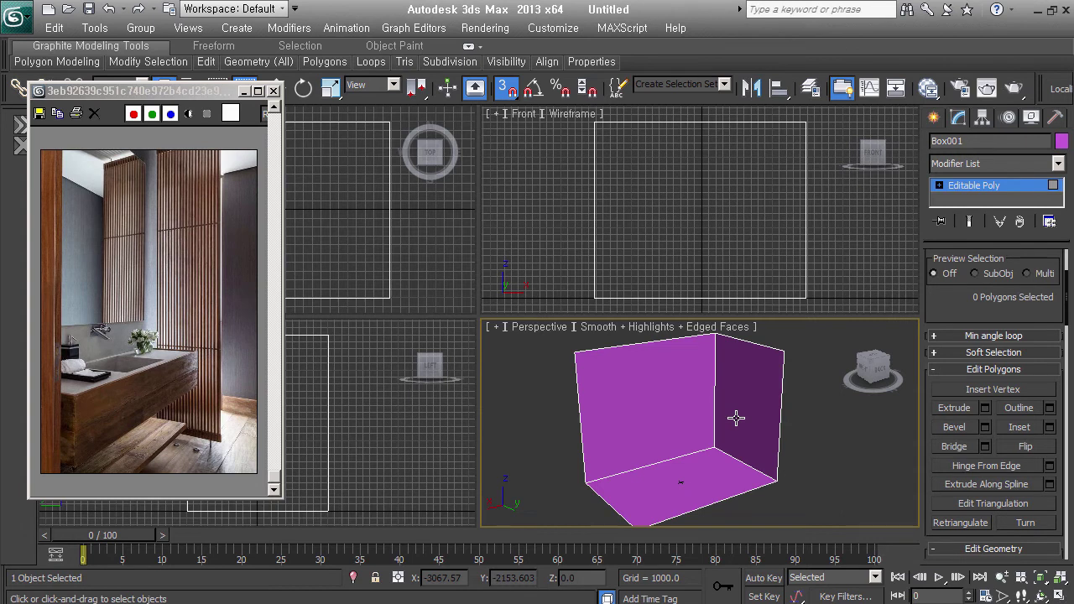
alt+middle_drag(731, 425, 743, 461)
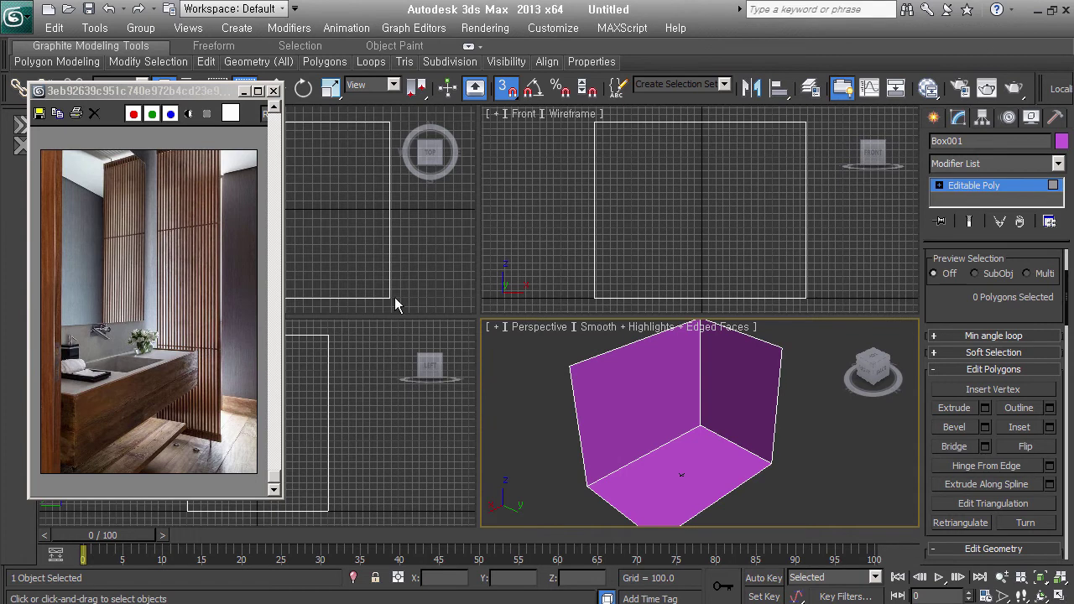
middle_drag(757, 180, 744, 187)
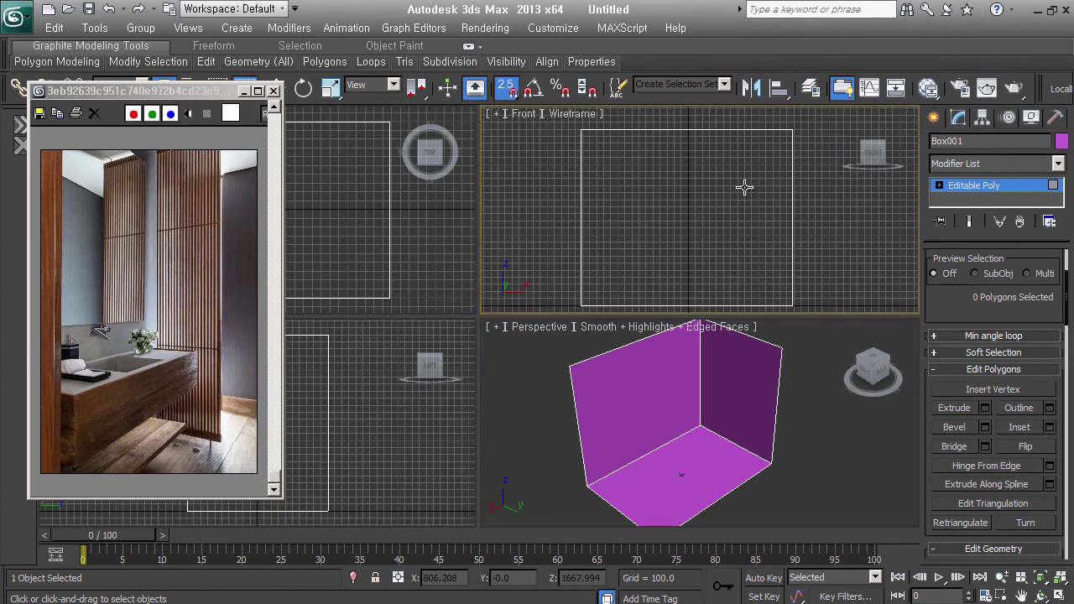
- Switch the front viewport to Top view, hide its grid and zoom to fit the room
key(t)
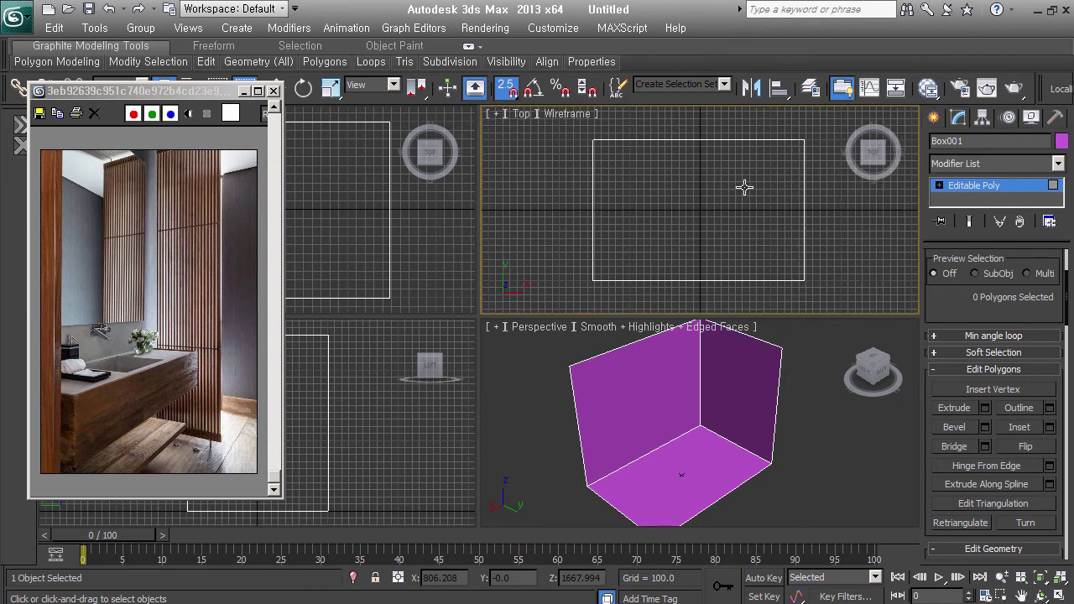
middle_drag(727, 216, 700, 217)
key(g)
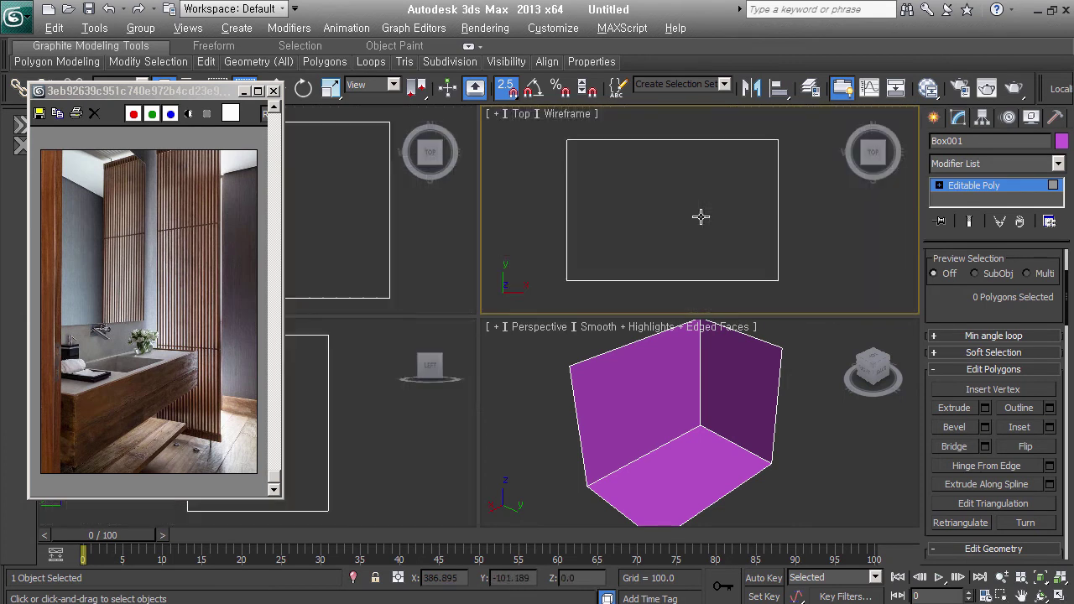
key(ctrl+shift+z)
scroll(934, 122, up, 3)
- Draw a second box on the room floor in the Top view
click(934, 121)
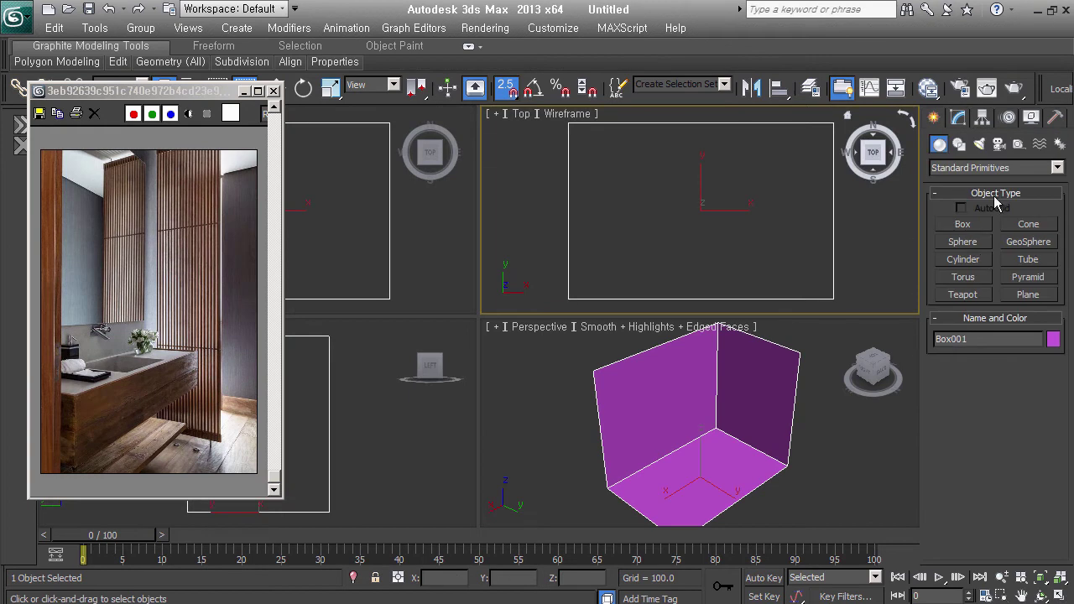
click(972, 225)
drag(647, 125, 774, 164)
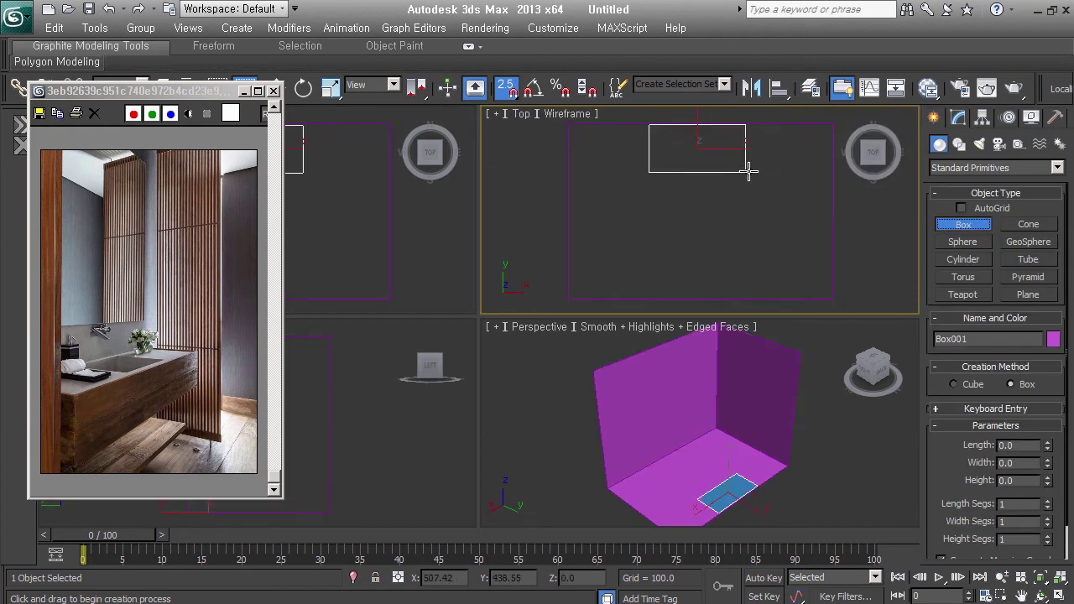
click(774, 138)
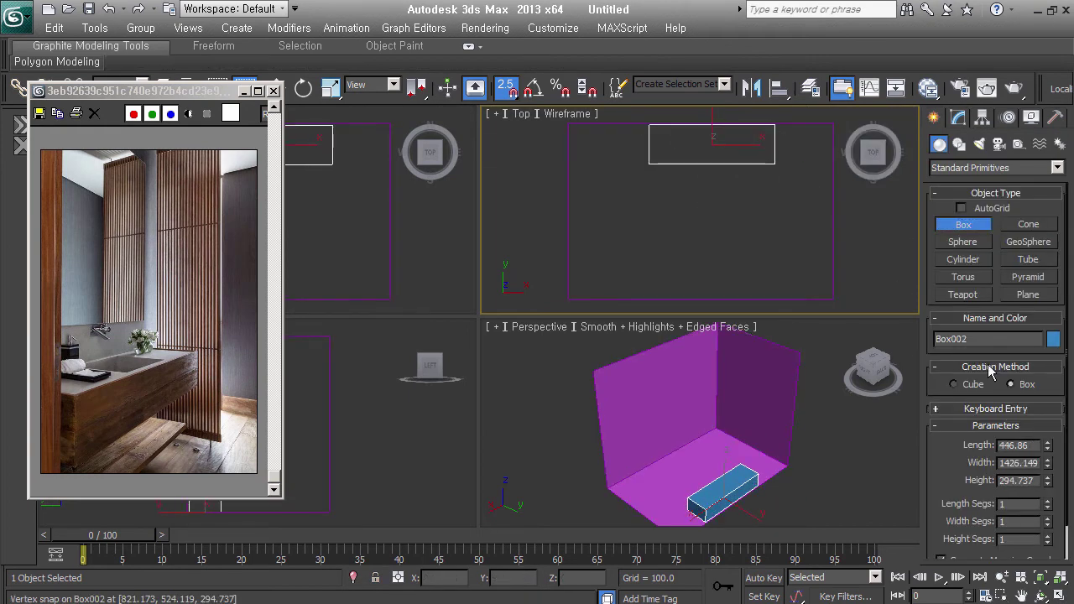
- Set the new box to width 1200, length 500 and height 350
double_click(1025, 463)
text(1200)
key(Return)
key(shift+Tab)
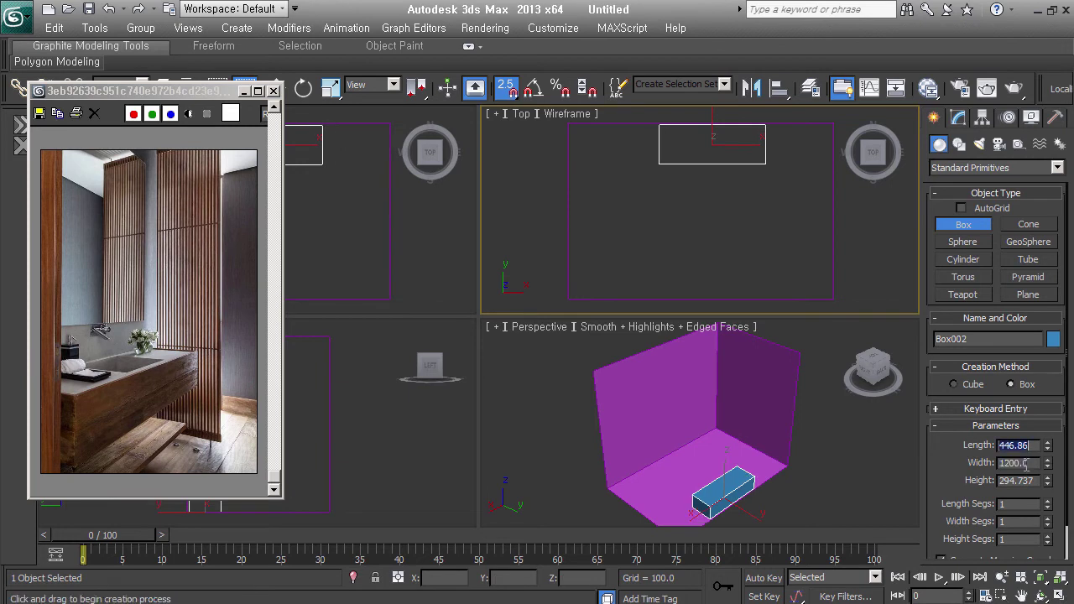
text(40)
key(Return)
text(5)
key(Tab)
key(Tab)
text(350)
key(Return)
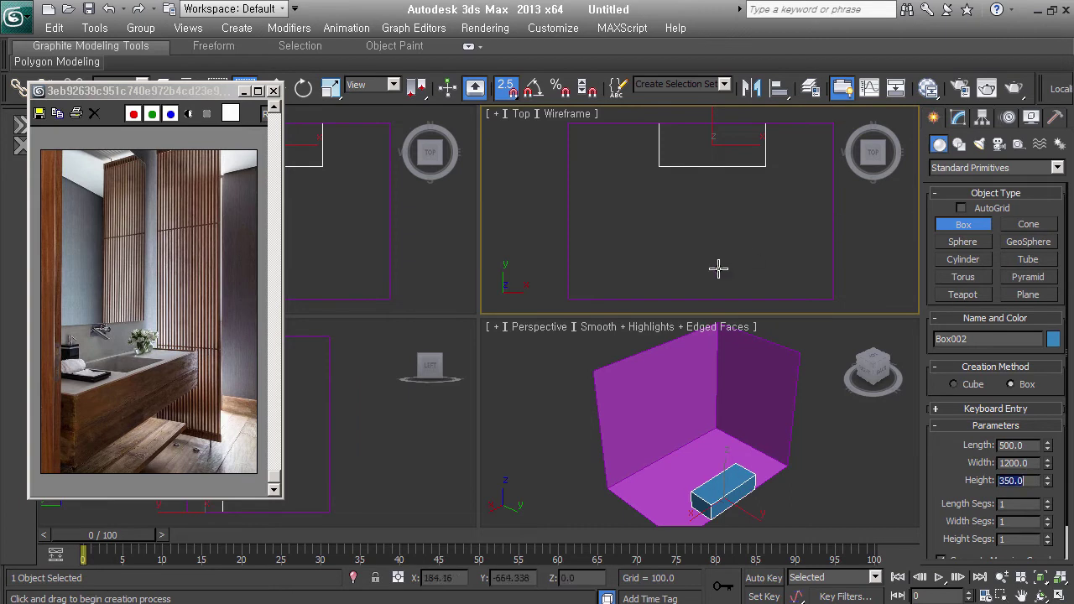
- Snap-move the vanity box in the Top view against the room's rear wall
right_click(701, 192)
right_click(706, 158)
click(723, 170)
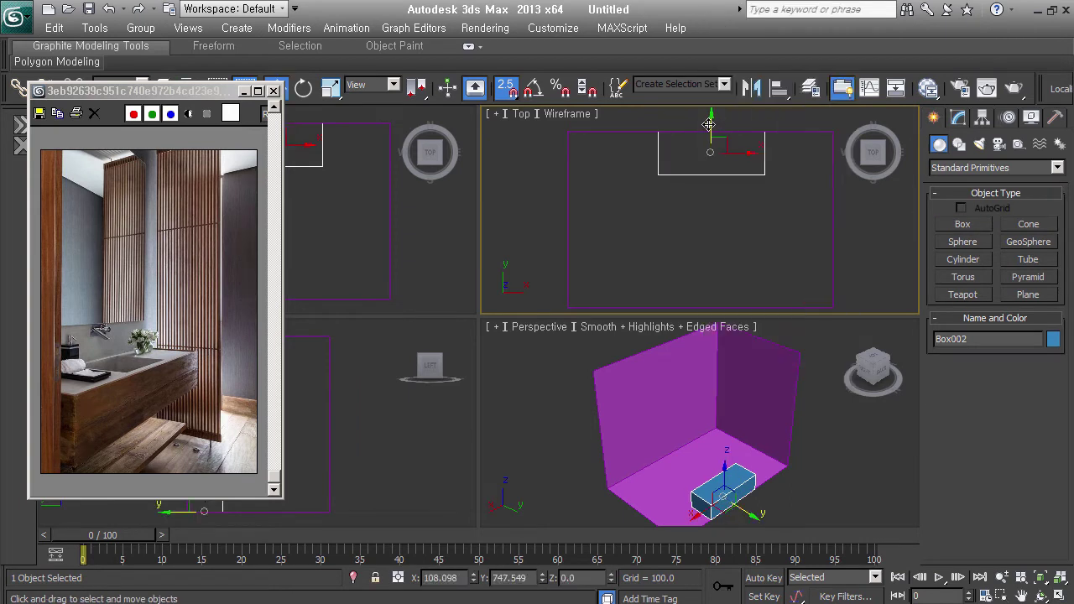
drag(709, 125, 708, 221)
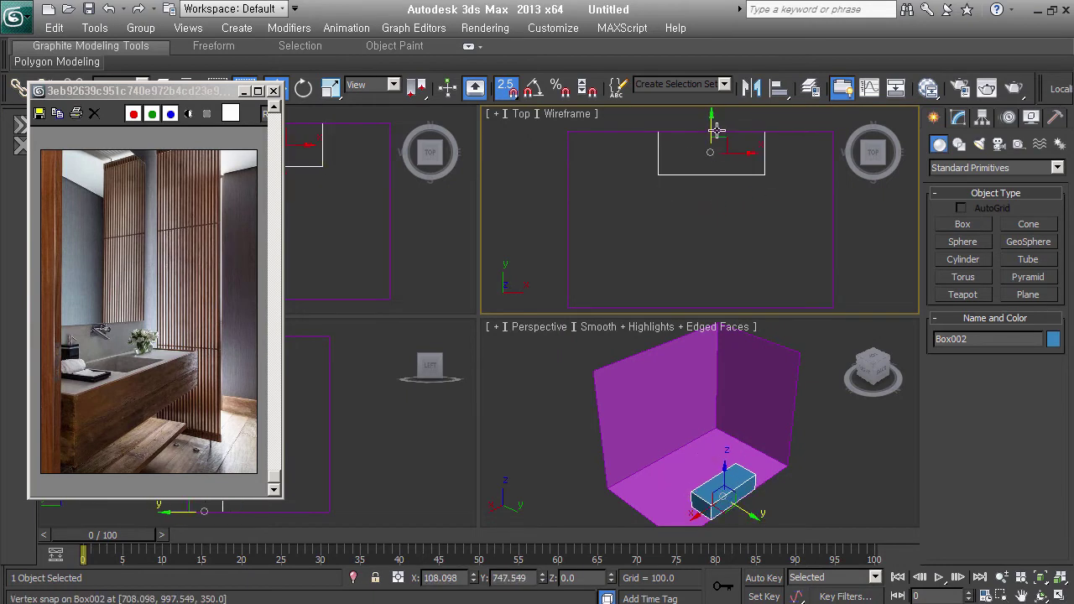
drag(709, 221, 701, 220)
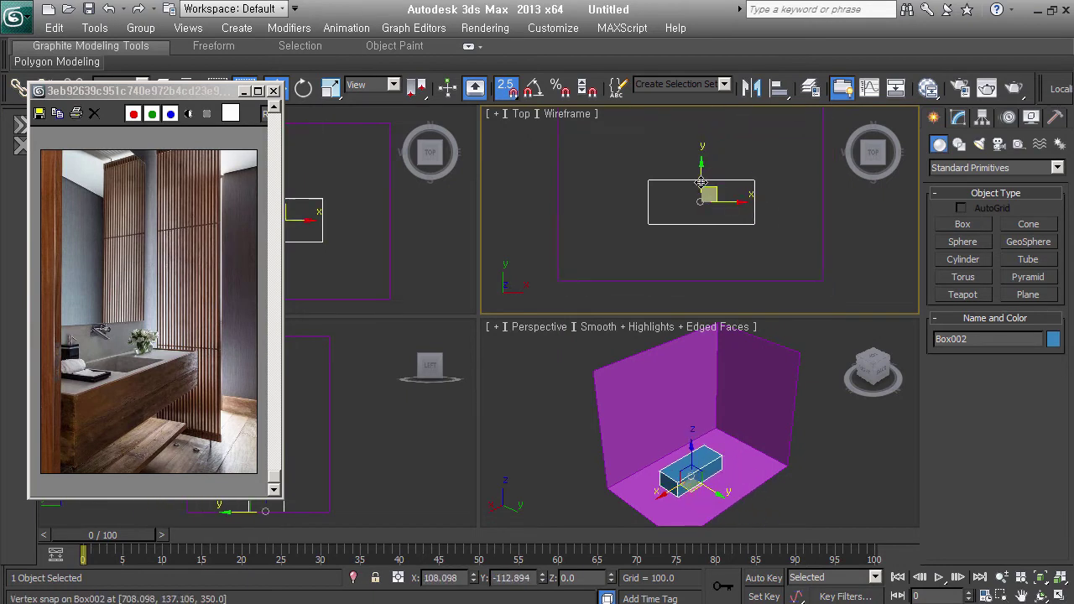
key(s)
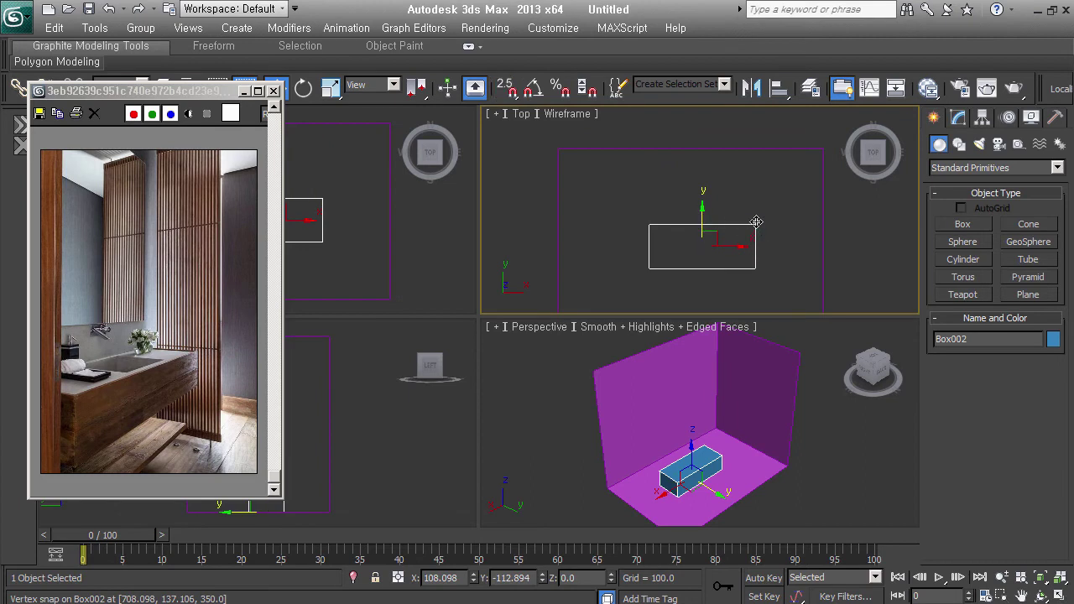
key(s)
drag(760, 234, 810, 158)
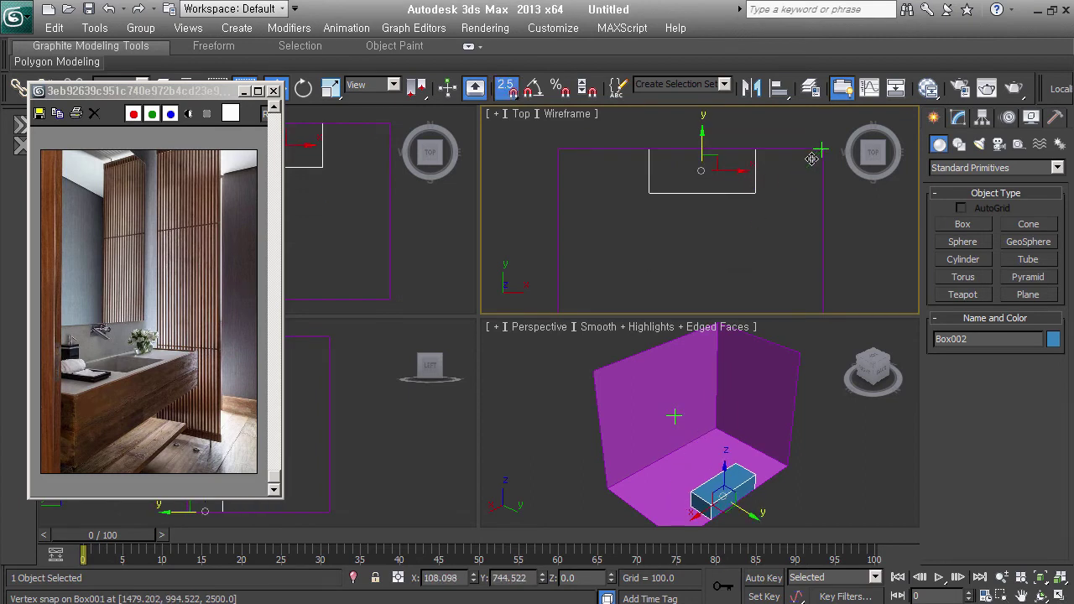
- Lock the selection on the vanity box and drag it down to Z -350
middle_drag(731, 462, 741, 461)
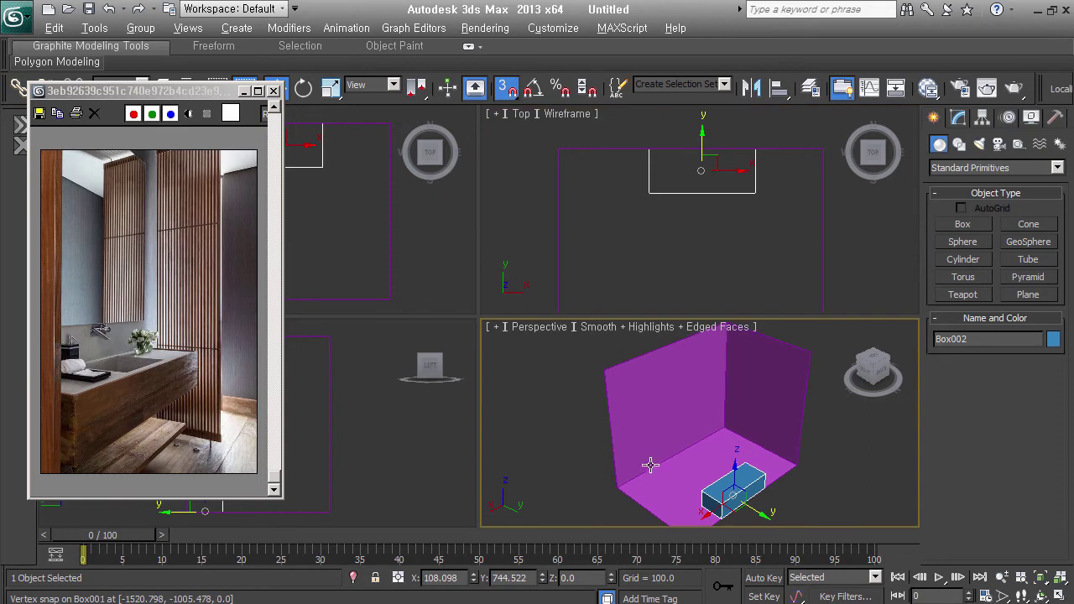
alt+middle_drag(650, 464, 923, 454)
mouse_move(717, 494)
alt+middle_down()
mouse_move(743, 478)
mouse_move(774, 481)
mouse_move(750, 472)
alt+middle_up()
alt+middle_drag(619, 484, 698, 457)
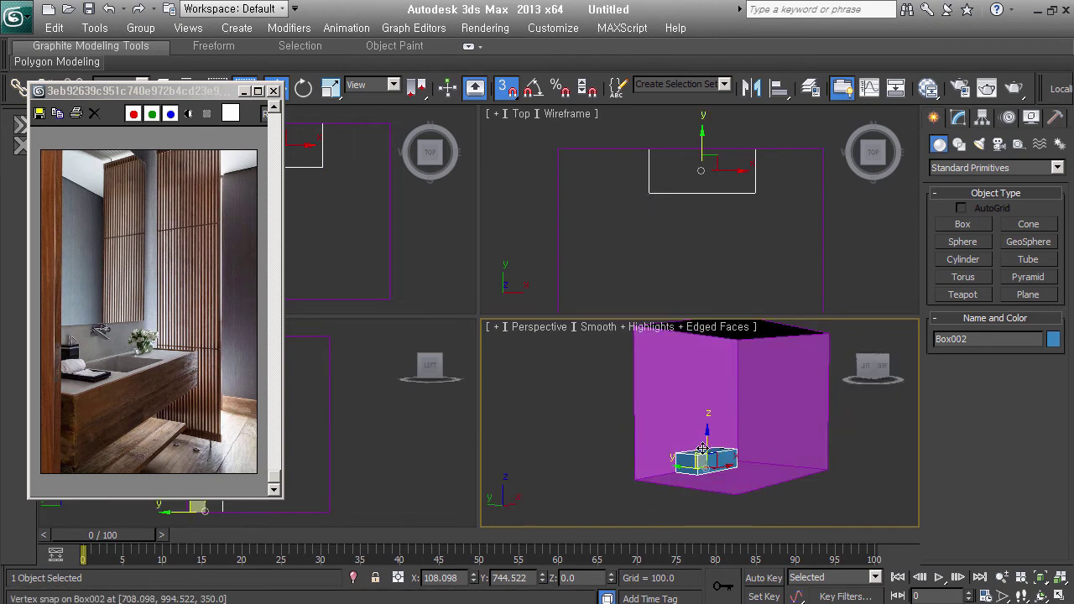
click(676, 453)
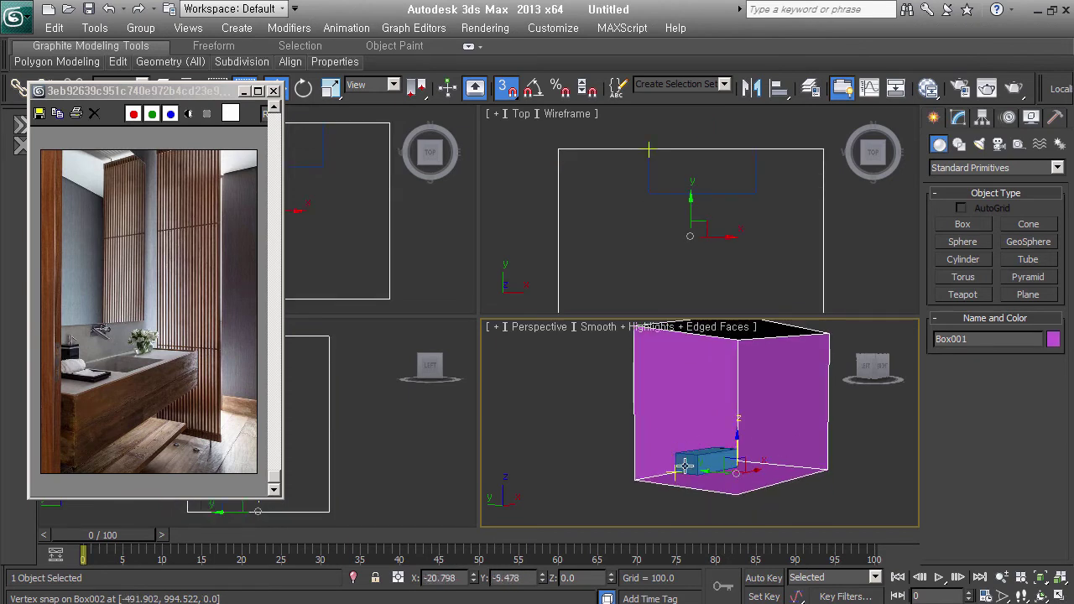
click(677, 455)
key(space)
drag(679, 457, 682, 497)
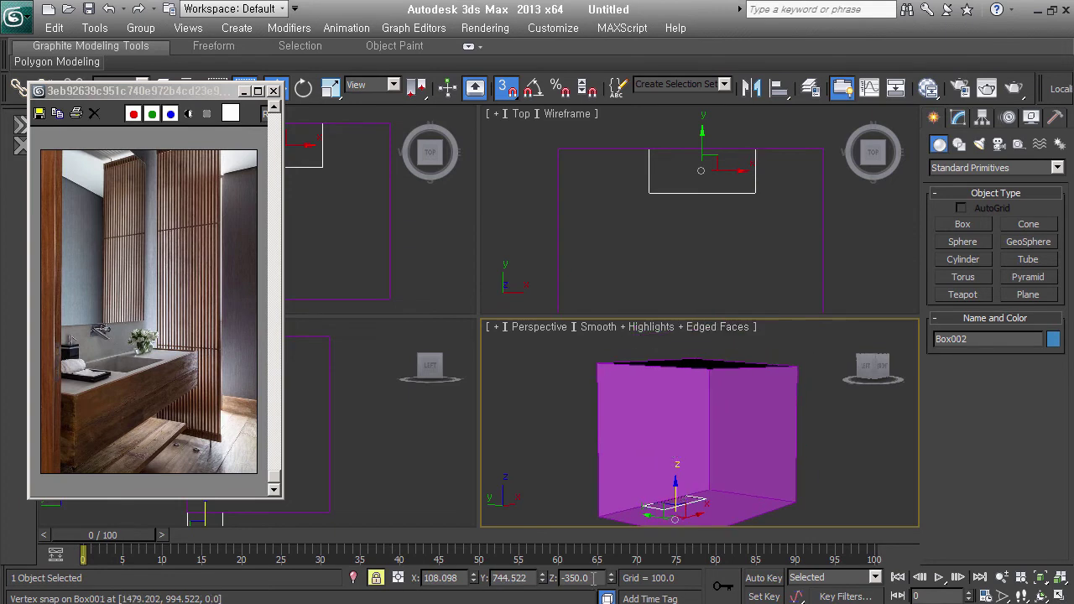
- Raise the vanity box 80 units on Z using offset transform type-in
click(398, 577)
double_click(580, 577)
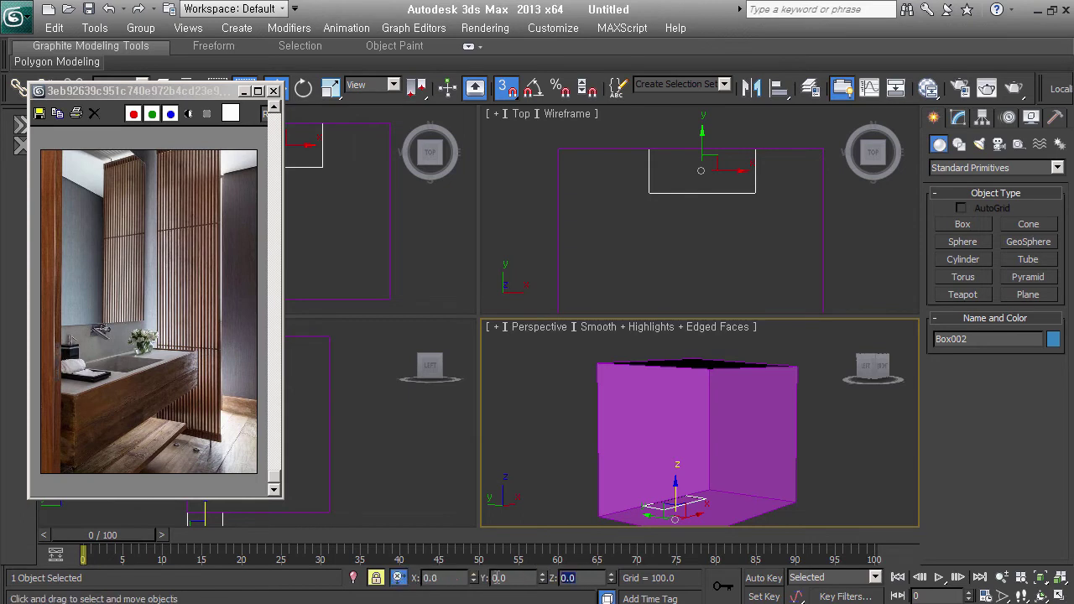
text(80)
key(Return)
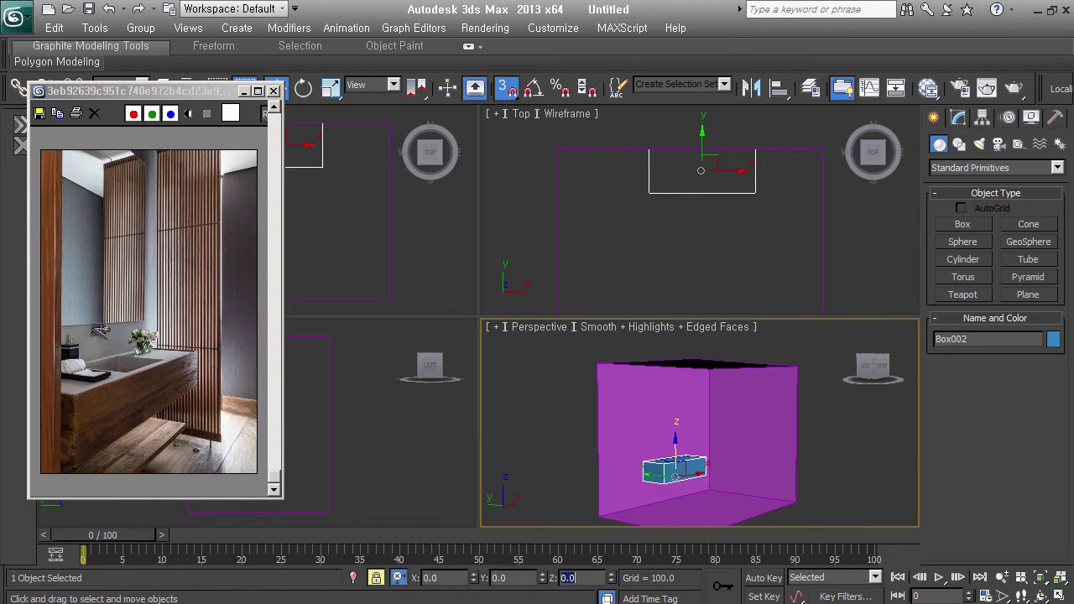
mouse_move(712, 483)
alt+middle_down()
mouse_move(703, 466)
mouse_move(705, 491)
alt+middle_up()
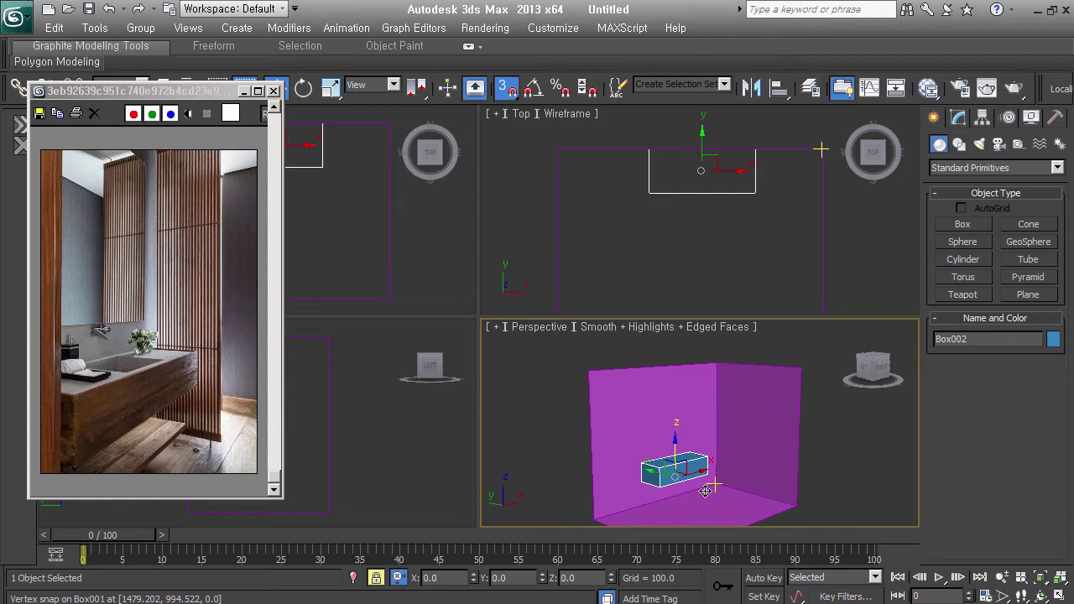
mouse_move(705, 491)
alt+middle_down()
mouse_move(600, 471)
mouse_move(744, 520)
alt+middle_up()
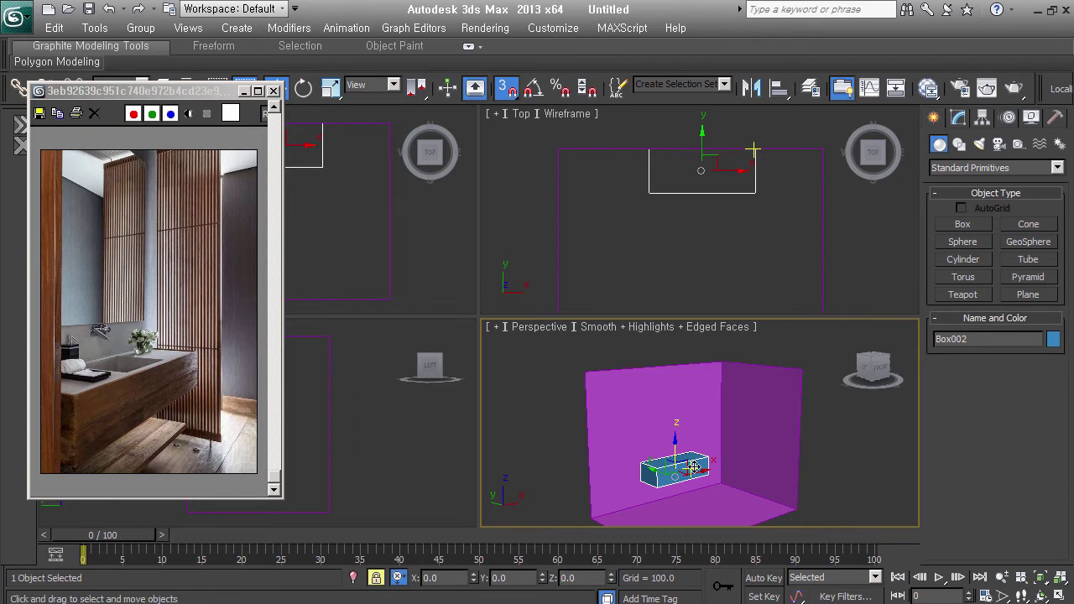
middle_drag(694, 468, 720, 464)
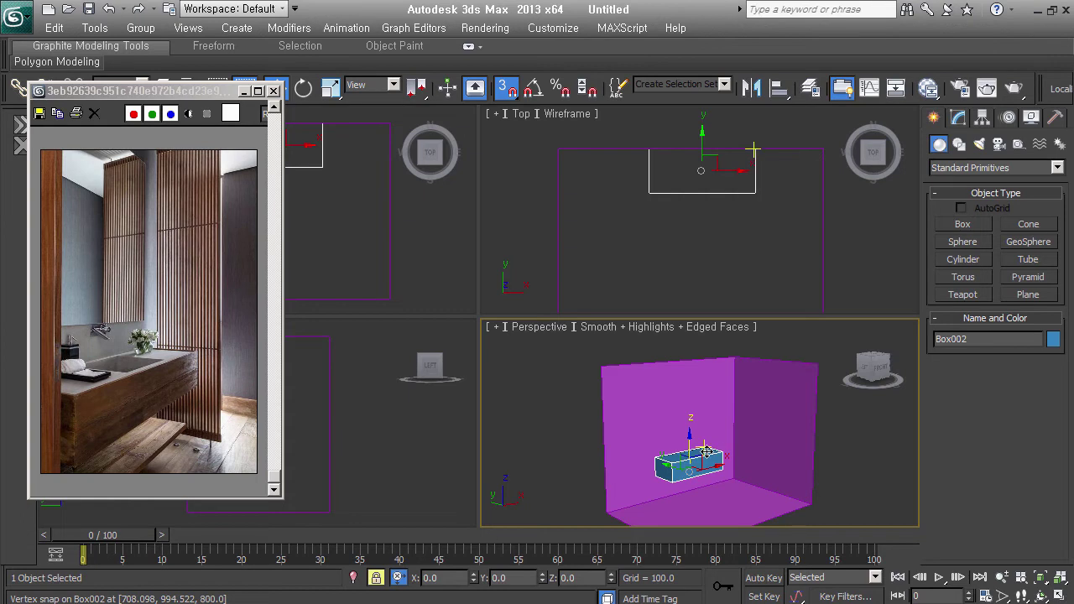
middle_drag(703, 227, 689, 231)
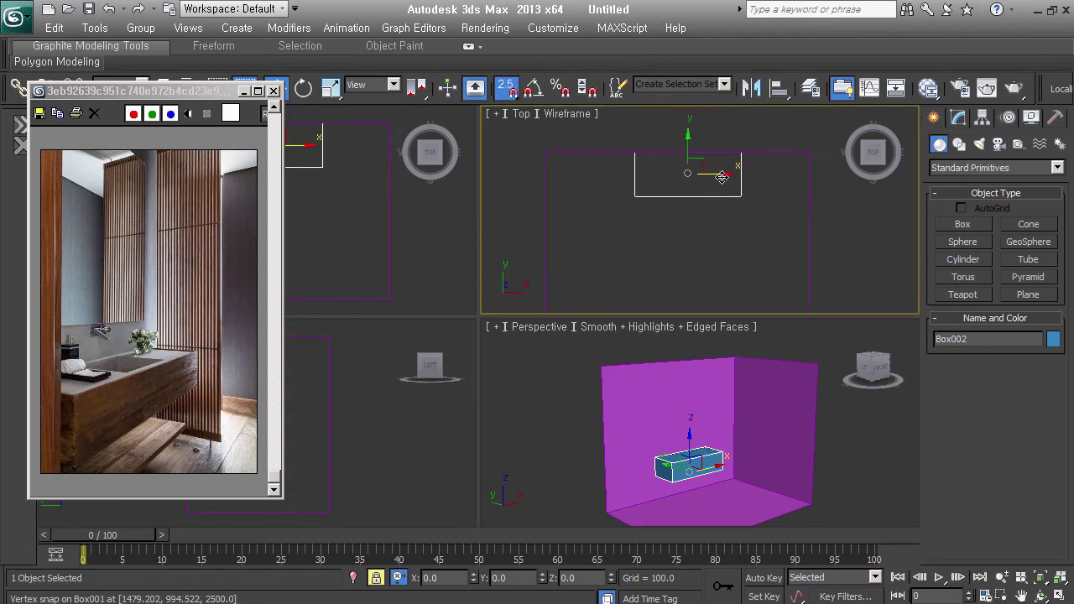
key(alt+a)
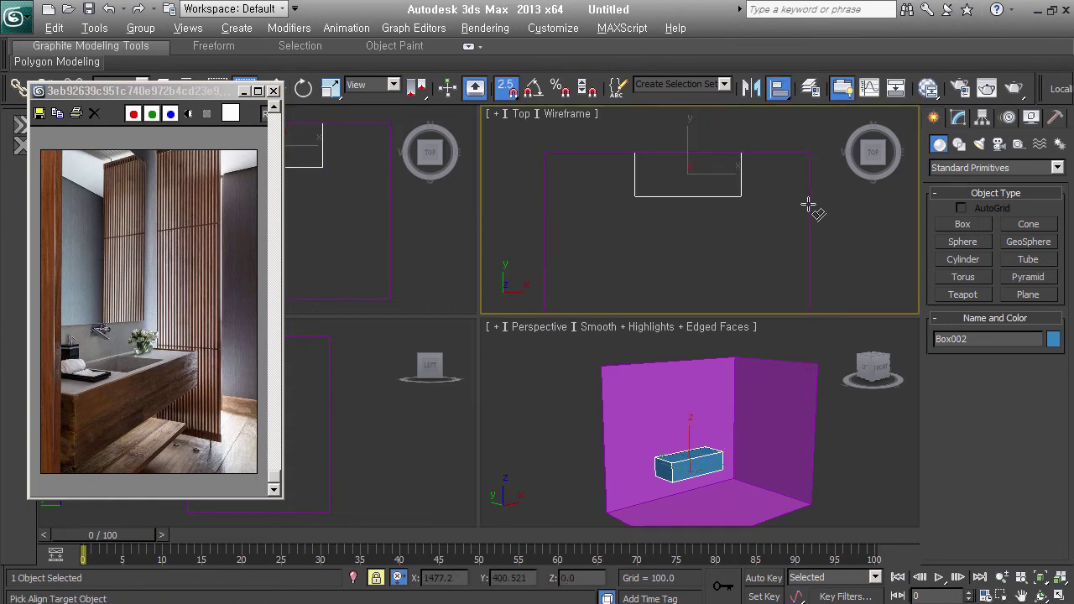
- Align Box002 to Box001 center-to-center on the X axis only
click(810, 208)
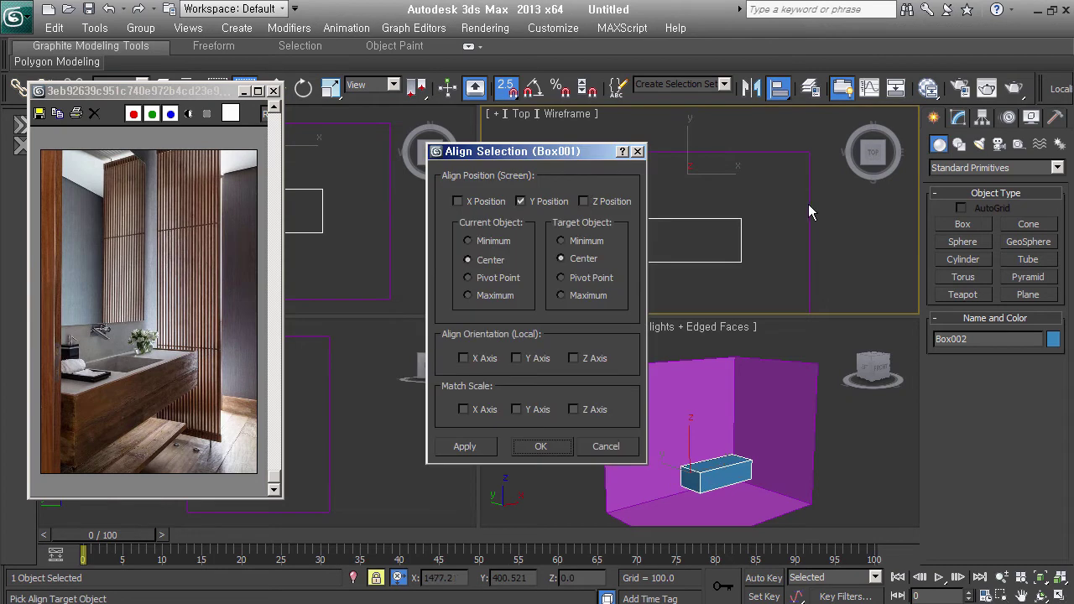
click(564, 202)
click(520, 202)
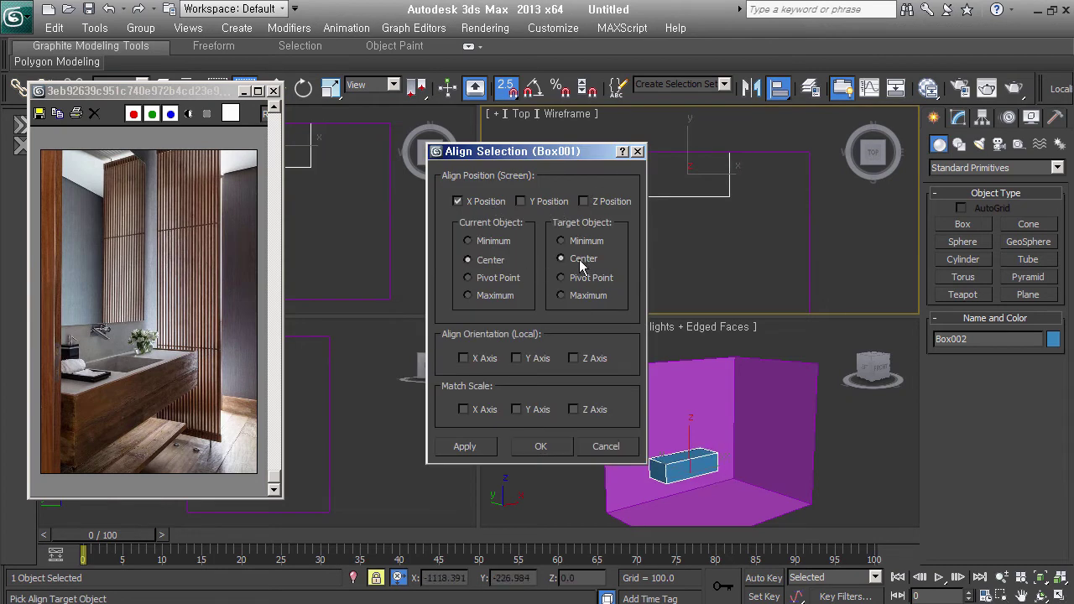
click(565, 445)
mouse_move(710, 252)
alt+middle_down()
mouse_move(769, 232)
mouse_move(750, 232)
alt+middle_up()
key(t)
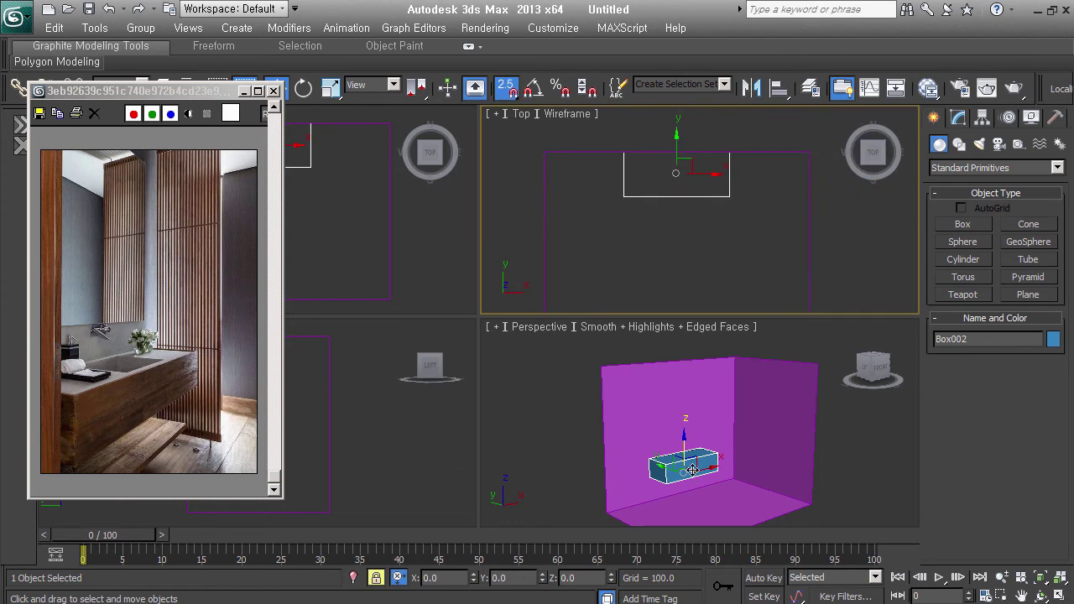
click(958, 118)
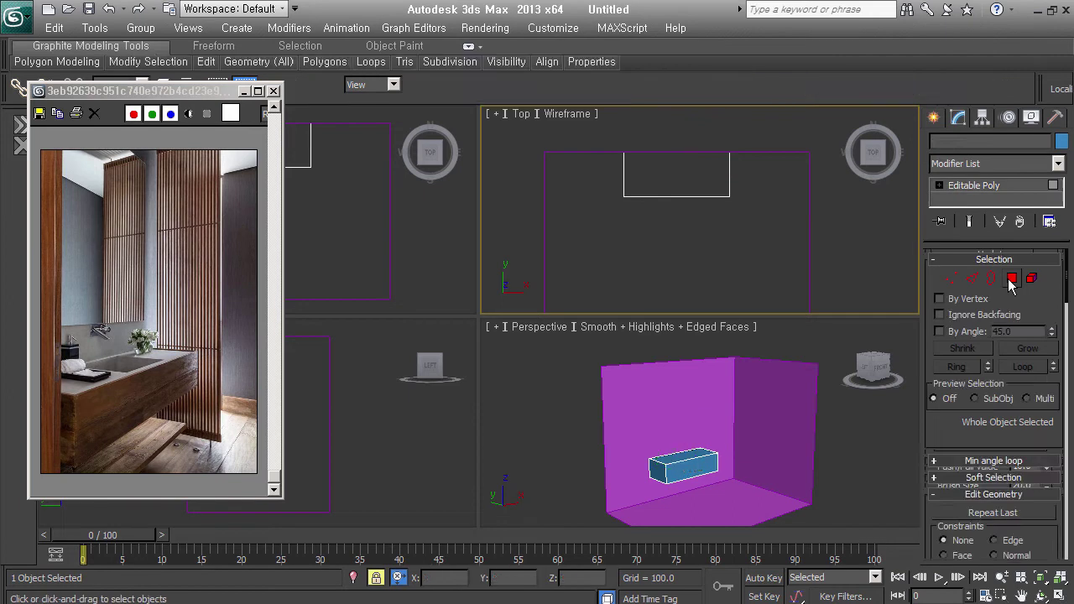
- Shift-drag a copy of the vanity's back face upward as a new object named 'miror'
click(1010, 278)
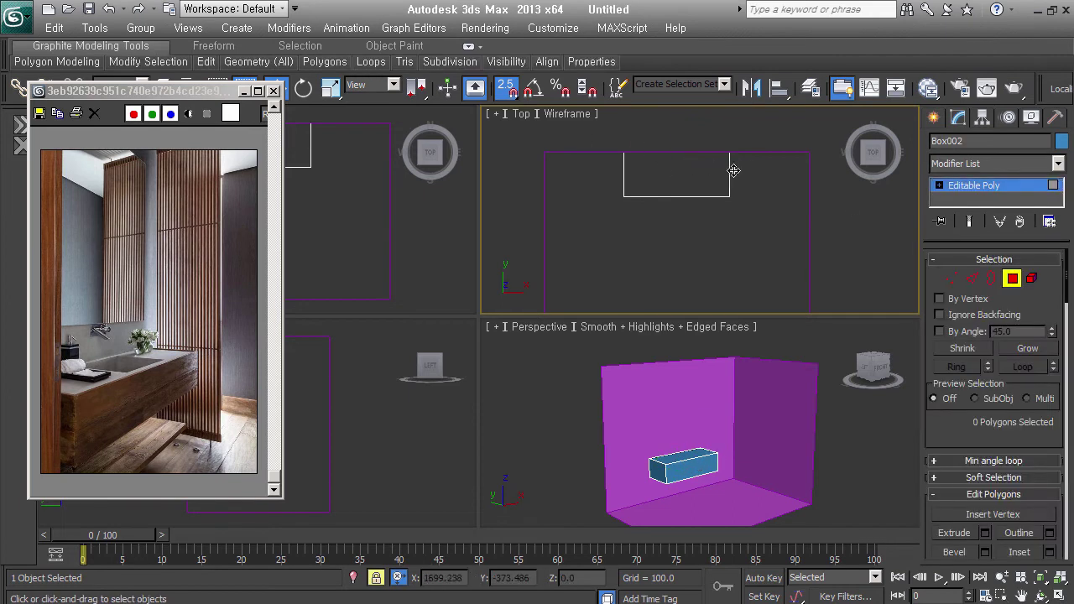
drag(616, 127, 766, 164)
alt+middle_drag(705, 419, 722, 420)
key(s)
shift+drag(675, 432, 683, 397)
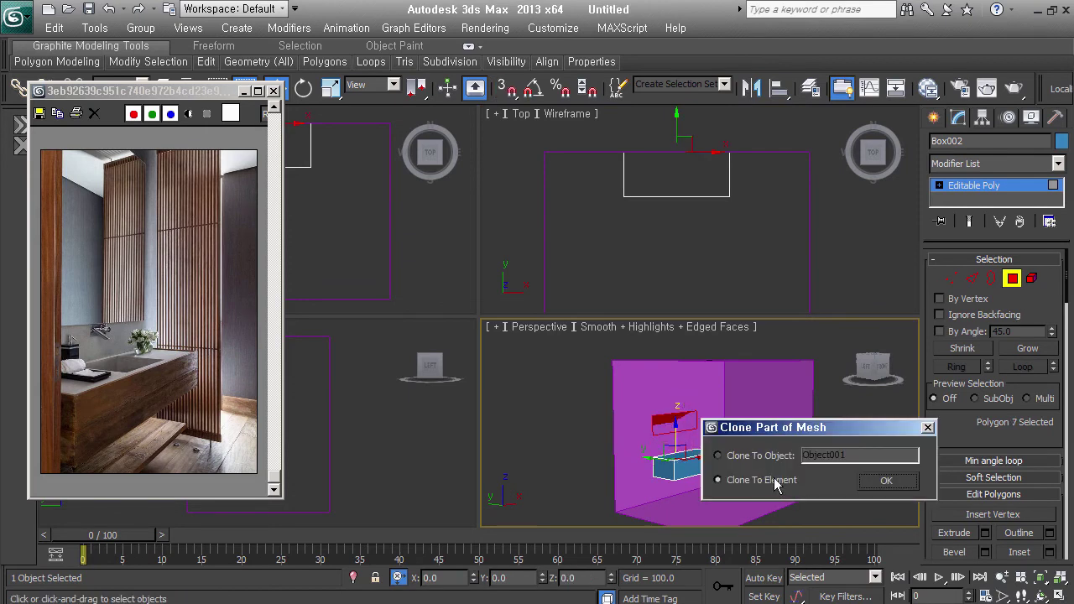
click(777, 459)
text(mirr)
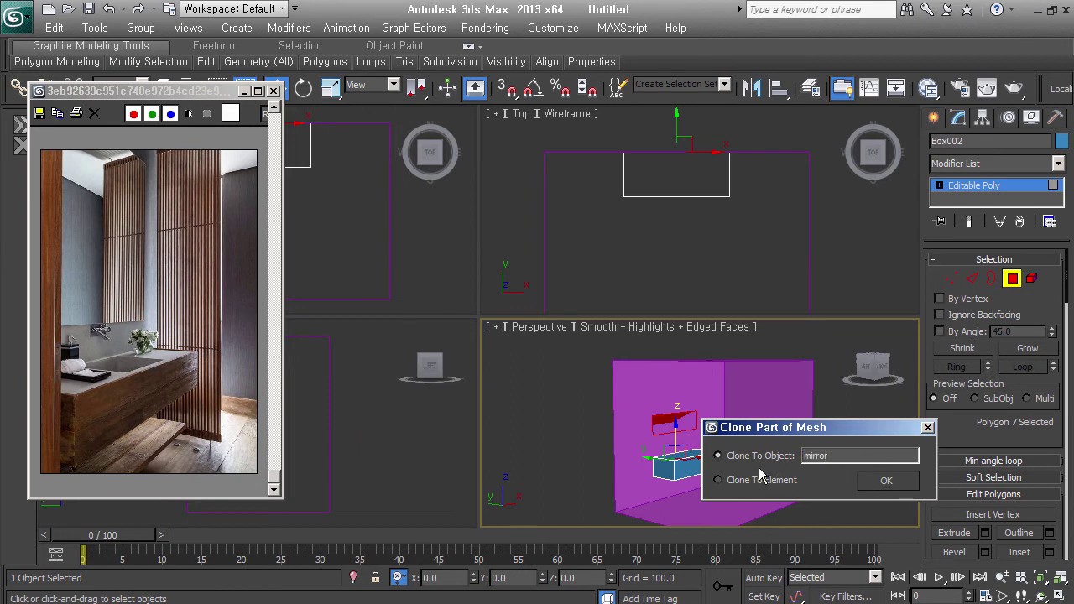
text(or)
key(Return)
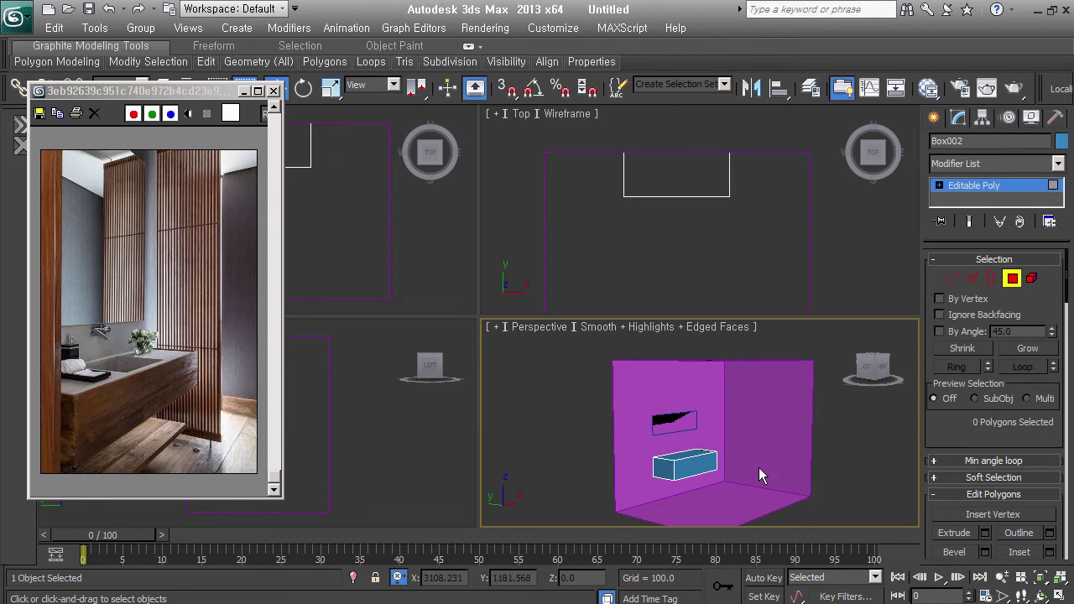
- Select the mirror object and drag its top edge up to make a tall wall panel
click(1013, 278)
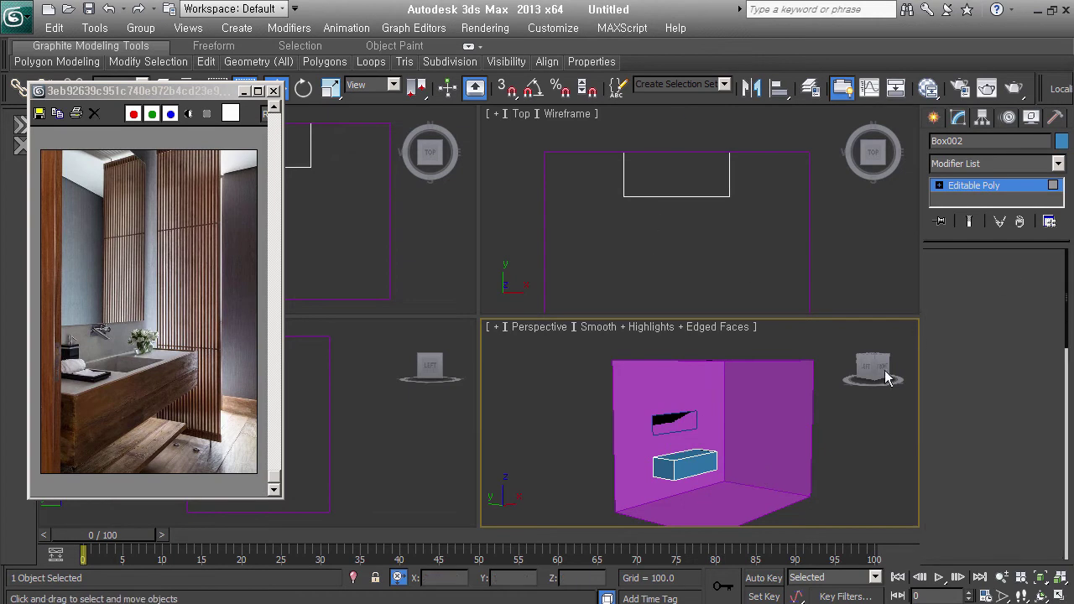
click(873, 459)
click(676, 419)
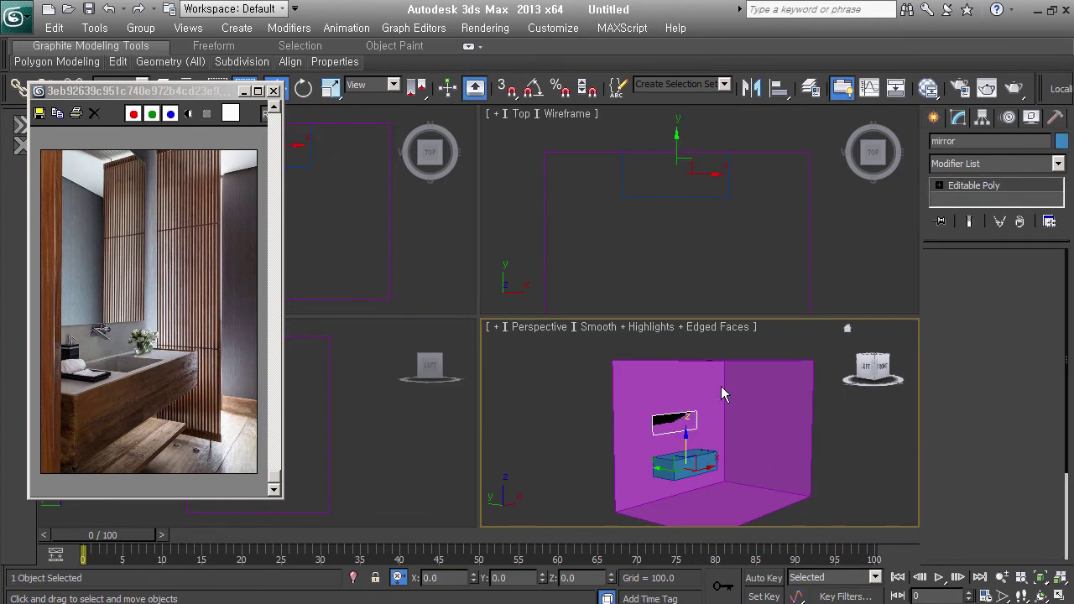
key(2)
drag(669, 418, 678, 348)
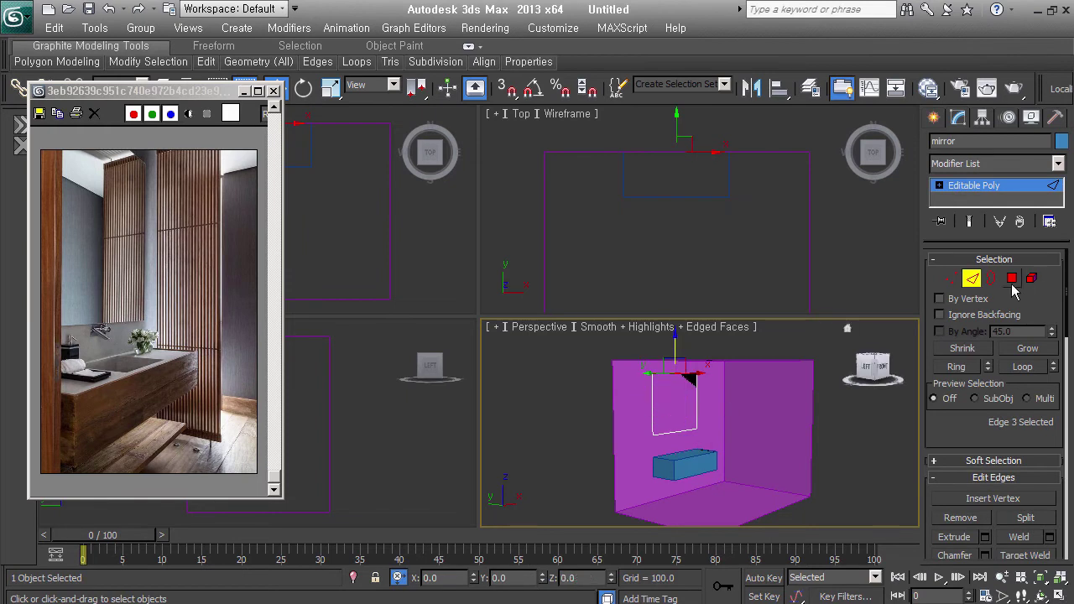
click(970, 277)
scroll(657, 406, up, 2)
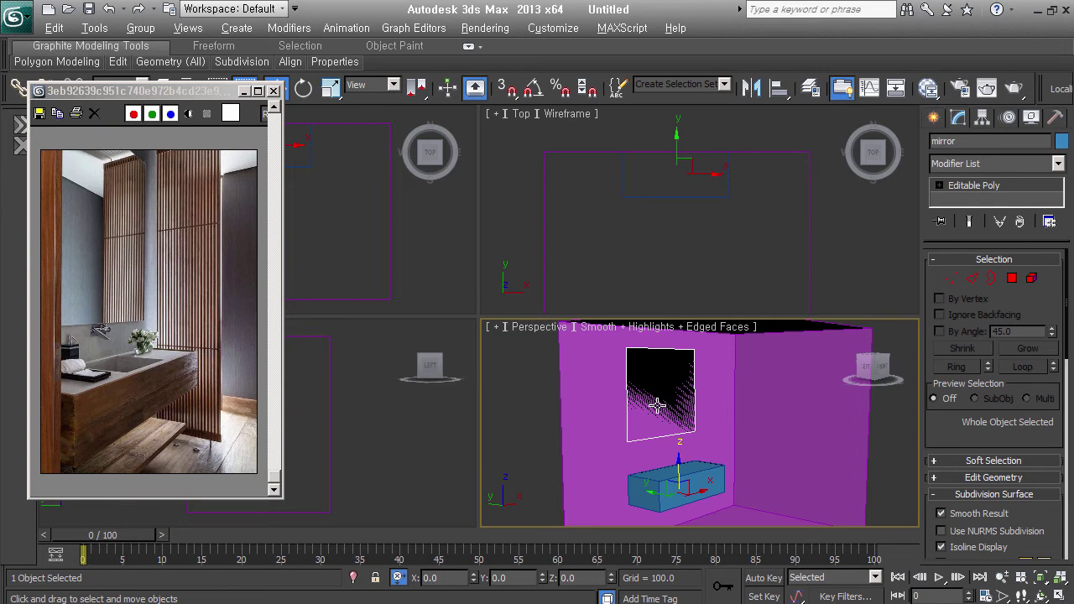
middle_drag(657, 406, 696, 410)
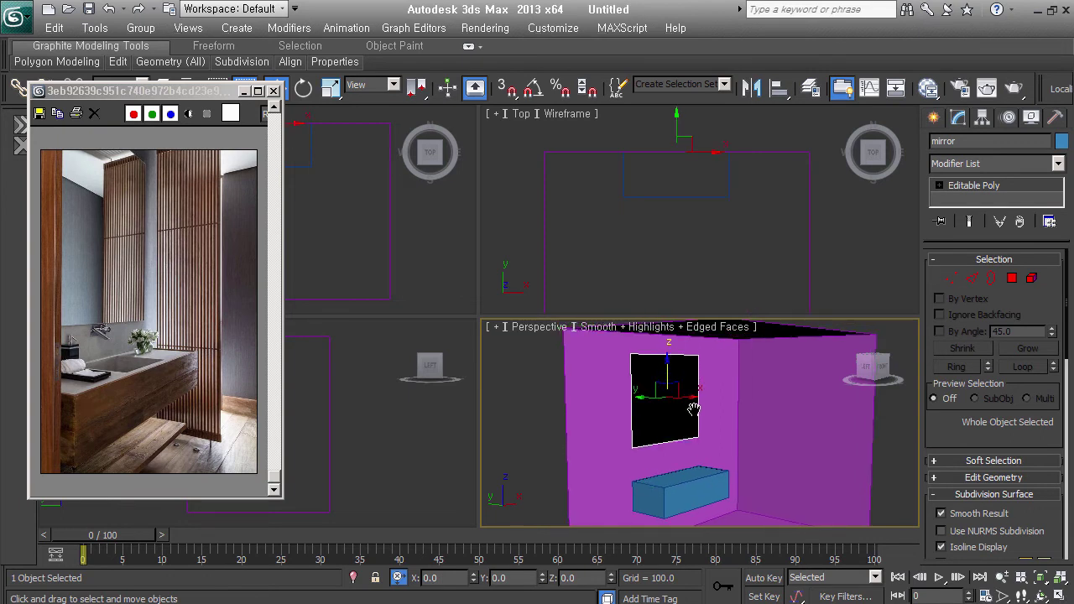
key(alt+s)
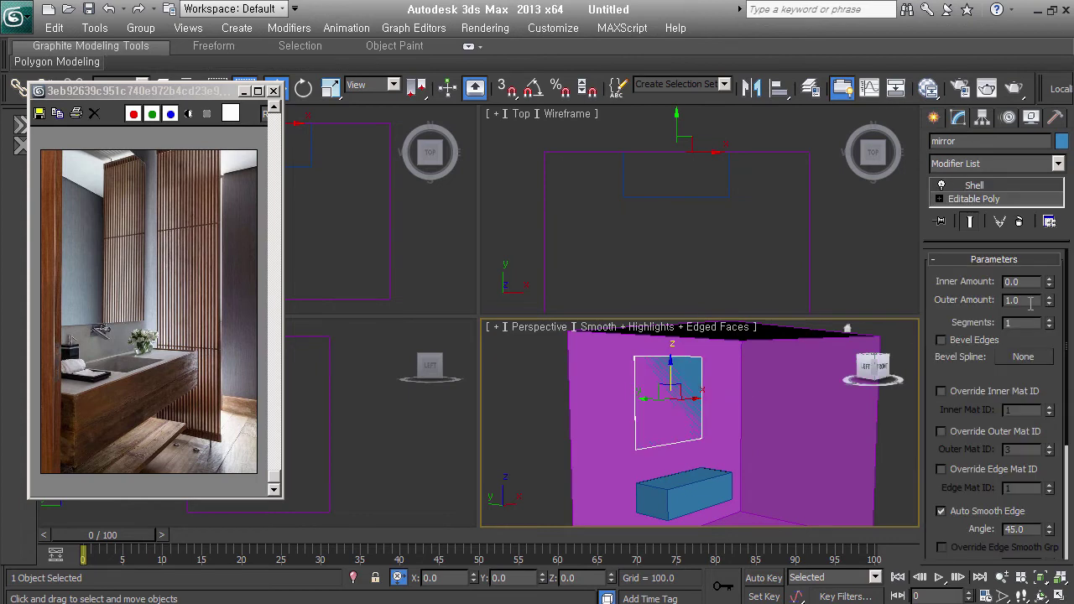
- Set the mirror's Shell to 0 outer thickness and 6 inner thickness
right_click(1049, 302)
mouse_move(1049, 284)
mouse_down()
mouse_move(1058, 228)
mouse_move(1055, 263)
mouse_up()
text(6)
key(Return)
- Enable Select Outer Faces in the Shell rollout, leaving Outer Mat ID at 3
mouse_move(781, 216)
middle_down()
mouse_move(709, 244)
mouse_move(716, 255)
mouse_move(724, 192)
mouse_move(727, 221)
middle_up()
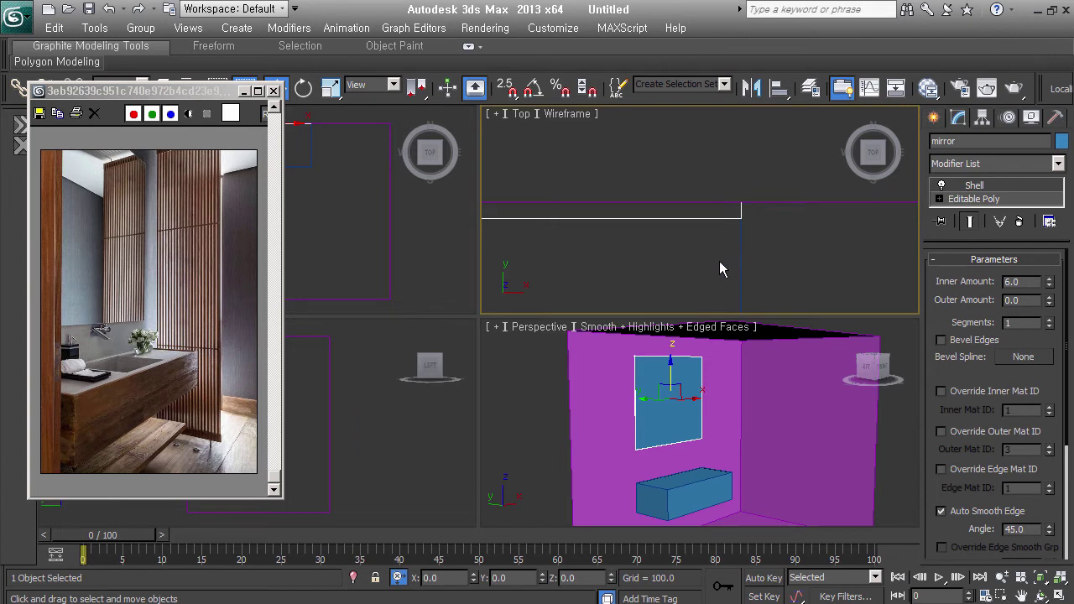
scroll(651, 263, down, 2)
middle_drag(573, 262, 631, 251)
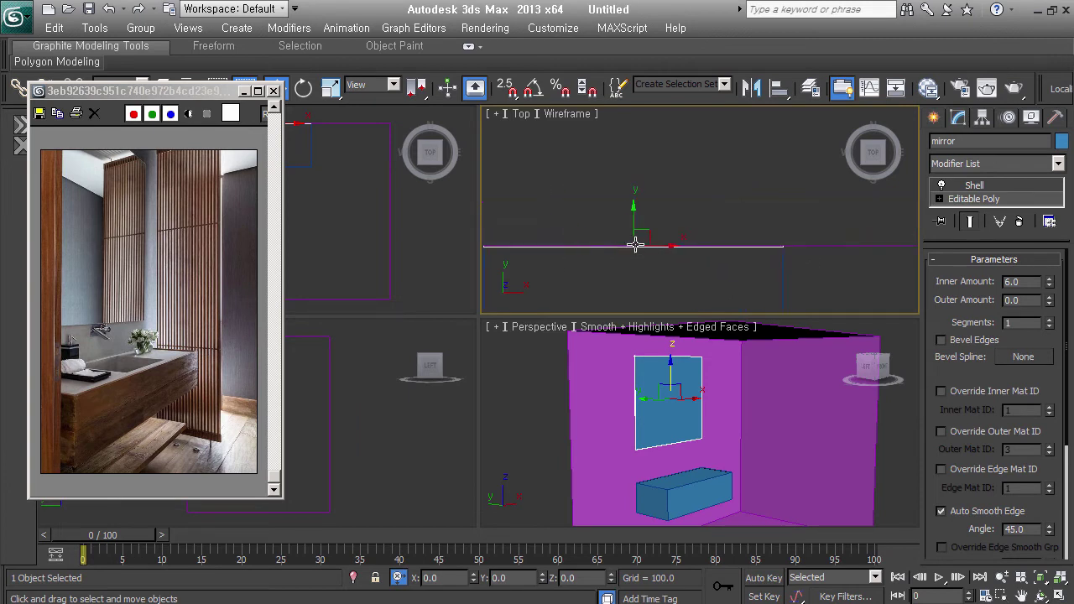
scroll(632, 252, up, 2)
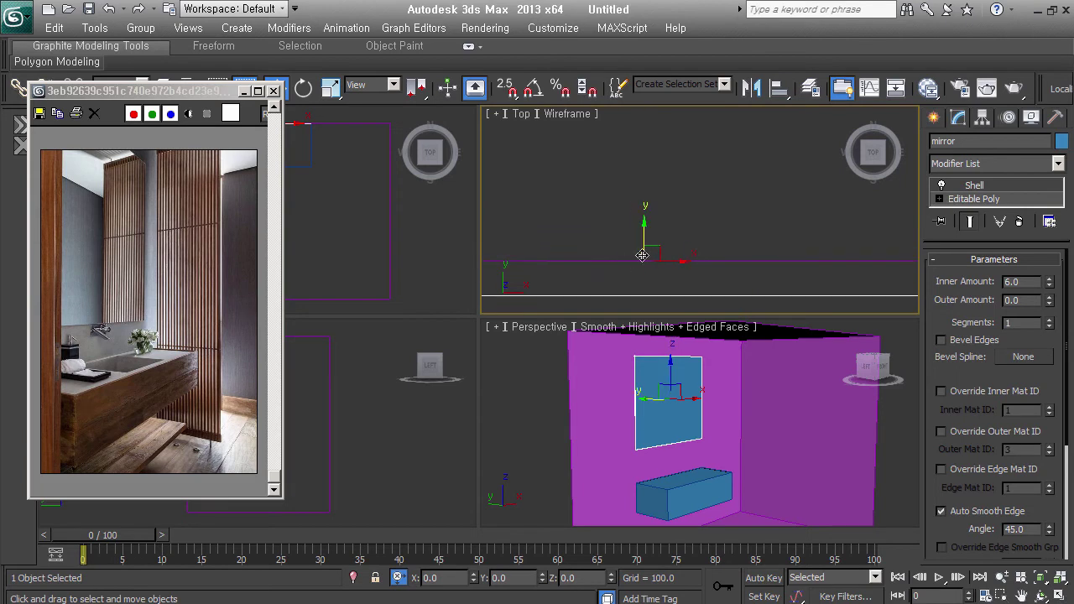
drag(944, 537, 952, 340)
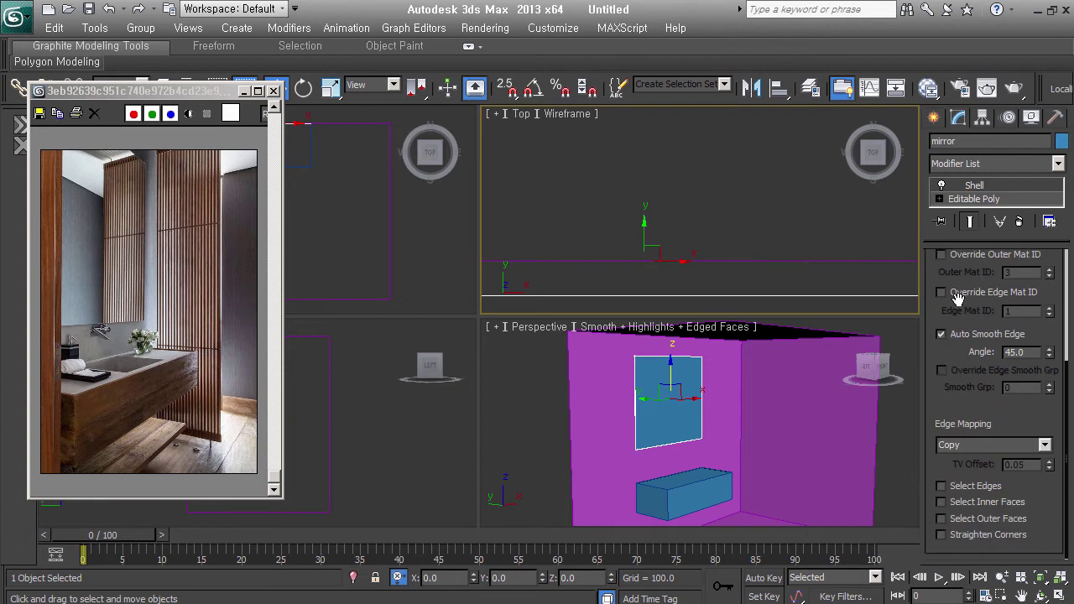
click(991, 504)
click(991, 507)
click(992, 520)
mouse_move(708, 201)
alt+middle_down()
mouse_move(704, 230)
mouse_move(604, 209)
alt+middle_up()
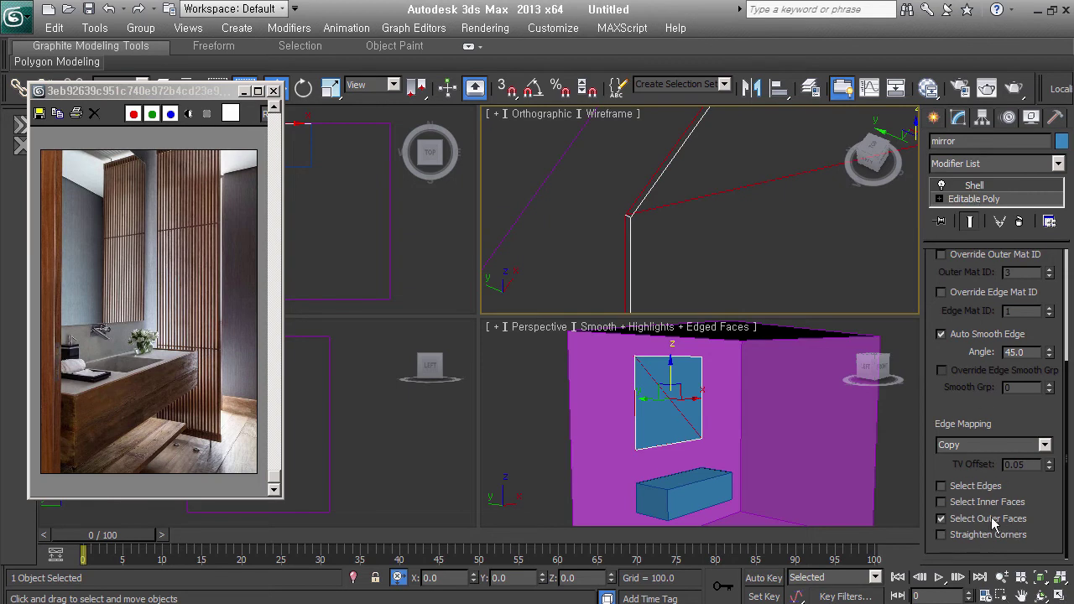
- Remove the Shell modifier and zoom in on the wall edge at Polygon level in Top view
key(alt+c)
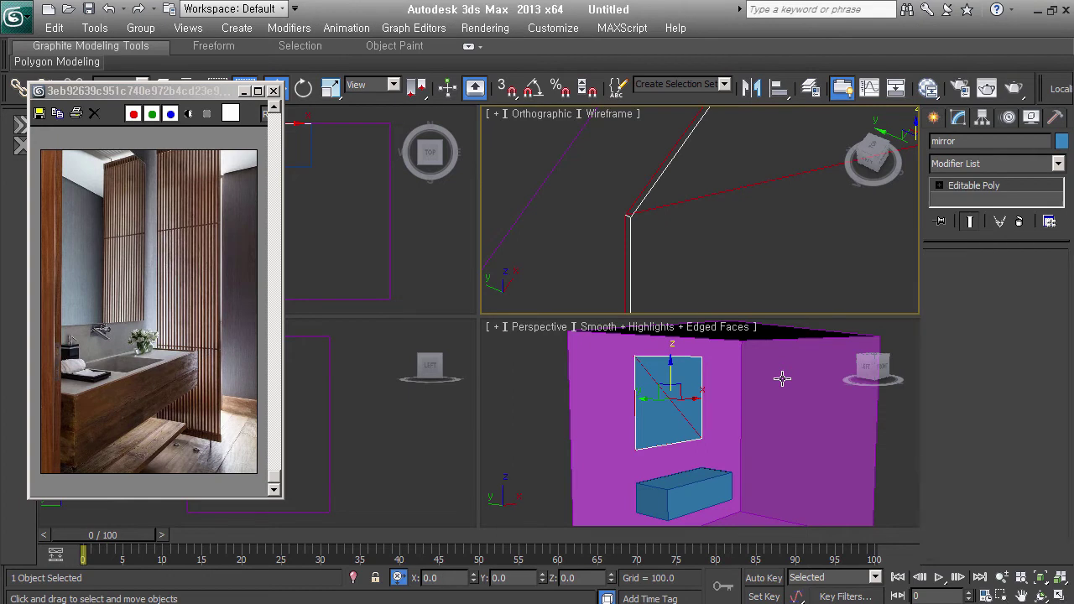
click(1011, 279)
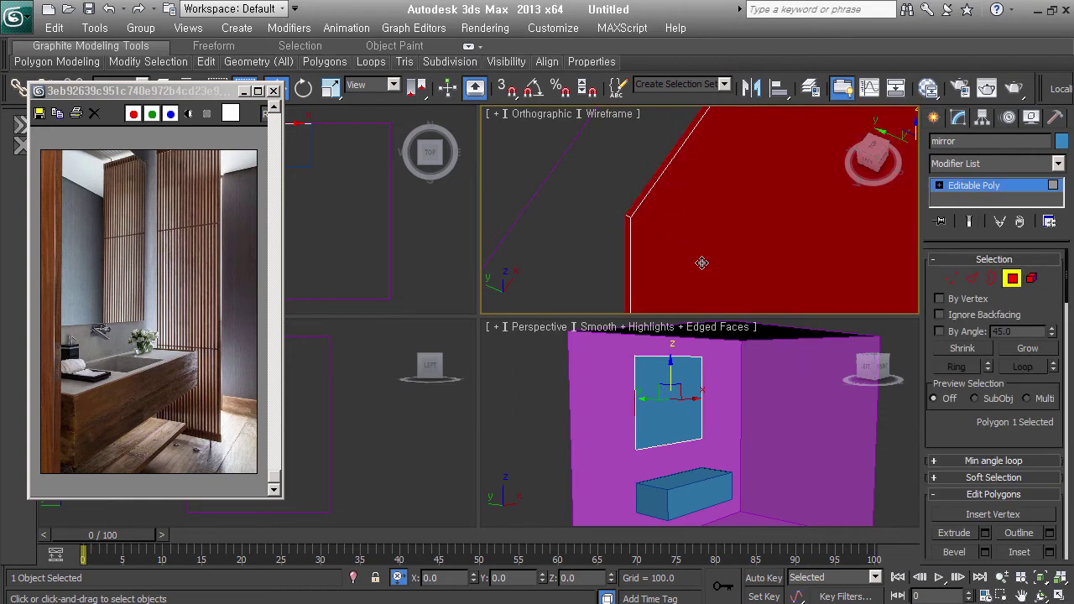
key(t)
scroll(675, 156, up, 3)
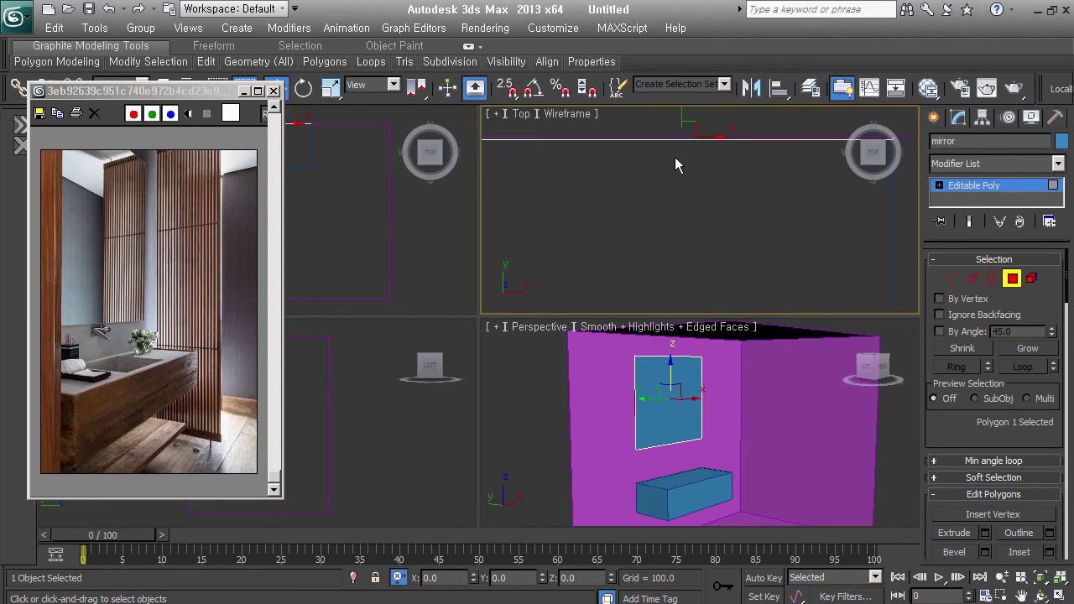
mouse_move(679, 139)
middle_down()
mouse_move(691, 242)
mouse_move(723, 253)
mouse_move(703, 205)
middle_up()
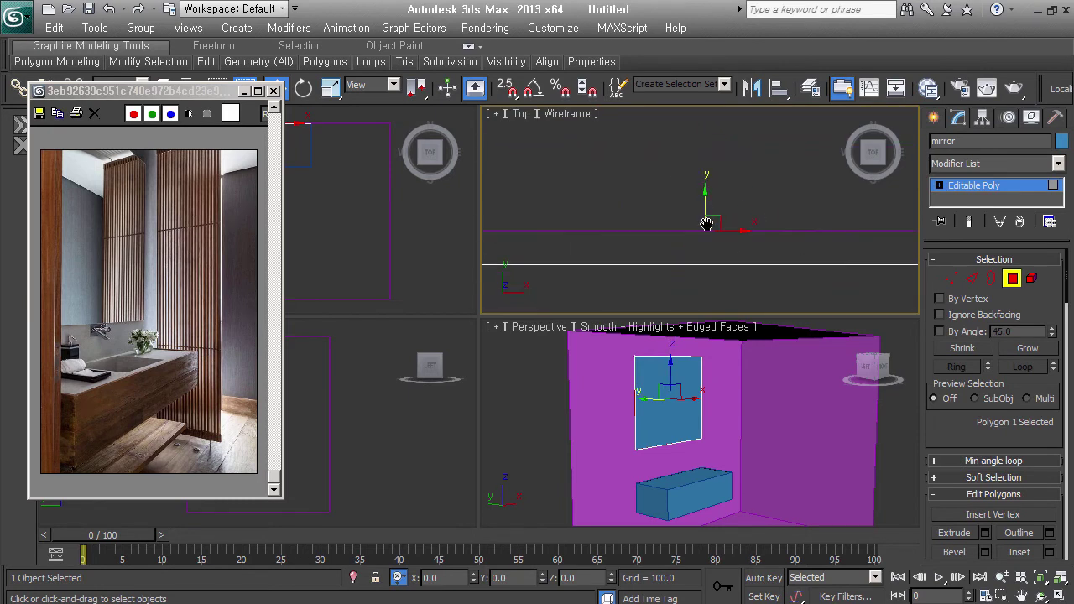
- Nudge the mirror face down, then back up against the wall
drag(703, 206, 703, 208)
drag(703, 208, 698, 232)
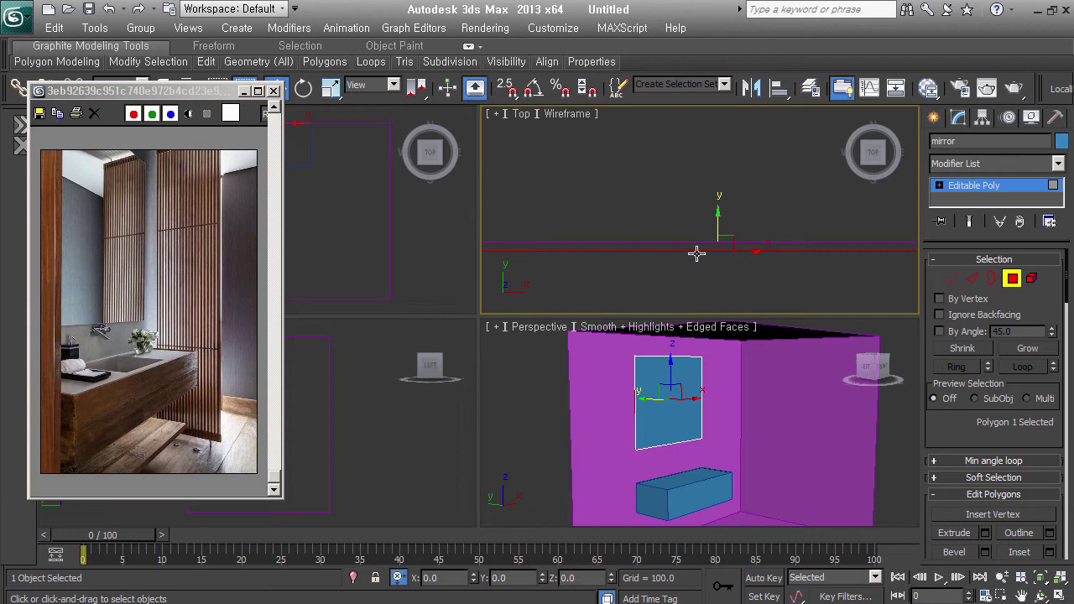
drag(701, 242, 707, 214)
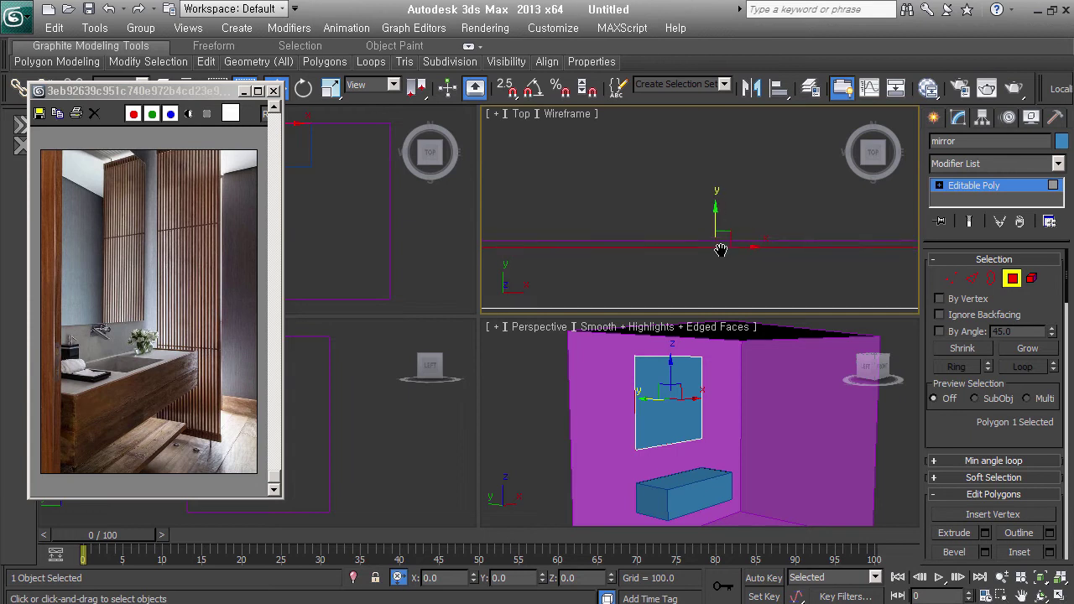
mouse_move(706, 214)
alt+middle_down()
mouse_move(724, 254)
mouse_move(738, 238)
mouse_move(723, 217)
alt+middle_up()
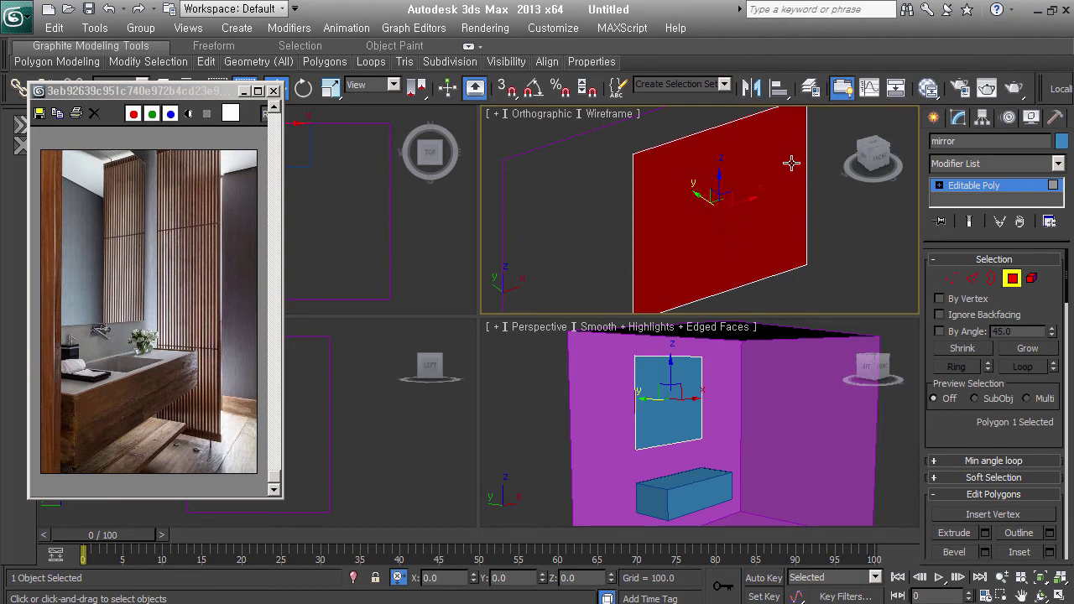
drag(974, 441, 974, 337)
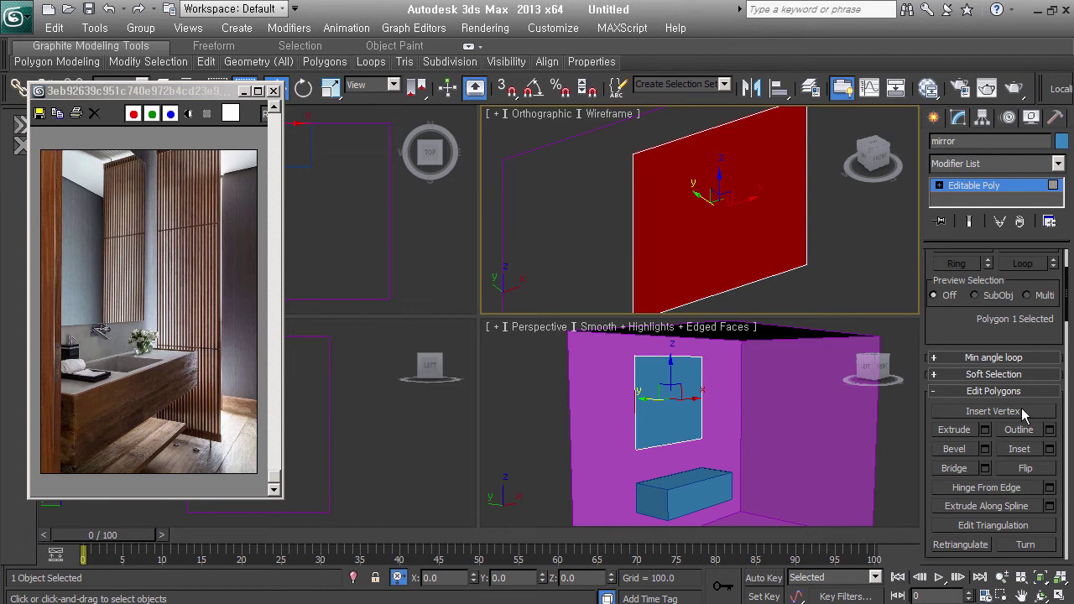
- Detach the mirror face to an element without cloning, then flip its normal
drag(978, 334, 978, 145)
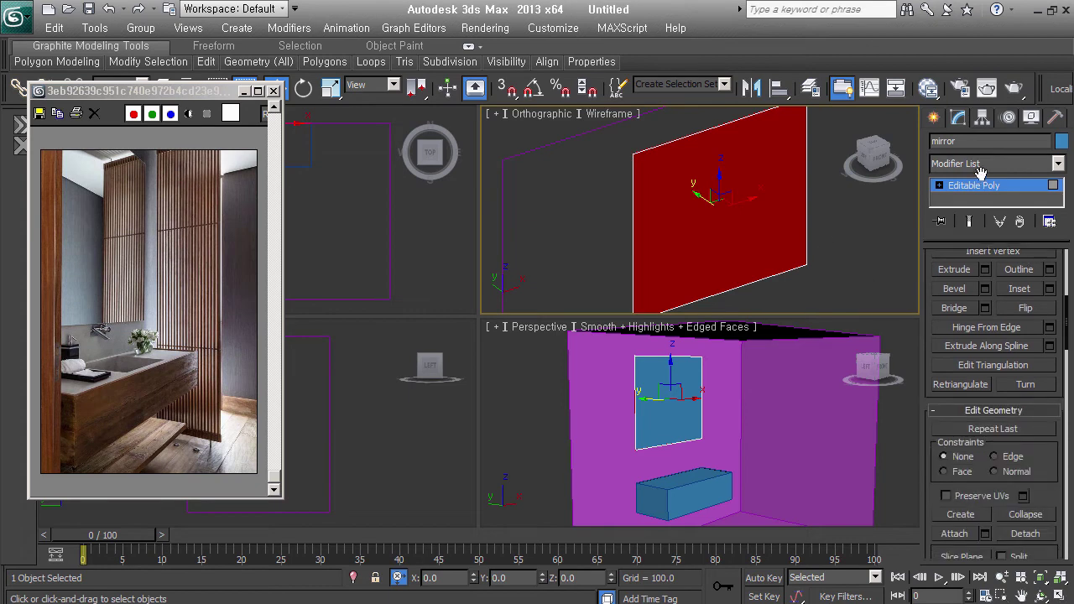
click(1046, 509)
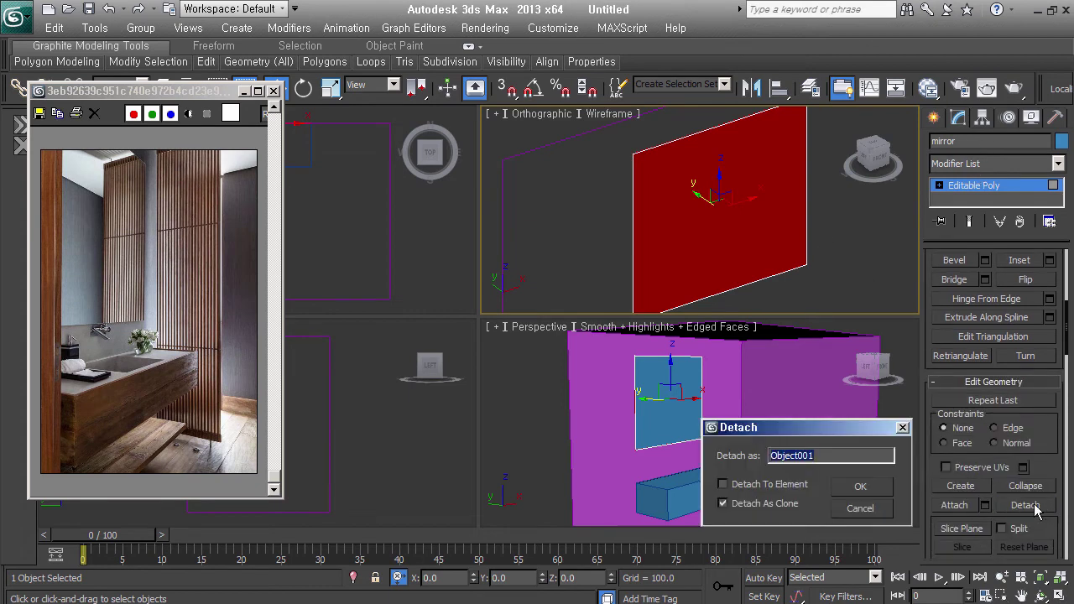
click(781, 507)
click(780, 485)
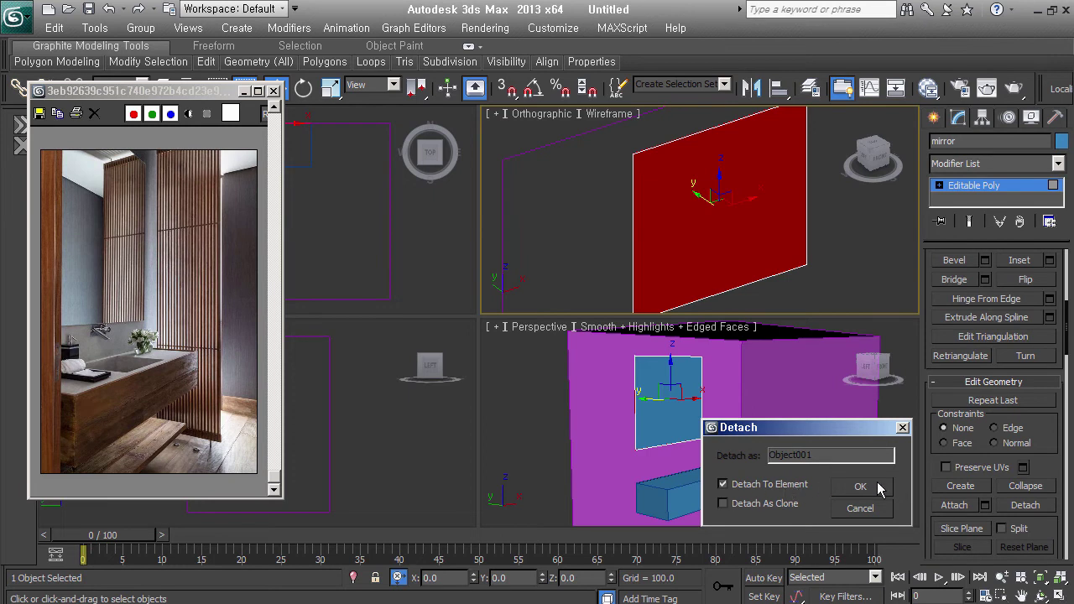
click(861, 488)
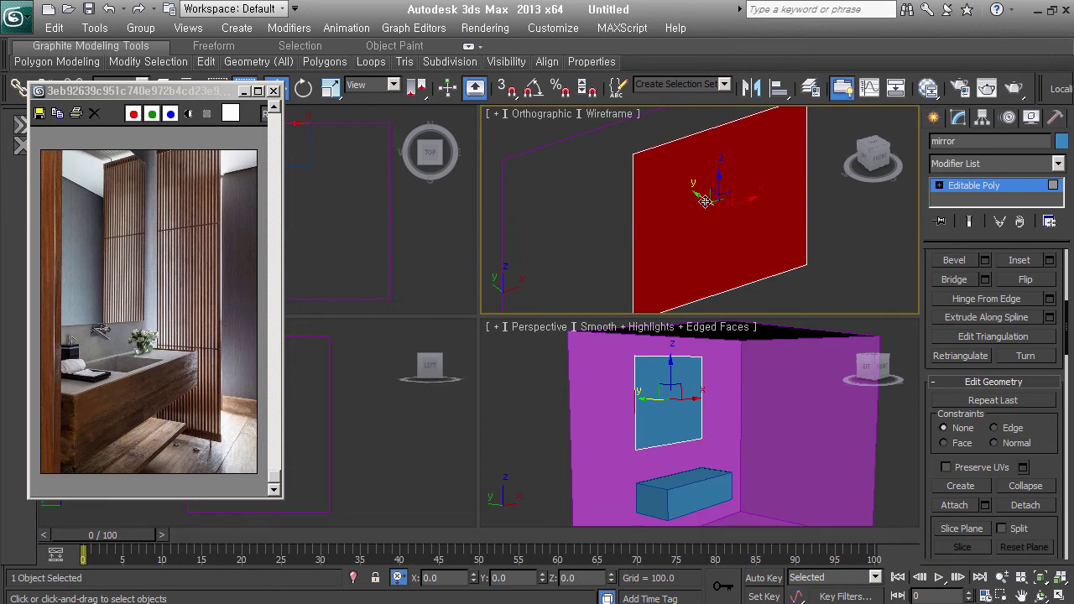
drag(696, 197, 679, 195)
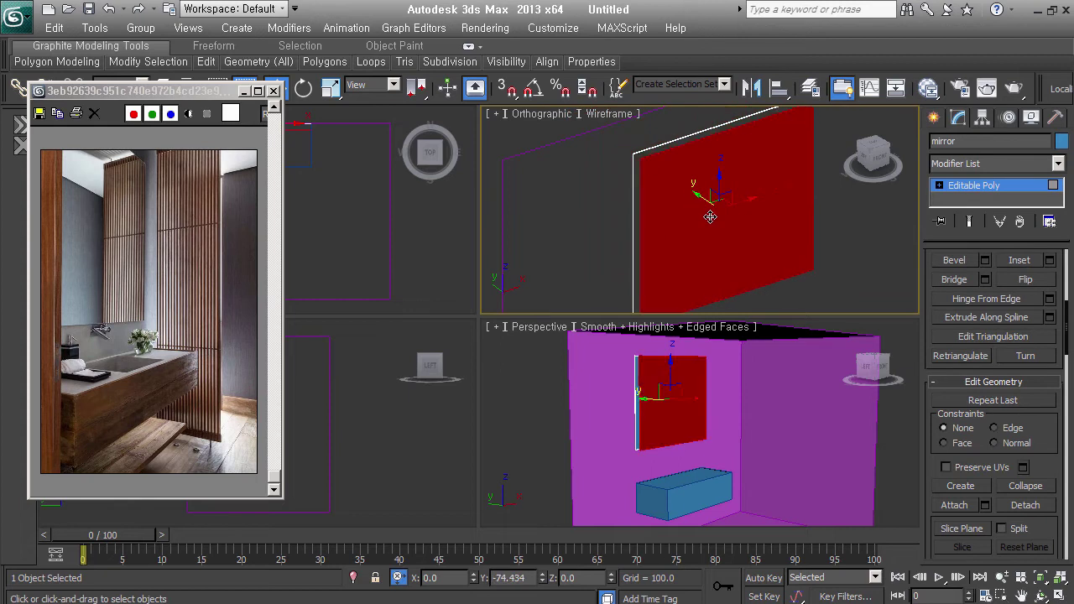
right_click(680, 195)
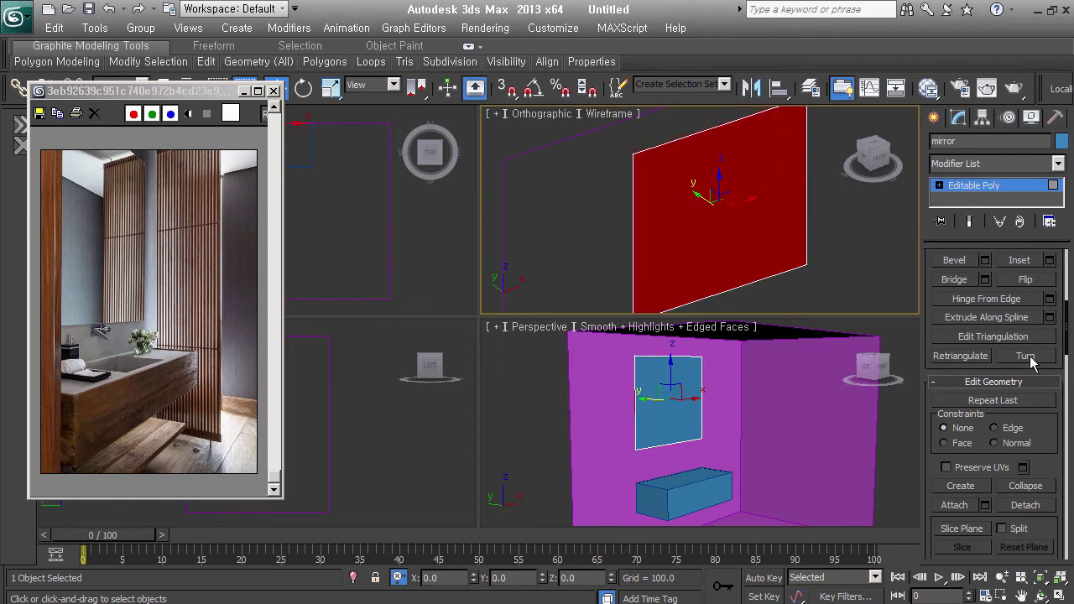
click(1025, 279)
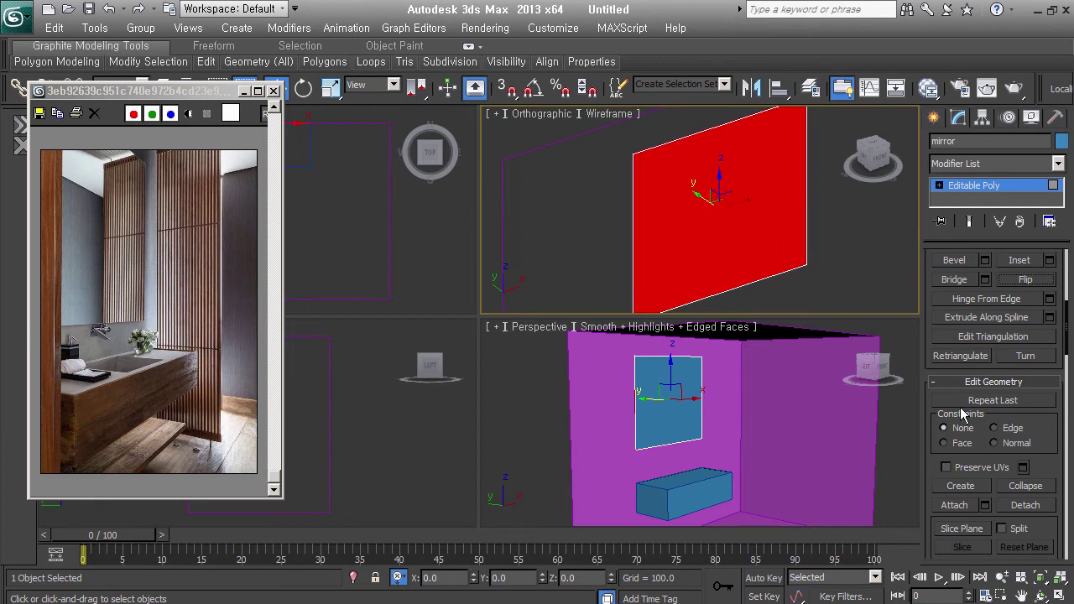
- Give the mirror face material ID 6 and clear all its smoothing groups
scroll(944, 474, down, 5)
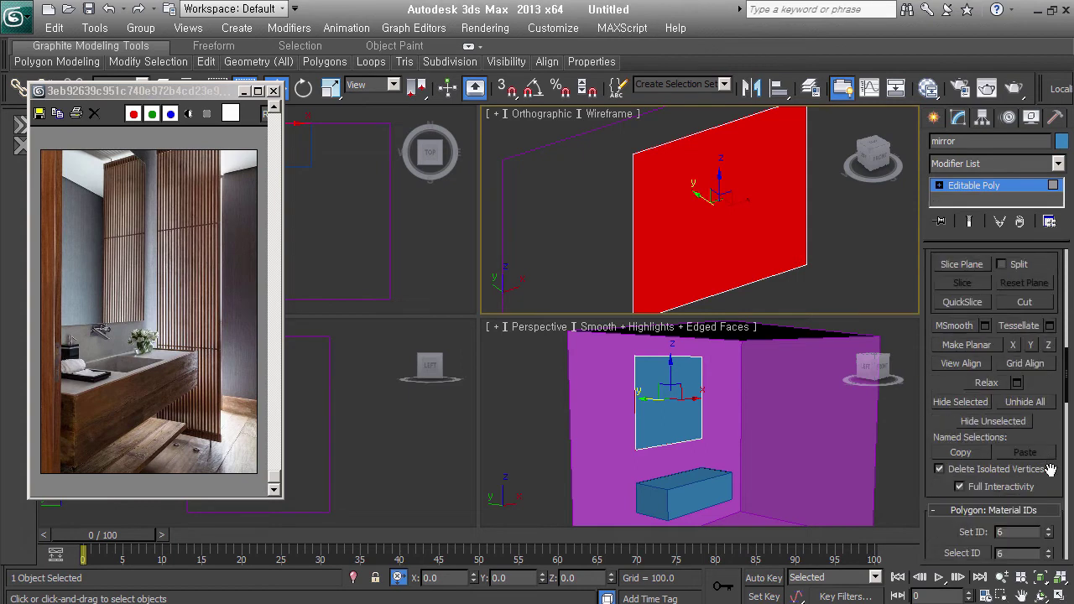
scroll(1046, 403, down, 2)
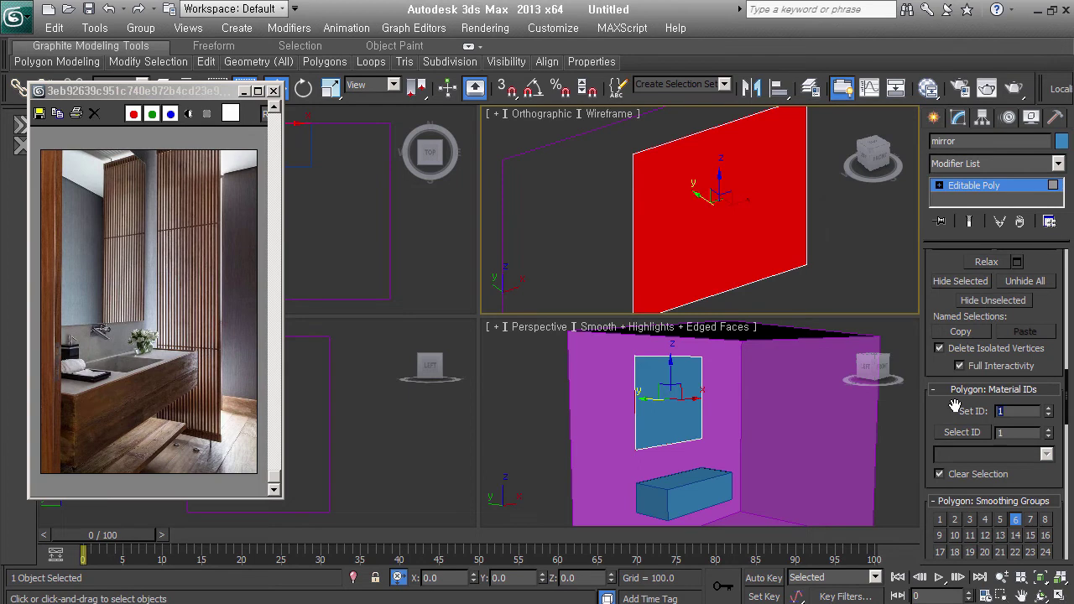
text(6)
key(Return)
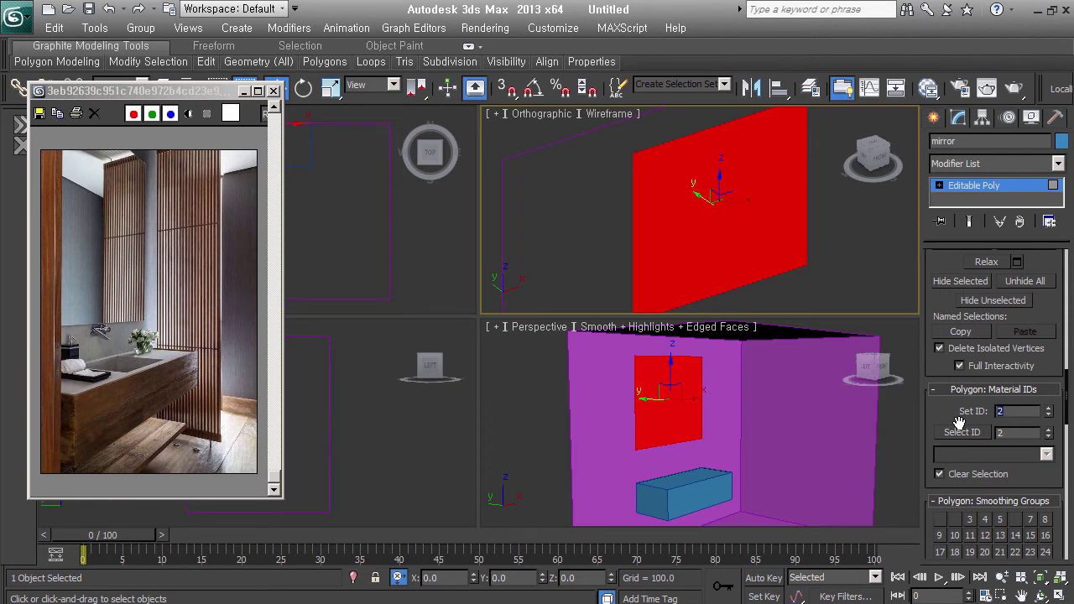
drag(958, 421, 953, 222)
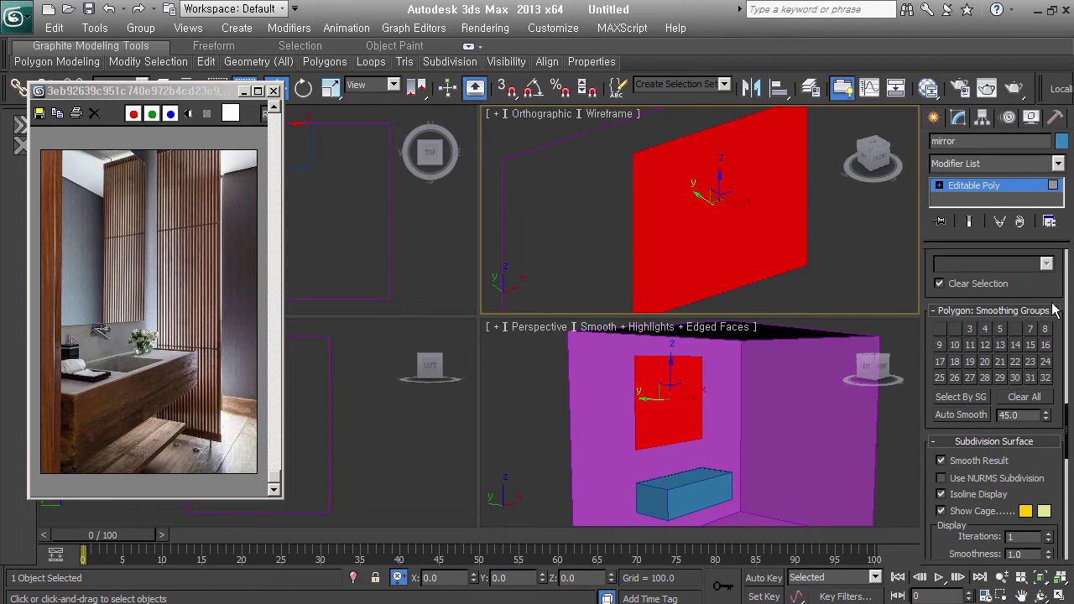
click(1040, 399)
- Switch the mirror to Edge level and select three of its edges
click(938, 186)
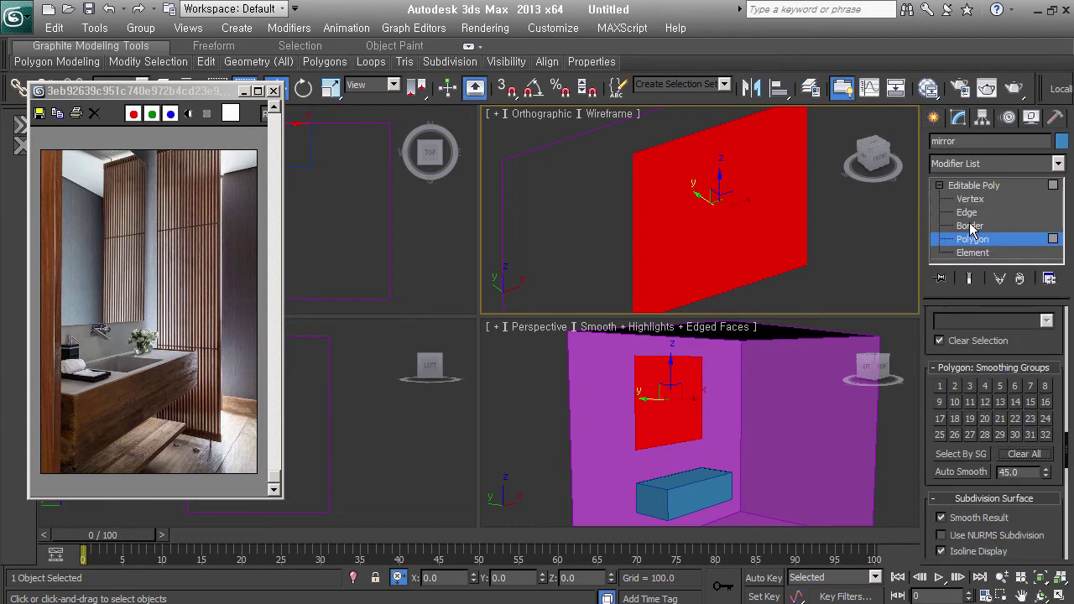
click(967, 212)
mouse_move(656, 168)
alt+middle_down()
mouse_move(635, 156)
mouse_move(578, 211)
mouse_move(560, 200)
mouse_move(589, 204)
mouse_move(631, 299)
mouse_move(573, 291)
mouse_move(674, 232)
mouse_move(709, 237)
alt+middle_up()
click(646, 300)
- Select four mirror edges, chamfer them with a dragged width, and exit Edge level
click(702, 206)
ctrl+click(689, 200)
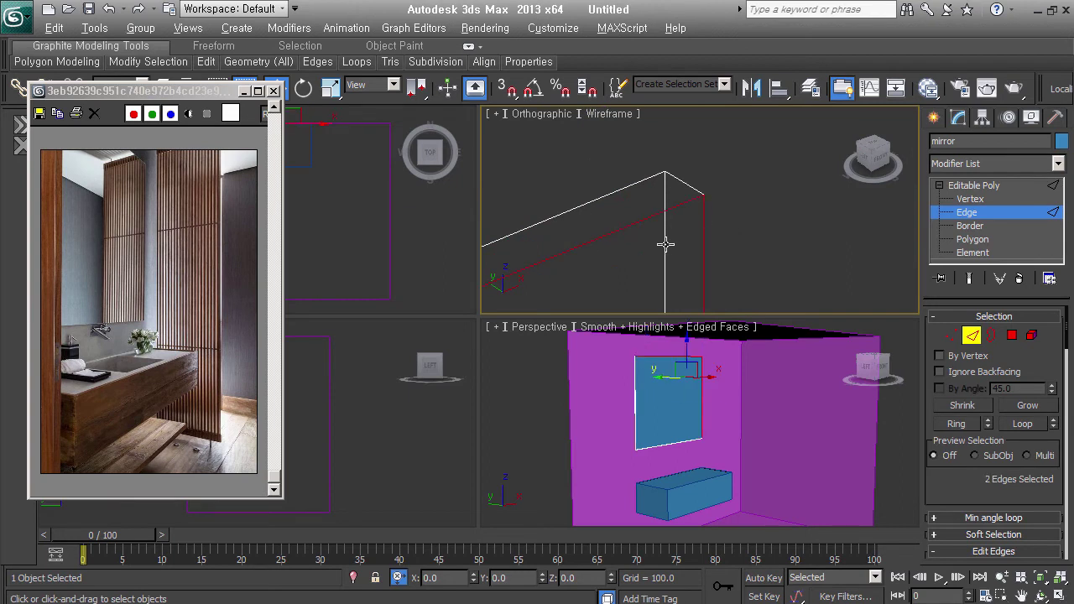
mouse_move(667, 291)
alt+middle_down()
mouse_move(687, 151)
mouse_move(657, 224)
mouse_move(740, 145)
mouse_move(584, 227)
alt+middle_up()
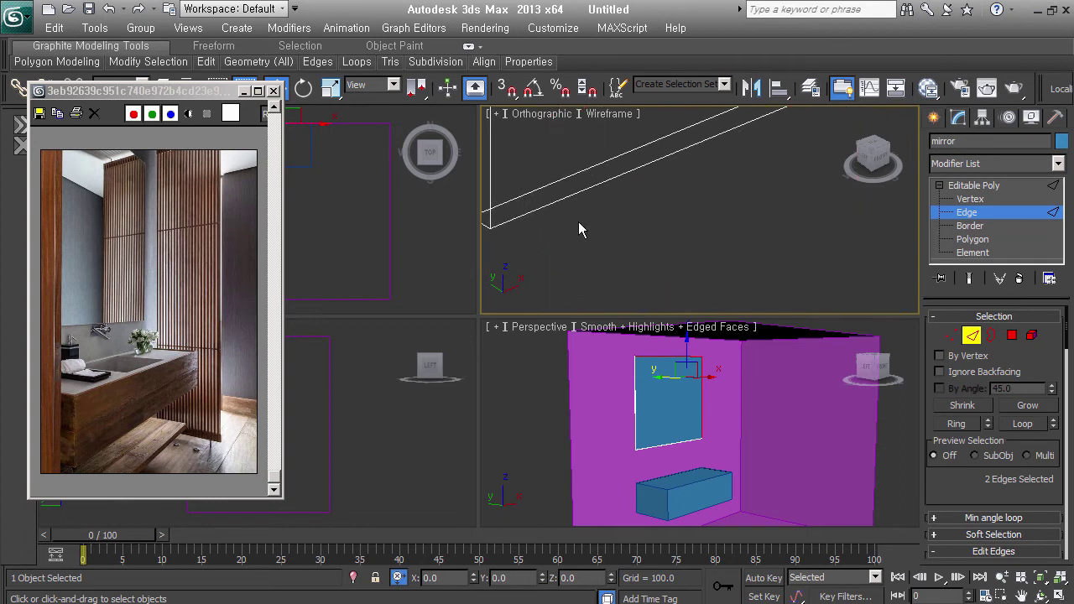
ctrl+click(490, 216)
ctrl+click(503, 221)
mouse_move(498, 221)
middle_down()
mouse_move(626, 239)
mouse_move(614, 245)
middle_up()
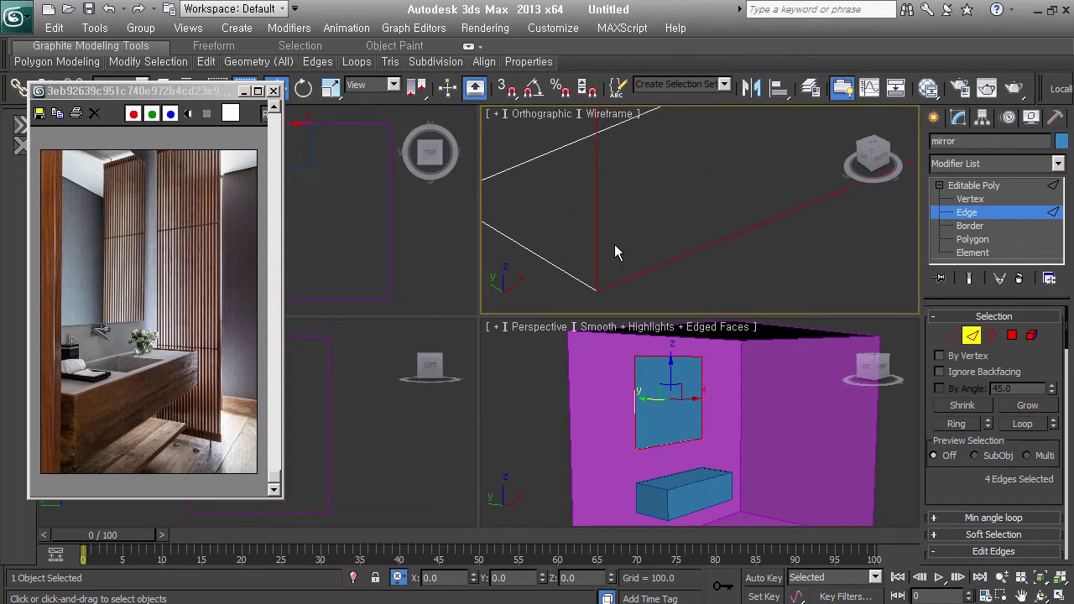
right_click(585, 251)
click(556, 353)
drag(587, 283, 590, 245)
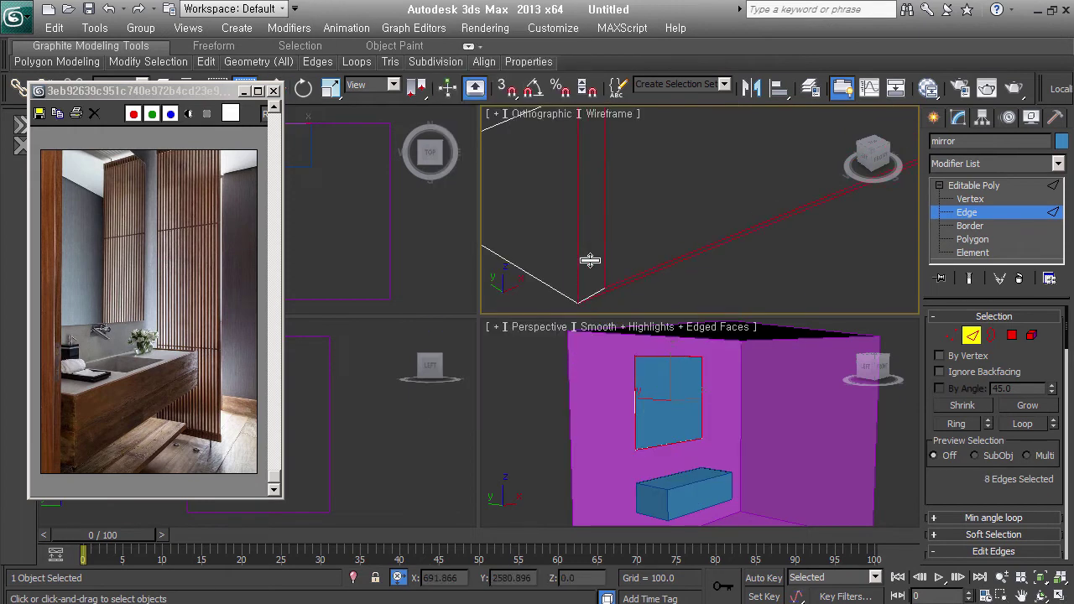
click(969, 335)
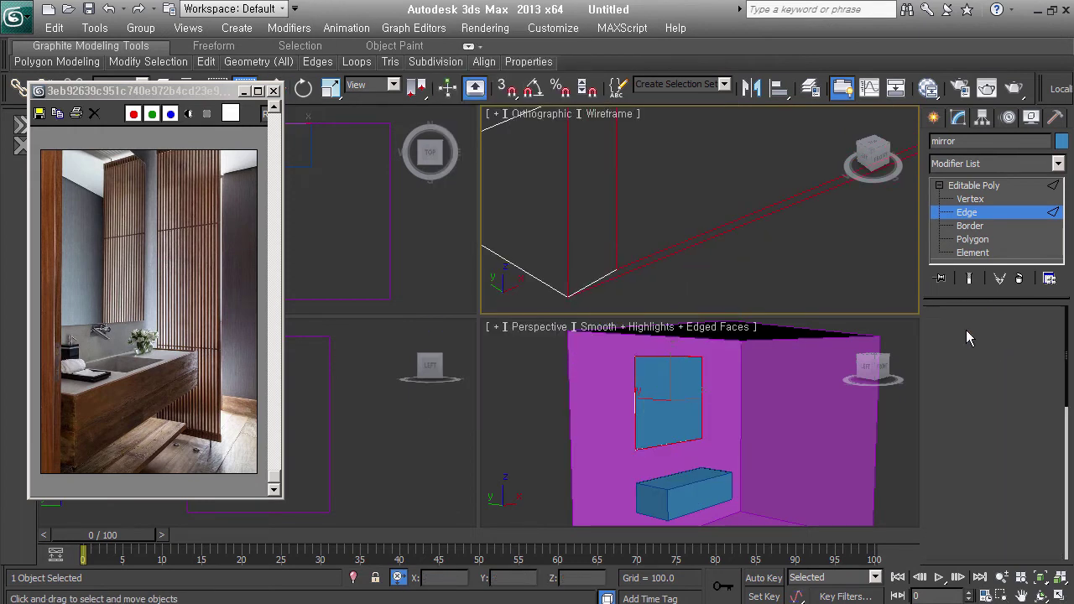
mouse_move(827, 249)
alt+middle_down()
mouse_move(655, 257)
mouse_move(696, 168)
mouse_move(643, 233)
alt+middle_up()
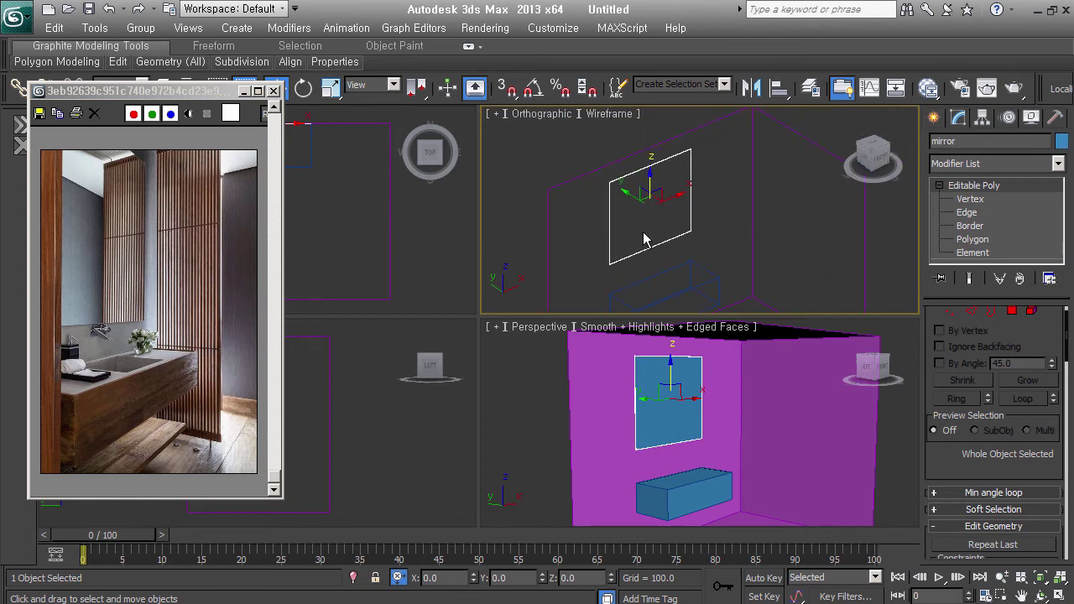
- Open the Slate Material Editor, dismiss the library error, and collapse 3loft_Final.max and 2015_ahn.mat
click(930, 89)
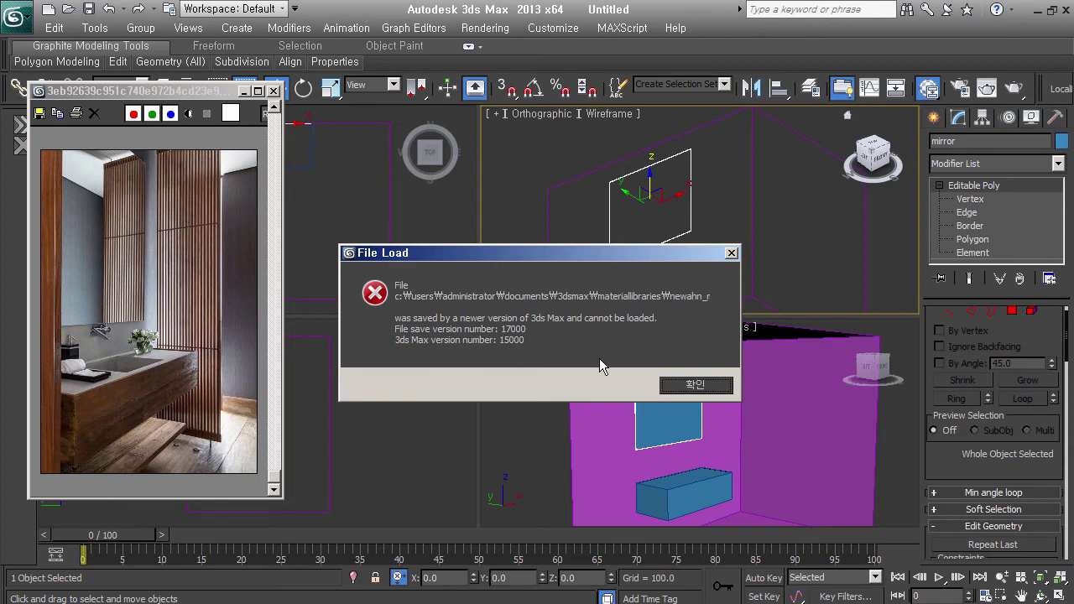
click(681, 389)
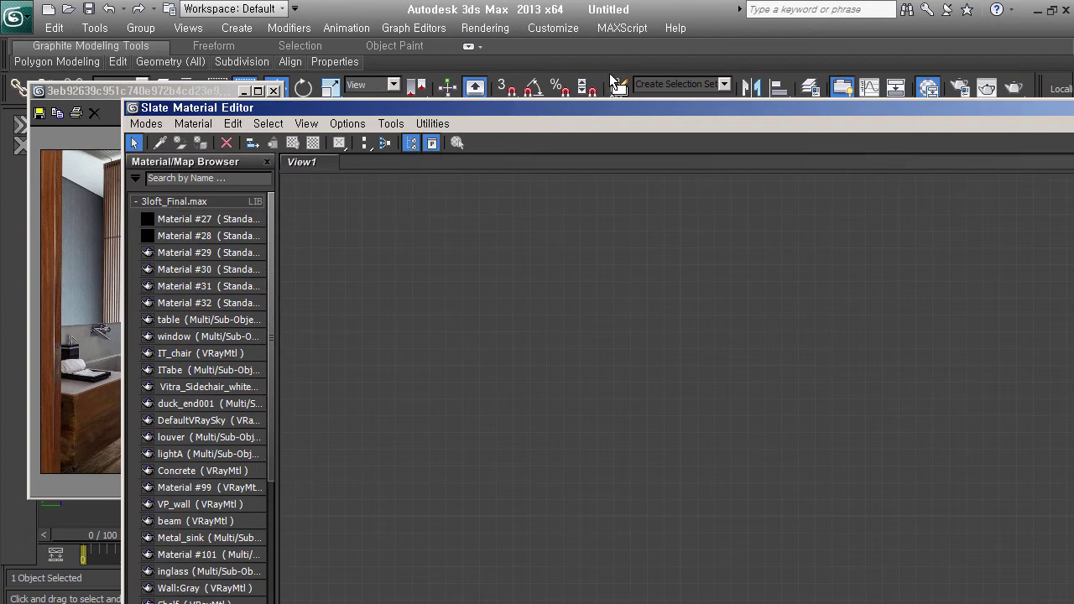
drag(609, 108, 546, 50)
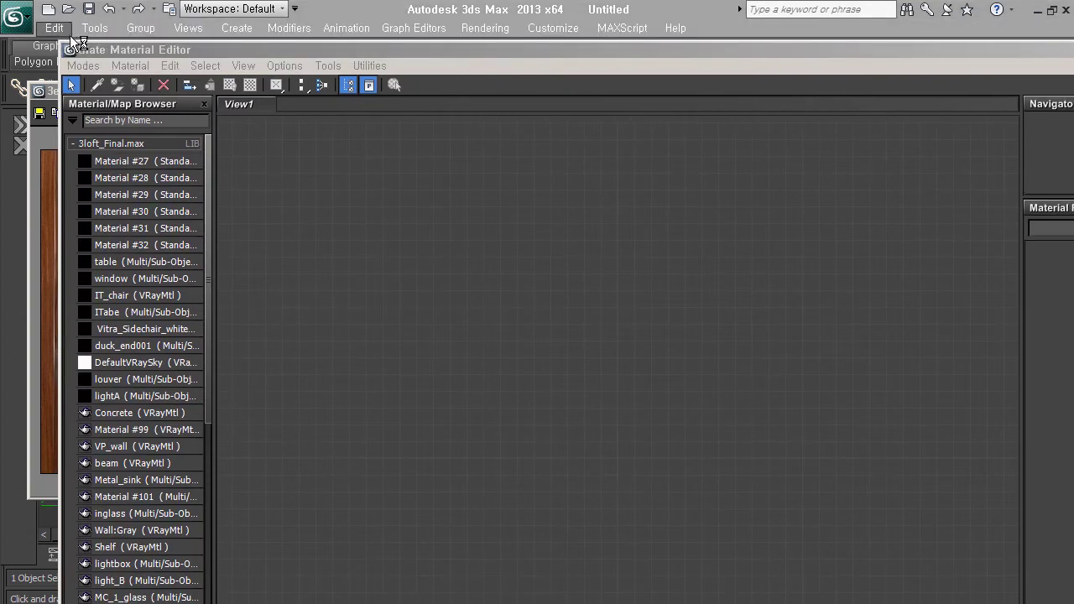
click(119, 144)
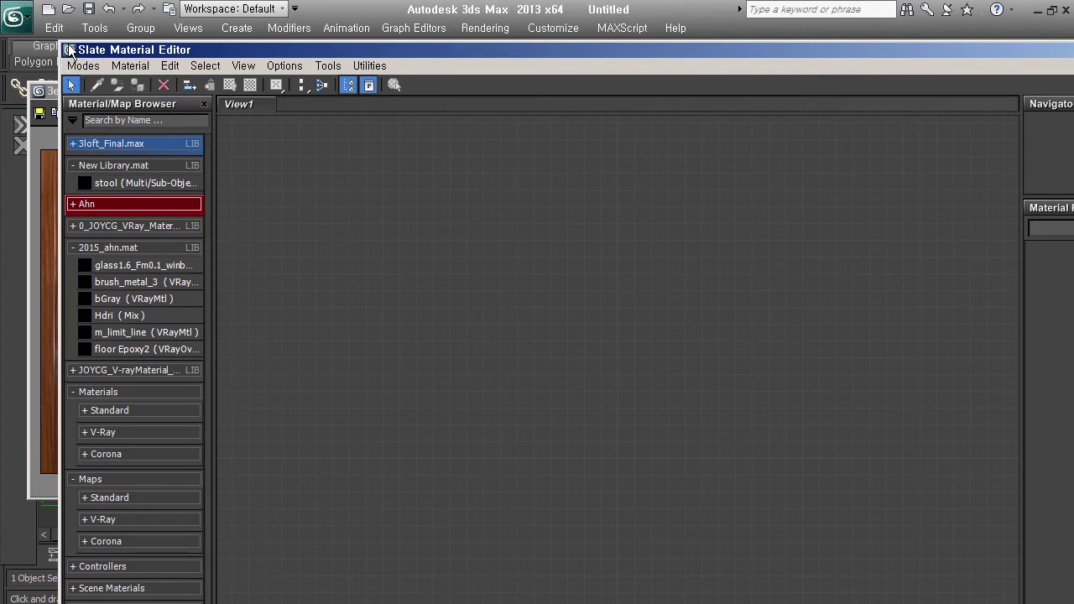
double_click(85, 53)
drag(587, 277, 133, 26)
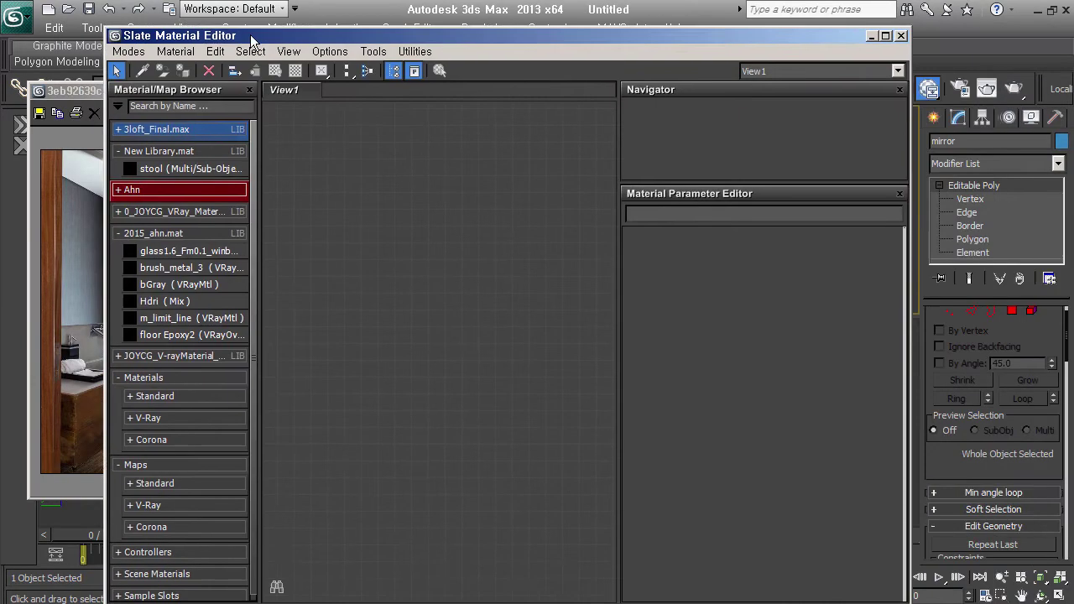
click(117, 224)
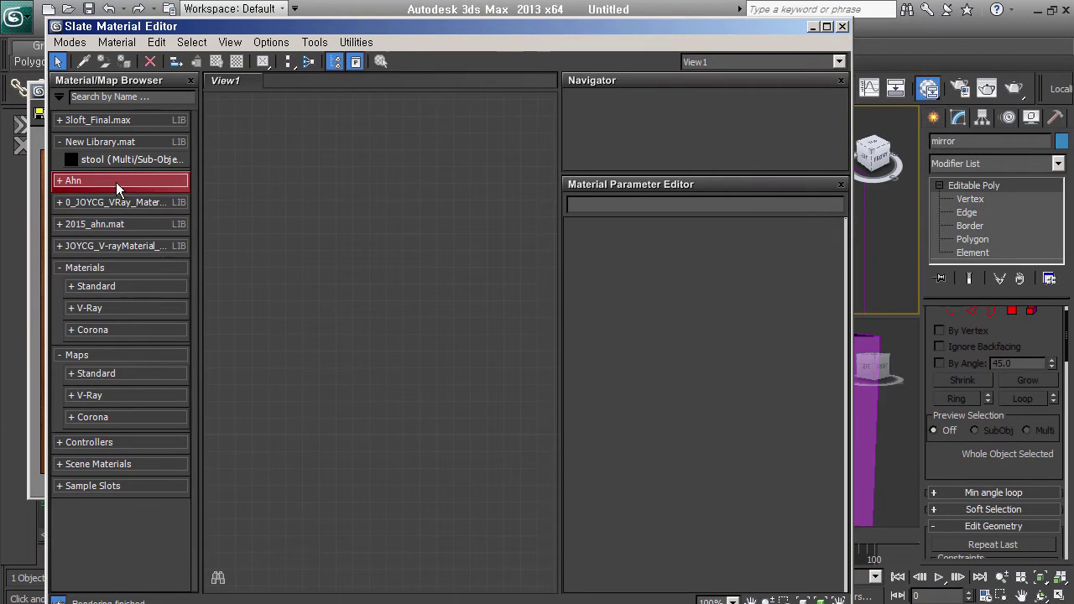
- Add a VRayMtl node, Material #25, to the canvas and hide its unused slots
click(92, 180)
drag(134, 287, 327, 225)
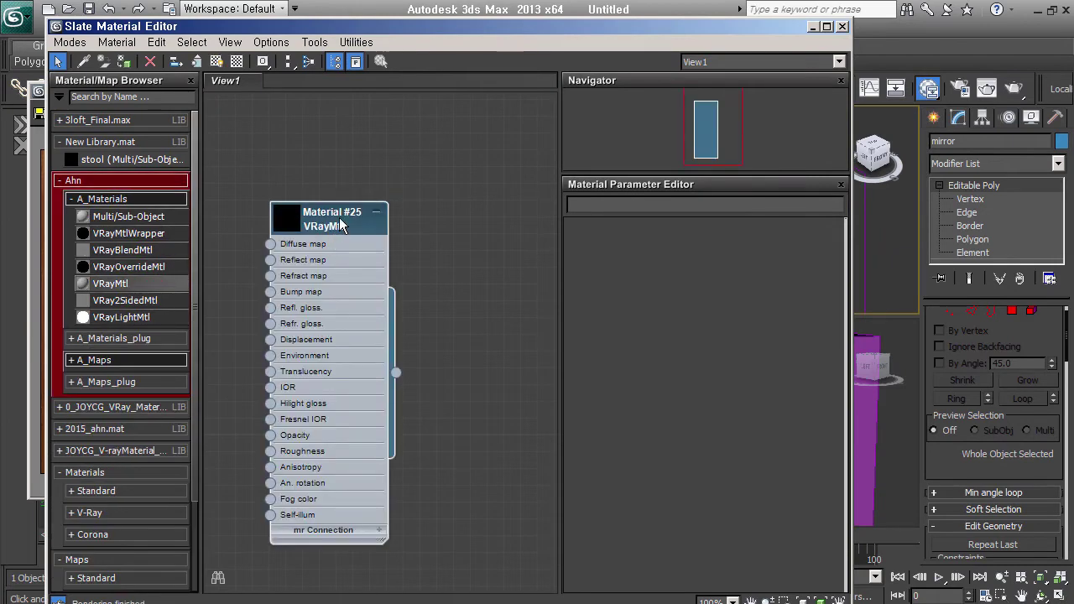
right_click(339, 223)
click(308, 244)
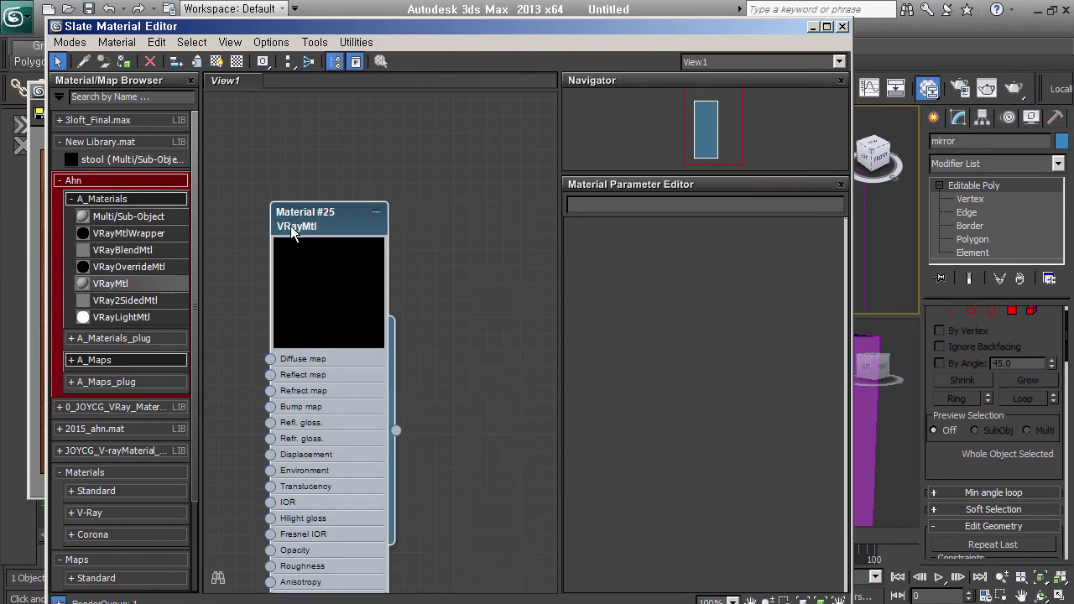
double_click(336, 220)
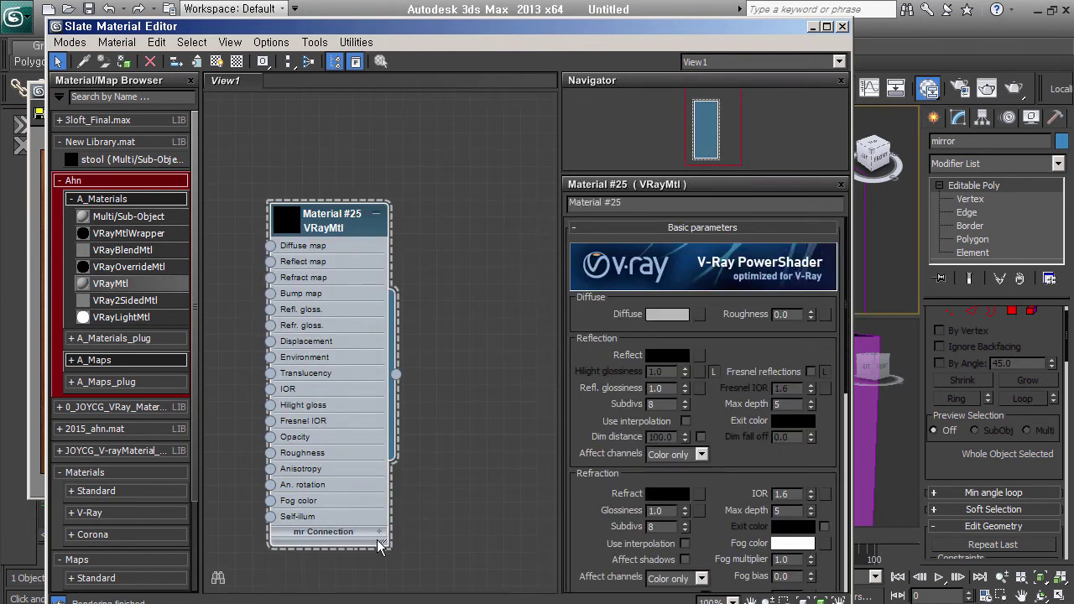
right_click(298, 287)
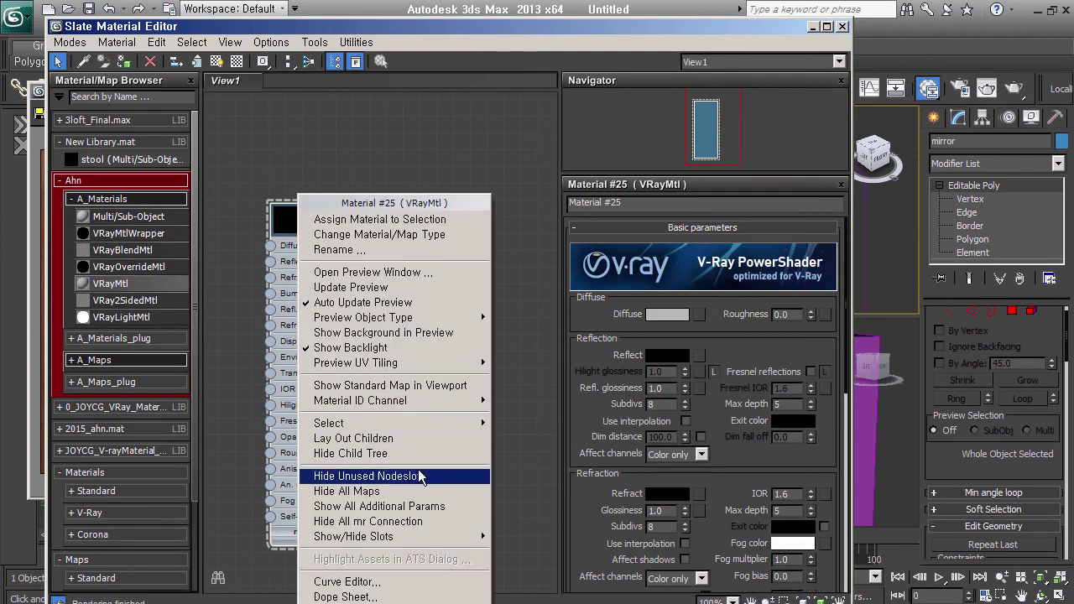
click(421, 477)
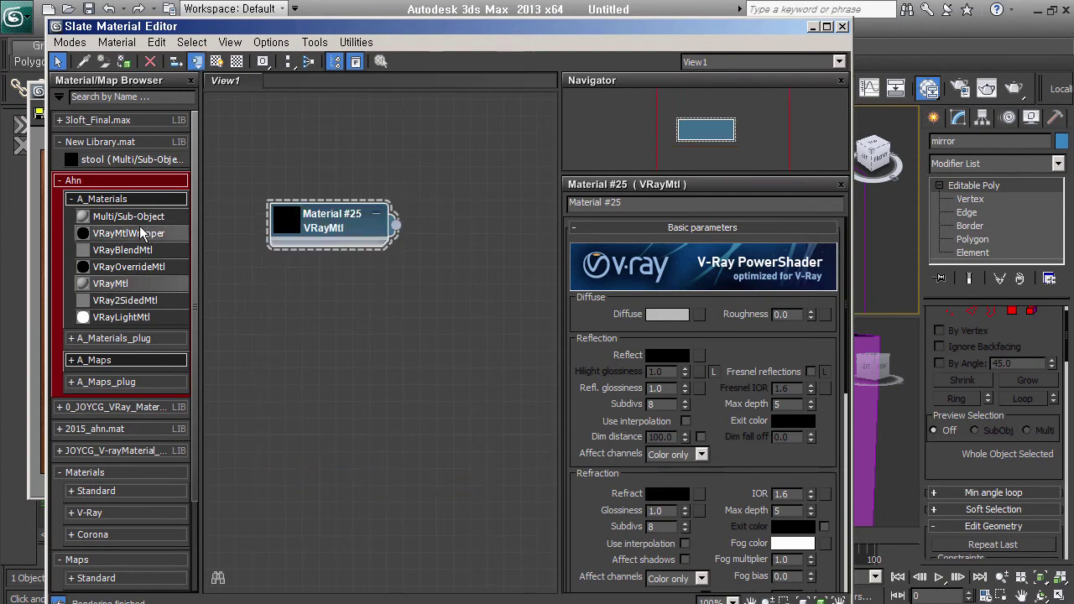
- Add Multi/Sub-Object #36, wire #25 and a copy #37 into it, reducing to two slots
drag(128, 217, 322, 289)
mouse_move(386, 314)
mouse_down()
mouse_move(491, 210)
mouse_move(503, 213)
mouse_up()
mouse_move(358, 228)
mouse_down()
mouse_move(343, 210)
mouse_move(332, 274)
mouse_move(438, 243)
mouse_up()
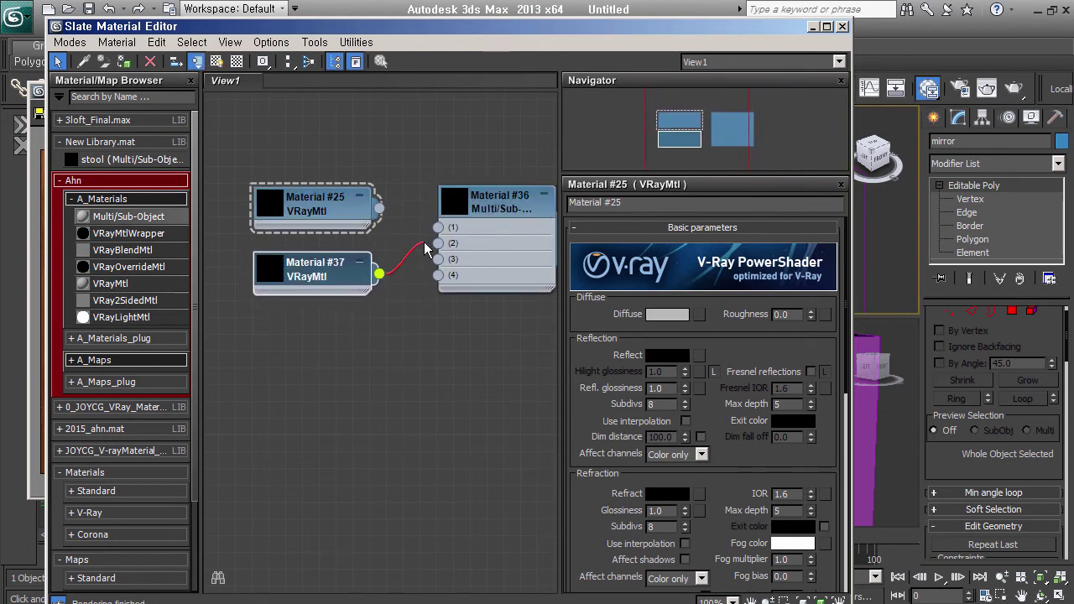
drag(379, 208, 438, 228)
click(474, 220)
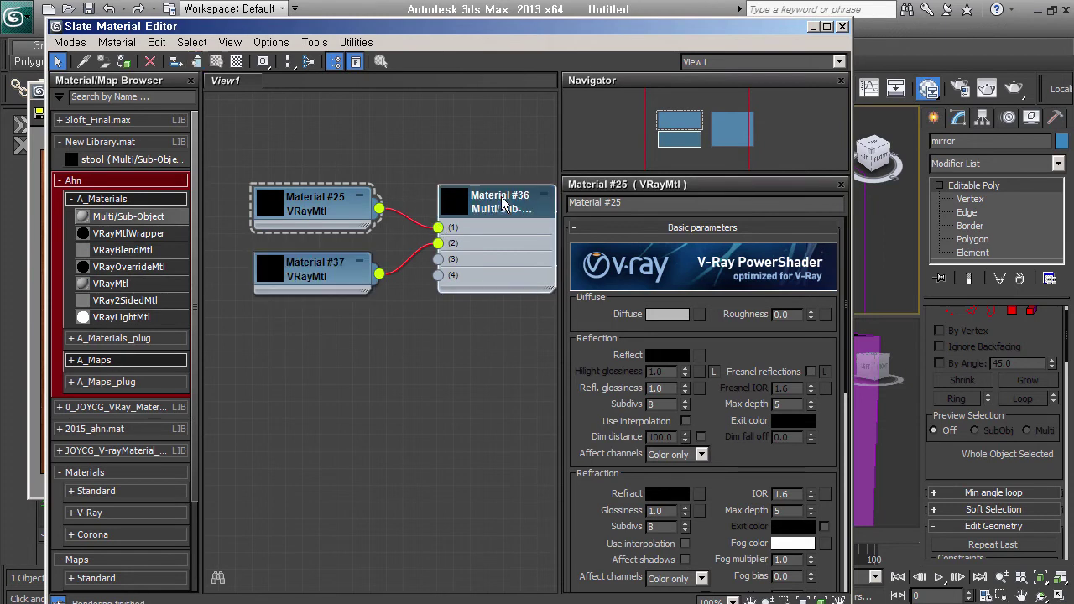
click(772, 253)
click(771, 251)
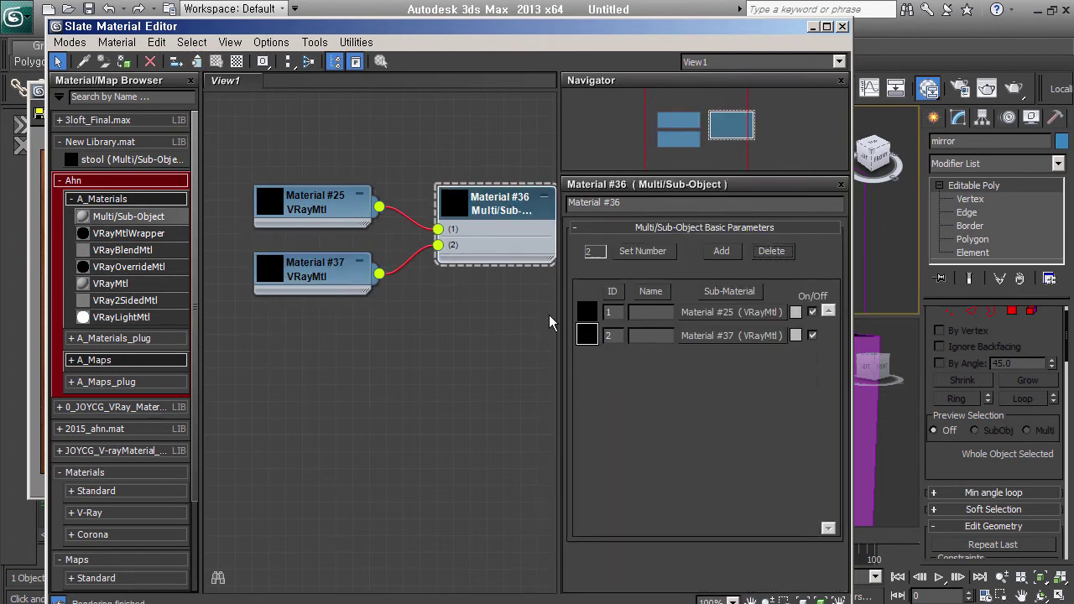
- Name sub-material ID 1 'mirror' and ID 2 'glass'
click(338, 208)
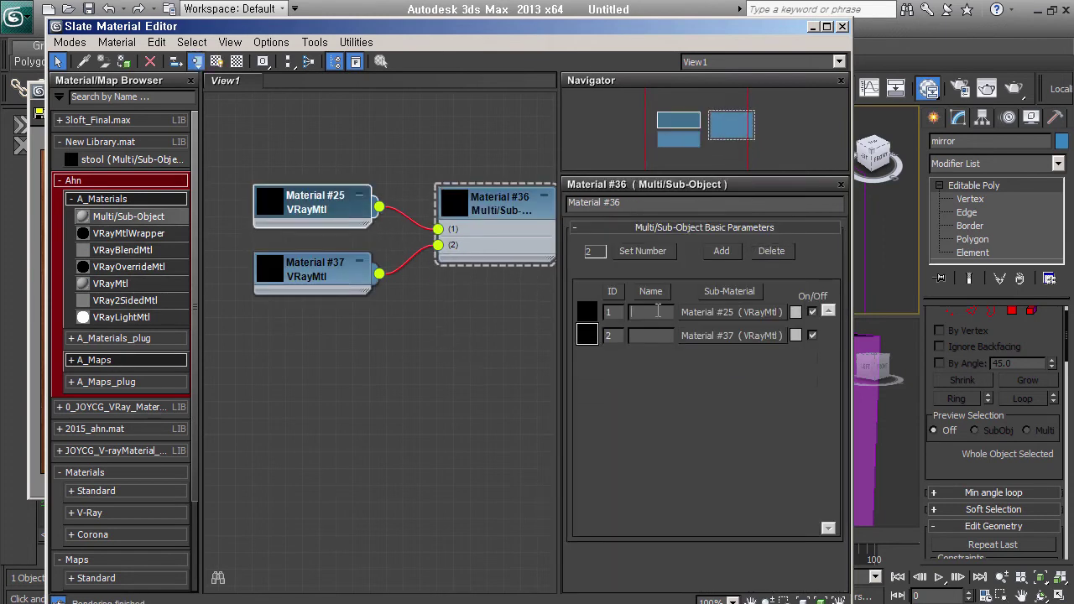
text(mirror)
key(Return)
click(661, 340)
text(ass)
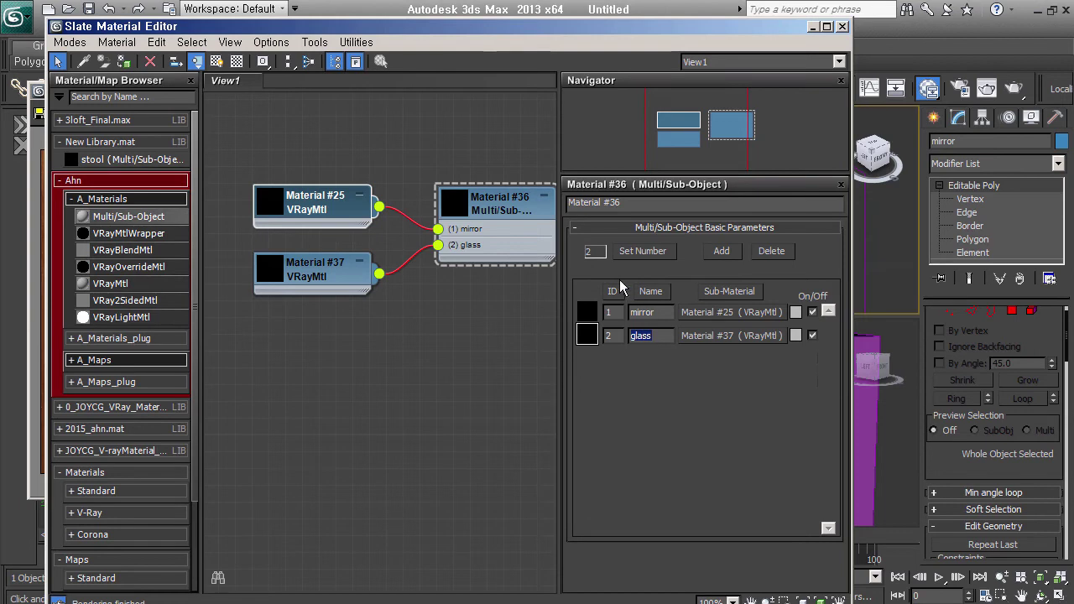
double_click(446, 212)
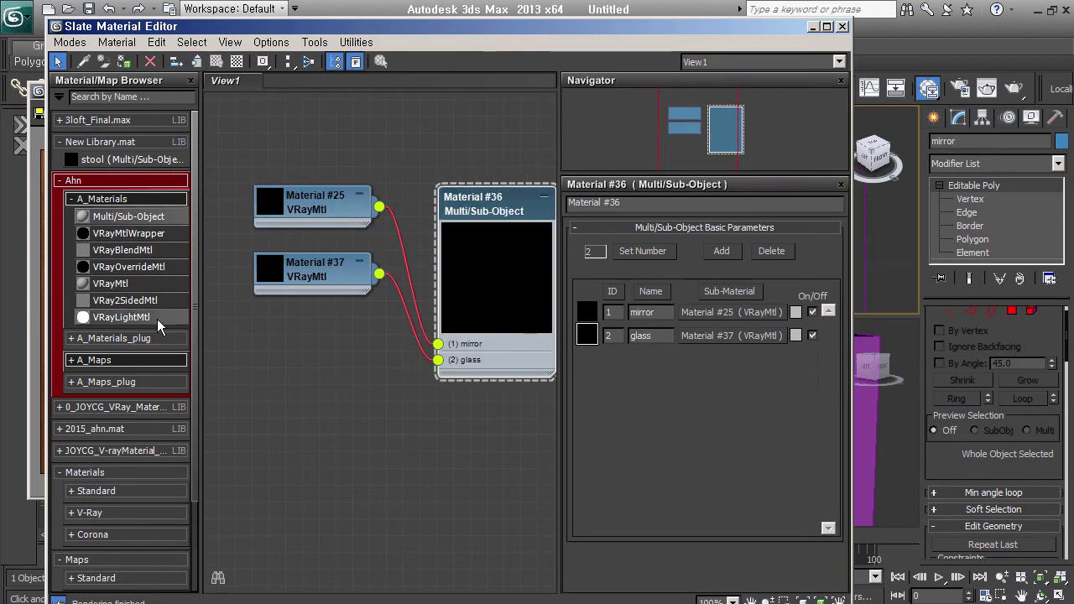
- Browse a preset VRay library, then rearrange the Material #25 and #37 nodes
click(150, 408)
scroll(150, 408, down, 5)
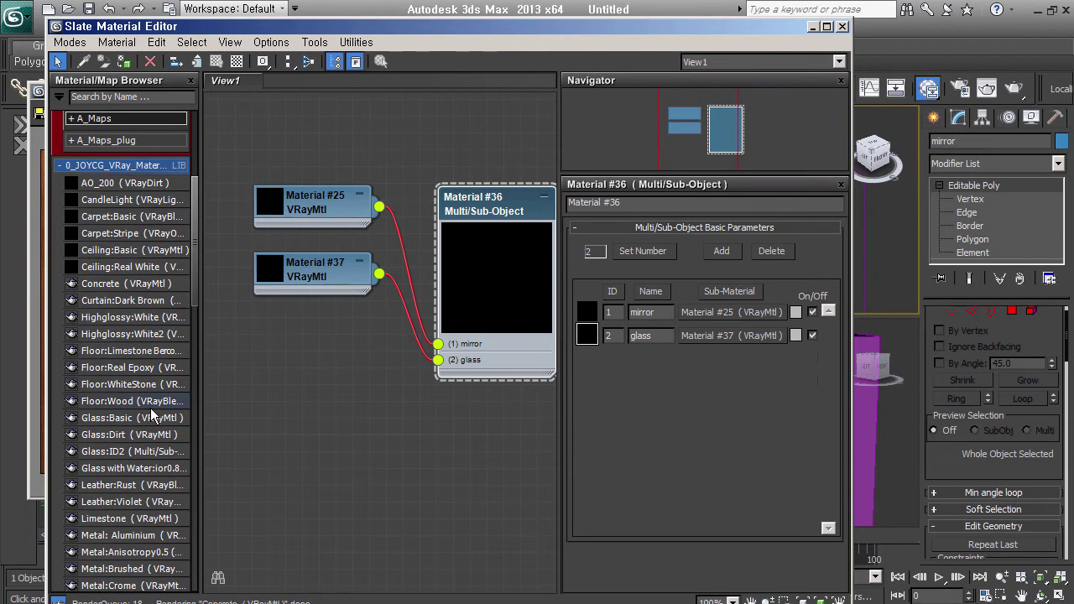
scroll(151, 407, down, 3)
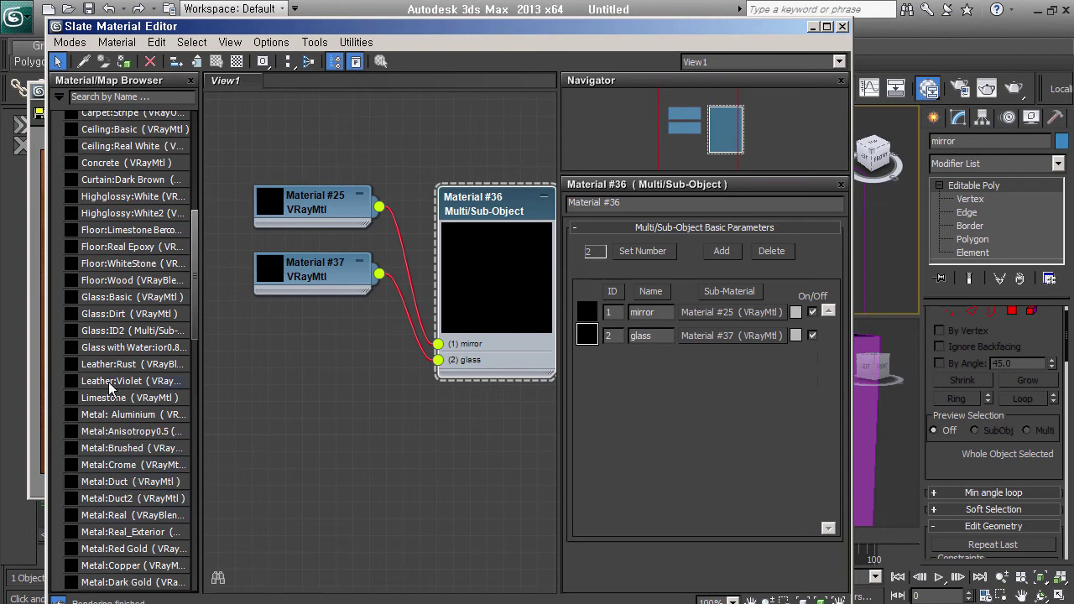
scroll(123, 307, up, 5)
click(125, 286)
mouse_move(314, 282)
mouse_down()
mouse_move(314, 349)
mouse_move(348, 309)
mouse_up()
double_click(282, 348)
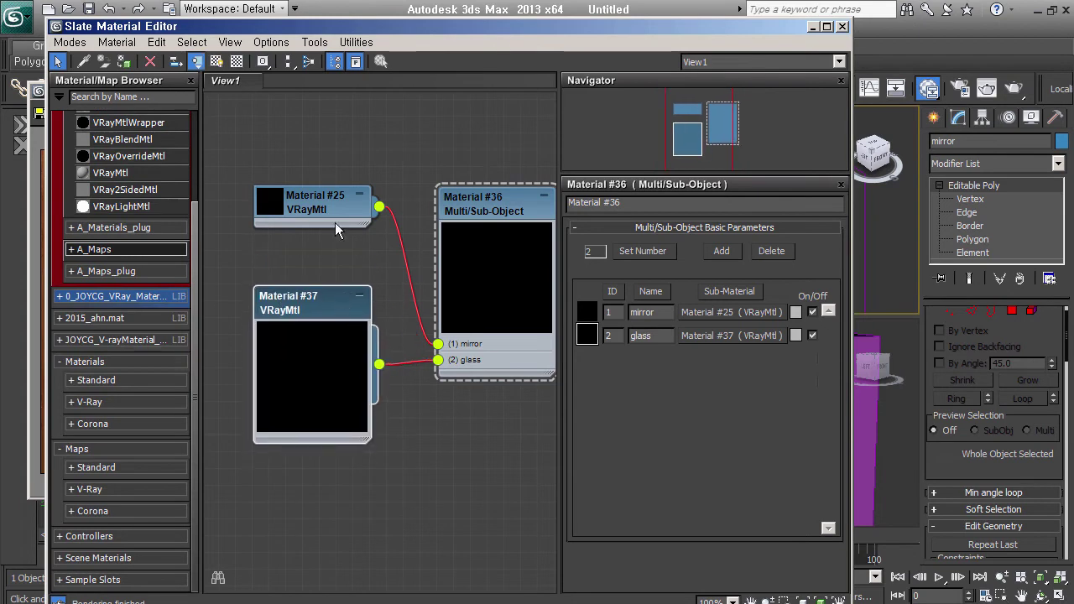
double_click(280, 208)
drag(280, 208, 280, 141)
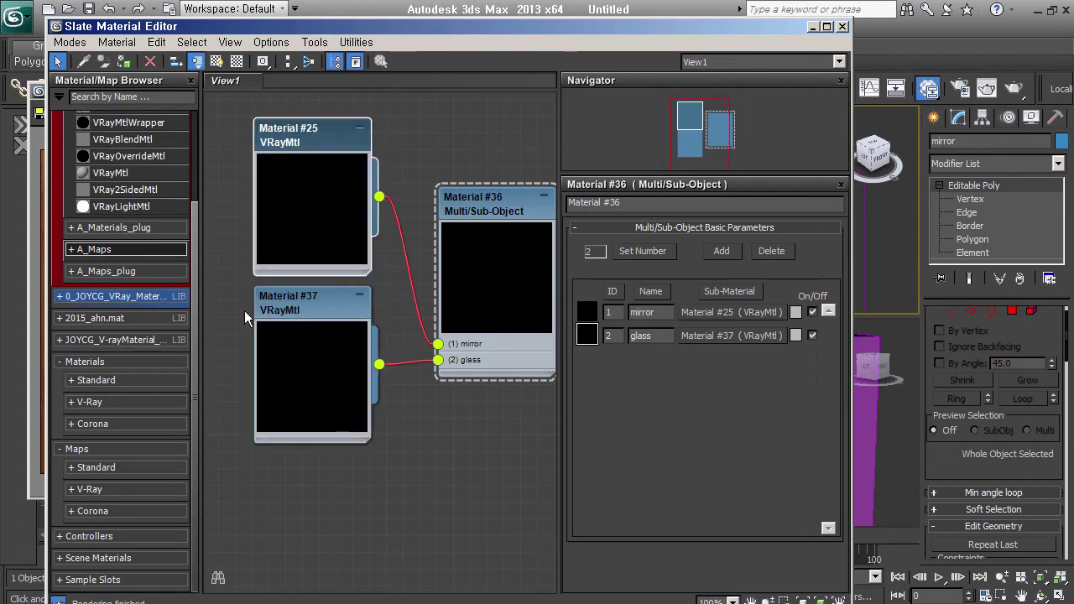
- Set Material #25's Reflect colour to pure white (255, 255, 255)
double_click(311, 146)
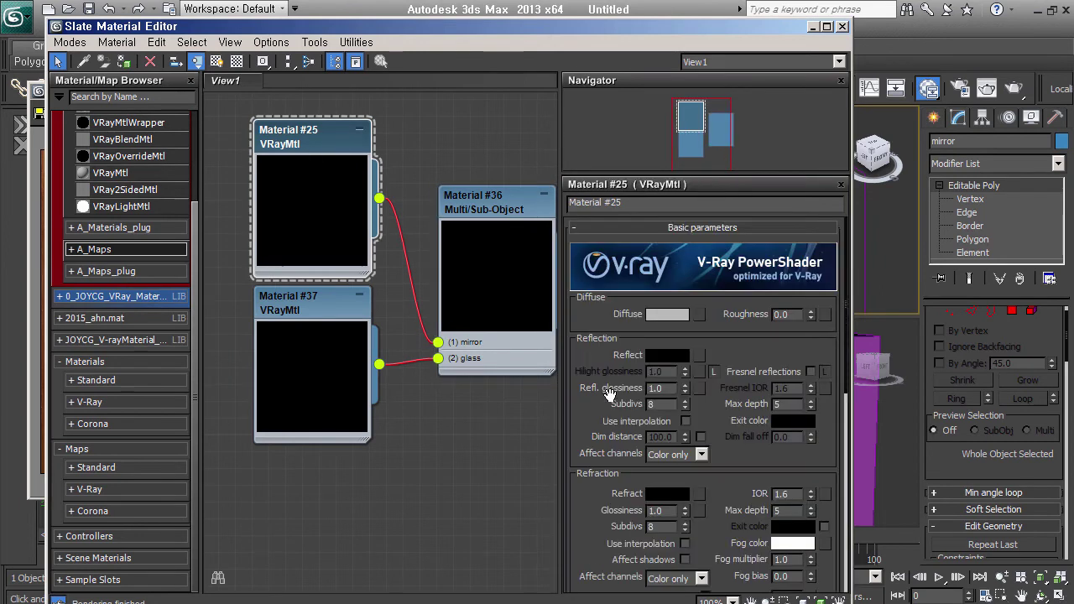
click(668, 353)
drag(534, 185, 647, 185)
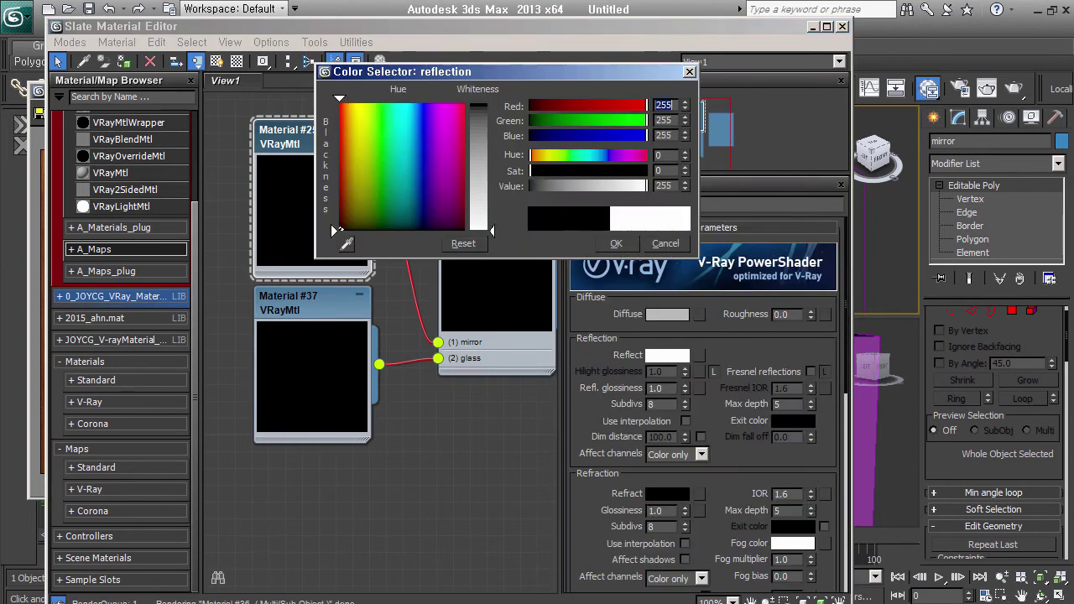
click(616, 243)
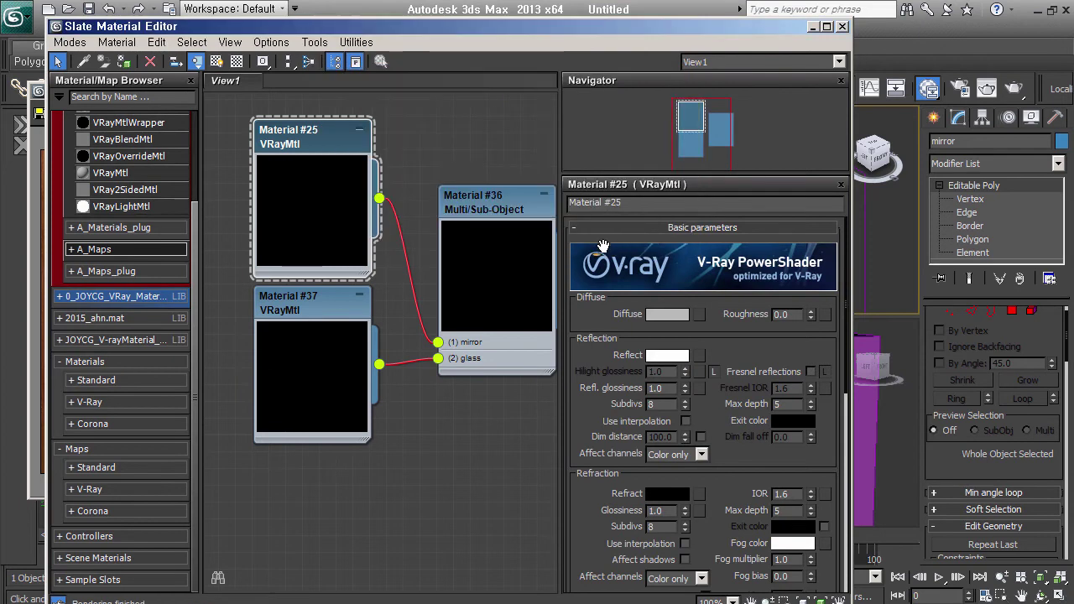
middle_drag(554, 312, 523, 335)
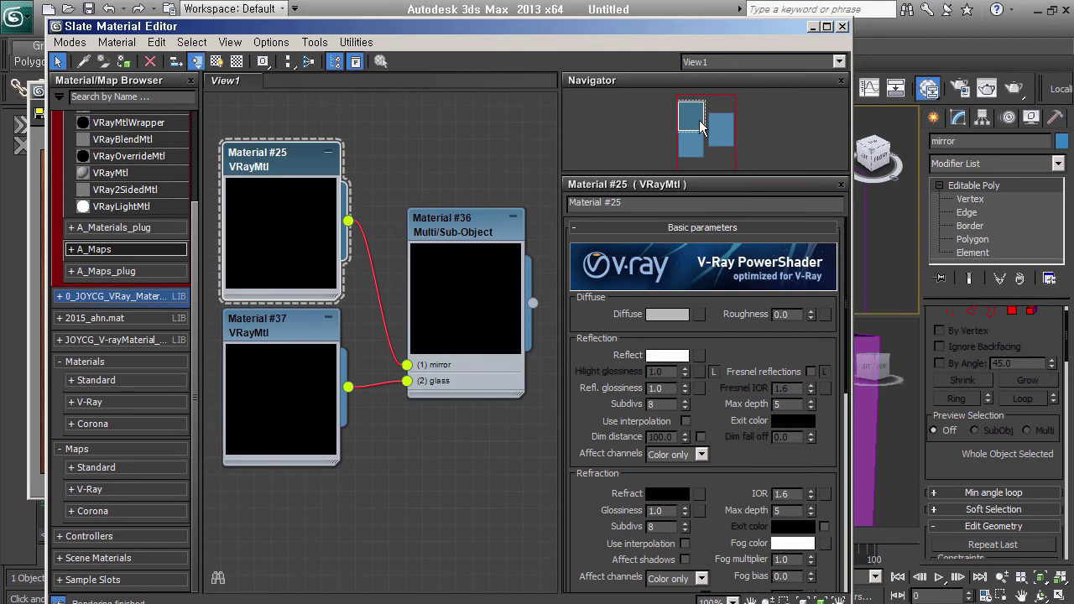
click(842, 26)
click(927, 88)
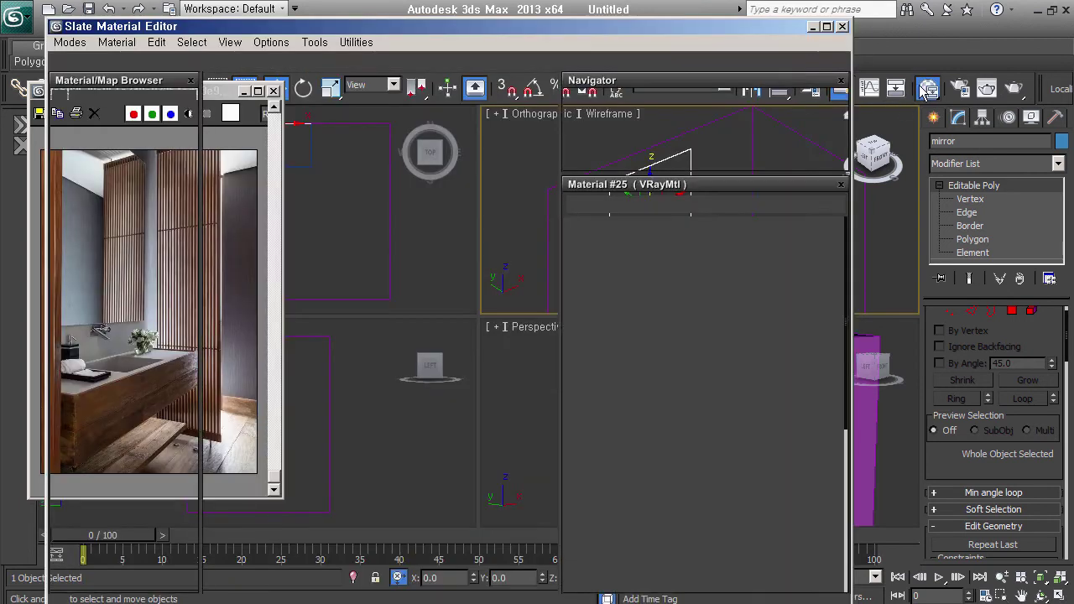
middle_drag(312, 347, 308, 311)
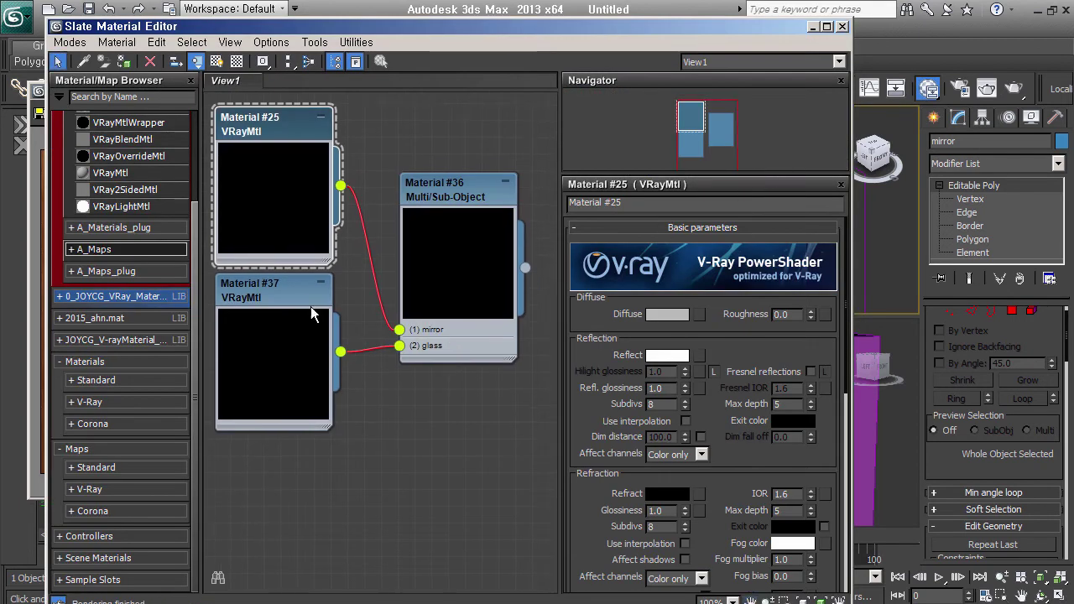
- Make Material #37 glass: Fresnel on, white reflection and refraction, refraction affecting shadows
double_click(301, 295)
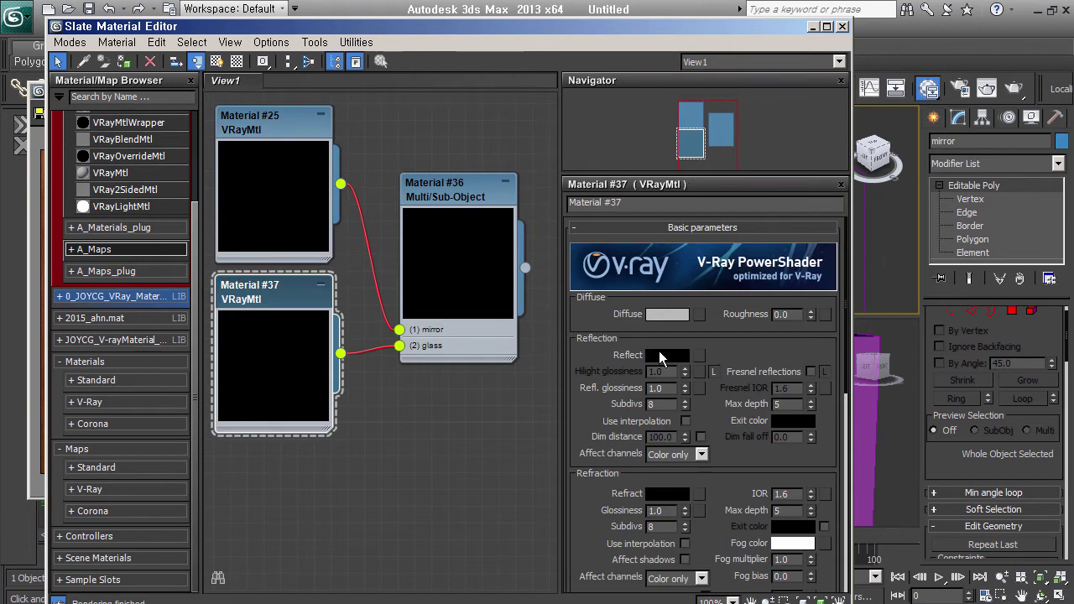
click(810, 372)
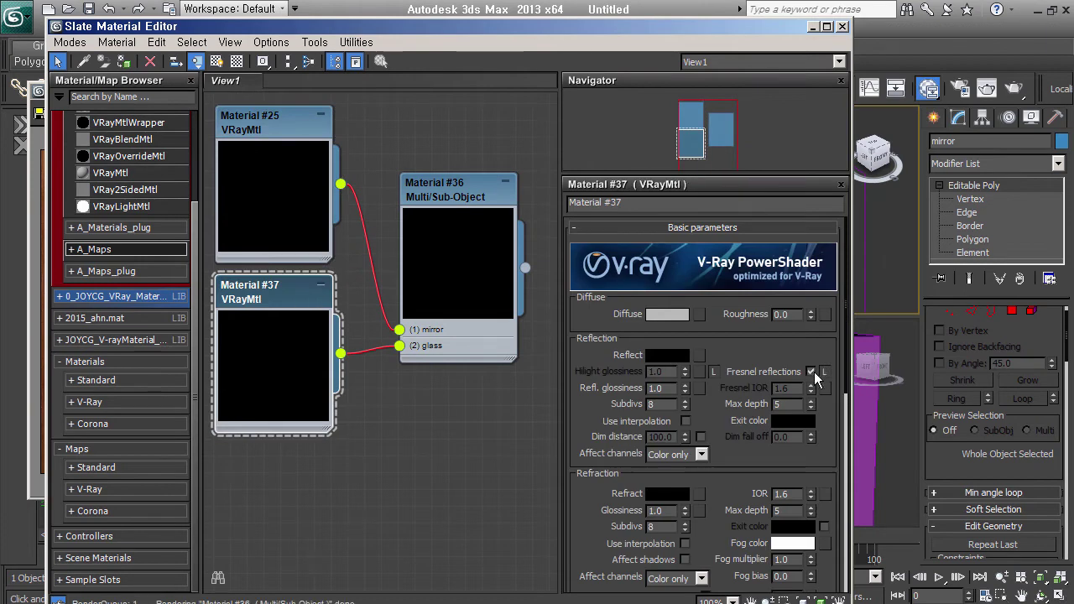
click(661, 356)
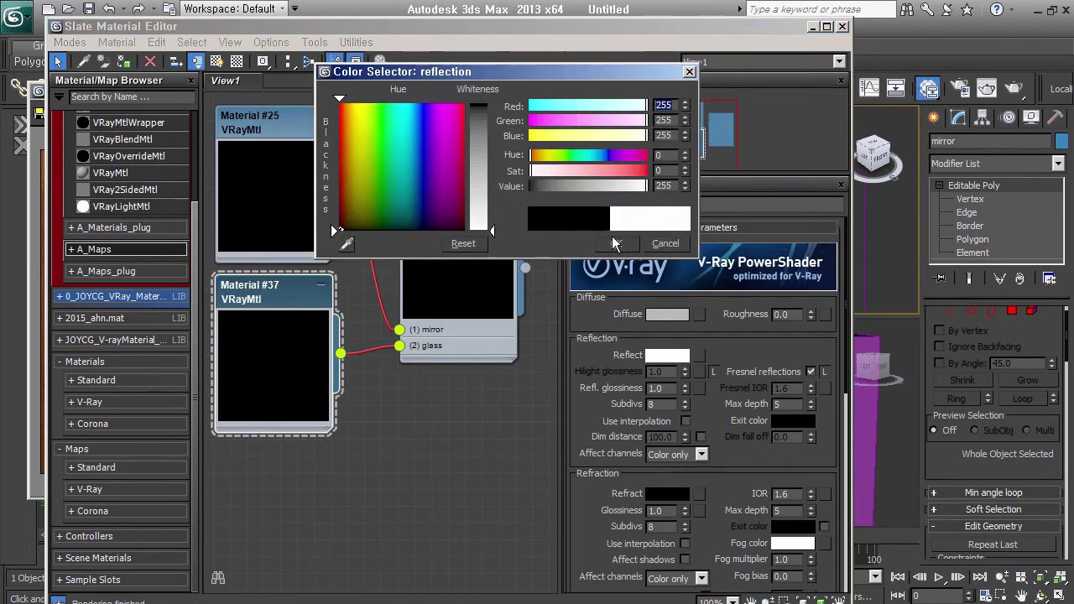
click(616, 243)
scroll(688, 367, down, 5)
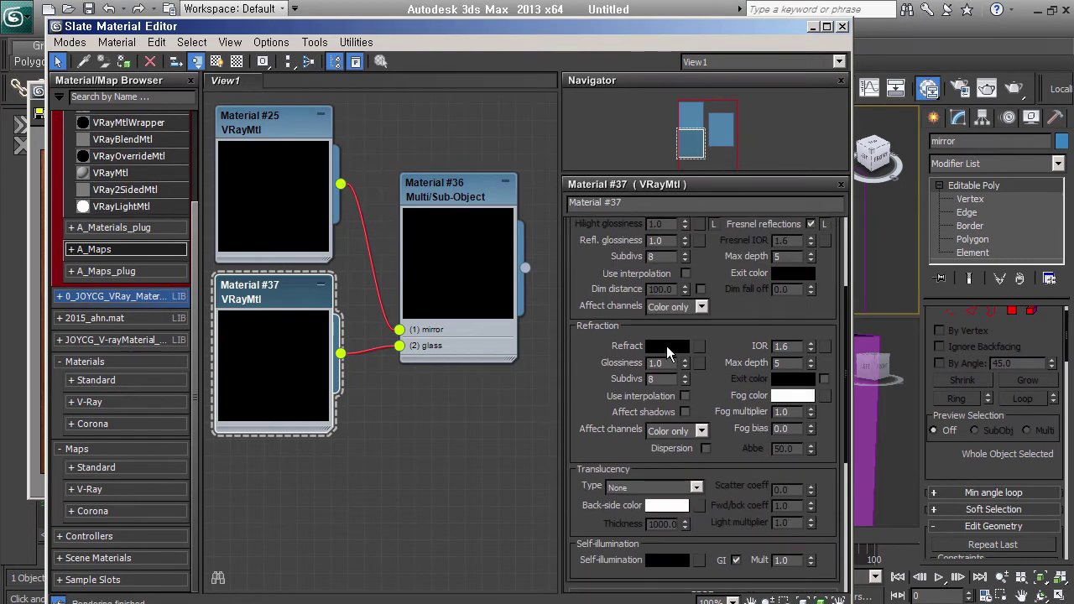
click(666, 346)
drag(482, 134, 480, 228)
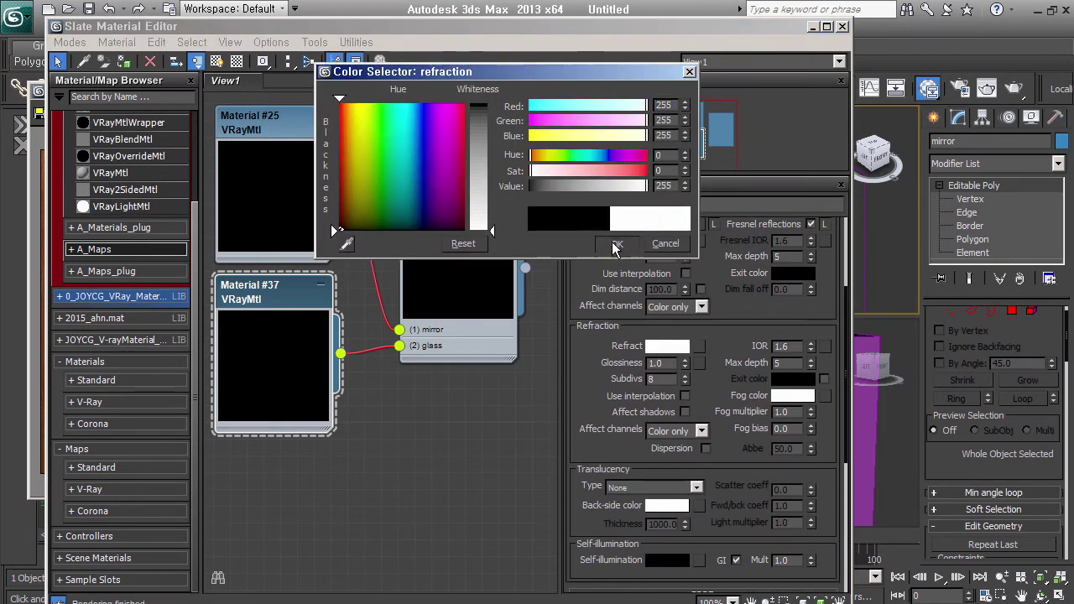
click(615, 243)
click(685, 411)
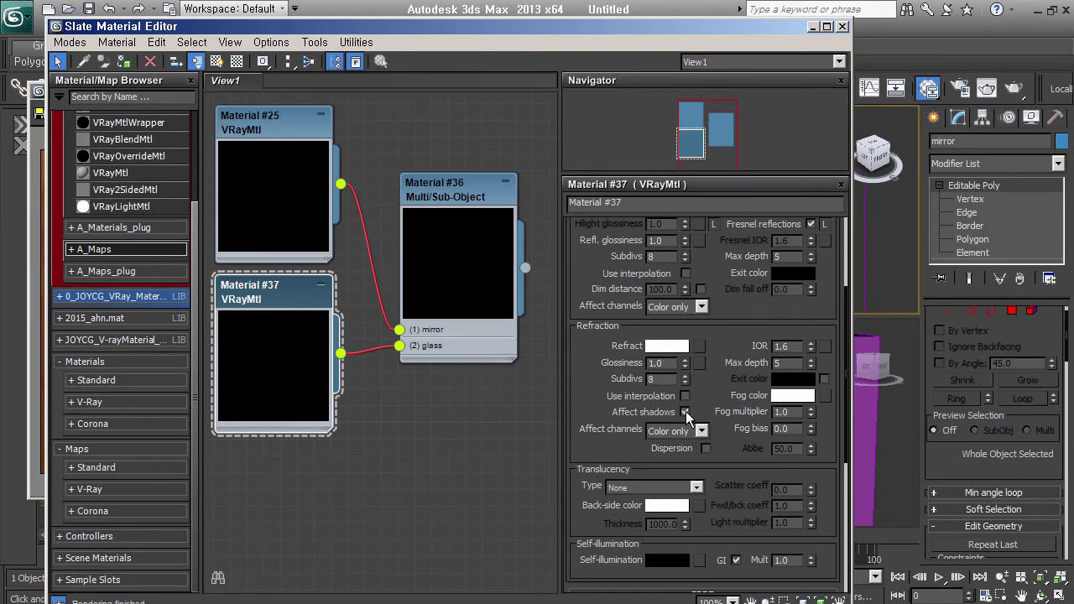
- Name the Multi/Sub-Object material 'mirror' and assign it to the wall mirror panel
double_click(458, 230)
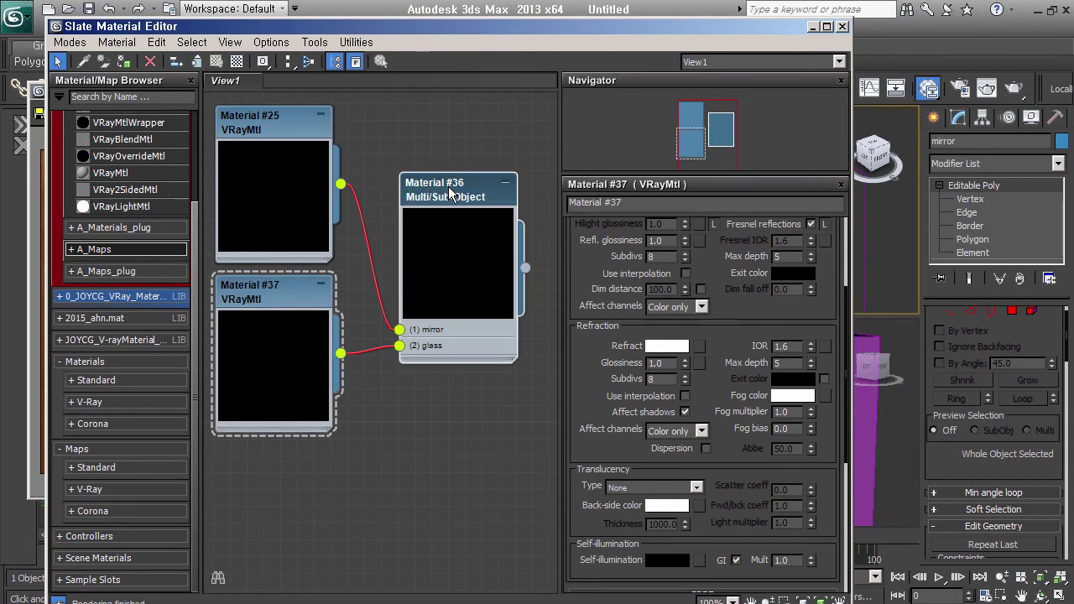
text(mirror)
key(Return)
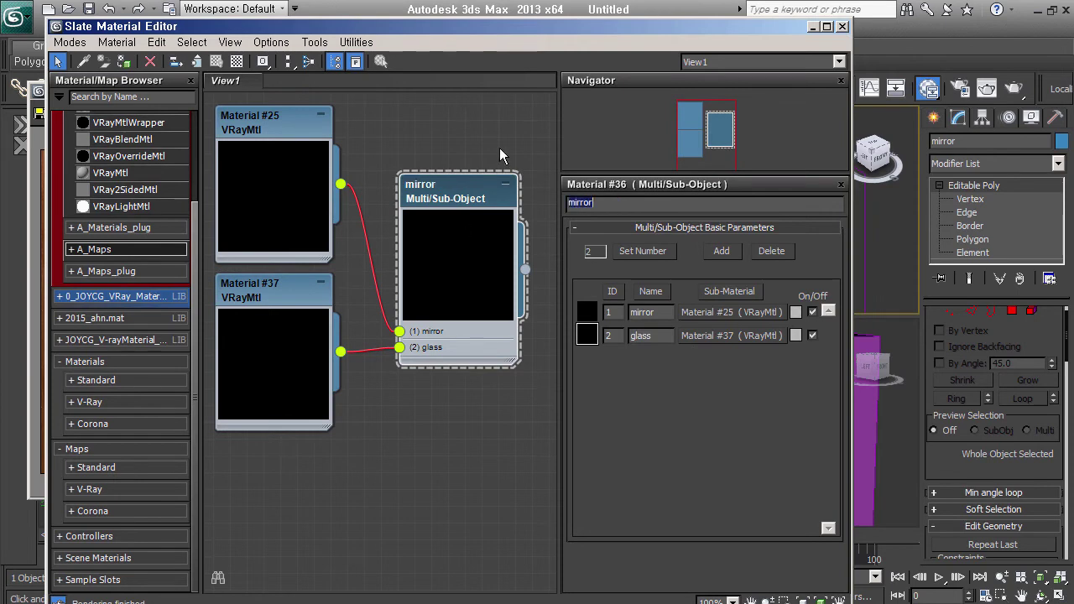
click(842, 26)
click(508, 433)
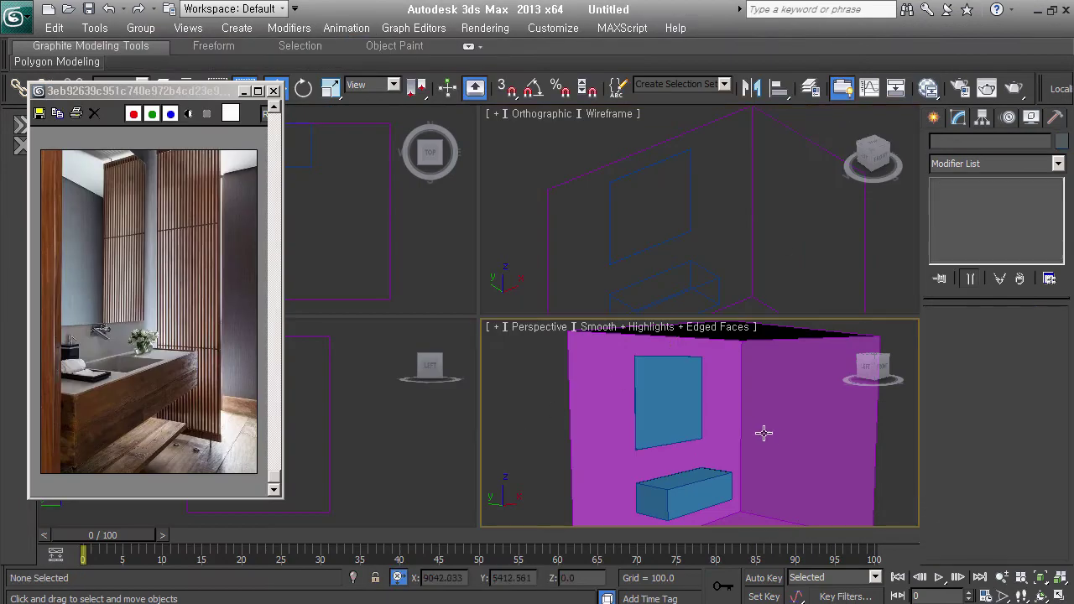
alt+middle_drag(762, 434, 769, 450)
click(680, 398)
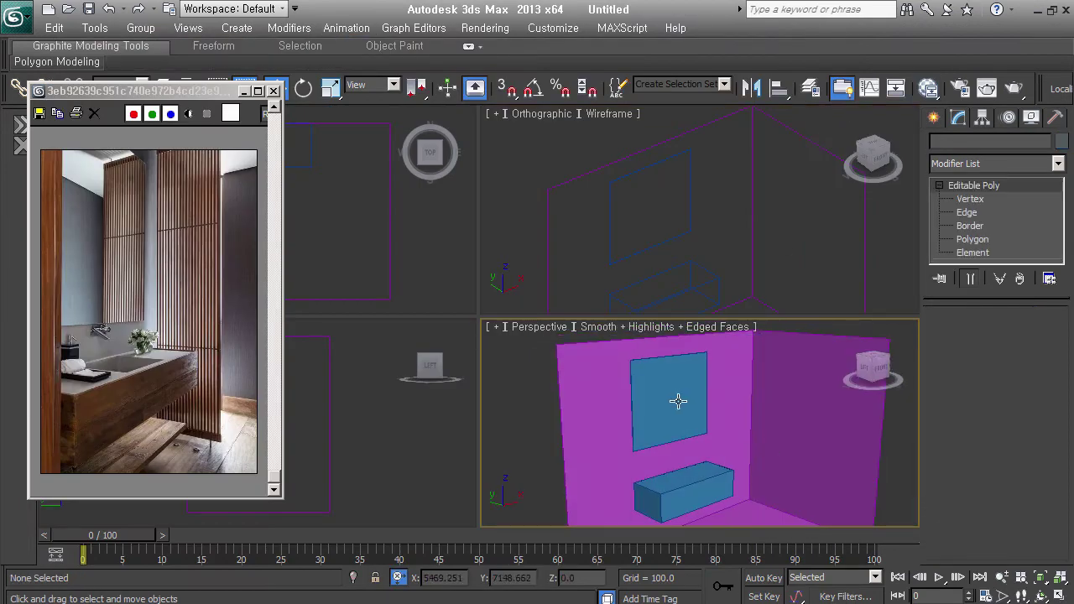
click(895, 87)
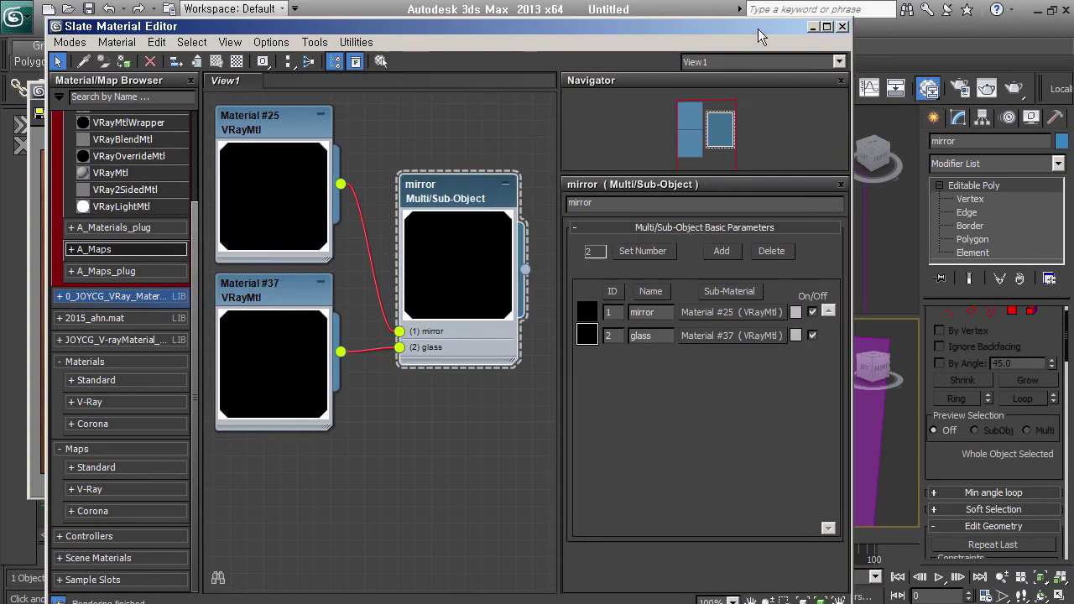
click(843, 26)
scroll(675, 422, up, 1)
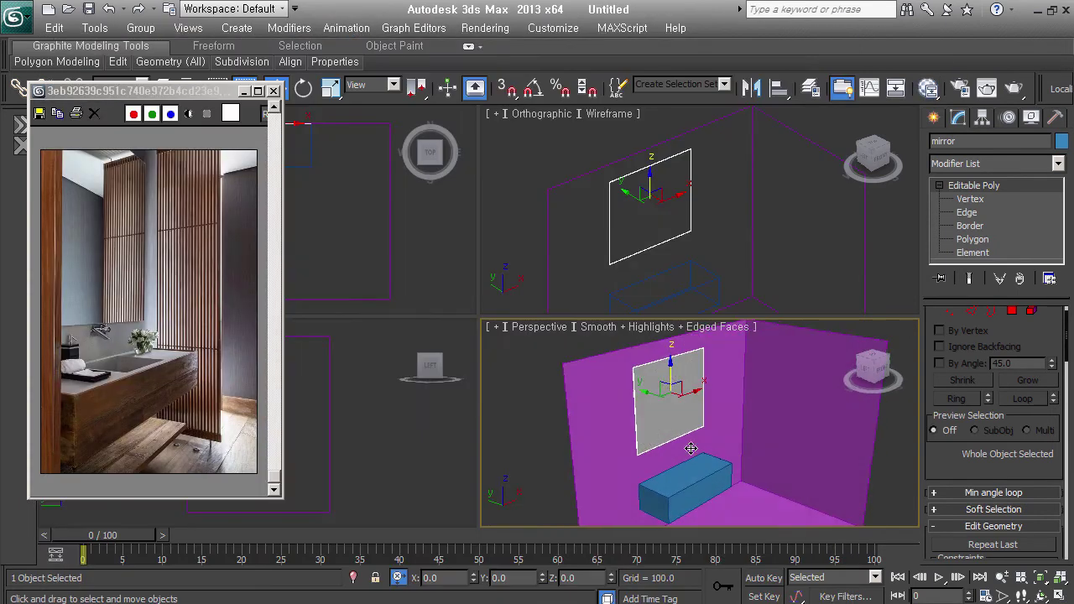
scroll(678, 434, up, 2)
scroll(679, 434, down, 3)
scroll(697, 487, up, 1)
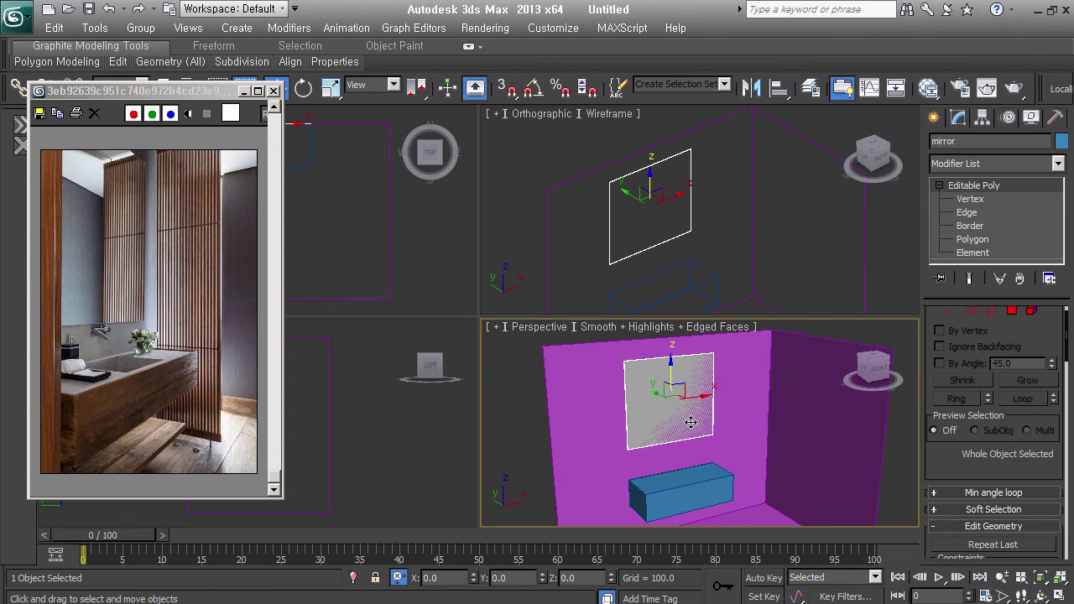
alt+middle_drag(726, 441, 694, 435)
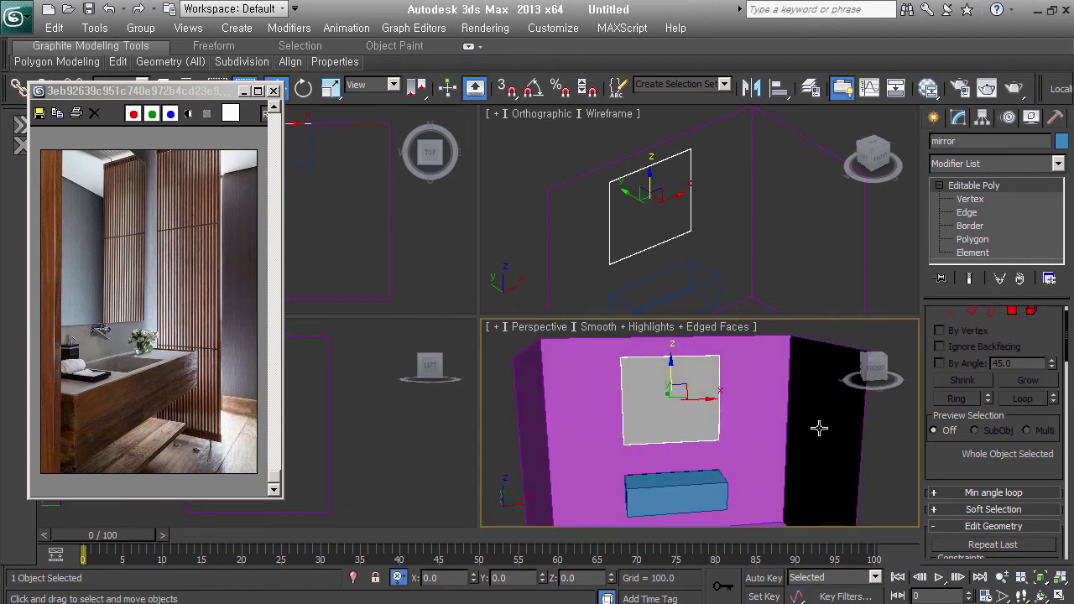
click(819, 428)
alt+middle_drag(827, 444, 839, 432)
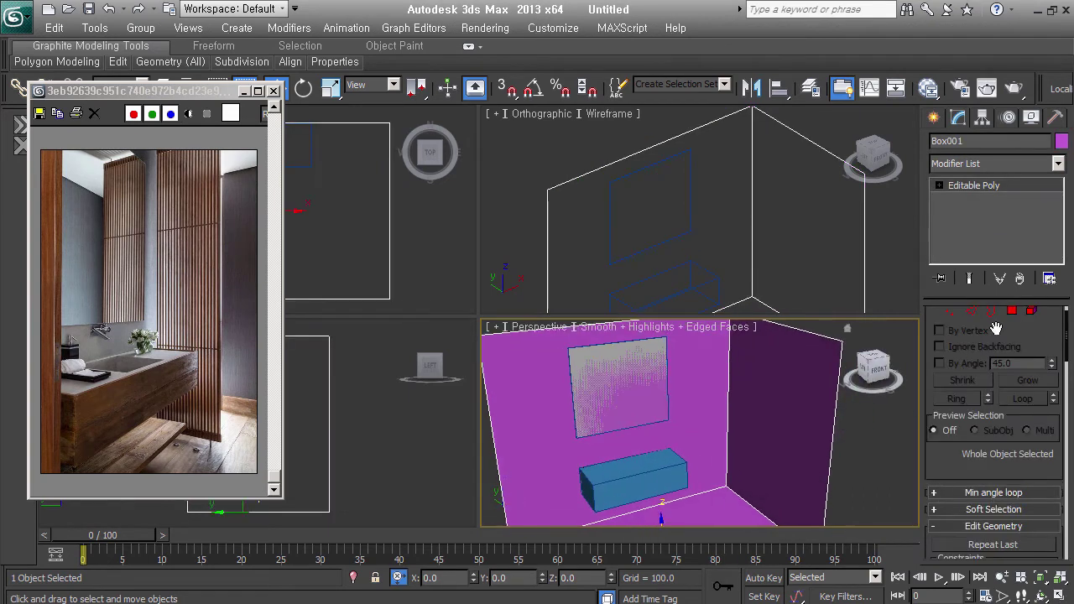
- Clone the right-hand wall polygon slightly inward to form a partition wall
key(4)
alt+middle_drag(800, 422, 774, 432)
click(740, 444)
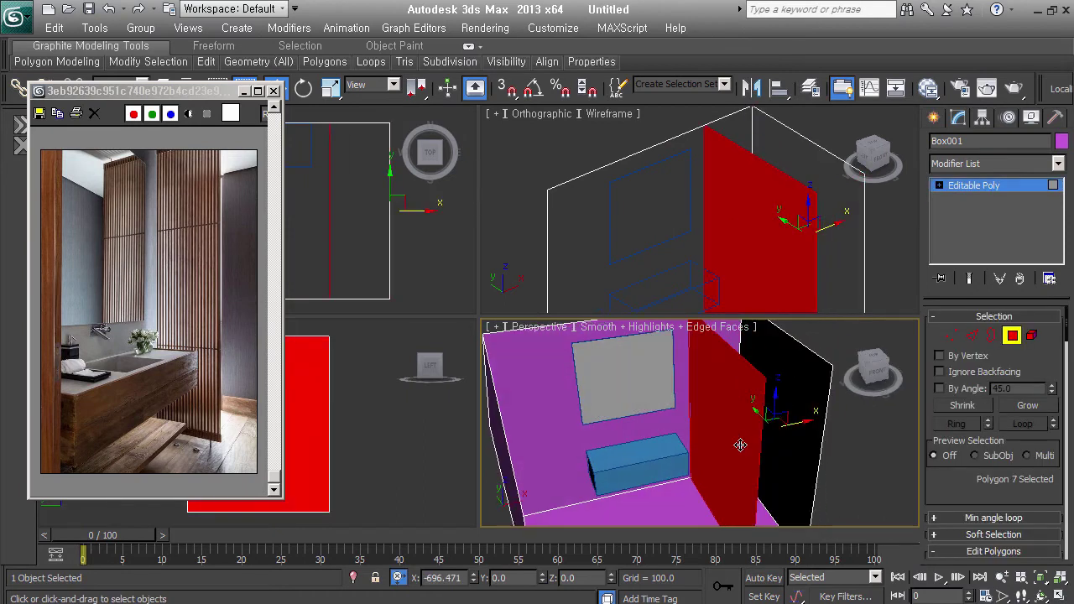
drag(740, 445, 737, 451)
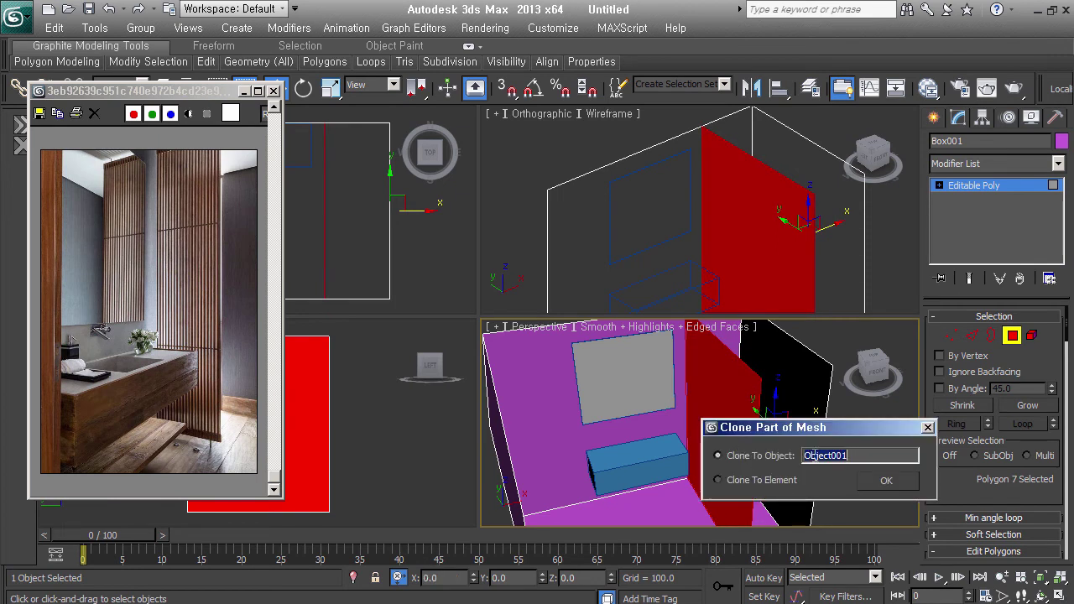
key(Return)
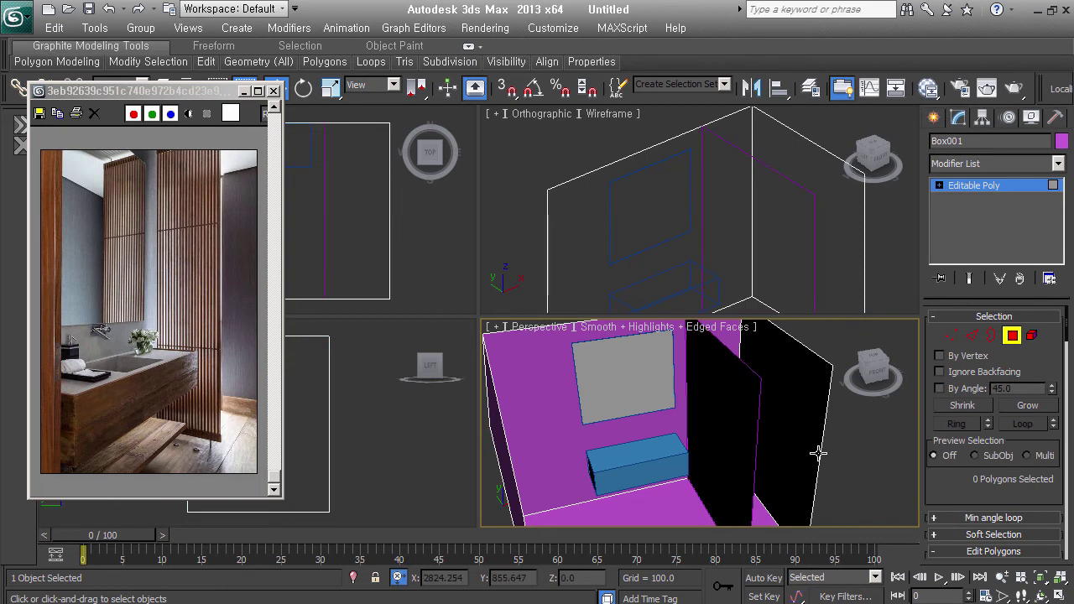
mouse_move(817, 450)
middle_down()
mouse_move(828, 429)
mouse_move(769, 439)
middle_up()
- Maximize the perspective viewport and switch it to an orthographic view of the room
scroll(774, 438, down, 2)
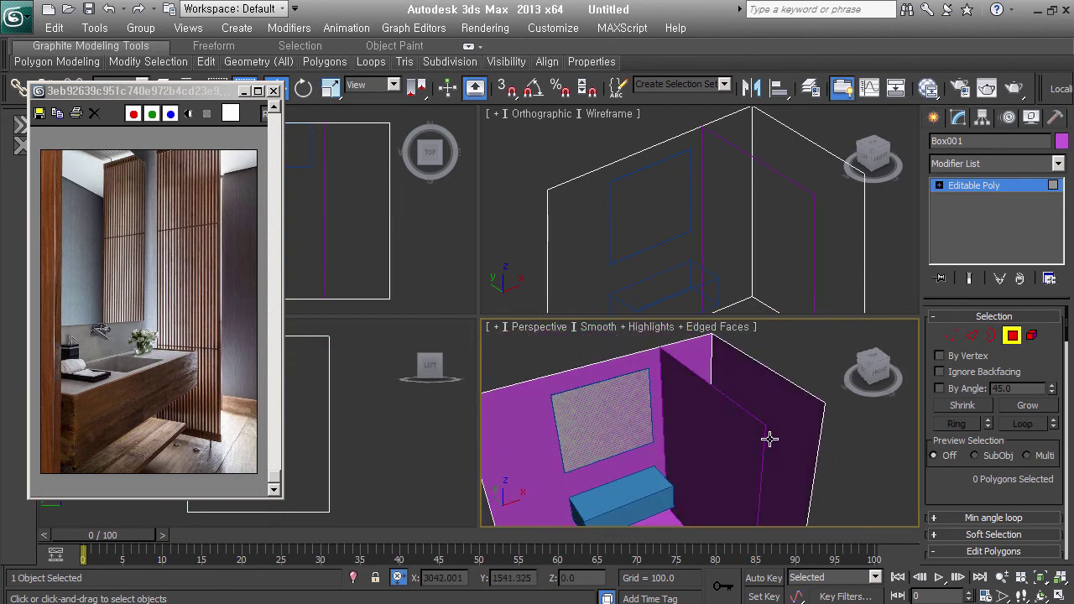
scroll(767, 431, down, 3)
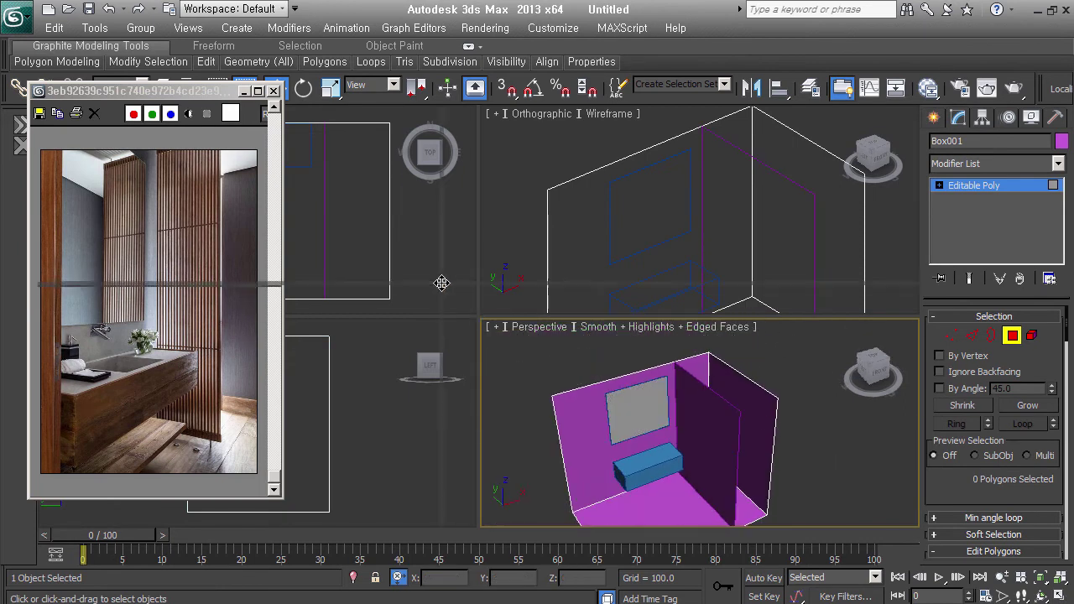
drag(477, 319, 389, 235)
middle_drag(561, 344, 570, 348)
key(u)
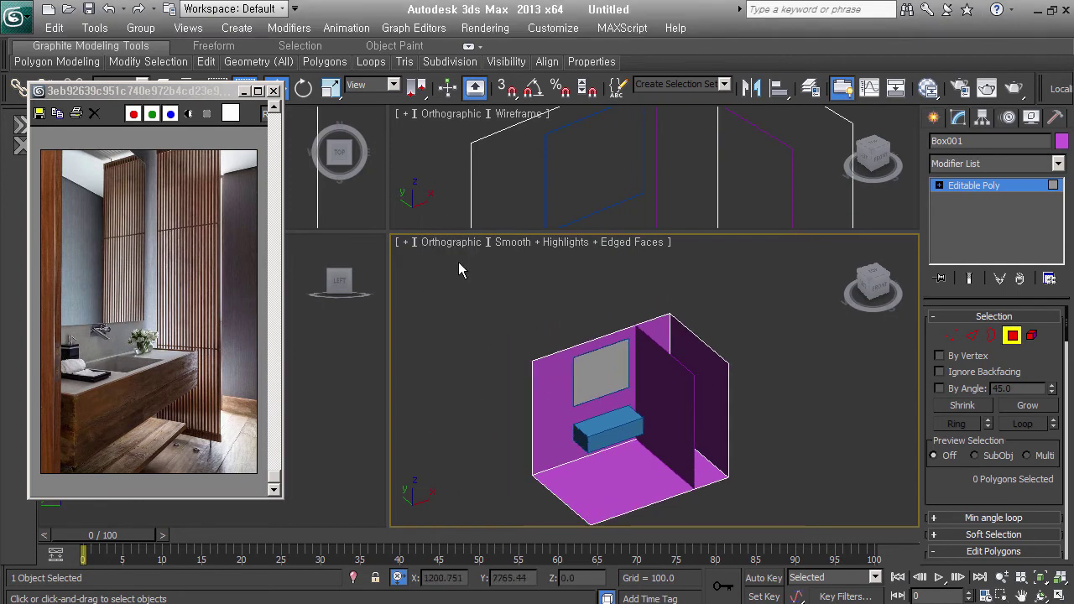
alt+middle_drag(669, 352, 719, 383)
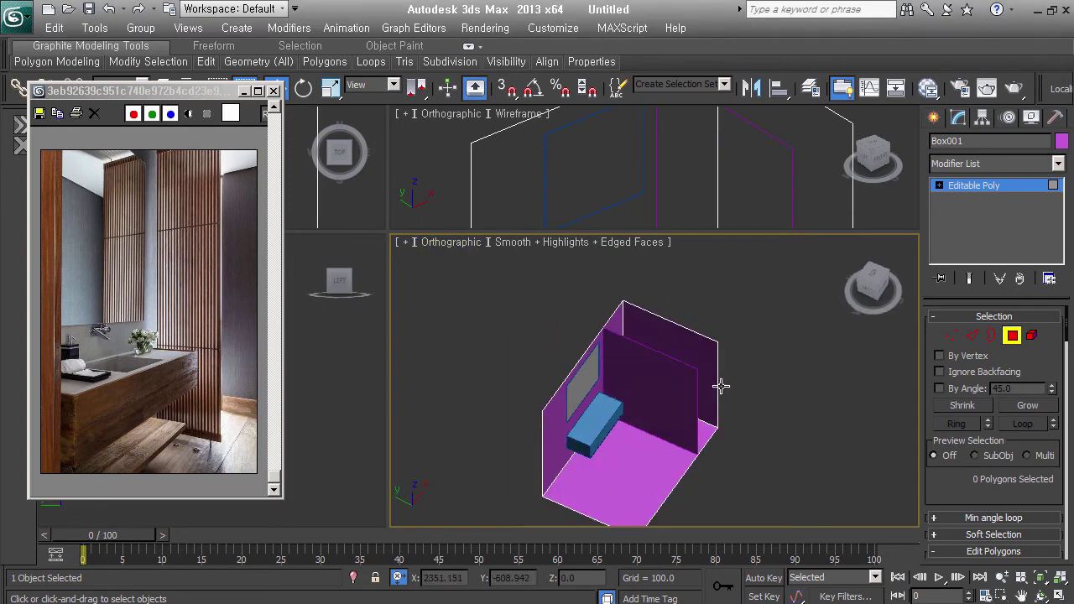
scroll(634, 305, up, 4)
scroll(652, 342, up, 1)
scroll(659, 377, up, 1)
scroll(673, 351, up, 1)
- Display the room in wireframe with the selected object shown shaded
key(F3)
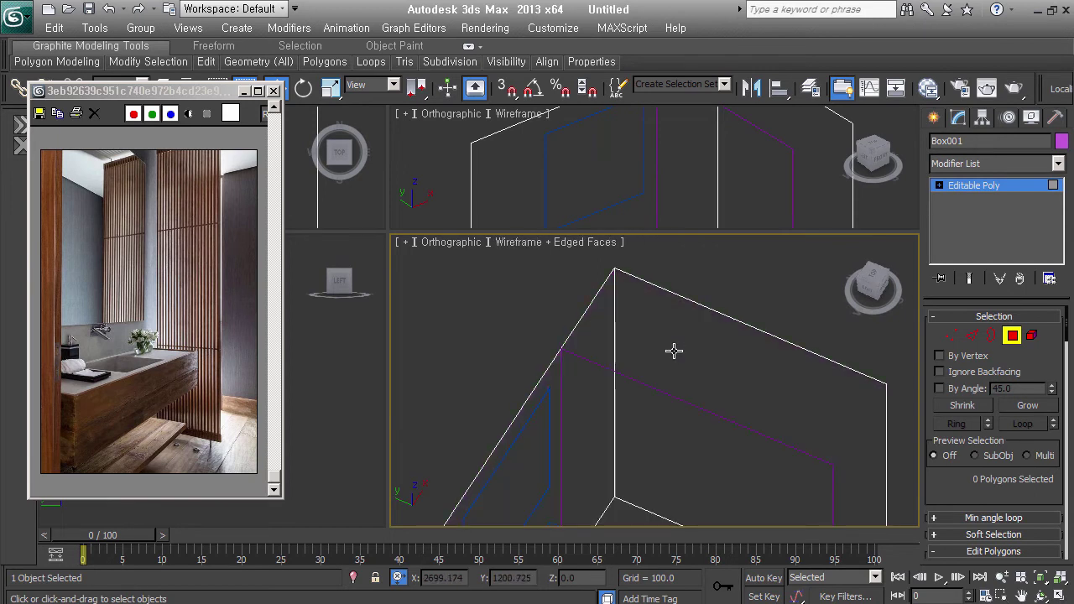
key(F2)
scroll(676, 354, down, 2)
scroll(679, 377, down, 2)
scroll(680, 373, down, 1)
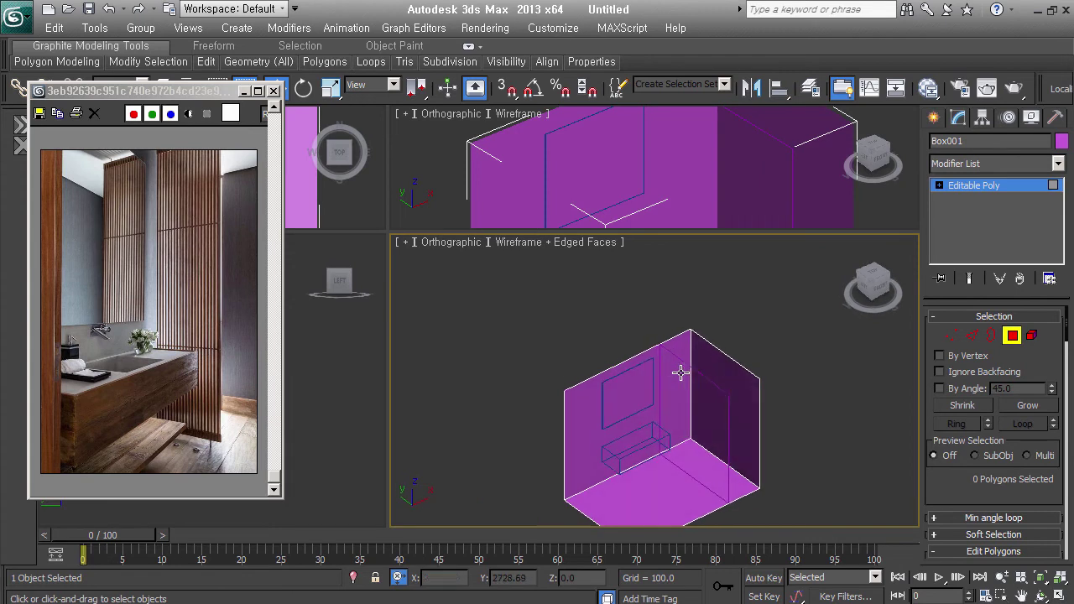
scroll(681, 372, up, 1)
scroll(686, 369, up, 1)
scroll(687, 361, up, 1)
scroll(688, 353, up, 1)
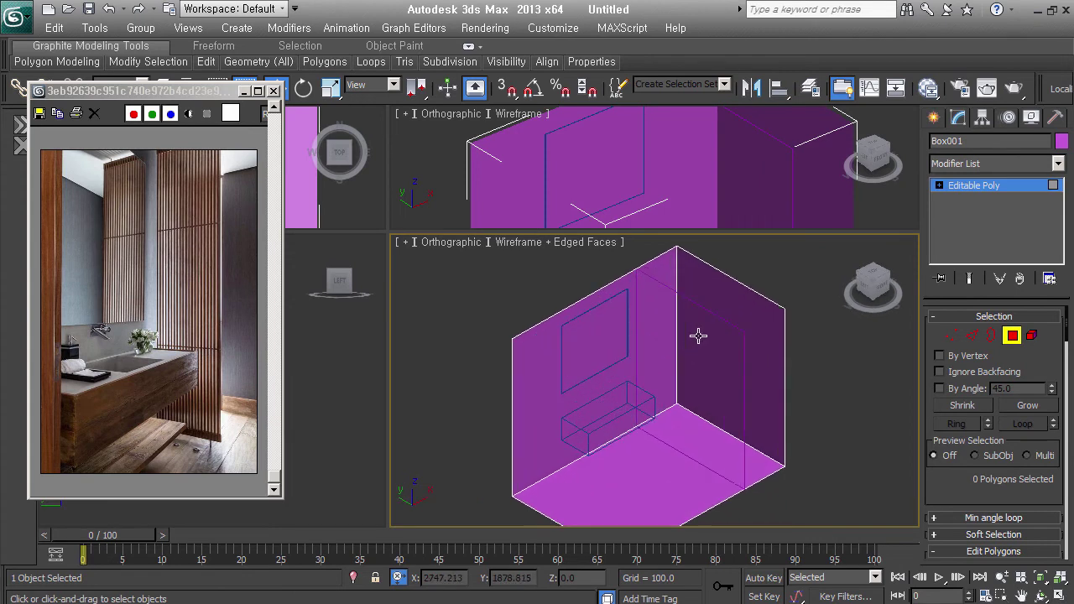
click(185, 30)
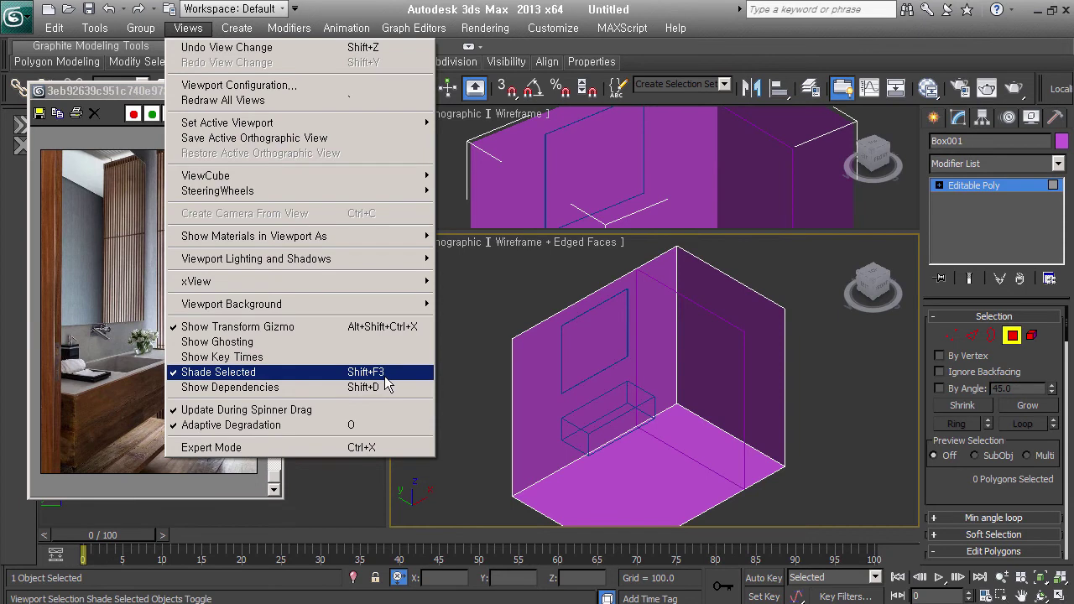
alt+middle_drag(865, 408, 844, 407)
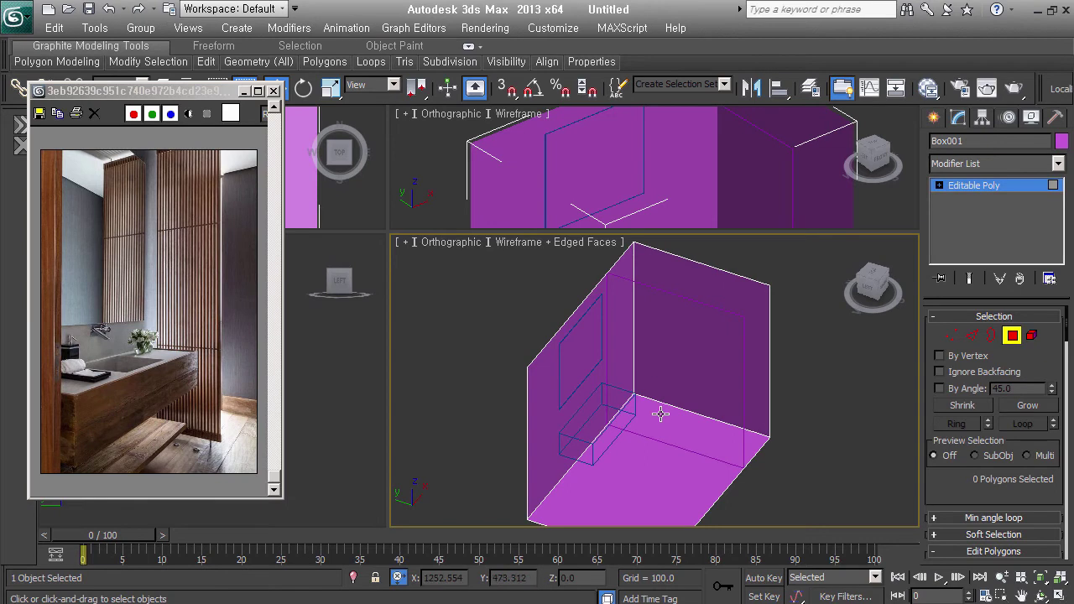
- Connect the partition's top and bottom edges with one vertical edge and slide it sideways
click(970, 335)
click(679, 409)
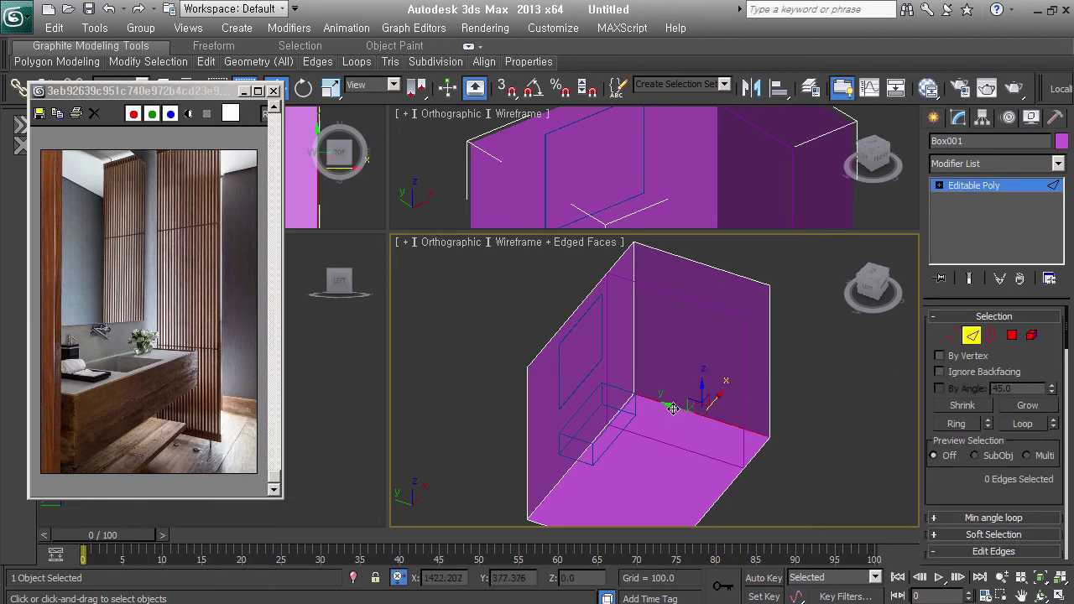
ctrl+click(684, 259)
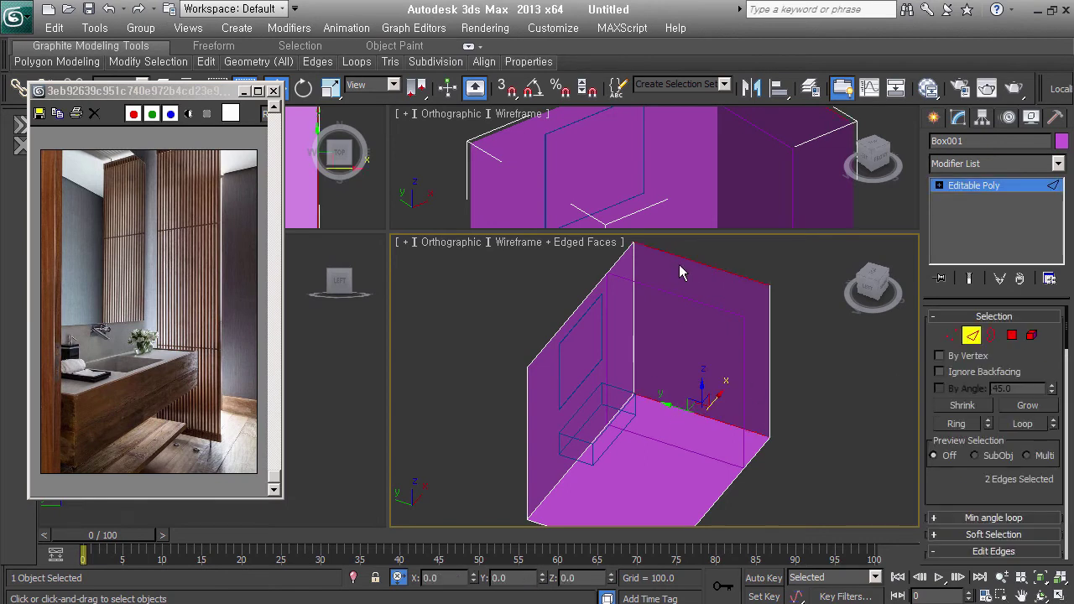
right_click(694, 429)
click(659, 361)
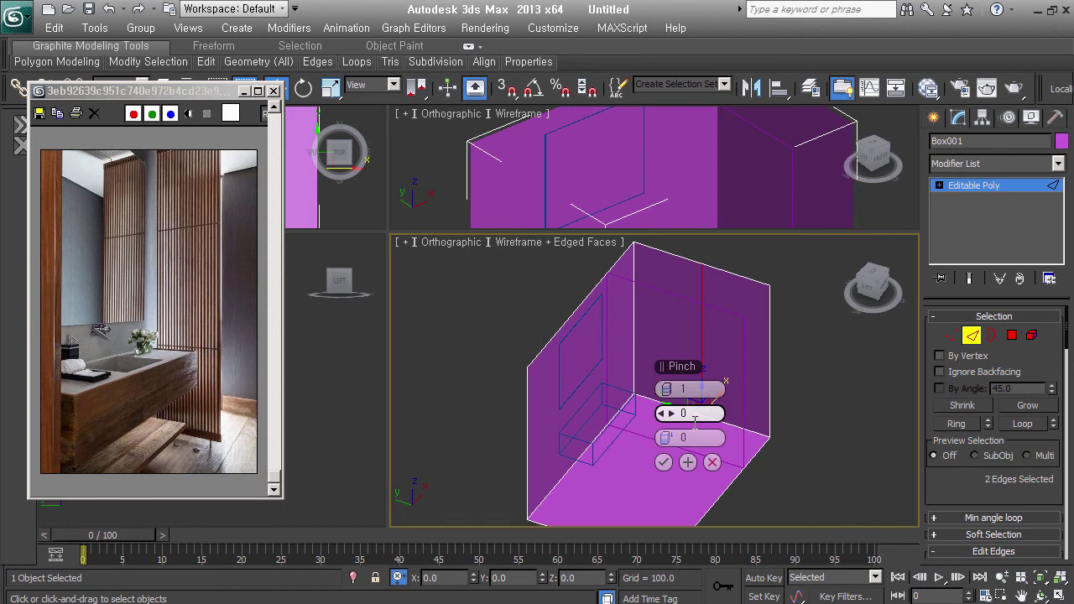
click(666, 461)
click(701, 369)
alt+middle_drag(676, 379, 637, 335)
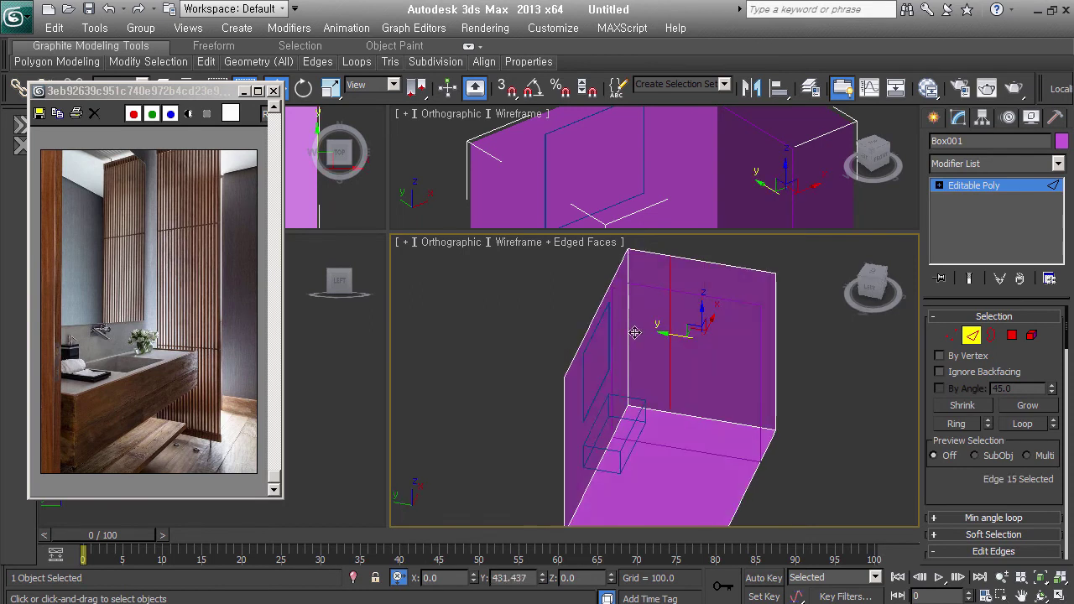
drag(633, 333, 636, 334)
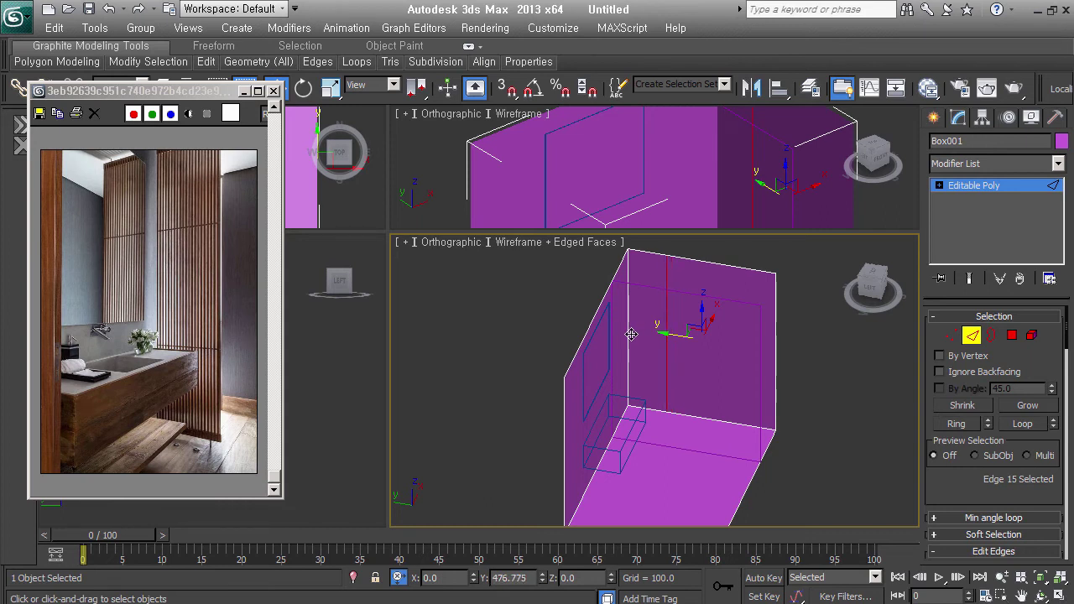
mouse_move(635, 333)
alt+middle_down()
mouse_move(670, 354)
mouse_move(641, 333)
mouse_move(659, 348)
alt+middle_up()
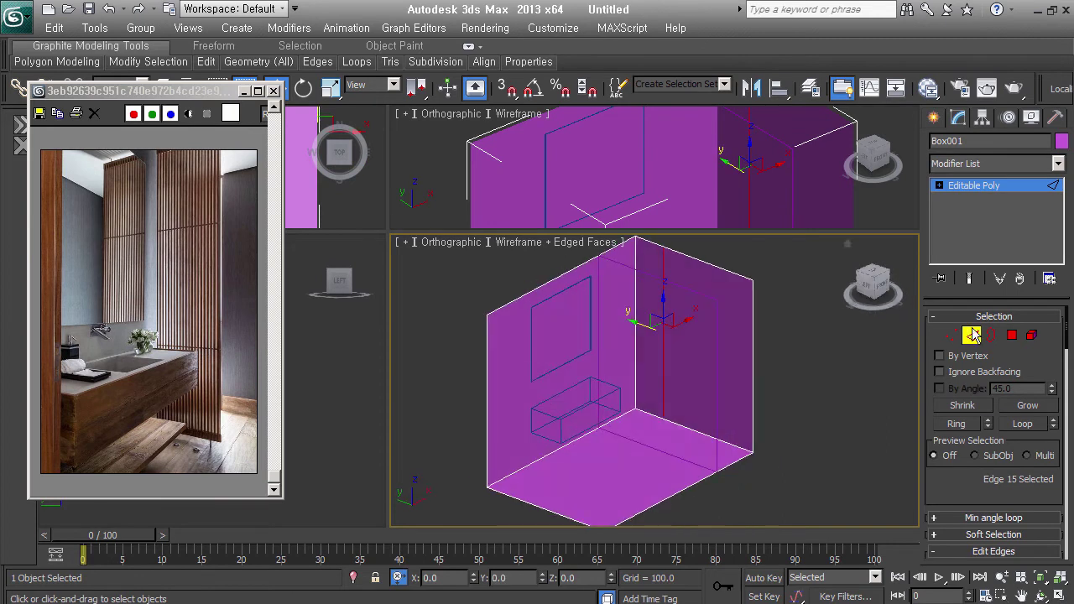
- Bevel the narrow strip polygon beside the corner to offset it from the wall
click(1011, 334)
click(649, 353)
right_click(650, 353)
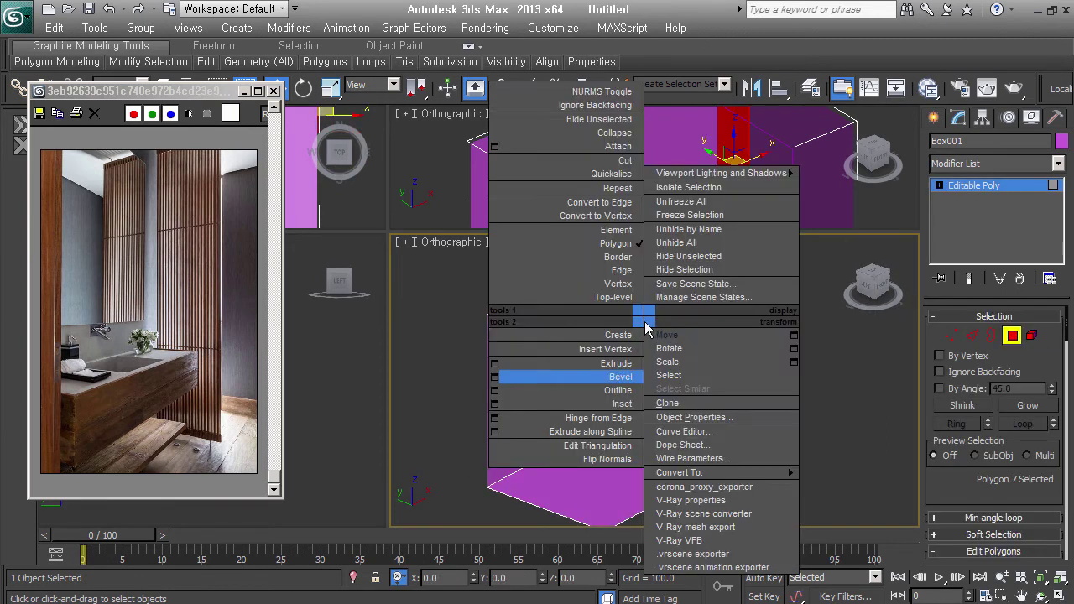
click(549, 377)
drag(643, 353, 643, 359)
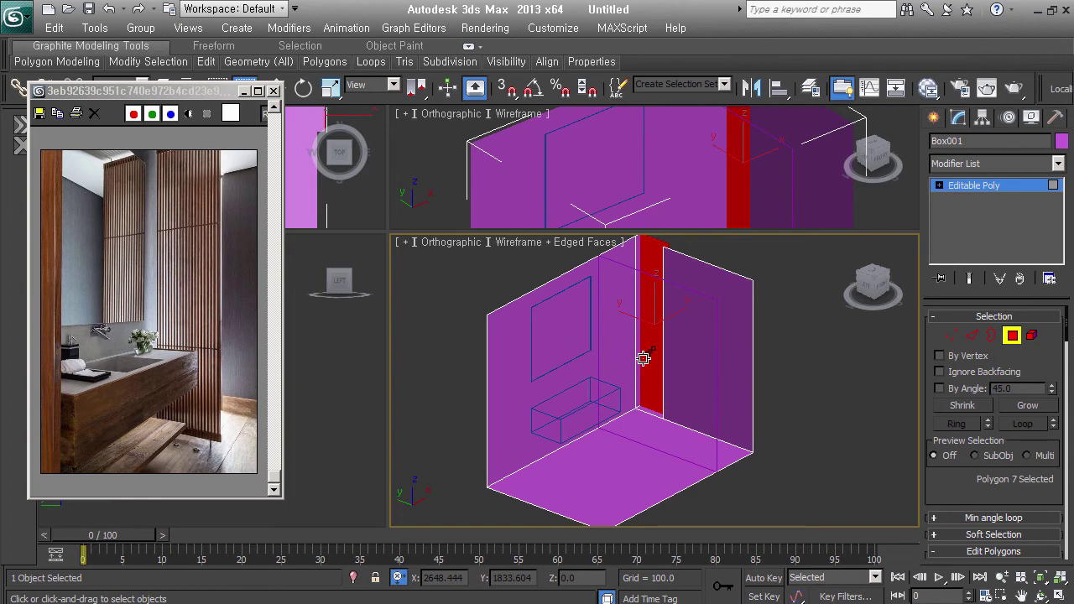
- Detach the strip as a separate object named 'window'
click(770, 491)
click(770, 490)
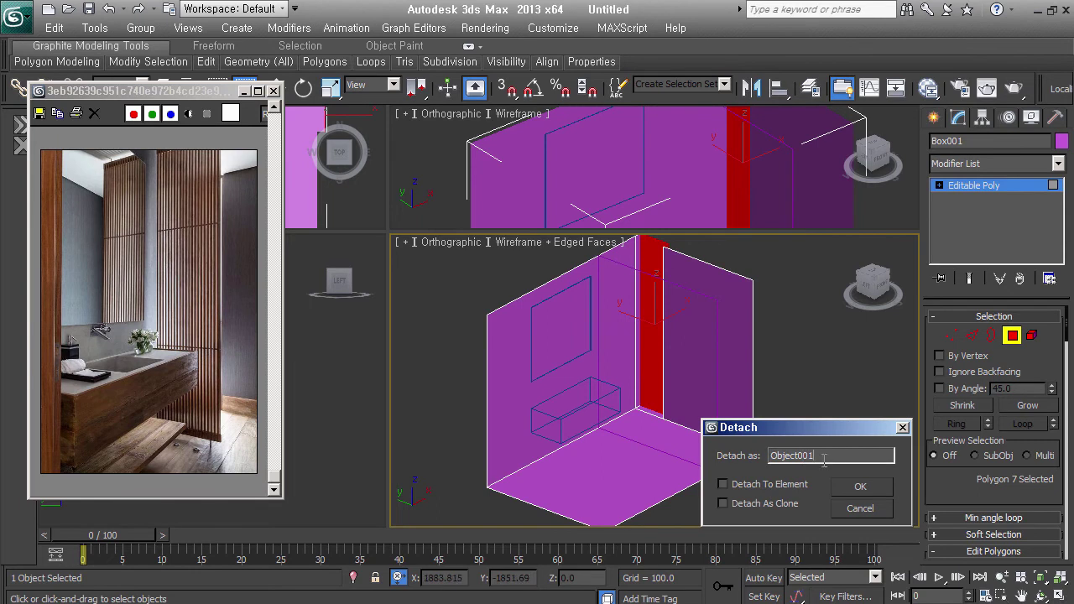
text(window)
key(Return)
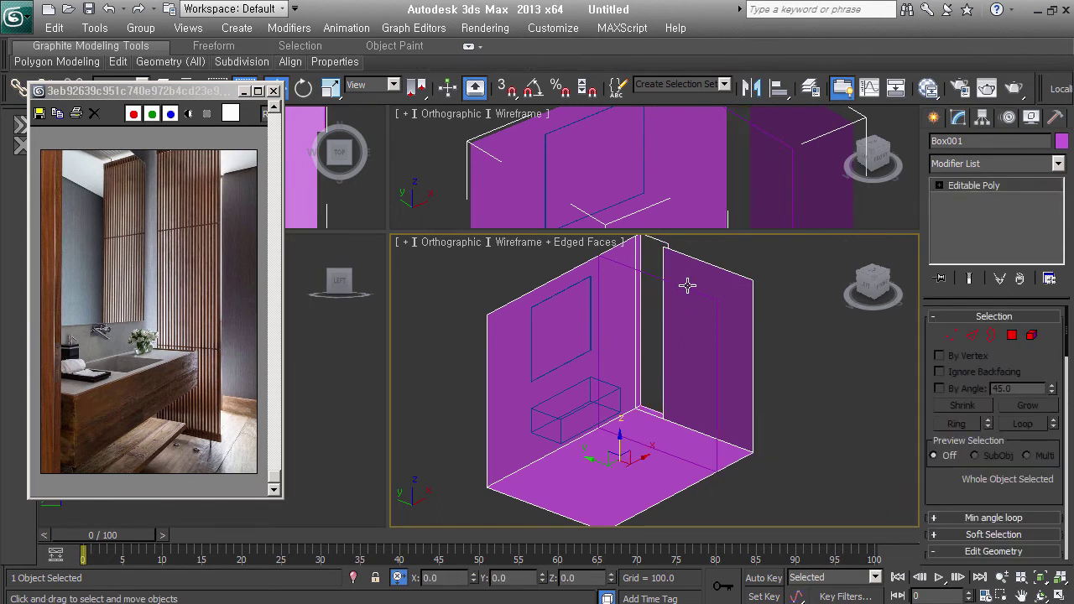
click(732, 269)
- Hide the window object
click(669, 269)
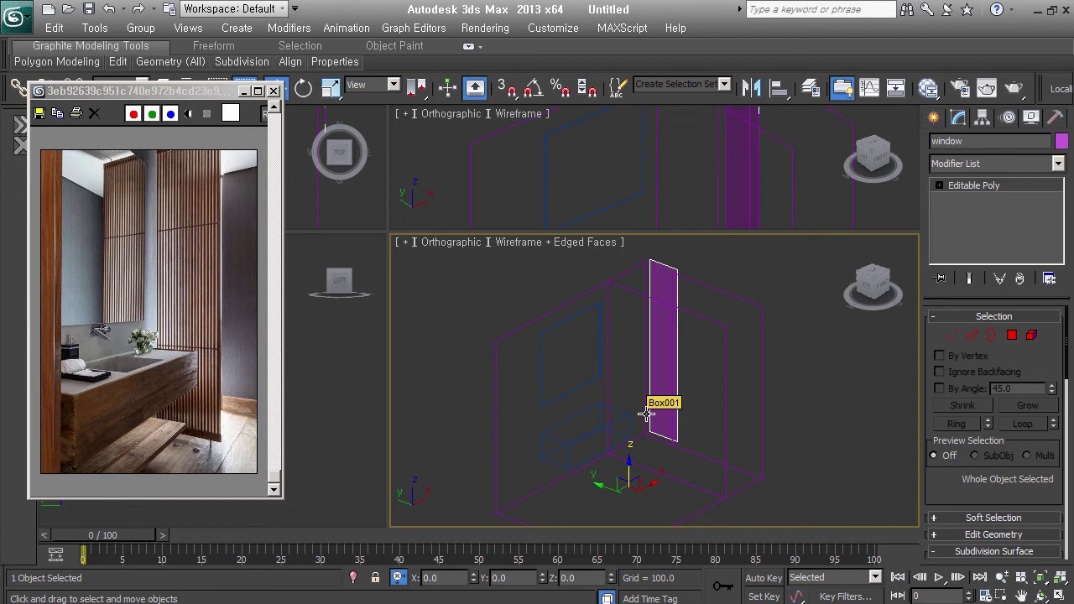
click(656, 368)
right_click(656, 354)
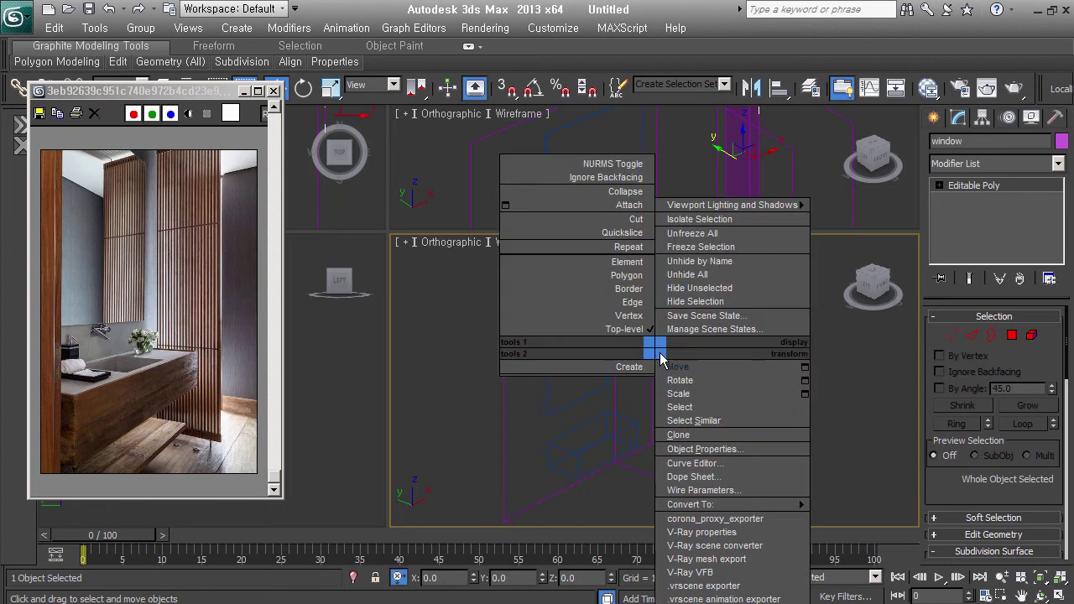
click(713, 301)
alt+middle_drag(693, 427, 780, 290)
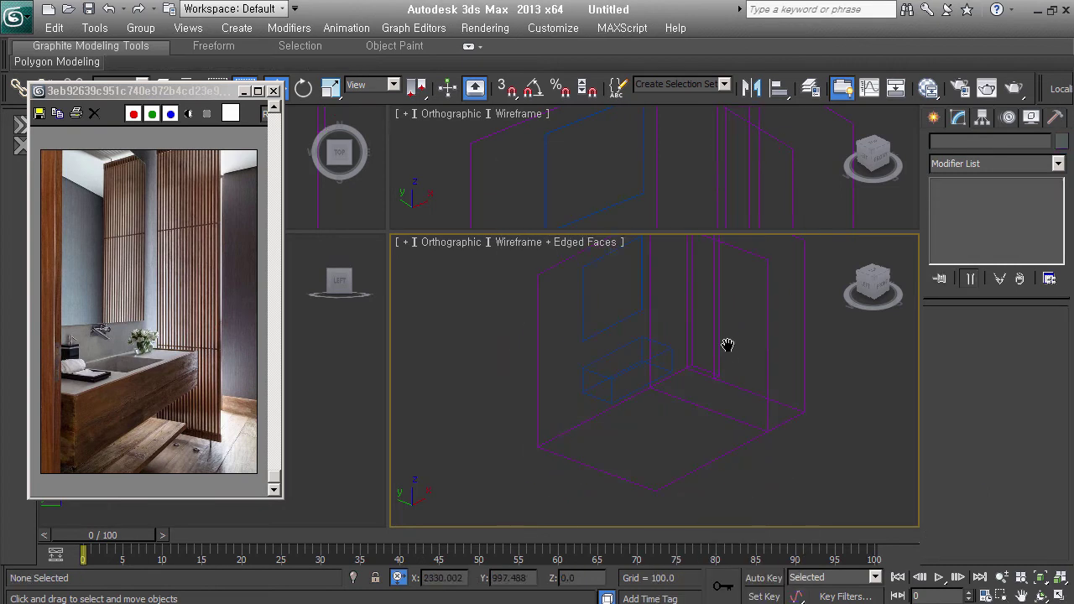
- Select the purple lv panel and pull its right edge in to narrow it
key(ctrl+z)
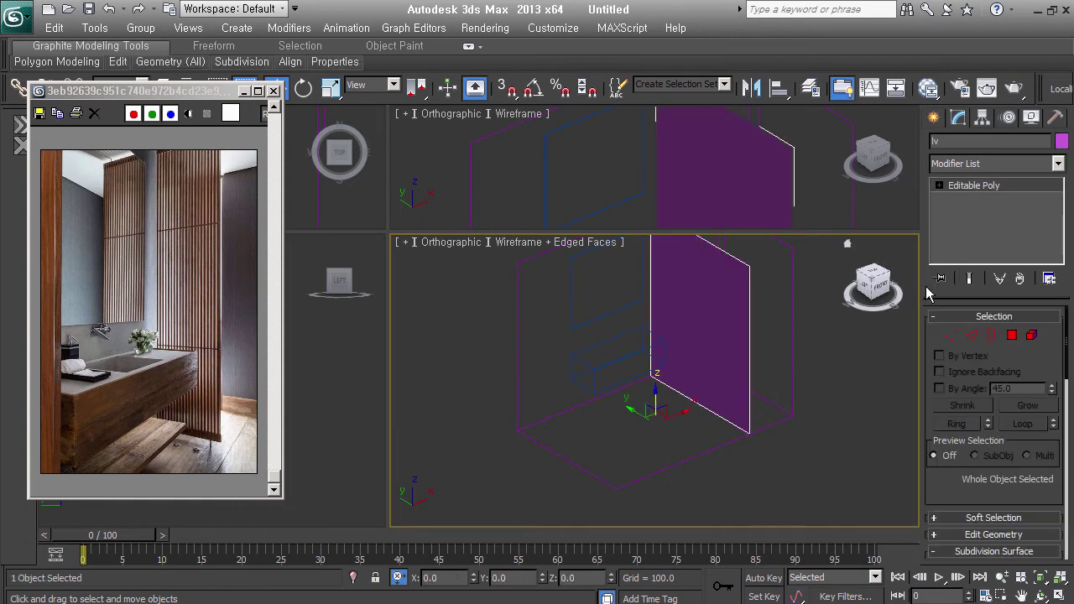
click(976, 344)
click(747, 350)
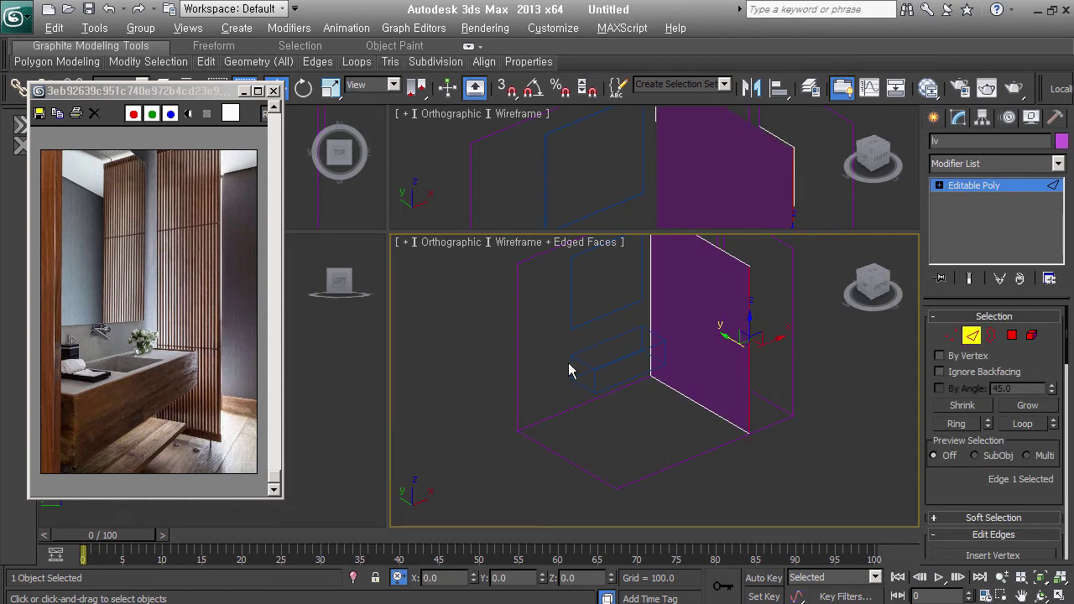
alt+middle_drag(571, 372, 625, 373)
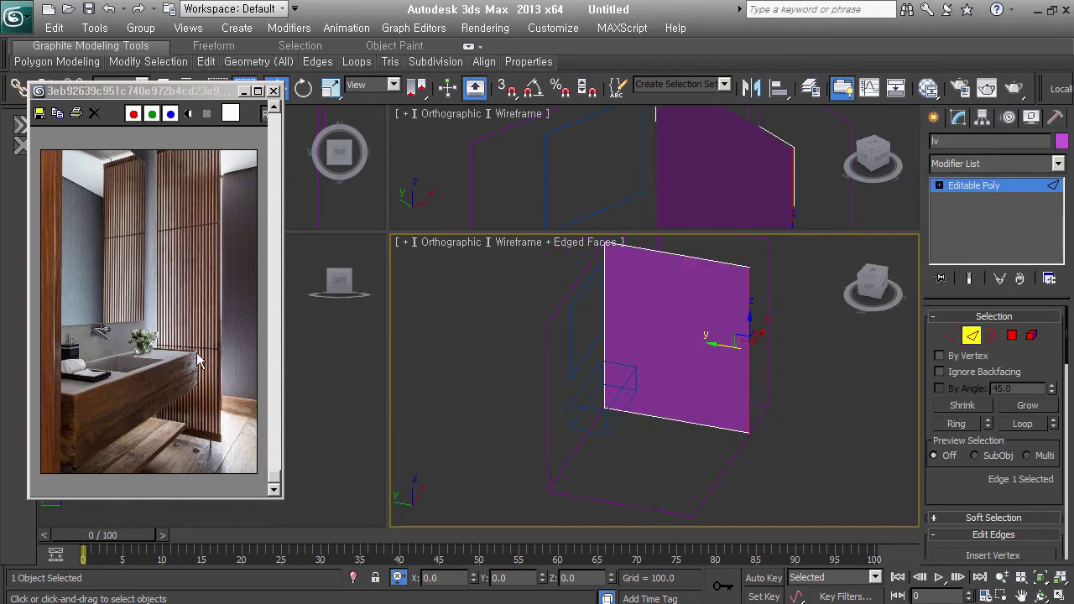
mouse_move(719, 369)
alt+middle_down()
mouse_move(696, 343)
mouse_move(623, 344)
alt+middle_up()
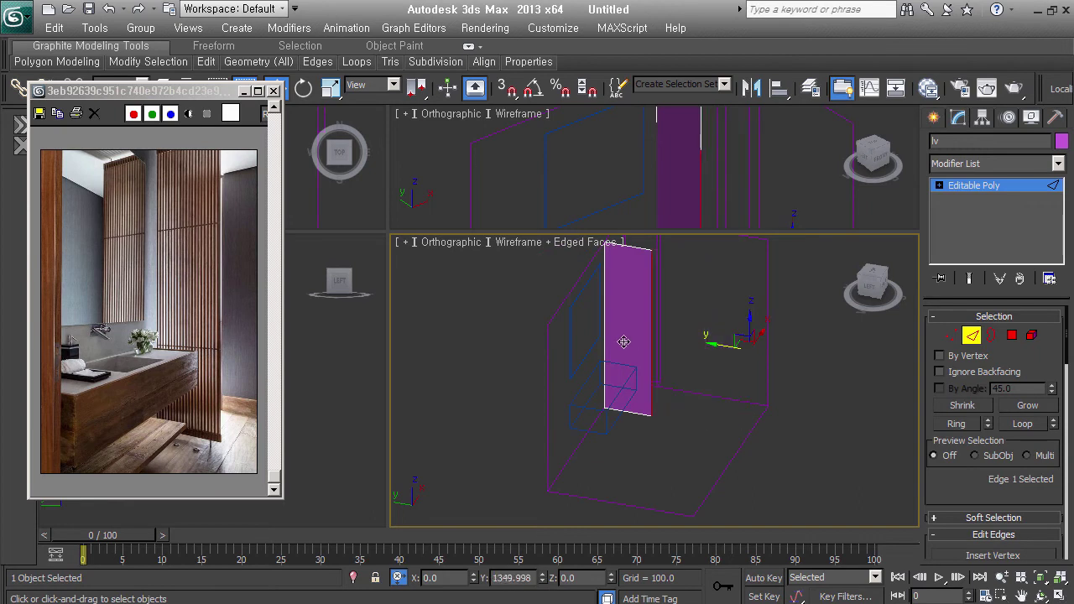
alt+middle_drag(672, 411, 611, 415)
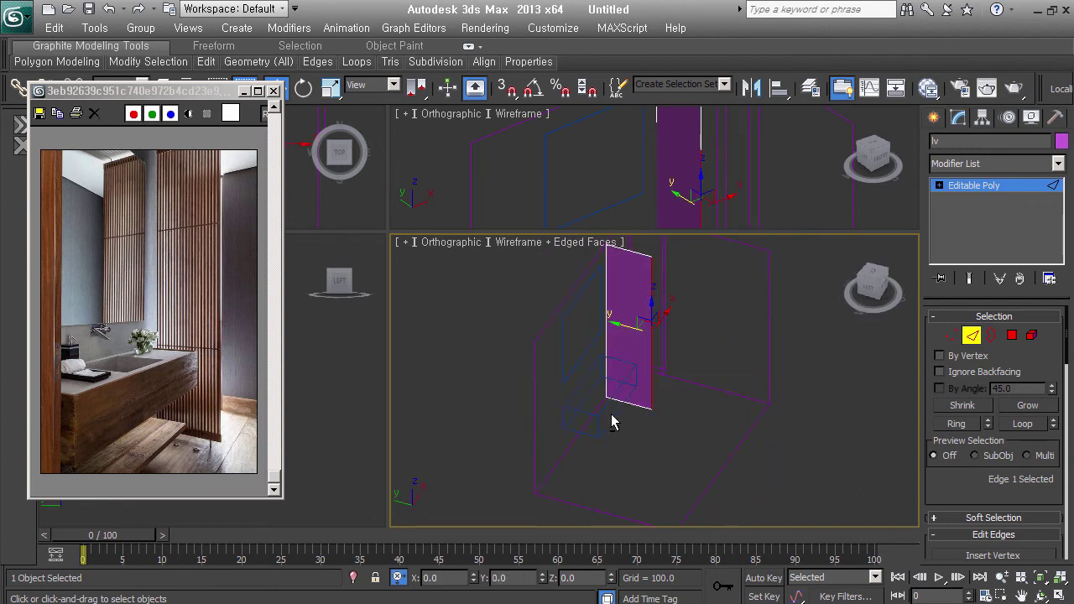
- Nudge the lv panel's bottom and top edges inward
click(640, 406)
alt+middle_drag(628, 372, 633, 391)
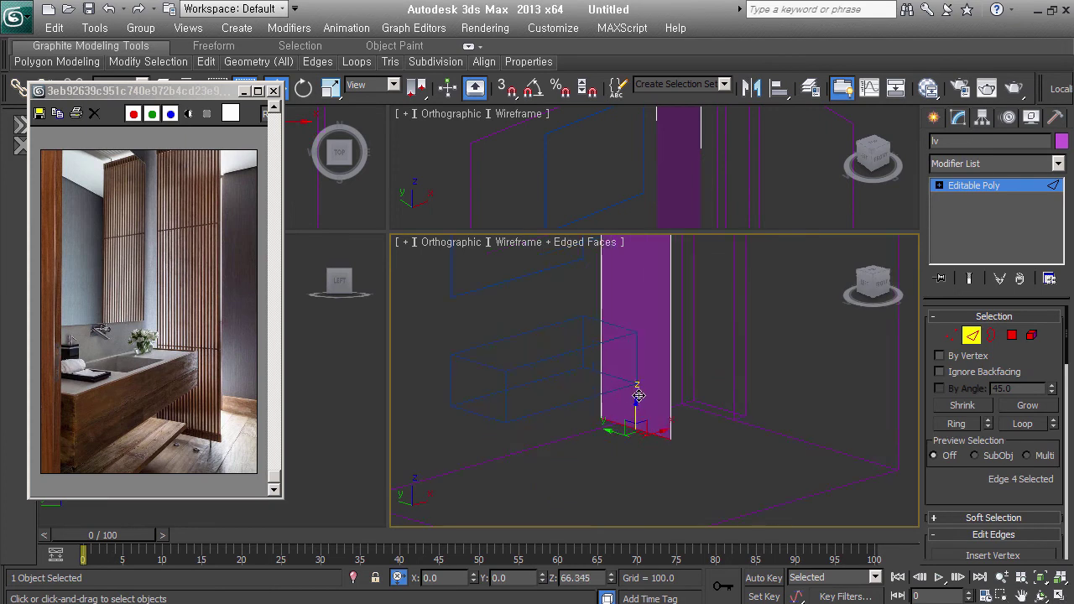
middle_drag(638, 396, 647, 470)
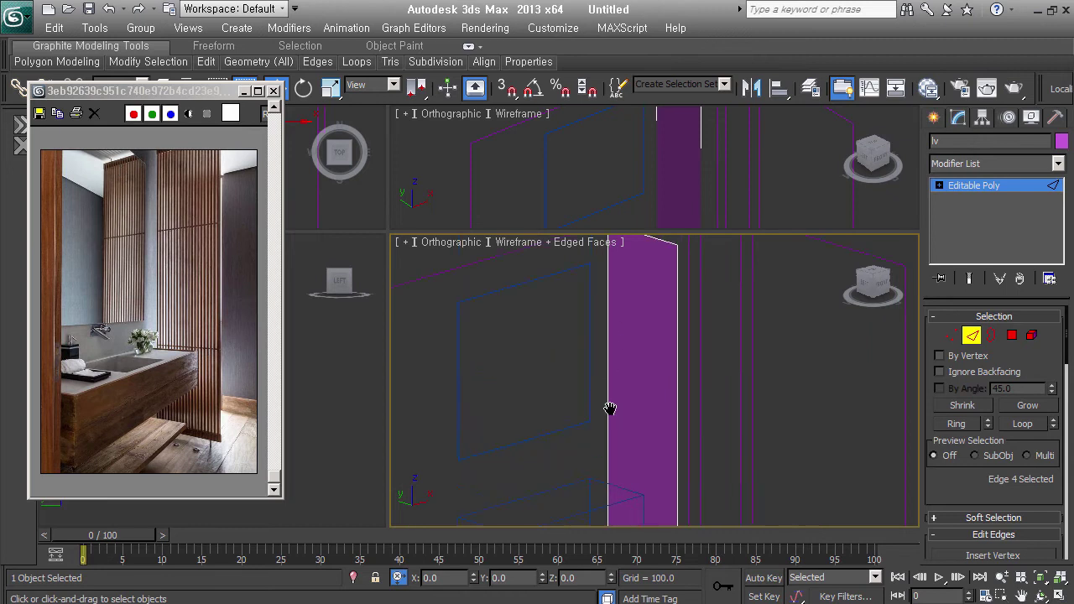
alt+middle_drag(609, 408, 625, 270)
click(642, 274)
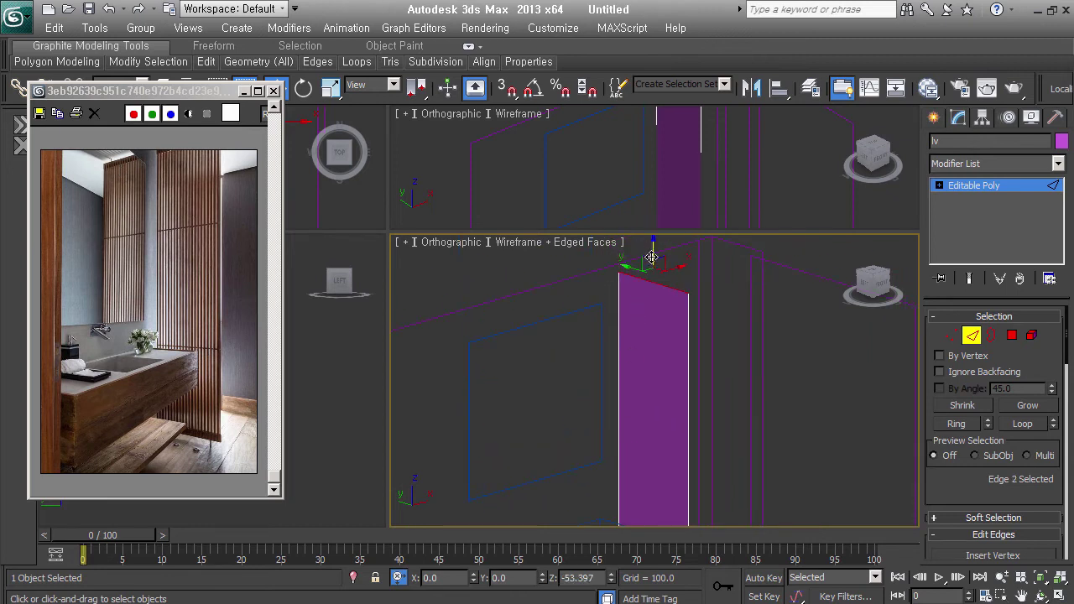
scroll(667, 304, down, 3)
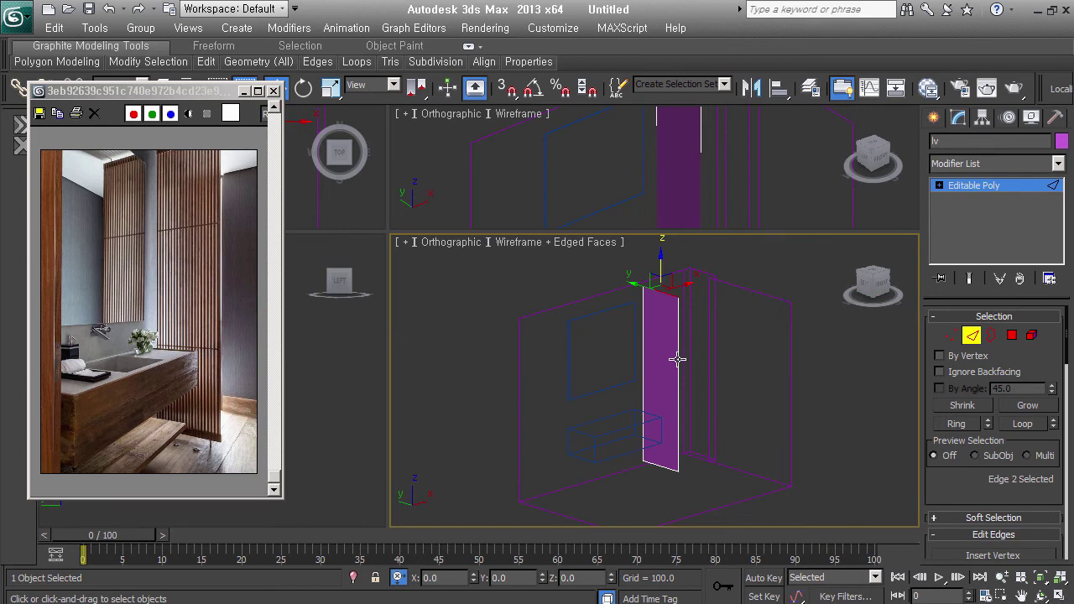
alt+middle_drag(695, 411, 718, 416)
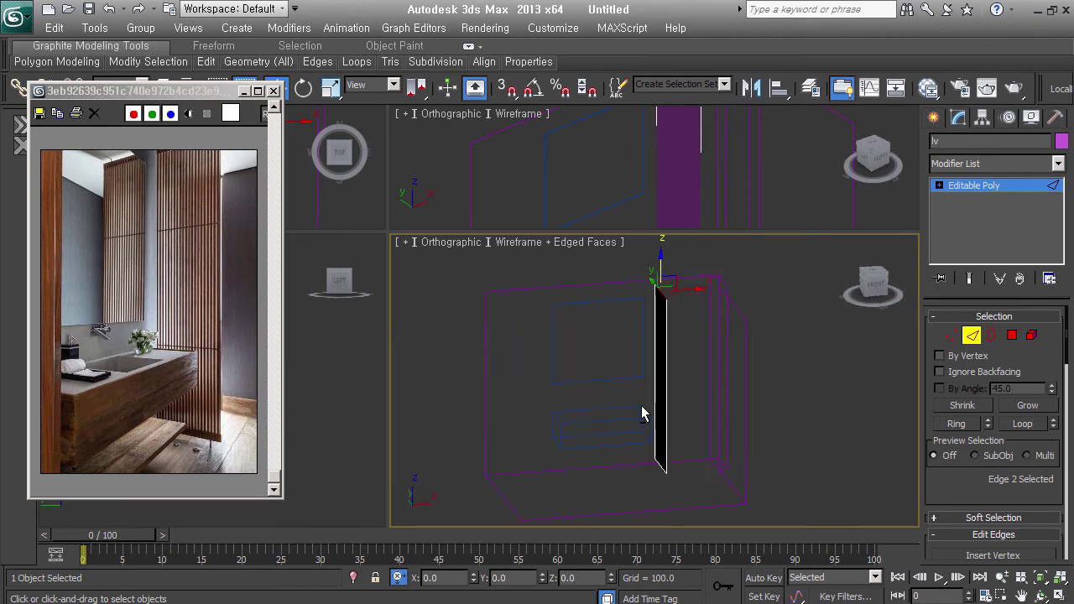
click(716, 407)
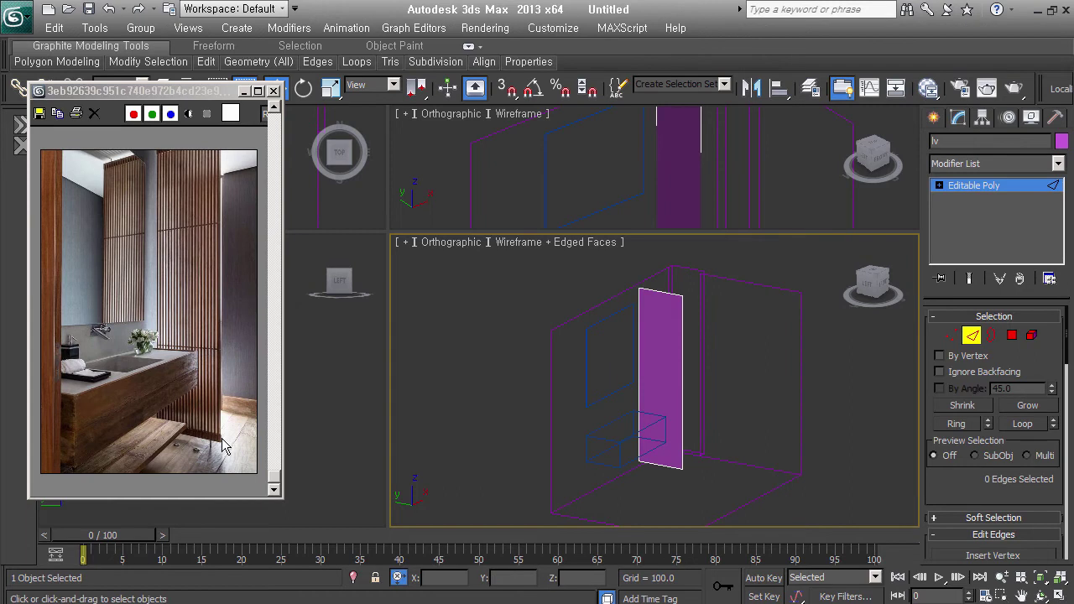
scroll(211, 375, up, 3)
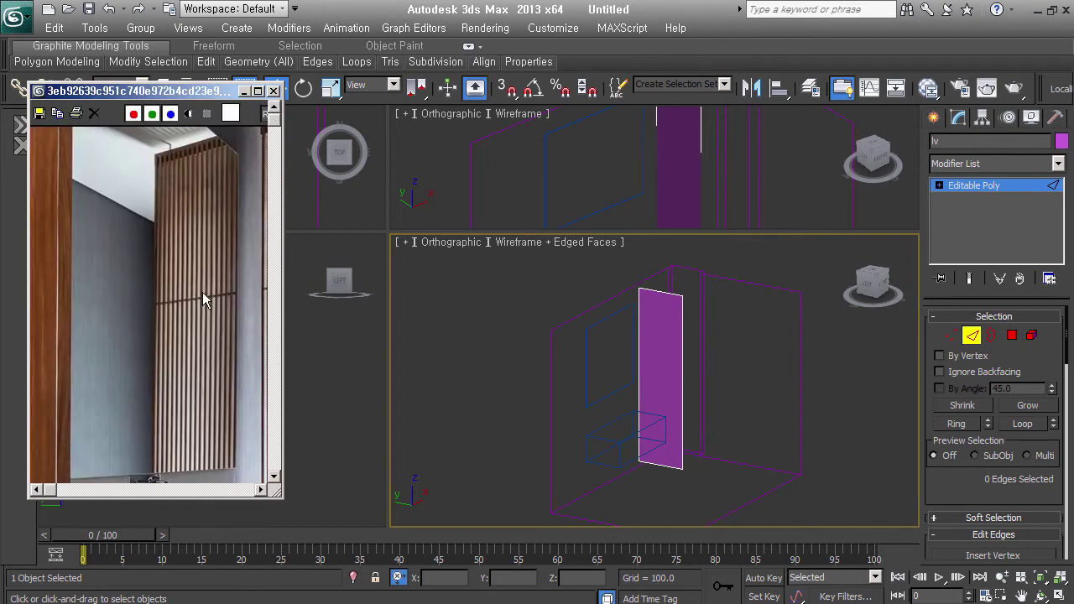
middle_drag(208, 306, 124, 289)
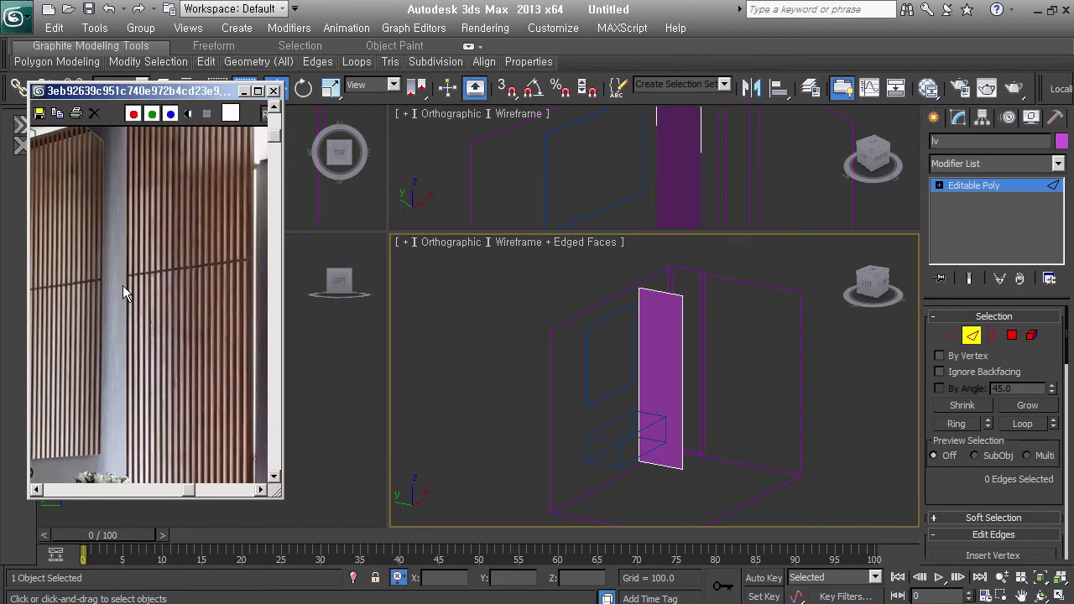
middle_drag(246, 239, 239, 291)
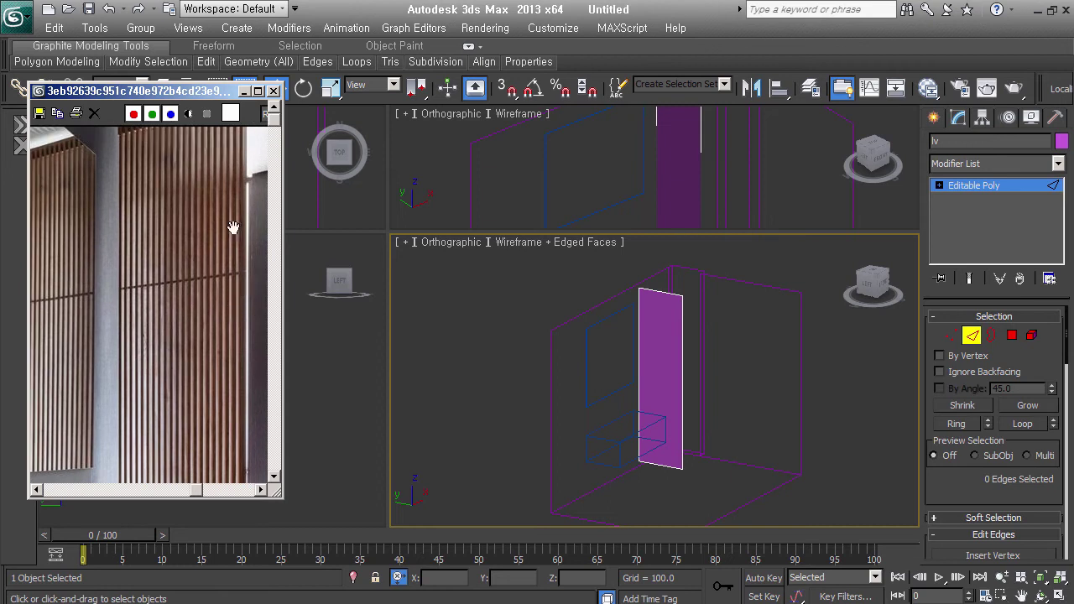
middle_drag(233, 227, 233, 274)
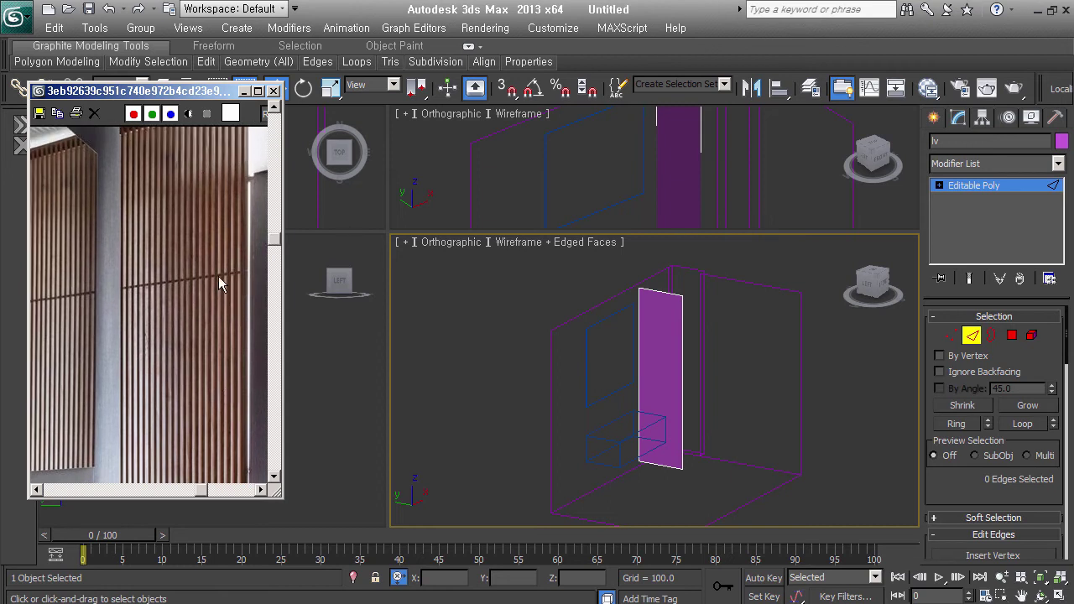
scroll(225, 389, down, 3)
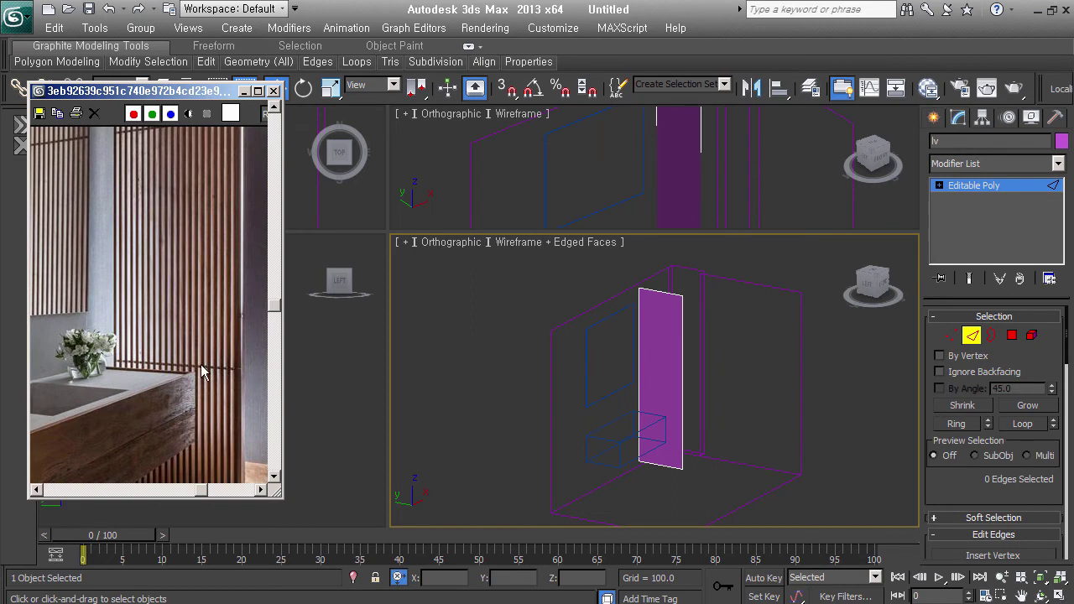
scroll(199, 455, down, 3)
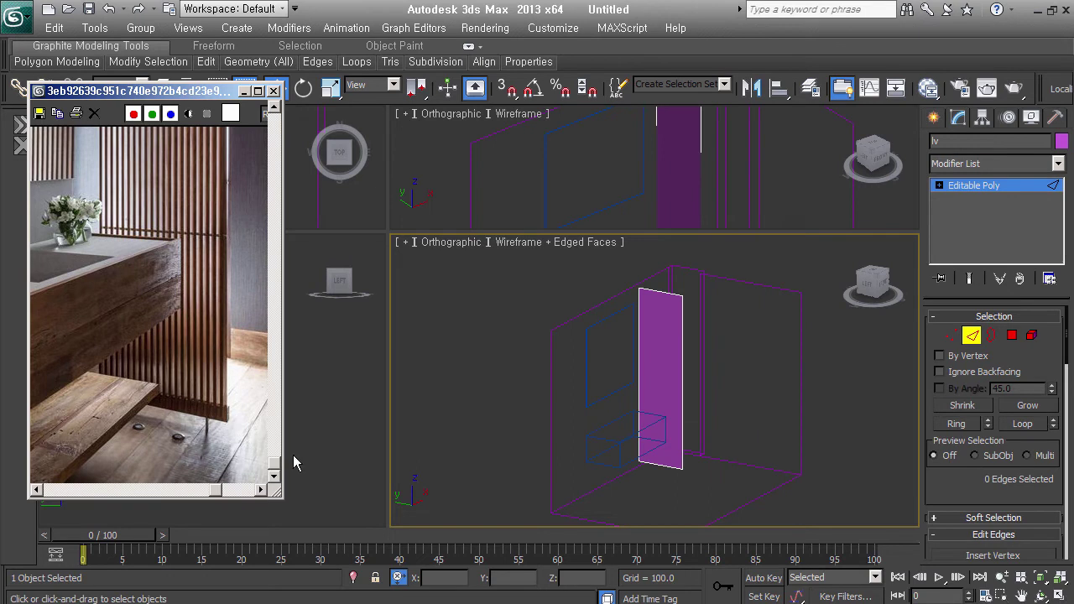
scroll(242, 431, up, 1)
scroll(239, 428, up, 1)
scroll(238, 427, down, 1)
scroll(235, 423, down, 1)
scroll(175, 244, down, 1)
scroll(183, 353, down, 1)
scroll(191, 377, up, 1)
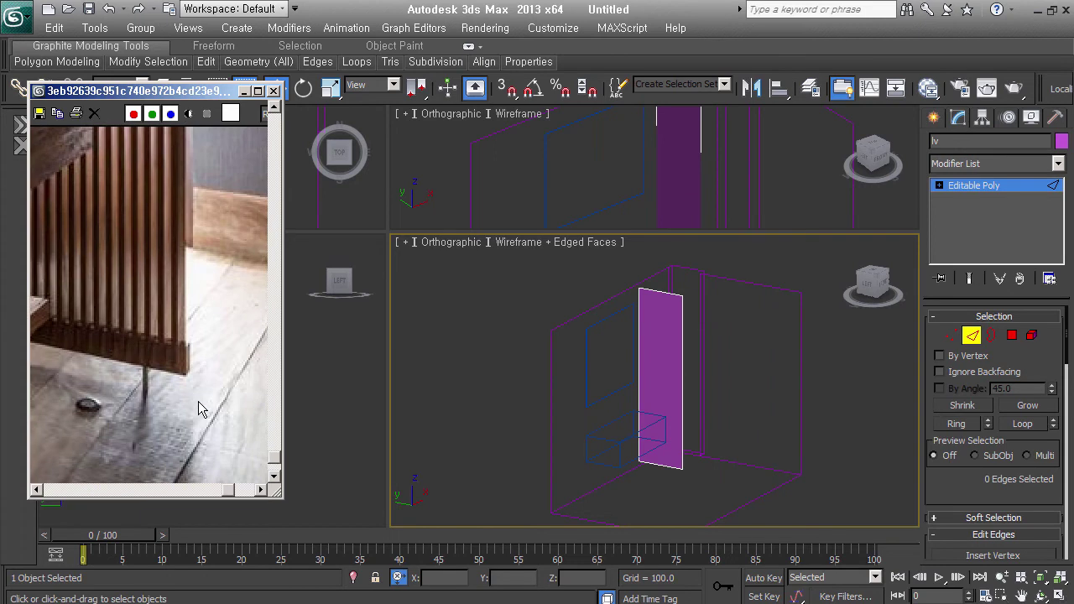
scroll(212, 291, down, 2)
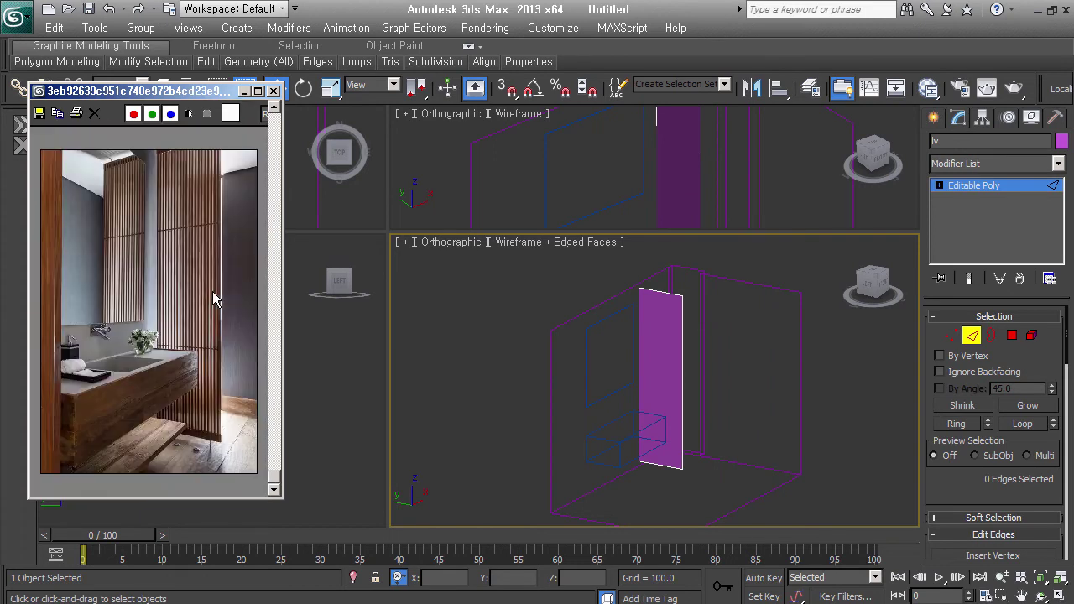
middle_drag(710, 450, 693, 436)
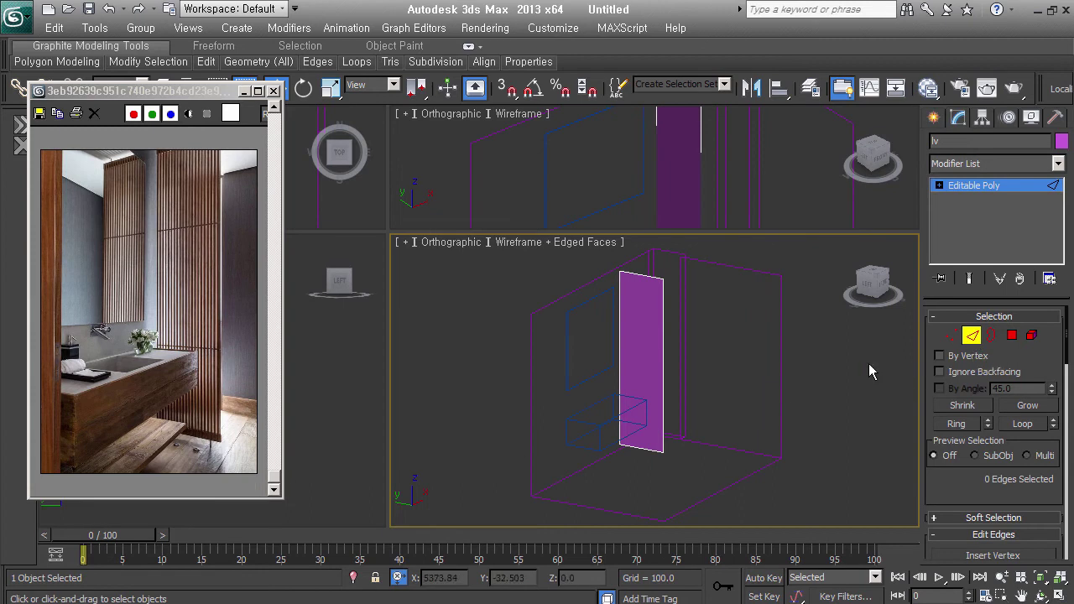
- Add an Edit Poly modifier to the panel and chamfer its bottom edge into a thin strip
click(971, 336)
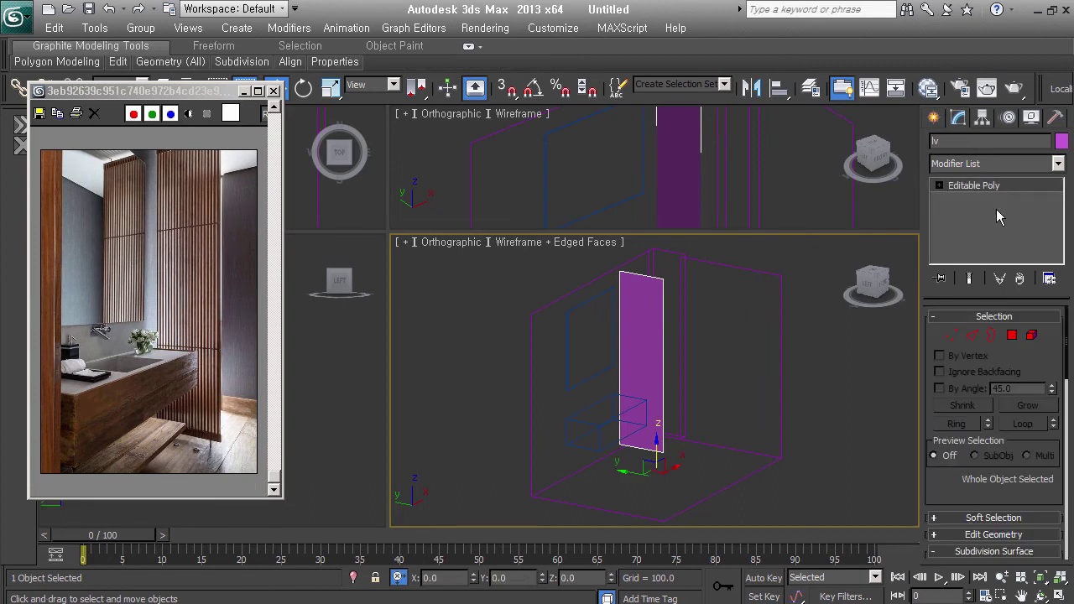
key(ctrl+e)
click(971, 446)
click(642, 265)
scroll(642, 461, up, 3)
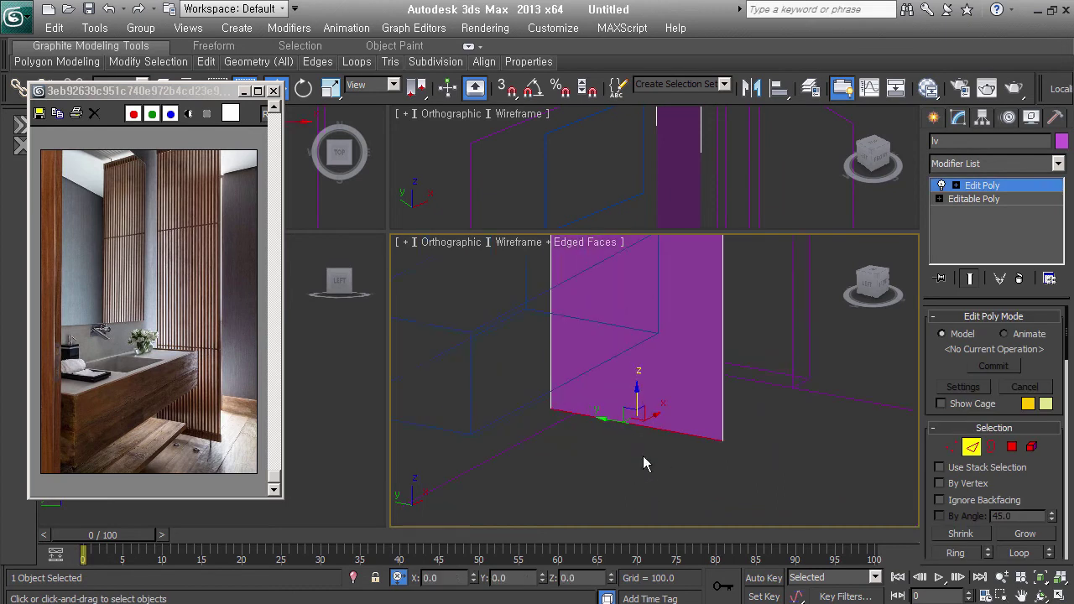
right_click(639, 353)
click(610, 464)
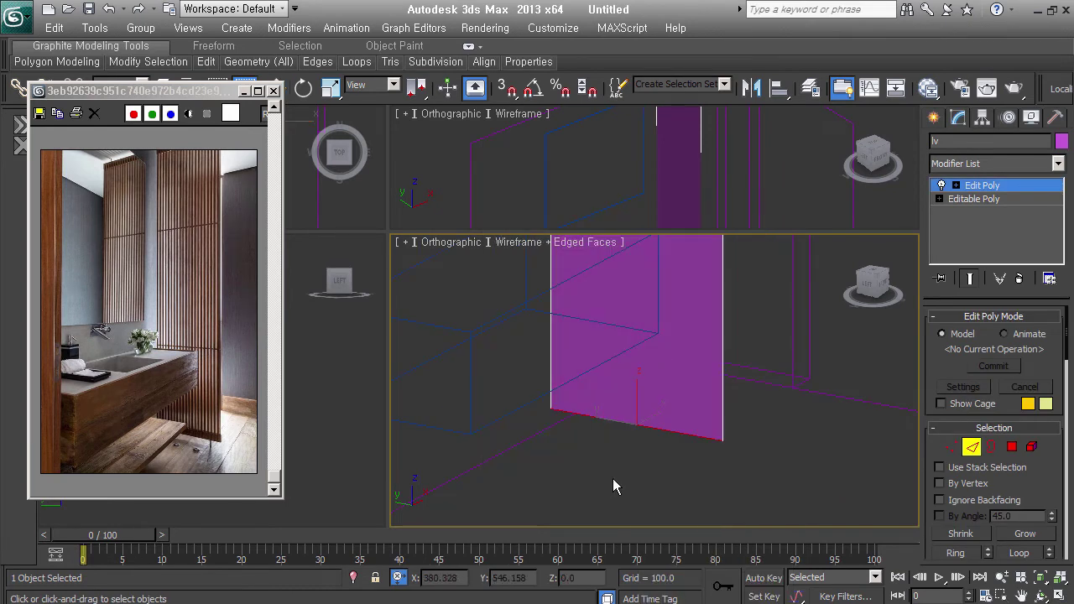
key(ctrl+shift+c)
drag(673, 434, 674, 419)
- Detach the bottom and top strip polygons as a separate object, then remove the Edit Poly modifier
click(1014, 446)
click(688, 431)
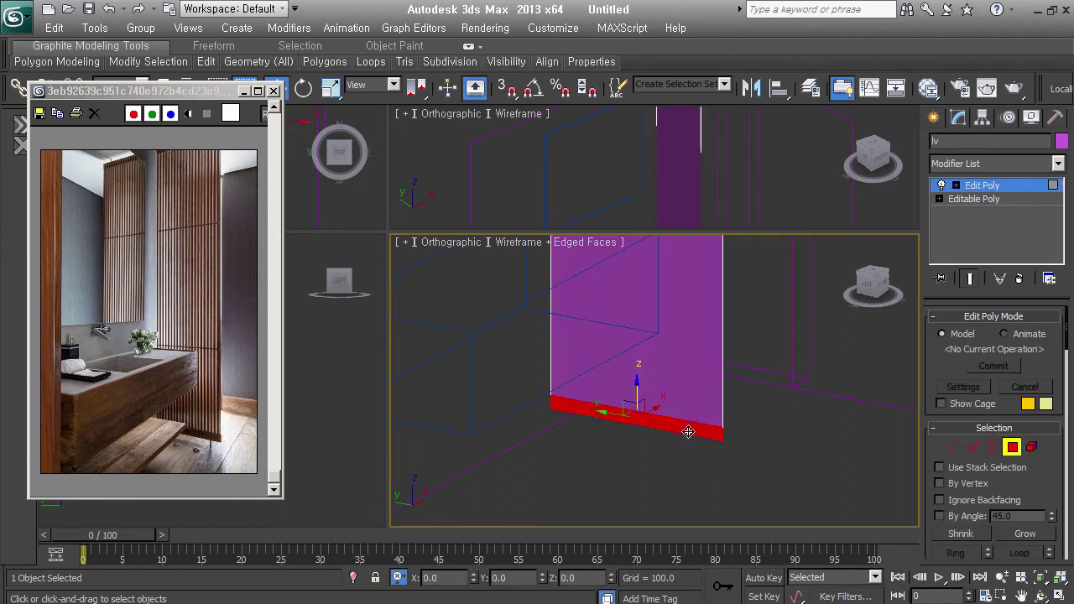
mouse_move(688, 431)
alt+middle_down()
mouse_move(733, 439)
mouse_move(713, 359)
mouse_move(716, 307)
alt+middle_up()
click(715, 303)
alt+middle_drag(762, 407, 761, 402)
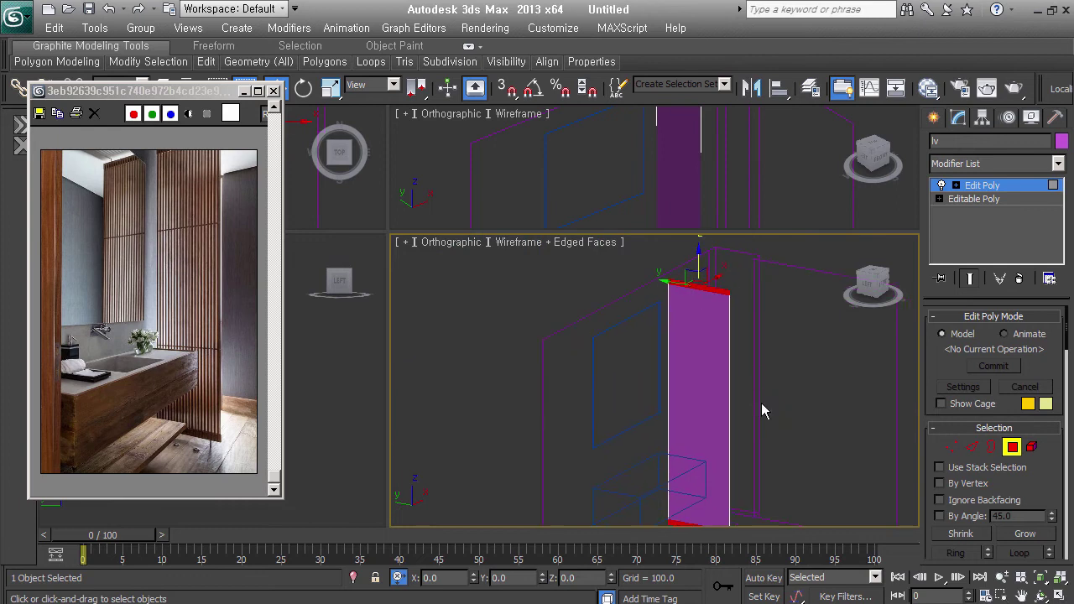
click(858, 486)
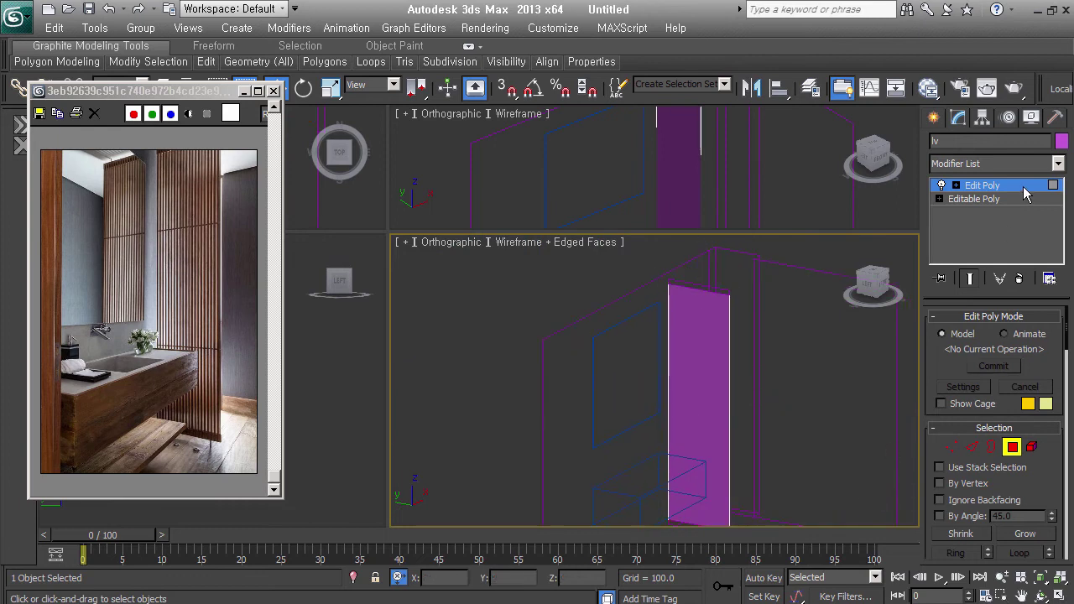
click(1019, 279)
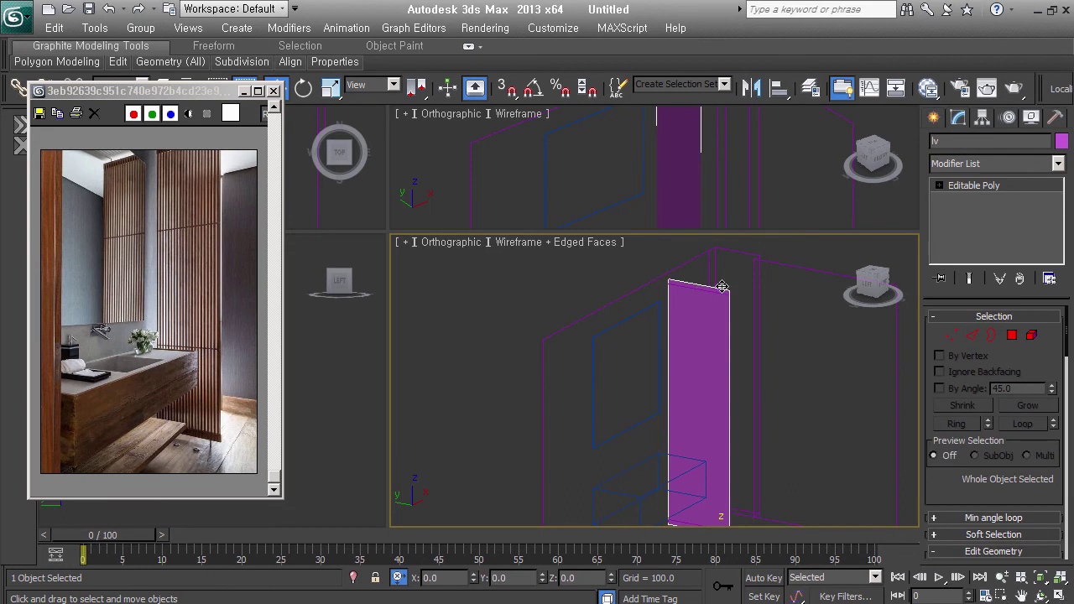
- Select the lv panel's two long edges
click(971, 335)
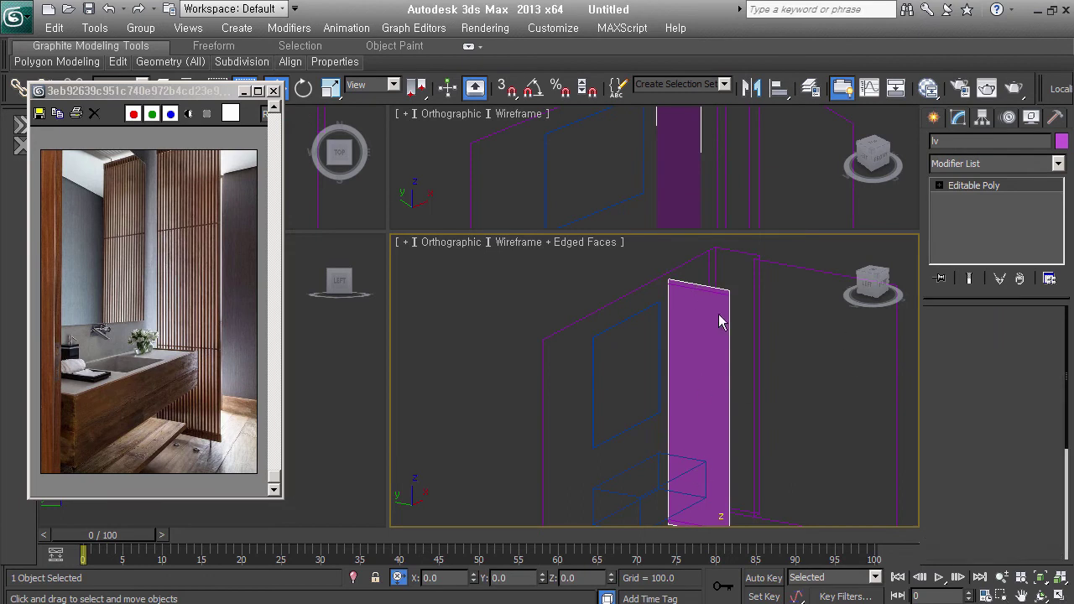
click(692, 300)
mouse_move(720, 422)
middle_down()
mouse_move(672, 438)
mouse_move(662, 413)
middle_up()
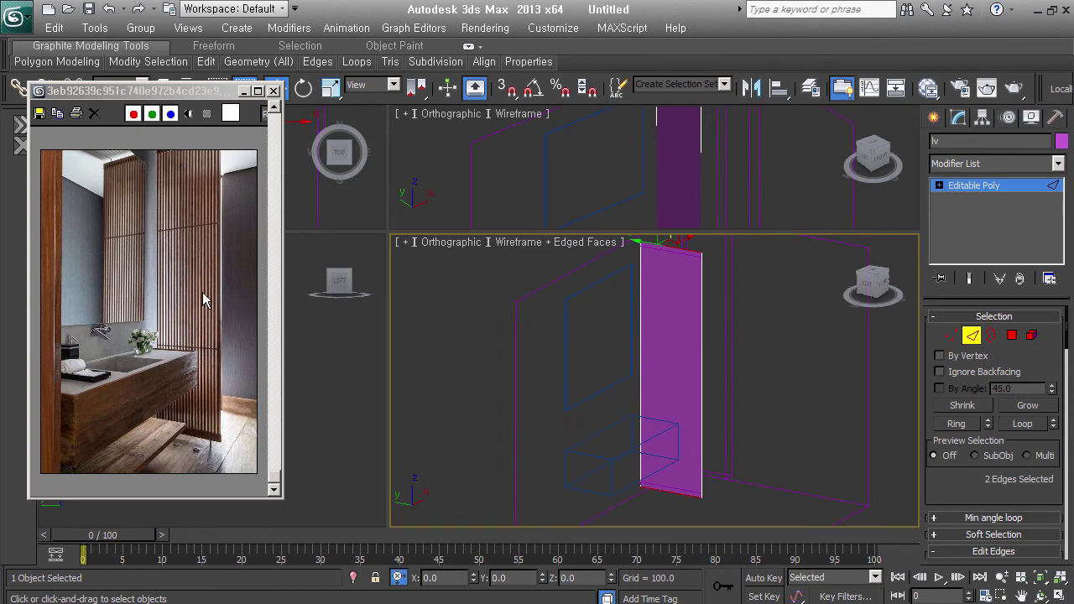
scroll(191, 311, up, 3)
scroll(93, 280, down, 2)
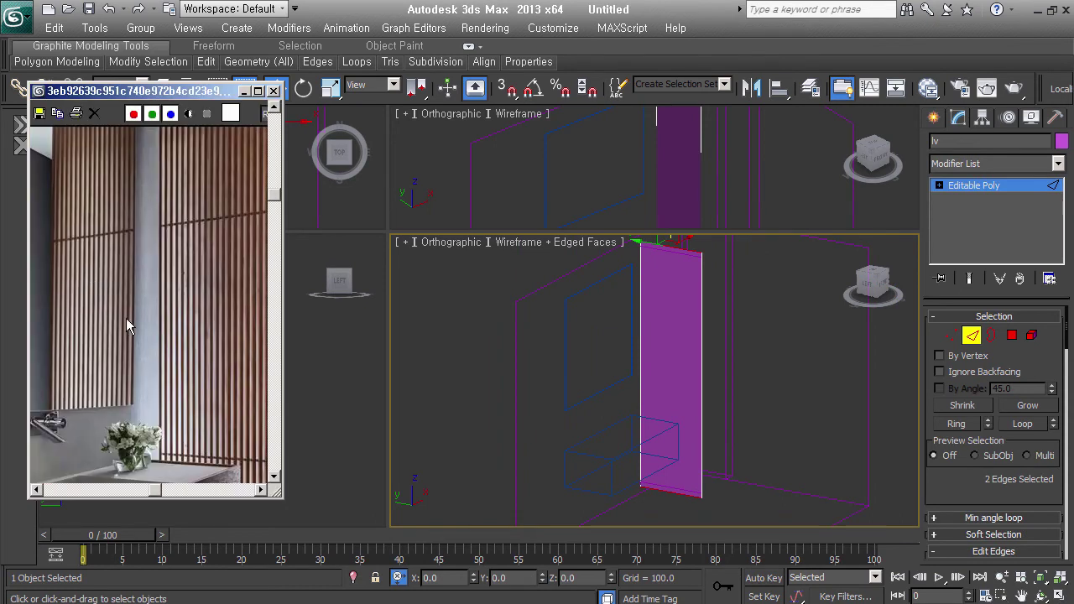
scroll(115, 313, up, 2)
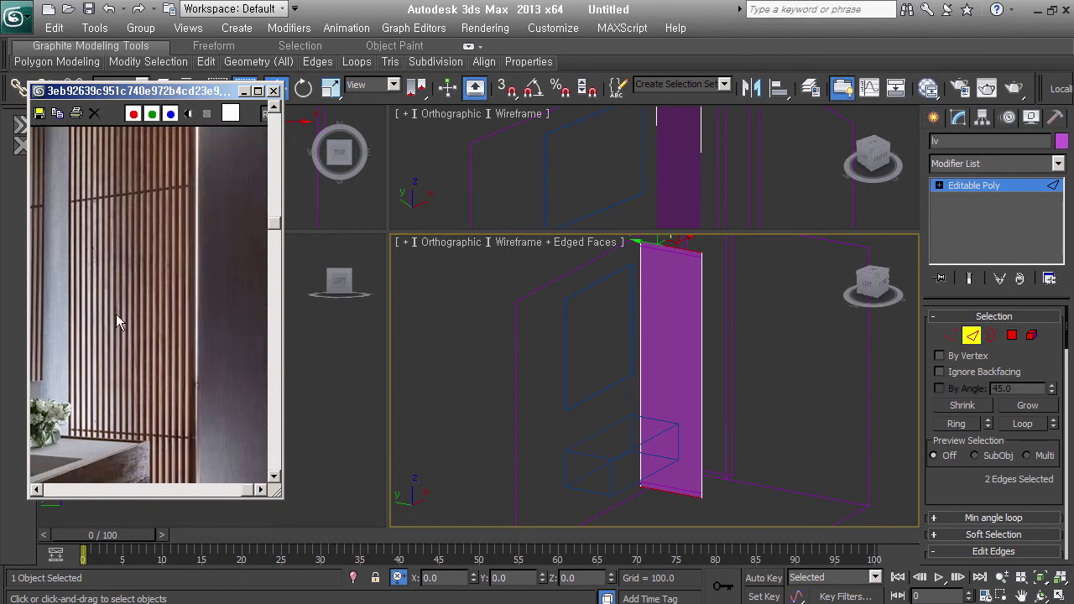
click(613, 439)
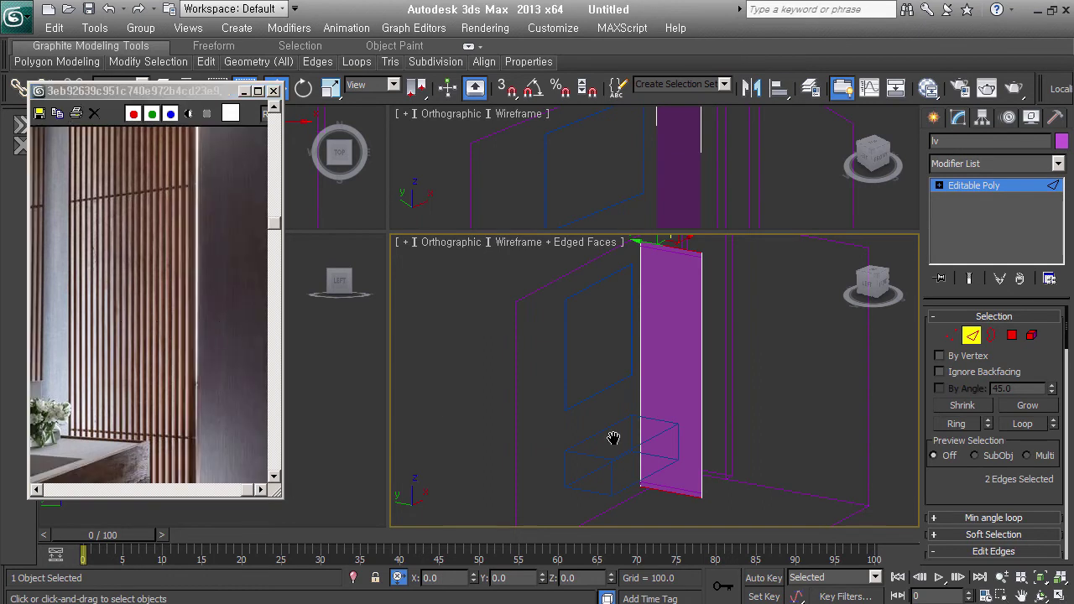
- Connect the two edges with 50 evenly spaced vertical edges
right_click(575, 367)
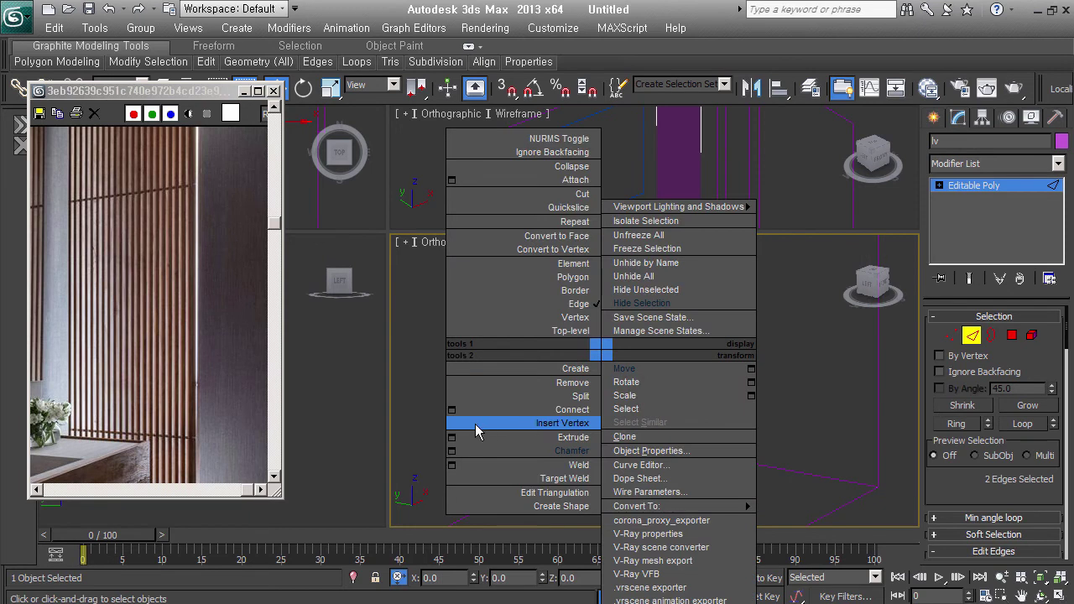
click(451, 410)
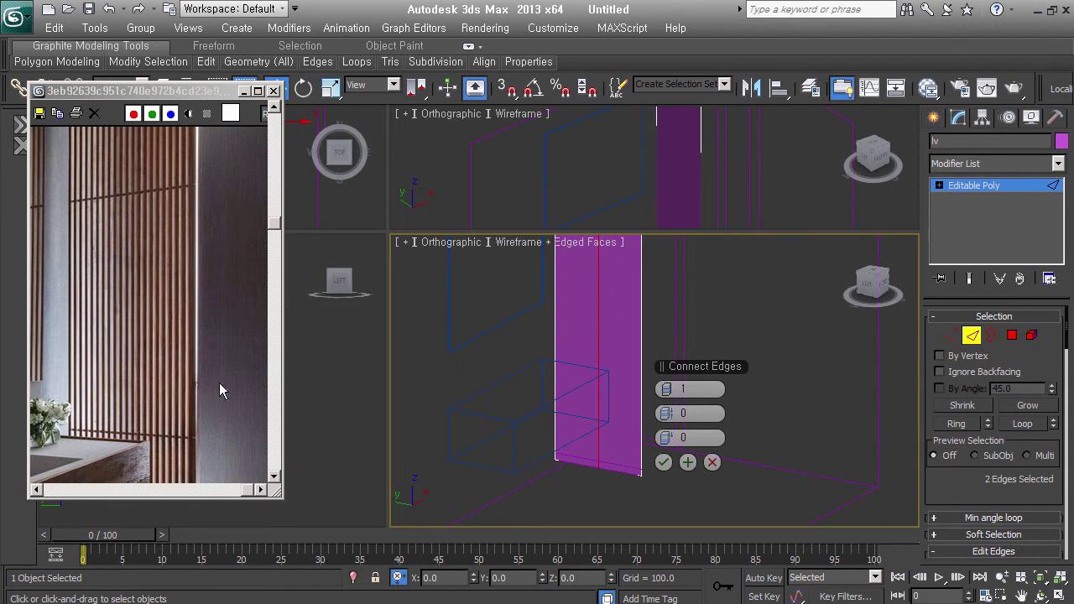
click(675, 390)
text(50)
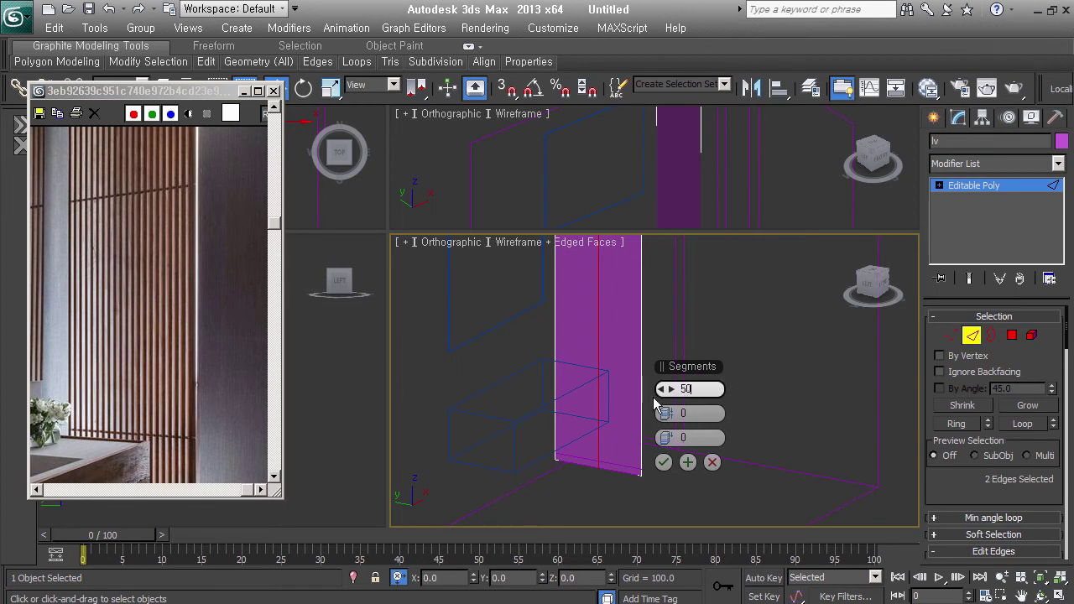
key(Return)
scroll(604, 442, up, 3)
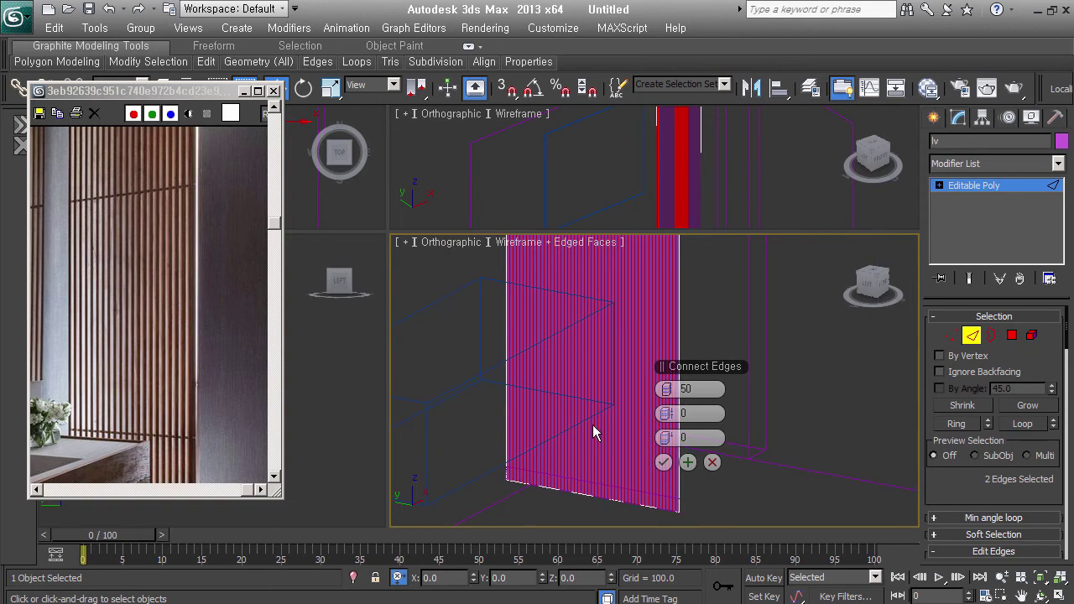
click(664, 463)
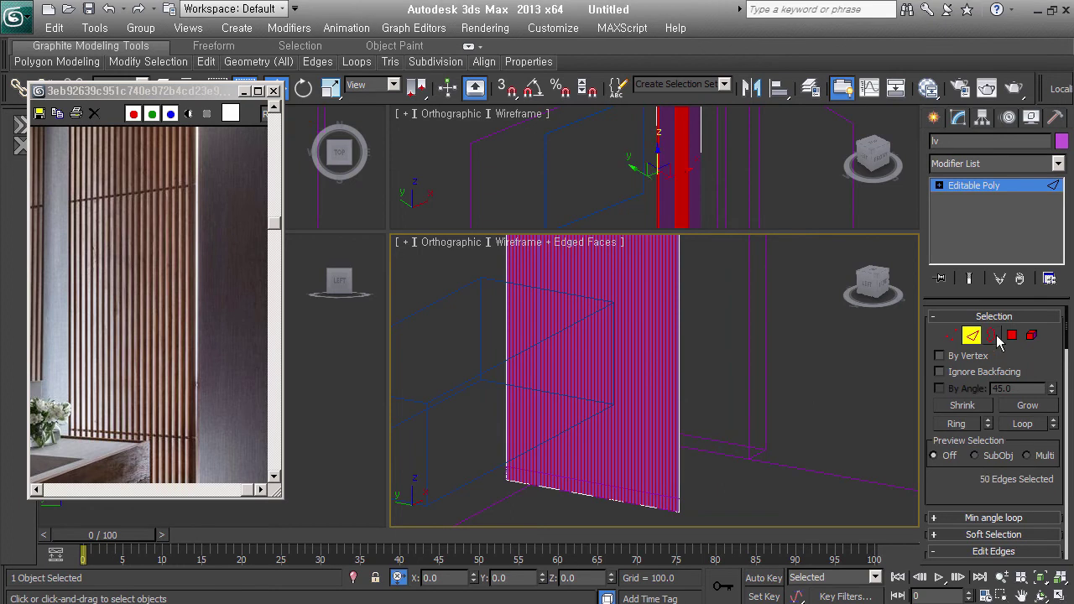
click(1011, 334)
scroll(499, 402, up, 5)
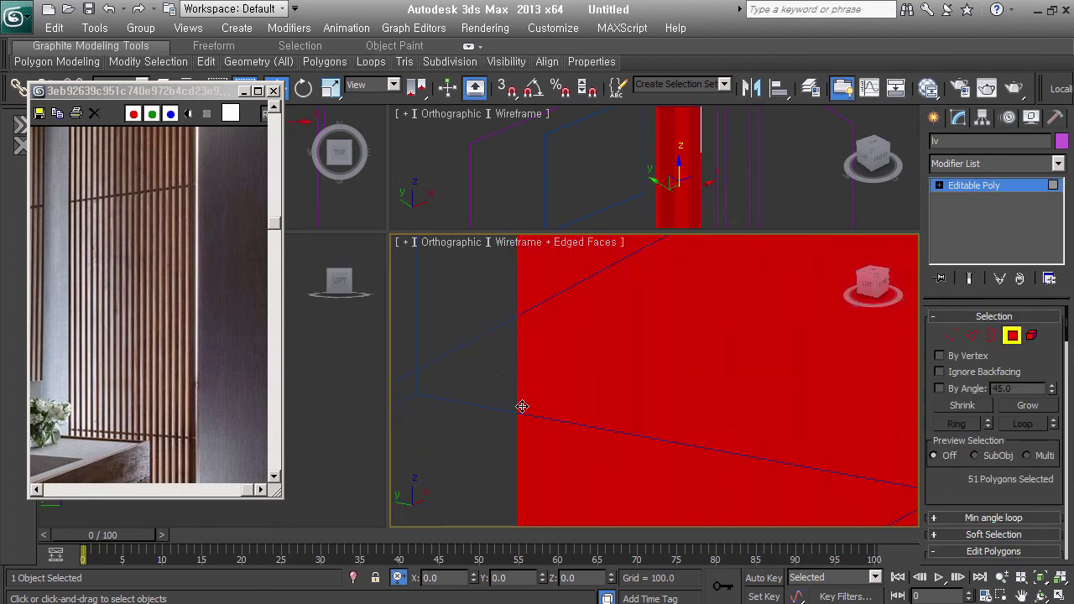
- Select every other vertical strip across the lv panel and delete them, leaving separate slats
click(520, 408)
ctrl+click(536, 413)
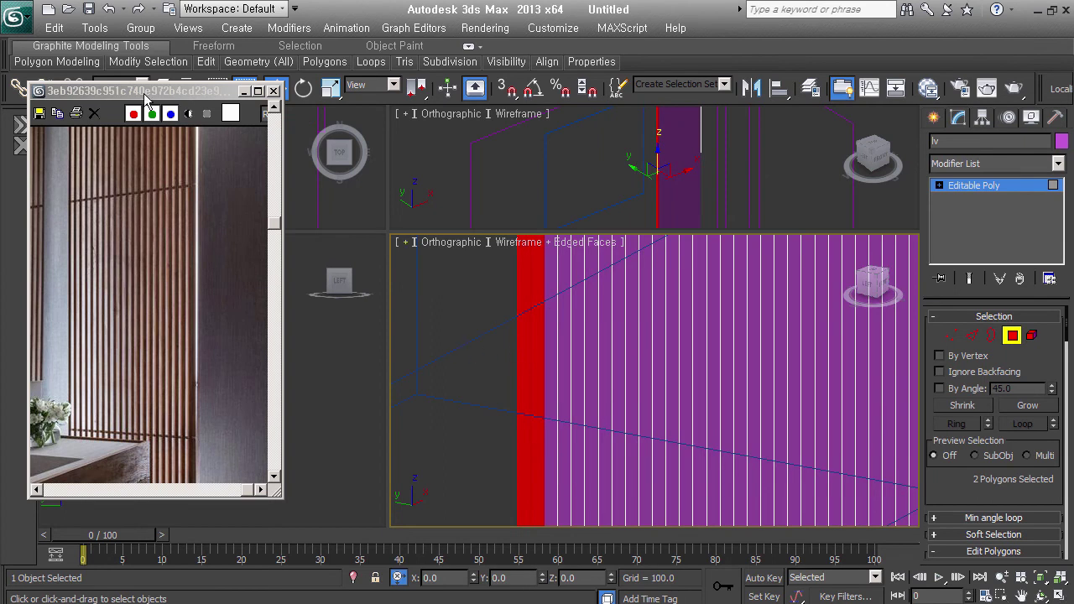
drag(142, 94, 141, 164)
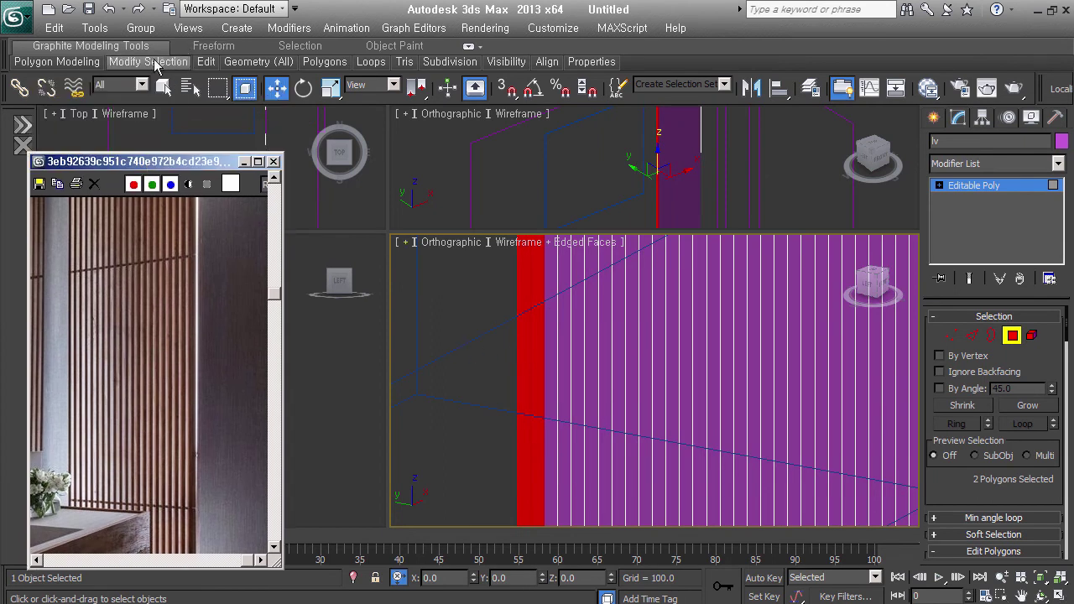
mouse_move(148, 61)
click(145, 188)
middle_drag(628, 383, 560, 374)
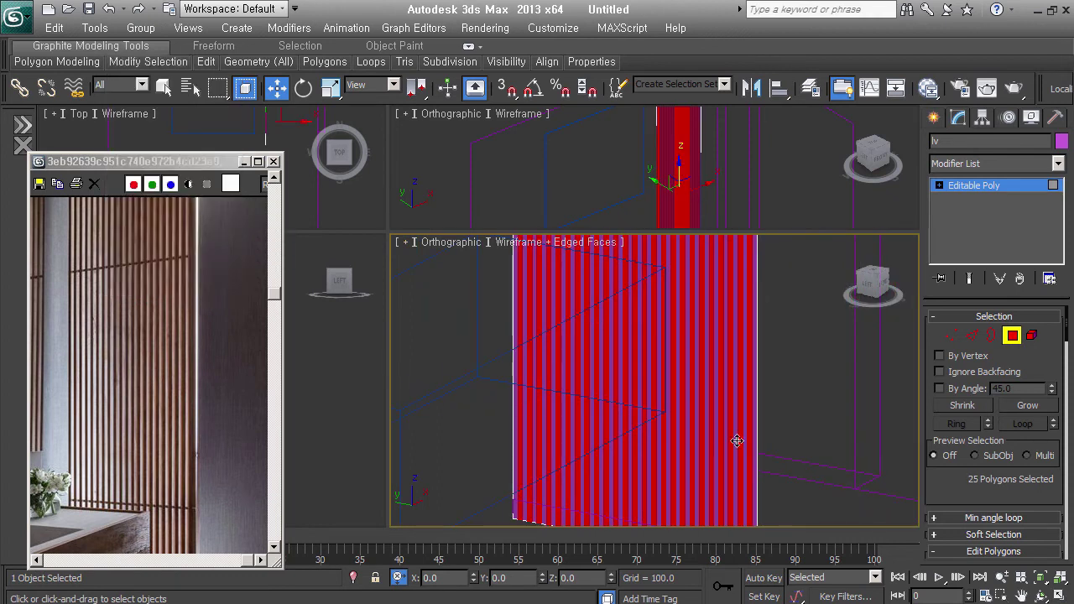
ctrl+click(649, 430)
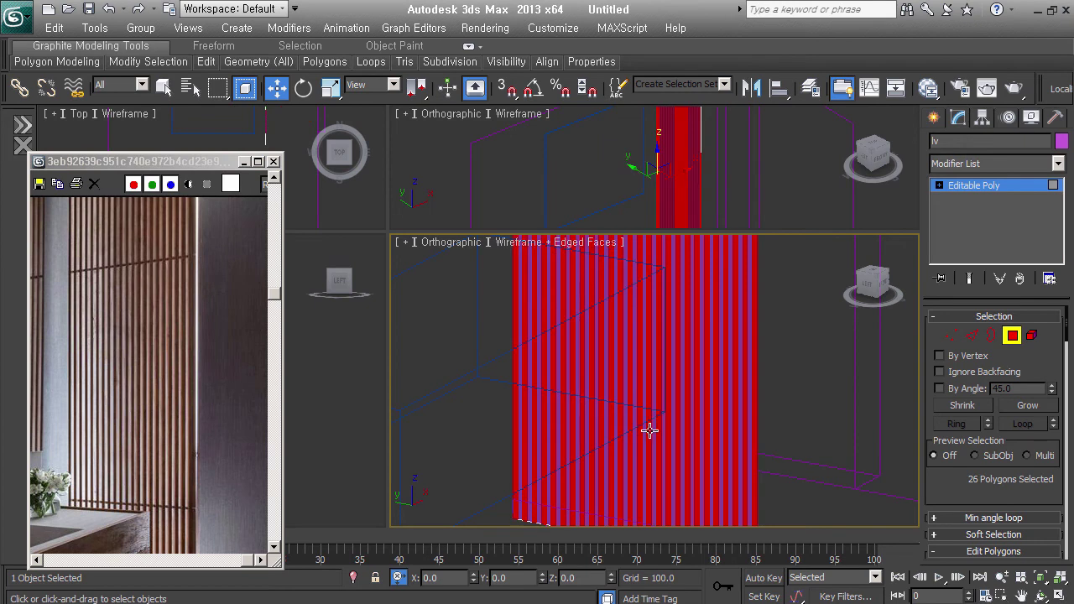
key(ctrl+d)
alt+middle_drag(649, 431, 629, 431)
mouse_move(779, 425)
alt+middle_down()
mouse_move(715, 457)
mouse_move(639, 449)
mouse_move(650, 443)
alt+middle_up()
click(971, 334)
drag(485, 454, 554, 449)
alt+middle_drag(555, 449, 740, 487)
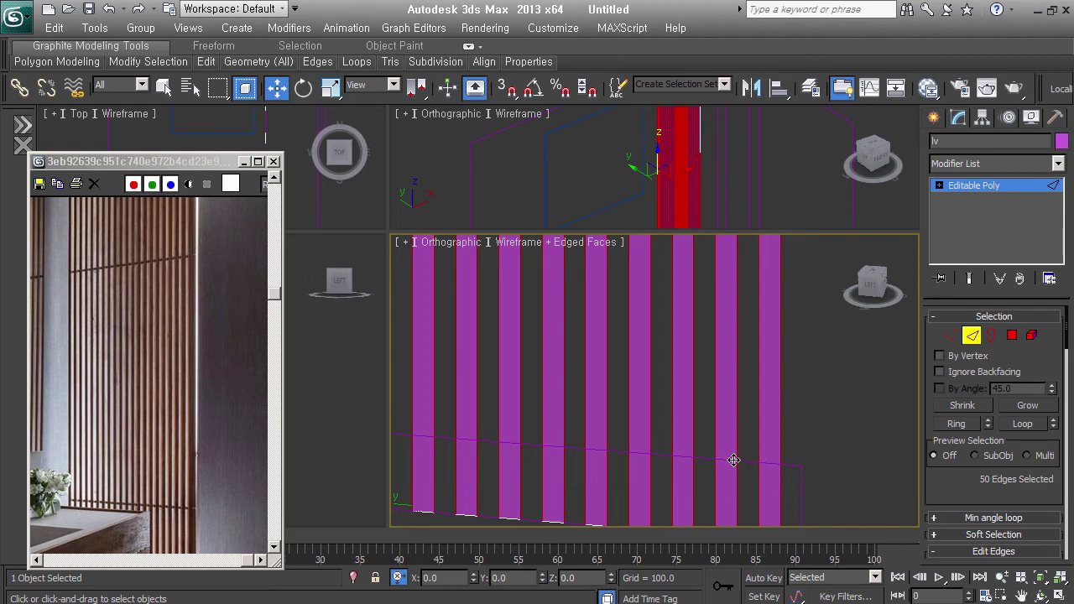
- Open-chamfer the 50 selected slat edges with an amount of 1.467
mouse_move(736, 455)
alt+middle_down()
mouse_move(688, 448)
mouse_move(694, 361)
alt+middle_up()
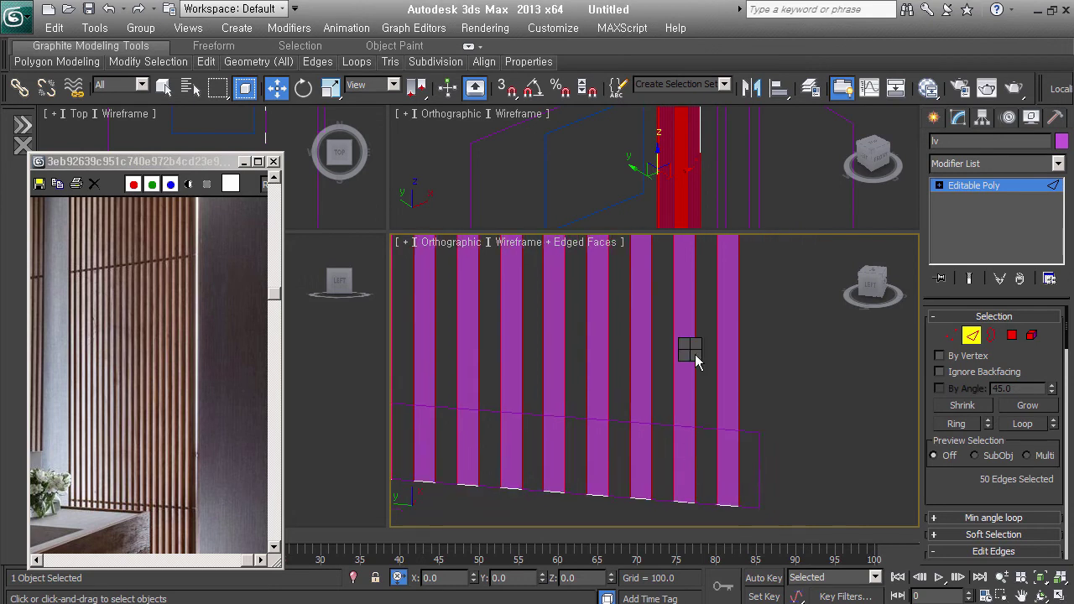
right_click(694, 361)
click(681, 450)
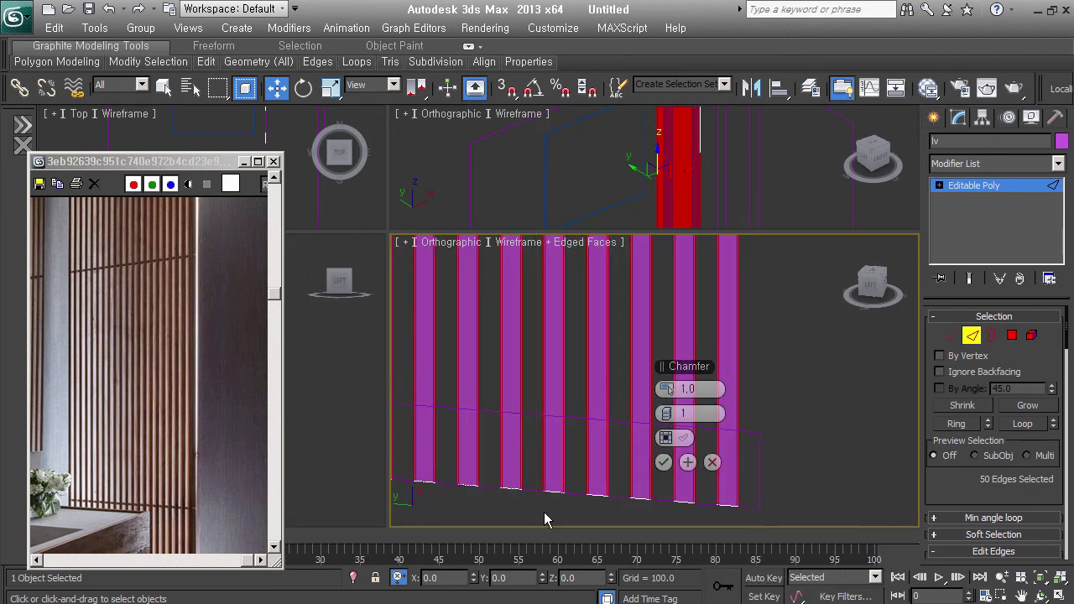
drag(665, 388, 665, 388)
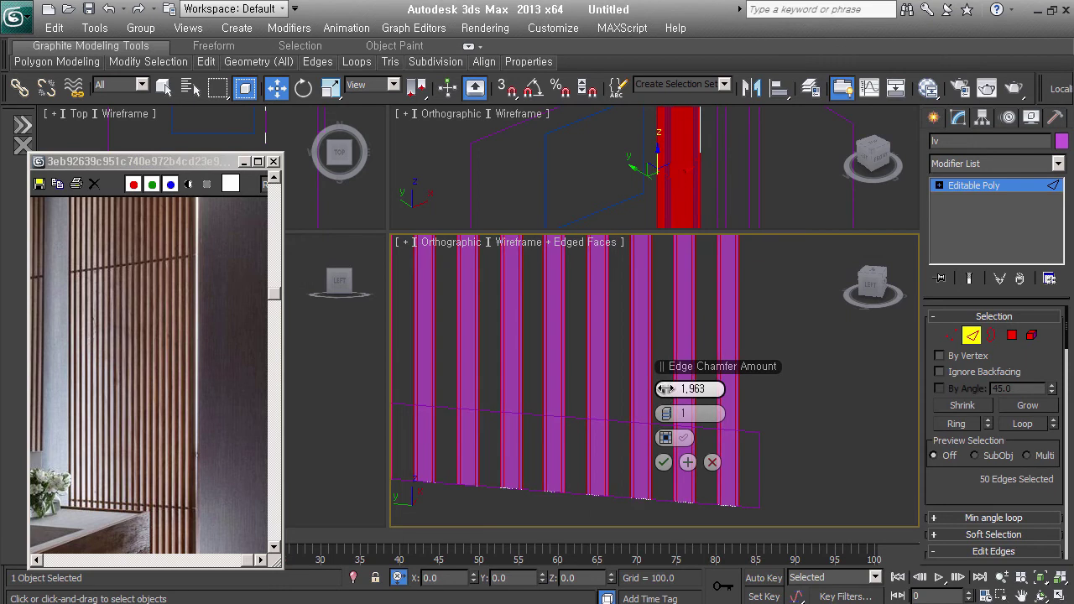
click(683, 437)
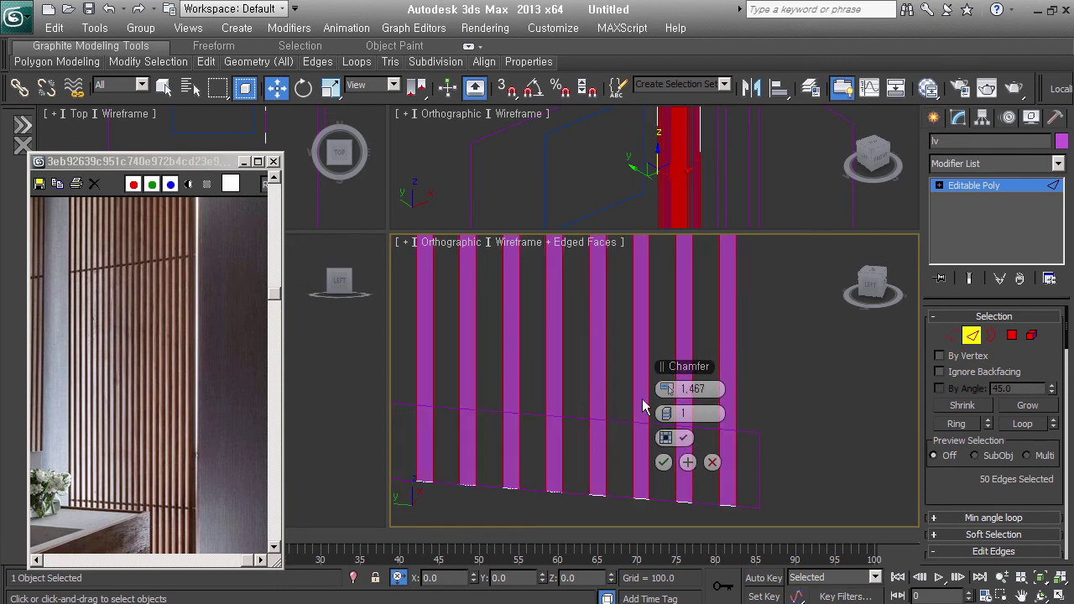
key(Return)
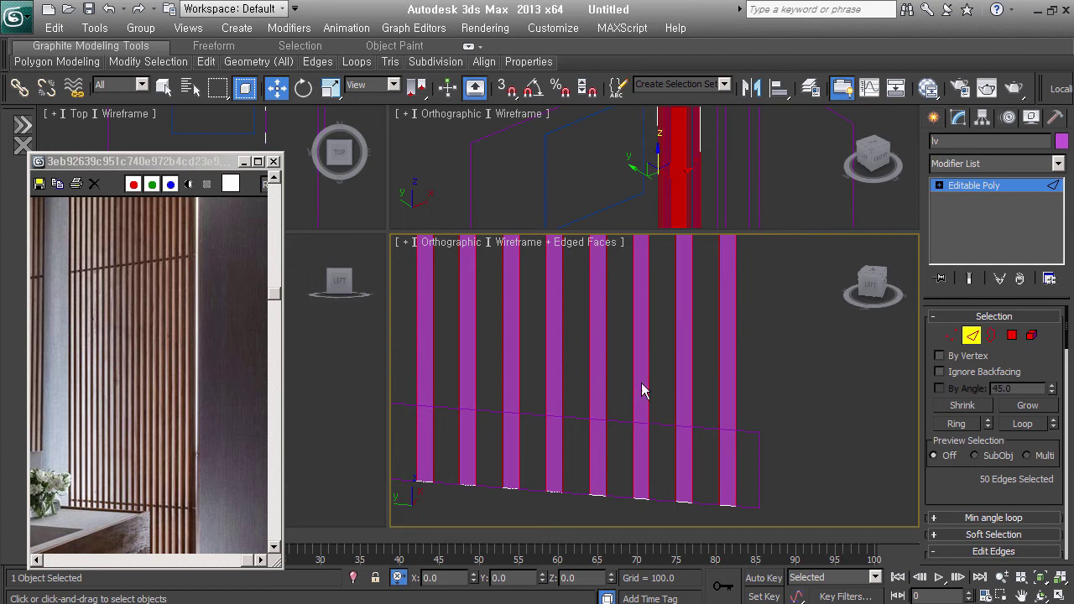
alt+middle_drag(660, 401, 639, 445)
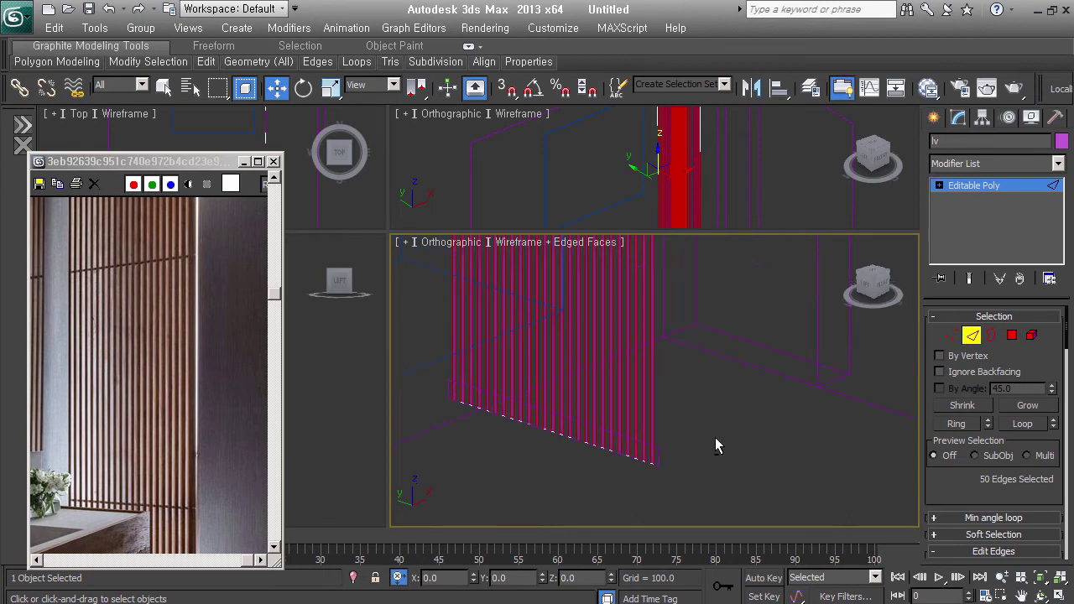
alt+middle_drag(715, 437, 783, 405)
click(970, 336)
key(1)
drag(414, 407, 695, 448)
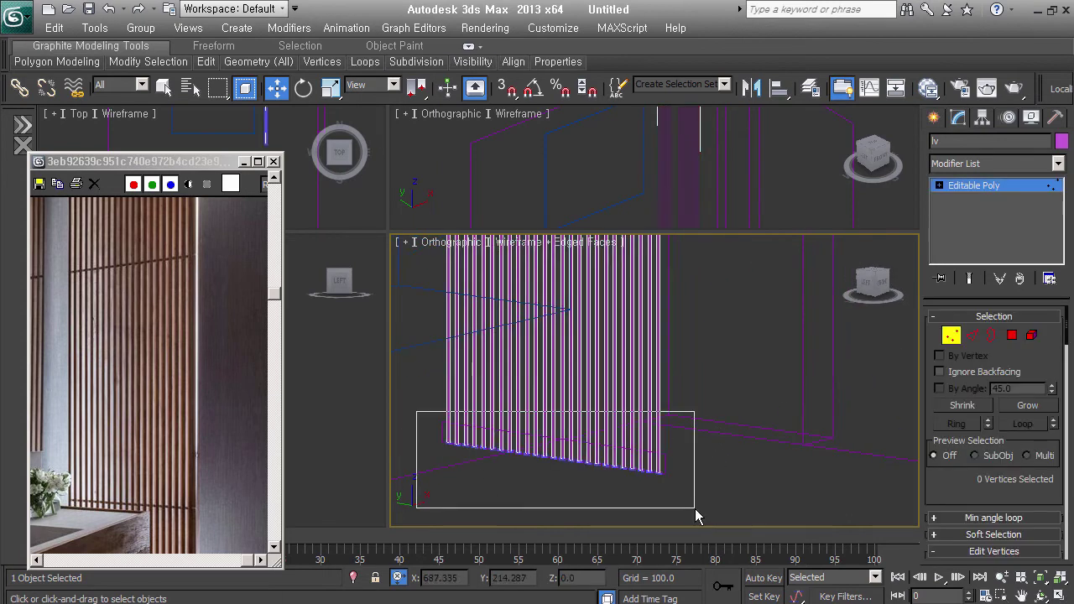
click(180, 511)
scroll(197, 459, down, 5)
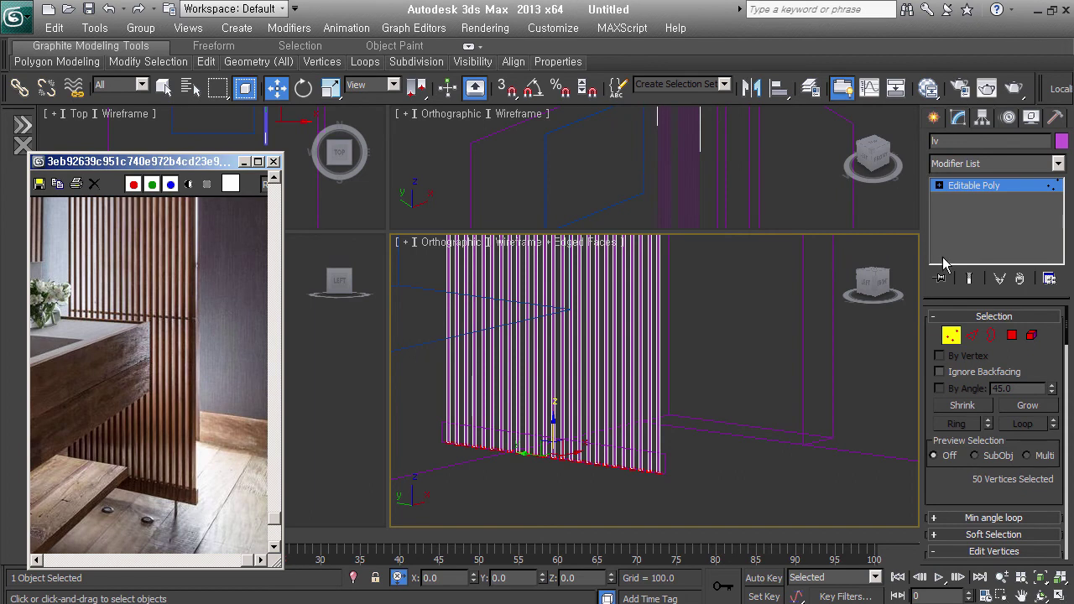
click(950, 335)
mouse_move(600, 482)
alt+middle_down()
mouse_move(632, 490)
mouse_move(659, 410)
alt+middle_up()
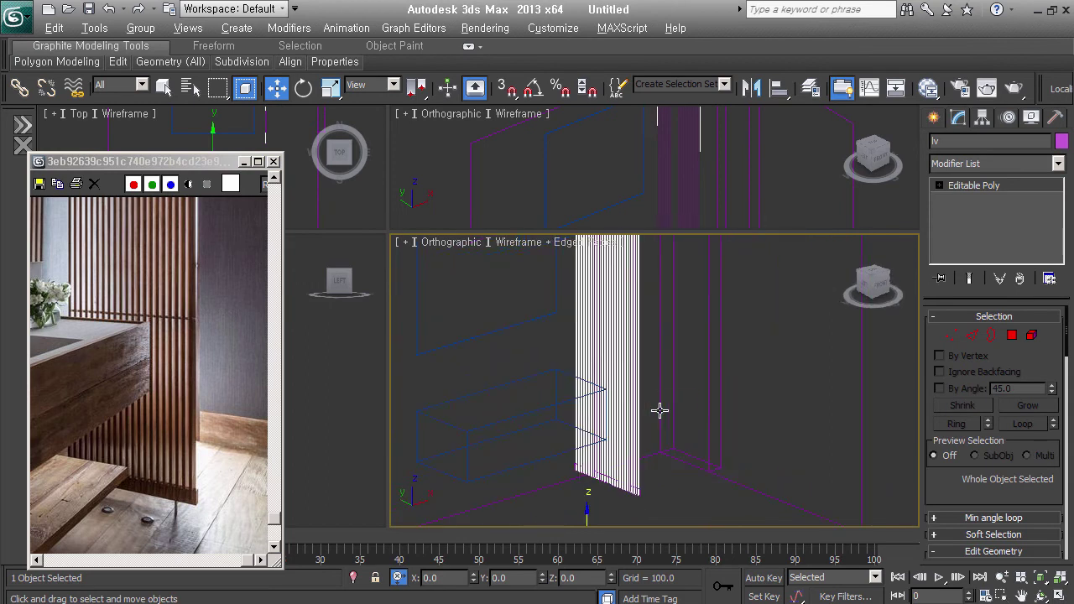
mouse_move(676, 395)
alt+middle_down()
mouse_move(635, 431)
mouse_move(620, 497)
mouse_move(613, 448)
mouse_move(619, 460)
alt+middle_up()
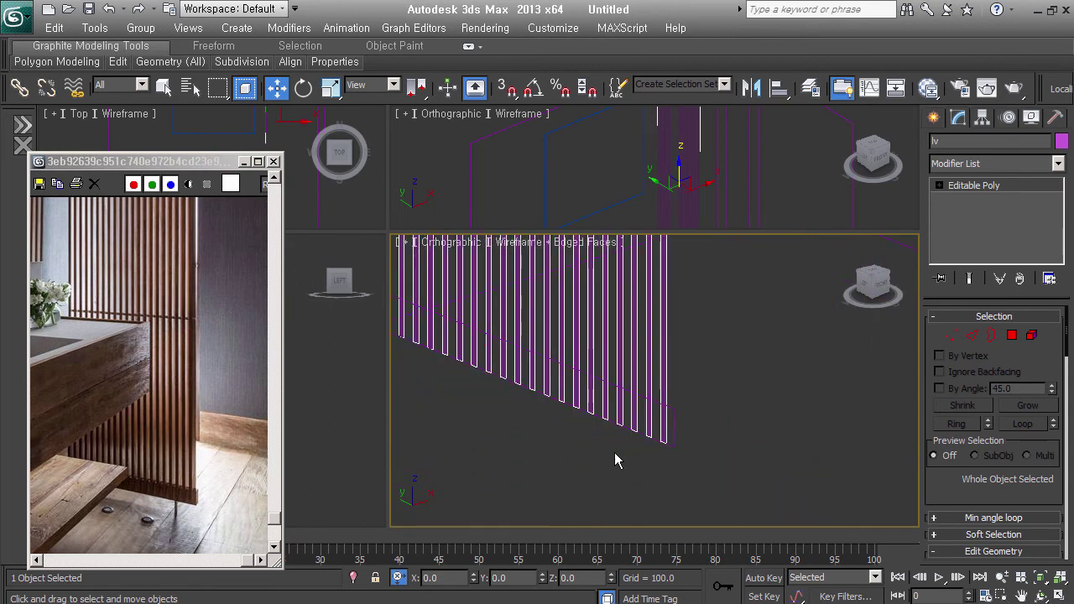
click(671, 418)
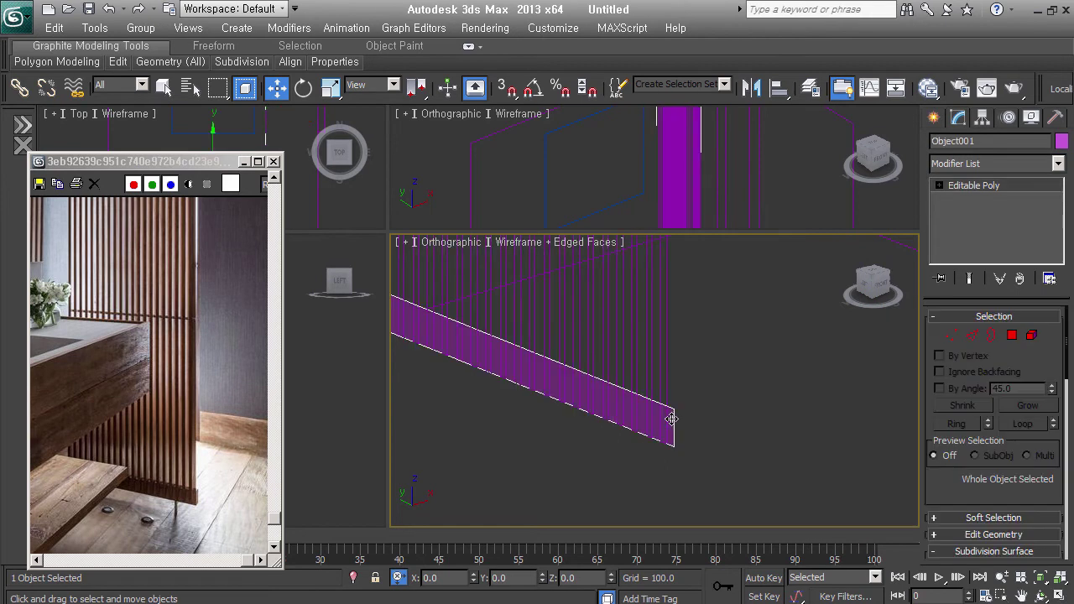
click(657, 369)
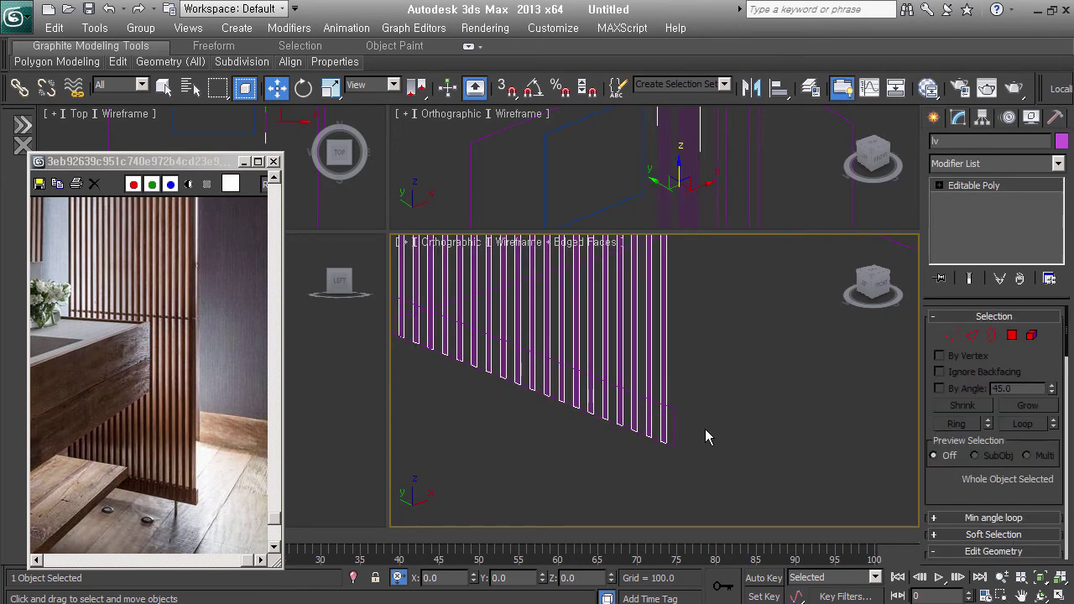
- Apply a Shell modifier to the slats with Inner and Outer Amount both 15
key(s)
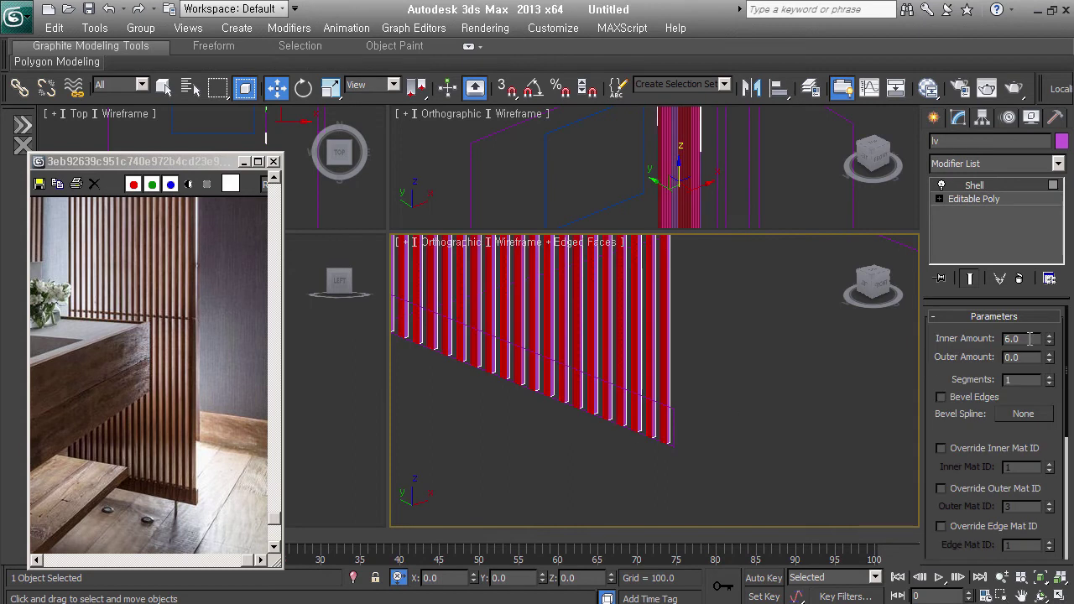
scroll(948, 495, down, 3)
scroll(957, 520, down, 3)
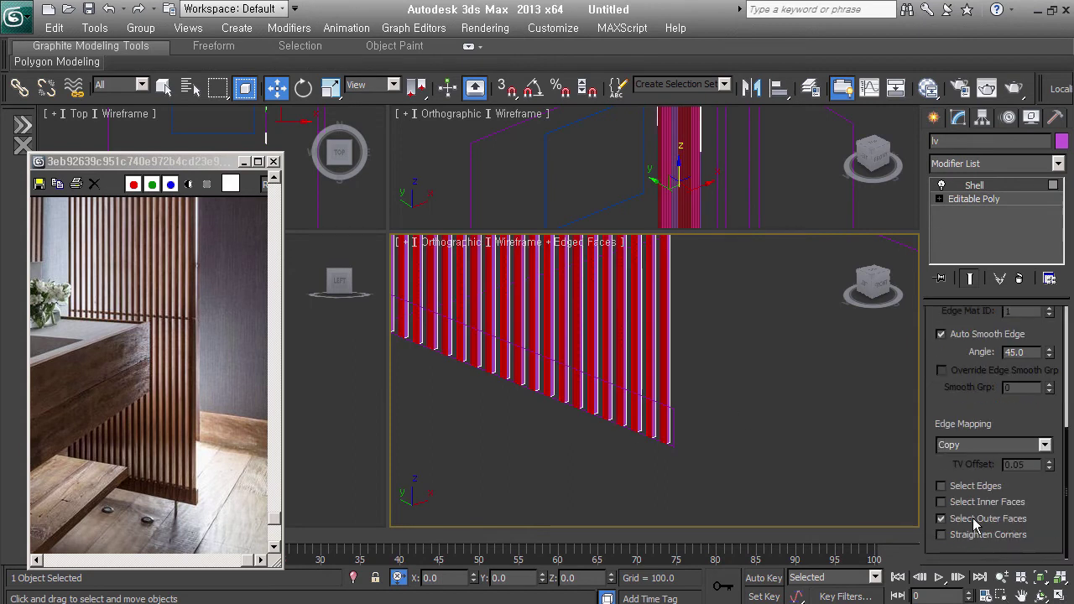
click(975, 520)
scroll(981, 419, up, 3)
scroll(981, 382, up, 3)
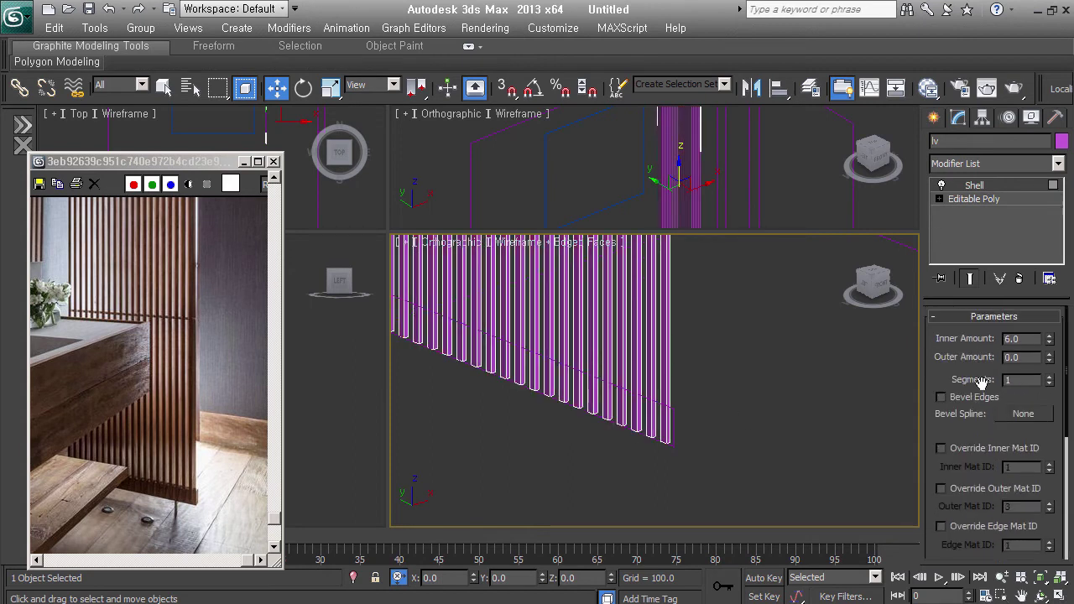
double_click(1025, 339)
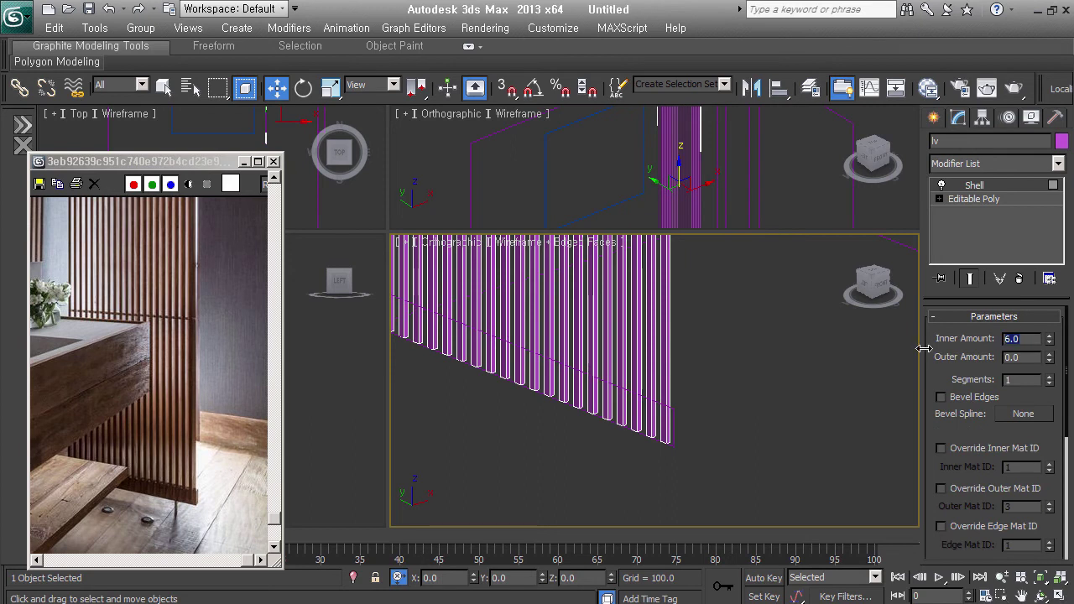
text(15)
key(Tab)
text(15)
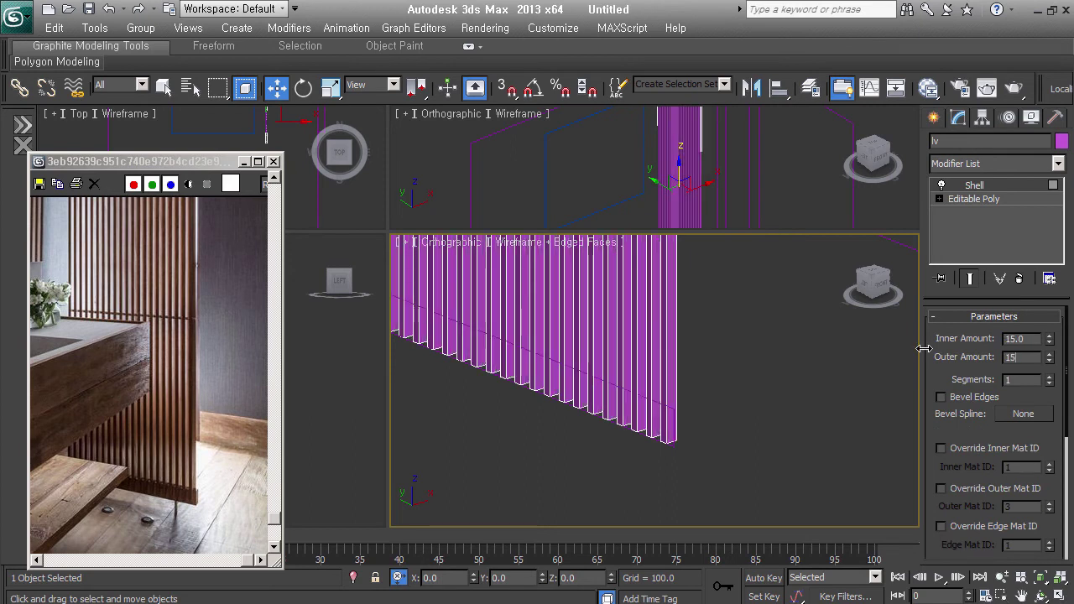
key(Return)
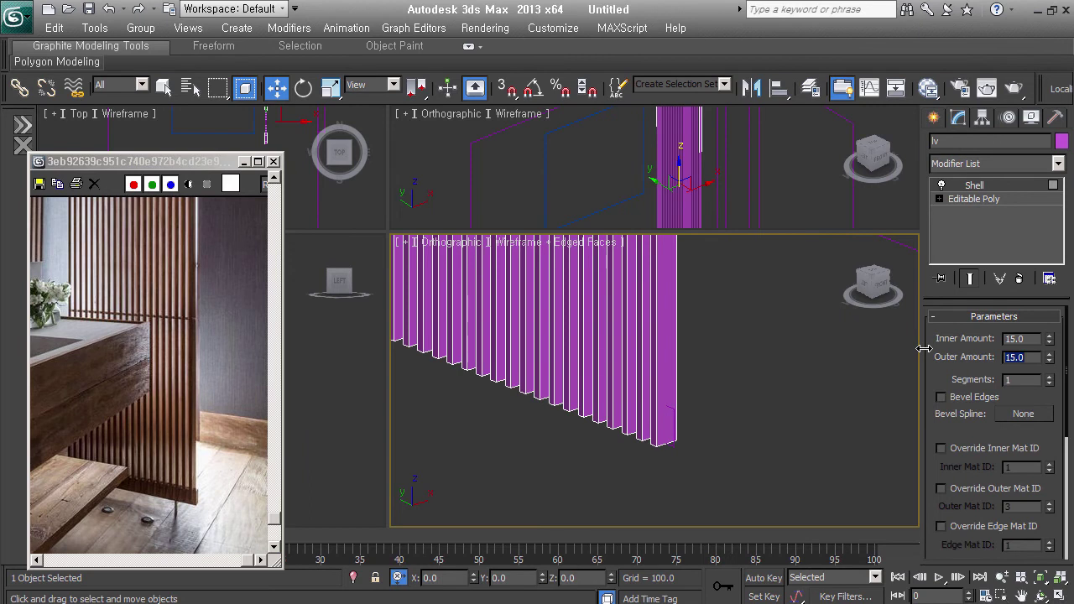
key(ctrl+alt+c)
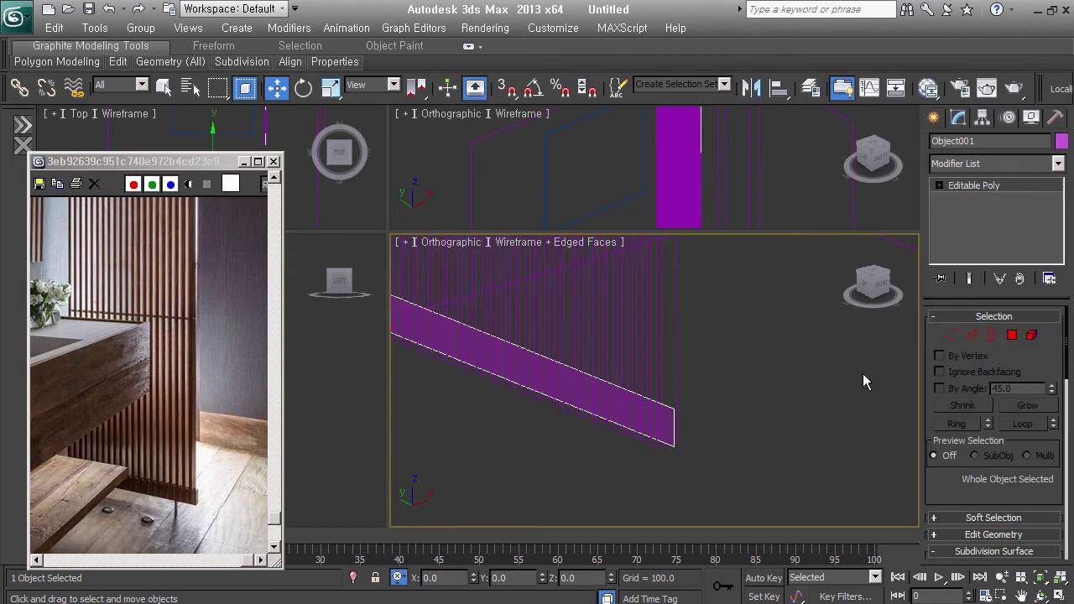
- Give the base rail strip a Shell with inner and outer amounts of 11
key(ctrl+z)
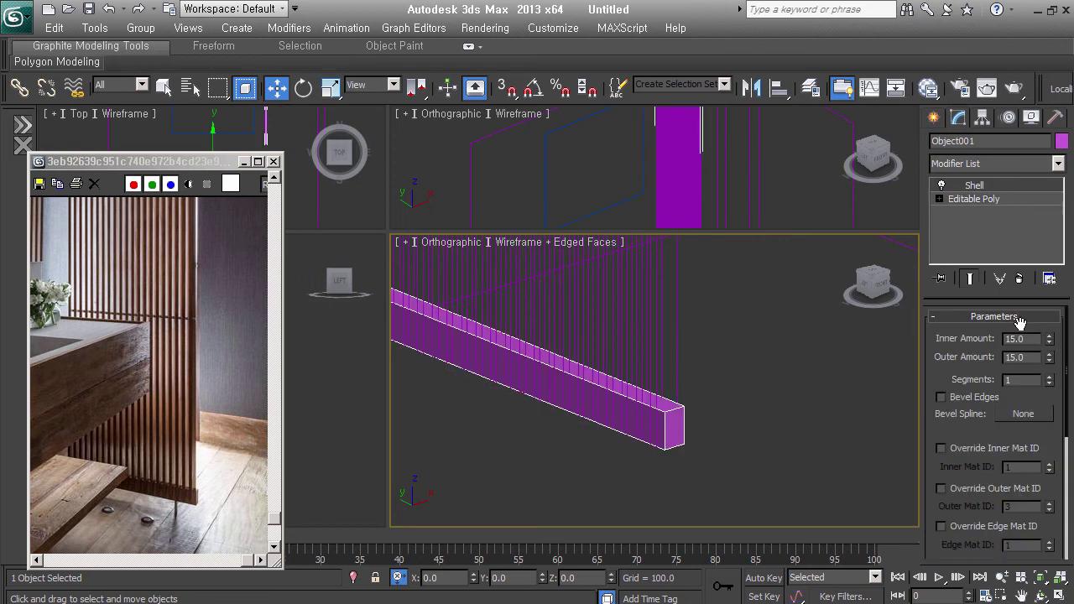
text(11)
key(Tab)
text(11)
key(Return)
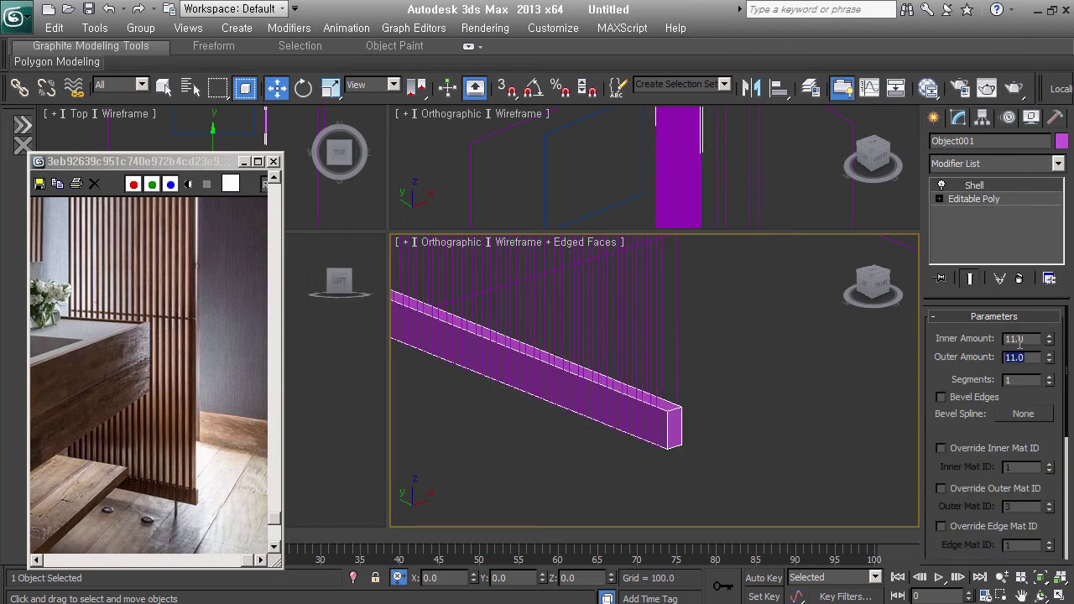
- Set the lv slat panel's Shell inner and outer amounts to 12
drag(726, 472, 616, 426)
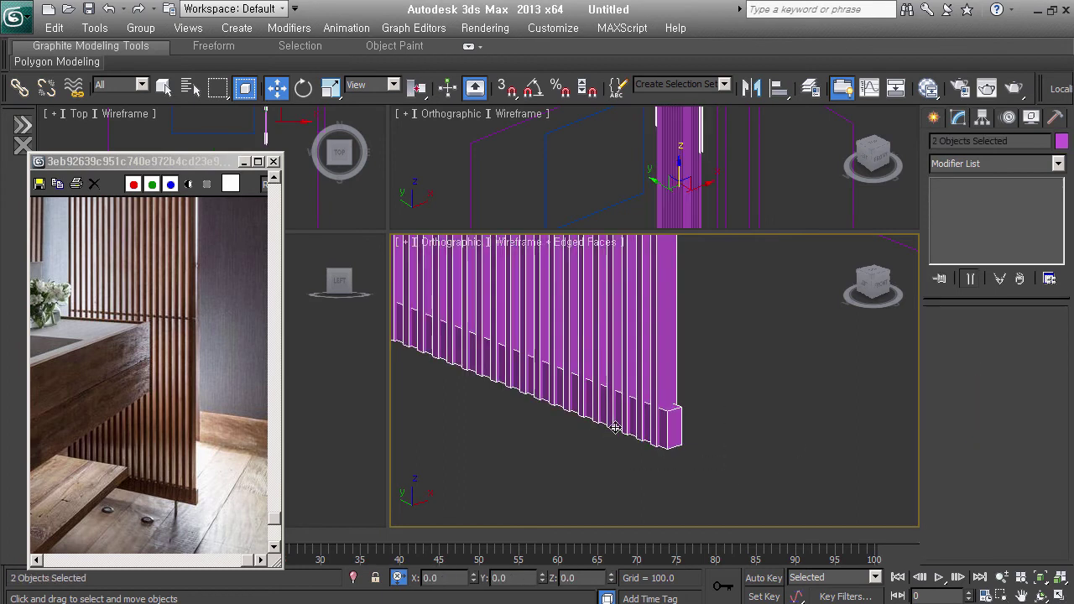
scroll(616, 426, up, 2)
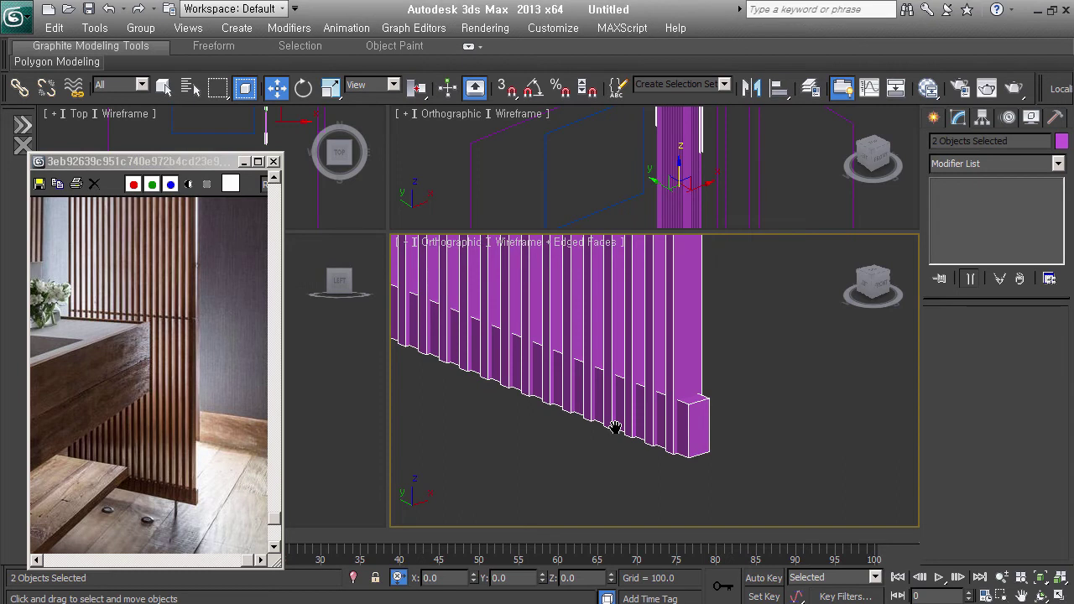
click(810, 422)
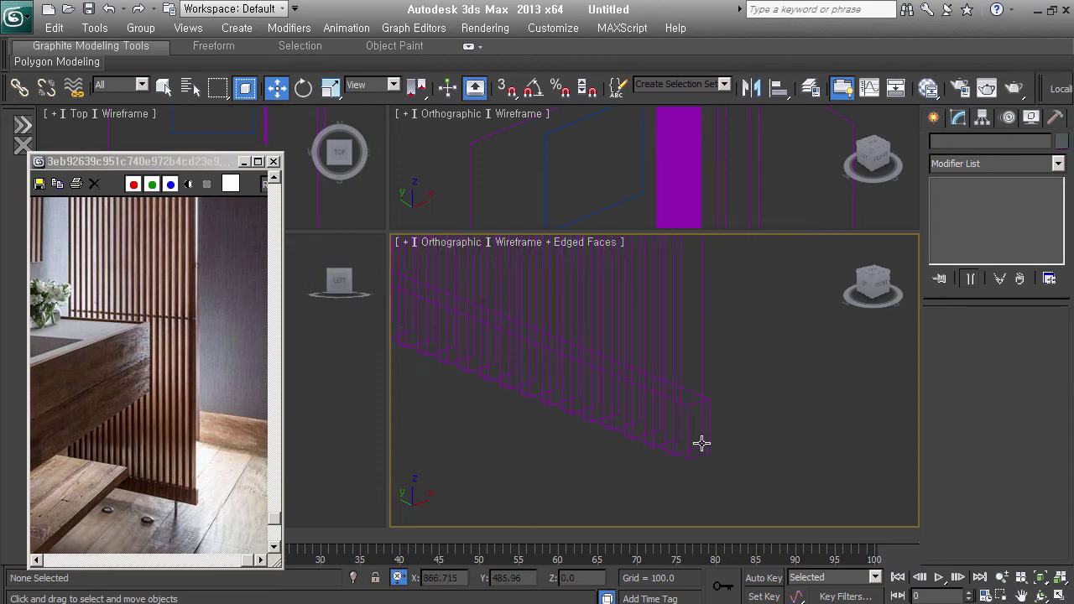
click(703, 443)
double_click(1028, 339)
text(12)
key(Tab)
text(12)
key(Return)
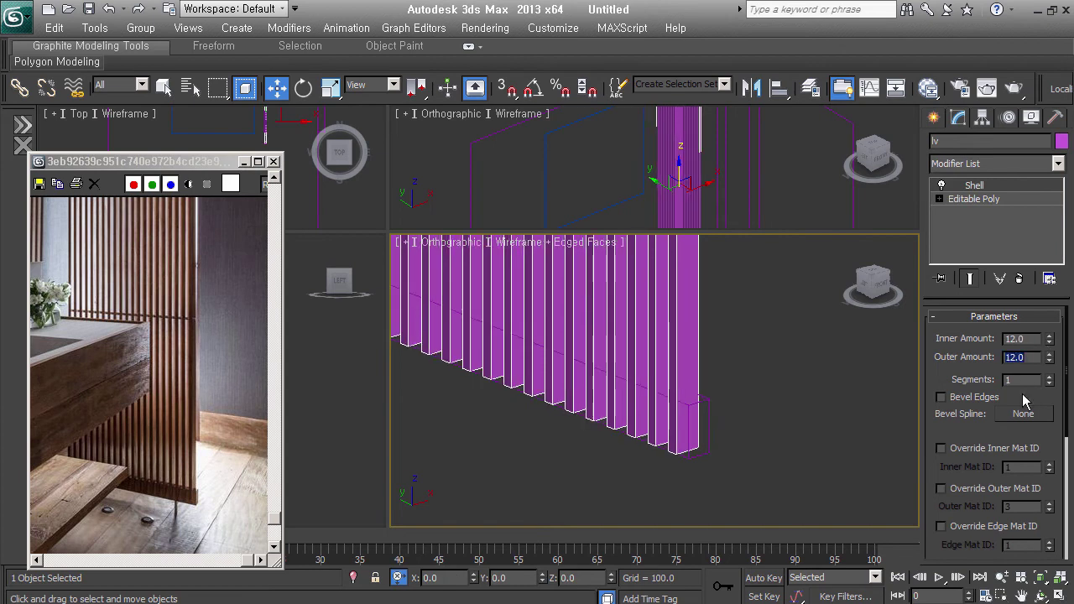
- Set the base rail beam's outer Shell amount to 8
click(706, 449)
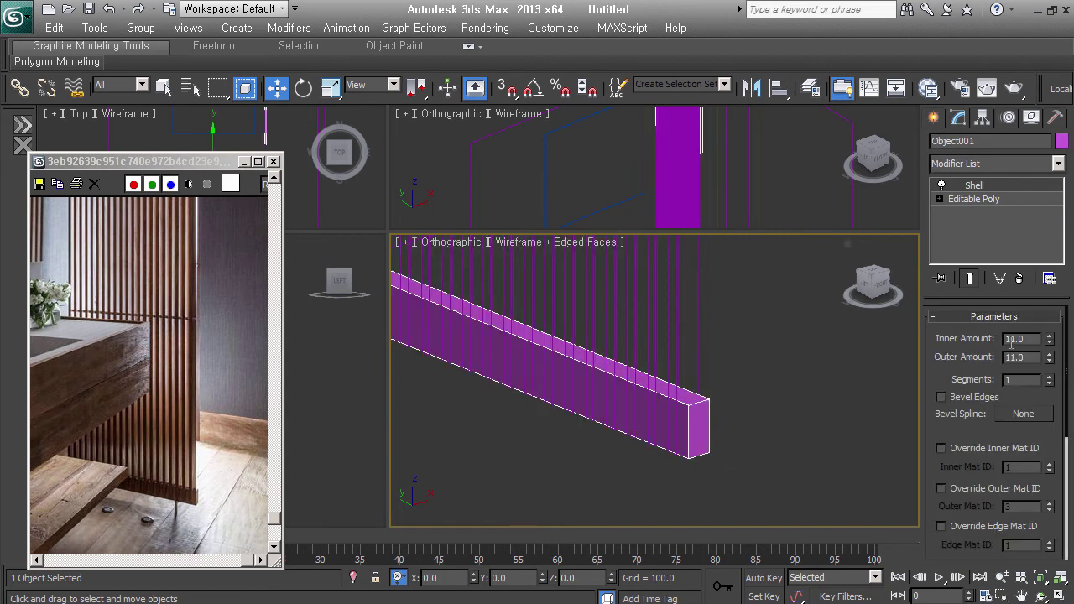
key(Tab)
text(8)
key(Return)
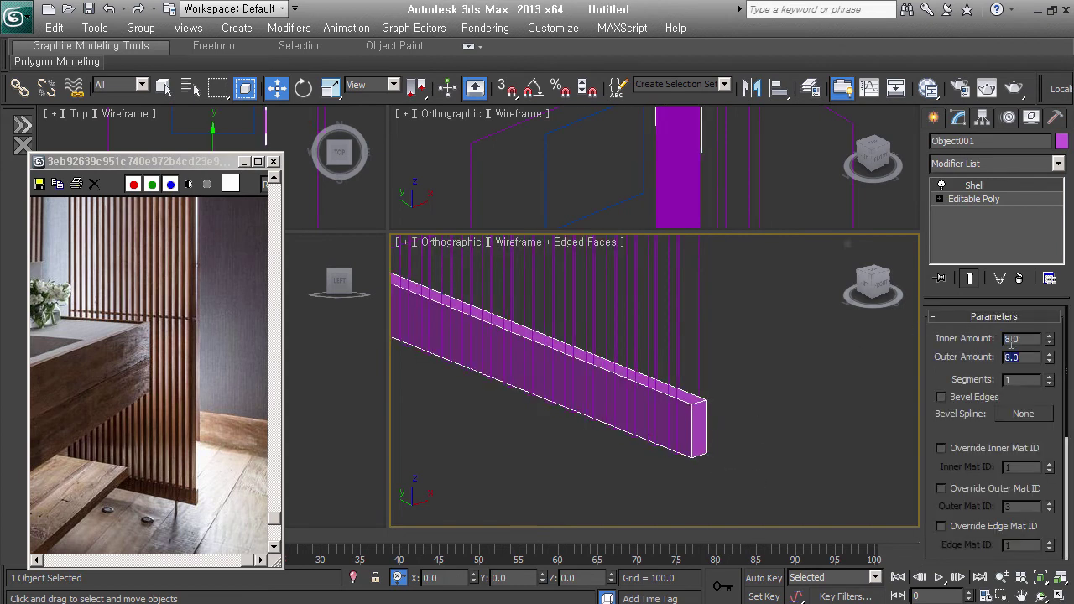
- Orbit around the rail and slat panel to check their new thickness from the side
click(802, 411)
click(188, 543)
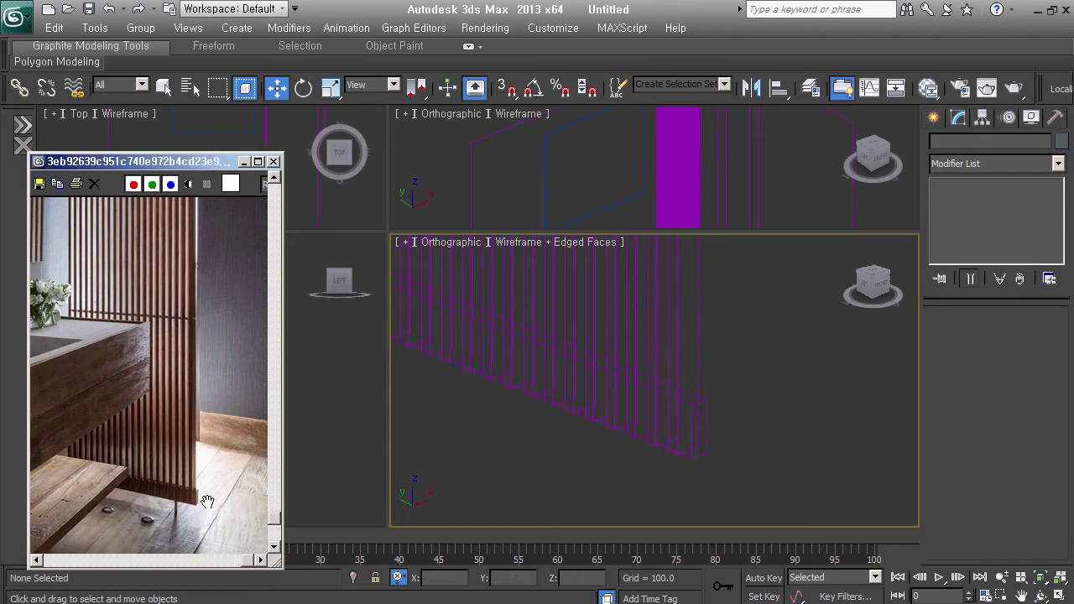
scroll(189, 486, up, 2)
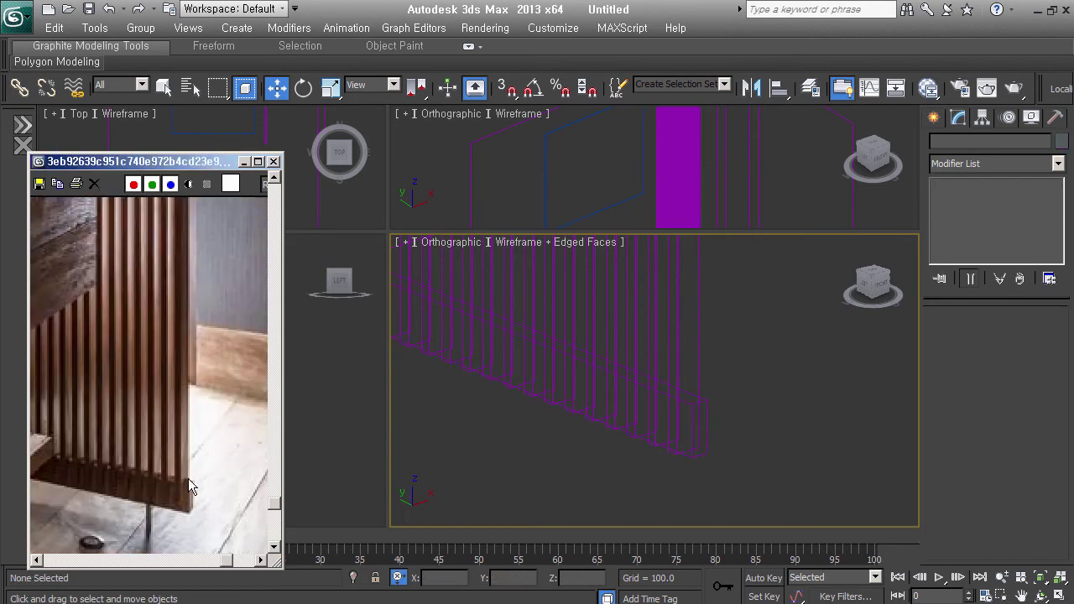
click(697, 403)
alt+middle_drag(738, 450, 770, 478)
ctrl+click(713, 369)
mouse_move(713, 369)
alt+middle_down()
mouse_move(666, 451)
mouse_move(744, 417)
alt+middle_up()
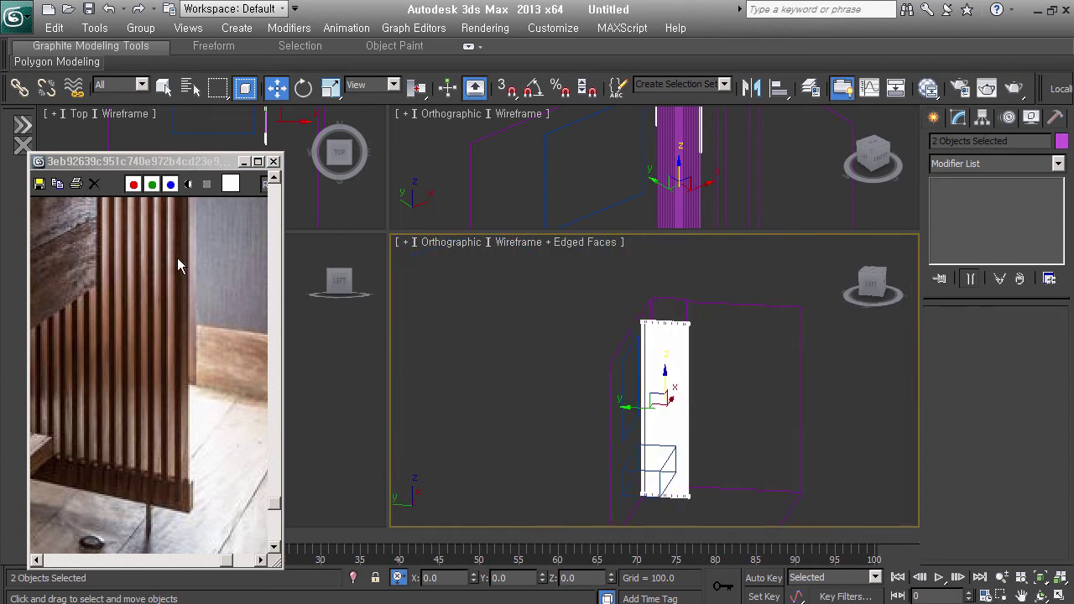
scroll(203, 429, down, 3)
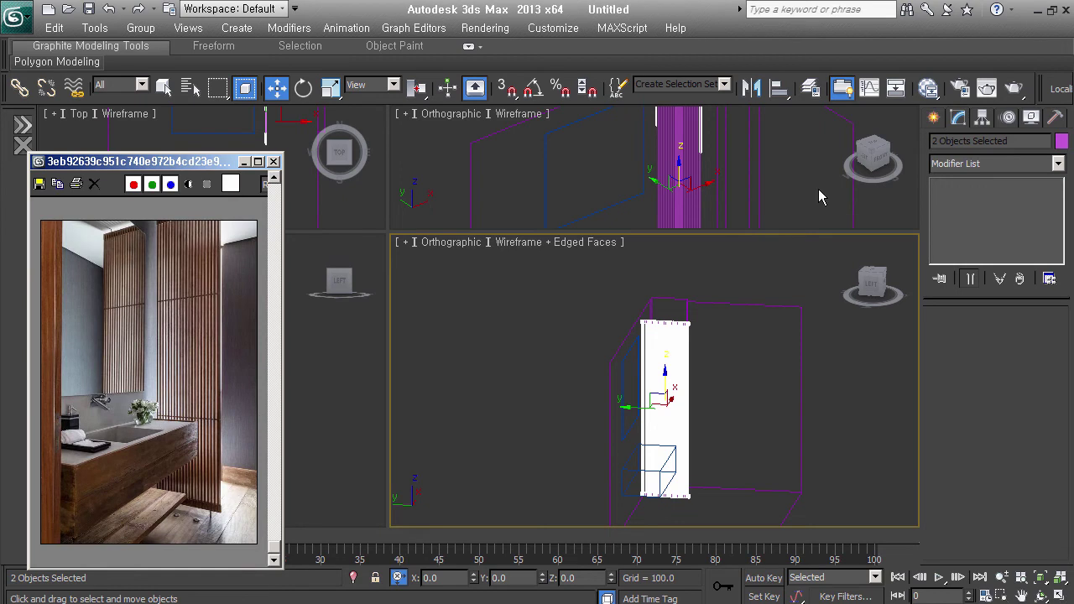
click(819, 373)
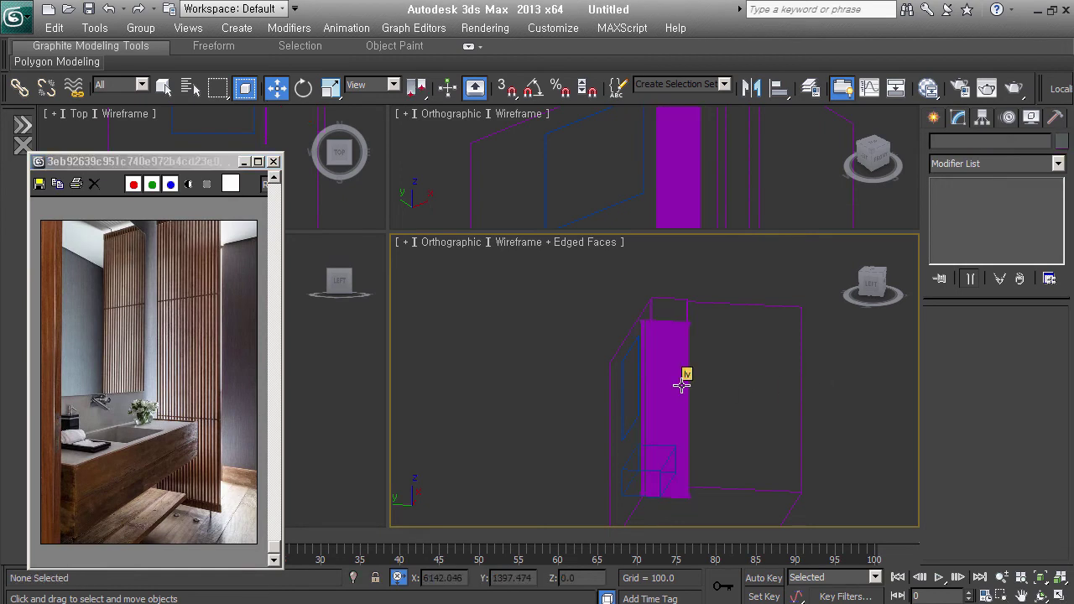
- Switch the lower view to Left and draw a horizontal line across the slats
key(l)
key(z)
click(933, 117)
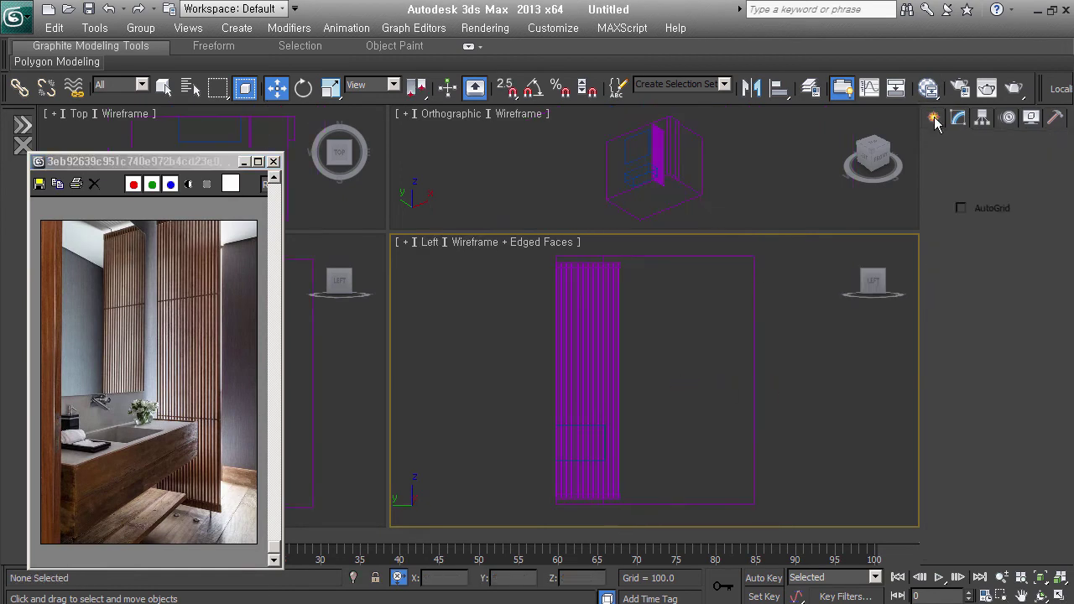
click(958, 143)
click(963, 238)
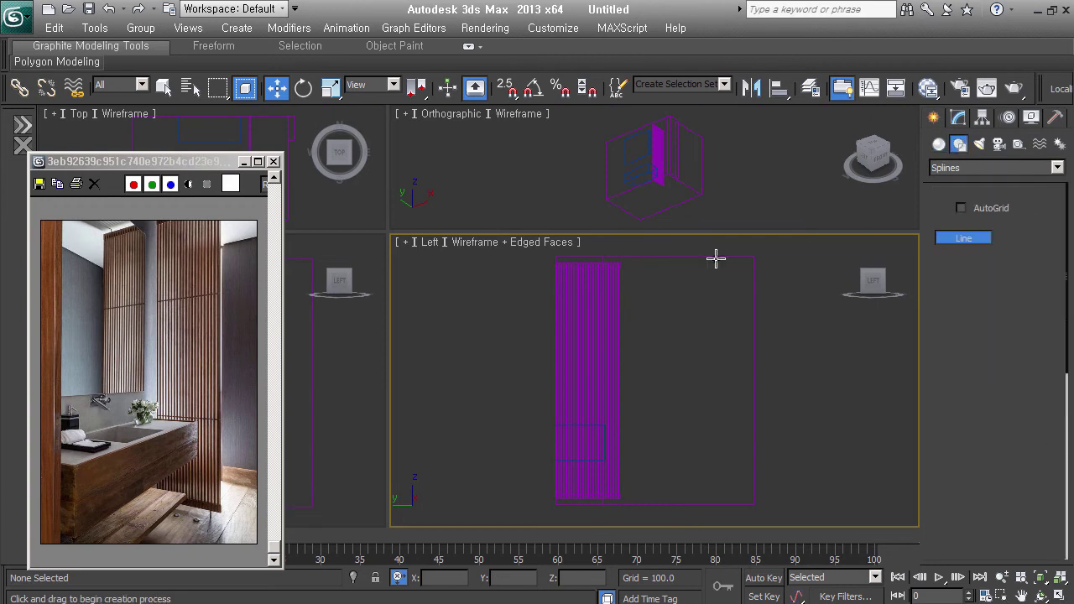
scroll(570, 326, up, 3)
scroll(571, 326, up, 3)
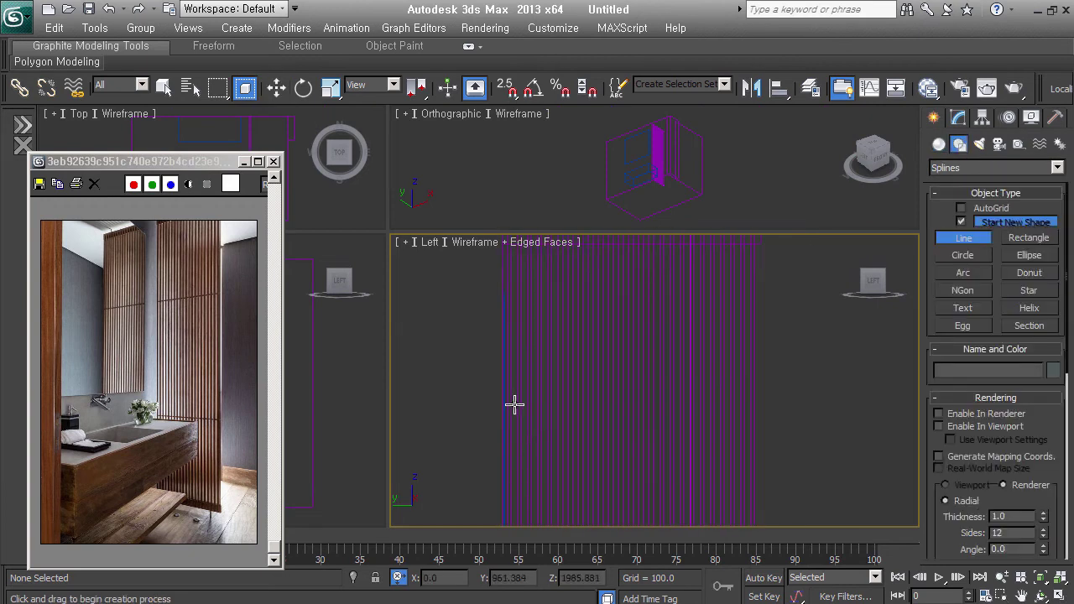
scroll(507, 400, up, 2)
click(511, 404)
click(888, 403)
right_click(889, 400)
- Lengthen the line by moving its right end vertex outward, then align it to lv
scroll(844, 441, down, 1)
key(w)
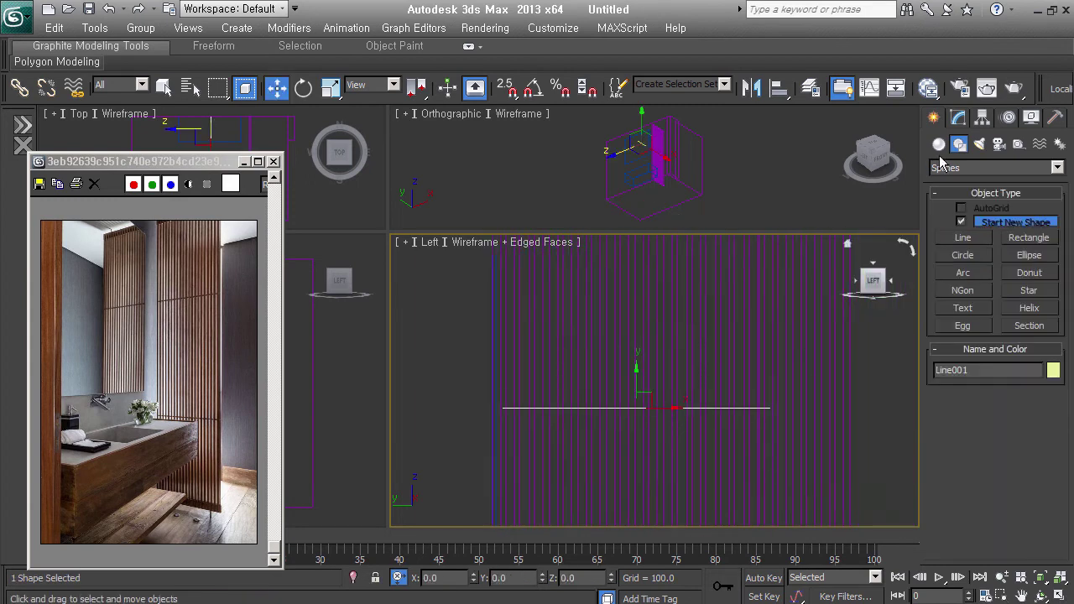
click(958, 118)
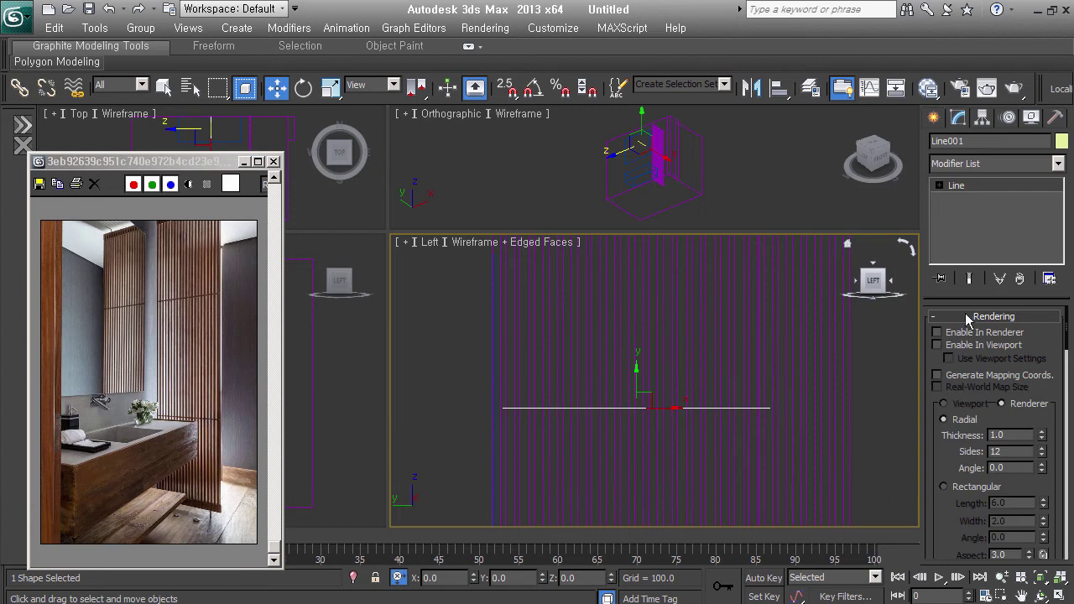
click(938, 185)
click(970, 198)
click(769, 409)
scroll(693, 427, down, 2)
drag(694, 426, 754, 414)
mouse_move(470, 361)
middle_down()
mouse_move(469, 393)
mouse_move(470, 307)
mouse_move(652, 410)
mouse_move(626, 419)
middle_up()
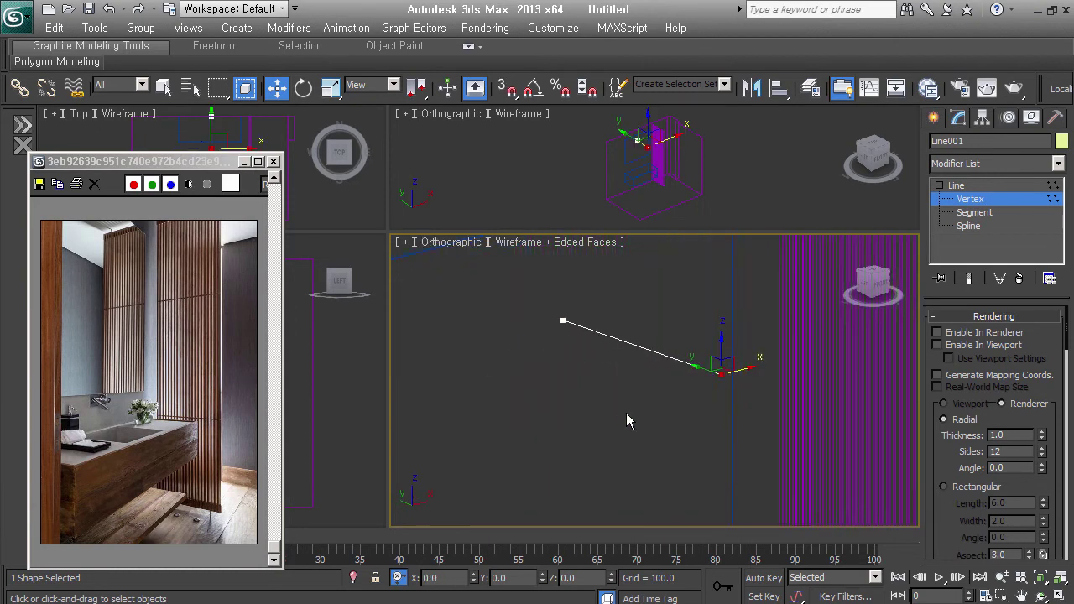
key(l)
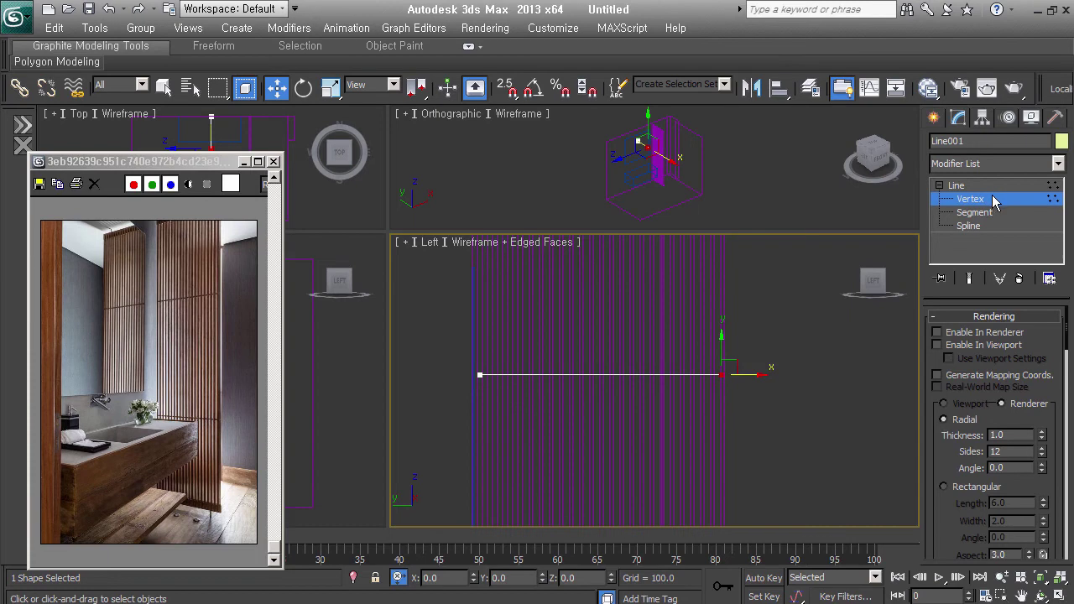
click(992, 200)
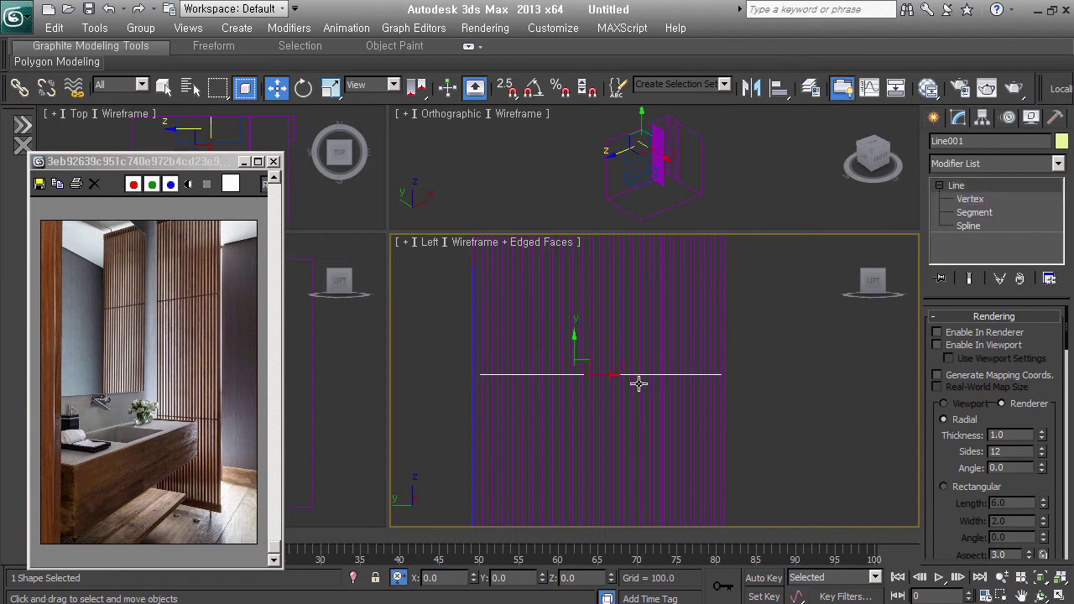
key(alt+a)
click(717, 361)
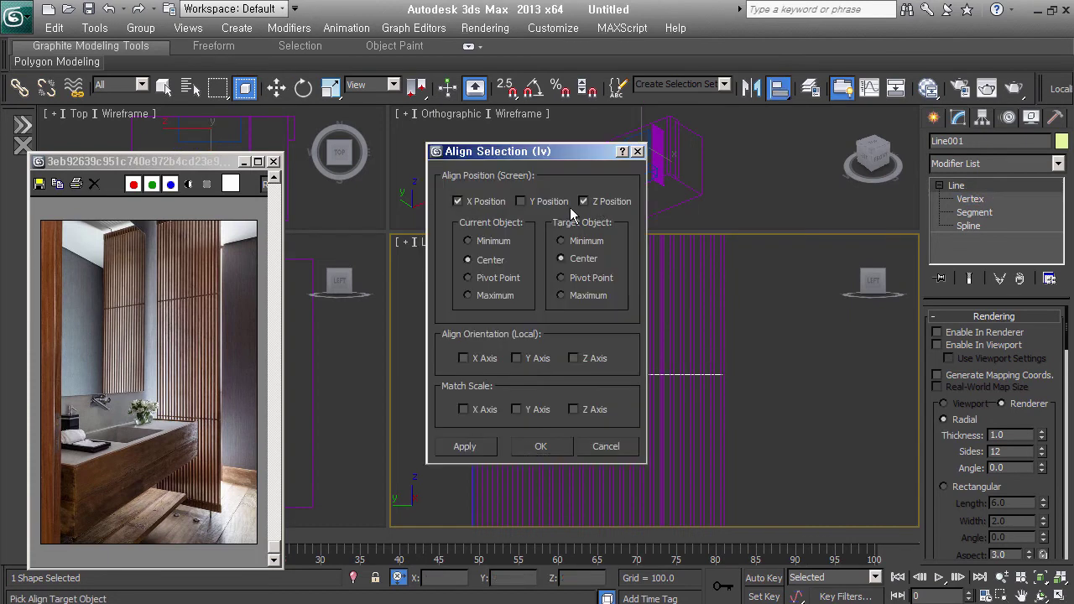
- Center Line001 on the lv slats in X and Z, then make it renderable in the viewport
click(543, 446)
mouse_move(708, 409)
alt+middle_down()
mouse_move(579, 431)
mouse_move(628, 432)
mouse_move(652, 398)
mouse_move(716, 432)
alt+middle_up()
key(F3)
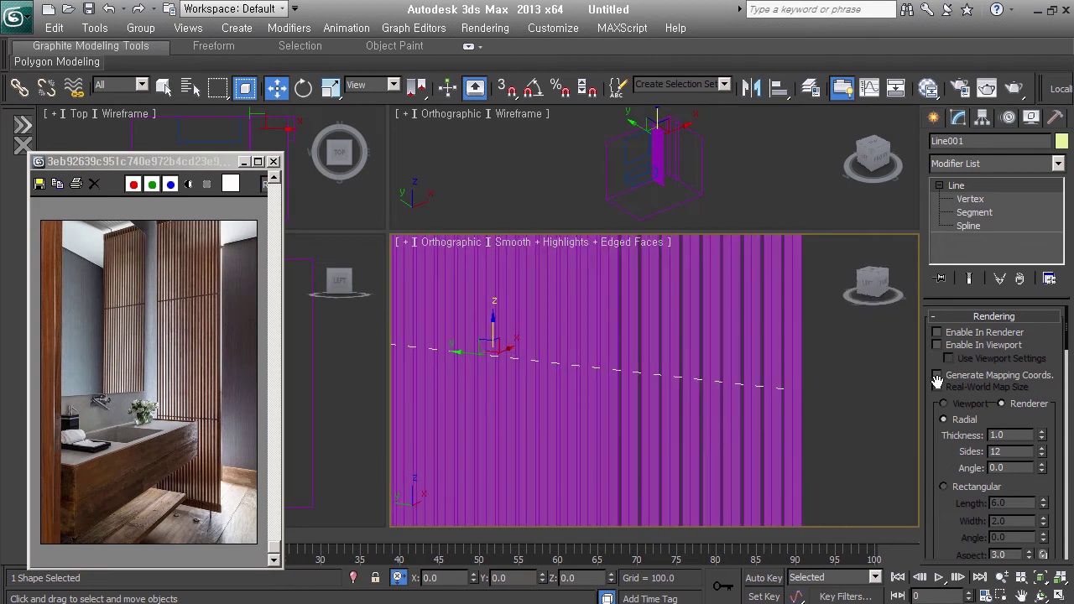
click(943, 343)
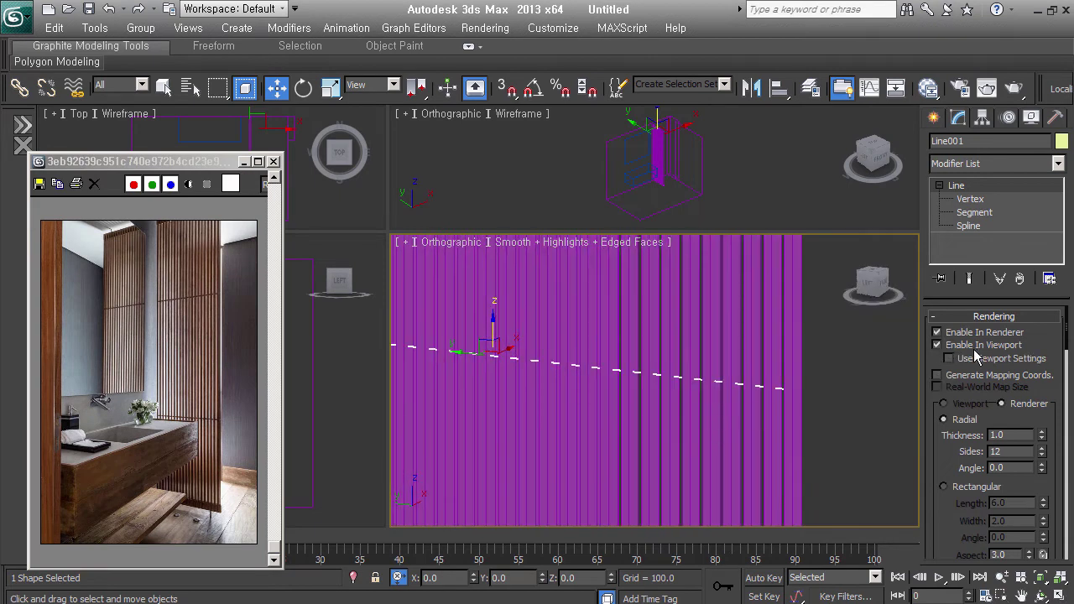
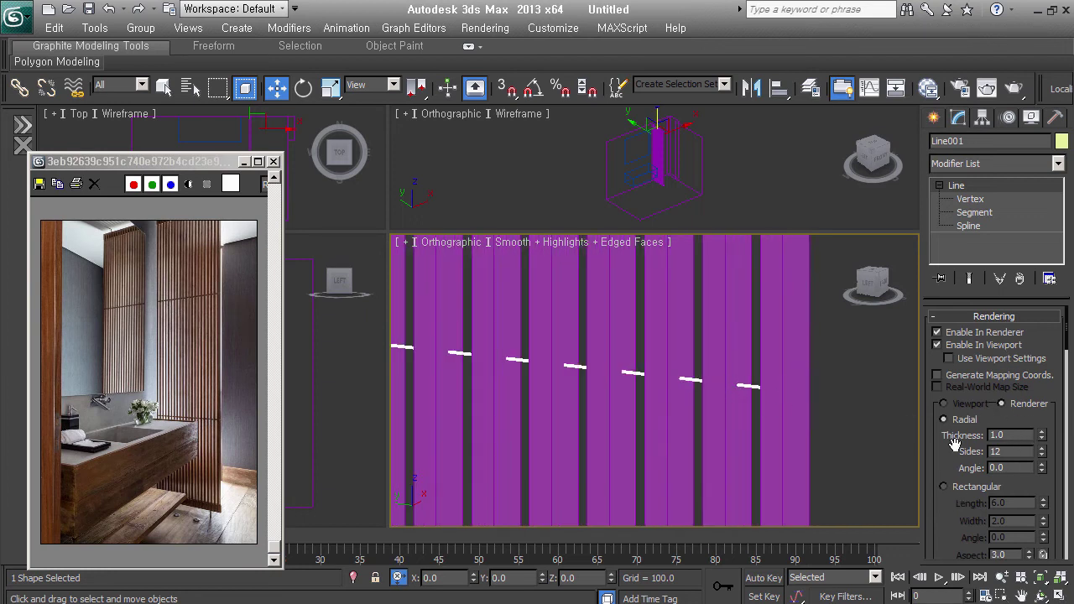
- Give Line001's rendered rail 20 sides and a thickness of 5.0
drag(1041, 434, 1032, 417)
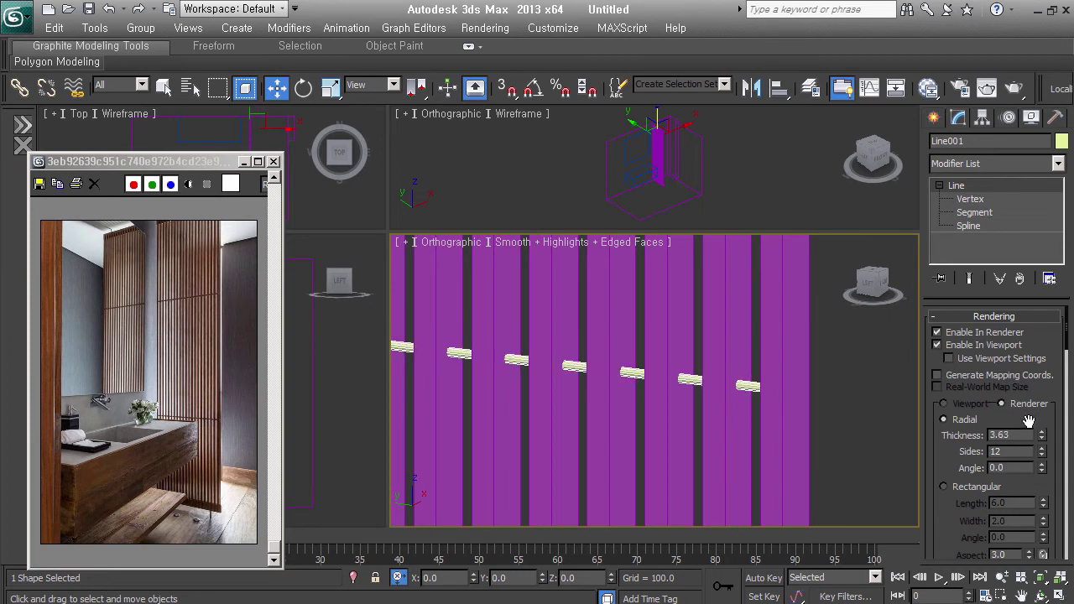
text(20)
key(Return)
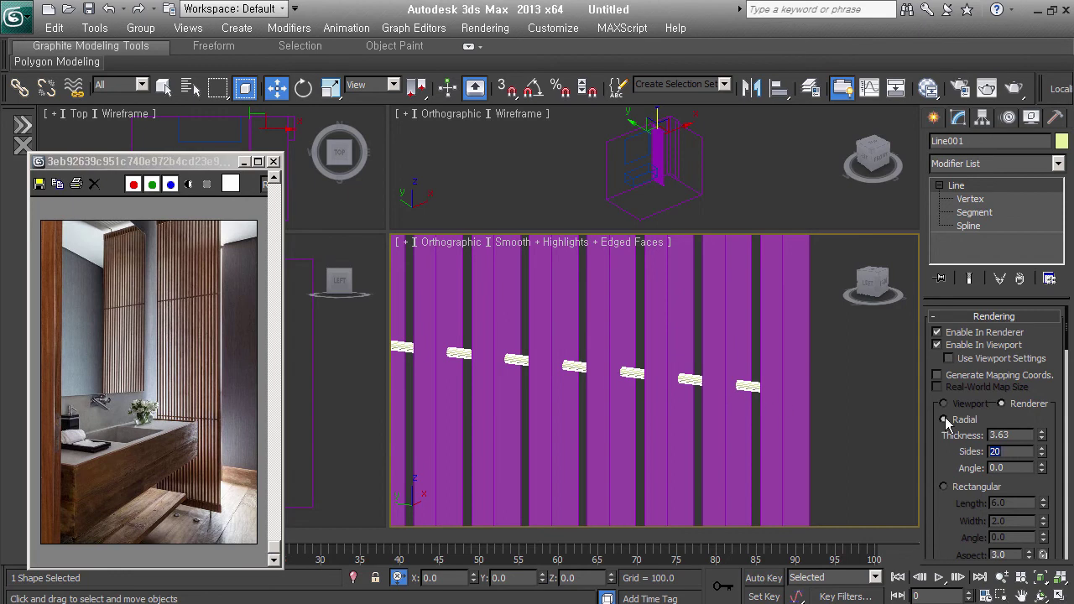
key(shift+Tab)
text(4.0)
text(5.0)
key(Return)
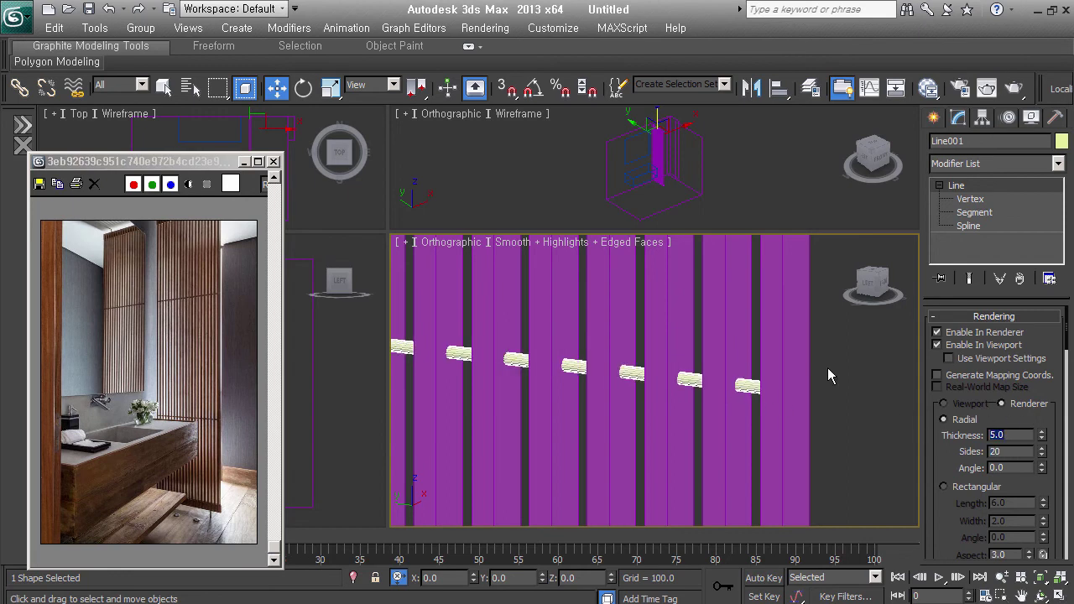
alt+middle_drag(827, 376, 755, 385)
- At Spline level, select the rail spline across the slats and move it lower down the wall
click(968, 226)
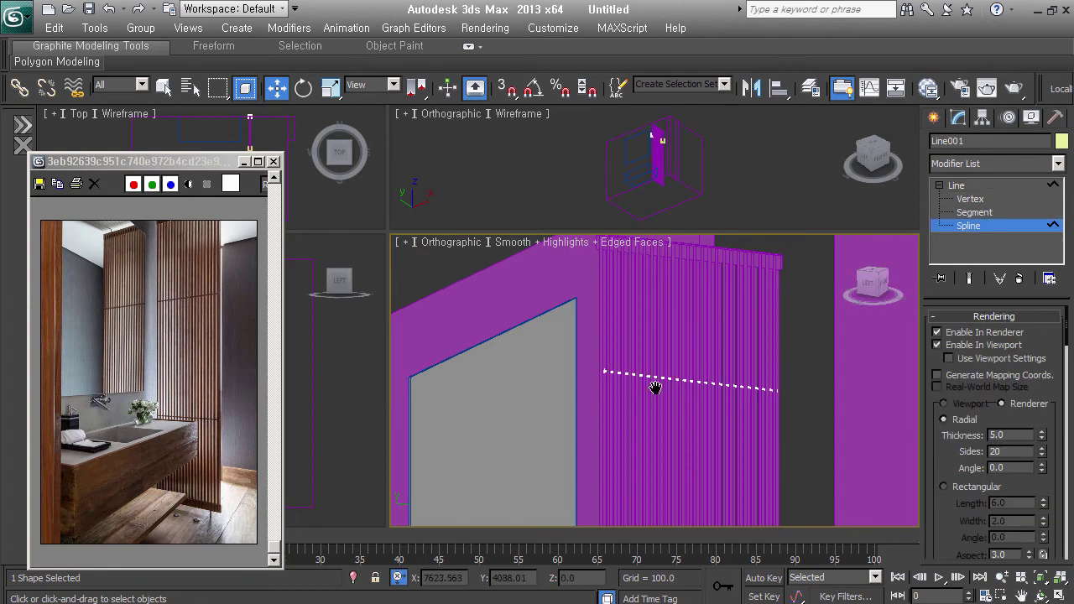
scroll(655, 388, down, 2)
scroll(599, 359, down, 2)
scroll(619, 359, down, 1)
scroll(749, 370, down, 2)
mouse_move(723, 422)
alt+middle_down()
mouse_move(725, 393)
mouse_move(754, 402)
alt+middle_up()
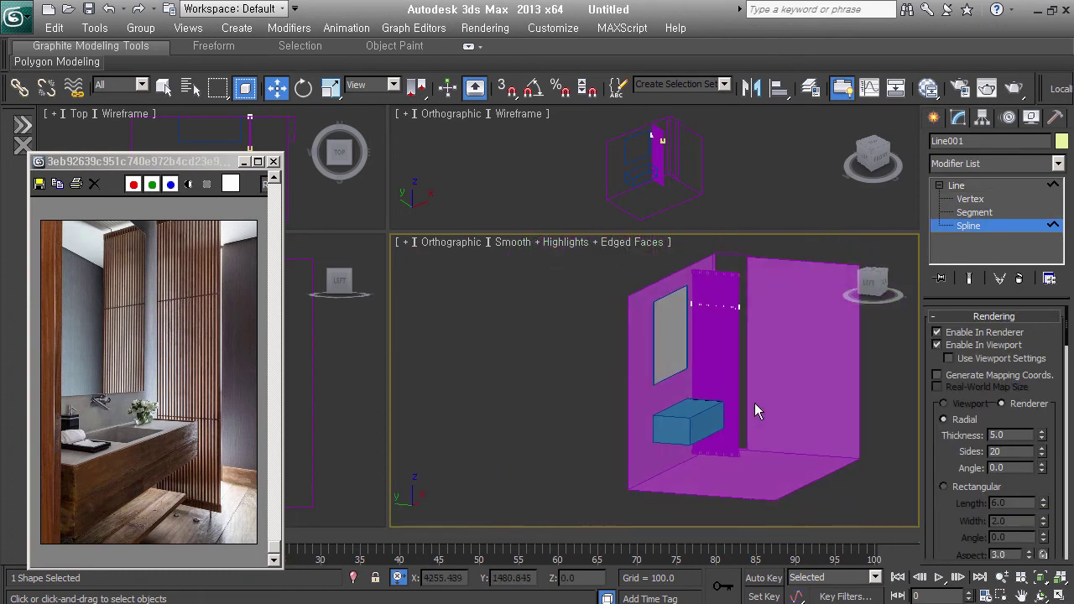
drag(780, 335, 679, 295)
right_click(723, 278)
key(Escape)
drag(718, 285, 715, 358)
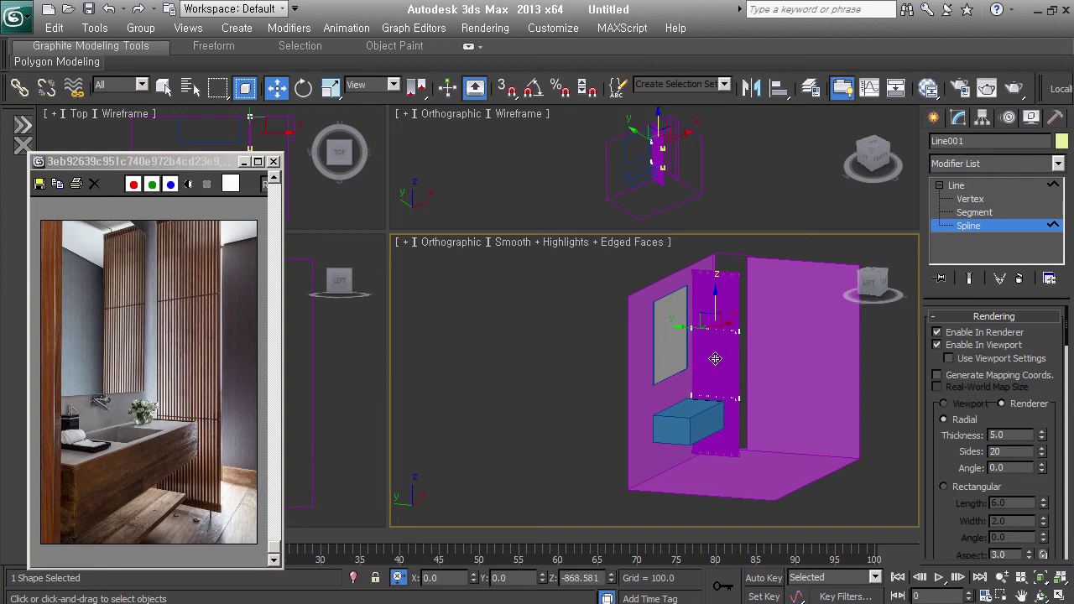
- Exit spline editing, clear the selection, then reselect Line001 at Spline level
click(968, 226)
mouse_move(755, 369)
alt+middle_down()
mouse_move(715, 386)
mouse_move(703, 375)
alt+middle_up()
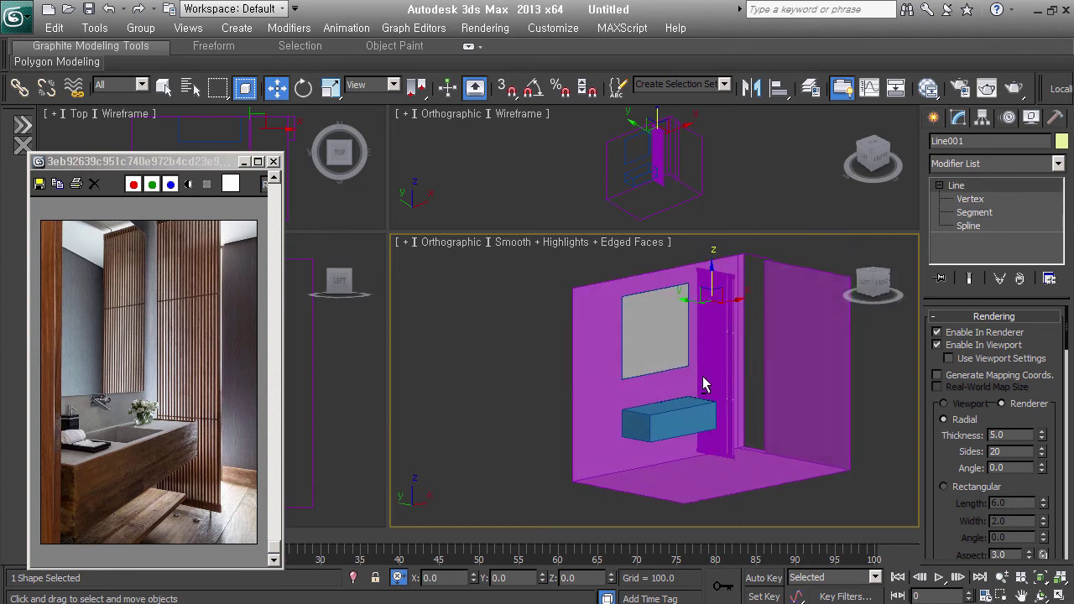
click(881, 515)
scroll(714, 411, up, 5)
scroll(718, 319, up, 3)
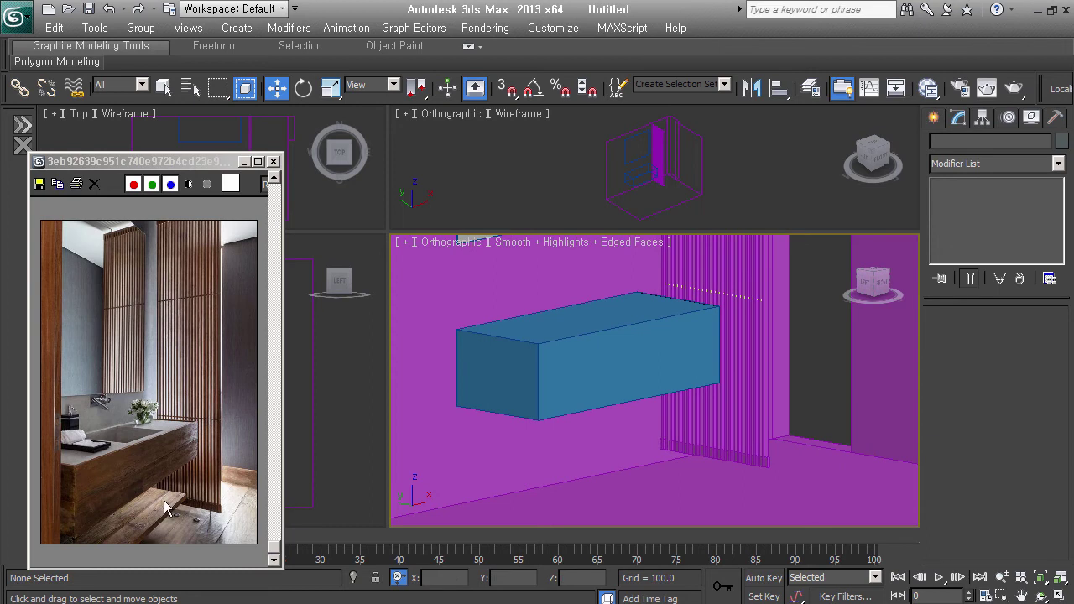
alt+middle_drag(679, 450, 713, 395)
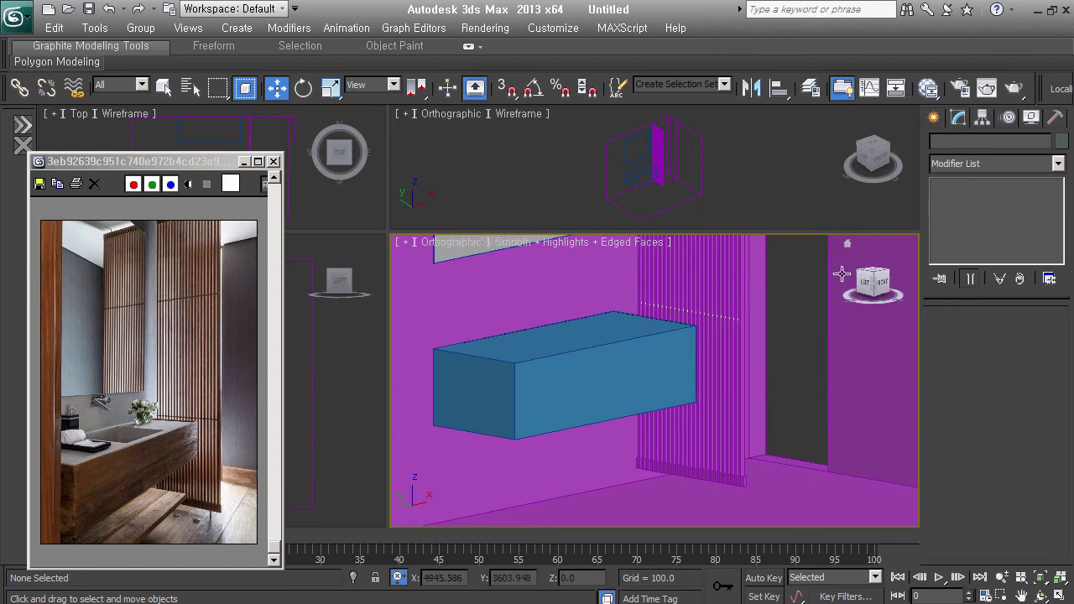
click(747, 352)
click(969, 225)
- Rotate the rail spline 90° upright using Angle Snap
right_click(682, 303)
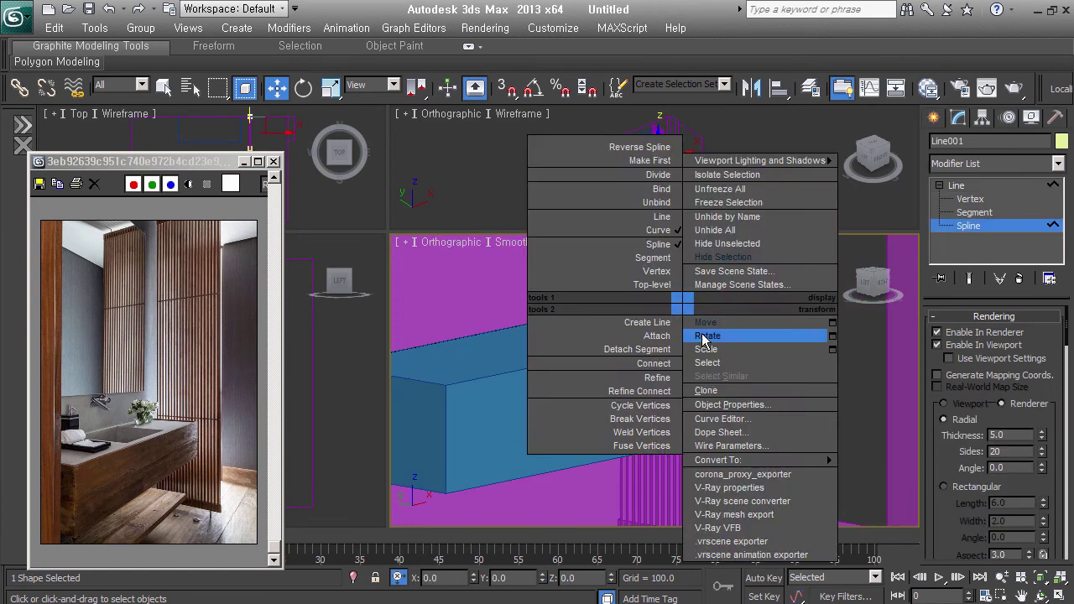
click(707, 336)
right_click(682, 304)
click(707, 335)
mouse_move(709, 290)
mouse_down()
mouse_move(719, 404)
mouse_move(724, 373)
mouse_up()
key(a)
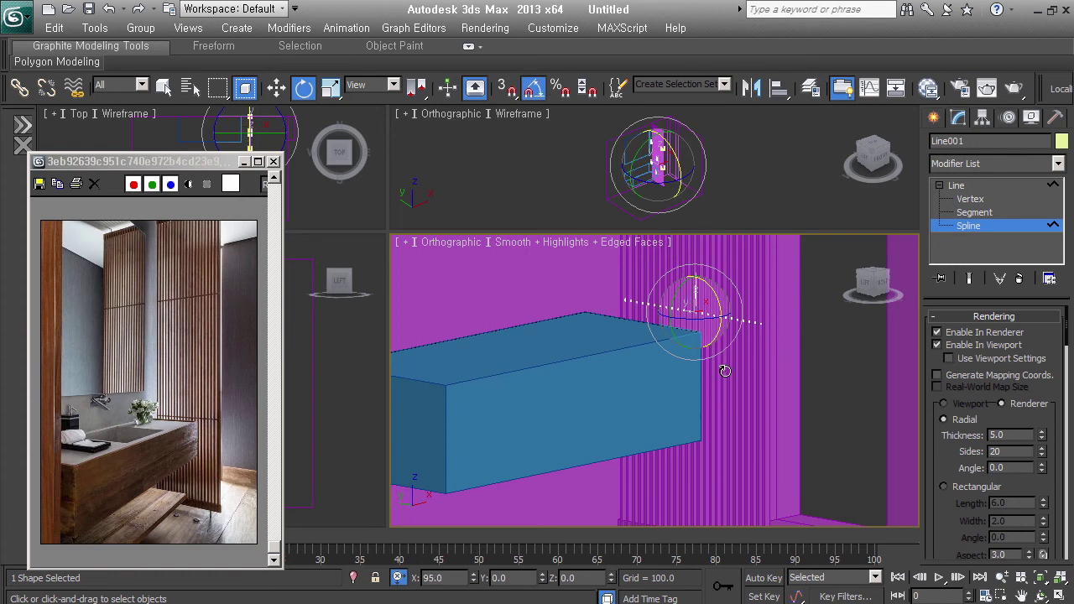
- Shift-drag a copy of the upright spline down below the slat panel
right_click(742, 322)
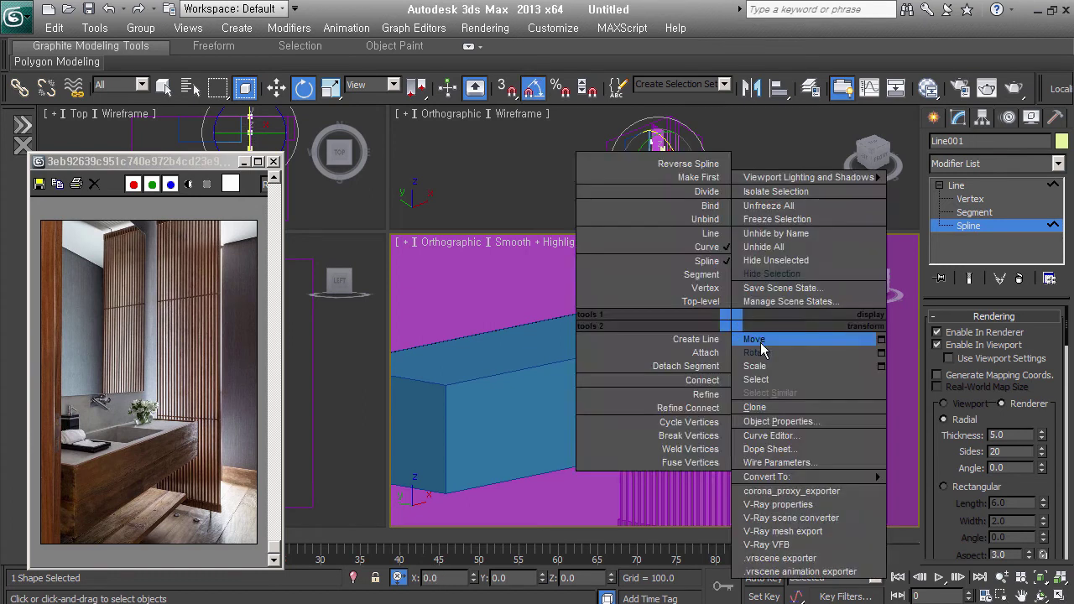
click(767, 341)
alt+middle_drag(707, 372, 675, 299)
drag(675, 299, 717, 425)
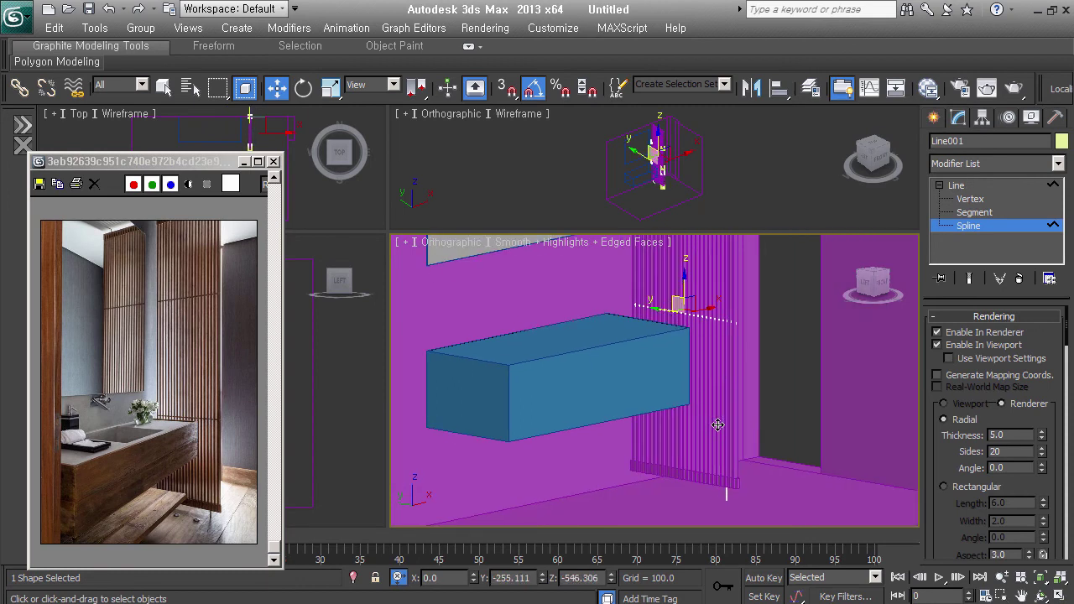
- At Vertex level, raise one vertex of the vertical post slightly
drag(717, 424, 755, 342)
key(1)
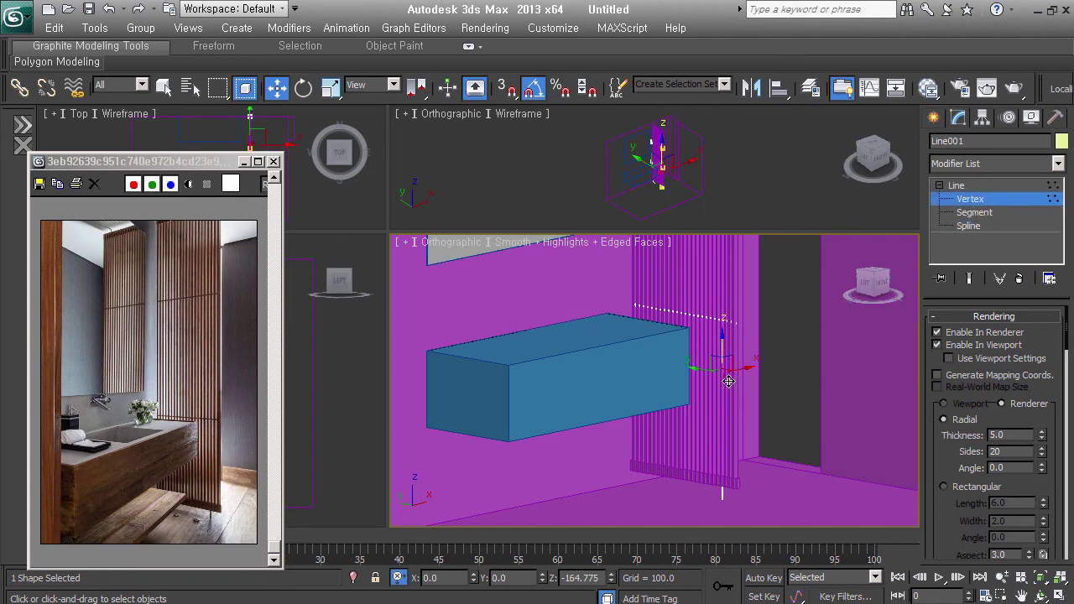
middle_drag(725, 491, 733, 391)
drag(697, 466, 730, 431)
alt+middle_drag(758, 390, 717, 427)
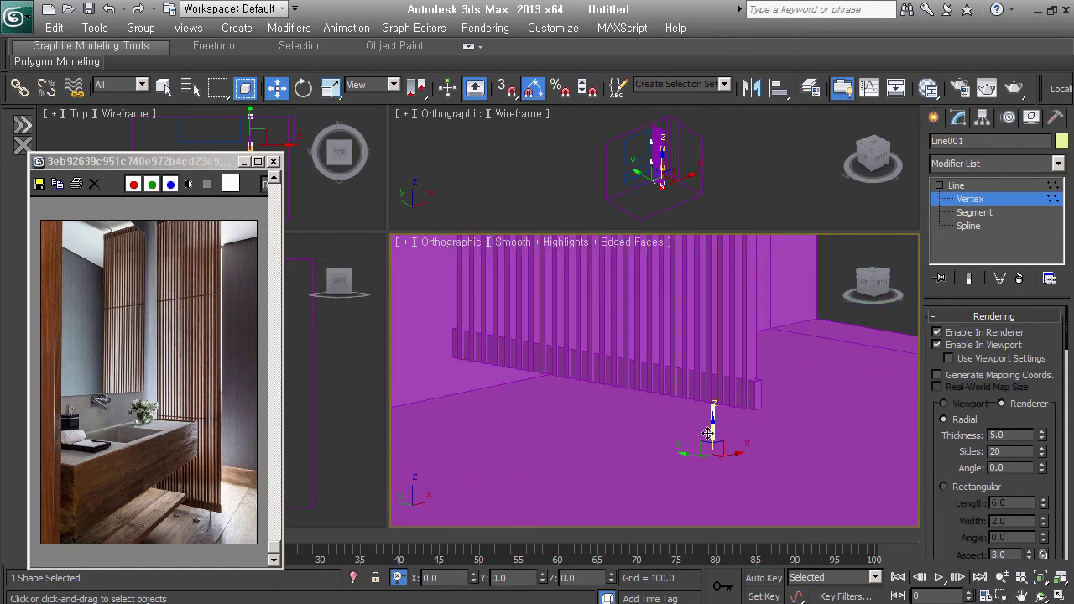
drag(708, 433, 713, 421)
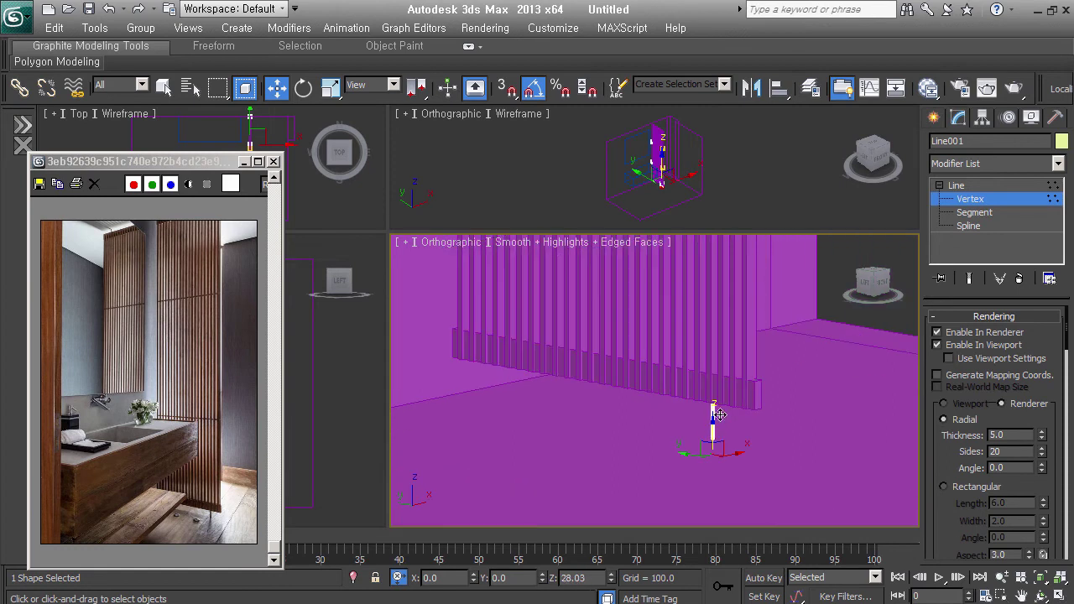
- At Spline level, Shift-drag a second post copy further left under the slats
click(993, 226)
drag(797, 362, 685, 509)
shift+drag(693, 413, 472, 391)
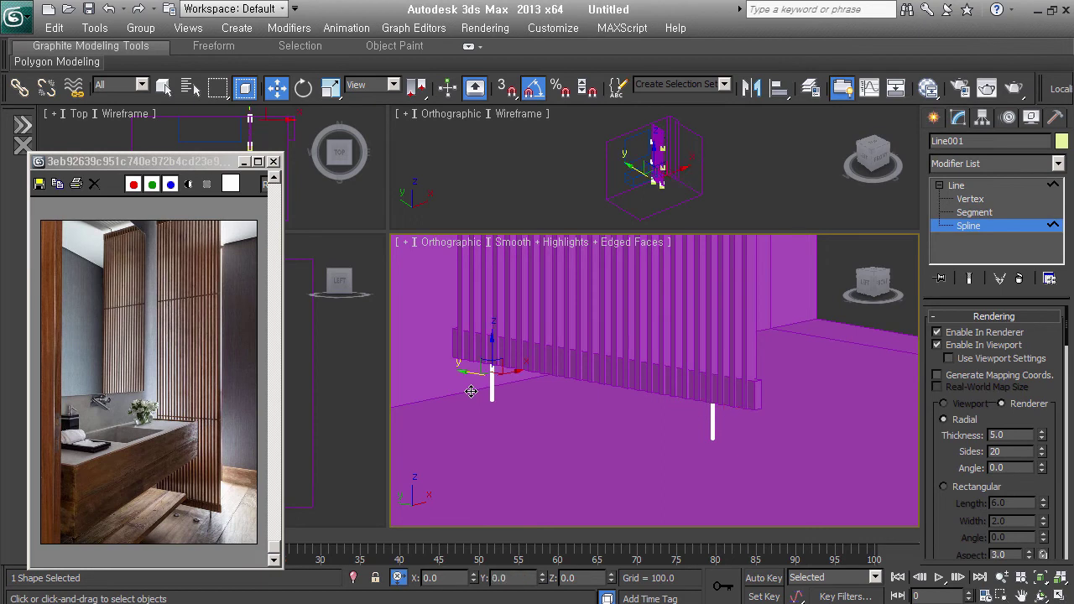
mouse_move(509, 409)
alt+middle_down()
mouse_move(567, 394)
mouse_move(534, 367)
mouse_move(530, 409)
alt+middle_up()
click(968, 226)
mouse_move(619, 455)
alt+middle_down()
mouse_move(611, 465)
mouse_move(613, 355)
mouse_move(651, 414)
alt+middle_up()
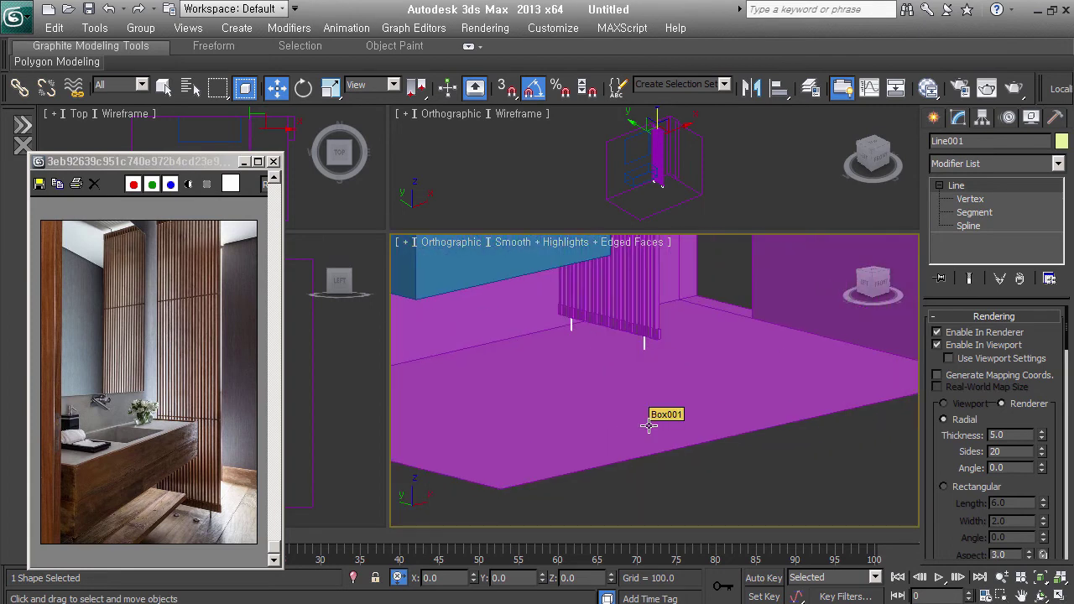
mouse_move(851, 299)
alt+middle_down()
mouse_move(783, 453)
mouse_move(697, 348)
mouse_move(705, 377)
alt+middle_up()
- Select both vertical posts and move them up above the top of the slats
click(968, 226)
drag(560, 457, 713, 541)
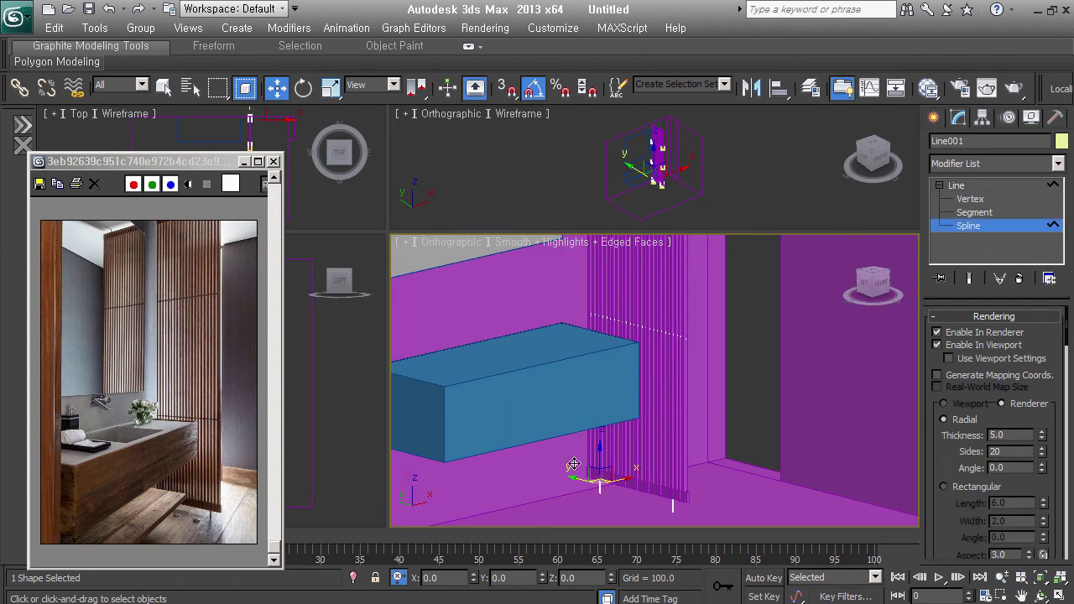
key(z)
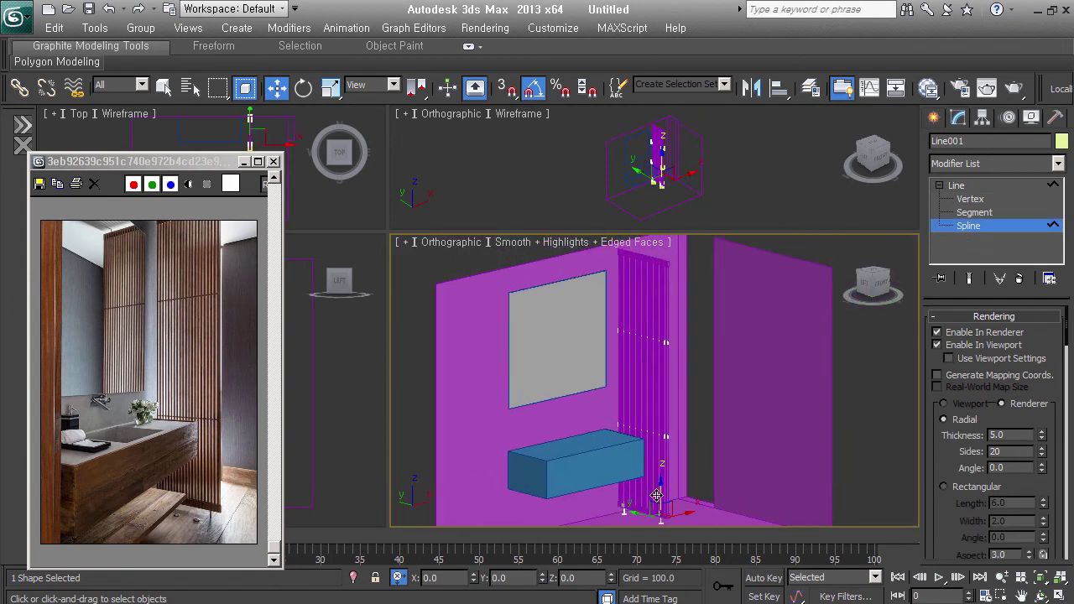
drag(661, 241, 663, 239)
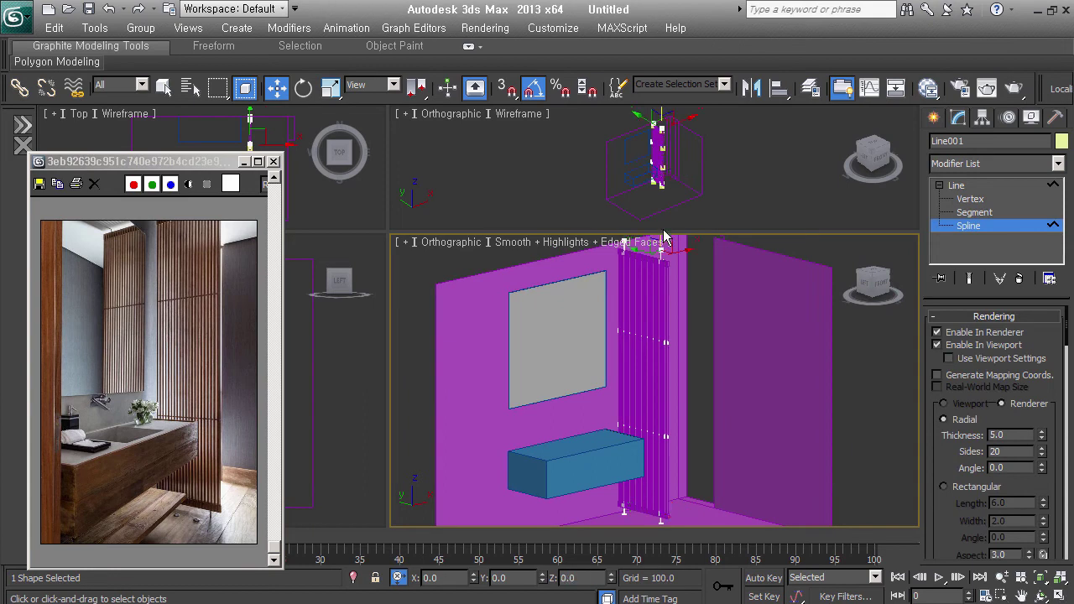
scroll(641, 266, up, 5)
alt+middle_drag(641, 360, 704, 411)
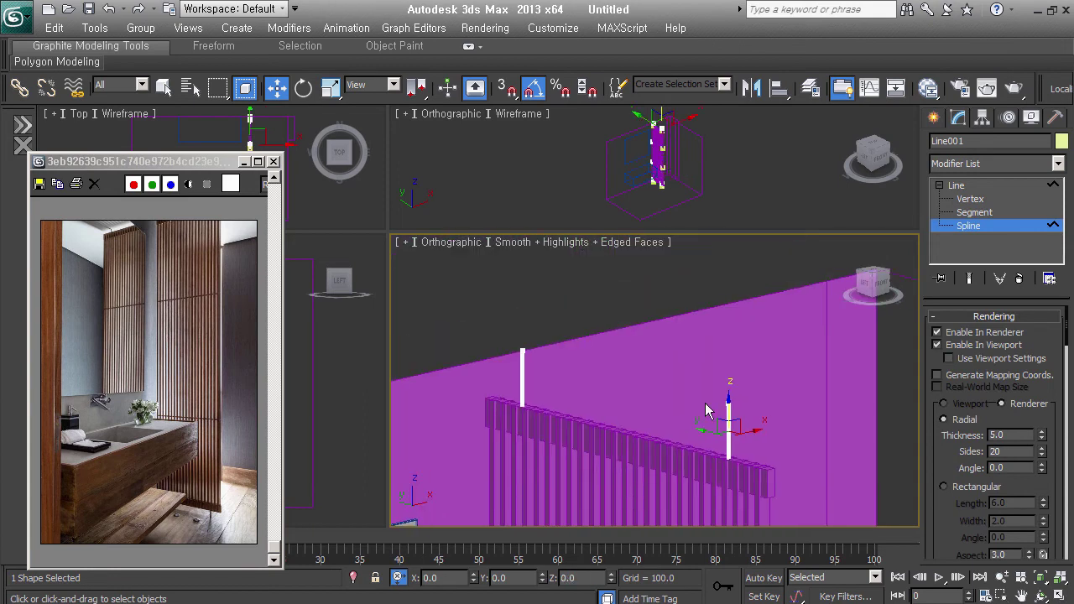
mouse_move(581, 369)
alt+middle_down()
mouse_move(601, 350)
mouse_move(577, 379)
mouse_move(587, 382)
alt+middle_up()
- Browse the Create panel's shape options while turning the view to face the wall
click(1006, 230)
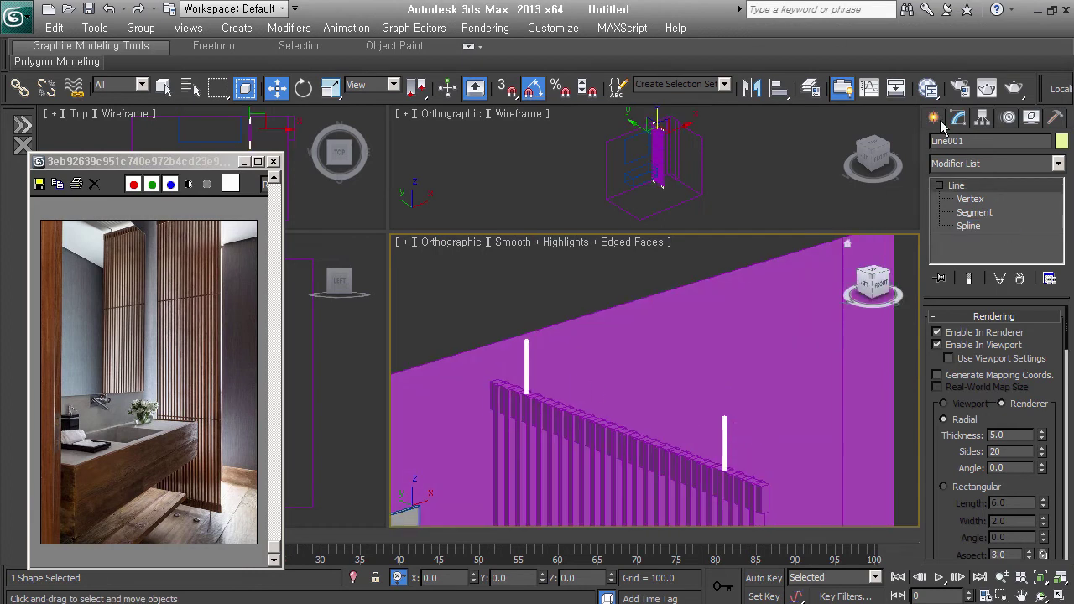
click(933, 117)
mouse_move(780, 335)
alt+middle_down()
mouse_move(696, 367)
mouse_move(703, 447)
alt+middle_up()
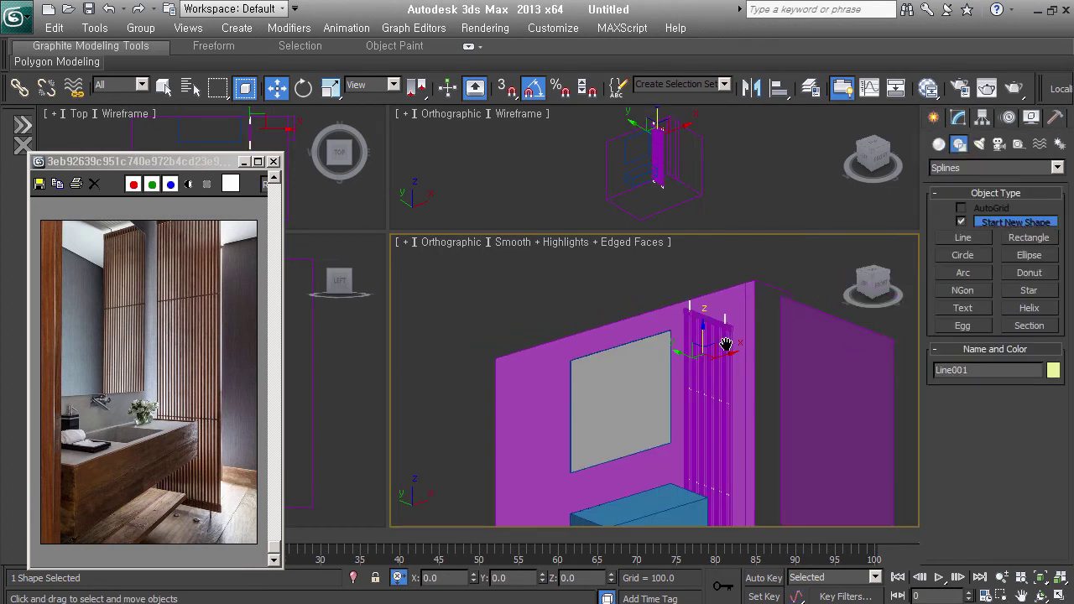
alt+middle_drag(719, 341, 690, 360)
scroll(688, 360, down, 2)
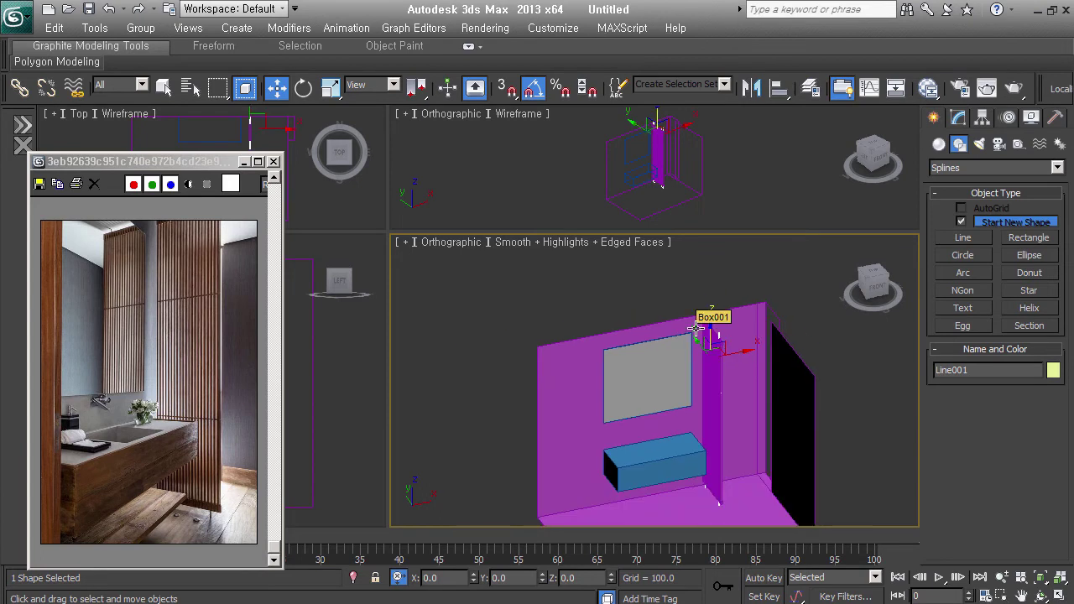
mouse_move(872, 285)
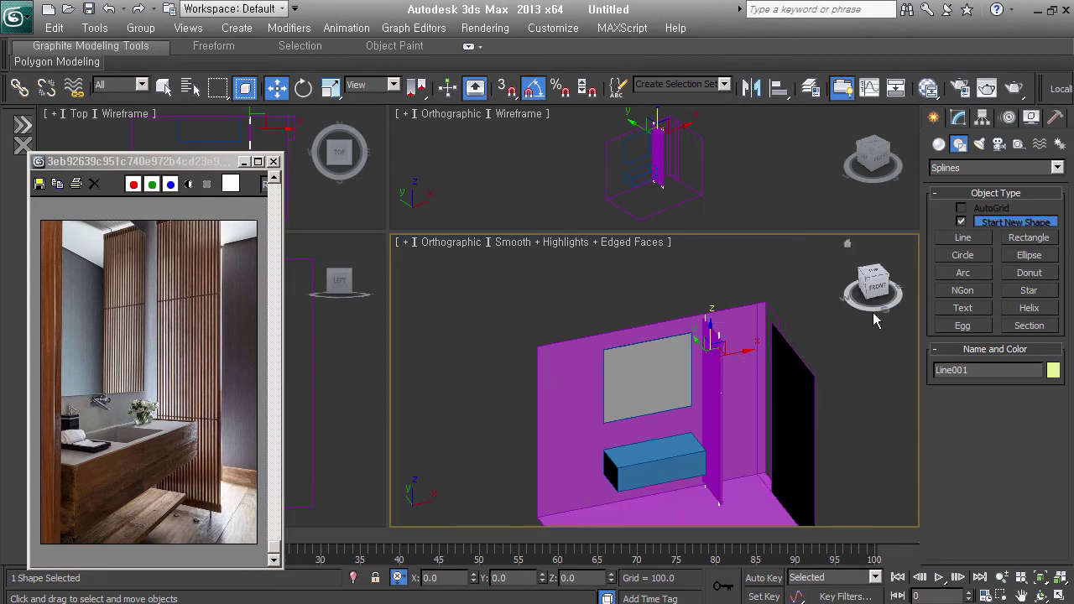
- Add a Material modifier with Material ID 1 to Line001 from the Modifier List
click(964, 119)
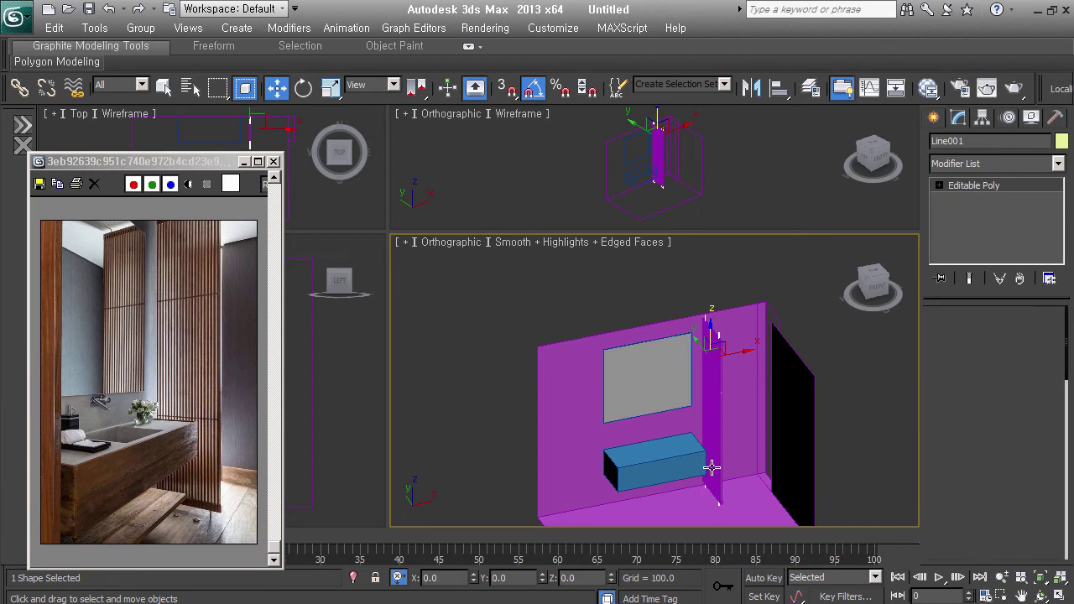
click(1008, 161)
scroll(975, 366, down, 5)
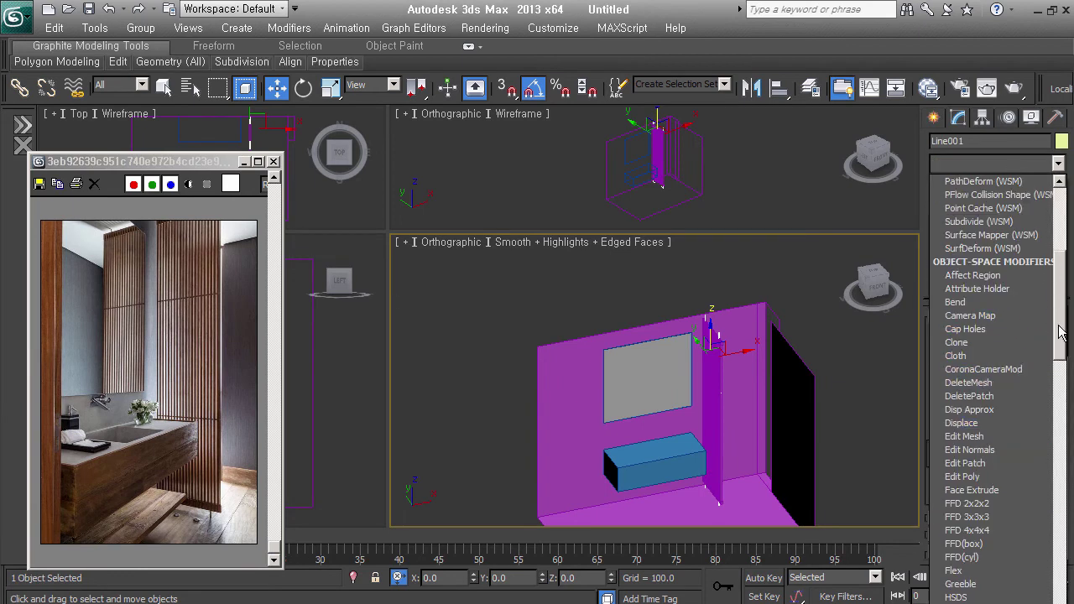
scroll(976, 367, down, 6)
scroll(975, 367, down, 5)
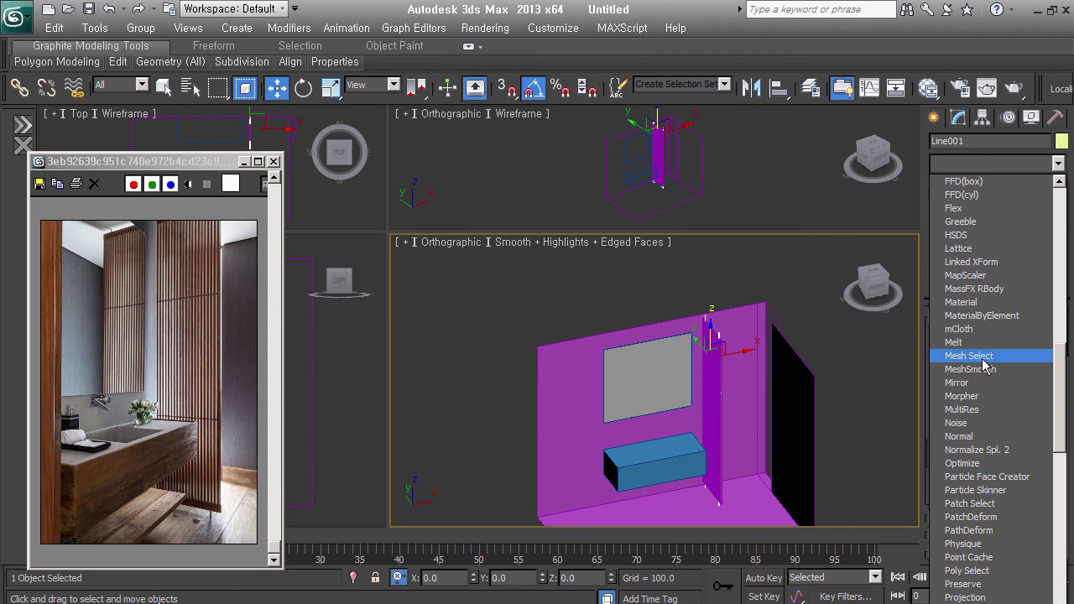
click(981, 303)
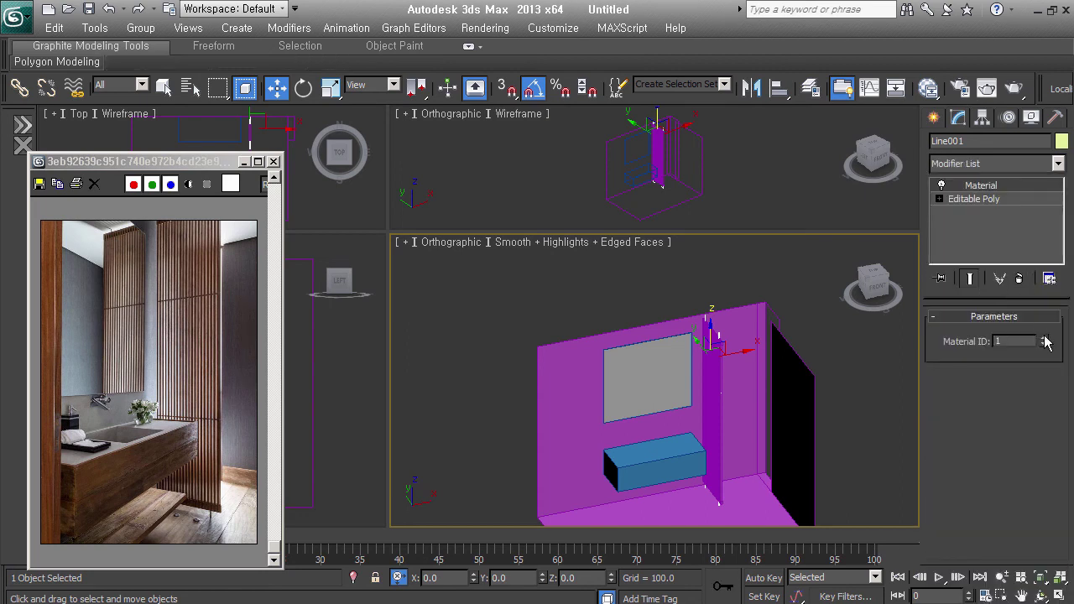
- Select the vertical shell panel together with the slat panel
click(714, 409)
alt+middle_drag(715, 409, 745, 417)
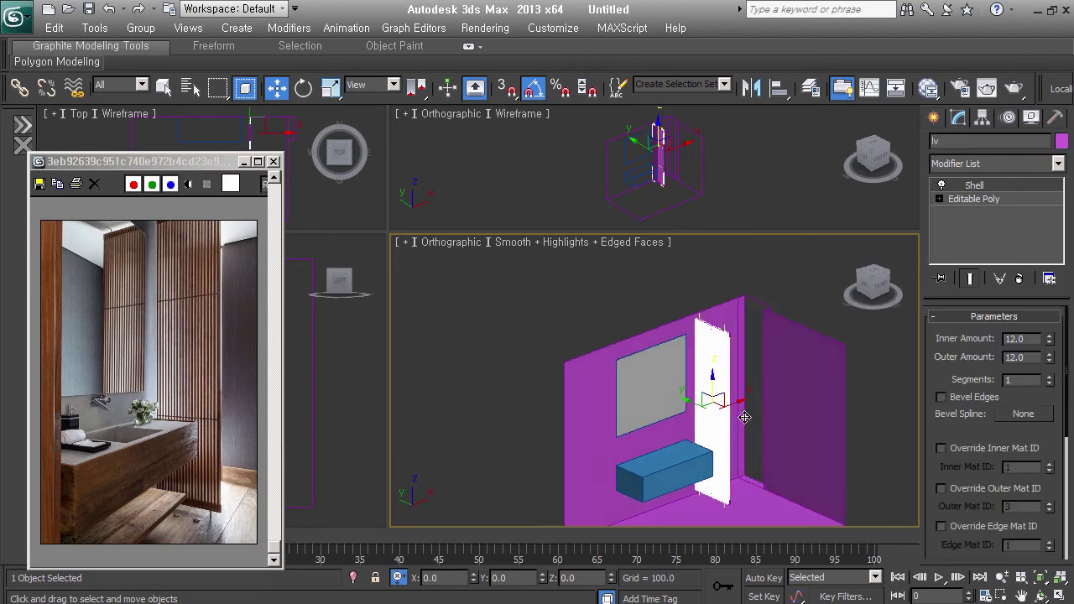
scroll(727, 327, up, 5)
ctrl+click(738, 361)
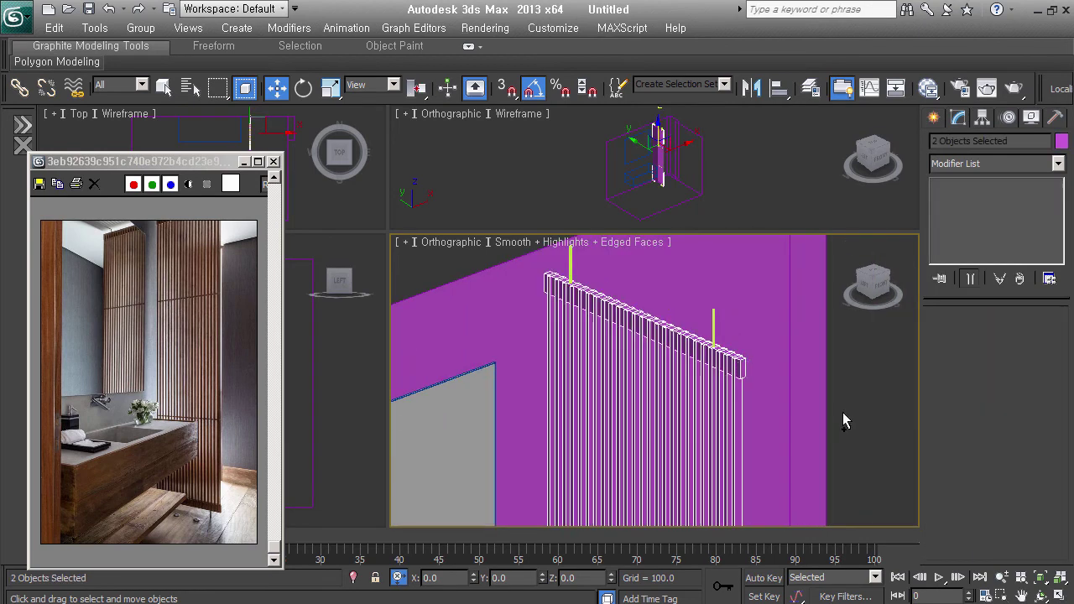
click(977, 163)
drag(1059, 248, 1059, 411)
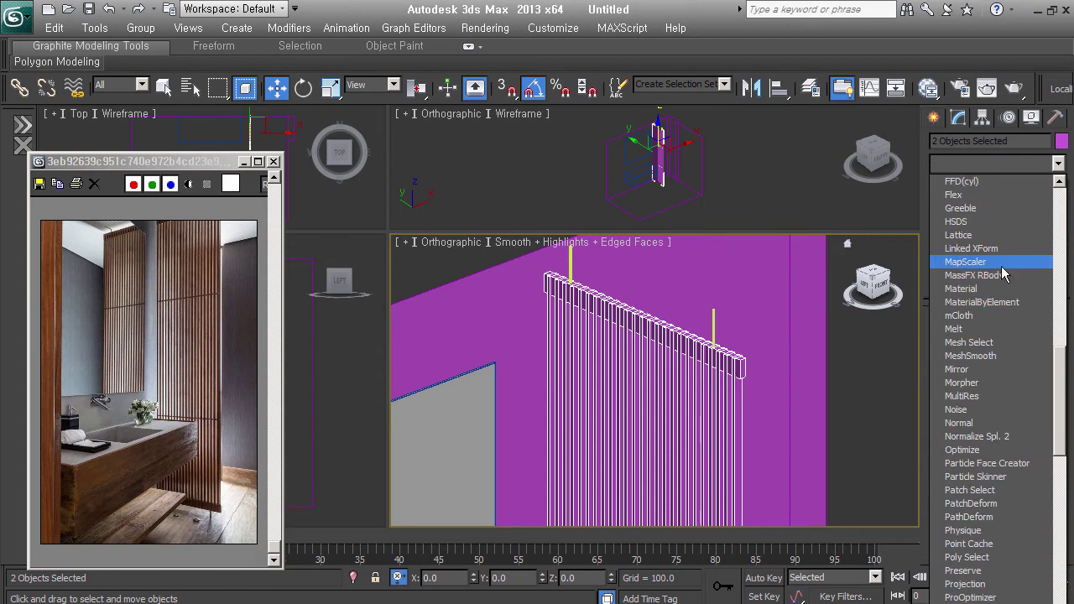
click(1000, 289)
key(ctrl+z)
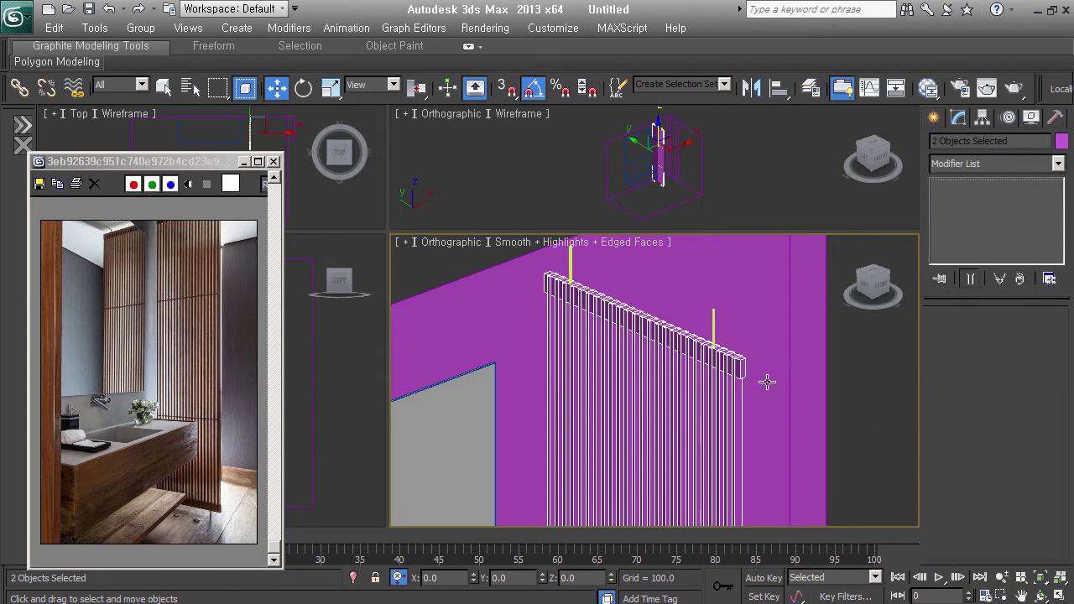
scroll(726, 405, down, 5)
middle_drag(726, 405, 737, 343)
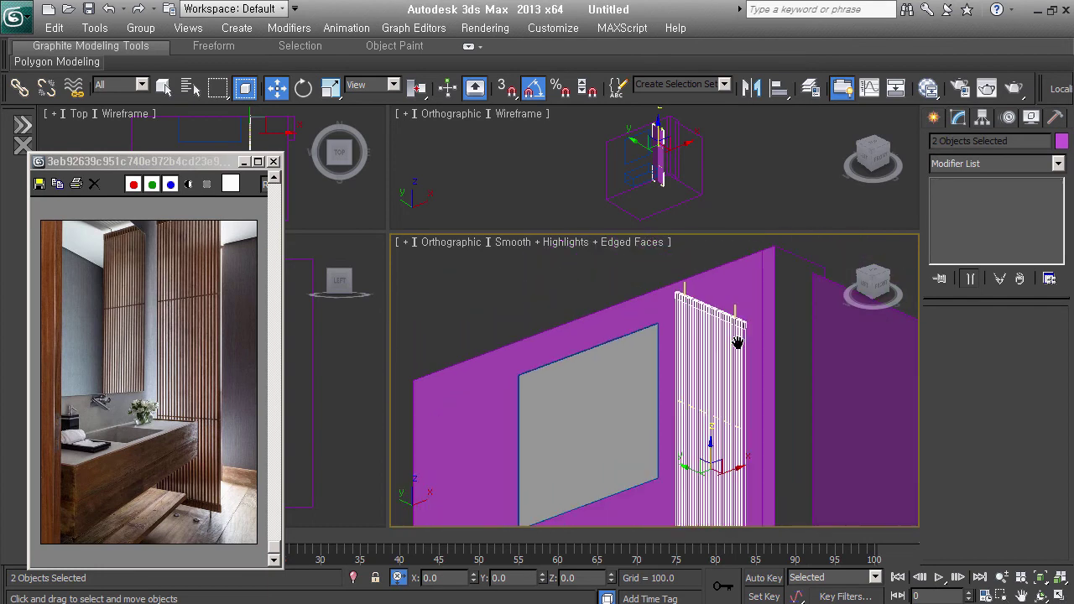
middle_drag(735, 419, 735, 366)
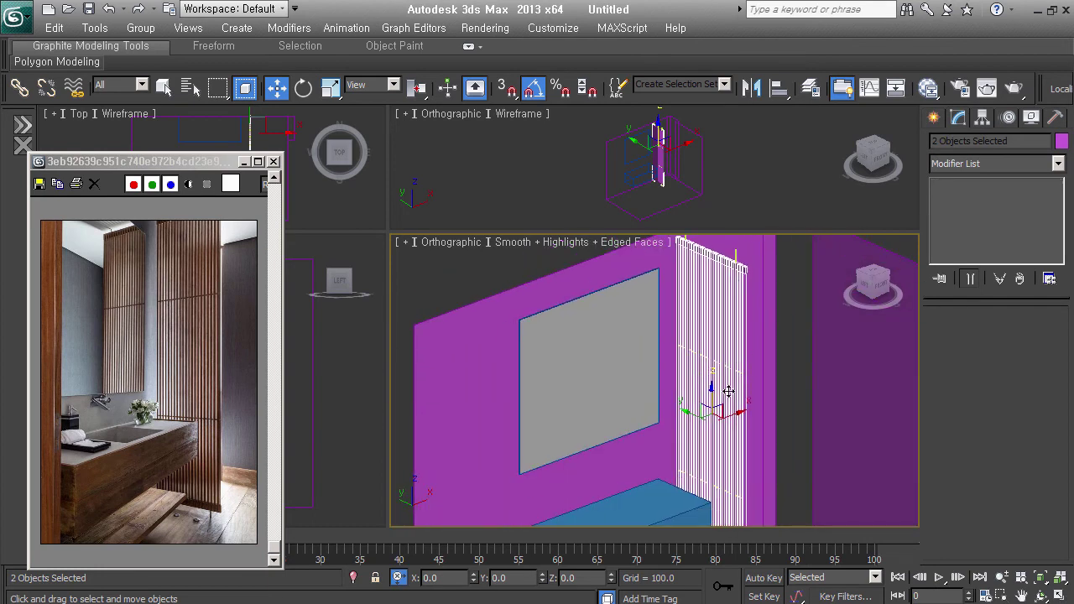
click(729, 391)
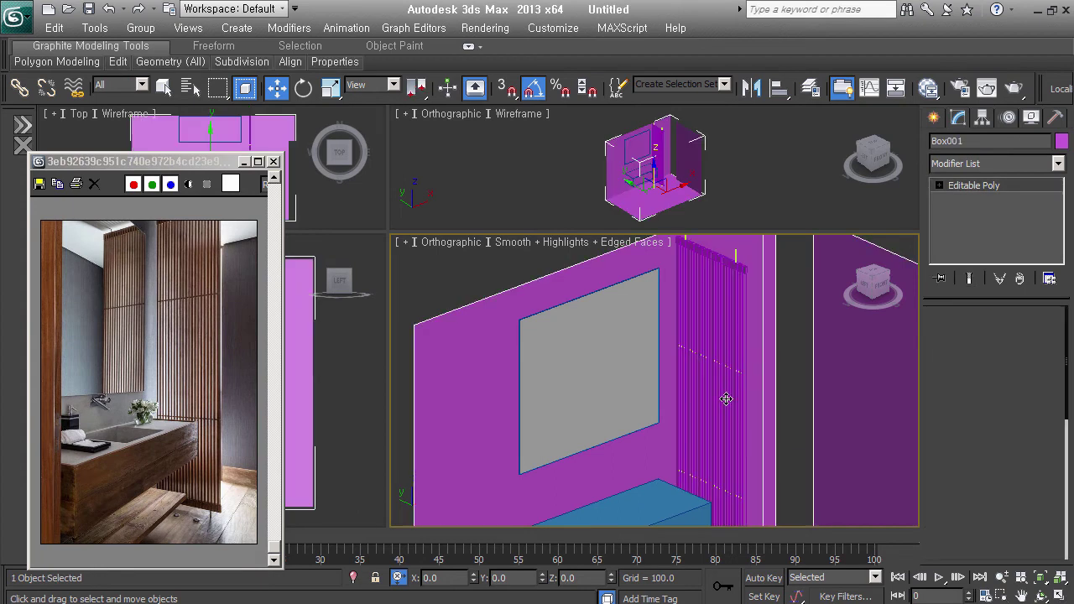
click(725, 398)
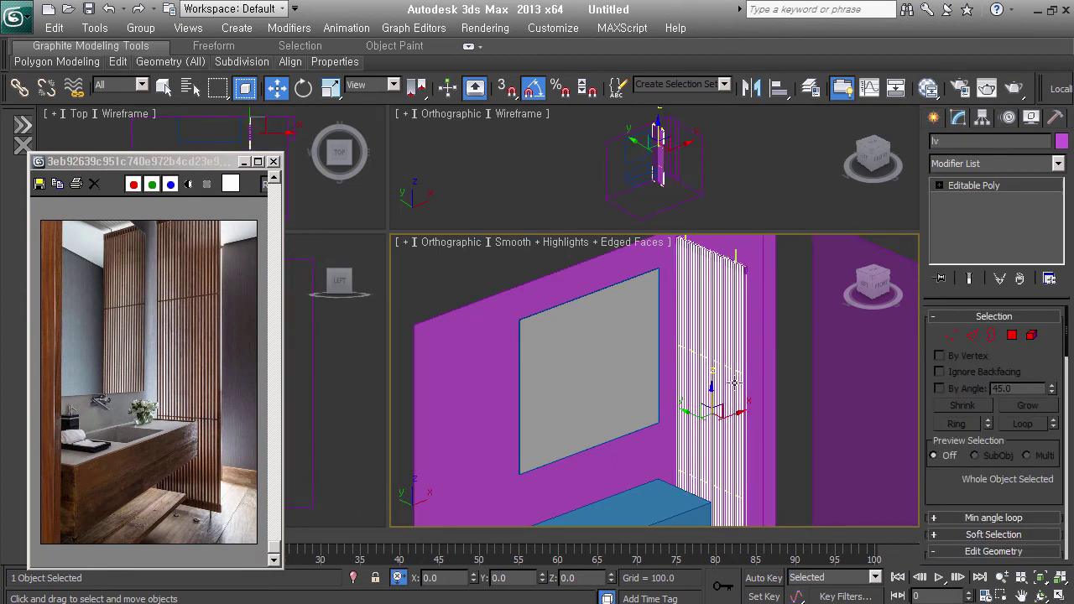
- Add a Box UVW Map modifier to the blinds with Length, Width and Height 1500
key(Return)
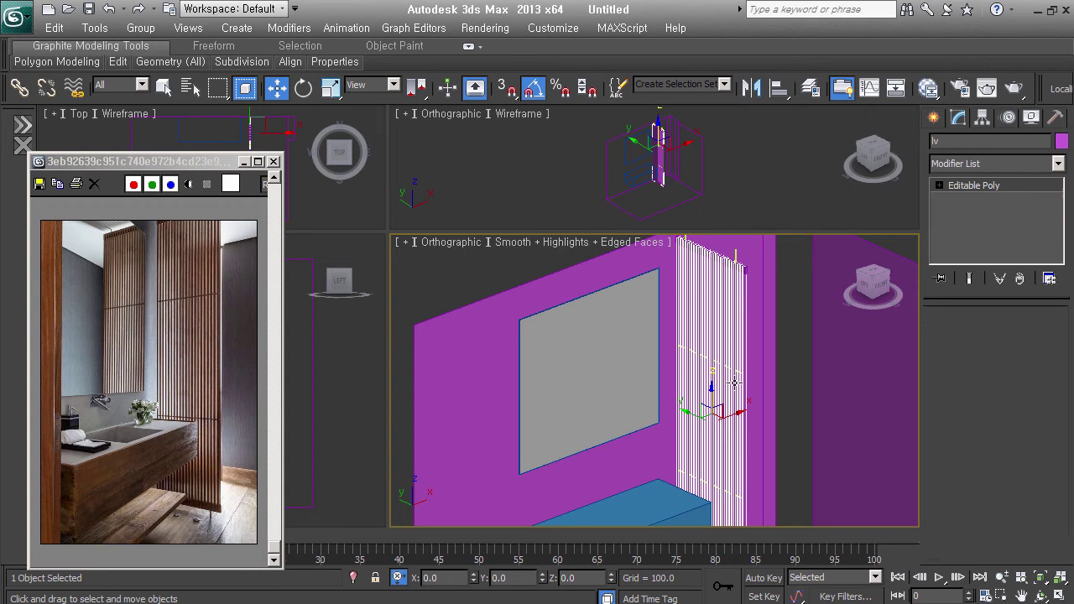
click(966, 413)
double_click(989, 462)
text(1500)
key(Tab)
text(1)
key(Tab)
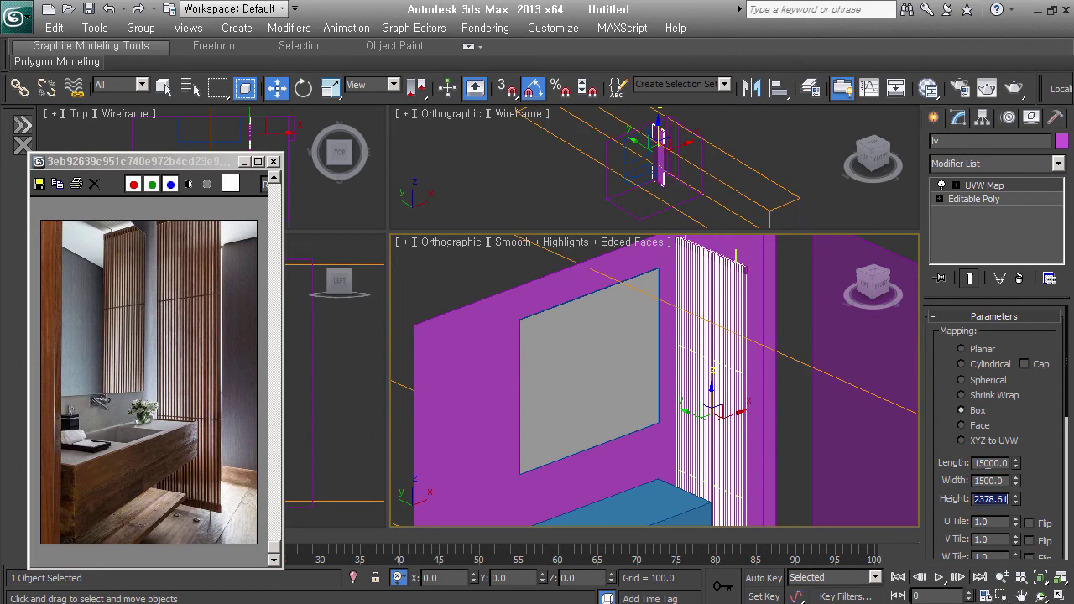
double_click(988, 462)
text(15)
key(Tab)
text(15)
key(Tab)
text(1)
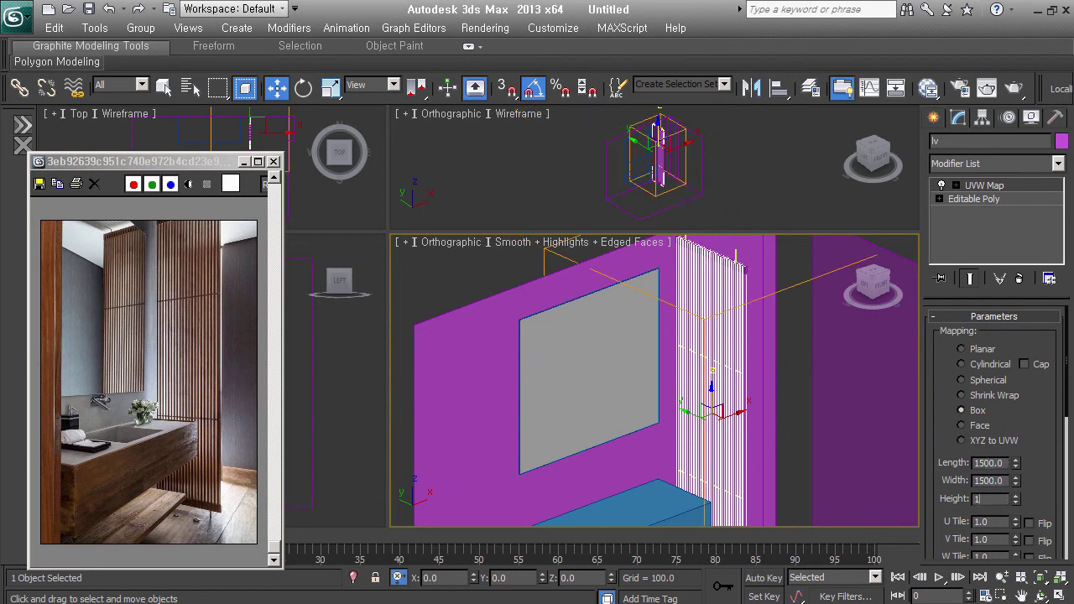
key(Return)
- Select the three thin slat objects on the wall panel
mouse_move(792, 464)
alt+middle_down()
mouse_move(691, 386)
mouse_move(762, 345)
mouse_move(721, 372)
alt+middle_up()
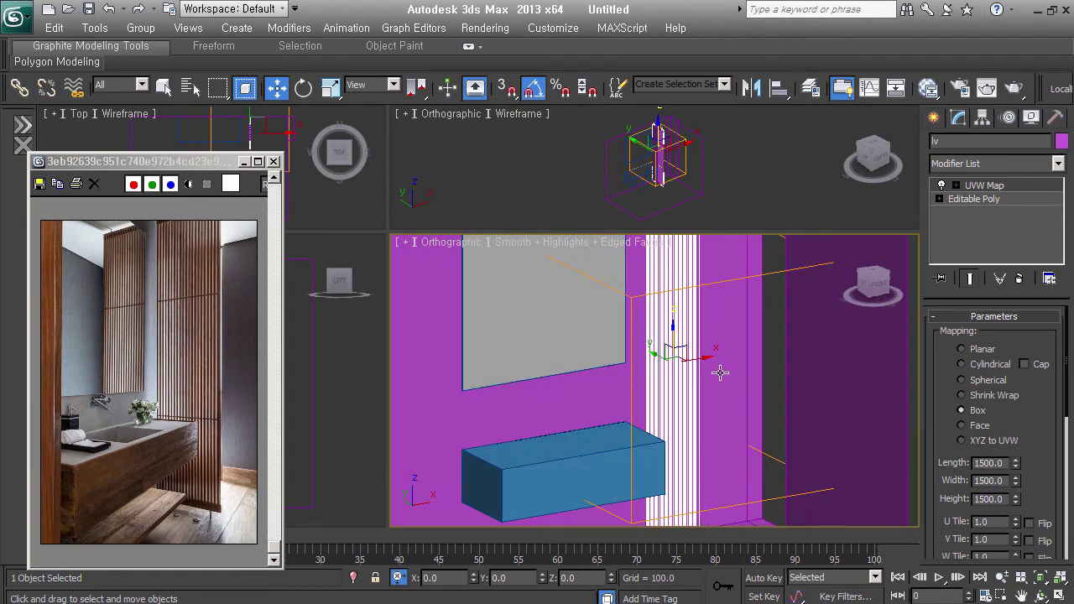
scroll(1031, 486, down, 5)
scroll(1031, 487, down, 1)
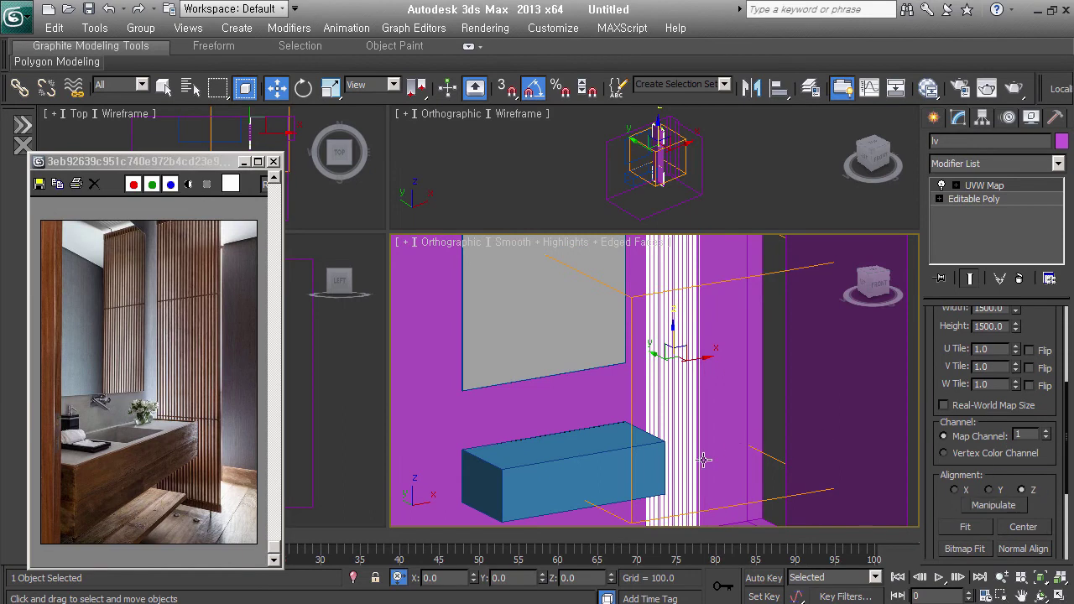
scroll(695, 411, up, 3)
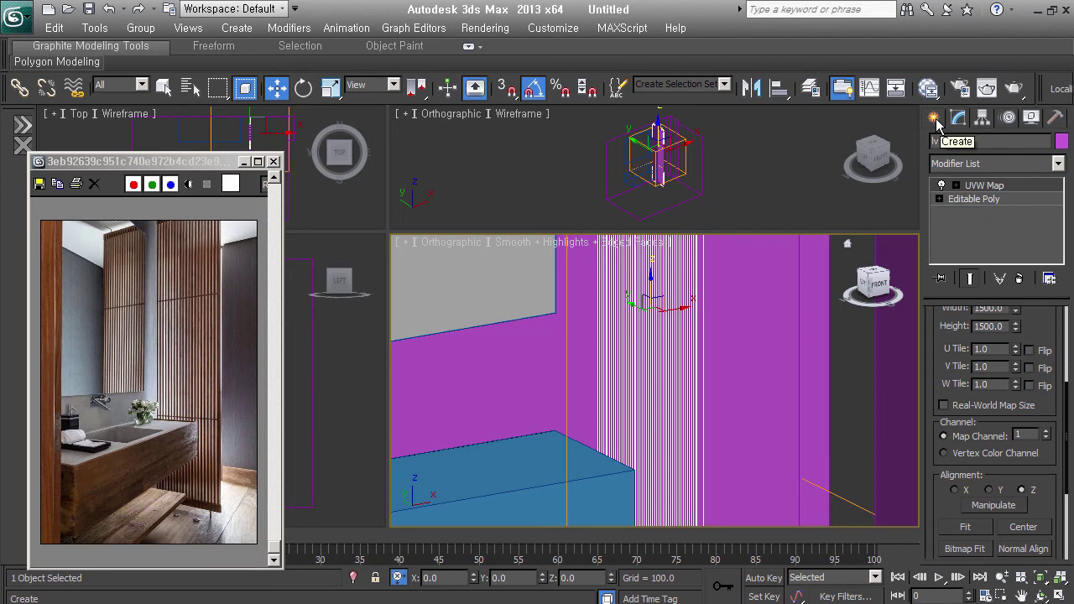
alt+middle_drag(762, 431, 709, 393)
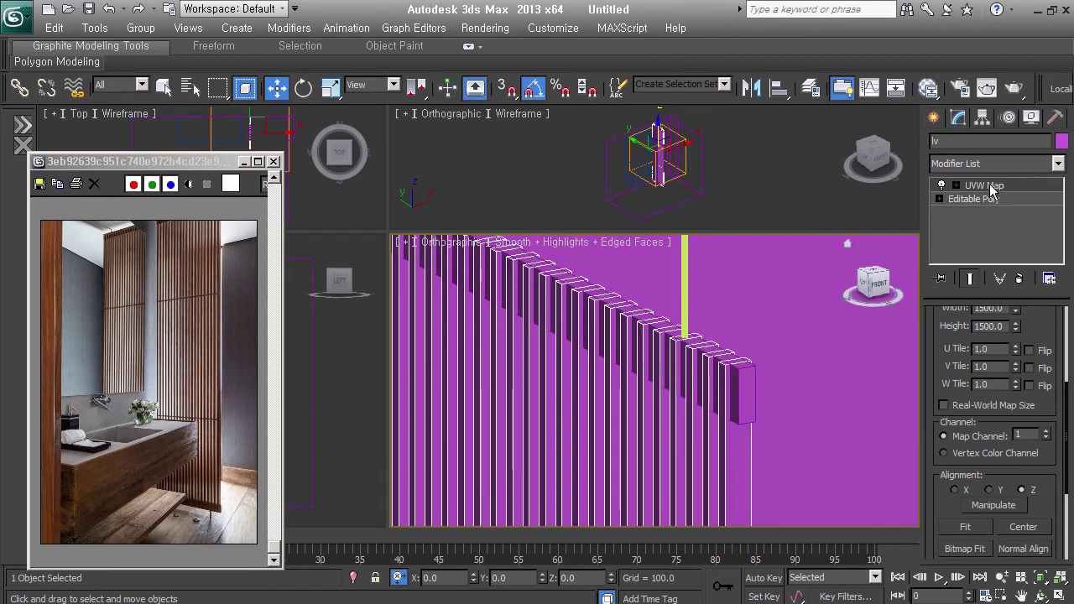
click(746, 381)
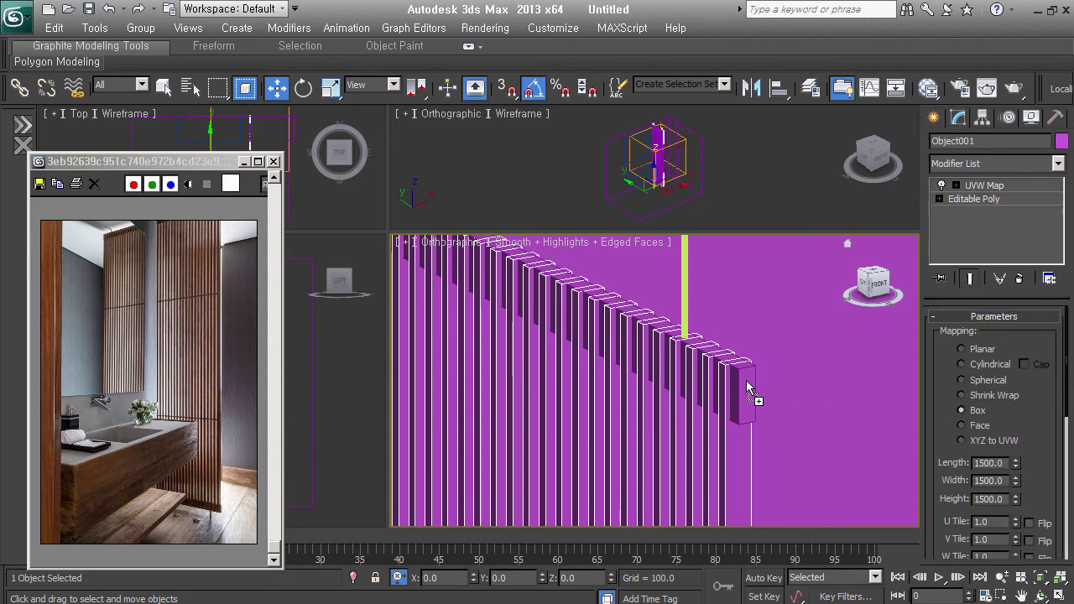
drag(1025, 426, 1039, 243)
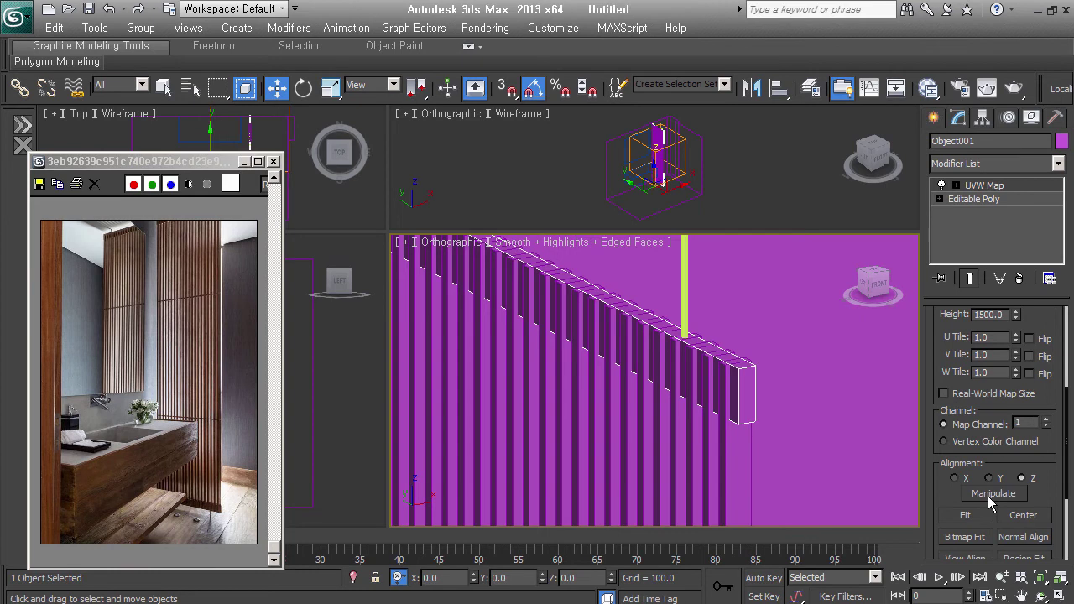
mouse_move(702, 424)
alt+middle_down()
mouse_move(707, 401)
mouse_move(681, 353)
alt+middle_up()
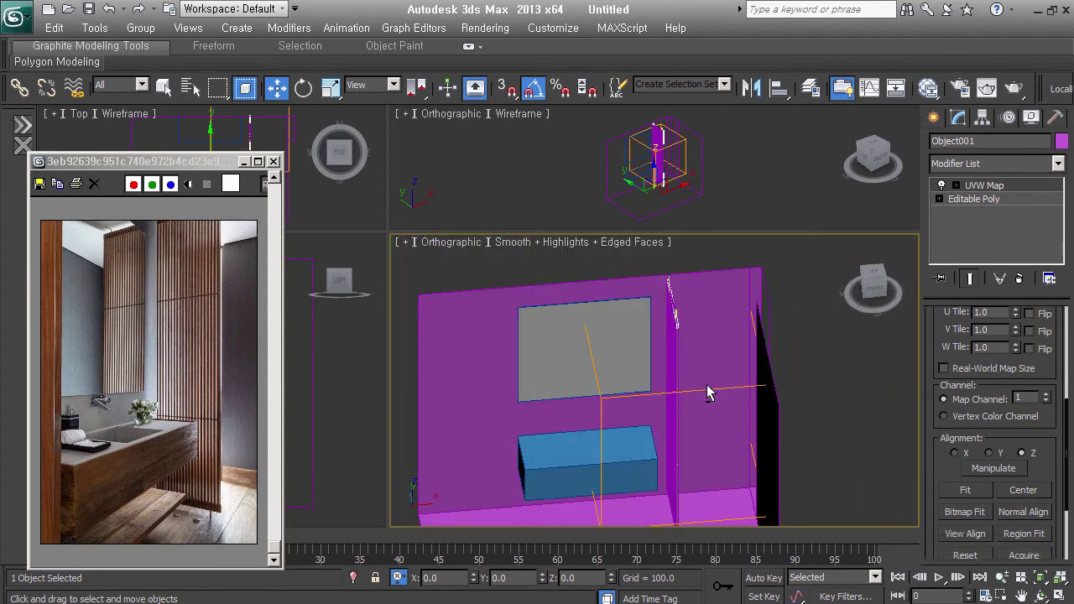
drag(663, 270, 706, 537)
mouse_move(698, 466)
middle_down()
mouse_move(701, 403)
mouse_move(702, 415)
middle_up()
- Group the three selected slats under the name louver
key(ctrl+g)
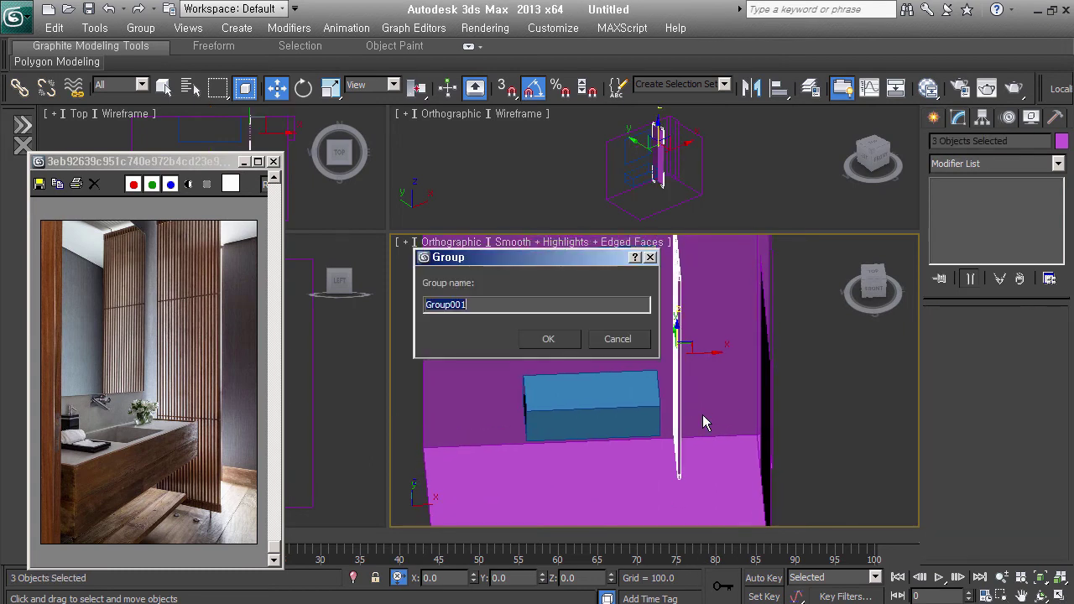
text(louver)
key(Return)
- Select the blue bench box Box002 and centre it in the view
alt+middle_drag(710, 375, 642, 385)
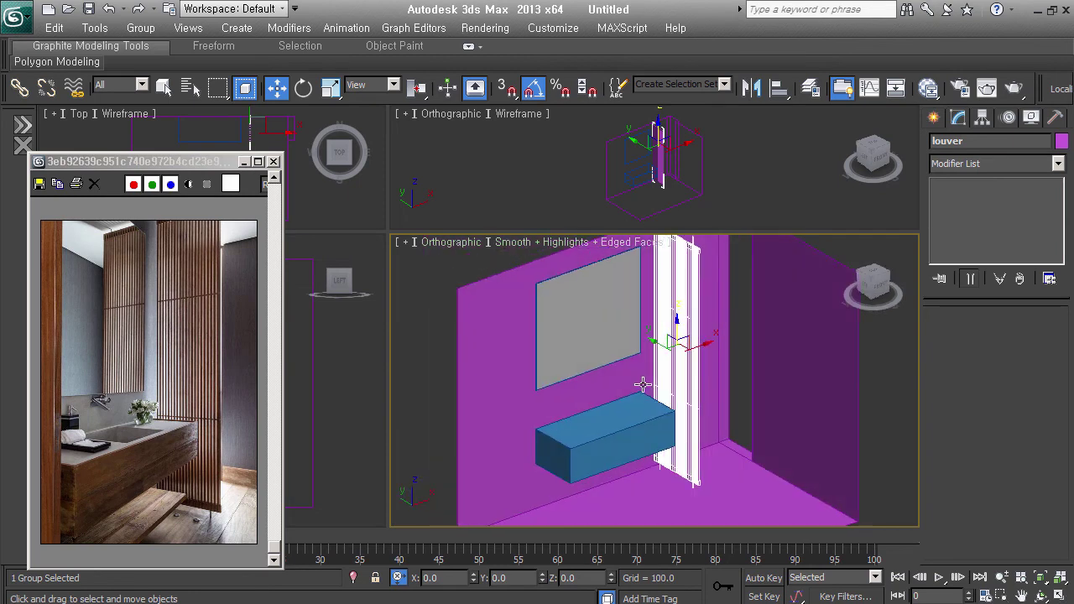
click(627, 434)
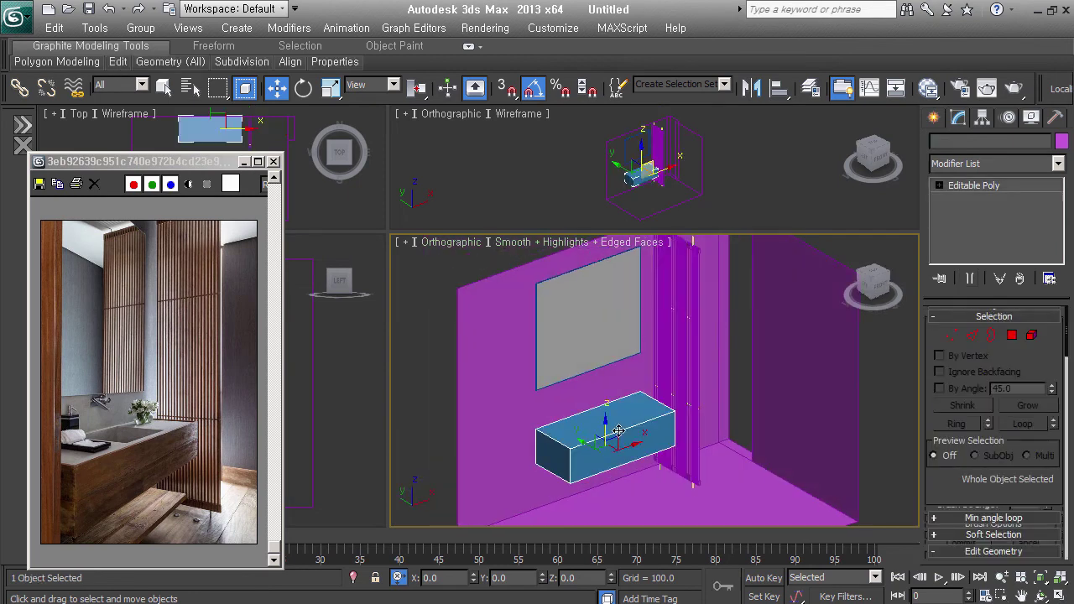
scroll(630, 426, up, 2)
scroll(630, 423, up, 2)
middle_drag(630, 424, 689, 411)
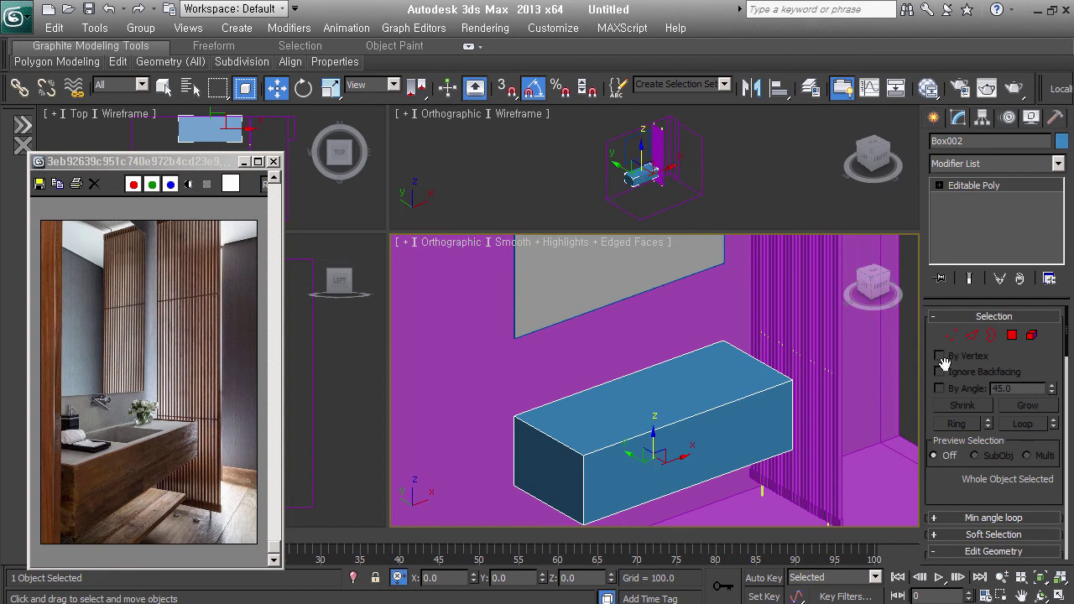
- In Polygon mode, select the box's front face and both end faces
click(1011, 334)
drag(556, 459, 647, 467)
alt+middle_drag(646, 468, 791, 511)
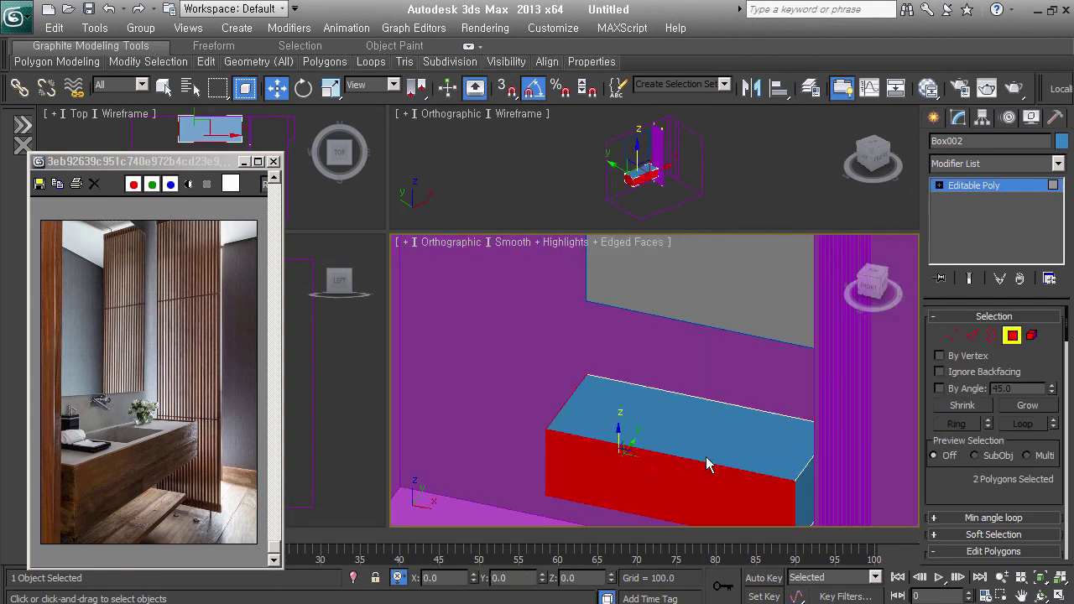
ctrl+click(789, 509)
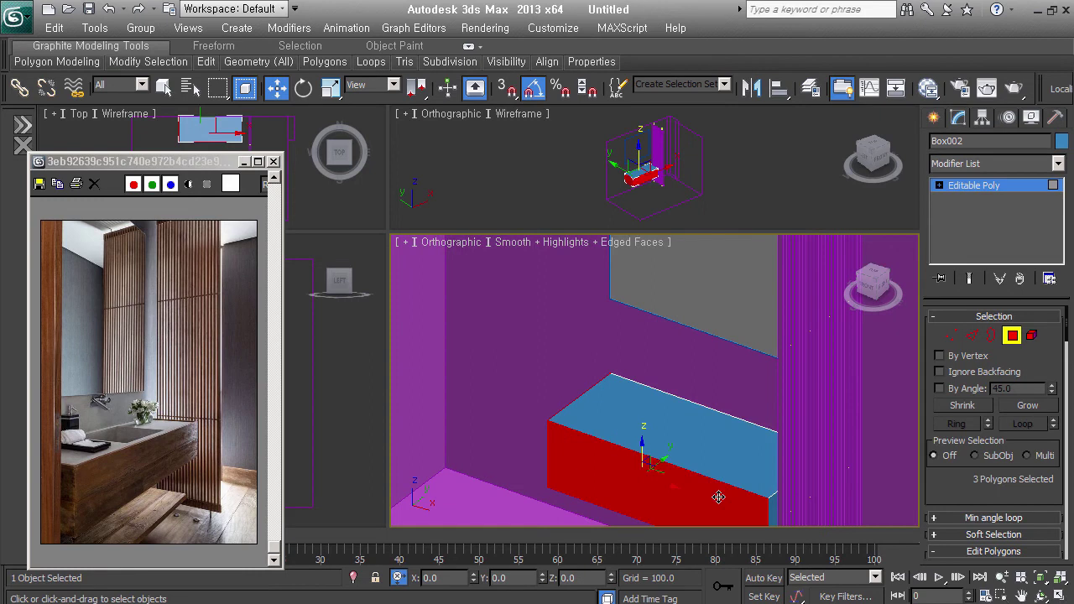
click(766, 504)
alt+middle_drag(772, 504, 730, 384)
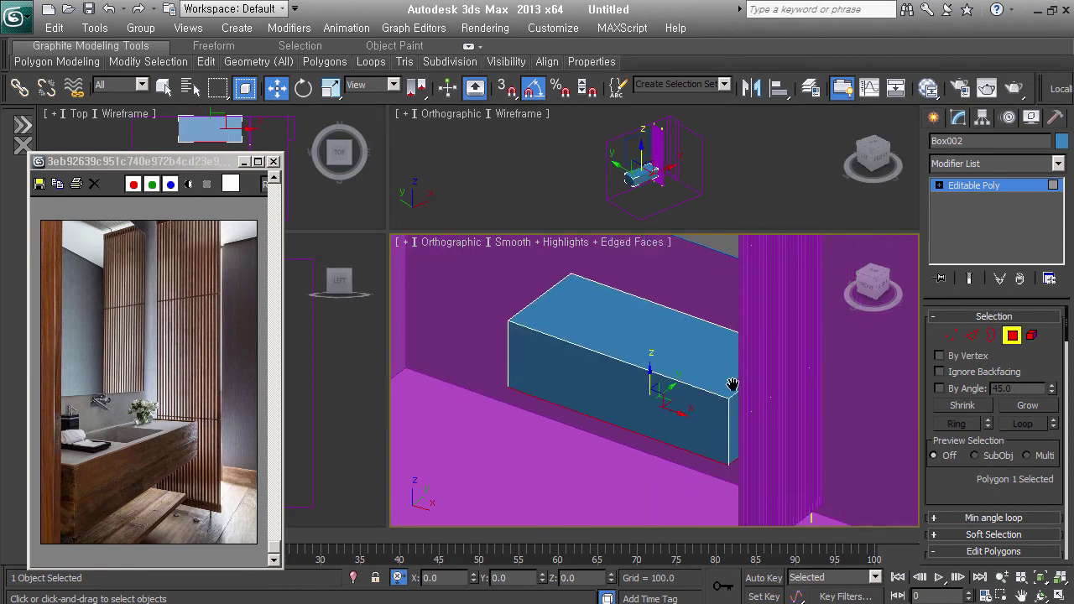
click(973, 372)
click(728, 402)
ctrl+click(672, 402)
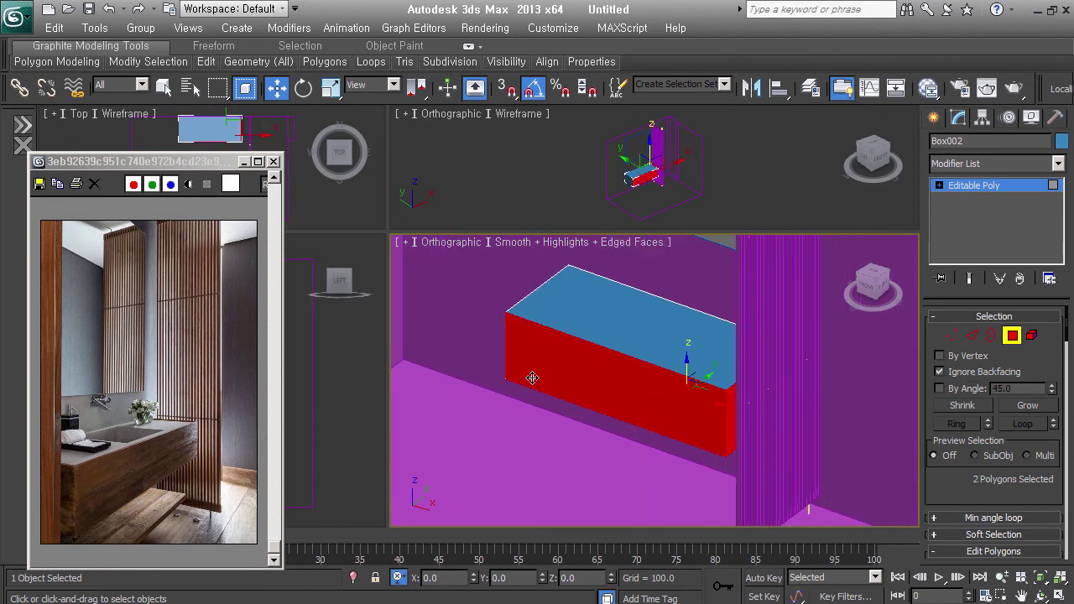
alt+middle_drag(672, 402, 722, 394)
ctrl+click(555, 465)
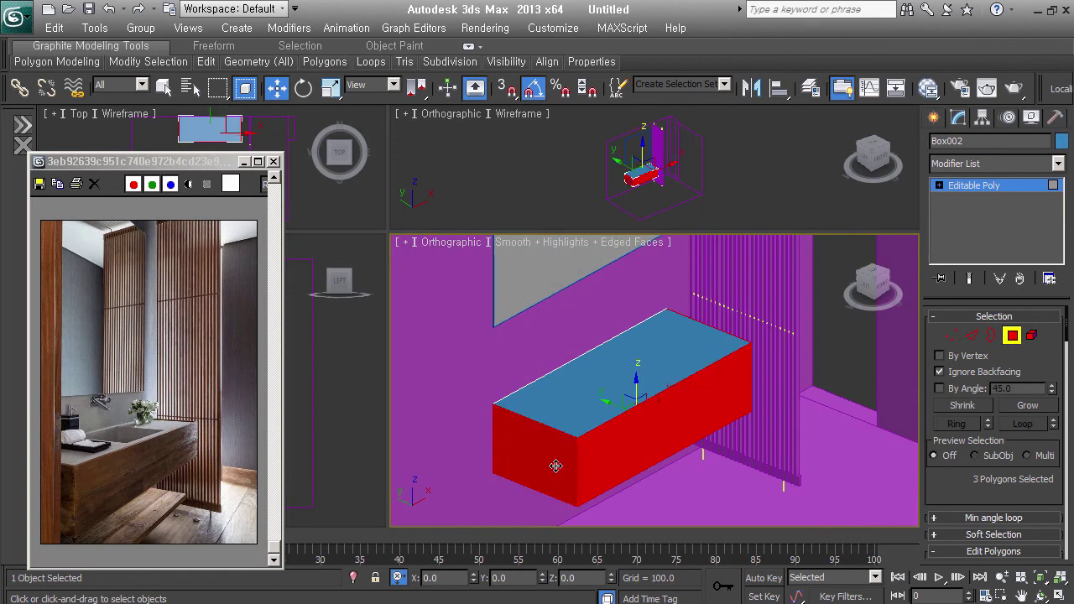
middle_drag(559, 473, 582, 454)
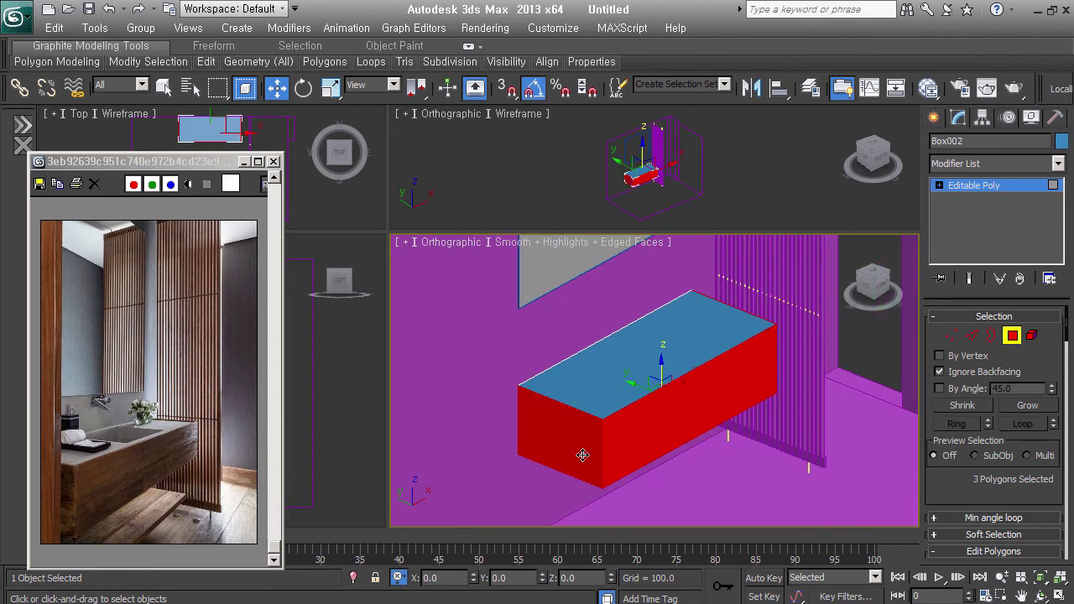
- Detach the three faces as a clone named Object002, then select it at object level
key(alt+d)
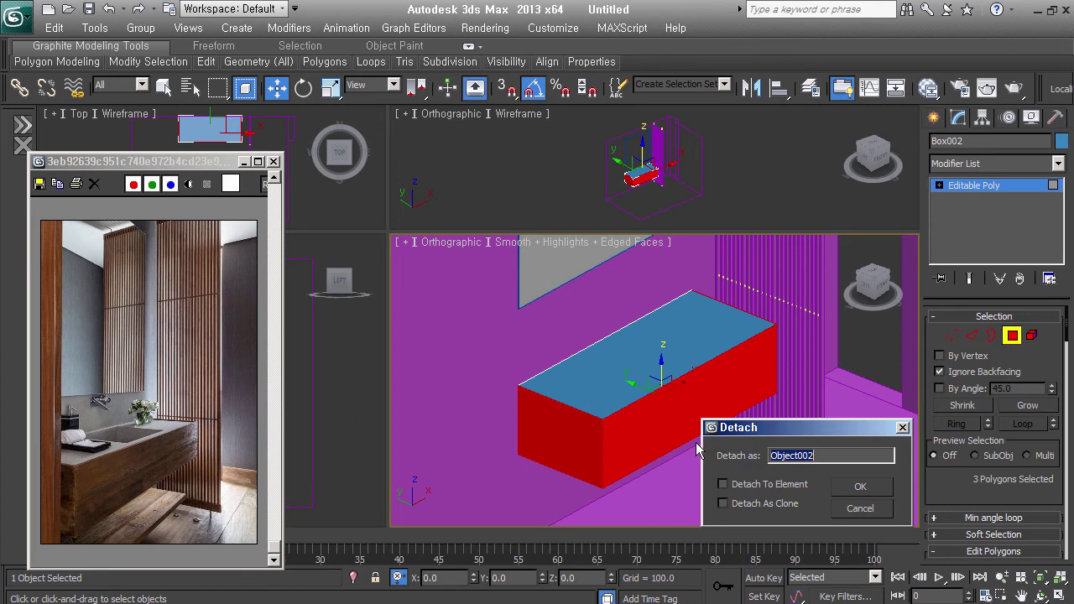
click(754, 507)
drag(816, 425, 815, 332)
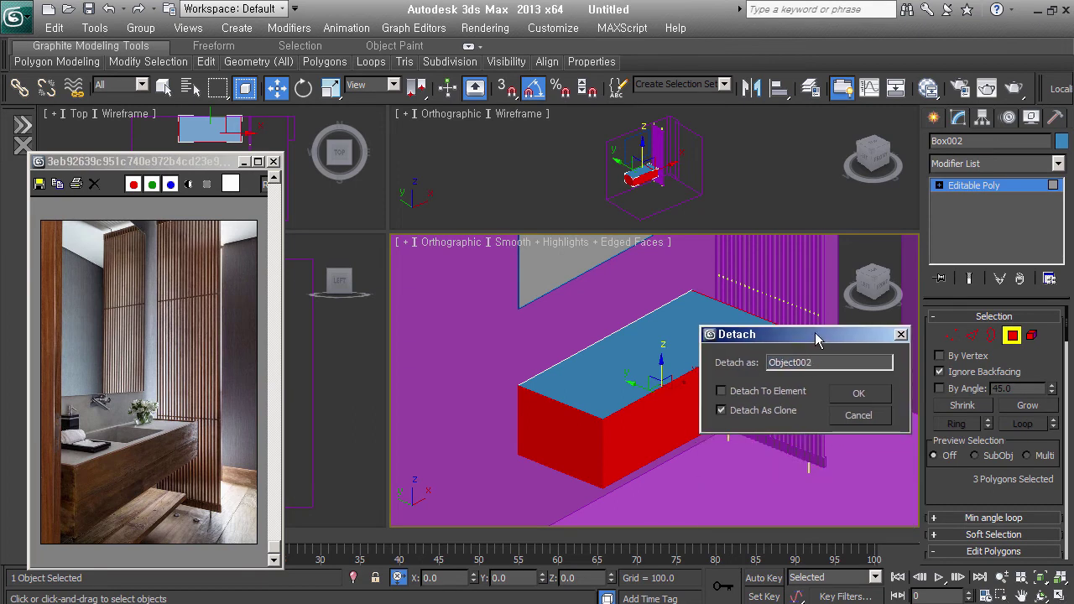
click(873, 395)
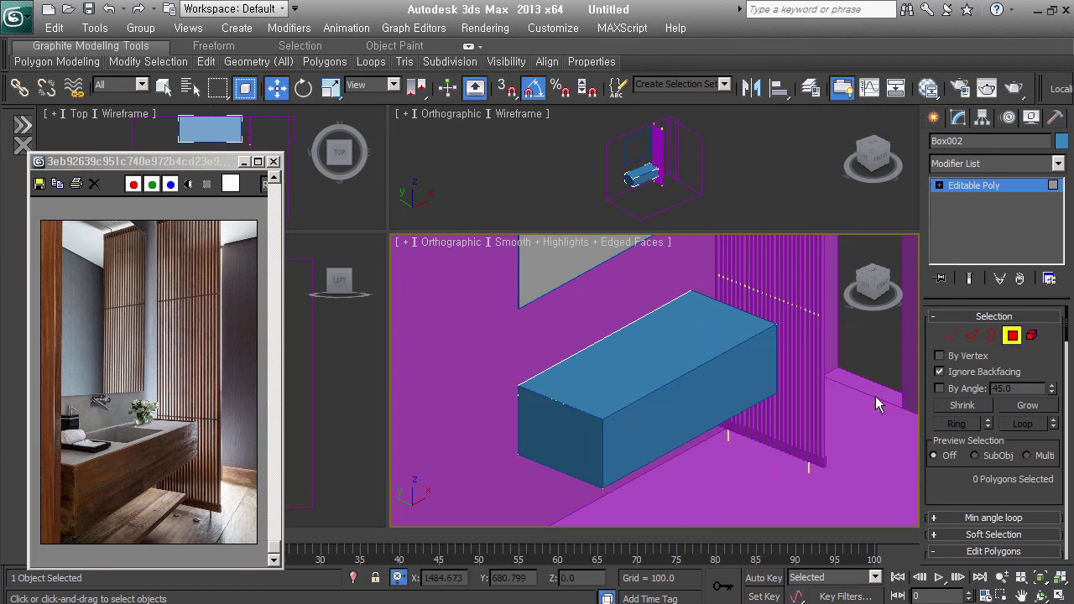
click(1012, 336)
click(592, 418)
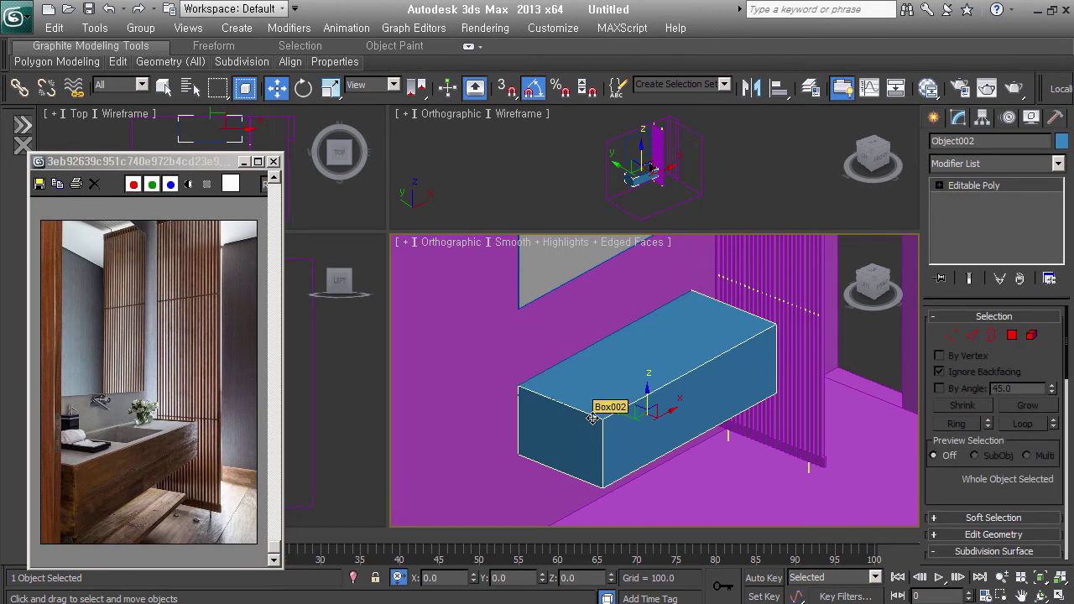
click(123, 432)
scroll(124, 432, up, 3)
scroll(91, 312, up, 2)
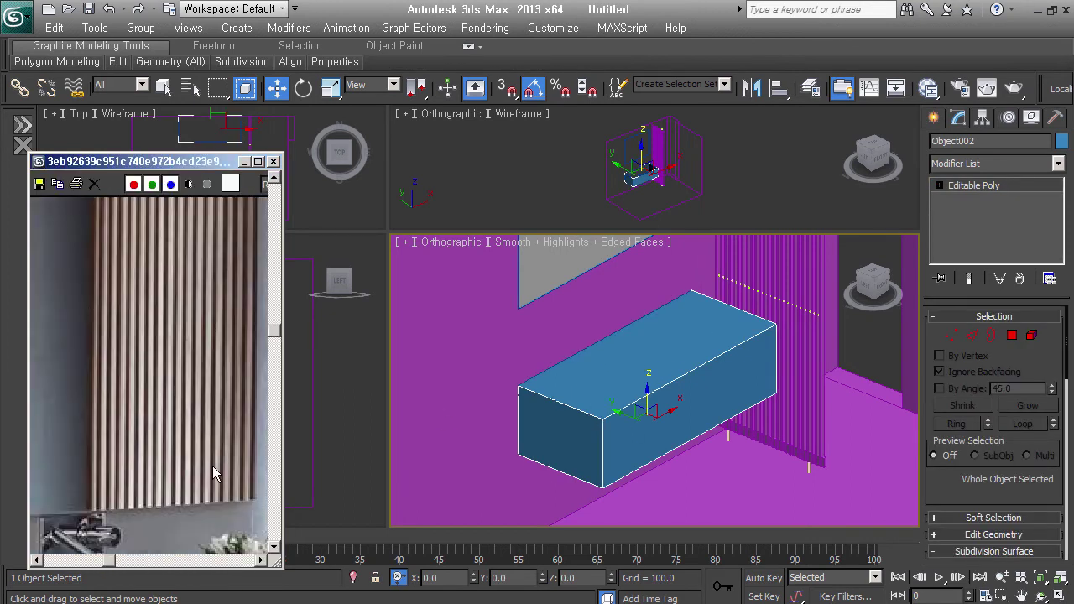
scroll(169, 287, down, 2)
scroll(98, 352, up, 2)
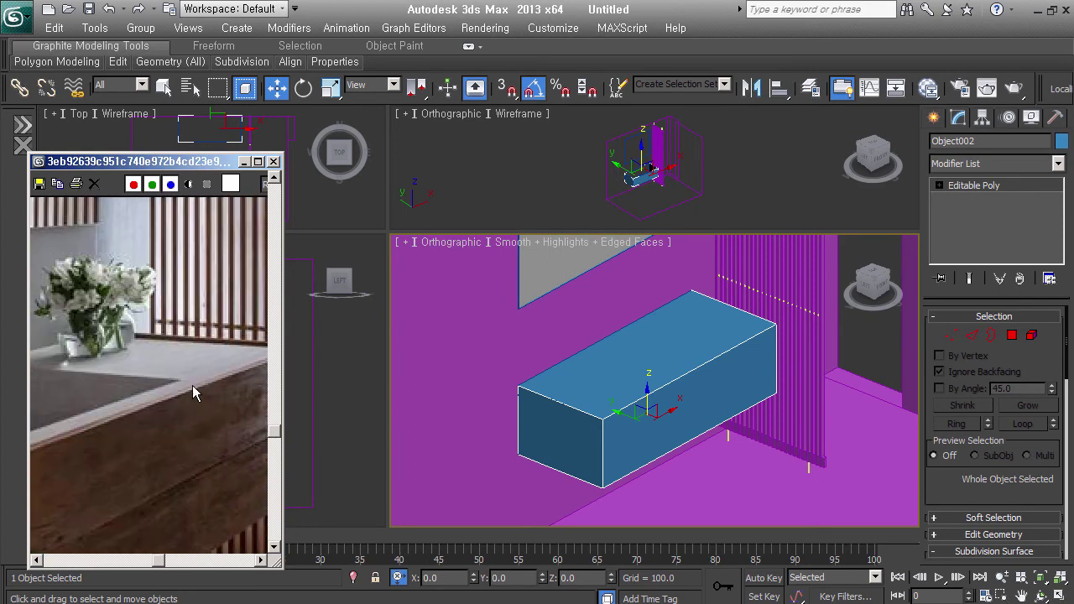
scroll(209, 369, right, 2)
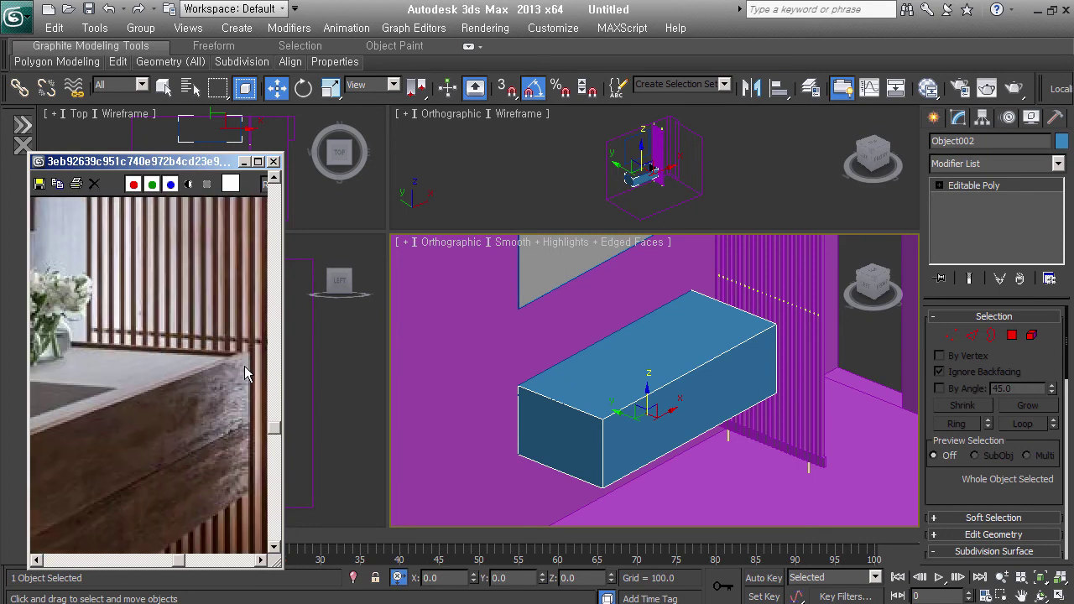
click(605, 417)
key(shift+s)
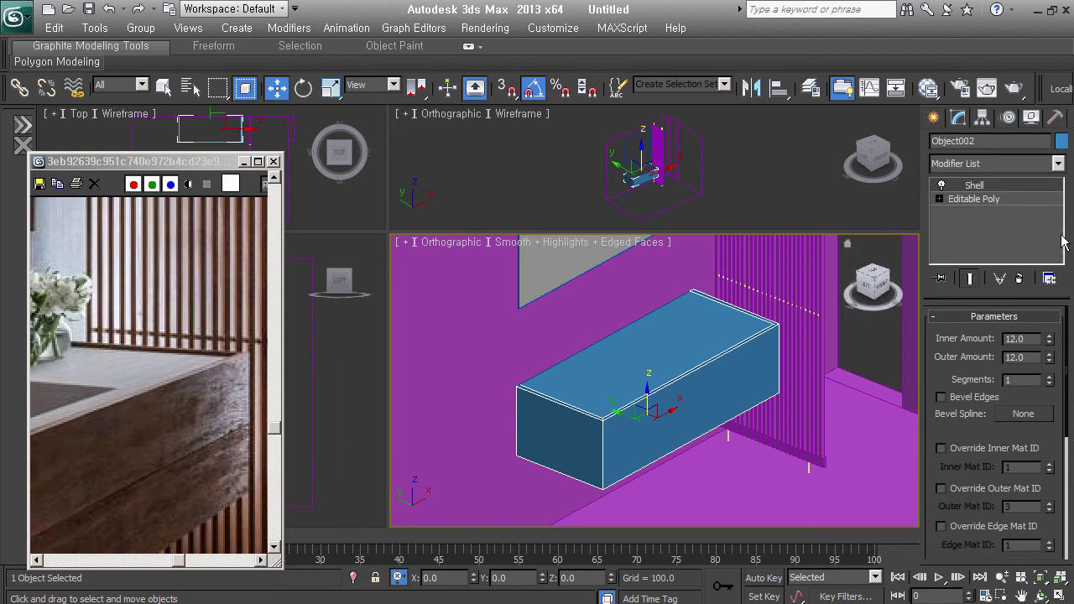
click(1018, 278)
alt+middle_drag(777, 413, 776, 391)
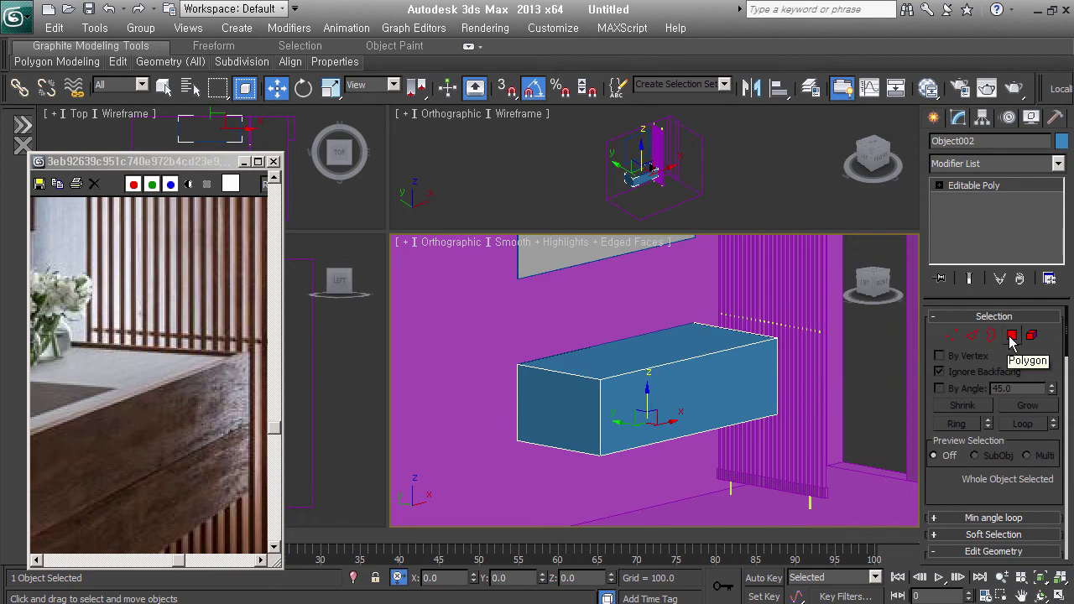
alt+middle_drag(749, 417, 738, 438)
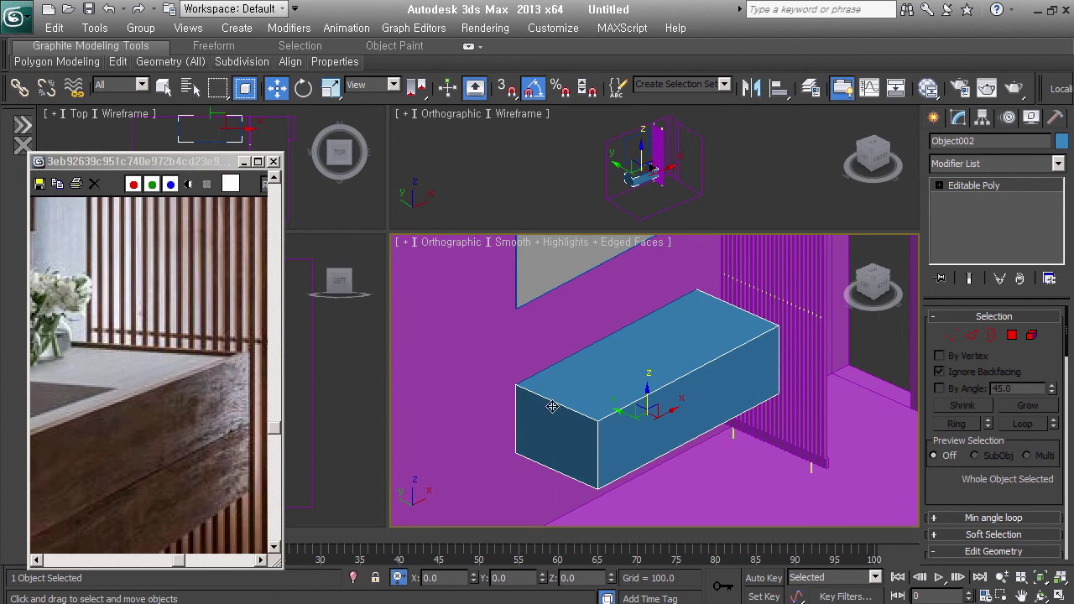
mouse_move(141, 458)
middle_down()
mouse_move(108, 463)
mouse_move(206, 432)
mouse_move(91, 433)
middle_up()
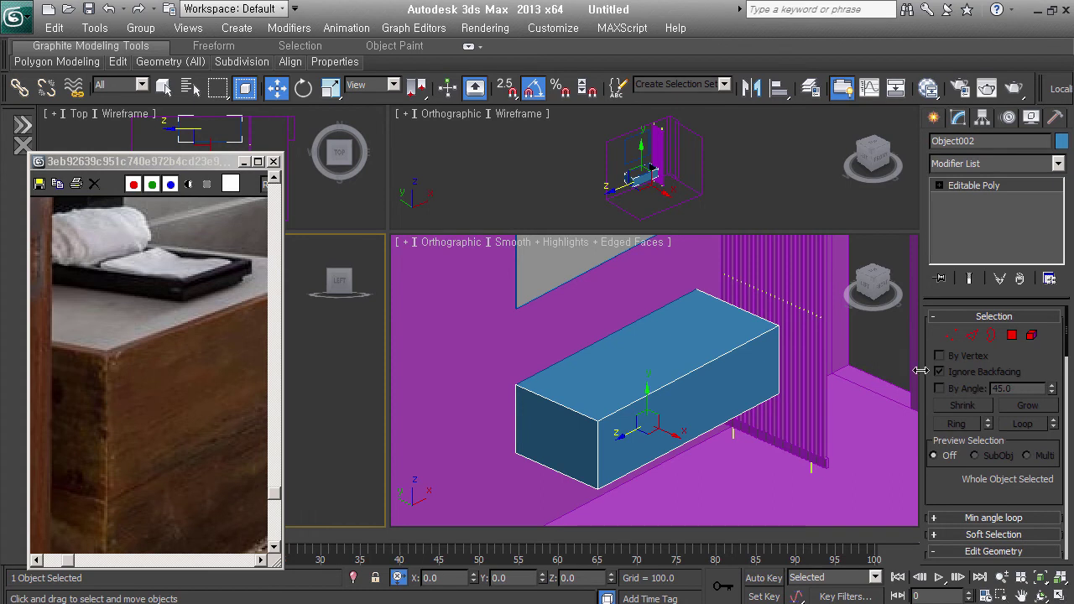
click(971, 335)
- Connect the block's four side edges with a new horizontal edge loop
mouse_move(770, 411)
alt+middle_down()
mouse_move(762, 384)
mouse_move(870, 407)
alt+middle_up()
drag(810, 388, 382, 388)
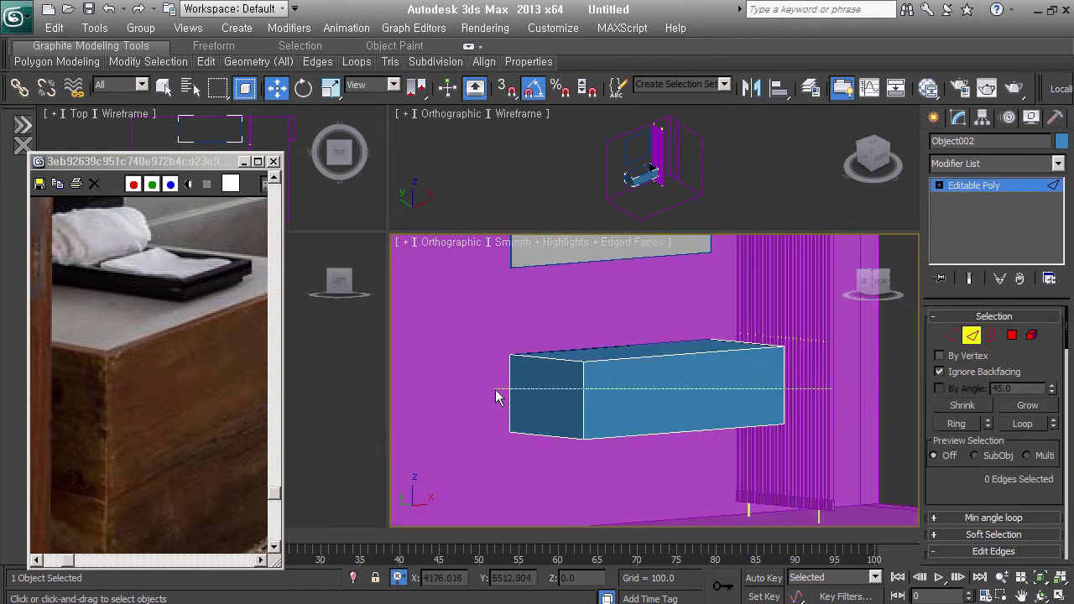
key(ctrl+shift+e)
click(663, 462)
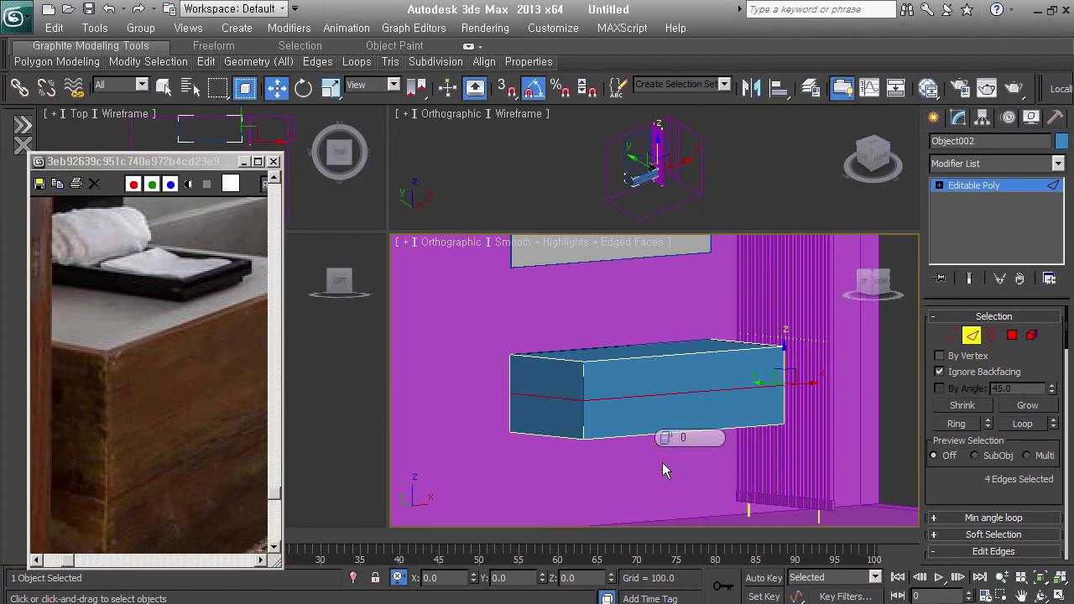
scroll(655, 402, up, 5)
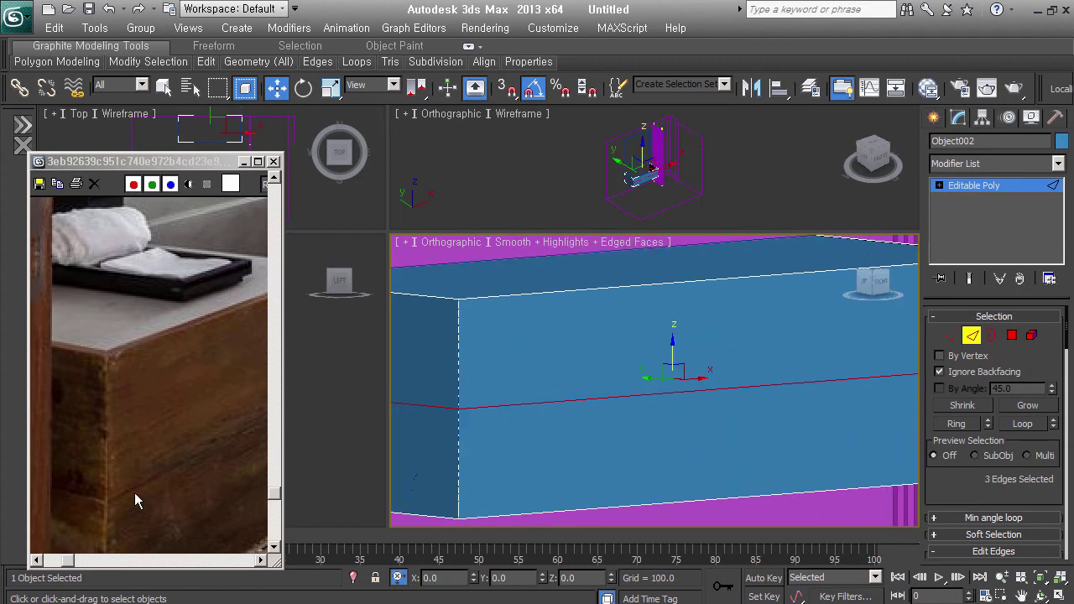
- Chamfer the new edge loop by 0.3
right_click(537, 349)
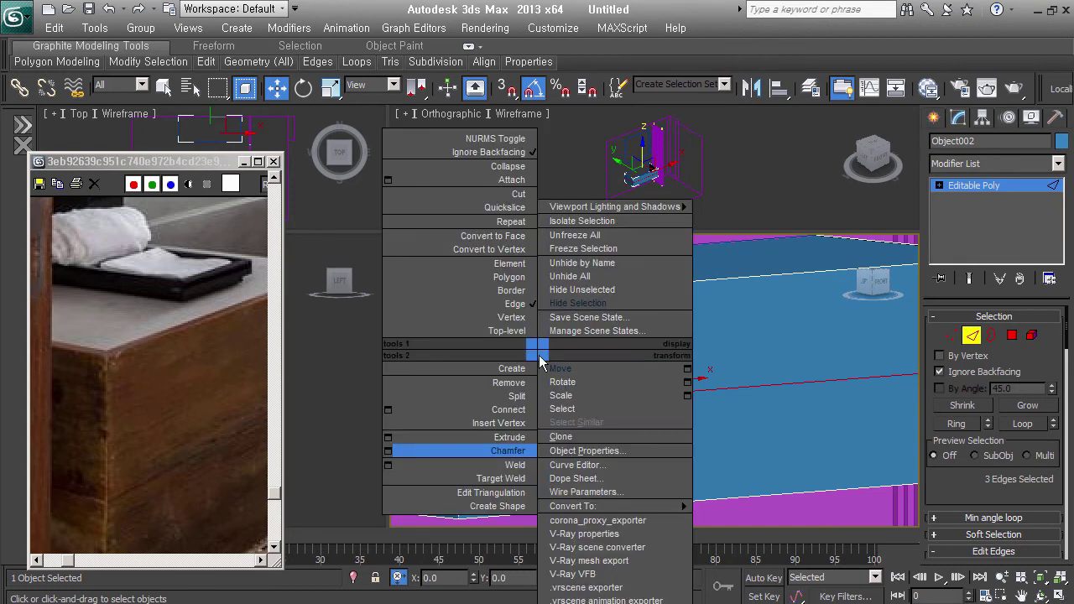
click(388, 452)
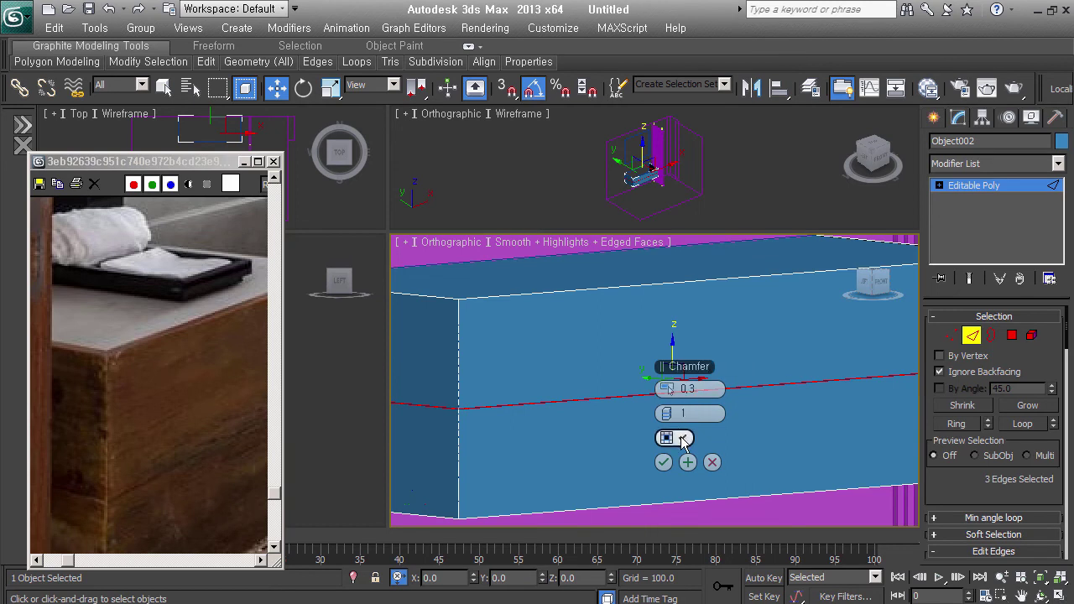
click(663, 461)
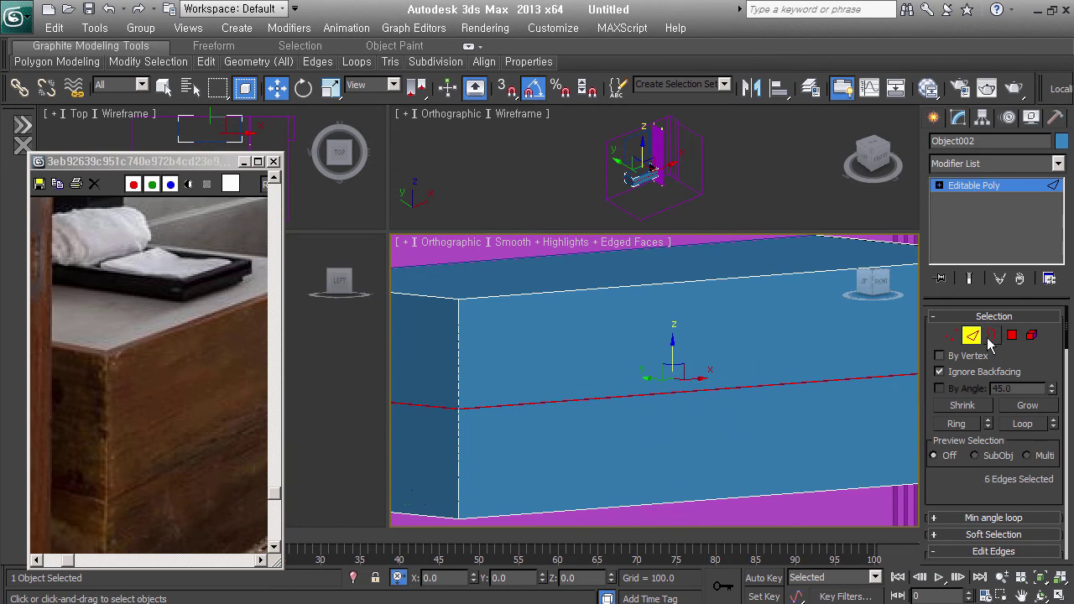
- Try a Shell thickness on the block, undo it, and return to Edge mode
click(1000, 185)
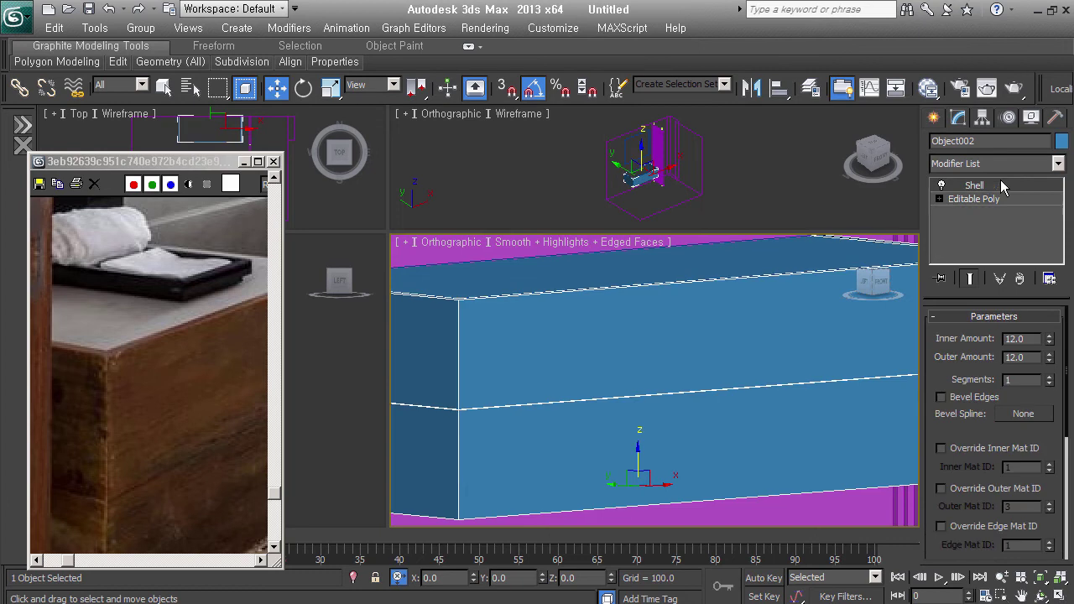
mouse_move(687, 353)
alt+middle_down()
mouse_move(654, 433)
mouse_move(582, 353)
alt+middle_up()
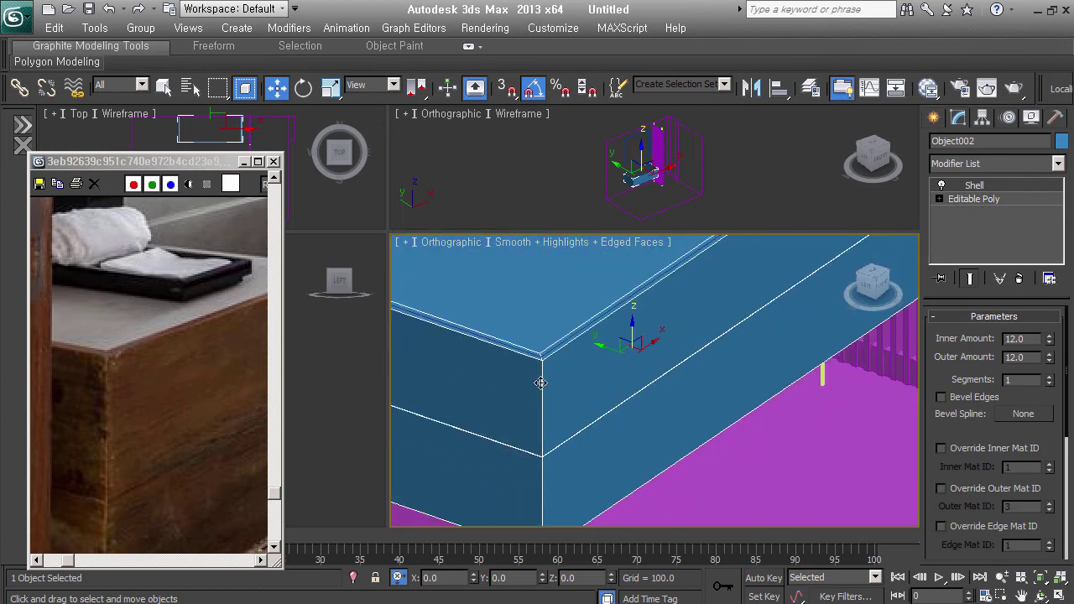
key(ctrl+z)
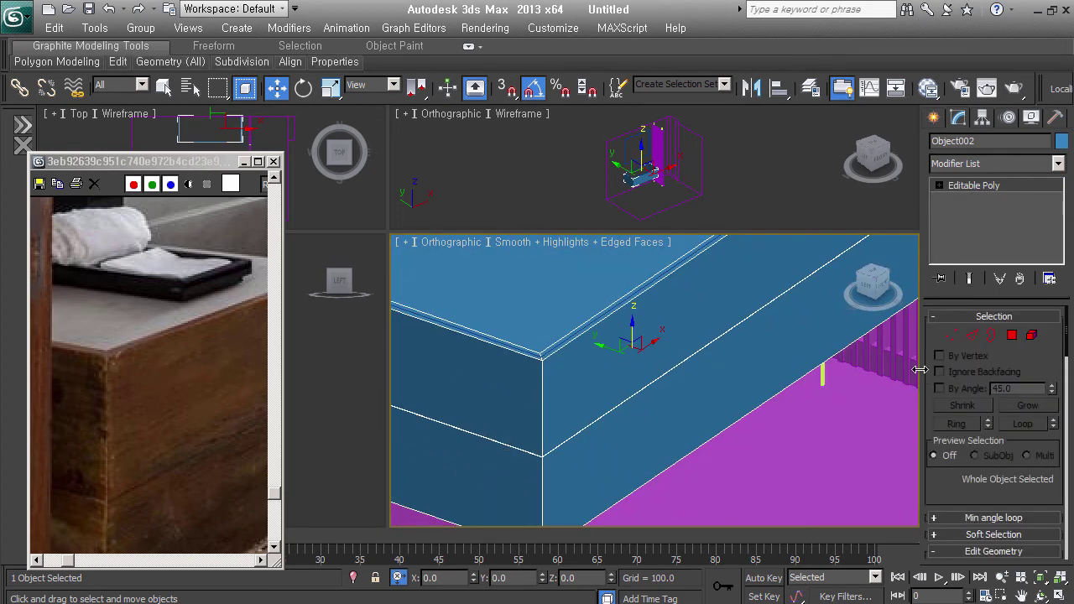
click(970, 336)
key(shift+z)
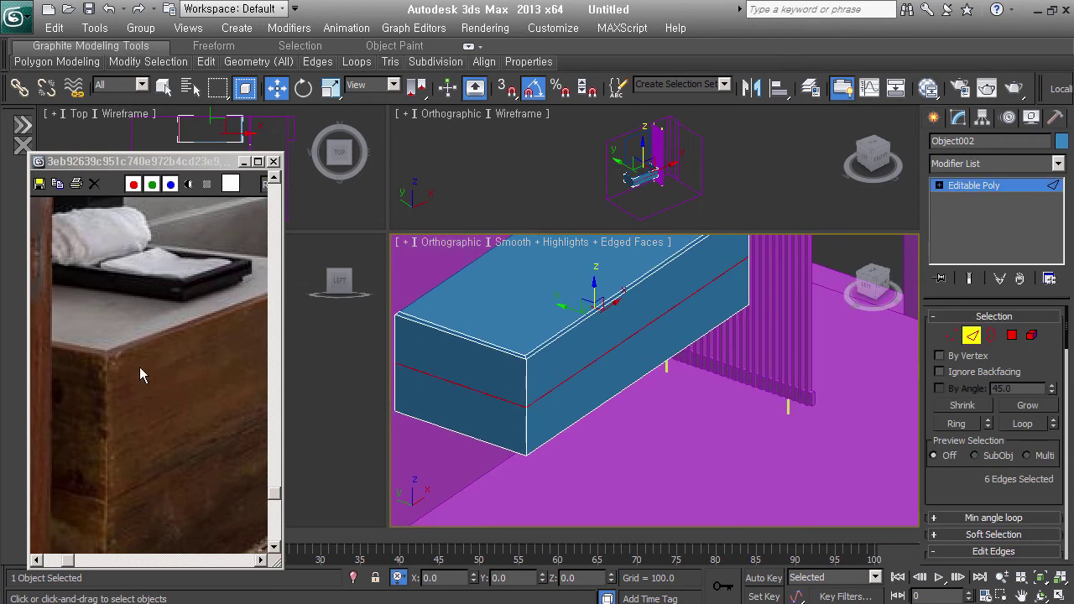
- Chamfer the block's selected top-rim corner edges by 0.2, then leave edge sub-object mode
ctrl+drag(498, 443, 553, 324)
mouse_move(554, 324)
alt+middle_down()
mouse_move(740, 376)
mouse_move(748, 417)
mouse_move(642, 495)
alt+middle_up()
ctrl+drag(641, 495, 684, 352)
scroll(681, 374, up, 3)
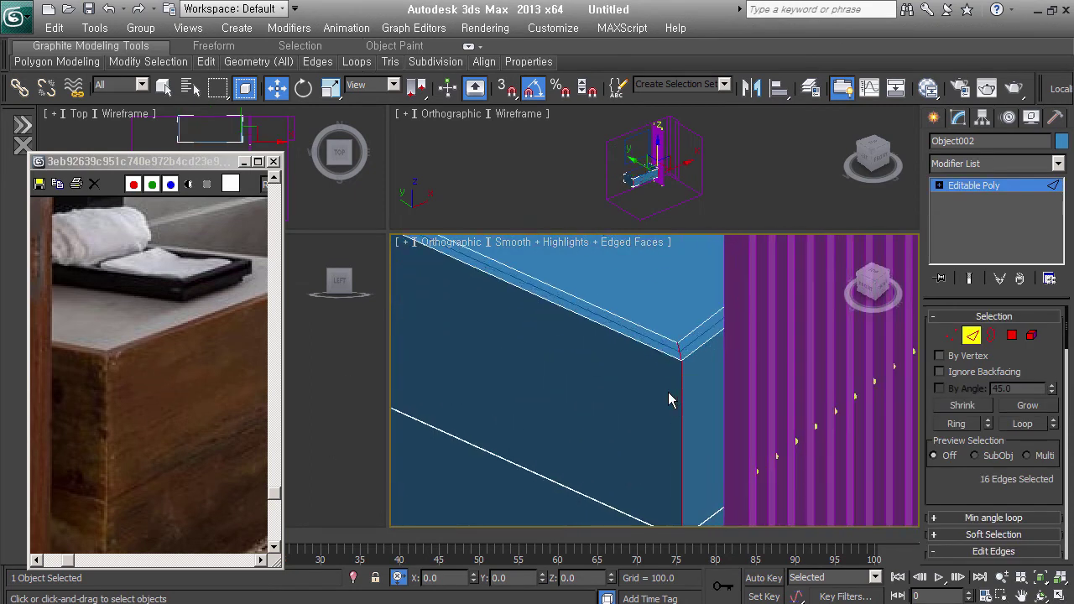
right_click(674, 351)
click(541, 442)
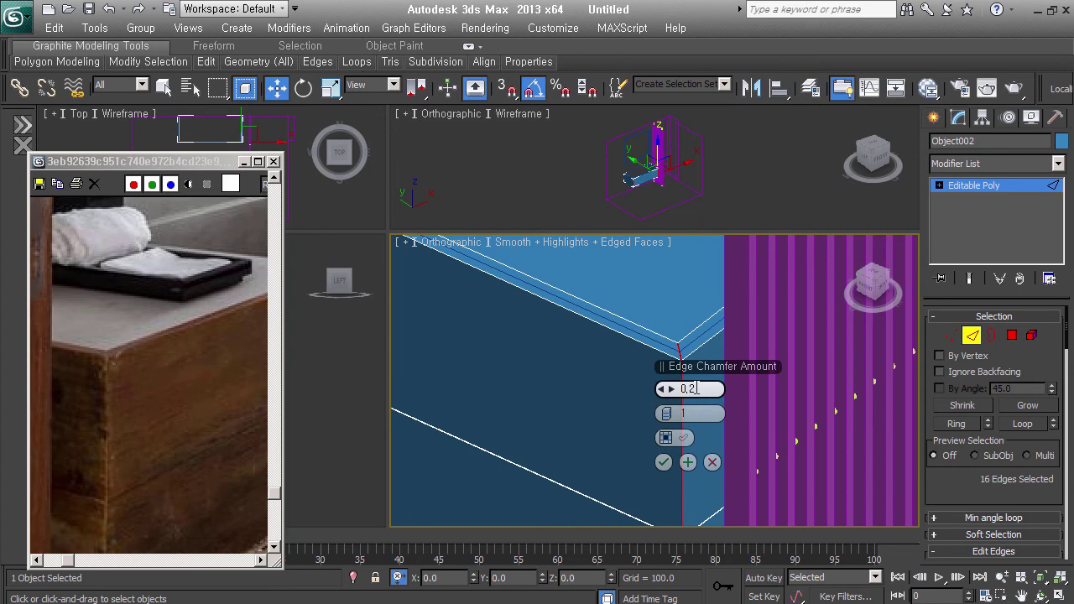
click(663, 462)
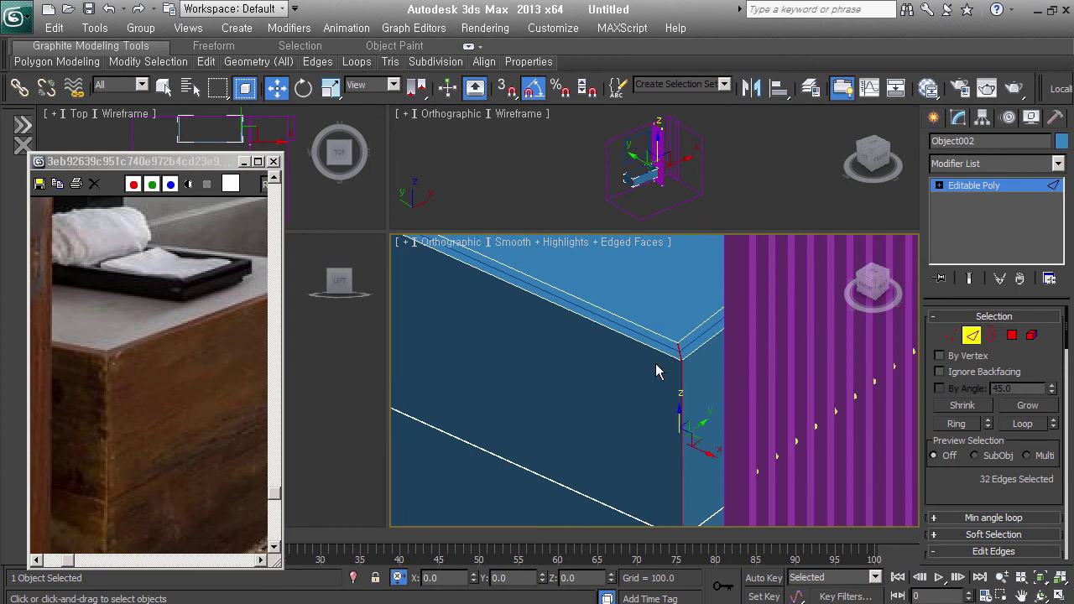
click(971, 336)
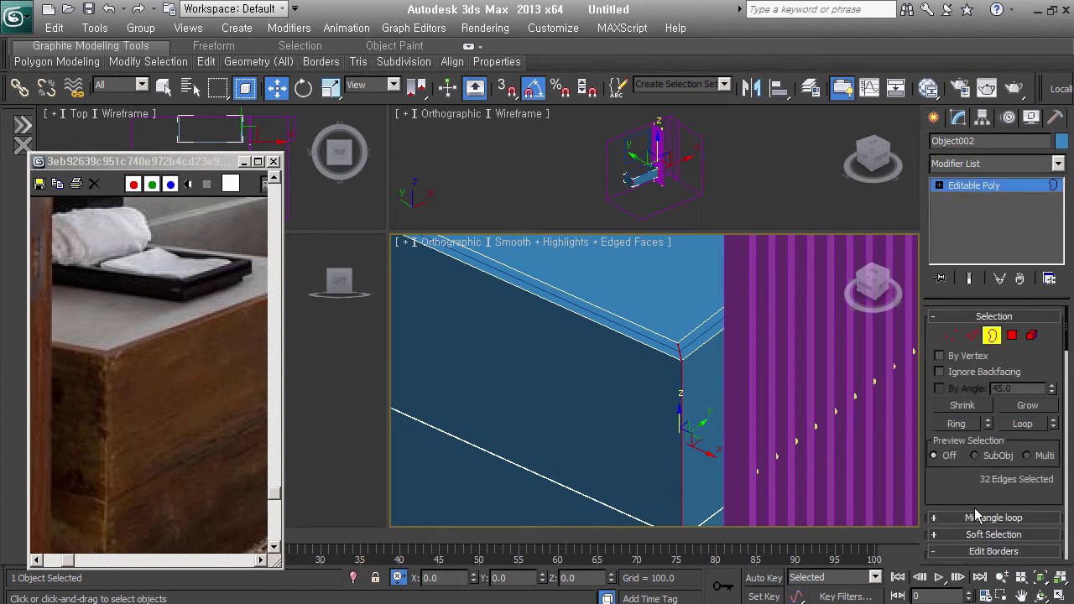
scroll(988, 391, down, 3)
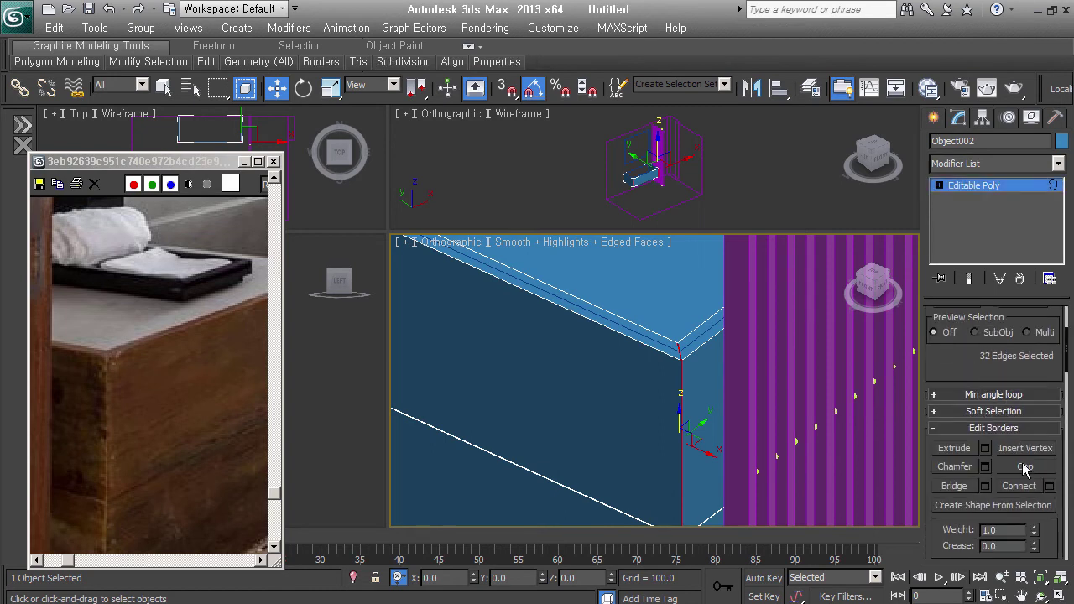
click(1025, 187)
mouse_move(630, 432)
alt+middle_down()
mouse_move(620, 408)
mouse_move(679, 402)
mouse_move(710, 369)
alt+middle_up()
- Select the block's twelve top vertices and move them slightly up along Z
key(1)
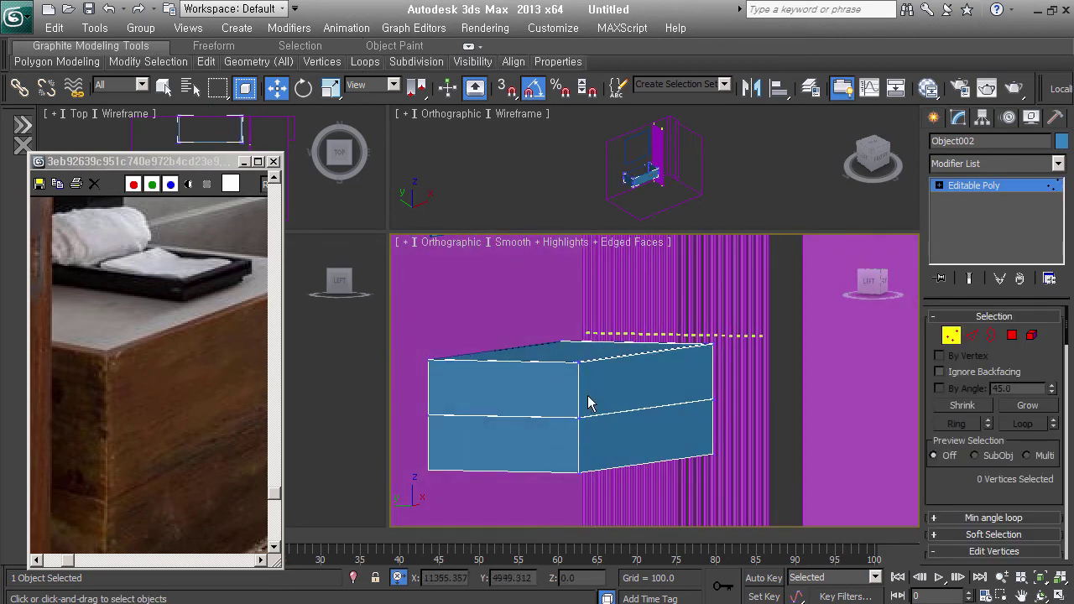
alt+middle_drag(590, 400, 590, 394)
mouse_move(415, 320)
mouse_down()
mouse_move(510, 366)
mouse_move(743, 384)
mouse_up()
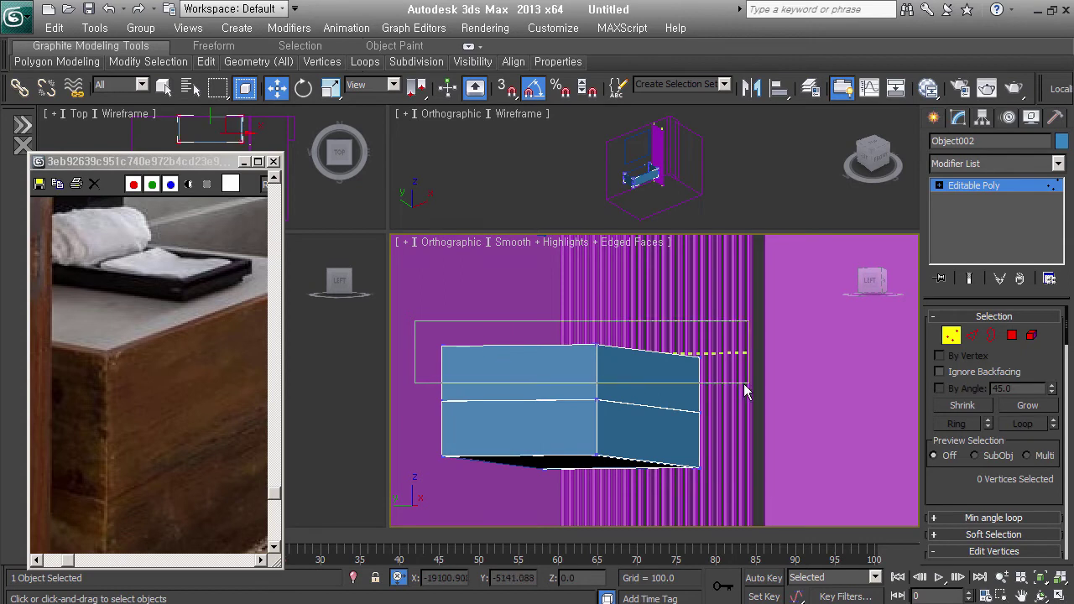
alt+middle_drag(743, 384, 640, 408)
drag(597, 324, 596, 321)
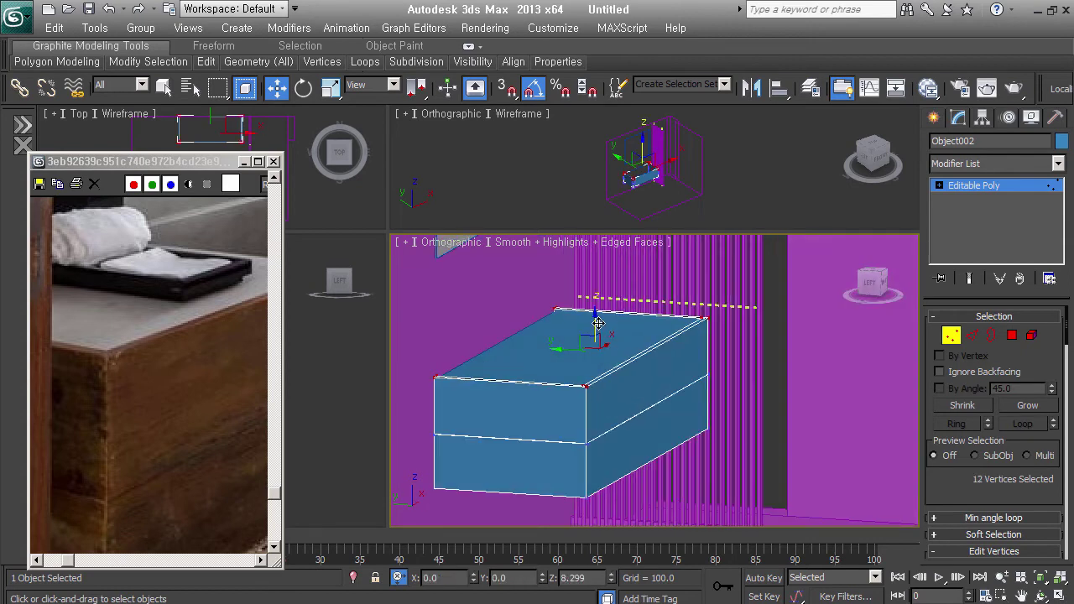
scroll(549, 315, up, 5)
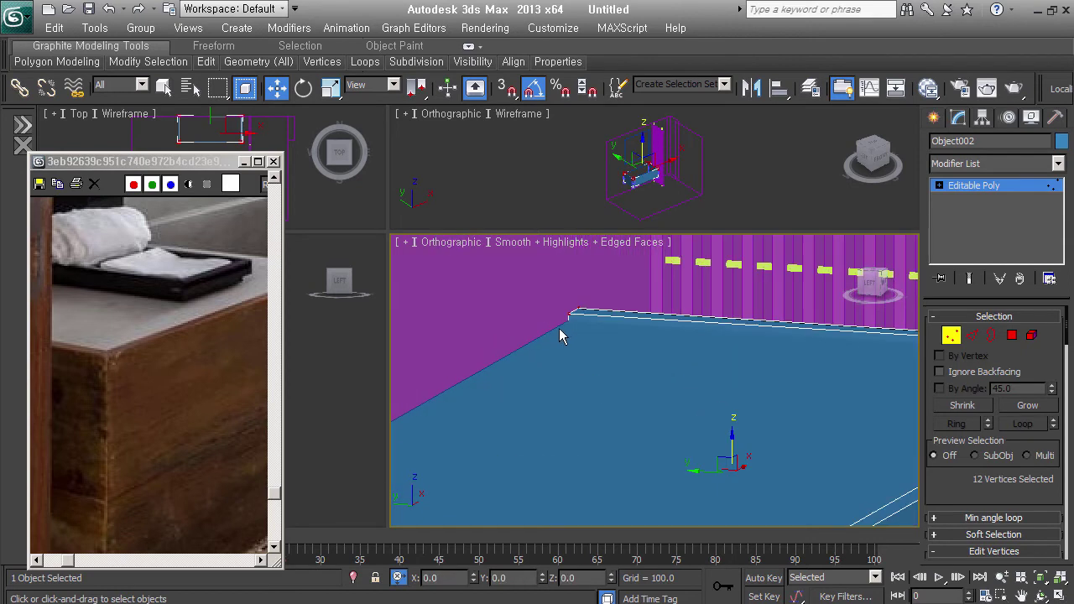
scroll(620, 360, down, 5)
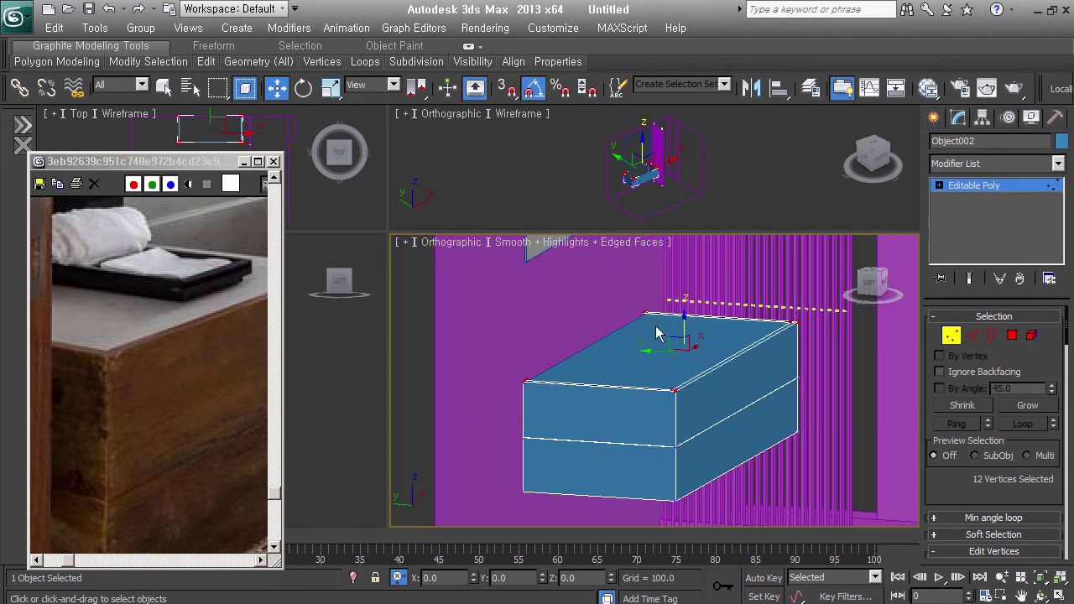
- Return to object level and pan the view toward the sink area
click(951, 335)
alt+middle_drag(797, 369, 647, 366)
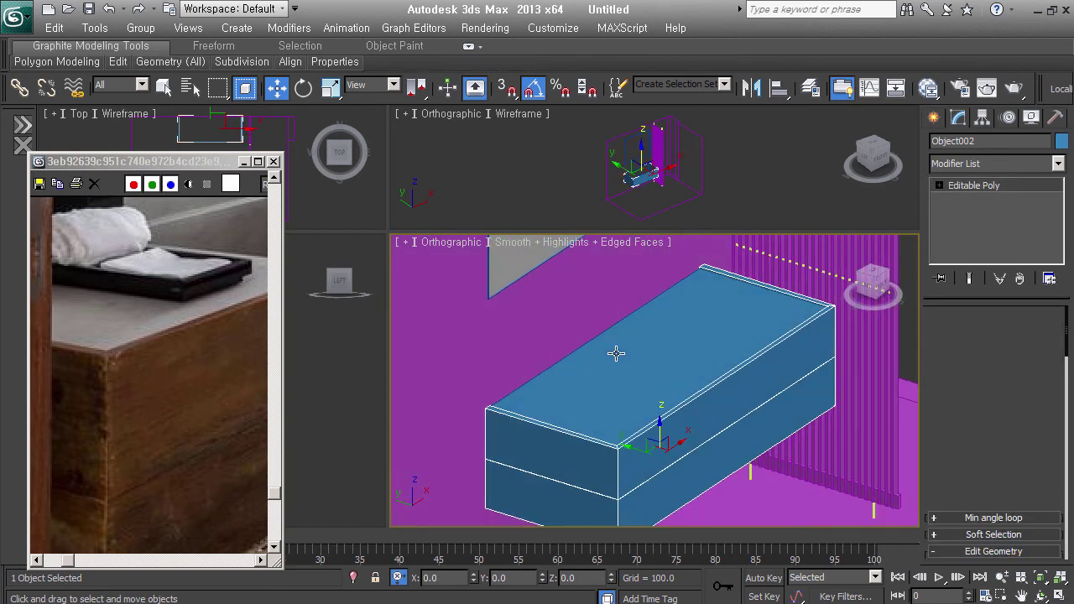
alt+middle_drag(792, 391, 738, 401)
mouse_move(216, 404)
mouse_down()
mouse_move(122, 424)
mouse_move(116, 363)
mouse_move(144, 368)
mouse_up()
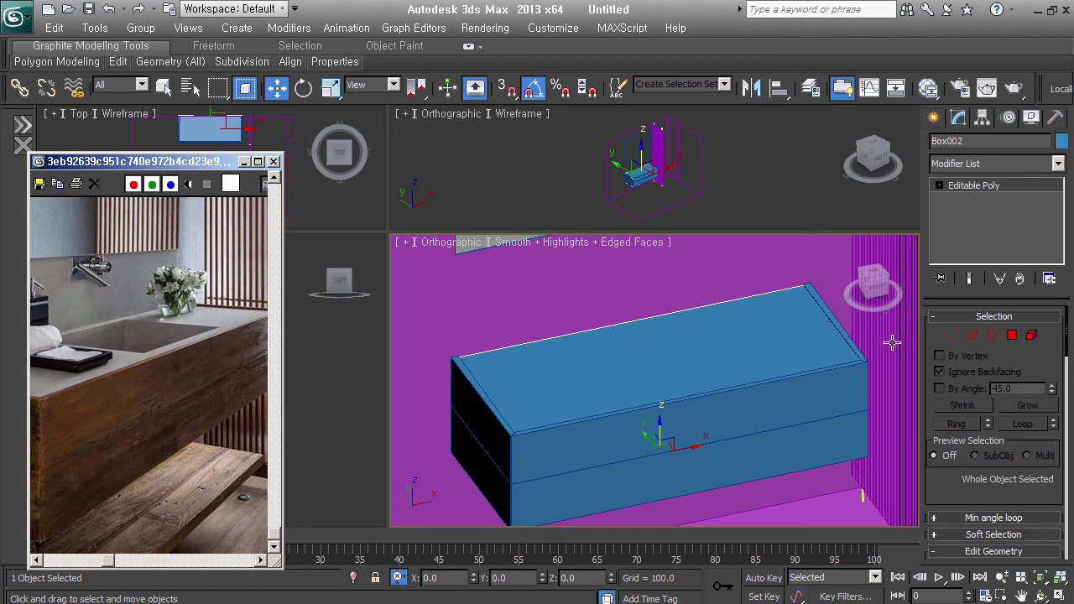
- Try an inset on the counter box's top face, then cancel it
click(1011, 335)
click(725, 348)
right_click(677, 353)
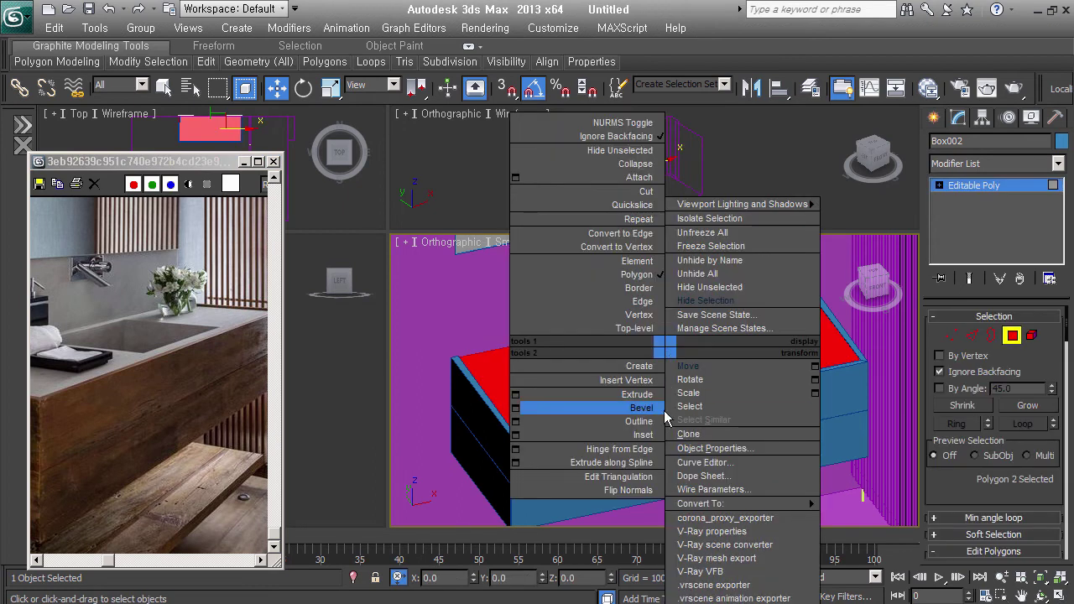
click(608, 438)
mouse_move(649, 391)
mouse_down()
mouse_move(645, 405)
mouse_move(645, 381)
mouse_up()
click(1012, 335)
key(w)
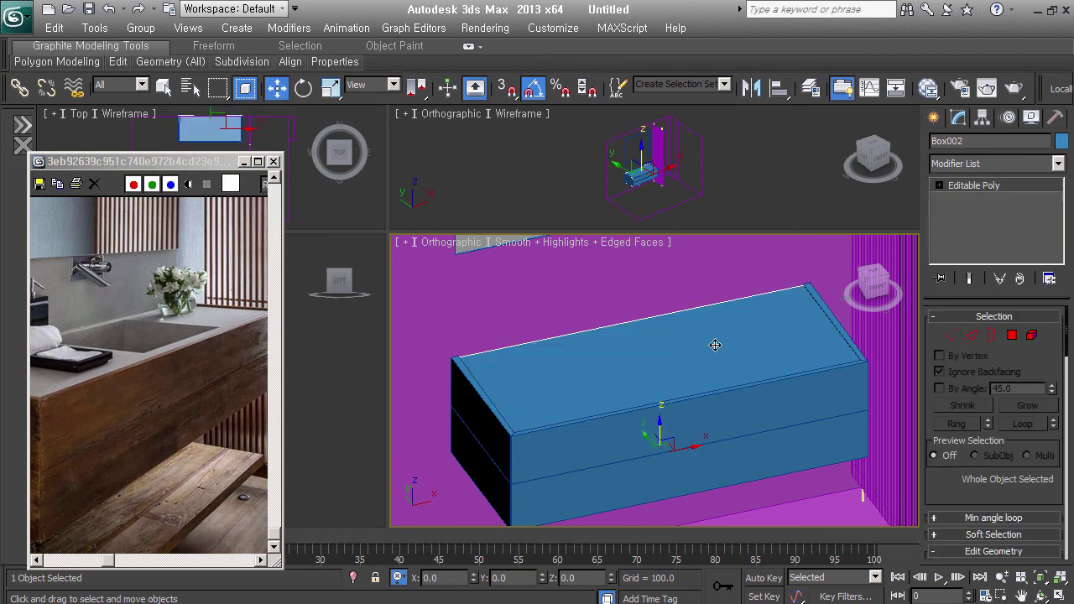
- Connect the box's three long top edges with two new connecting edges
key(alt+c)
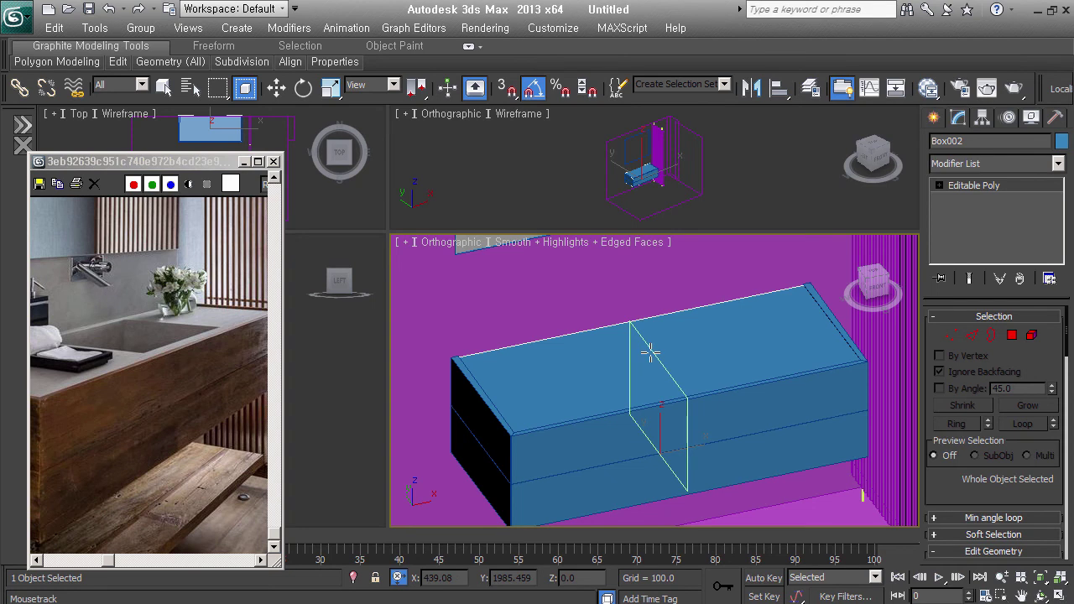
right_click(650, 352)
key(2)
drag(683, 309, 661, 527)
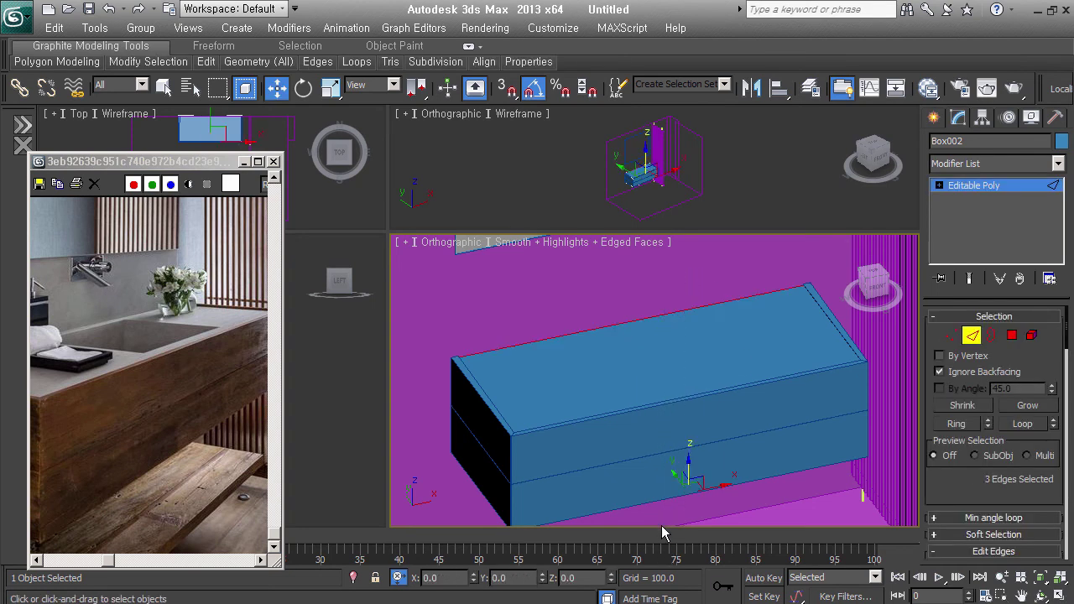
key(ctrl+shift+e)
drag(667, 388, 682, 389)
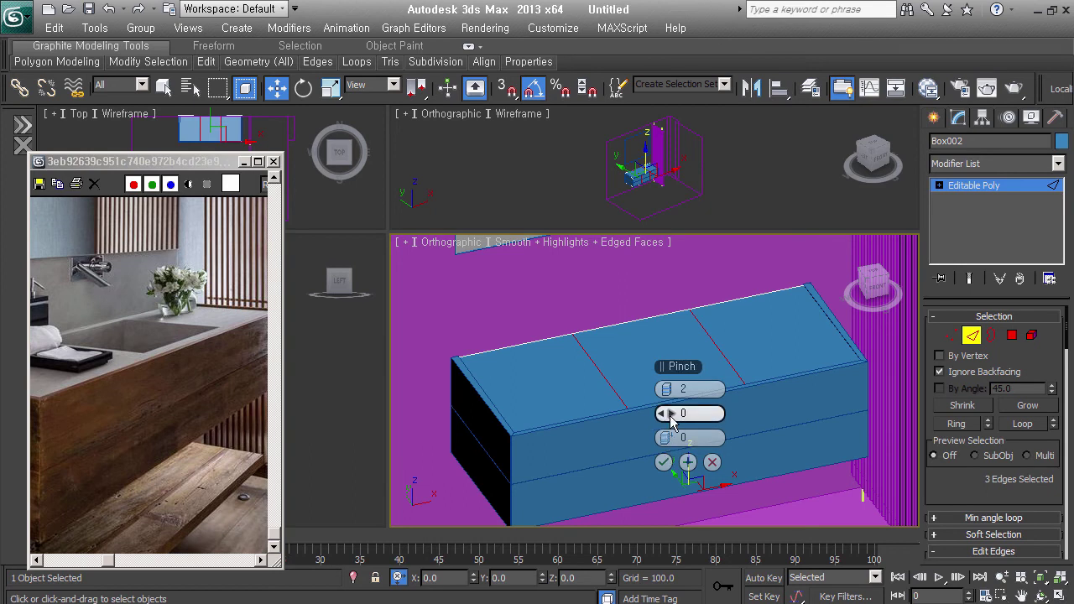
mouse_move(620, 457)
alt+middle_down()
mouse_move(693, 450)
mouse_move(683, 456)
alt+middle_up()
click(687, 438)
- Add a lengthwise edge loop across the box with Swift Loop
key(alt+shift+w)
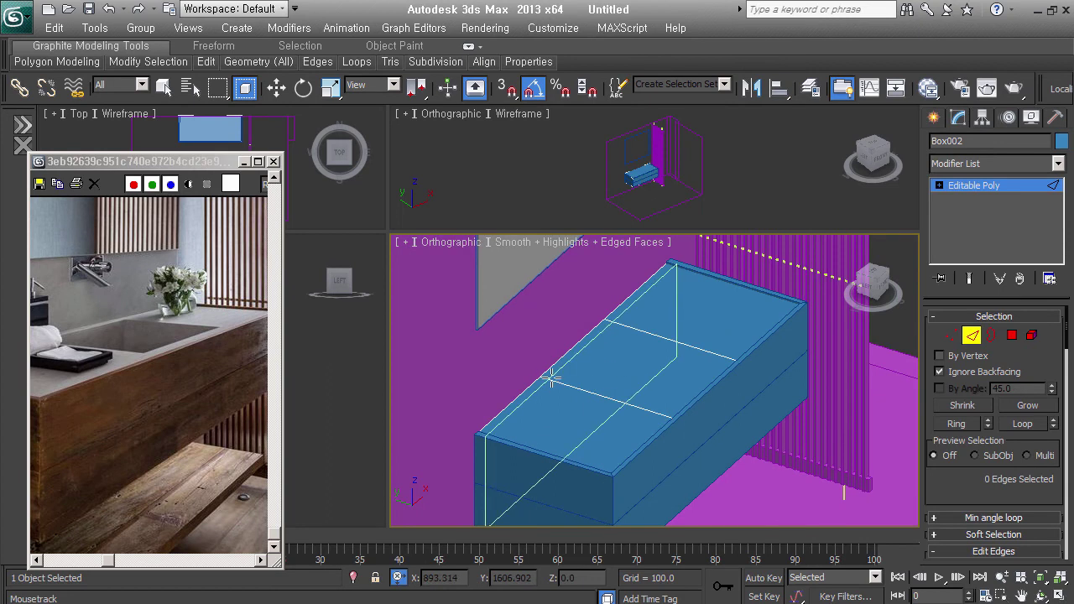
click(663, 407)
alt+middle_drag(663, 408, 743, 432)
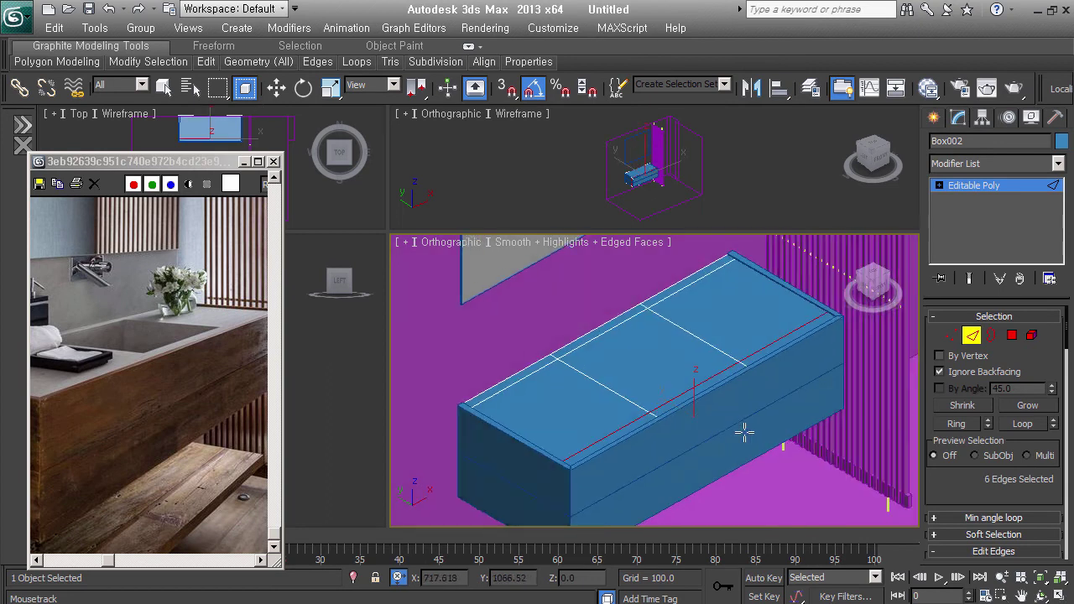
right_click(744, 432)
- Extrude the middle top face downward into a recessed sink basin
key(4)
click(667, 350)
click(664, 348)
right_click(662, 350)
click(707, 400)
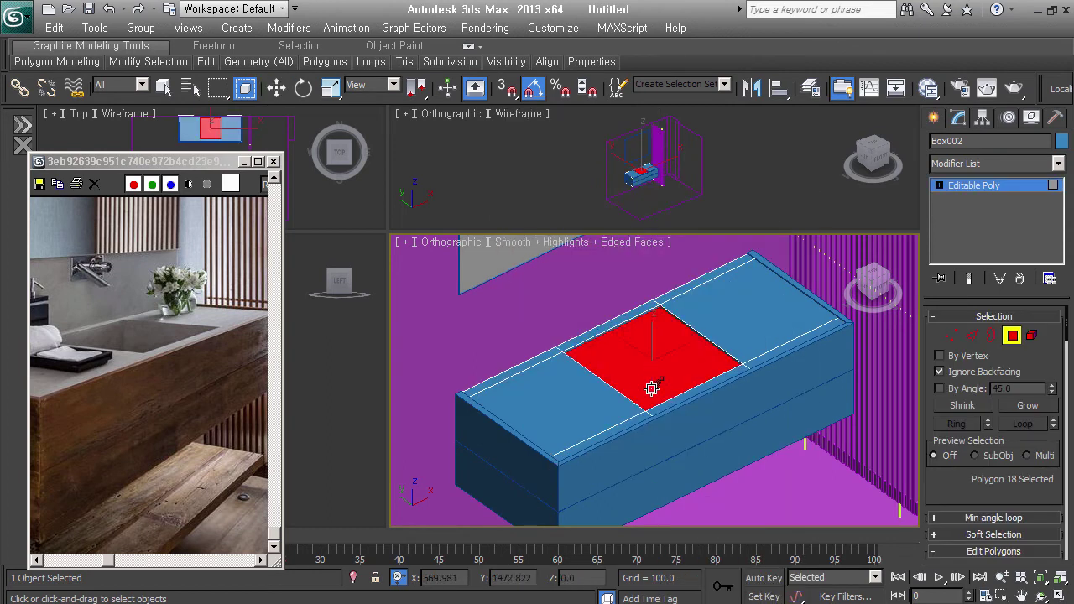
drag(652, 387, 652, 409)
mouse_move(772, 457)
alt+middle_down()
mouse_move(767, 425)
mouse_move(650, 437)
alt+middle_up()
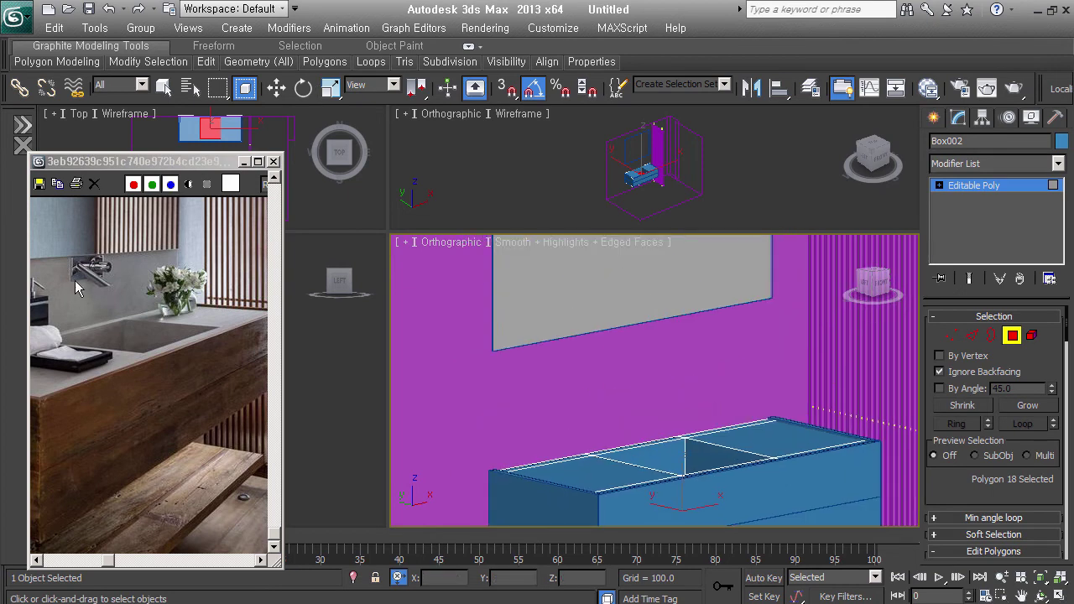
click(1012, 335)
- Draw a thin box panel on the wall with AutoGrid enabled
click(938, 117)
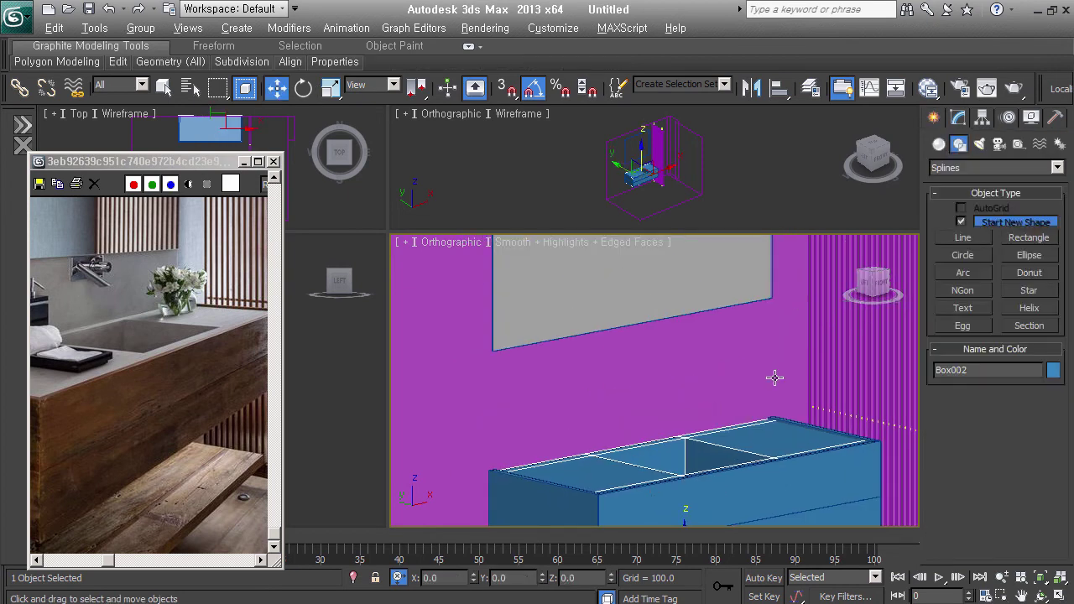
alt+middle_drag(773, 378, 709, 396)
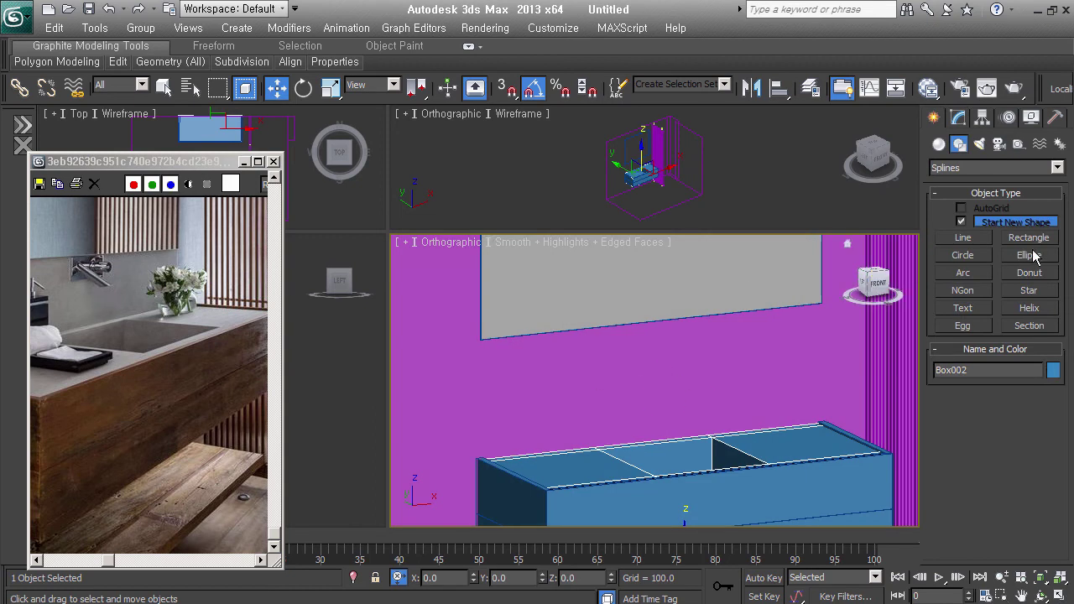
click(939, 143)
click(963, 224)
mouse_move(754, 379)
alt+middle_down()
mouse_move(676, 372)
mouse_move(632, 382)
alt+middle_up()
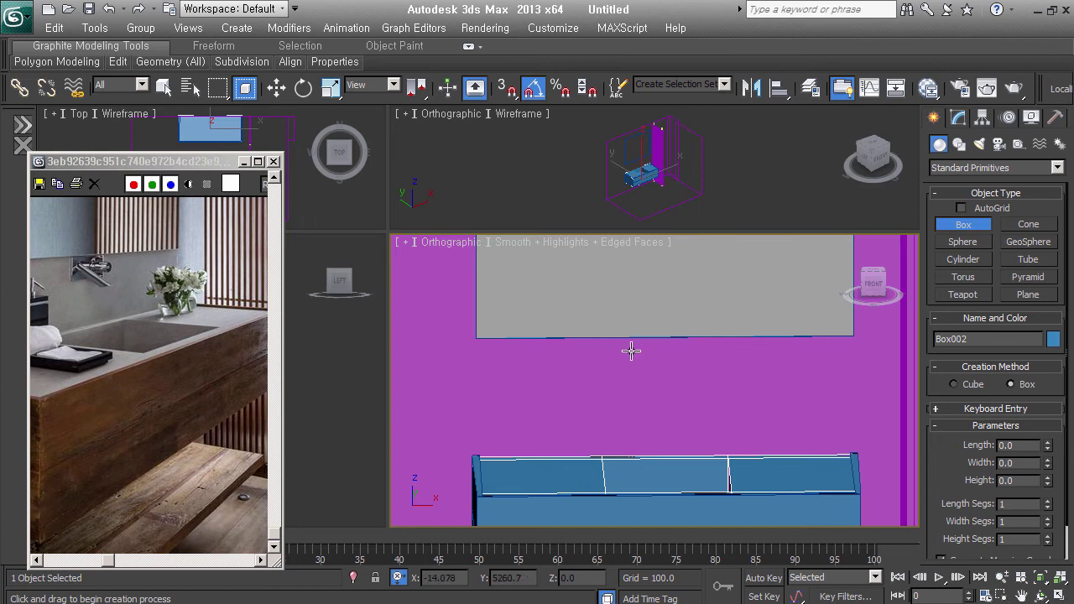
click(997, 213)
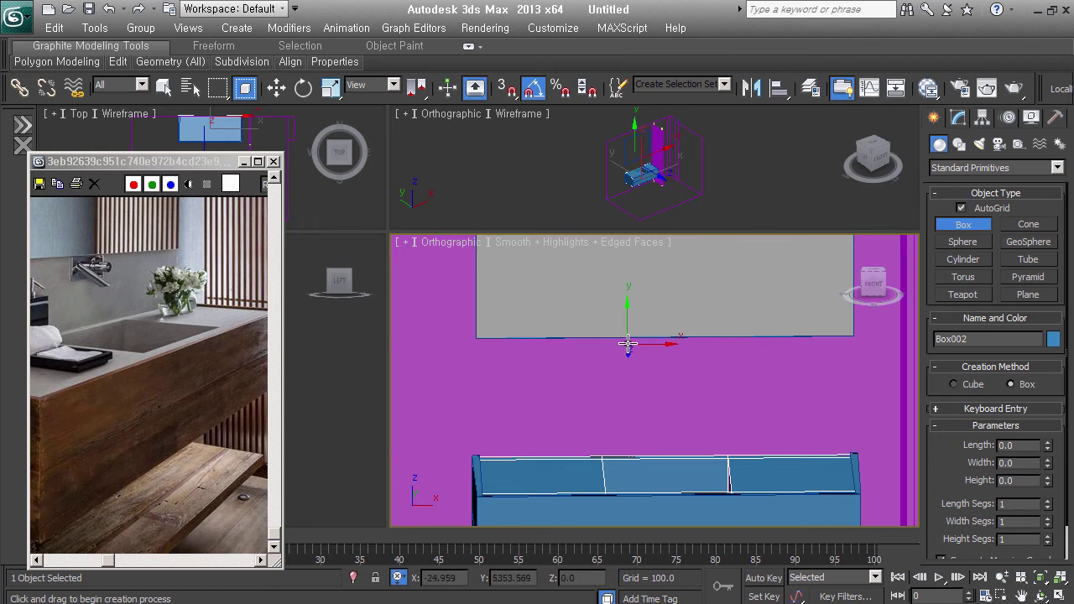
mouse_move(628, 343)
mouse_down()
mouse_move(701, 362)
mouse_move(693, 366)
mouse_up()
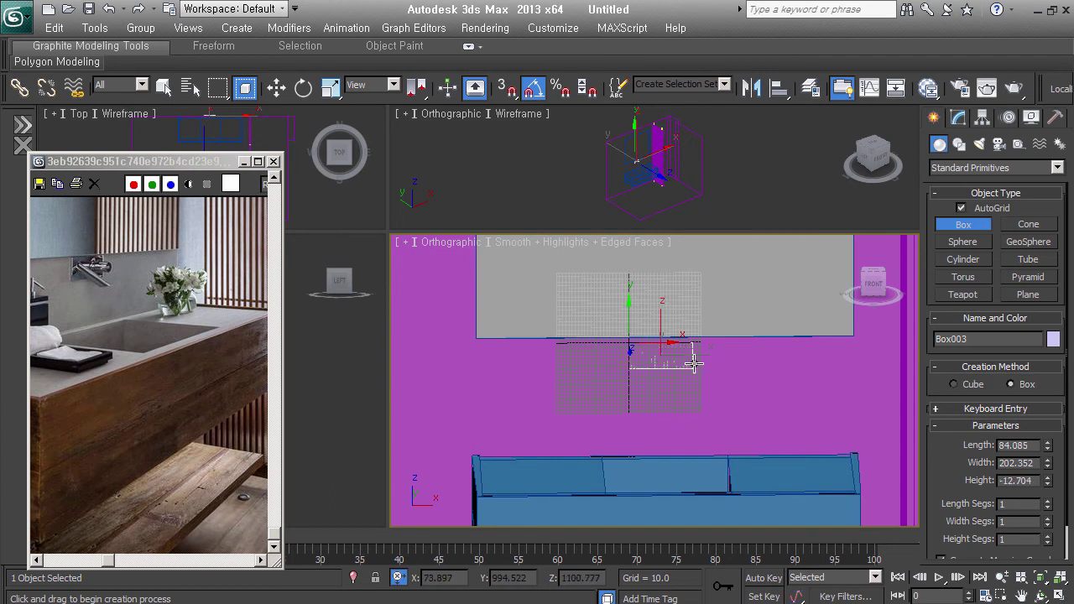
click(693, 370)
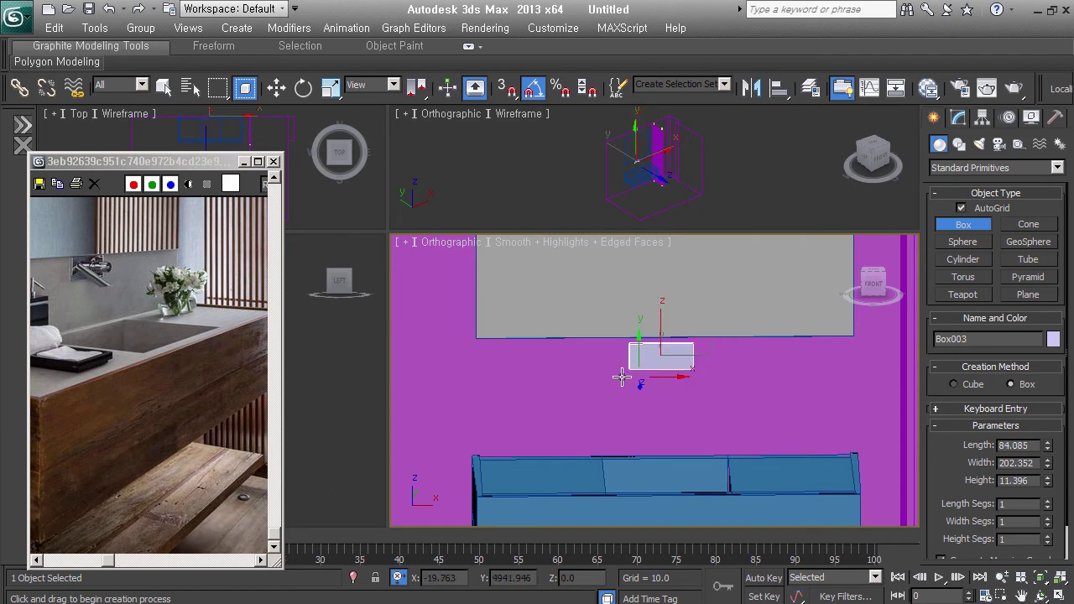
alt+middle_drag(623, 377, 712, 384)
key(w)
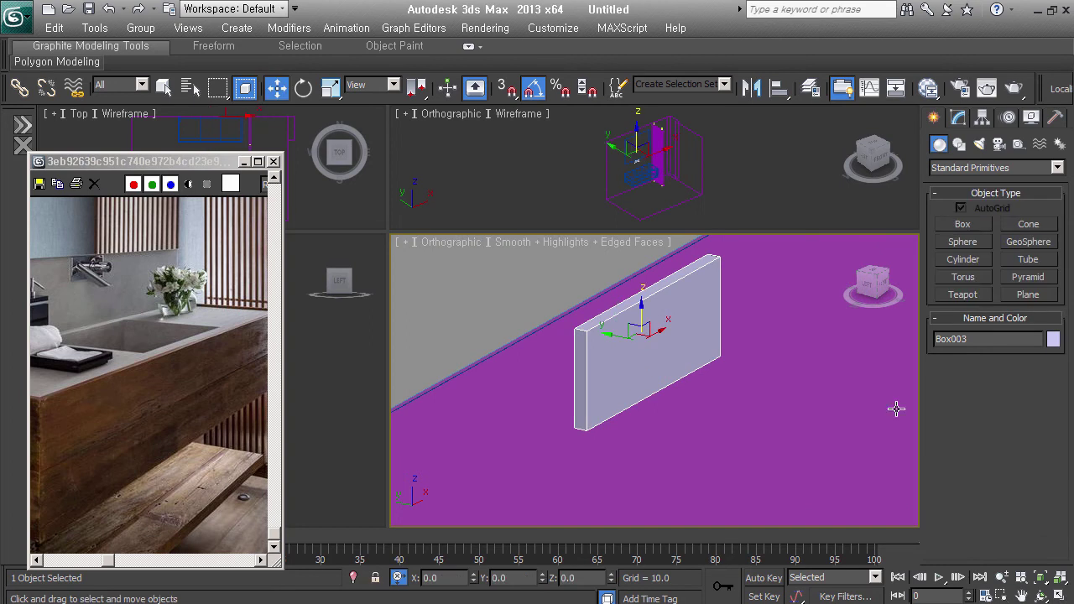
- Lower the panel's Height to 5.128 in the Modify panel
click(958, 118)
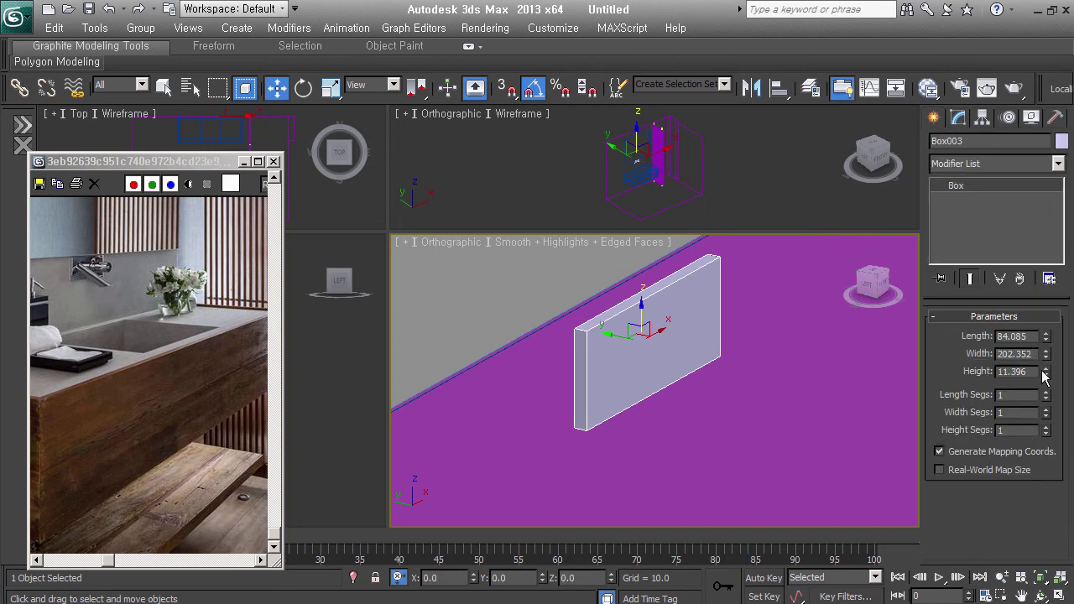
drag(1045, 374, 1045, 384)
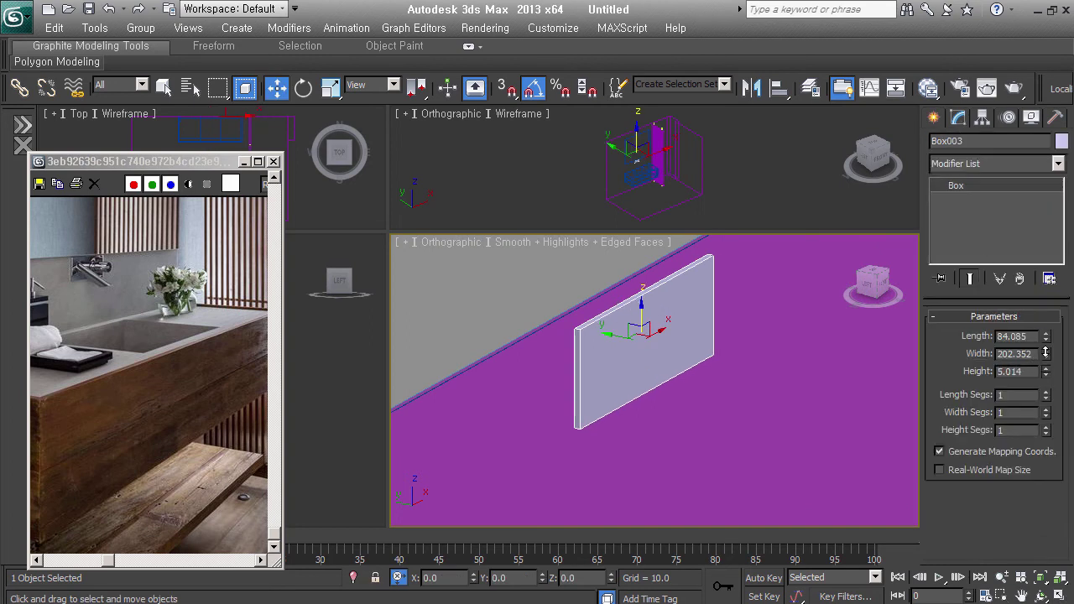
key(f)
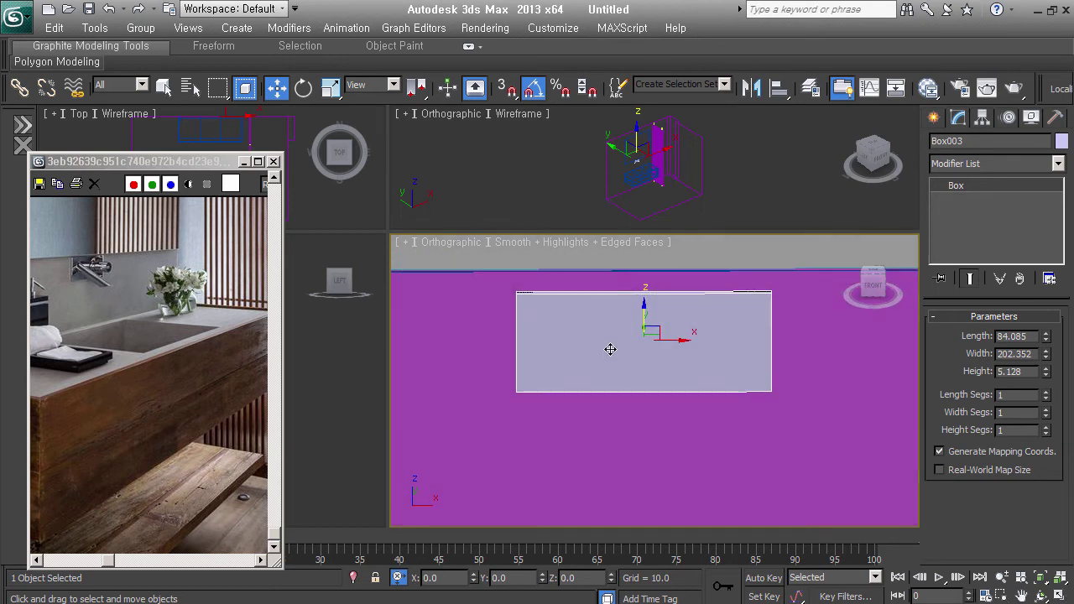
click(936, 117)
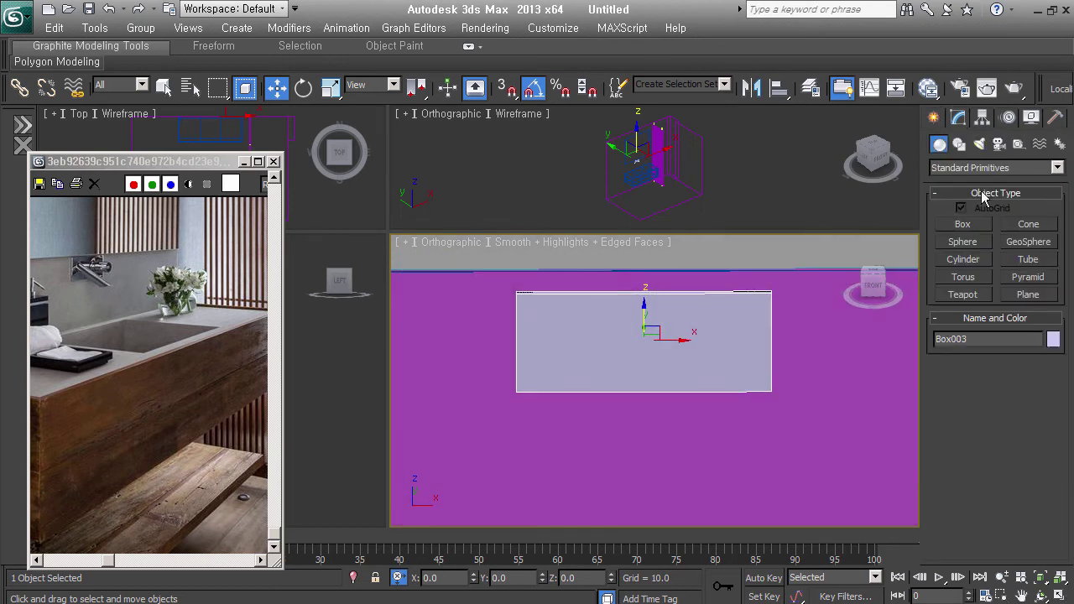
- Draw a flat cylinder disc of radius 27.337 on the back plate
click(980, 261)
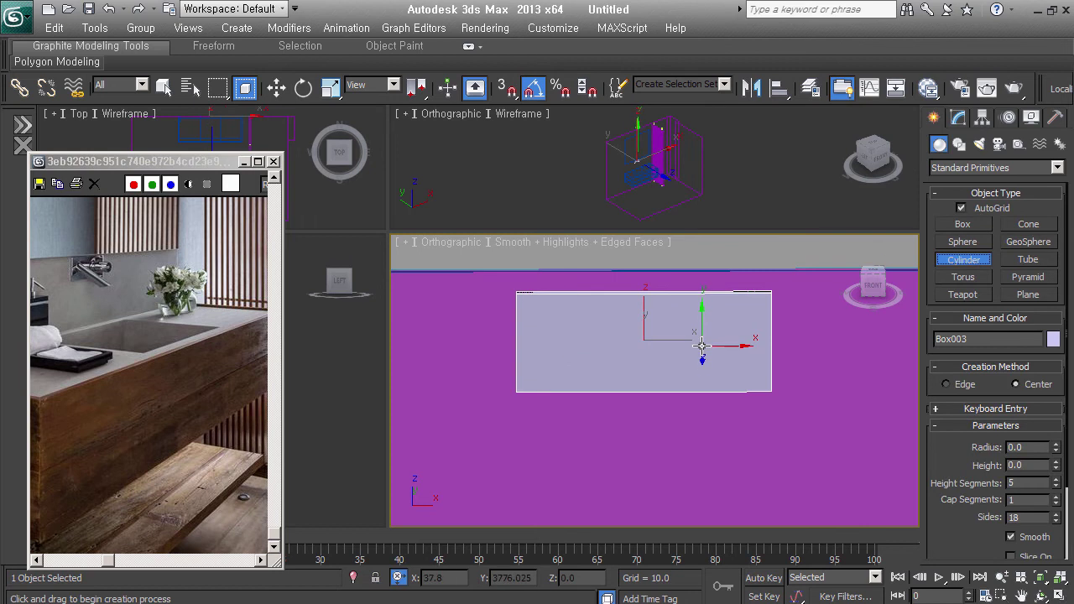
drag(702, 346, 703, 312)
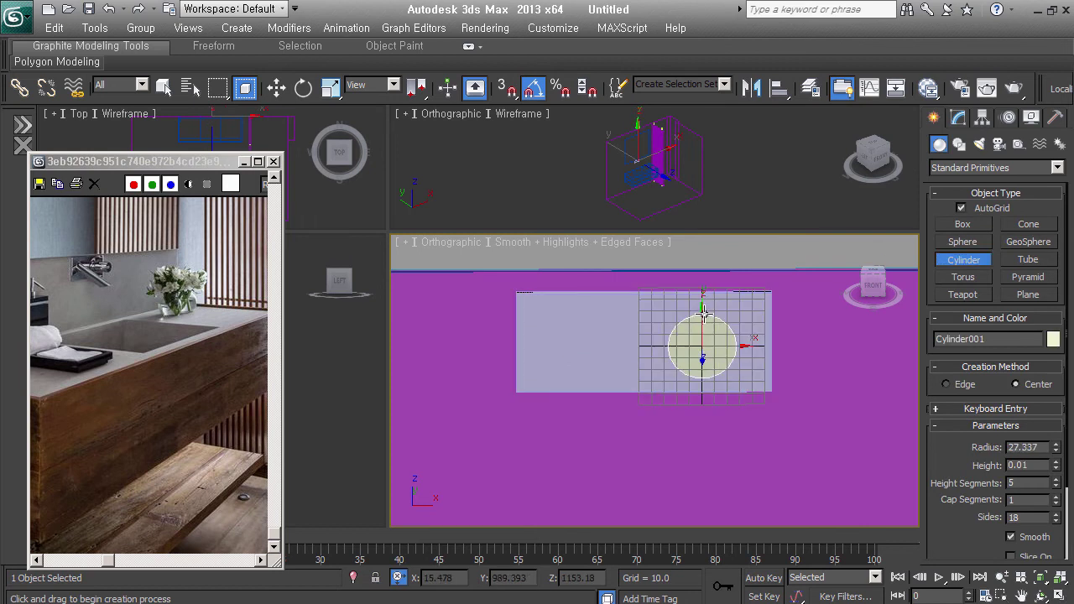
click(705, 316)
alt+middle_drag(705, 315, 723, 337)
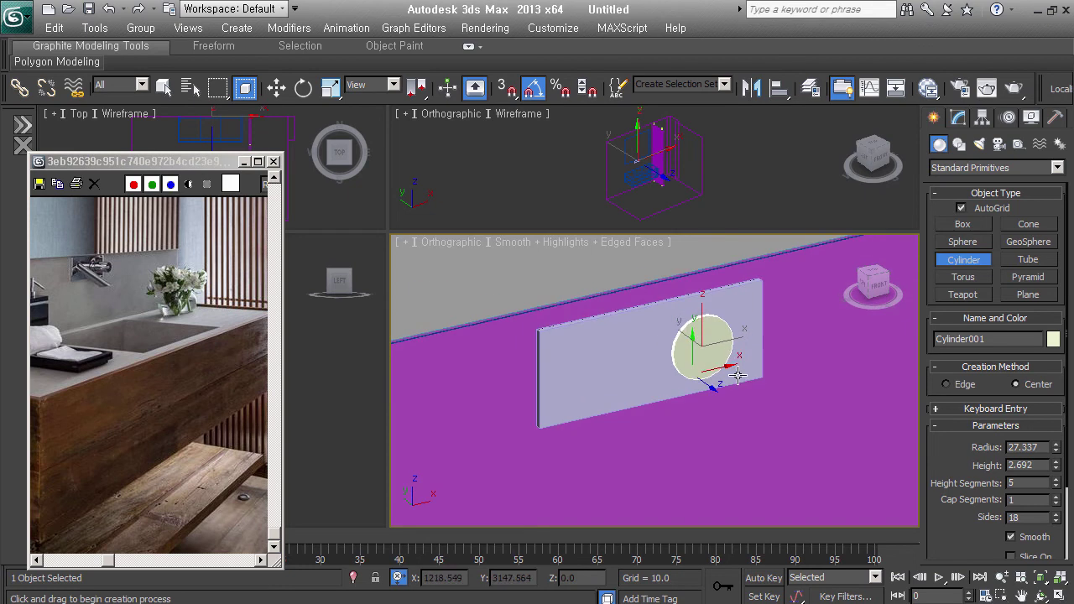
key(z)
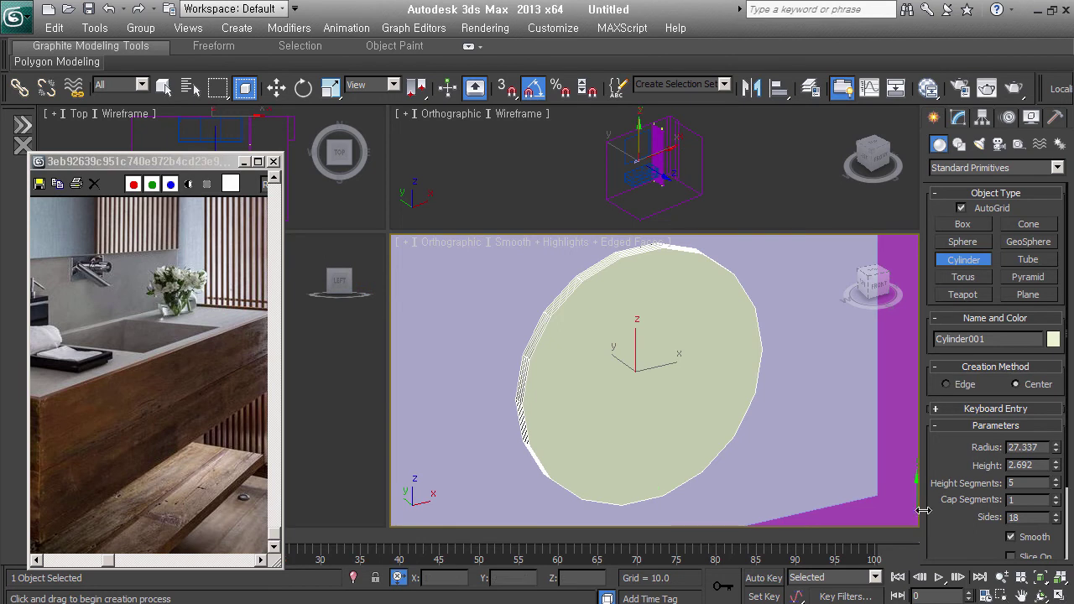
- Set the disc to 1 height segment and 60 sides
right_click(1055, 489)
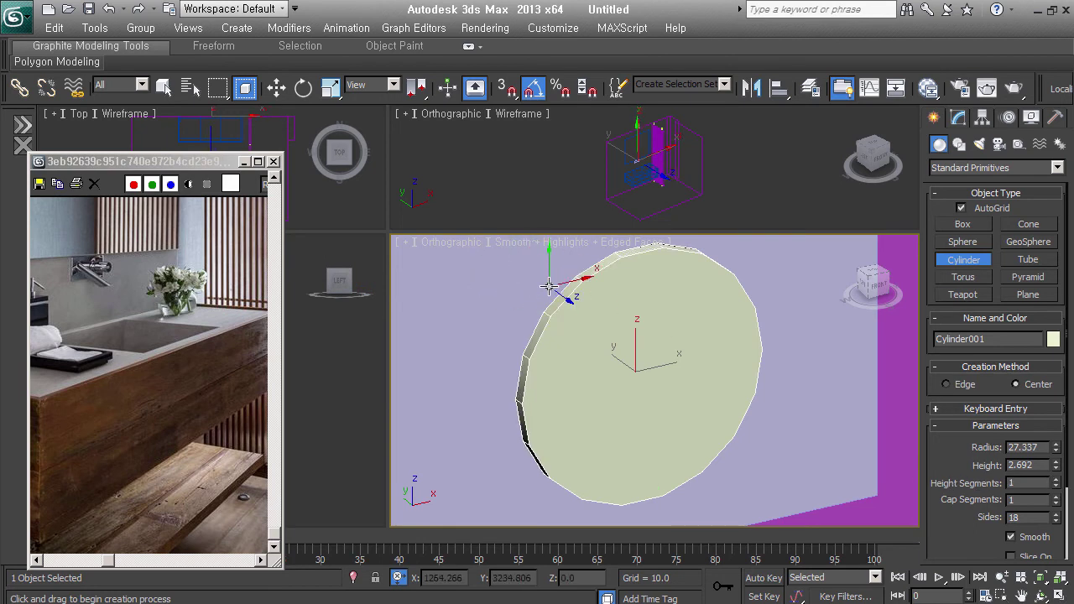
double_click(1019, 518)
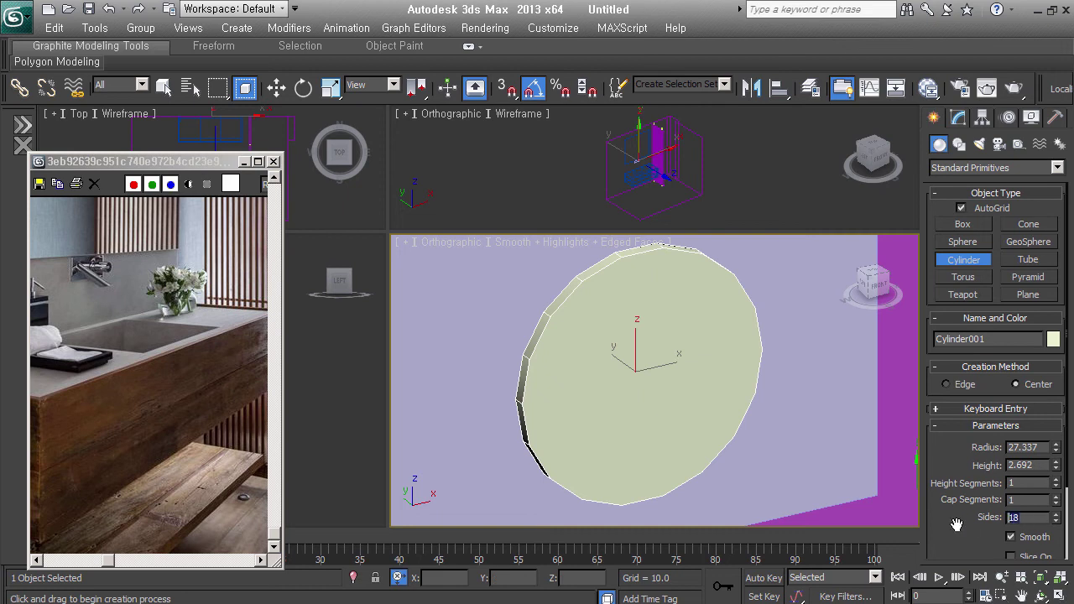
text(40)
key(Return)
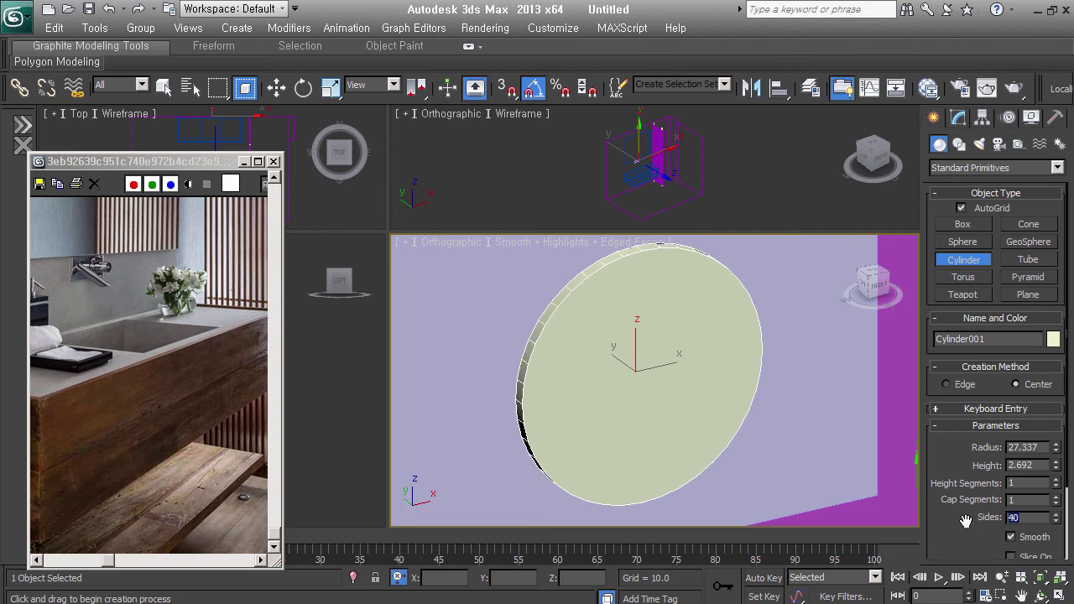
text(0)
key(Return)
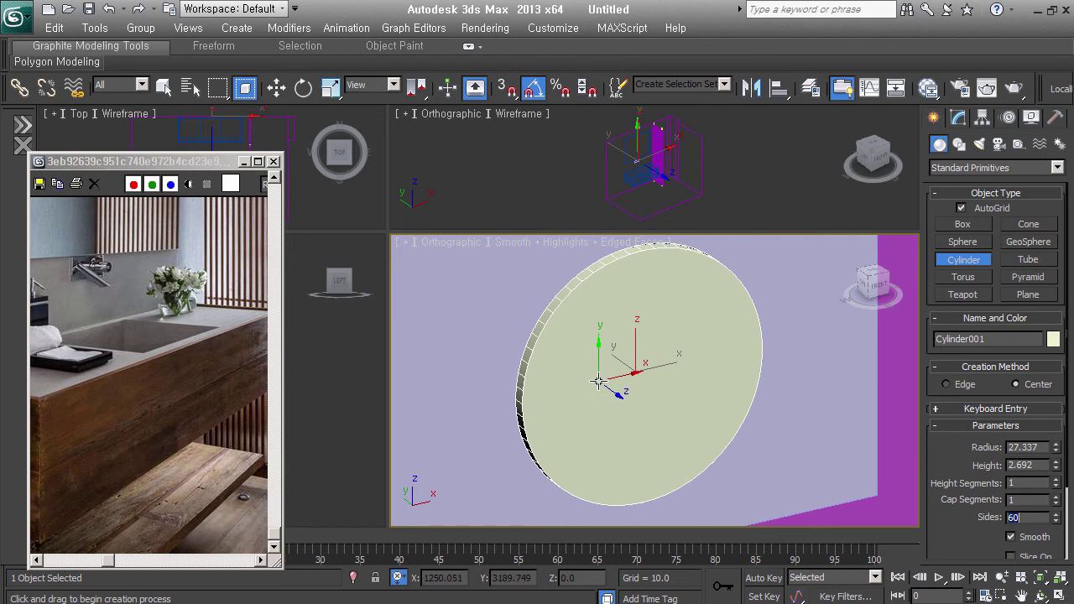
- Convert the disc to Editable Poly and select its front face in front view
key(w)
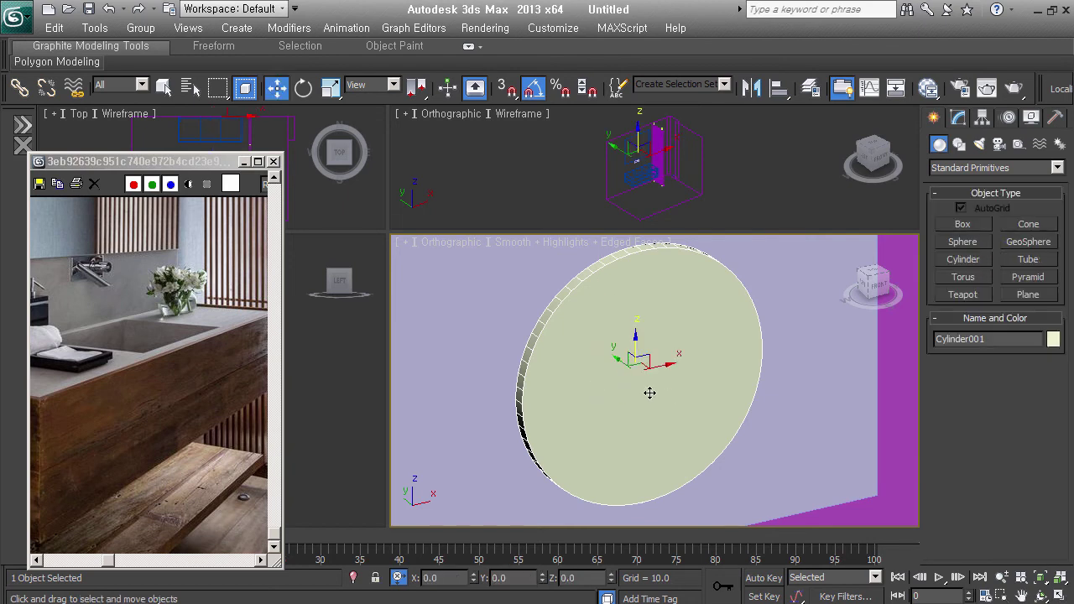
right_drag(649, 393, 826, 338)
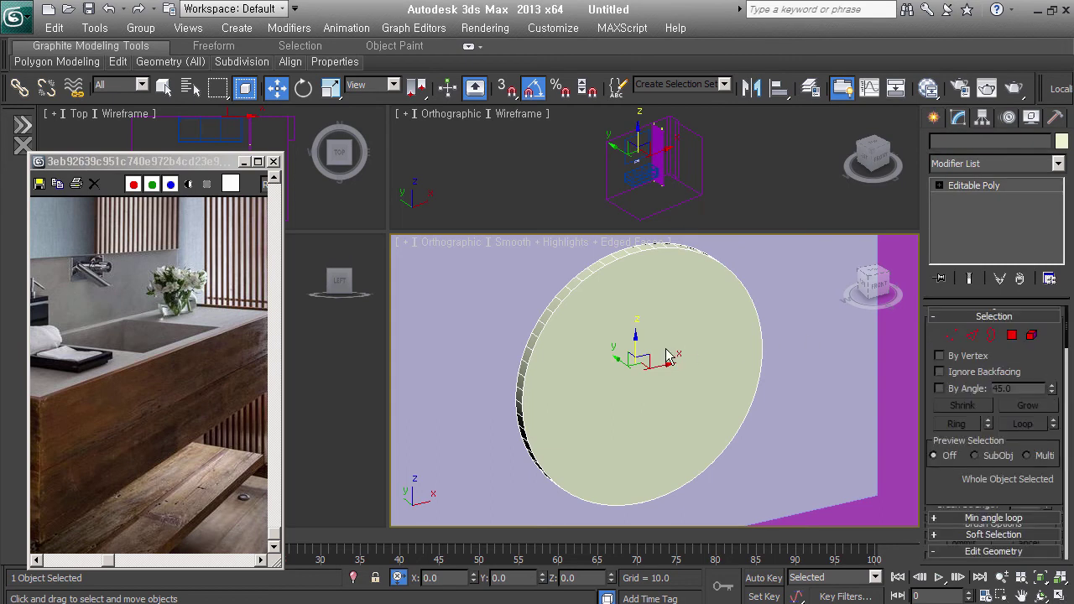
key(4)
click(662, 359)
alt+middle_drag(663, 359, 618, 367)
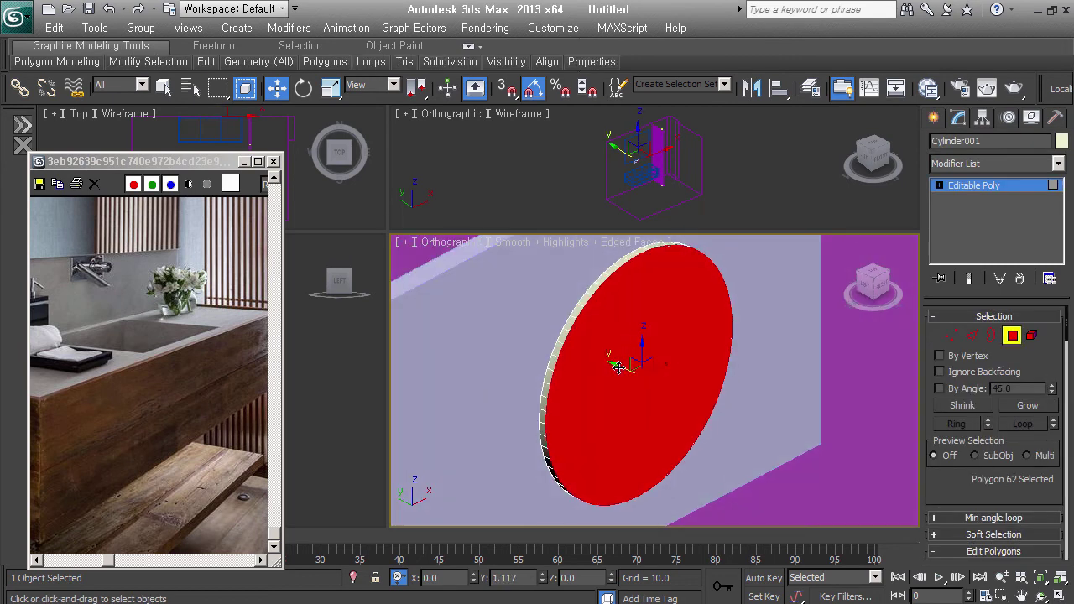
key(shift+z)
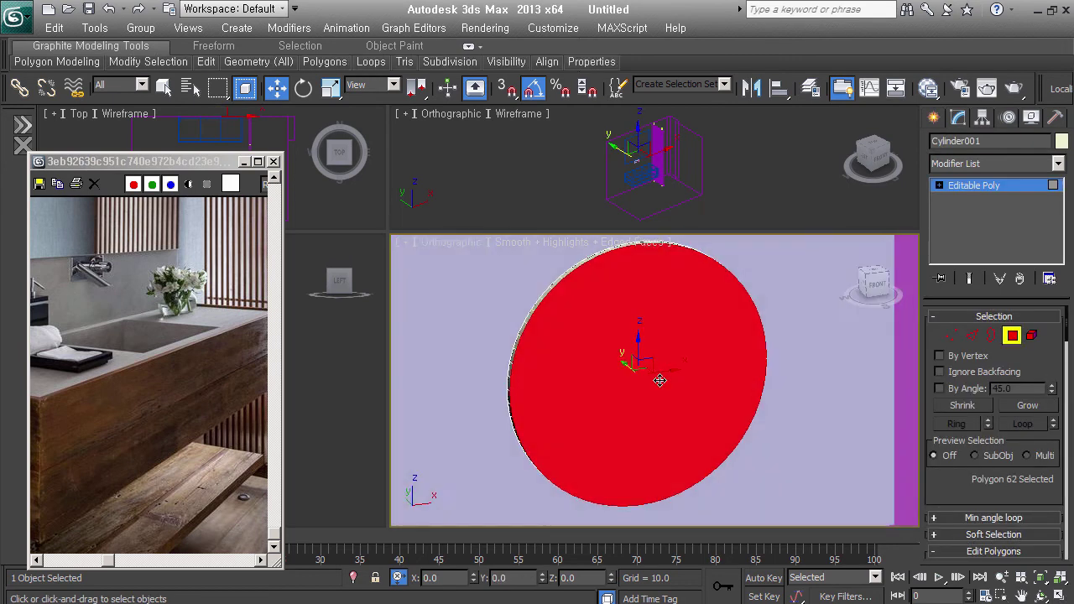
- Inset the front face into a smaller circle and pull it outward as a boss
right_click(657, 333)
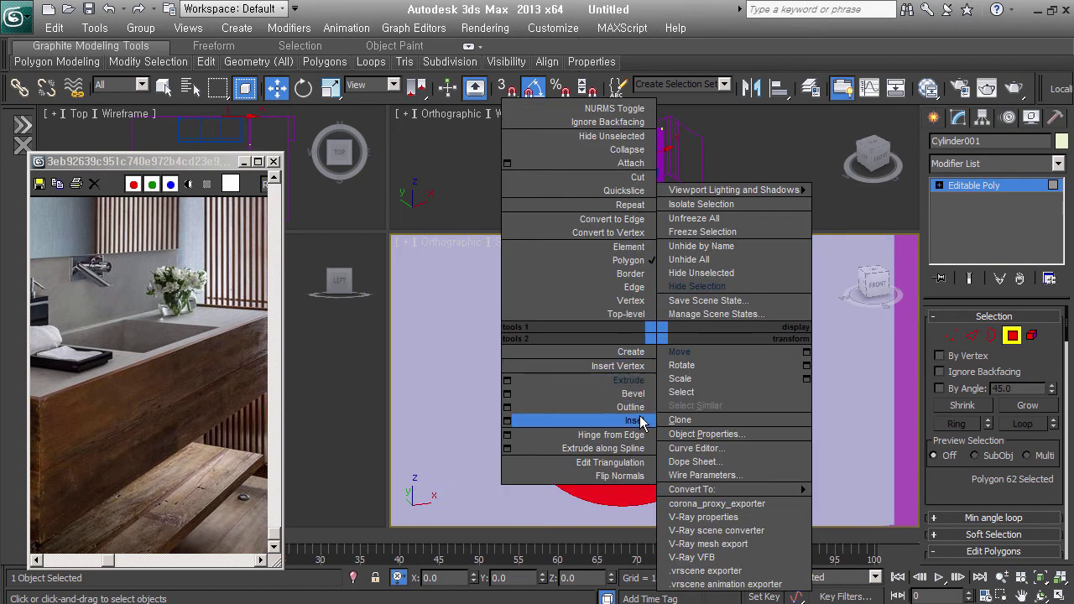
click(639, 419)
drag(702, 360, 695, 432)
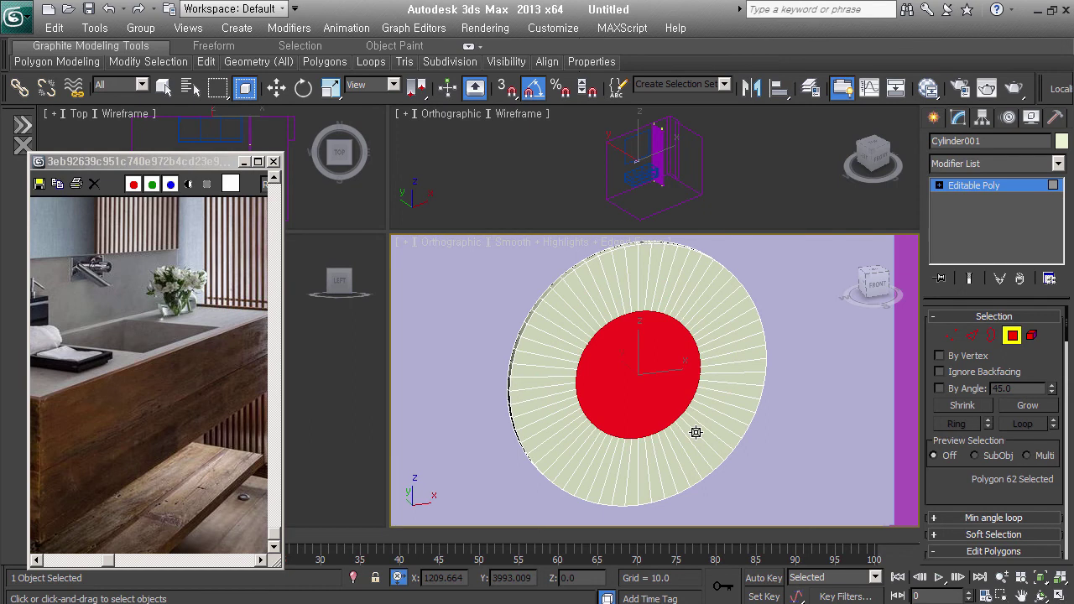
right_click(650, 359)
click(659, 367)
drag(645, 362, 667, 218)
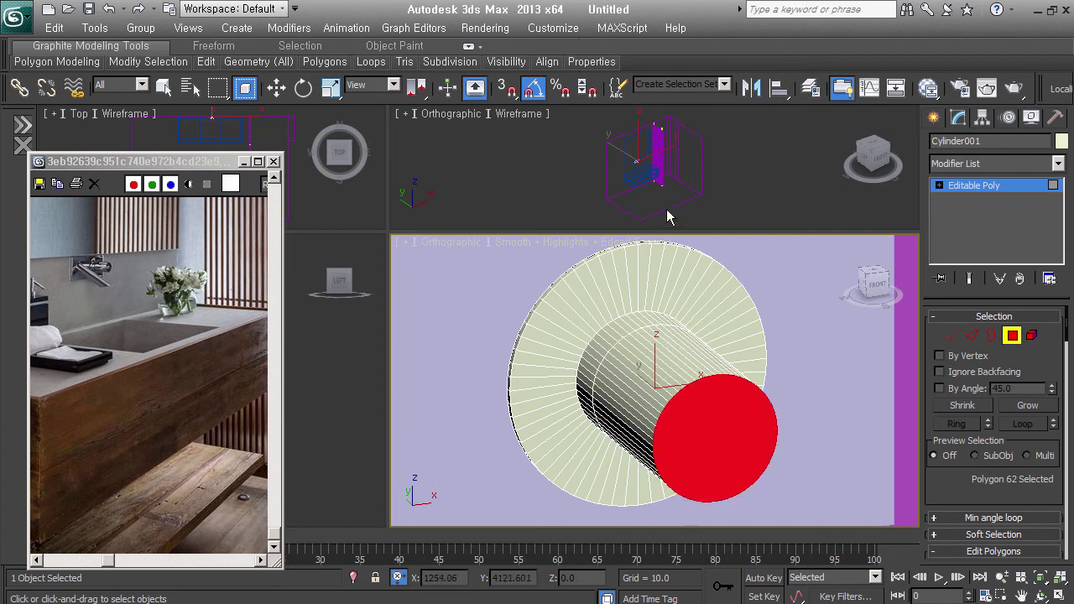
- Extrude the cylinder's side face loop along Local Normal by about 5.5
alt+middle_drag(648, 400, 682, 407)
click(630, 408)
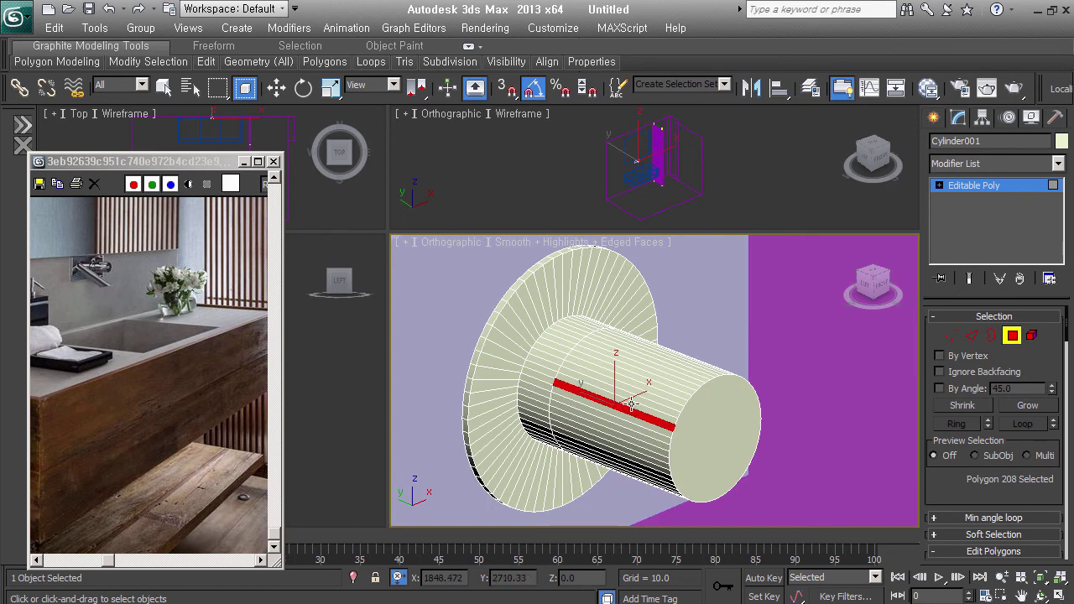
shift+click(630, 405)
right_click(671, 348)
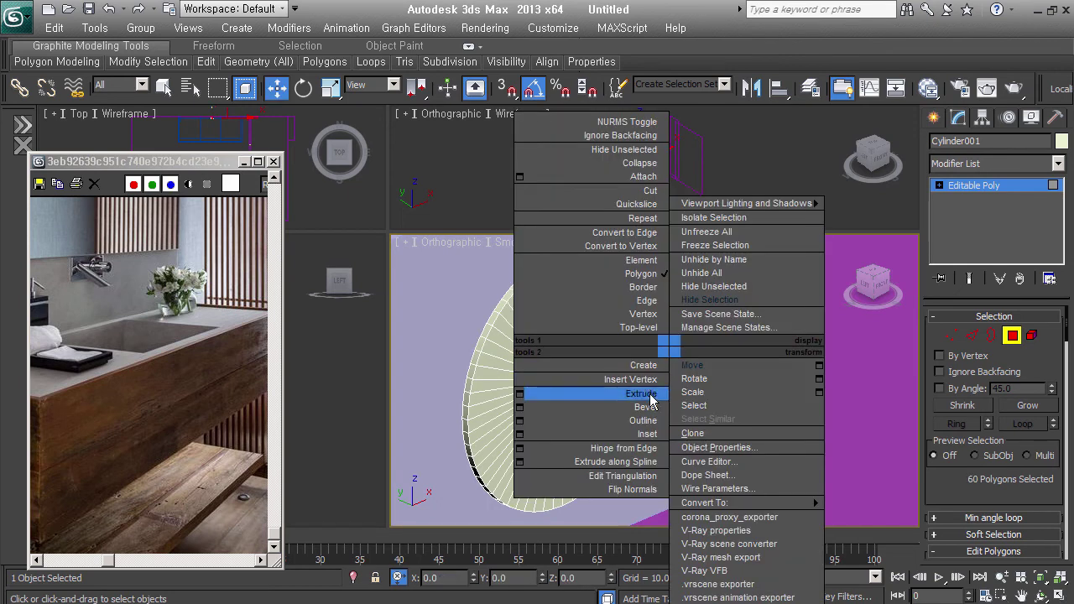
click(519, 393)
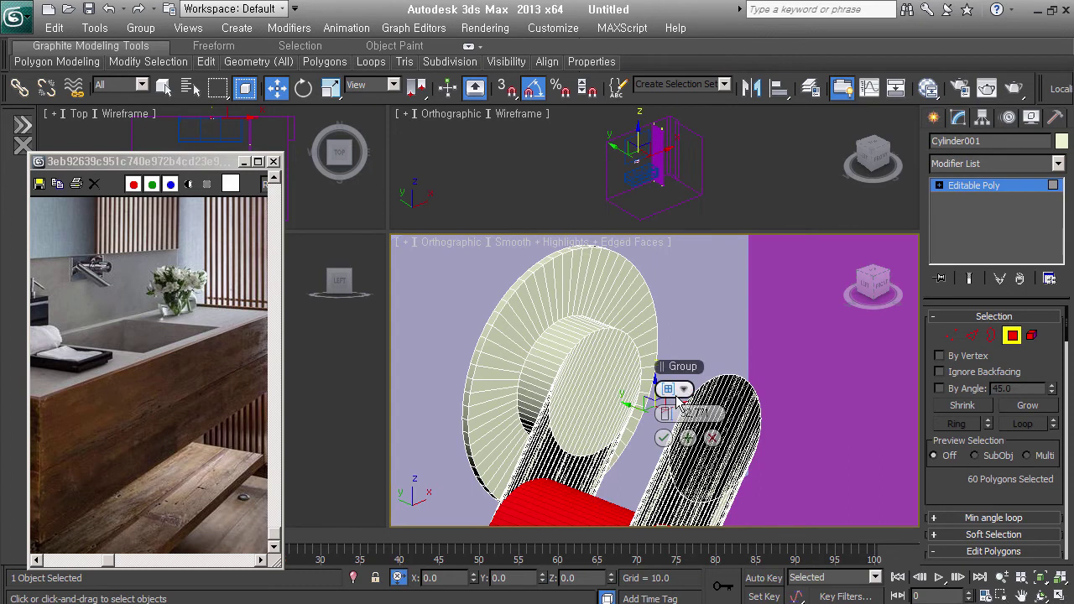
click(668, 390)
drag(669, 413, 534, 462)
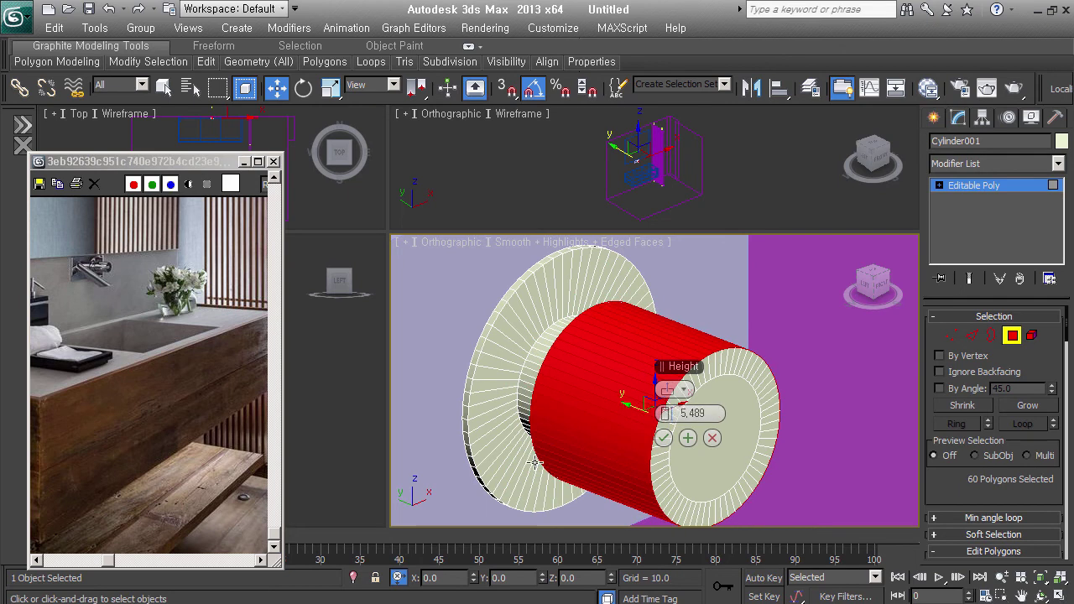
click(662, 437)
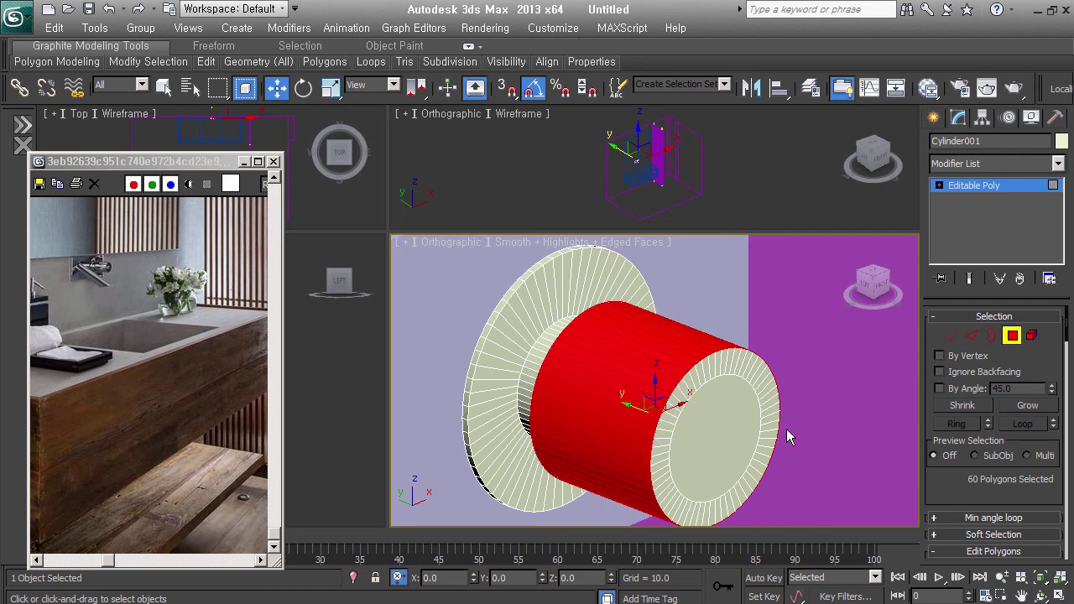
click(718, 425)
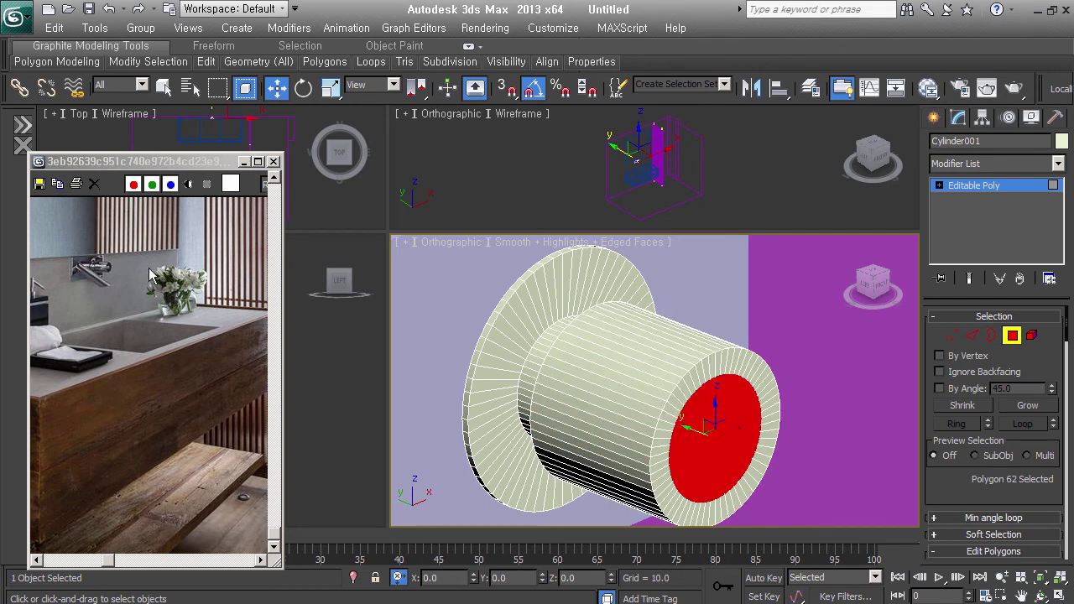
- Scale the drum's end face to about half and extrude it inward as a hole
right_click(710, 348)
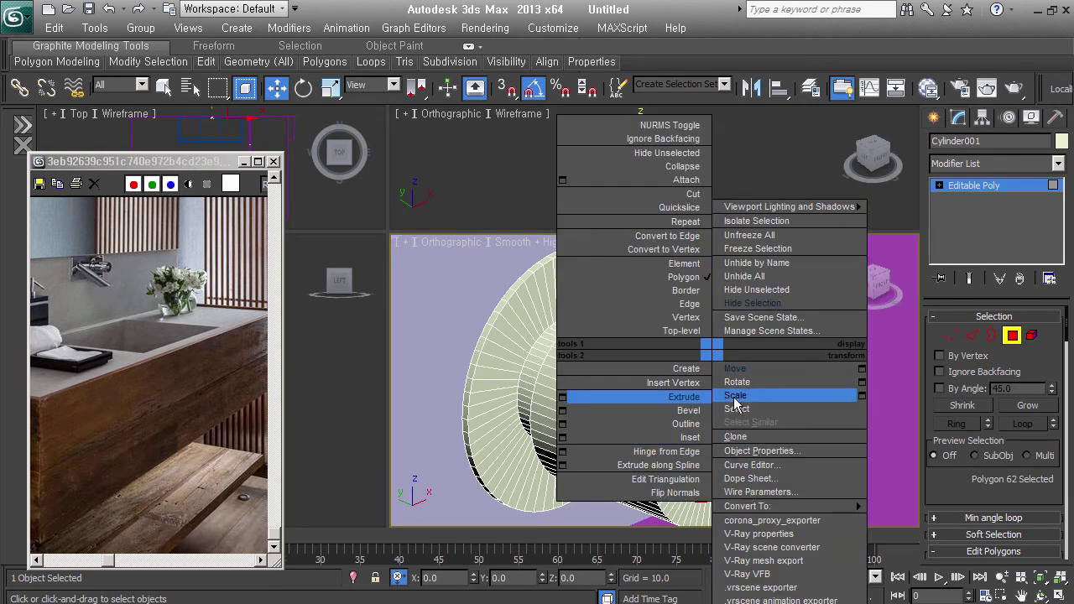
click(734, 395)
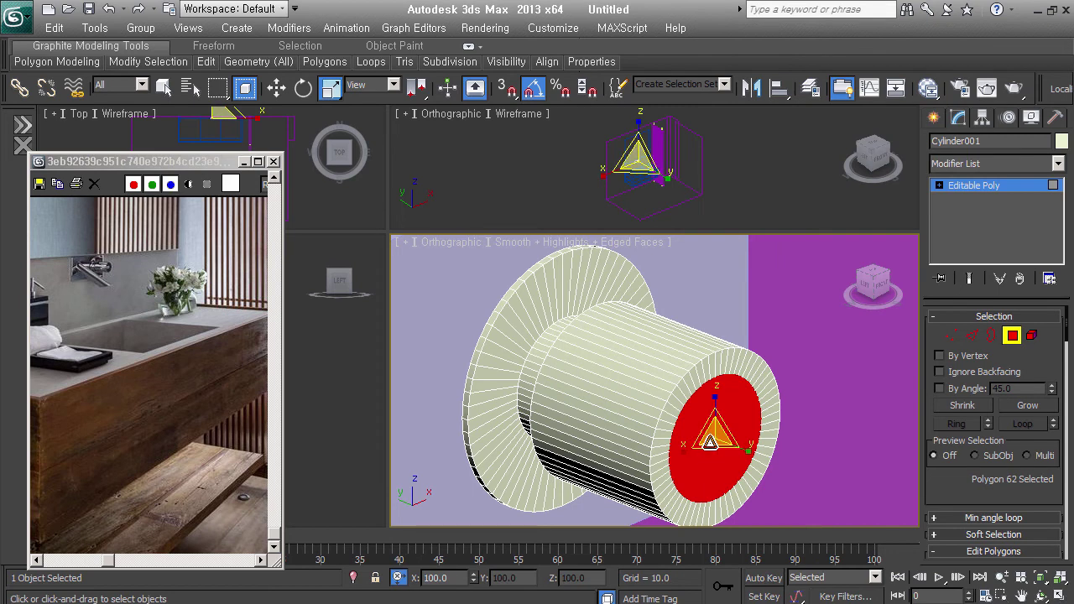
drag(713, 436, 717, 528)
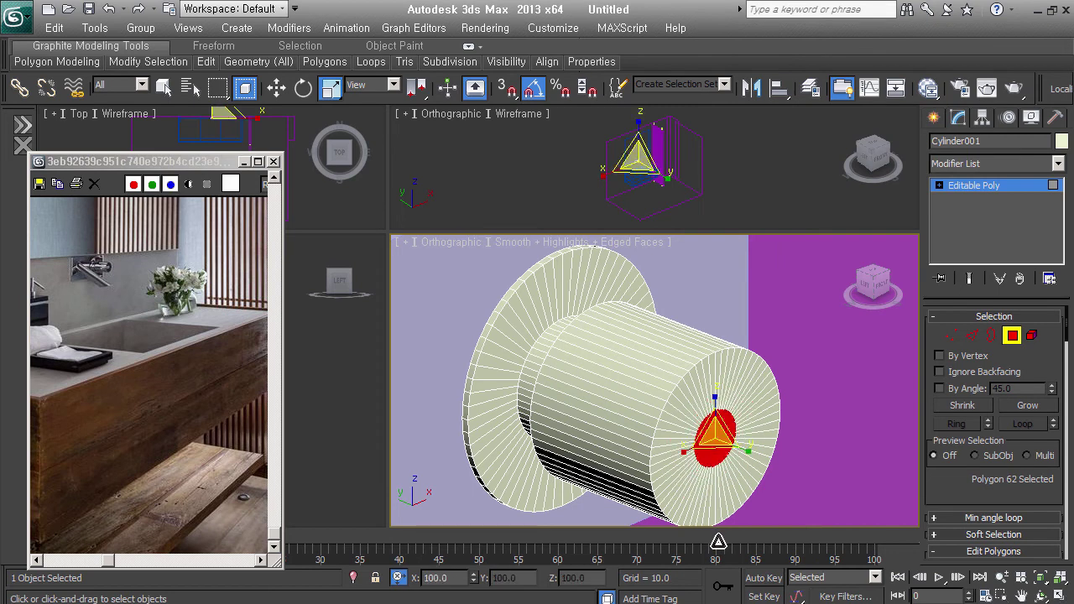
right_click(723, 426)
click(709, 414)
drag(709, 479, 718, 463)
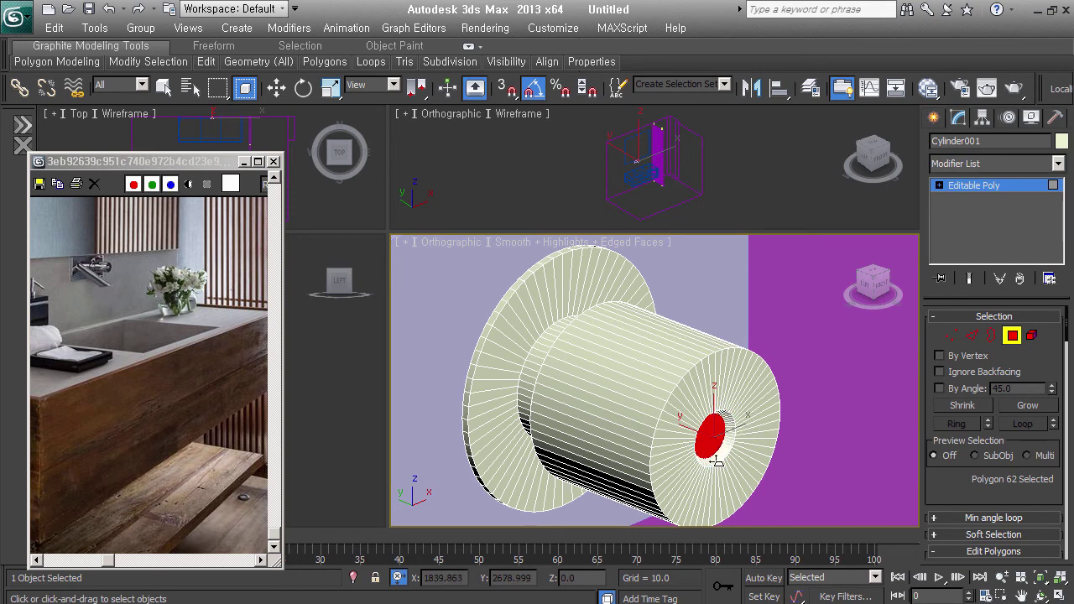
click(860, 382)
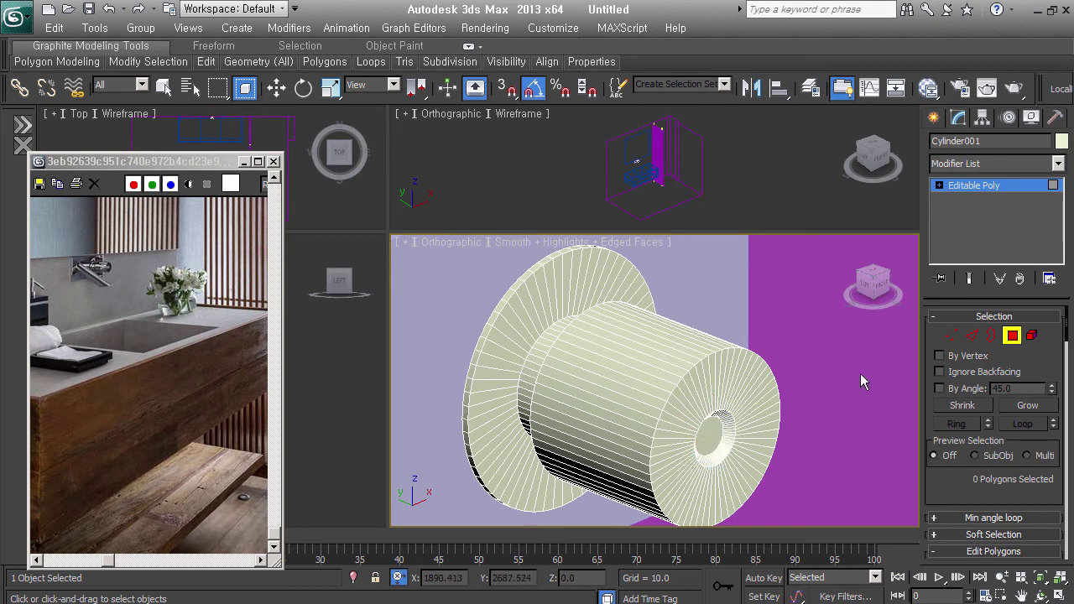
- Select the full edge loop around the drum's front rim
click(971, 335)
click(674, 388)
key(z)
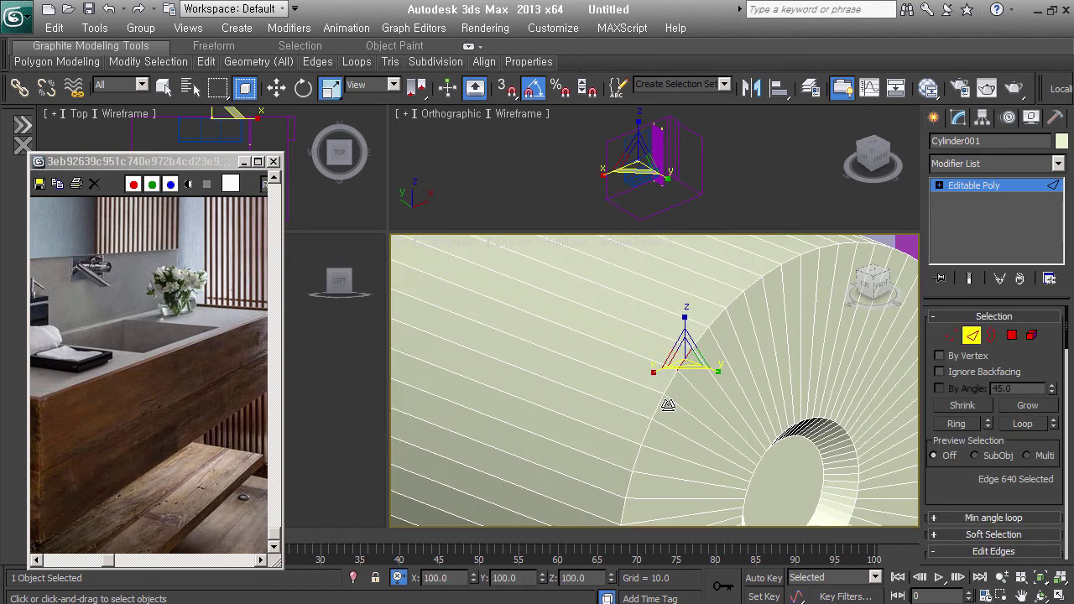
double_click(668, 405)
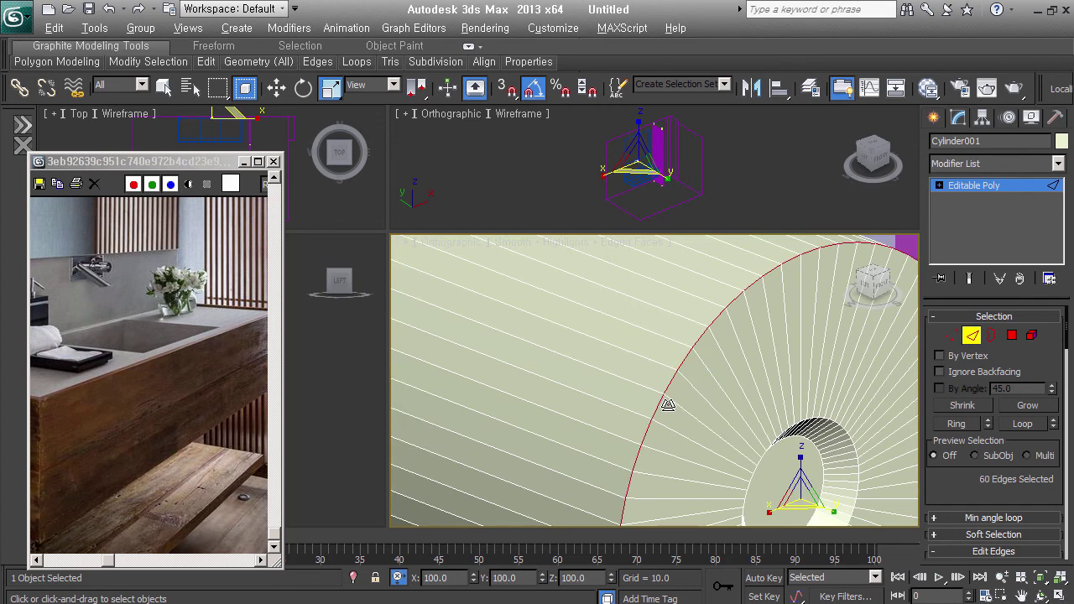
scroll(668, 399, down, 2)
scroll(675, 369, down, 2)
scroll(679, 355, down, 2)
- Chamfer the rim loop with amount 3.662 and 5 segments
right_click(686, 340)
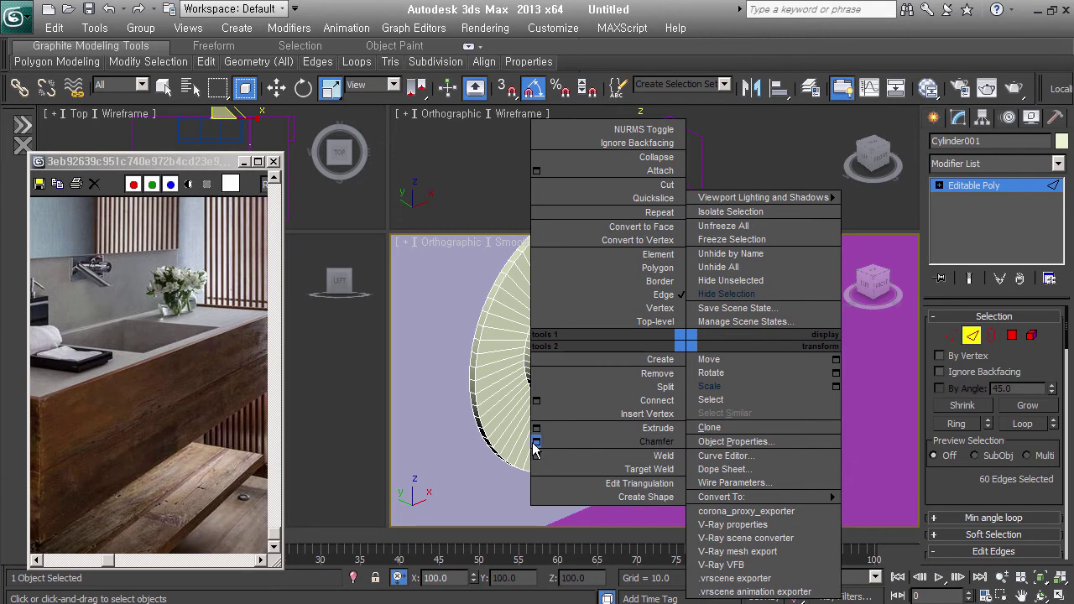
click(536, 442)
drag(670, 389, 684, 380)
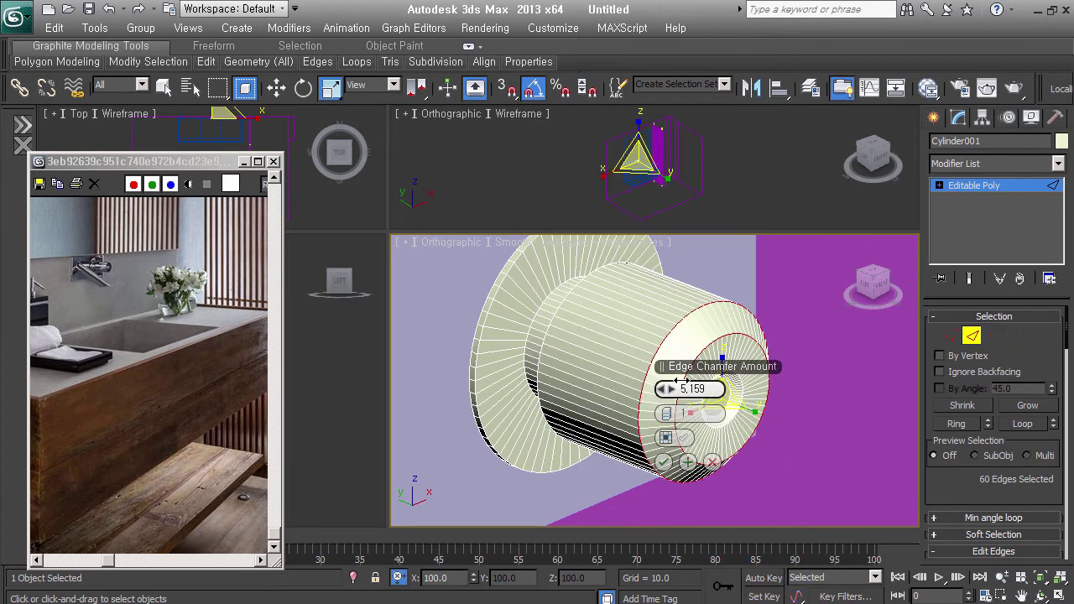
click(671, 414)
click(671, 414)
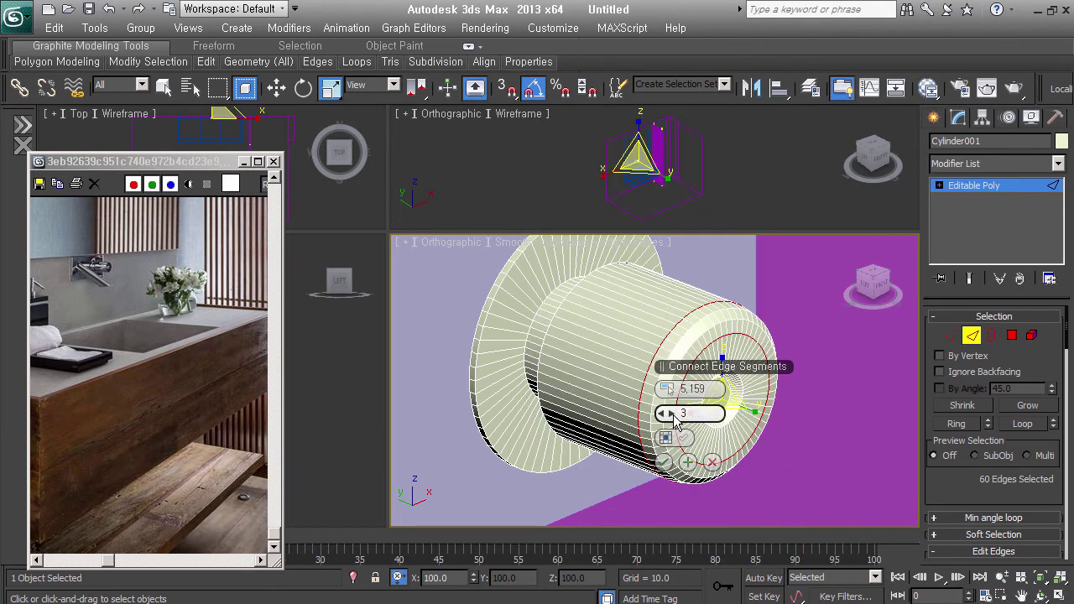
click(671, 414)
click(671, 413)
drag(663, 388, 665, 388)
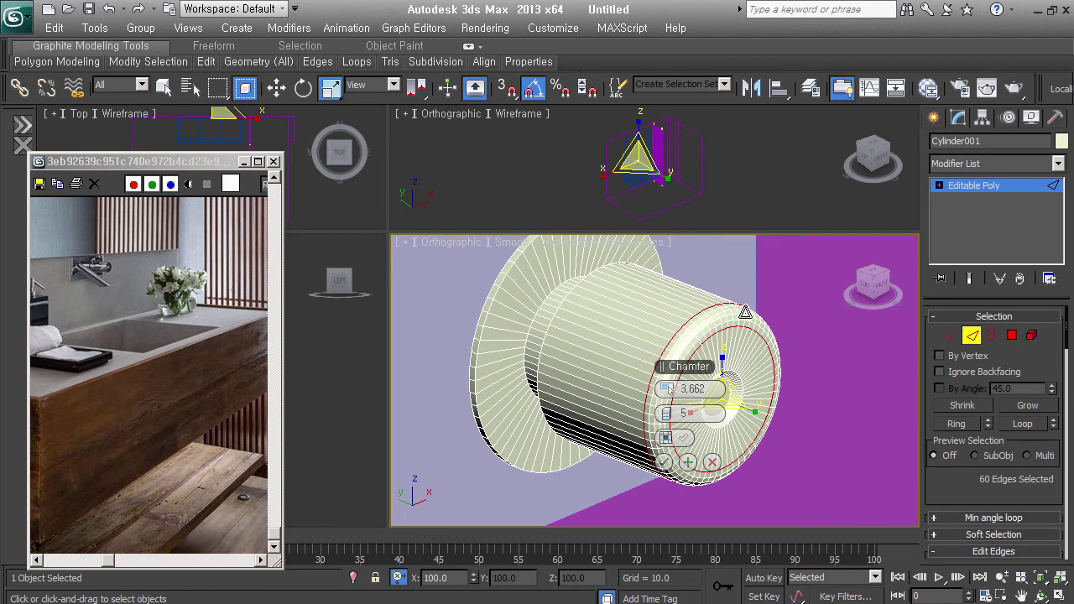
scroll(744, 312, up, 1)
scroll(744, 312, up, 3)
scroll(744, 312, up, 2)
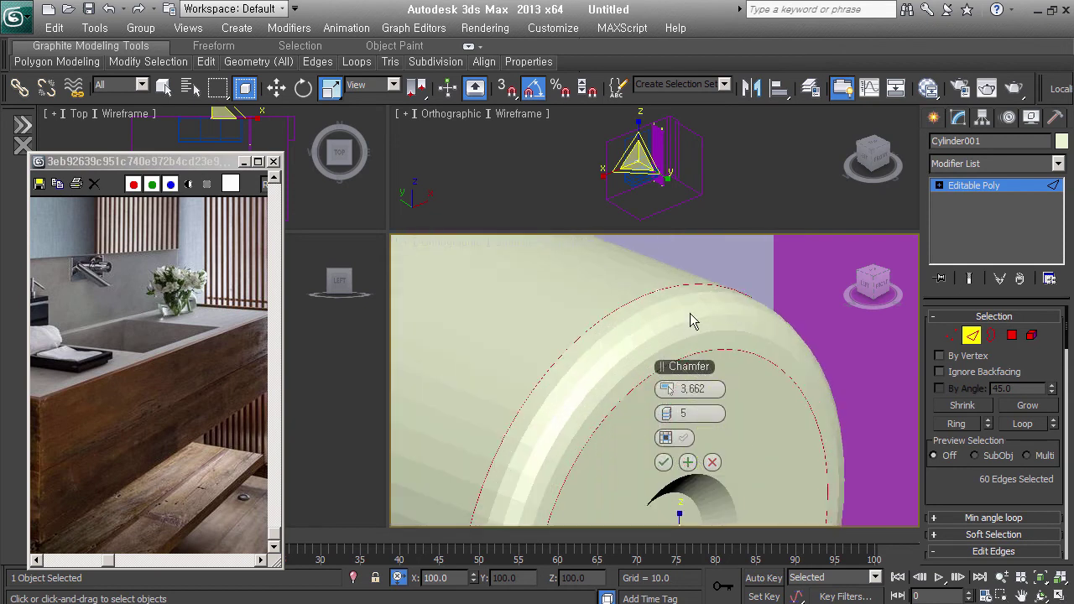
scroll(605, 390, down, 2)
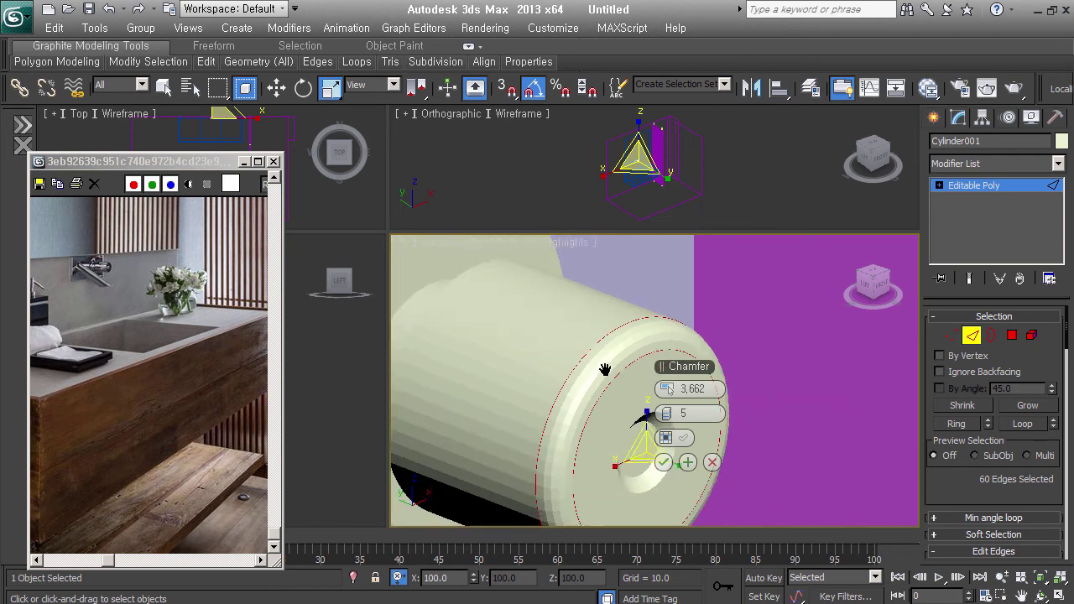
scroll(597, 369, down, 2)
scroll(594, 355, down, 1)
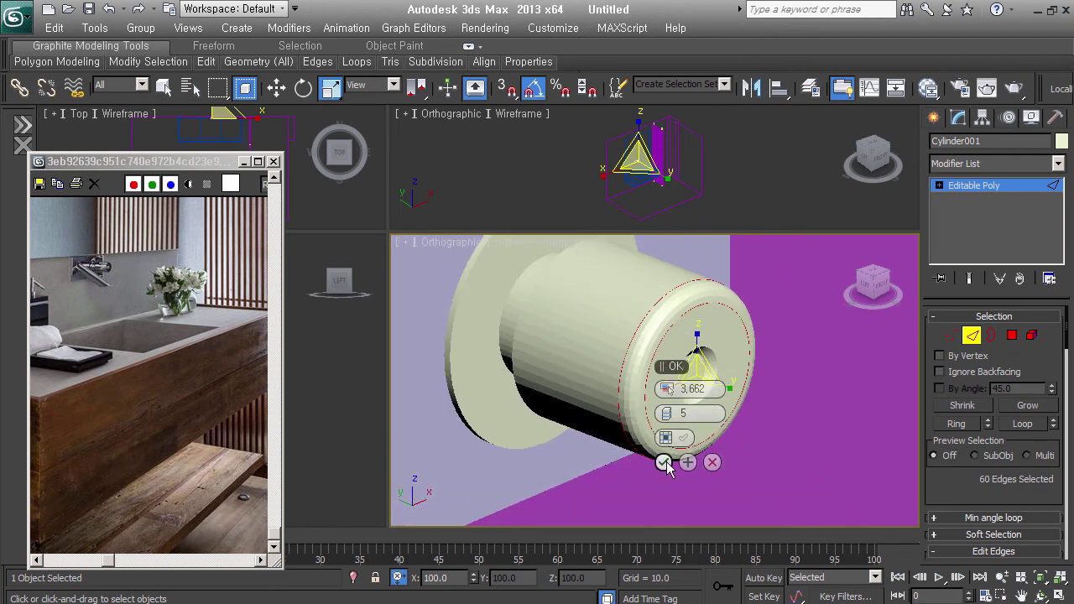
click(663, 462)
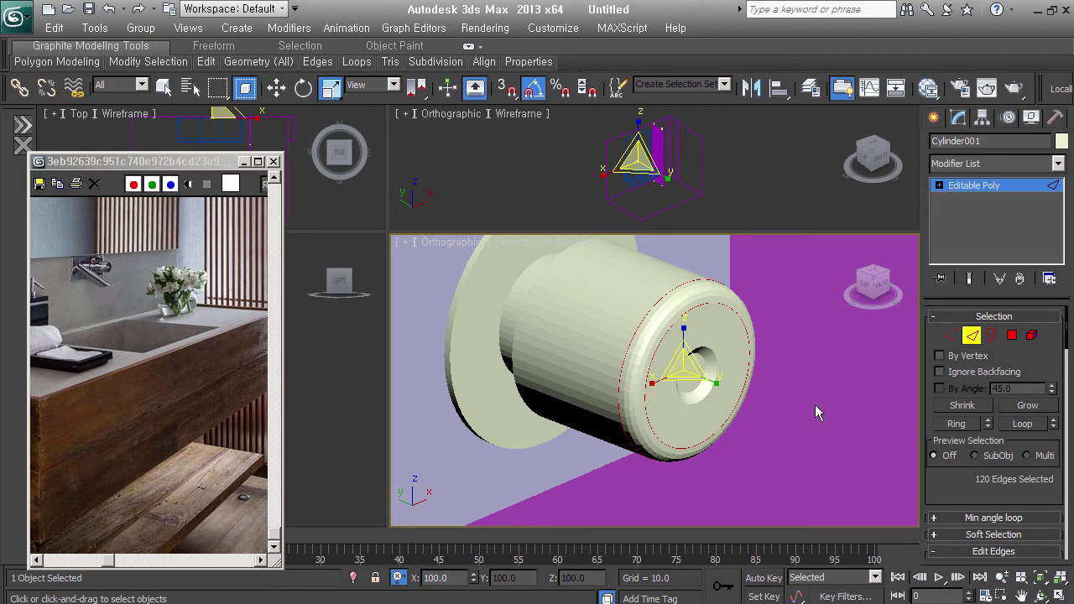
click(815, 405)
click(1013, 336)
- Select all of the drum's faces and apply Auto Smooth
key(ctrl+a)
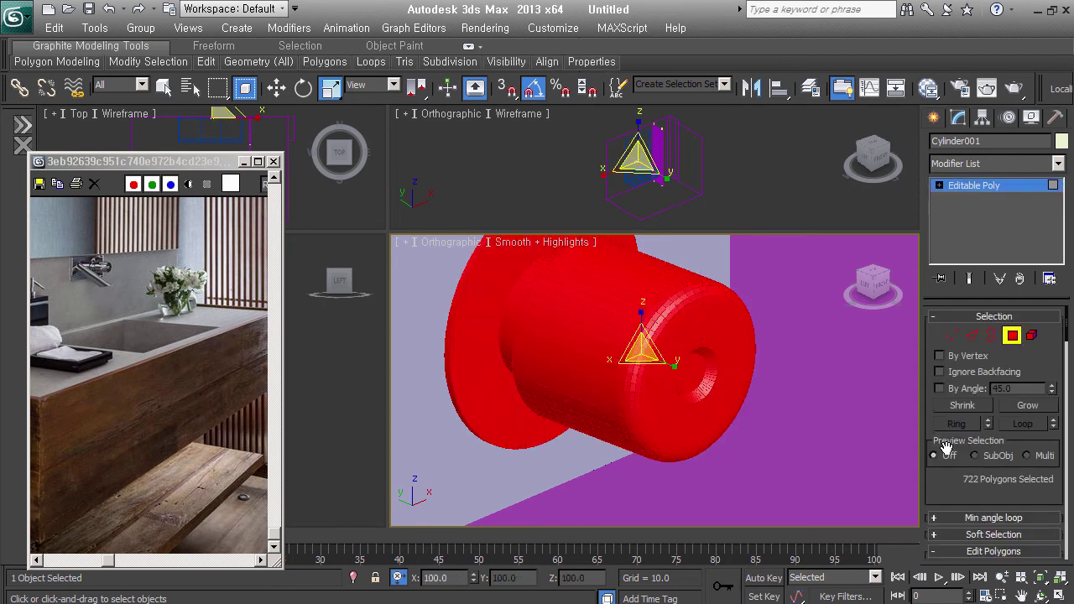
drag(944, 498, 981, 4)
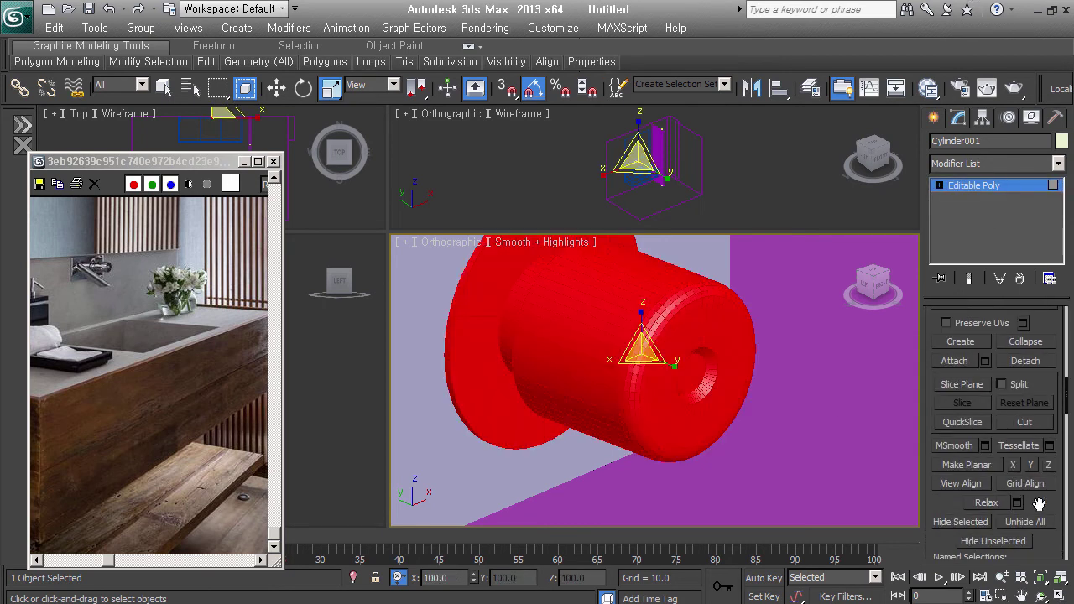
drag(1038, 503, 1038, 273)
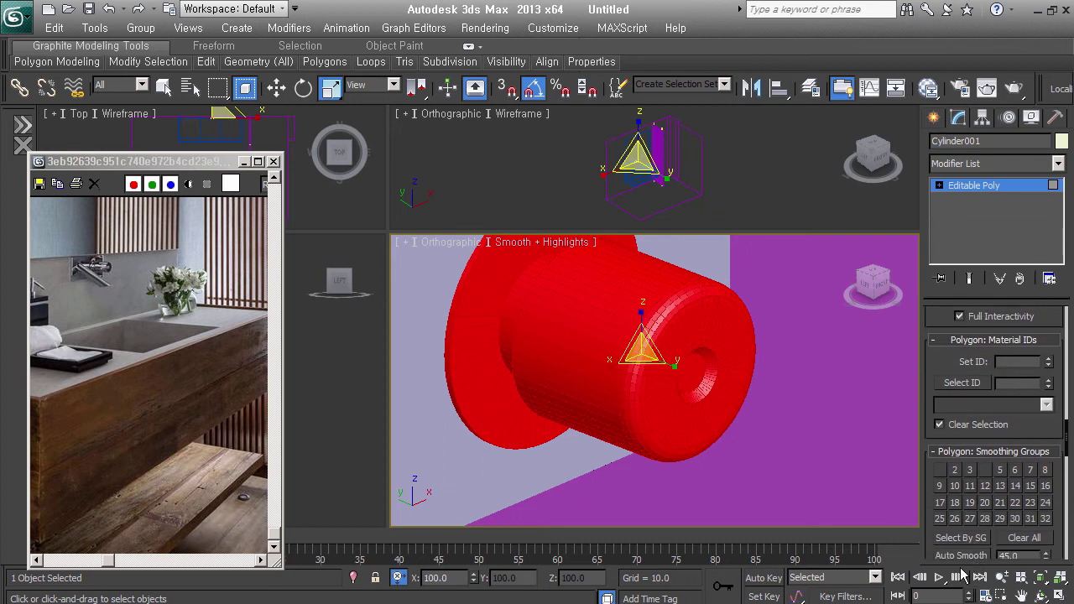
scroll(937, 378, down, 1)
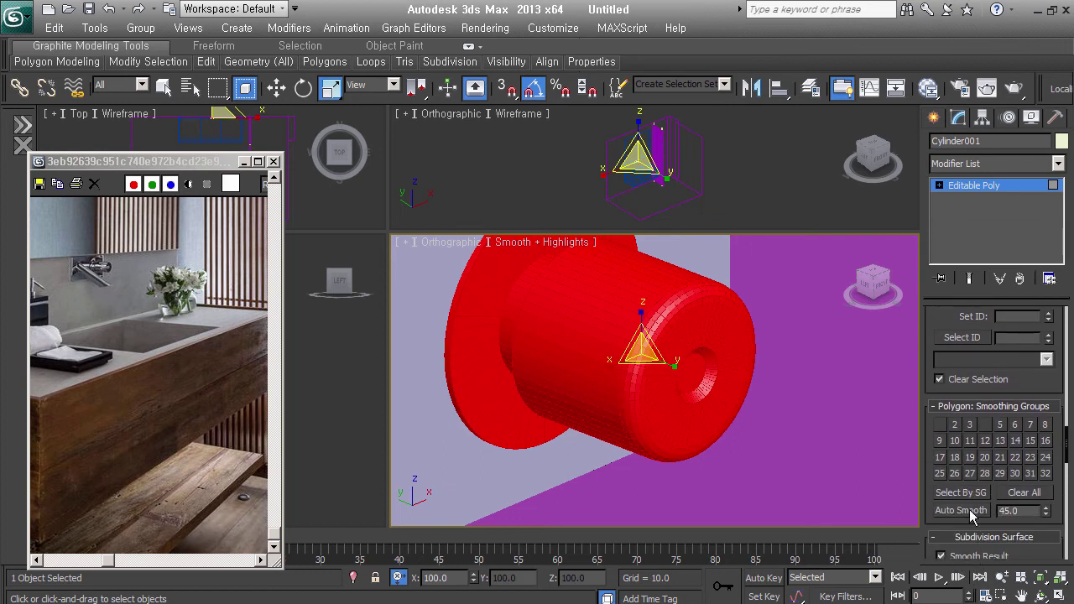
click(963, 511)
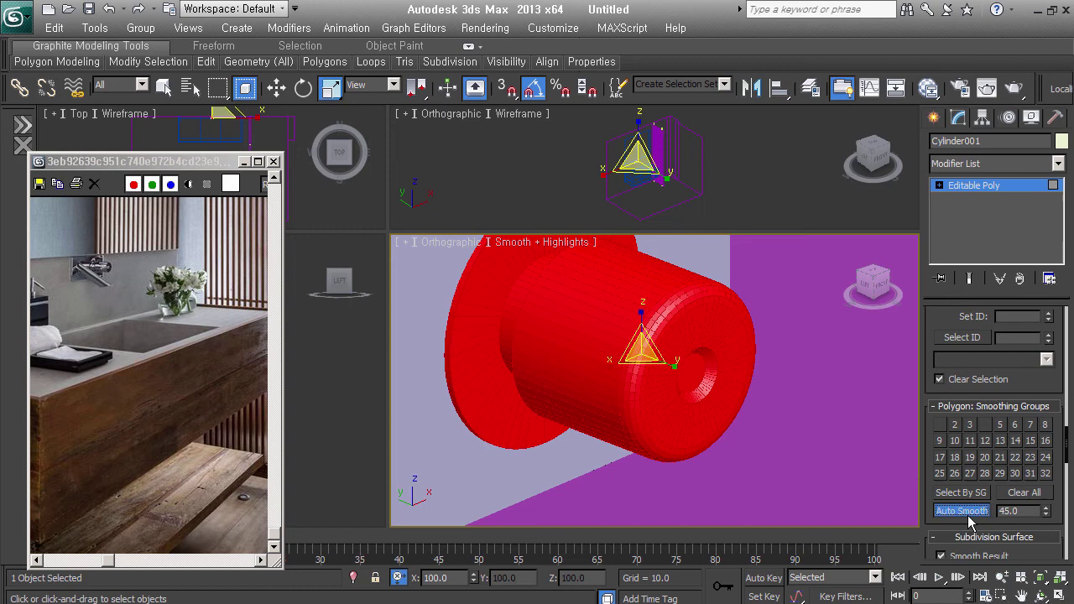
click(973, 185)
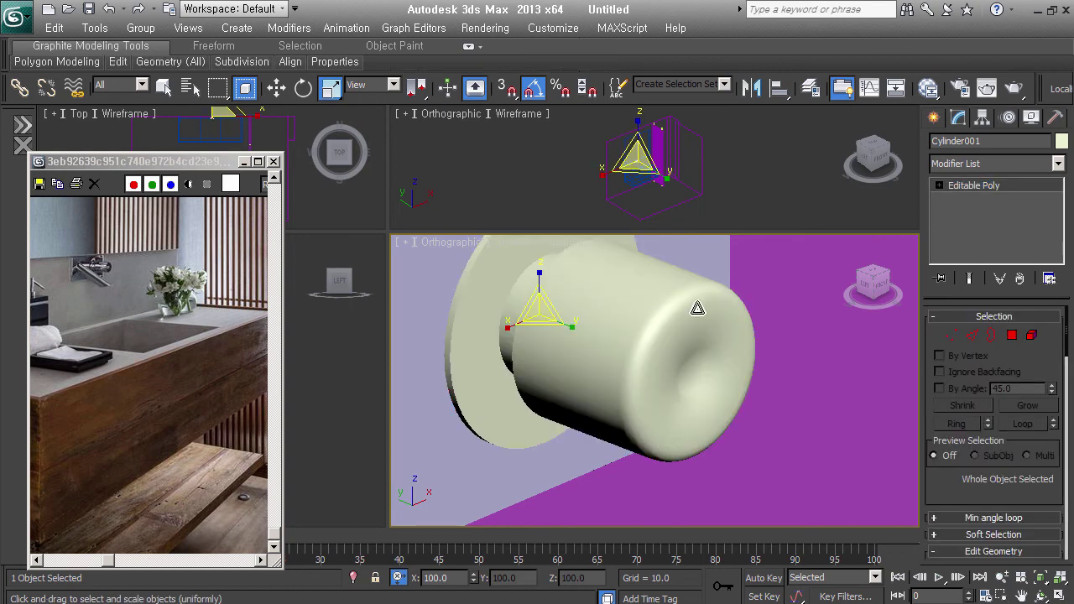
- Assign smoothing group 2 to the faces lining the end hole
click(1010, 335)
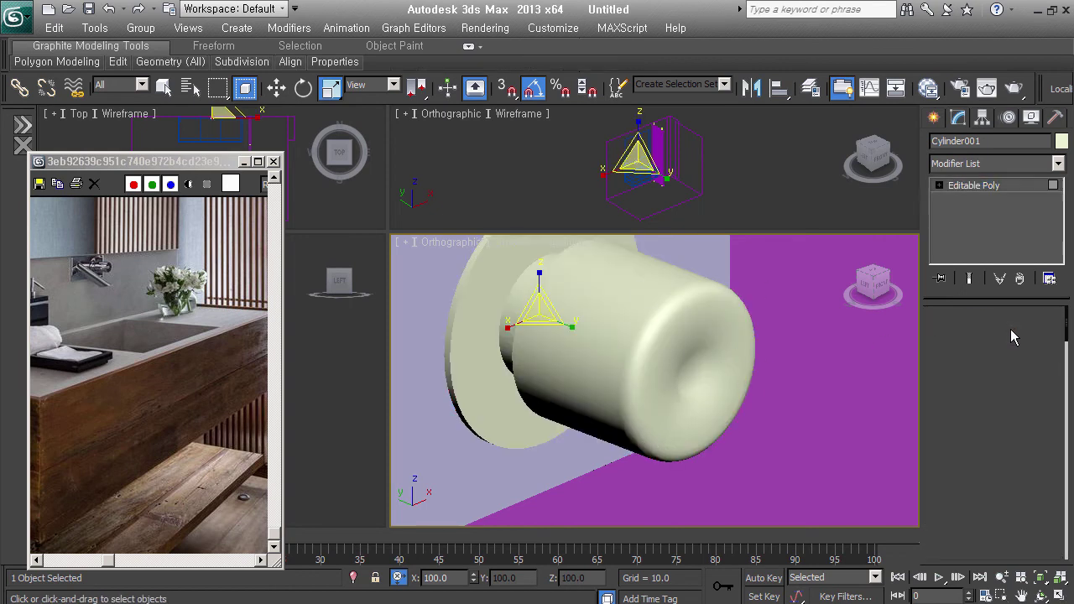
click(704, 375)
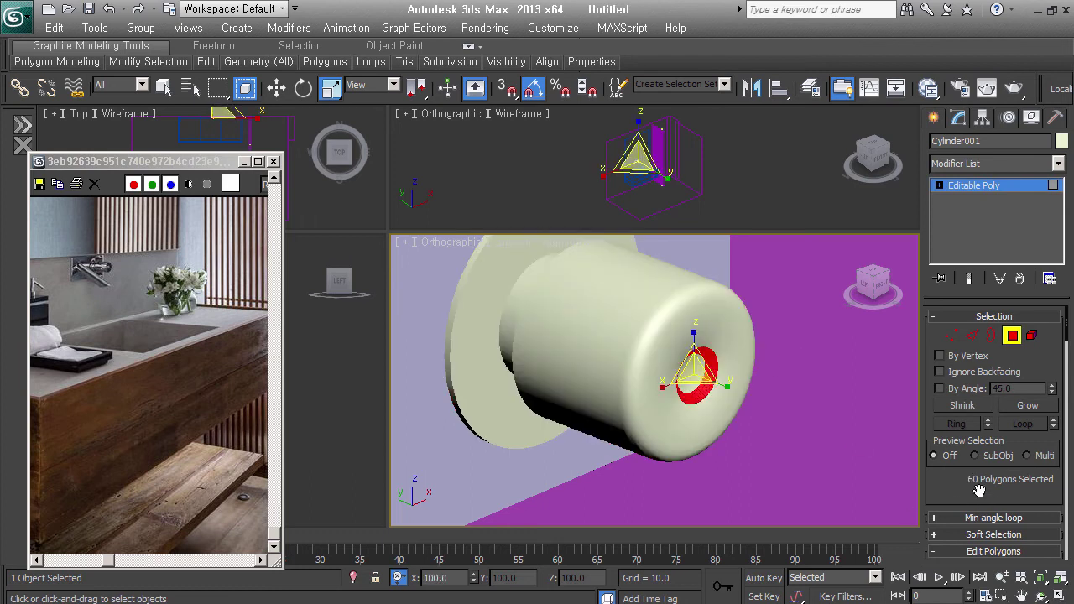
scroll(956, 503, down, 5)
drag(936, 504, 950, 184)
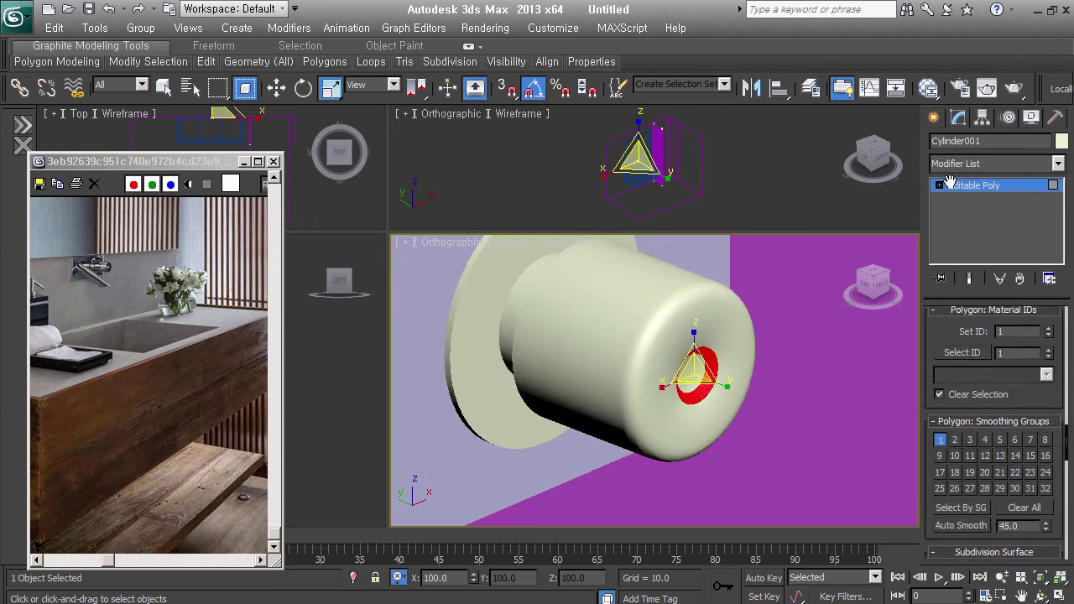
click(940, 440)
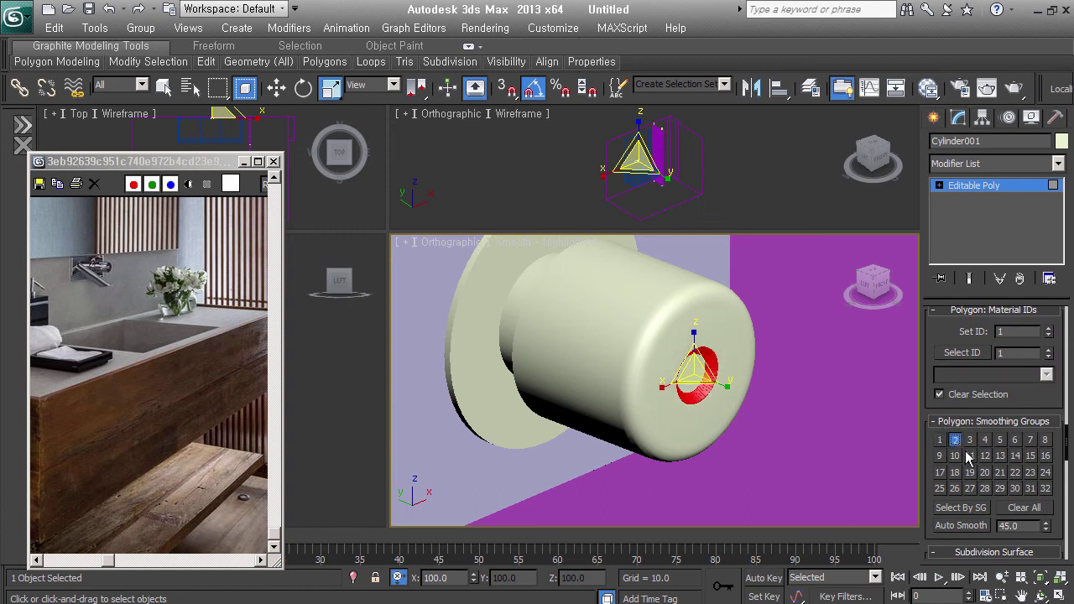
click(1001, 186)
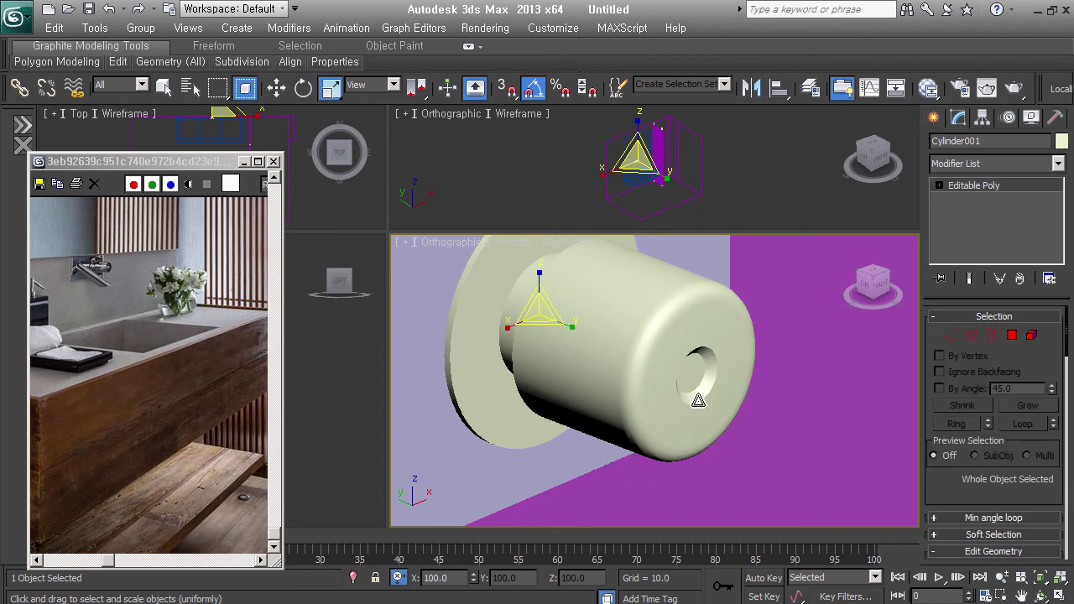
click(971, 335)
- Show mesh edges and select the full edge loop on the drum hole's outer rim
mouse_move(640, 377)
alt+middle_down()
mouse_move(660, 357)
mouse_move(563, 361)
mouse_move(642, 409)
alt+middle_up()
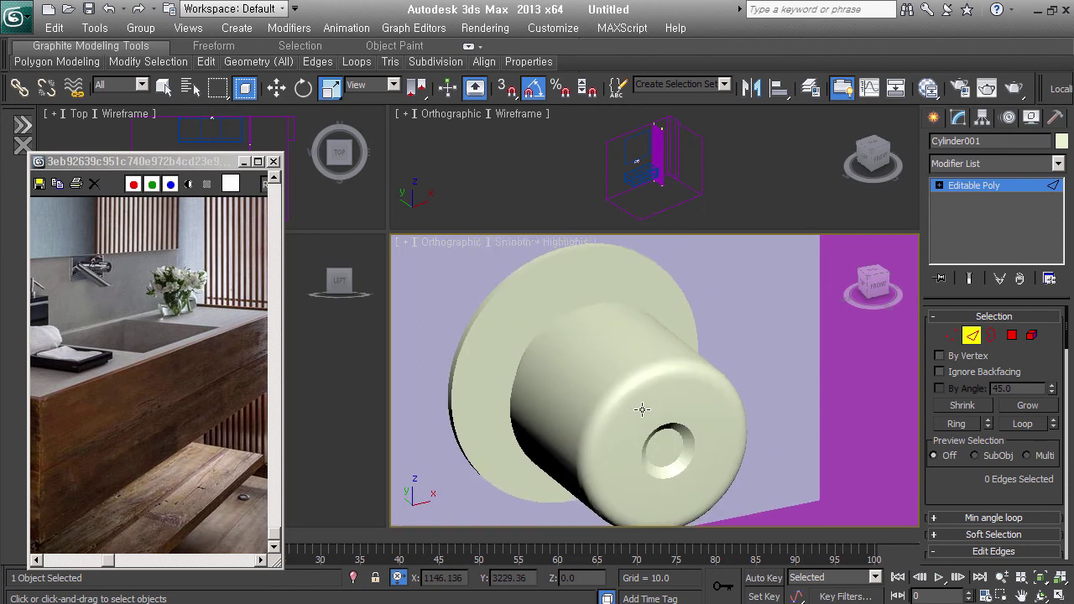
middle_drag(686, 427, 694, 414)
key(F4)
scroll(692, 424, up, 5)
scroll(691, 428, up, 4)
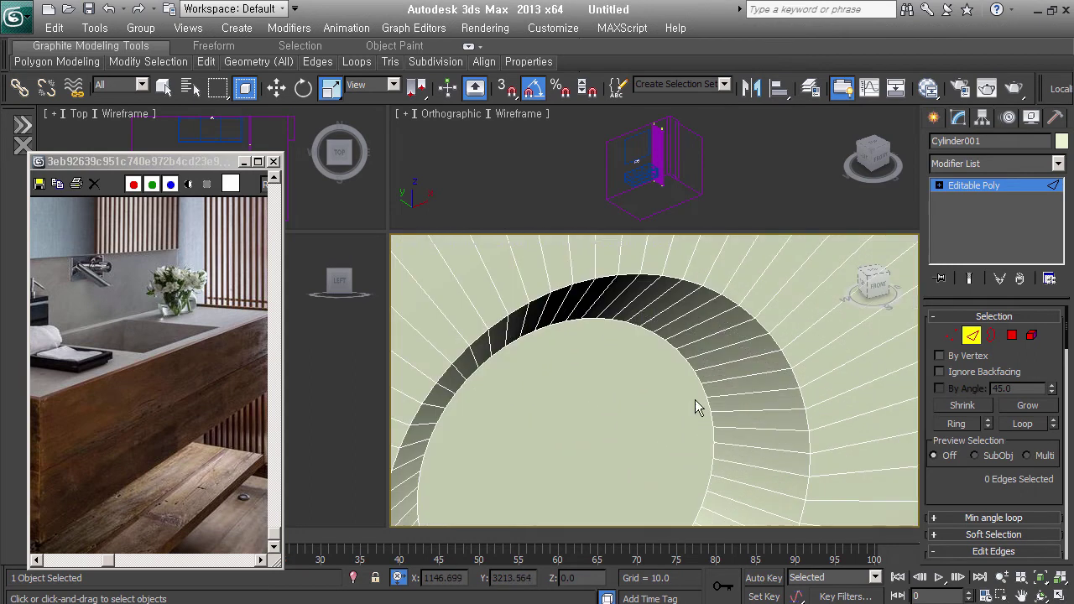
click(791, 363)
key(alt+l)
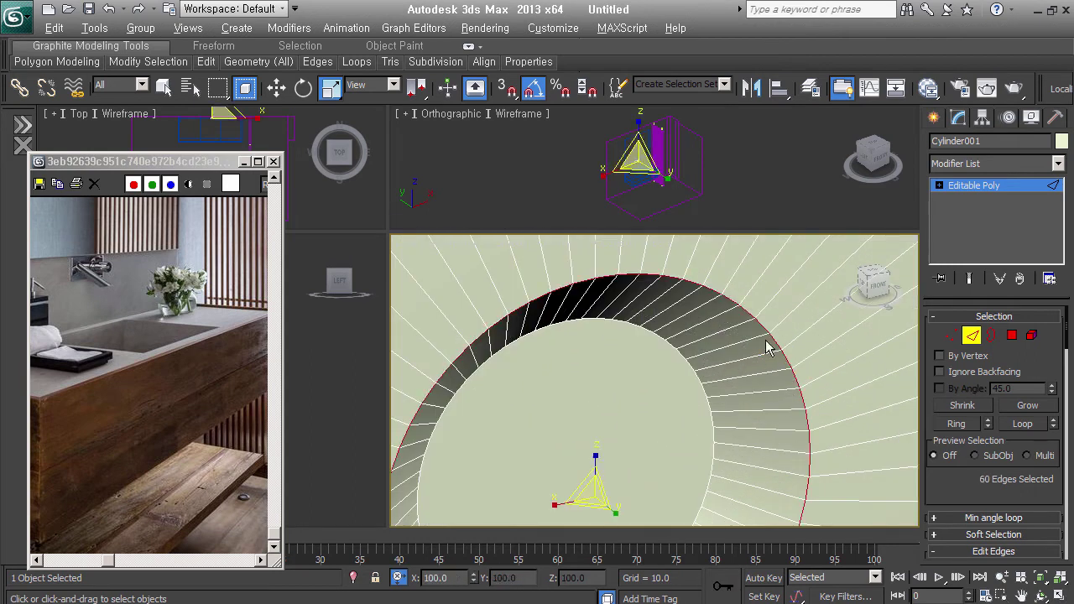
- Apply a Quad Chamfer to the rim with amount 0.39 and 2 iterations
click(1013, 163)
key(q)
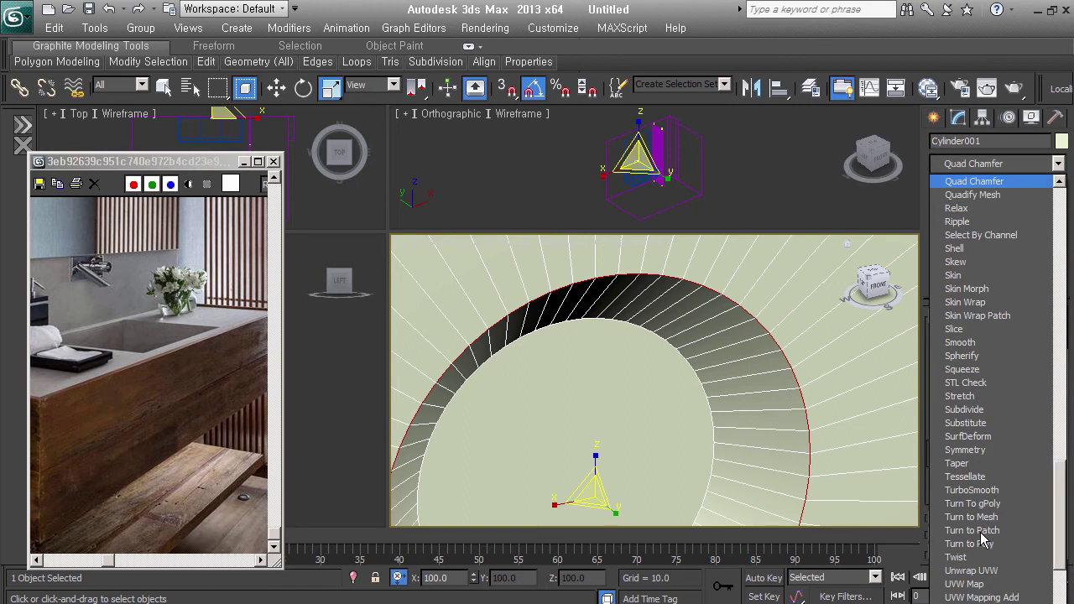
key(Return)
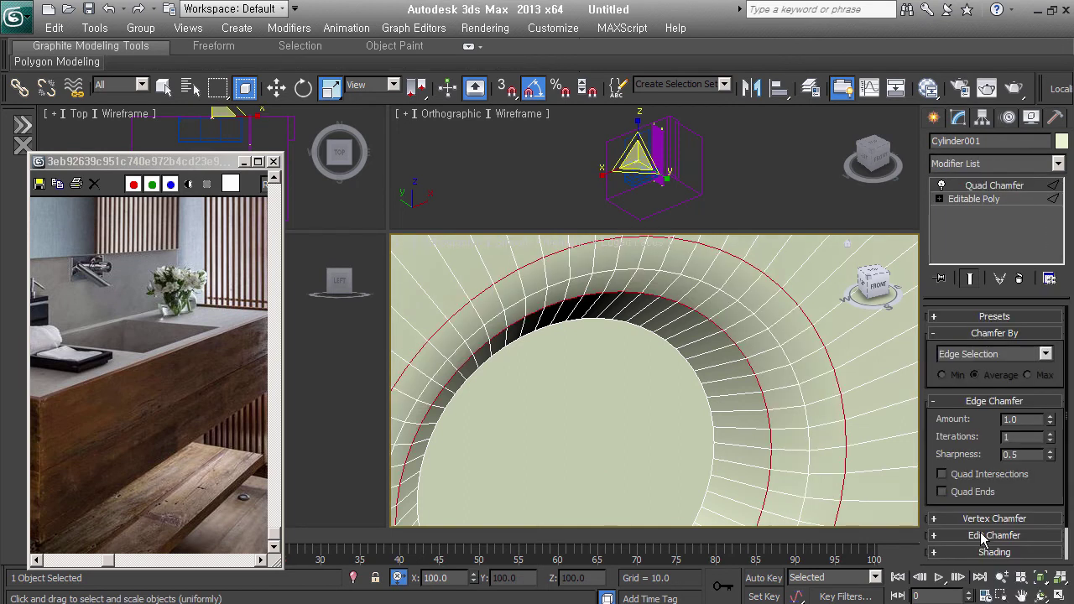
drag(1053, 425, 1051, 401)
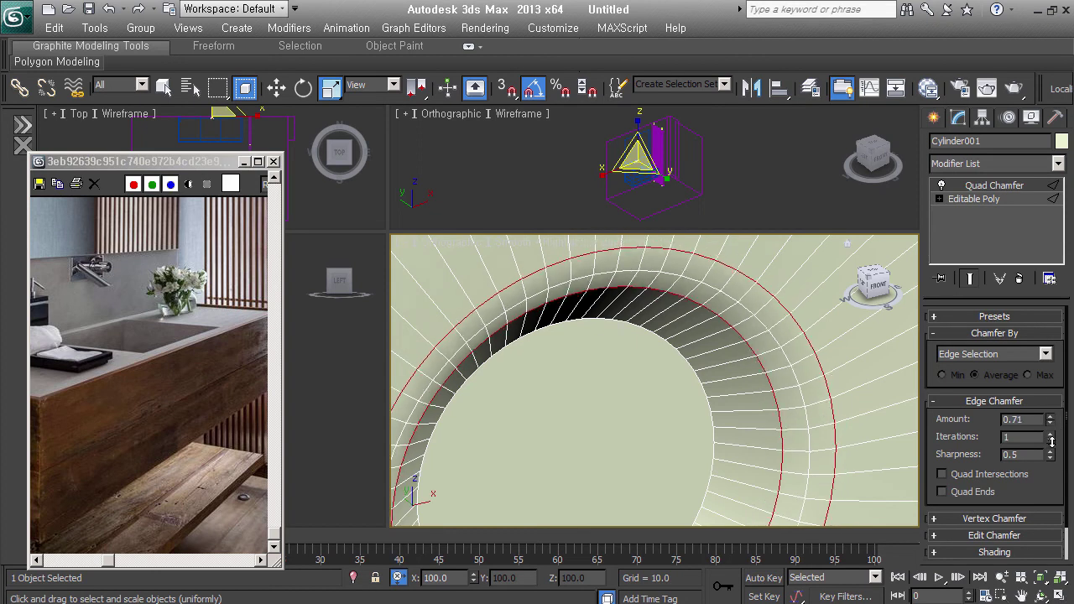
click(1049, 439)
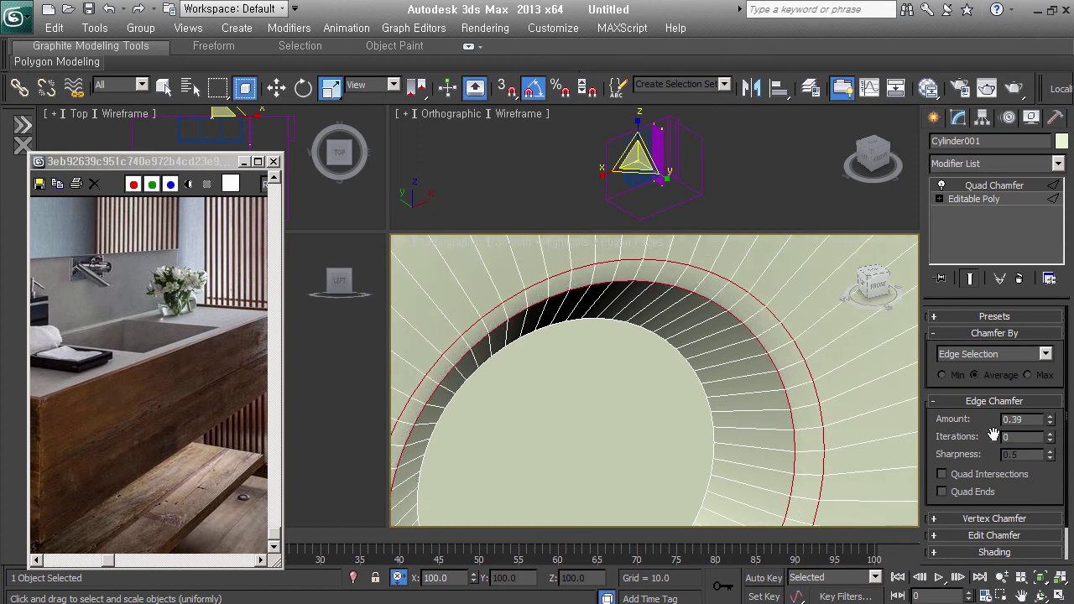
click(1051, 439)
click(1051, 439)
- Delete the trial Quad Chamfer, hide edges, and return to the standard primitives
scroll(842, 423, down, 3)
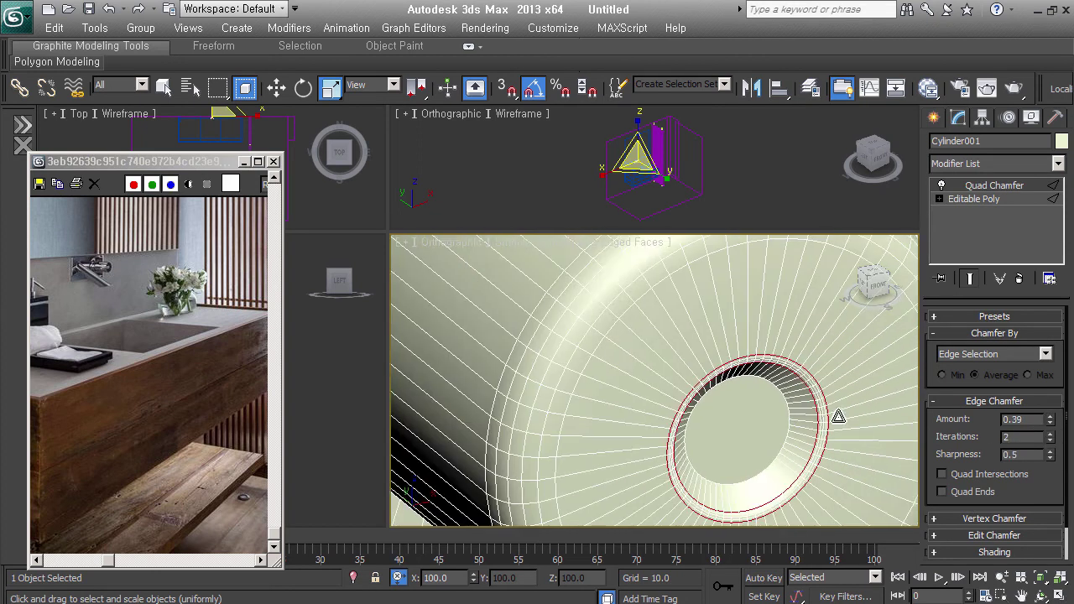
click(961, 207)
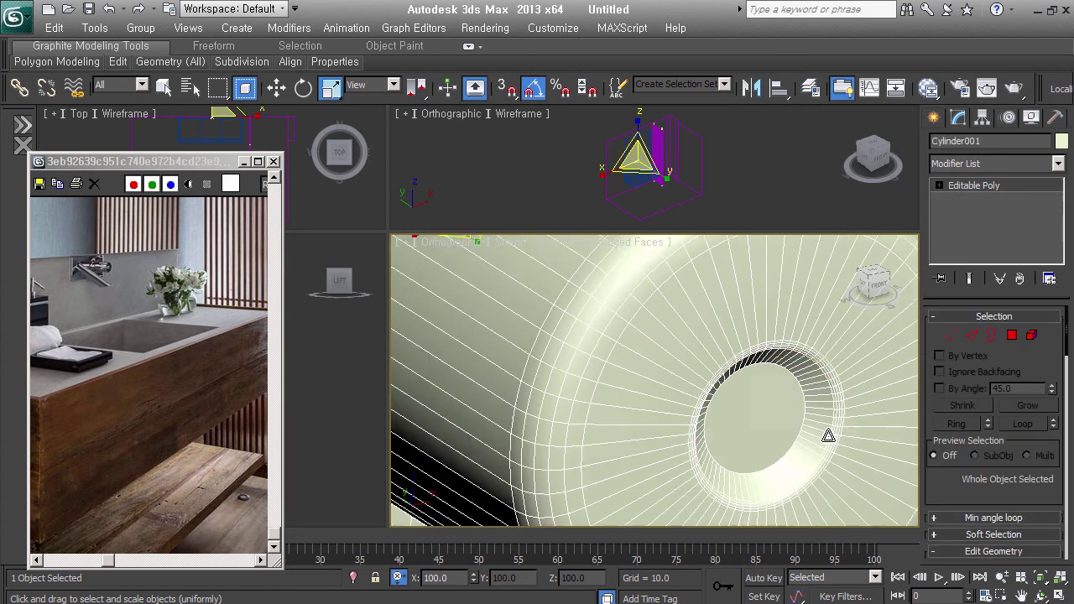
key(F4)
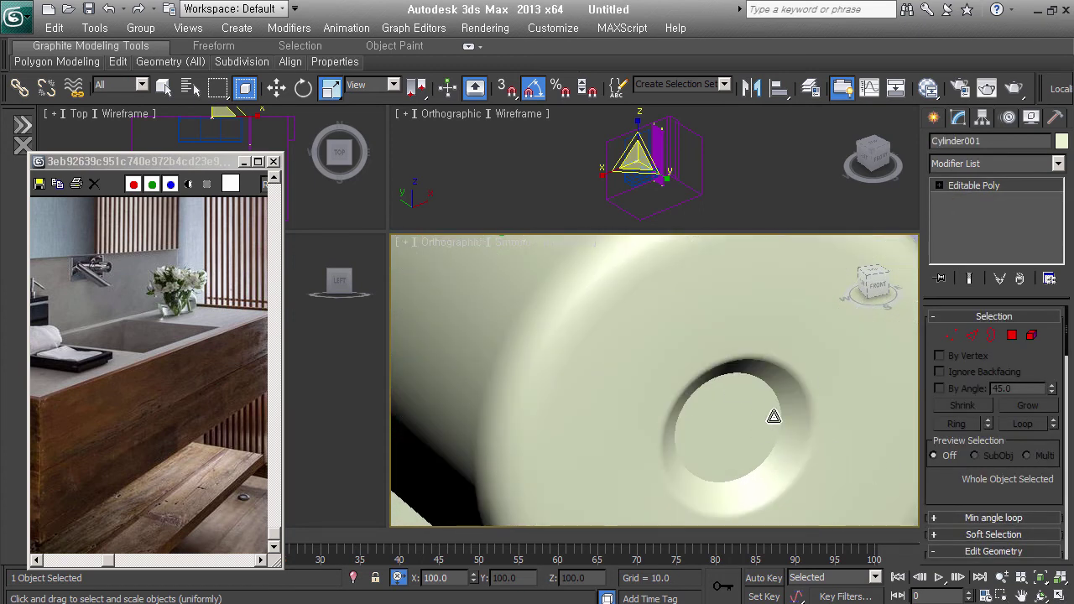
scroll(774, 419, down, 4)
scroll(774, 418, down, 2)
scroll(772, 424, down, 2)
scroll(769, 428, down, 1)
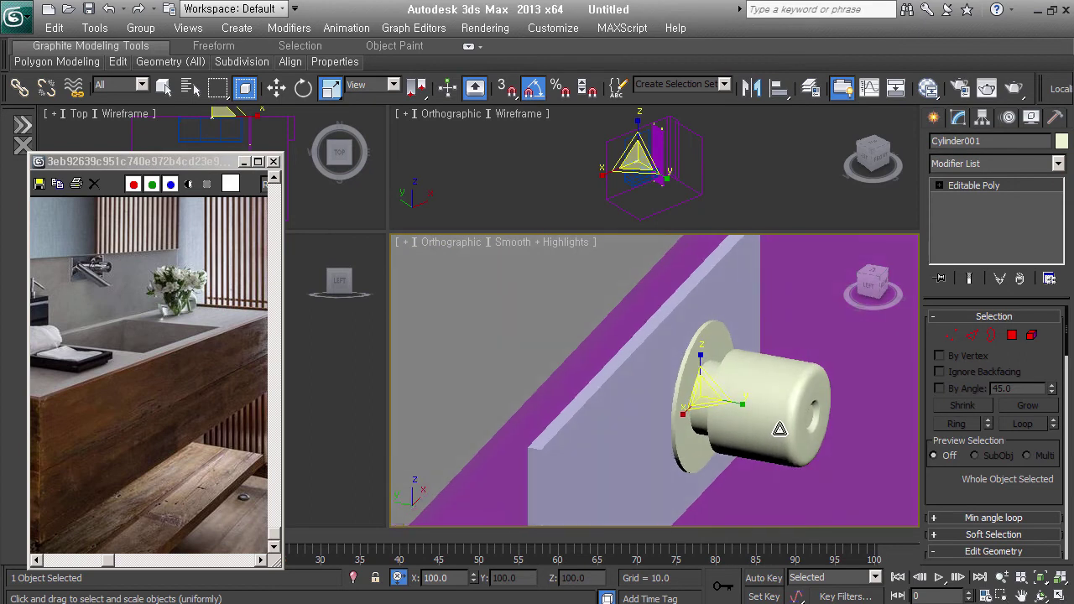
middle_drag(769, 430, 753, 395)
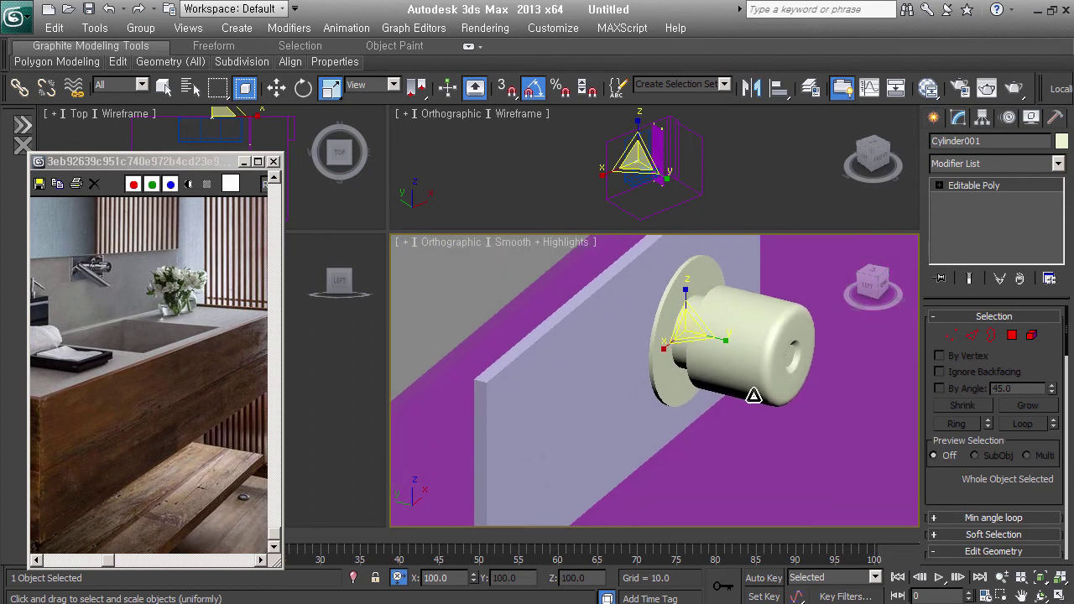
click(930, 120)
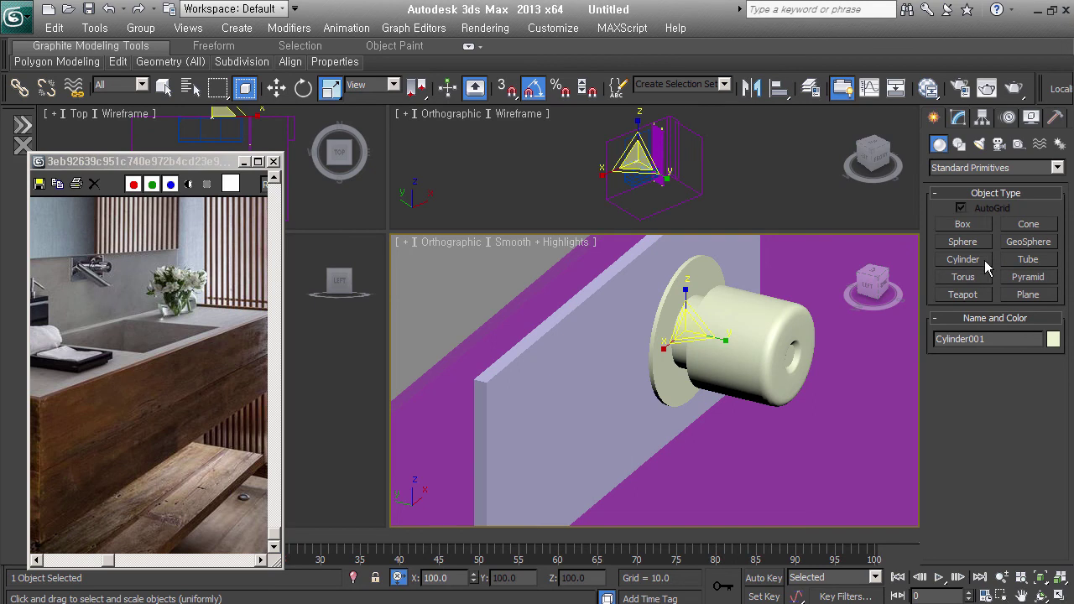
- Create a green cylinder of radius 15.185 and height 82.44 beside the wall plate
click(963, 260)
alt+middle_drag(582, 403, 549, 404)
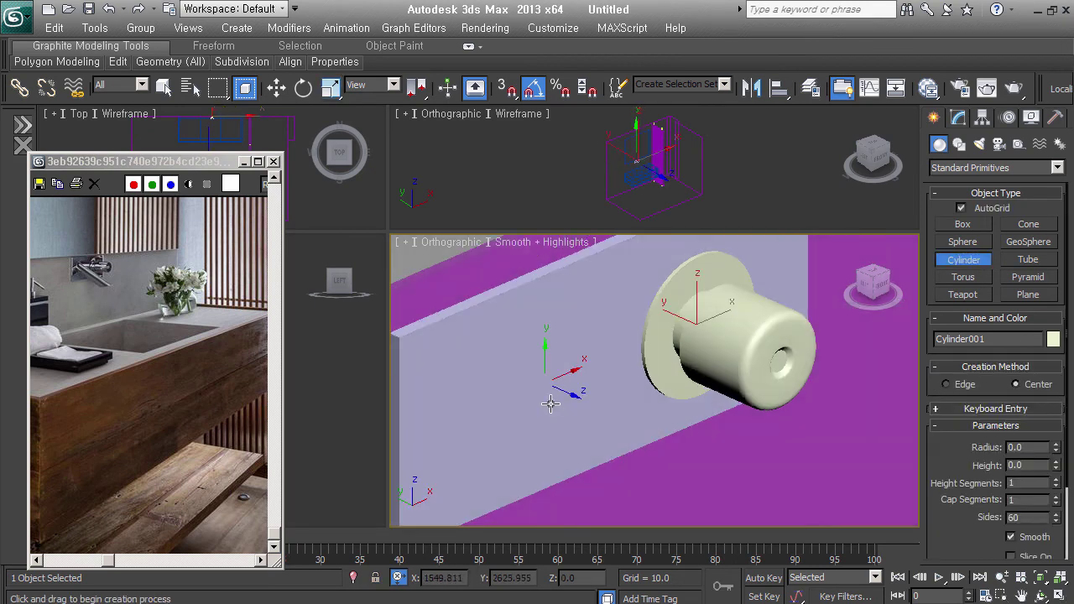
drag(550, 404, 532, 367)
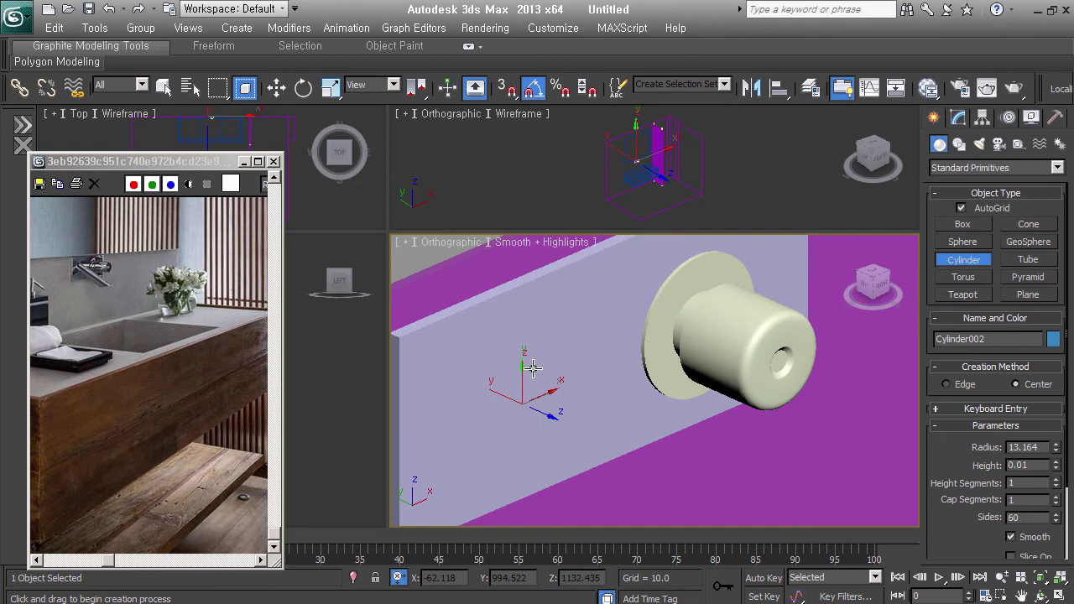
right_click(532, 366)
alt+middle_drag(563, 400, 549, 388)
drag(500, 335, 510, 297)
click(616, 508)
scroll(606, 411, down, 2)
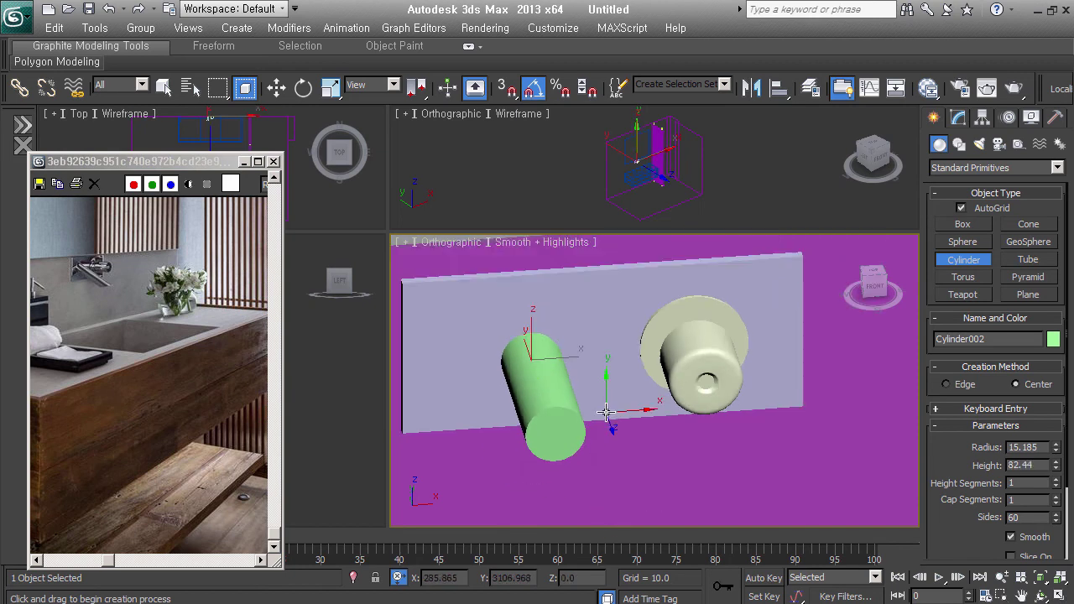
alt+middle_drag(606, 411, 678, 371)
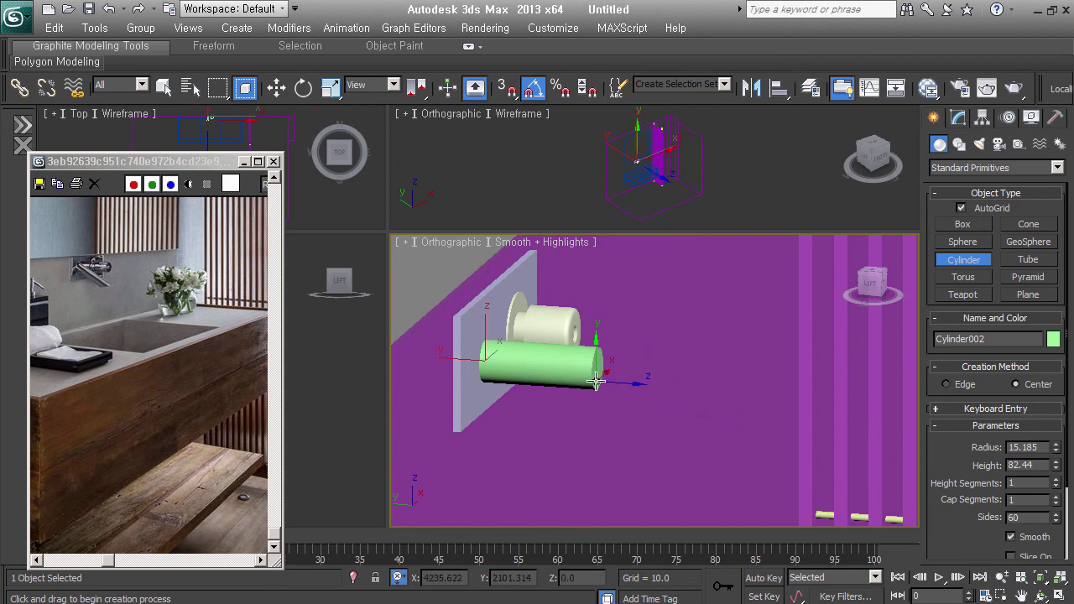
- Exit cylinder creation and convert Cylinder002 to Editable Poly
right_click(577, 362)
right_click(504, 357)
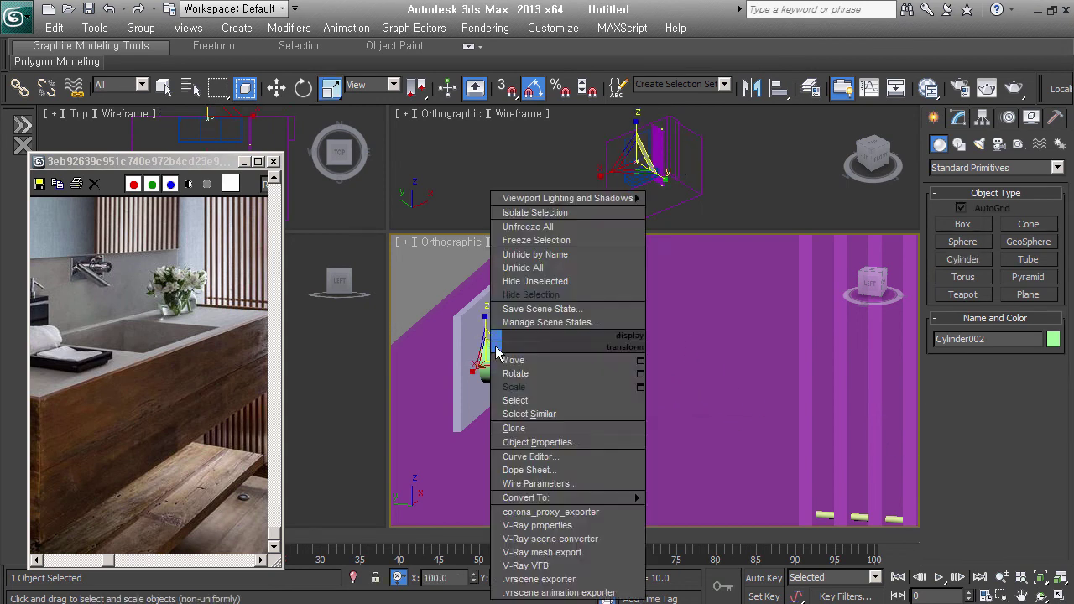
click(508, 358)
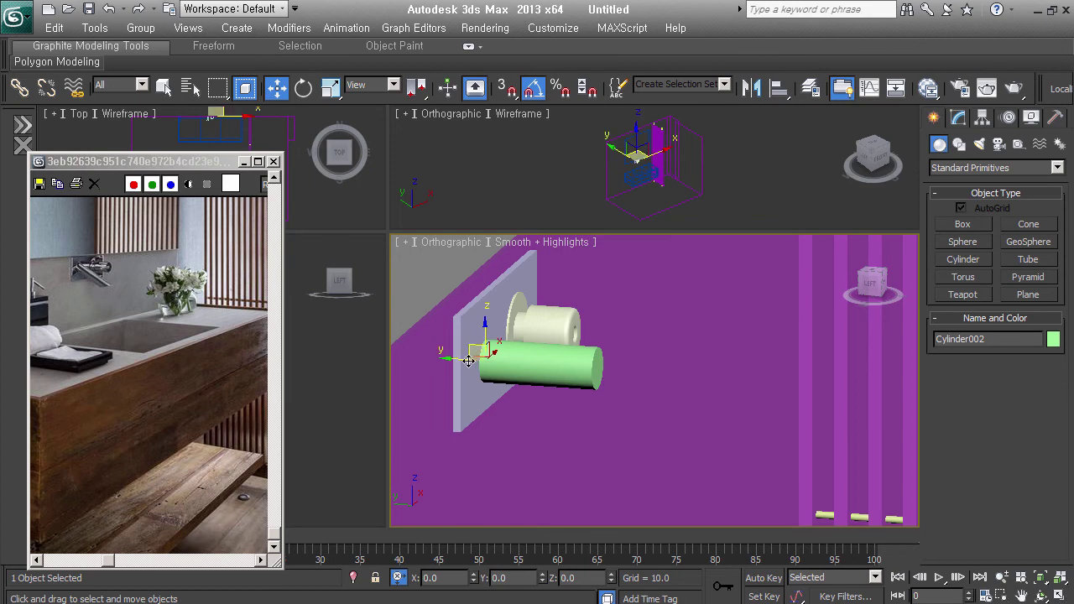
click(958, 117)
right_click(960, 186)
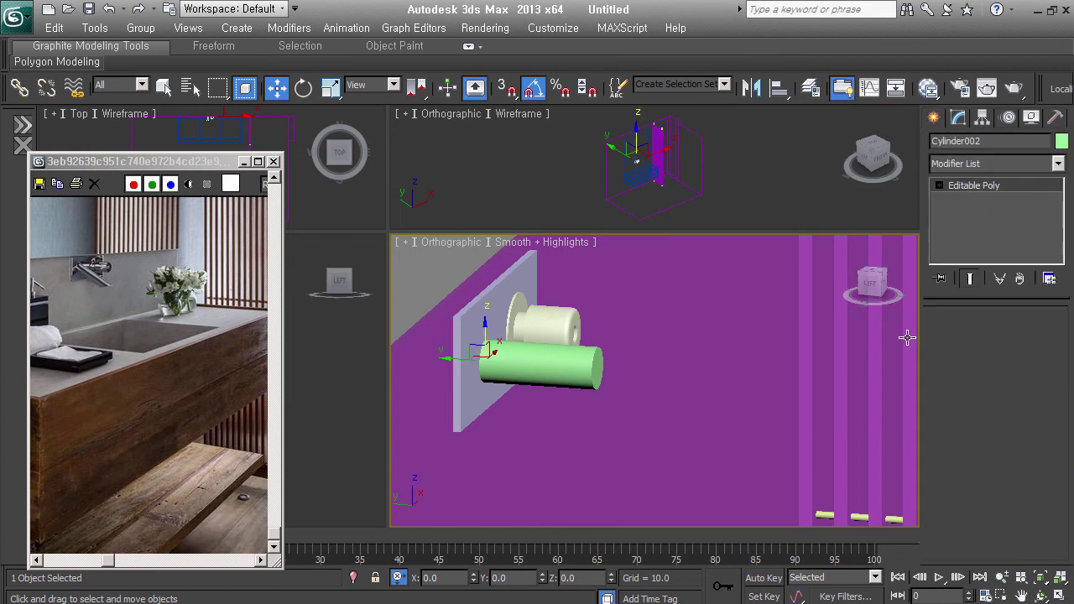
click(978, 352)
- Drag Cylinder002's end ring of vertices outward along X to lengthen the spout
key(1)
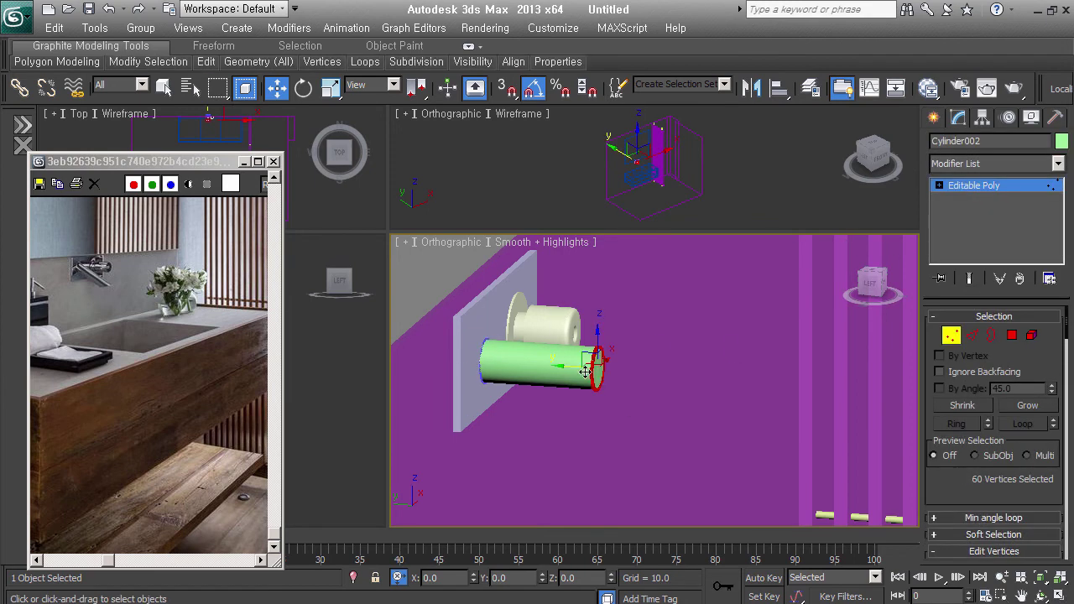
drag(564, 369, 647, 369)
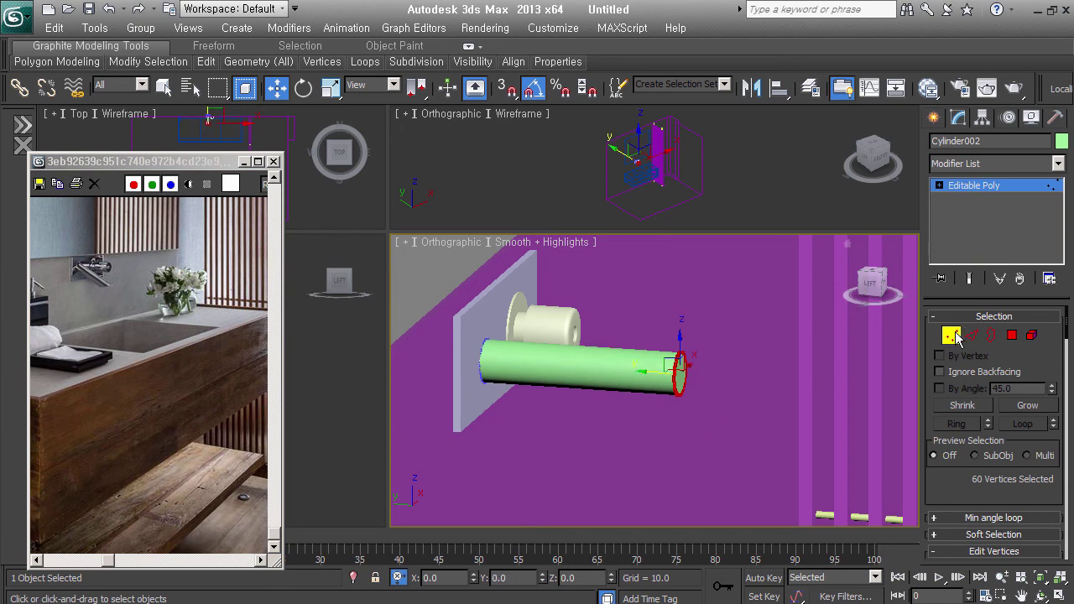
key(1)
mouse_move(641, 394)
alt+middle_down()
mouse_move(665, 377)
mouse_move(546, 371)
mouse_move(566, 383)
alt+middle_up()
right_click(557, 375)
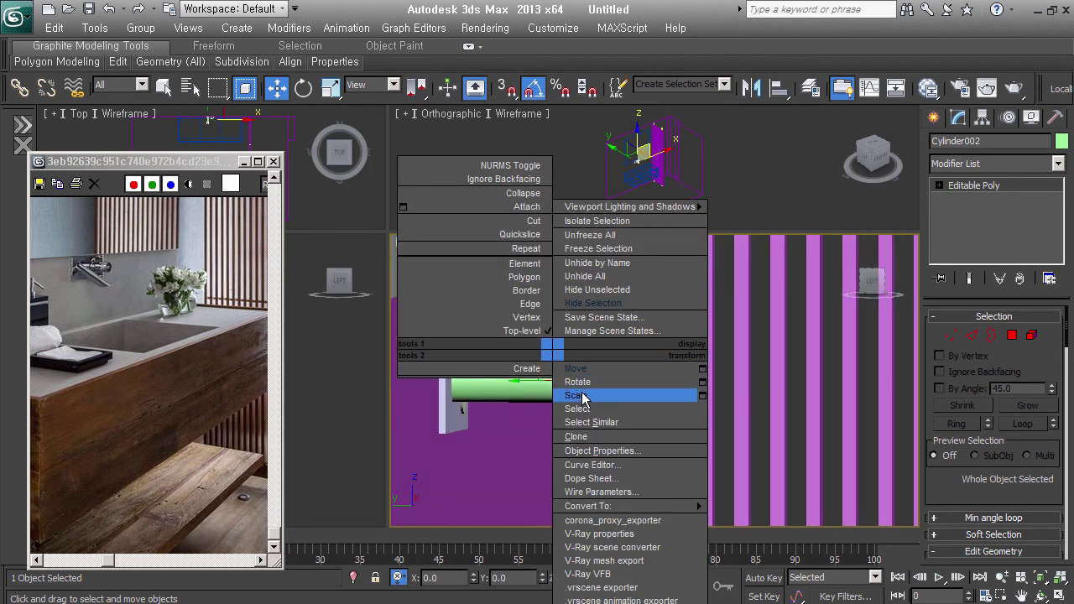
click(584, 399)
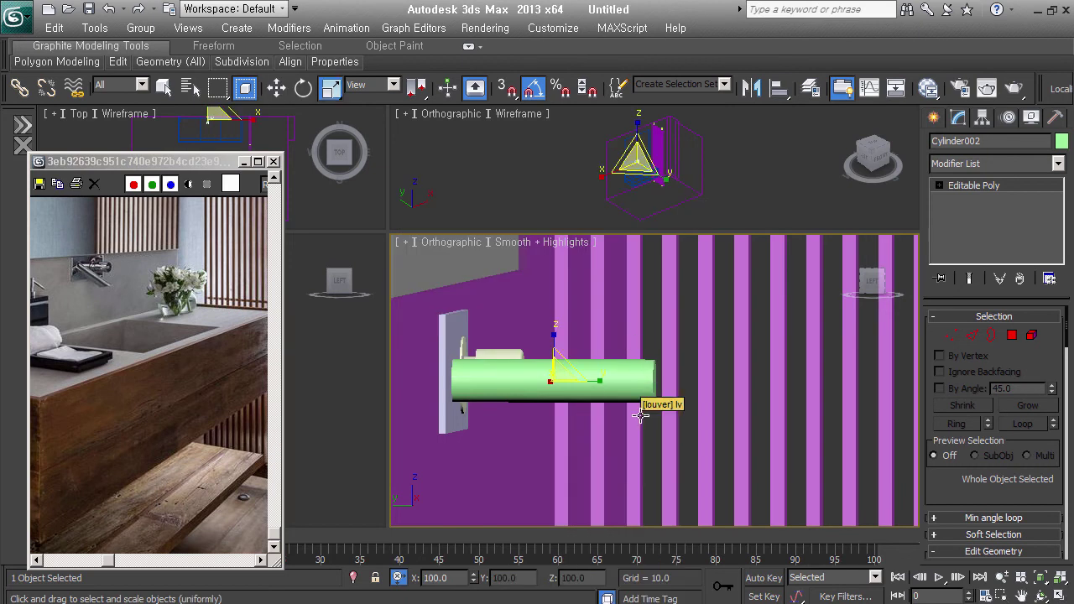
- Rotate the spout cylinder 35° about the X axis
right_click(531, 362)
click(559, 381)
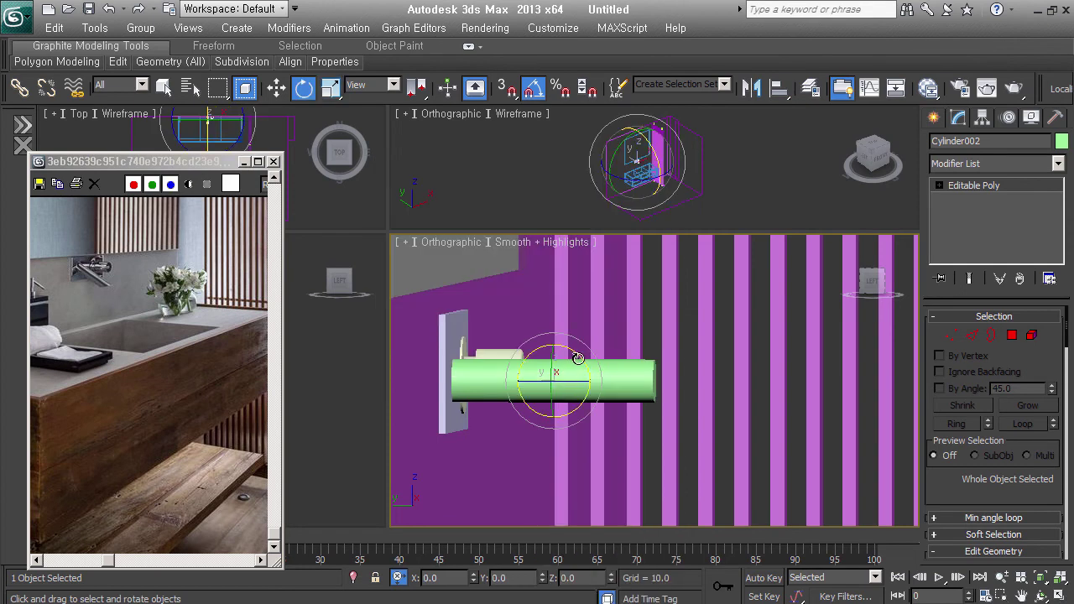
drag(572, 374, 589, 380)
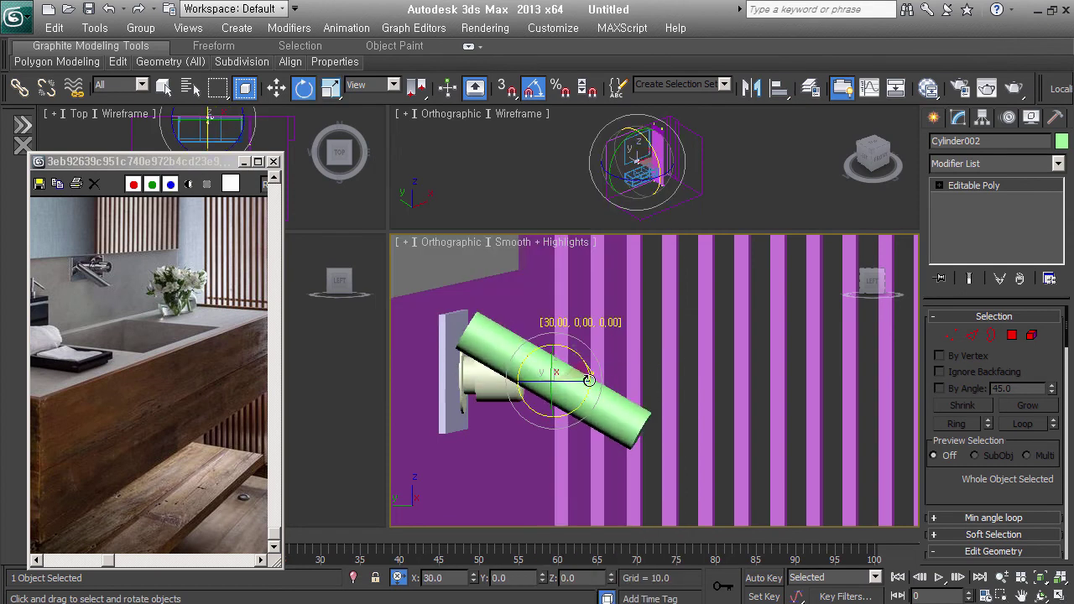
drag(589, 379, 592, 383)
- Move the tilted spout down toward the plate and view it in Left wireframe
right_click(559, 356)
click(587, 364)
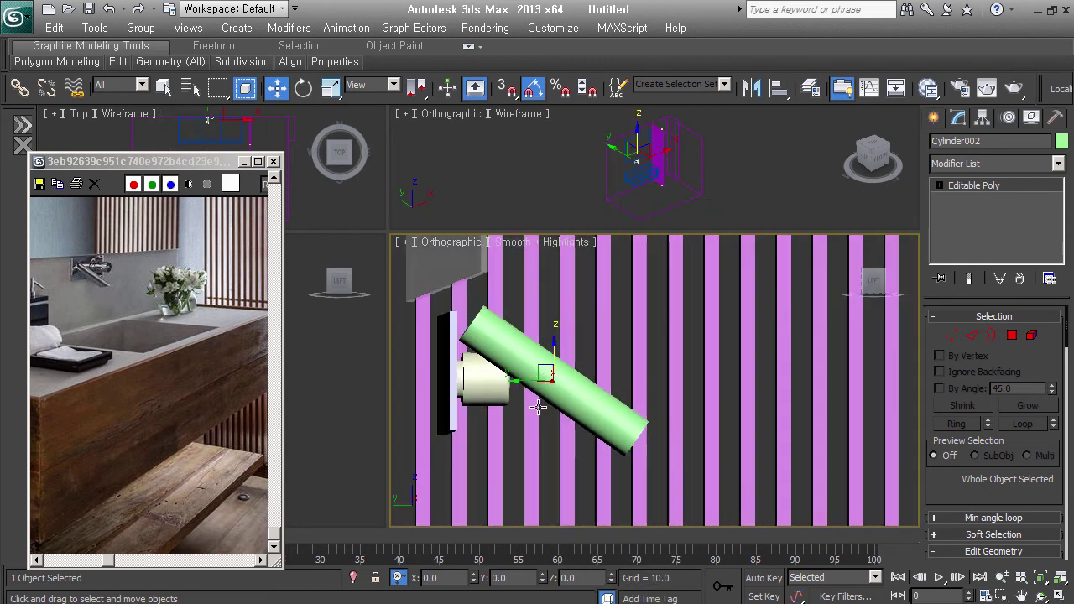
drag(538, 363, 507, 404)
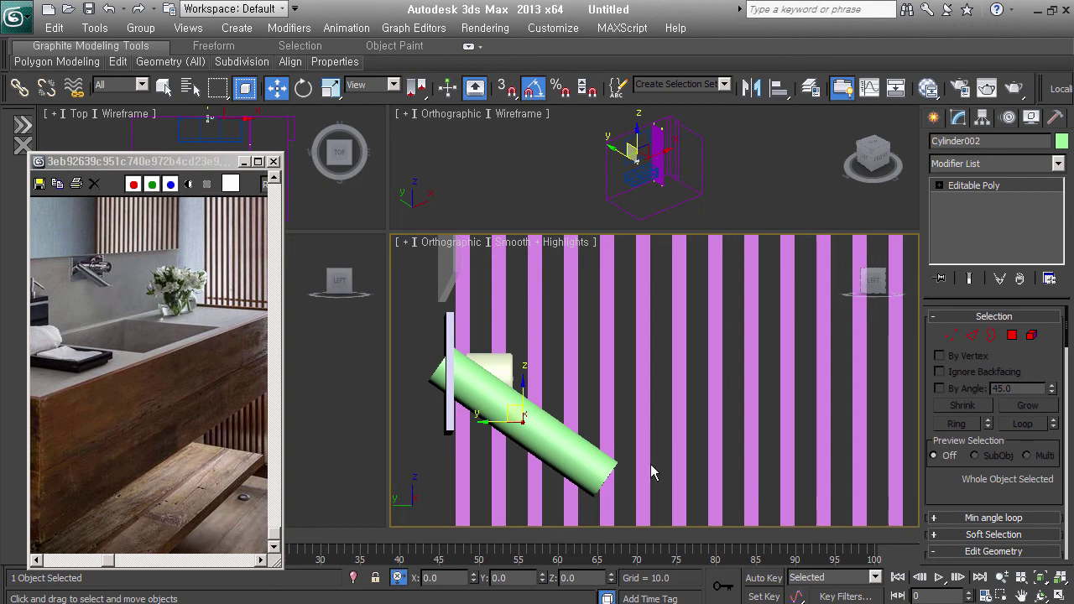
alt+middle_drag(649, 464, 633, 472)
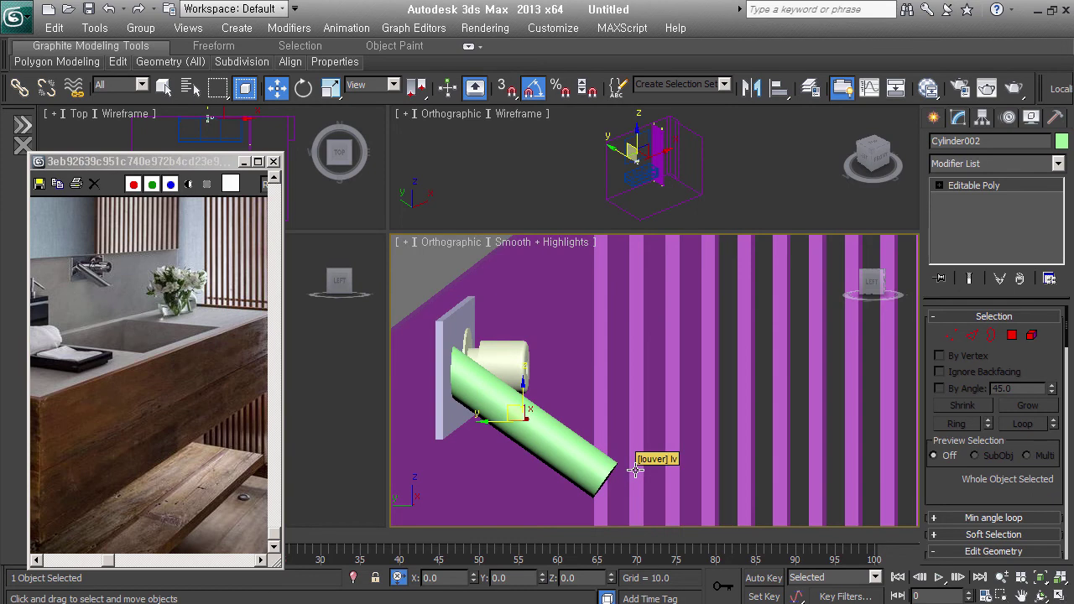
key(l)
key(F3)
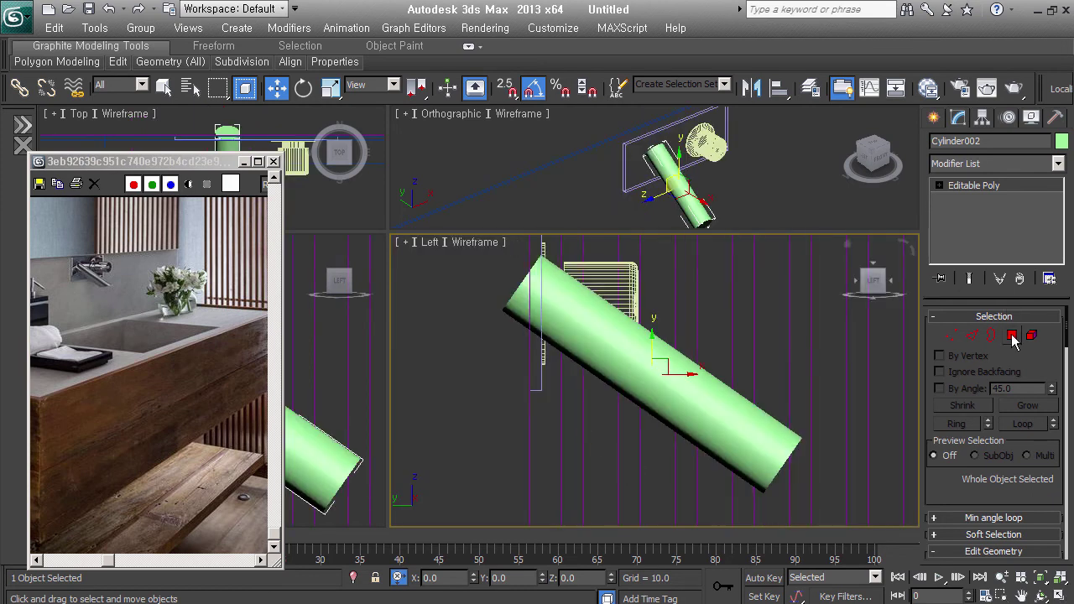
- Frame the spout in the Left view with vertex snapping turned on
scroll(957, 493, down, 5)
click(962, 451)
middle_drag(534, 374, 557, 457)
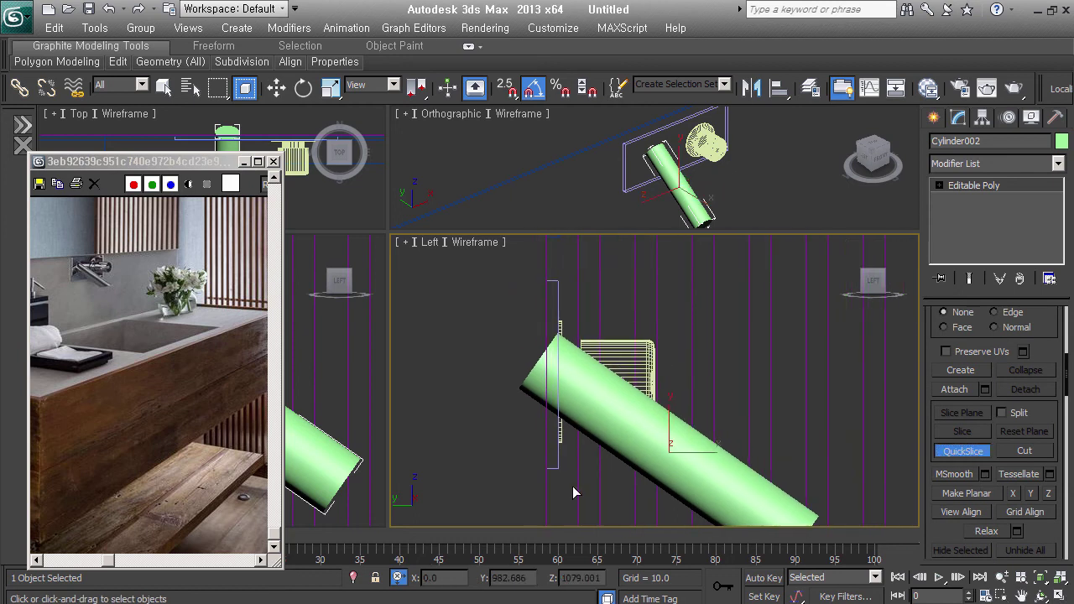
key(s)
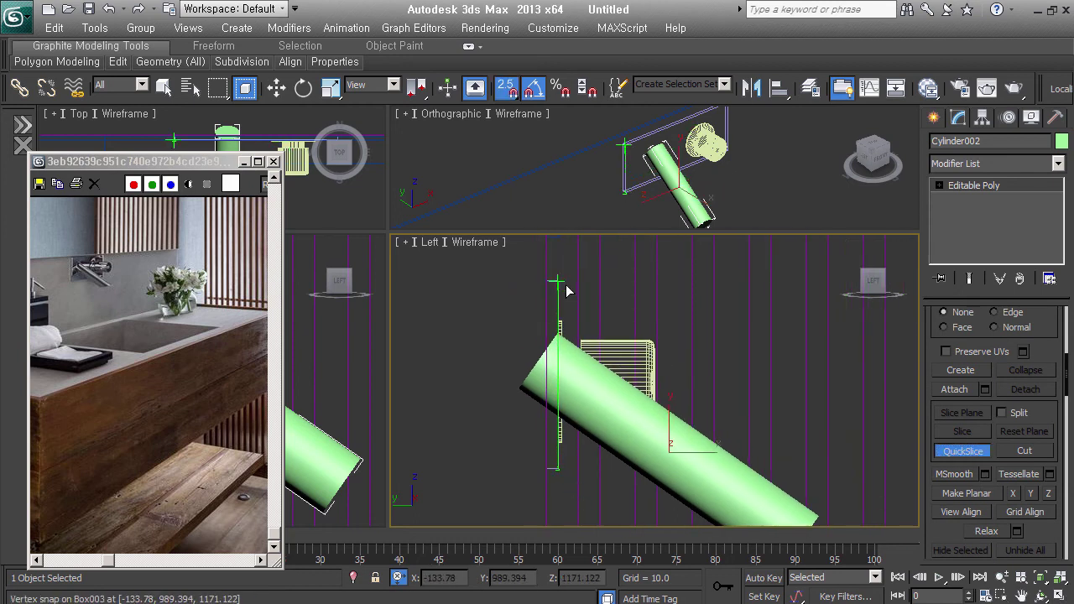
middle_drag(566, 290, 604, 364)
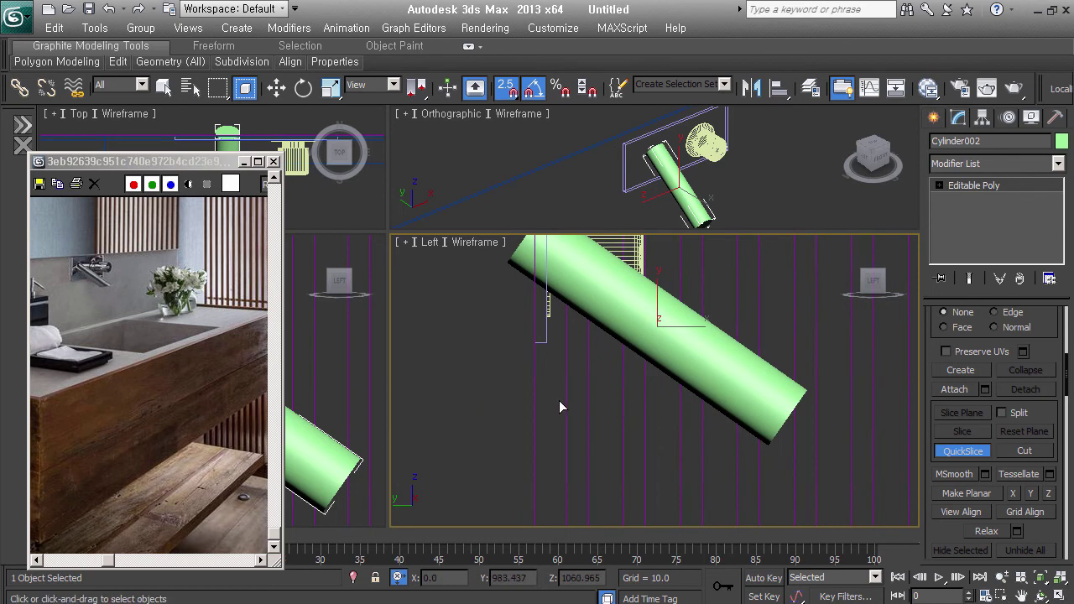
alt+middle_drag(759, 403, 714, 402)
key(shift+z)
- Box-select the spout's end cap polygons by the back plate and delete them
click(939, 186)
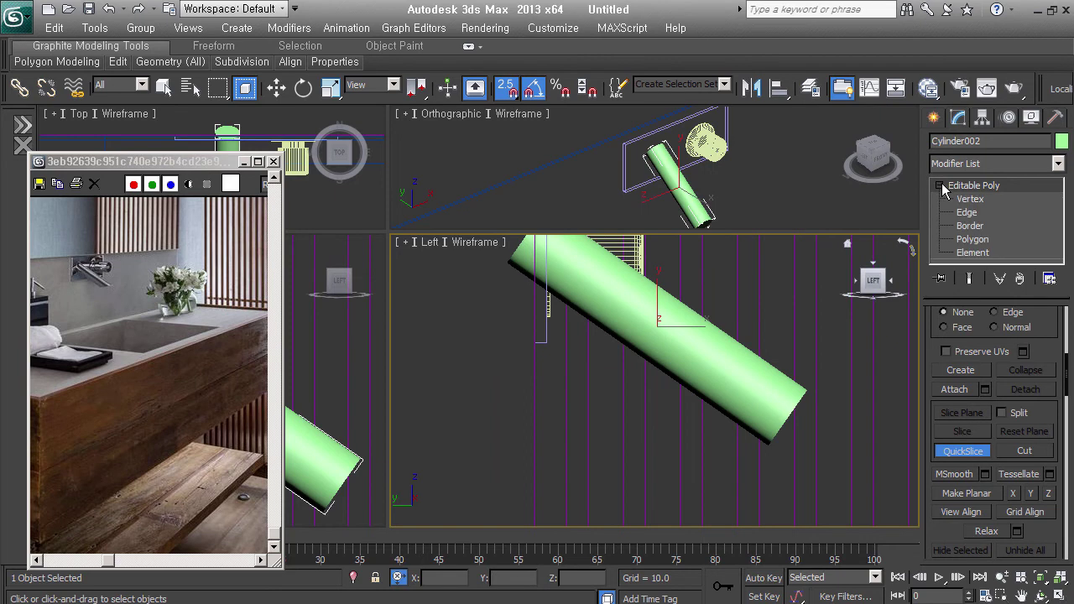
click(988, 242)
key(F4)
key(w)
drag(492, 260, 599, 428)
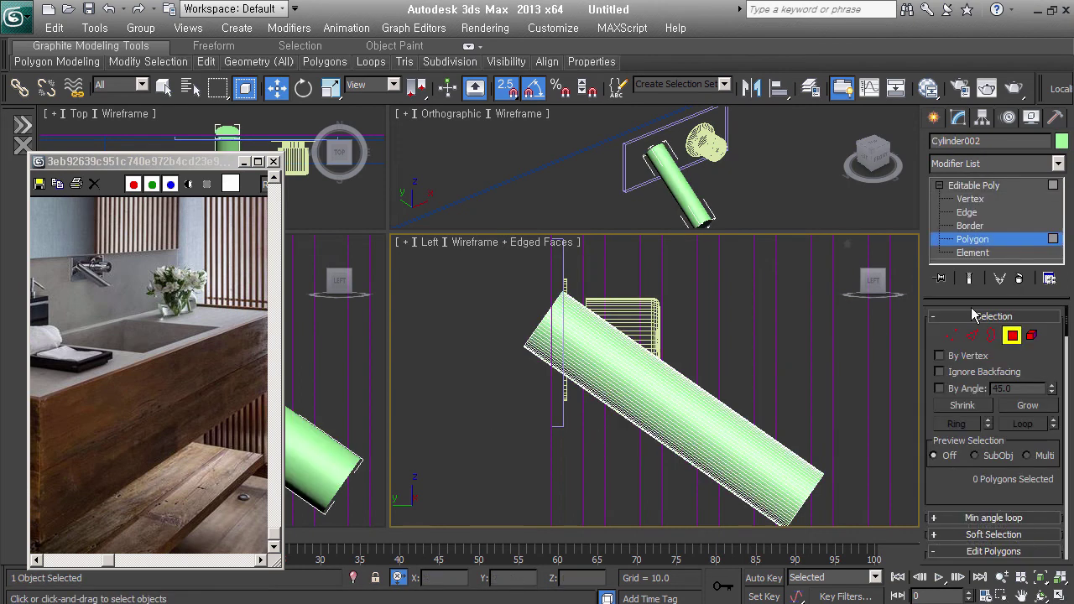
mouse_move(484, 279)
mouse_down()
mouse_move(571, 397)
mouse_move(585, 435)
mouse_up()
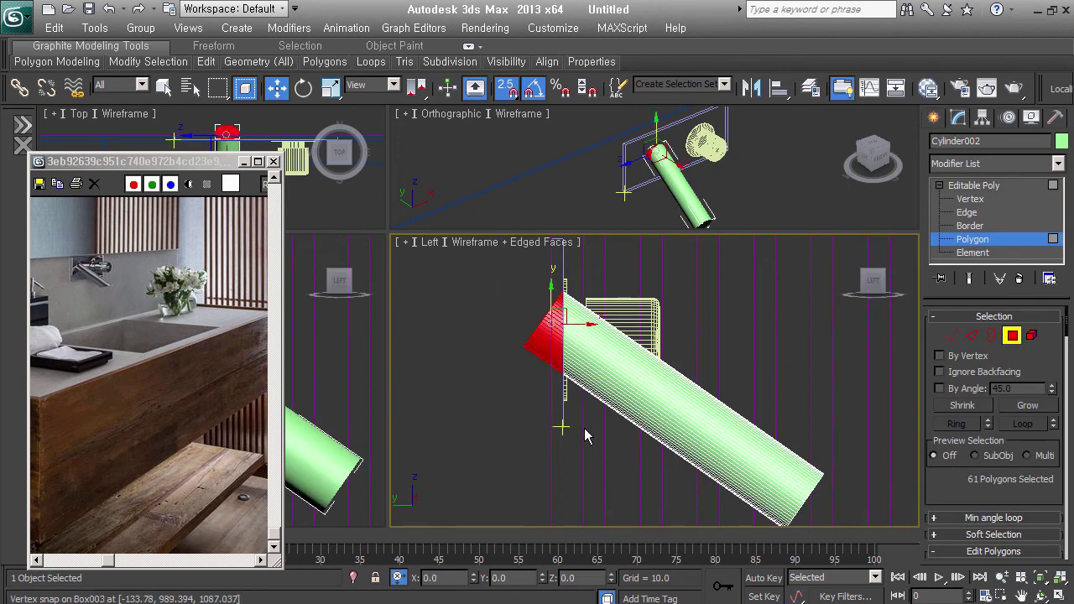
key(Delete)
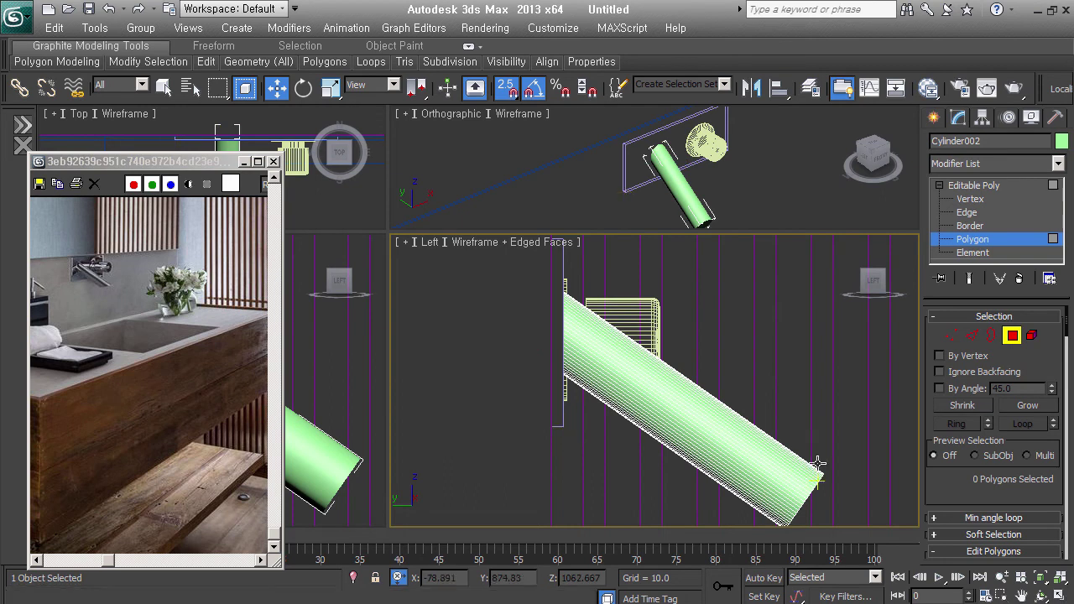
- Reframe the spout, leave Polygon level and switch to Border selection
middle_drag(586, 435, 533, 385)
drag(955, 492, 970, 316)
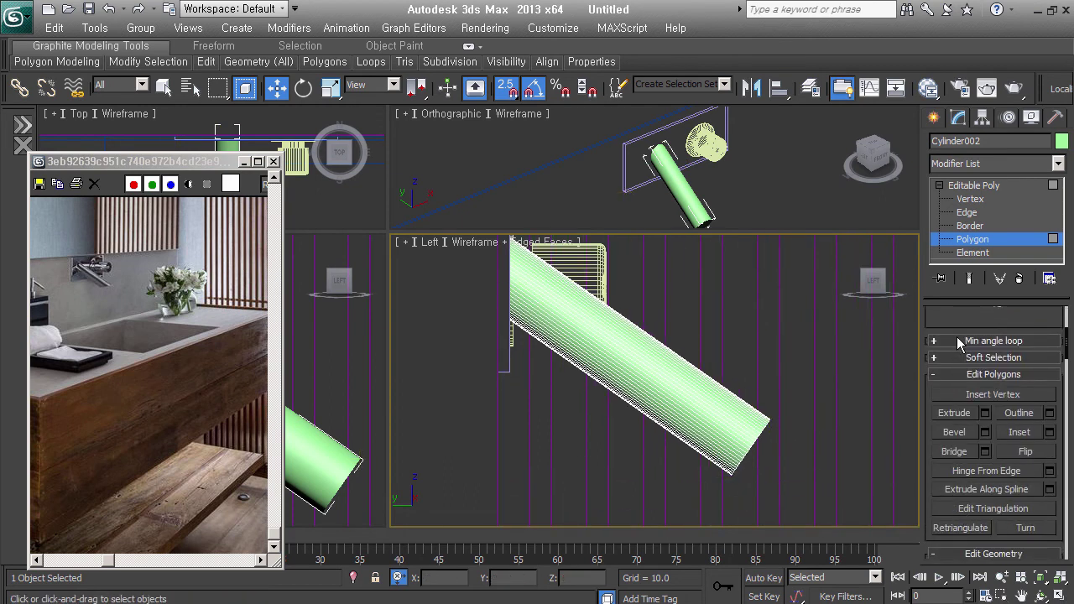
click(983, 242)
scroll(953, 417, down, 3)
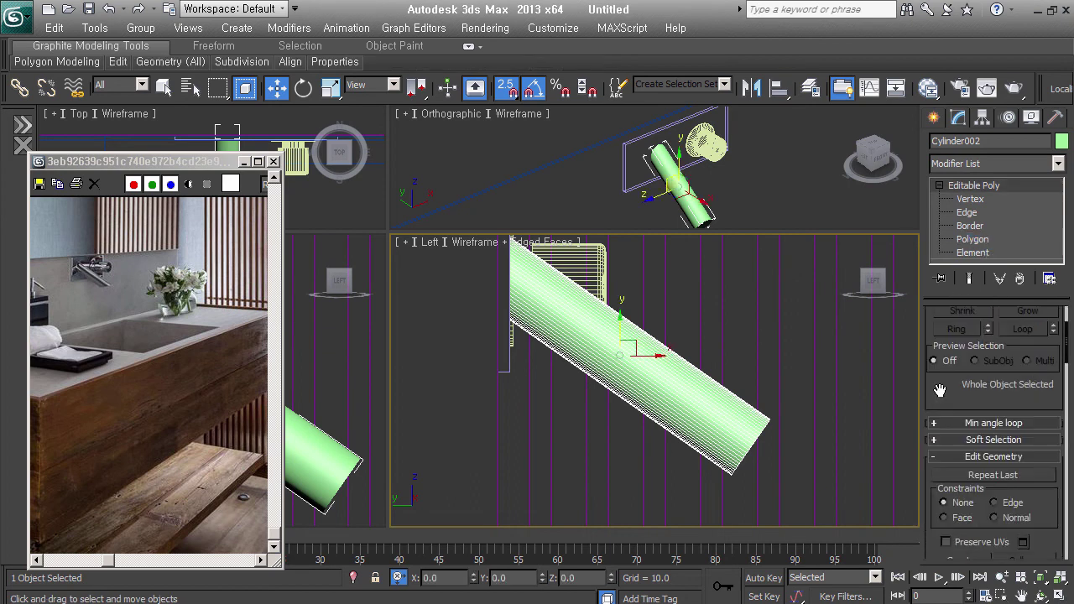
scroll(983, 403, down, 3)
scroll(954, 356, up, 3)
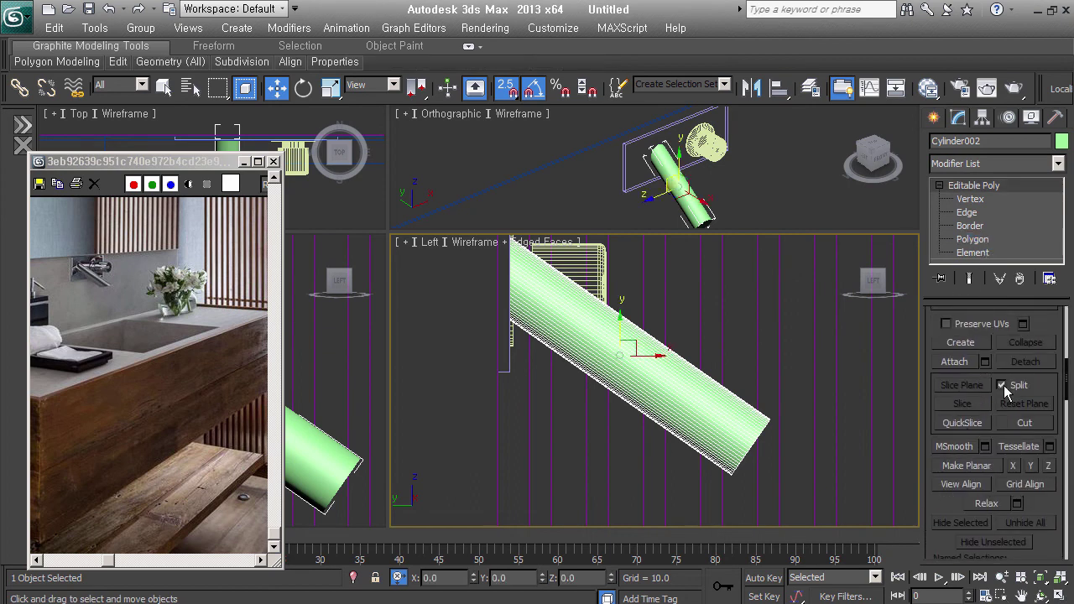
click(974, 227)
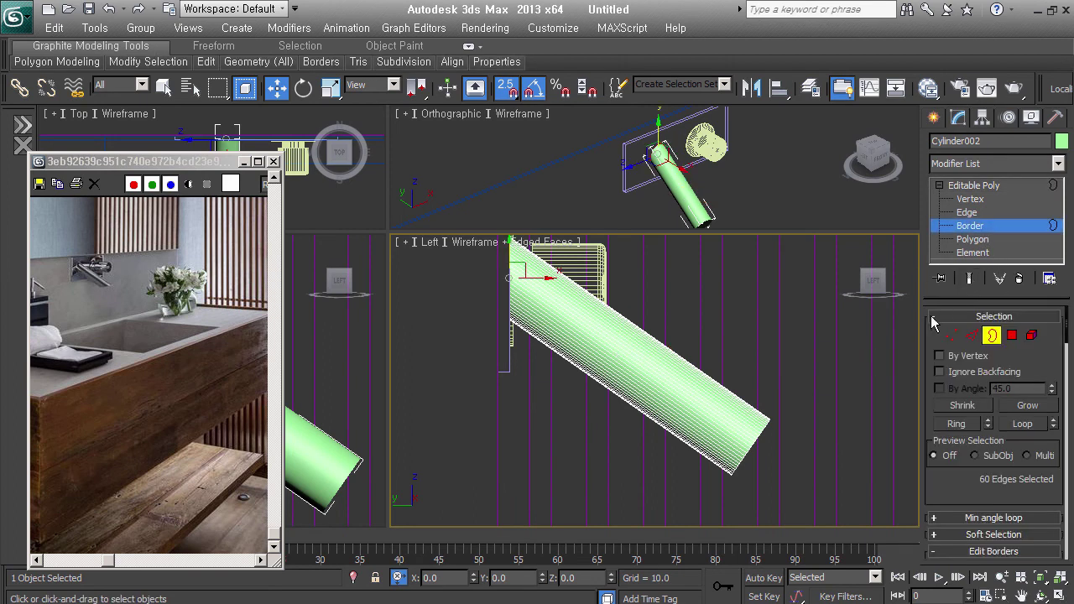
- Slice the spout with a slice plane rotated 90° to horizontal and lowered to the tip
click(1010, 335)
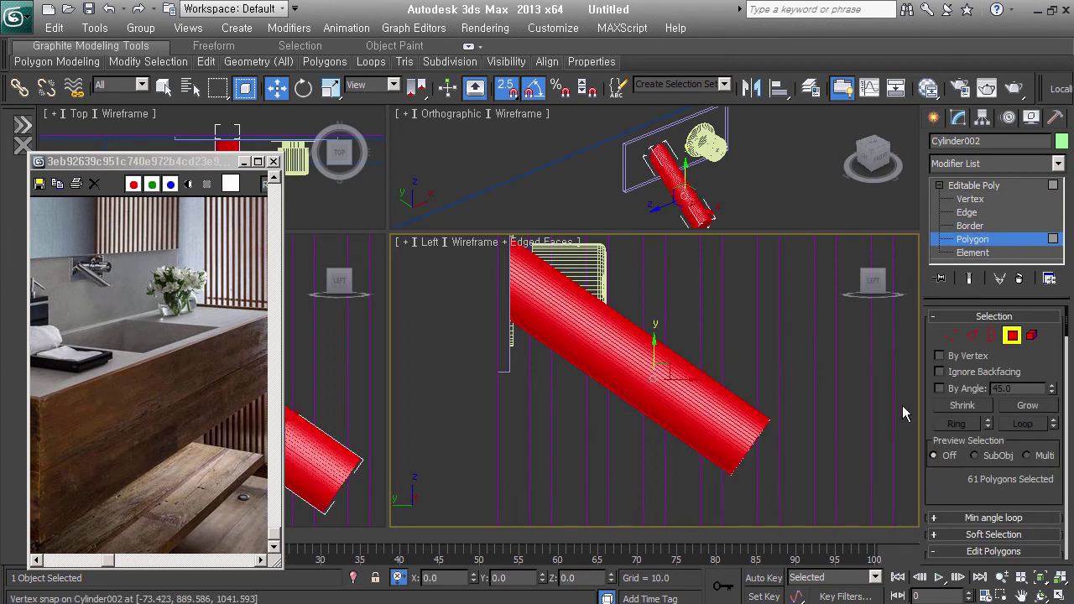
drag(980, 466, 996, 8)
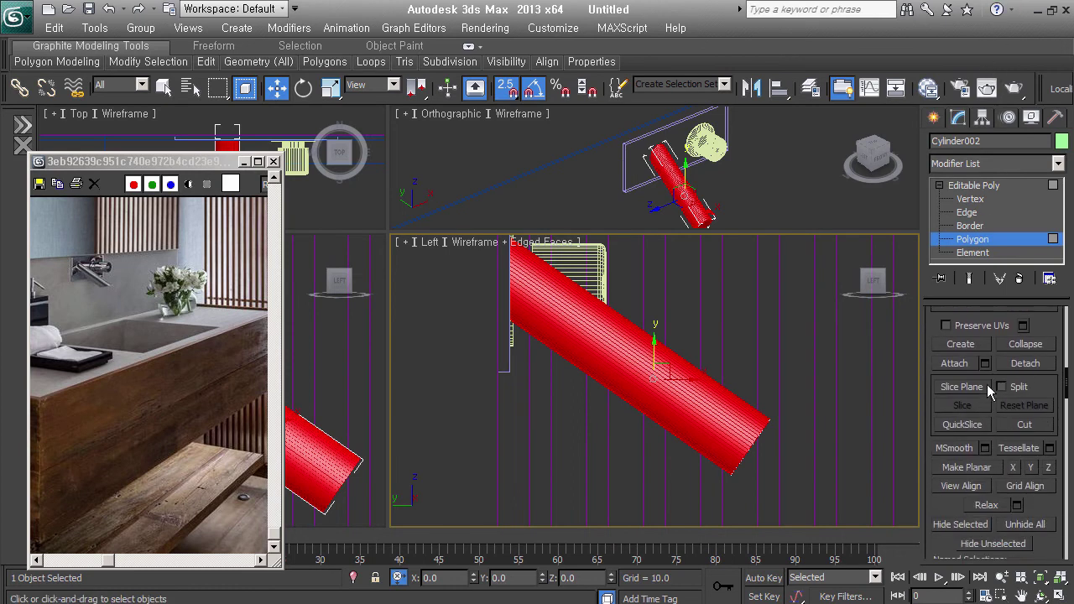
click(961, 386)
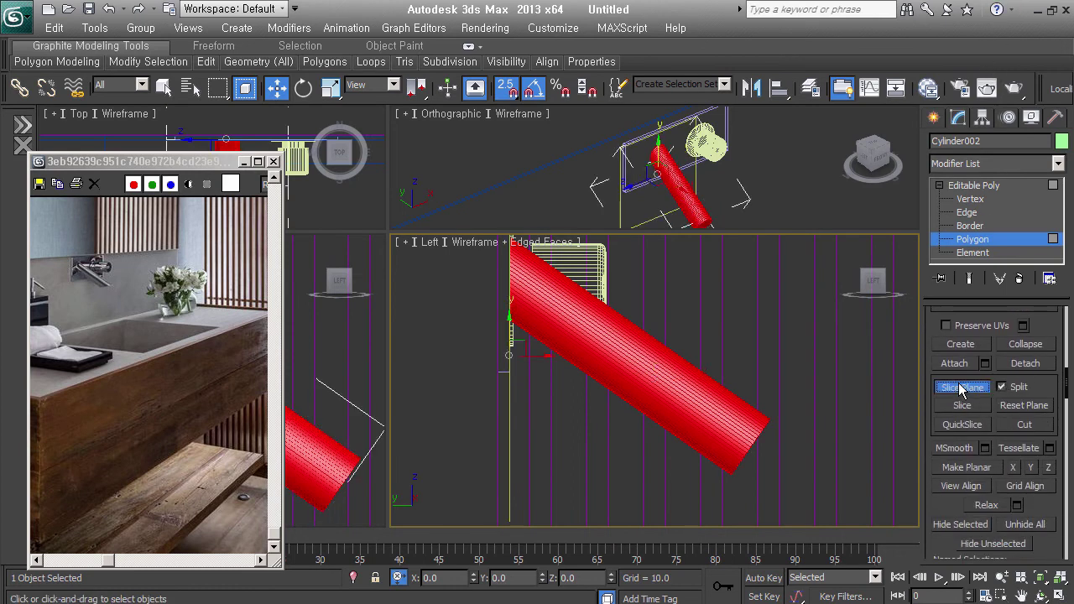
right_click(513, 359)
click(537, 393)
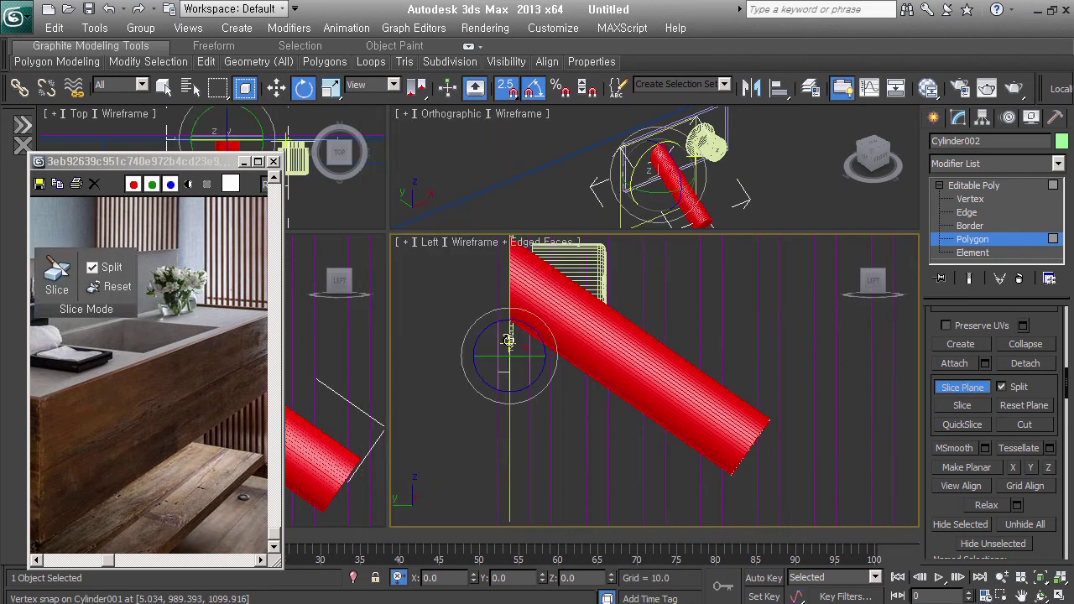
drag(531, 333, 433, 344)
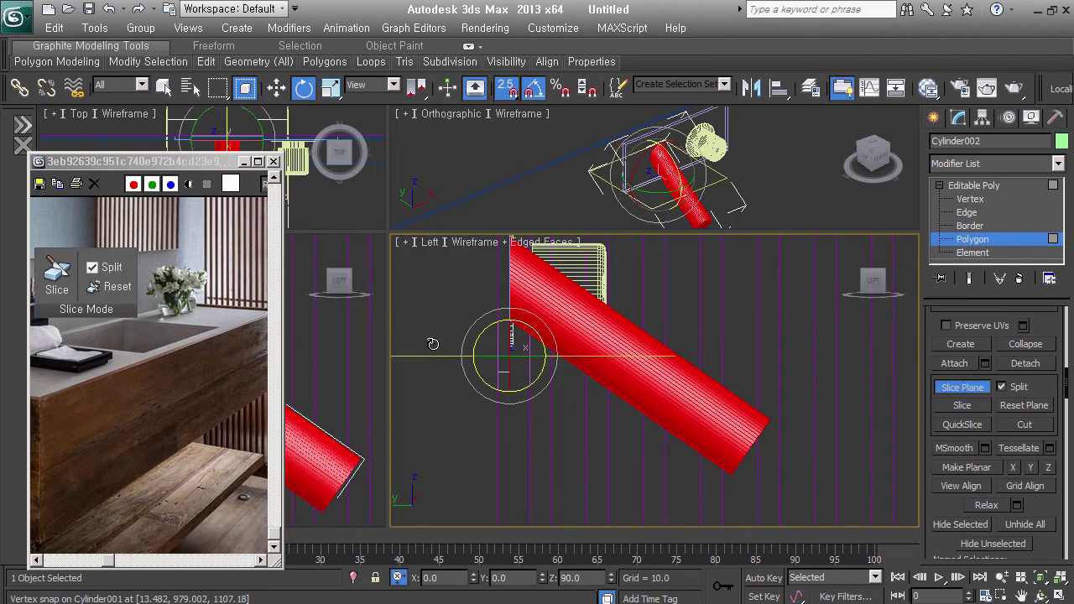
right_click(501, 350)
click(508, 365)
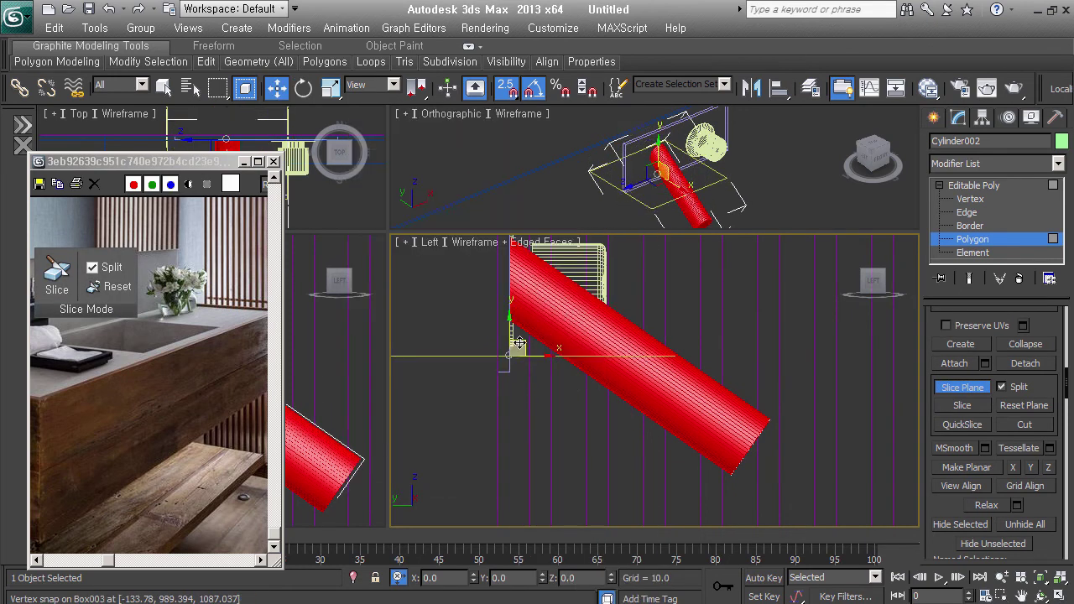
drag(519, 344, 686, 403)
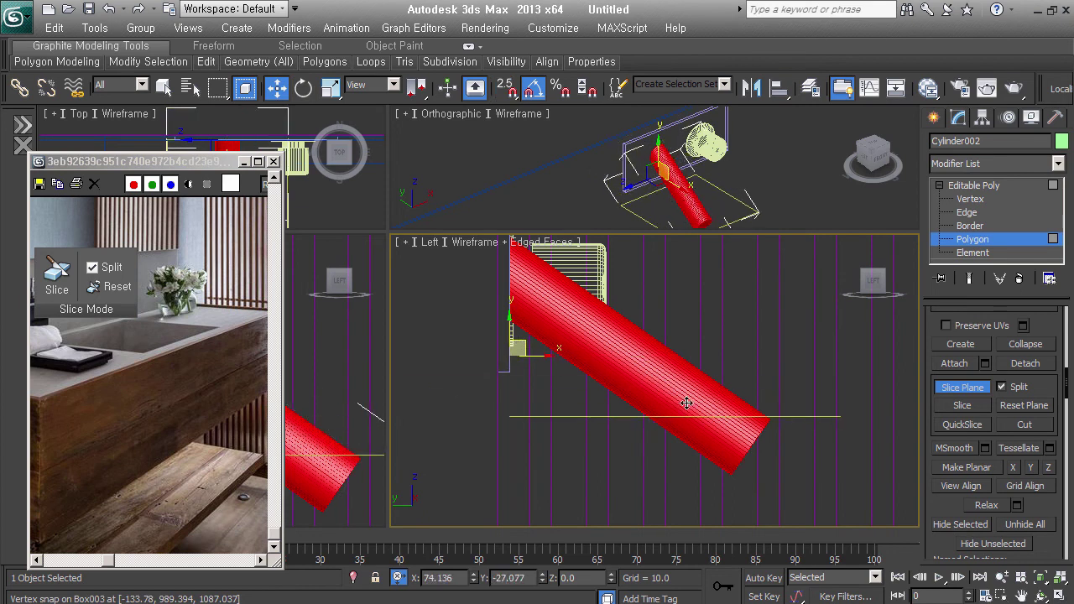
click(983, 406)
- Select the lower cut-off element of the spout and delete it
click(973, 253)
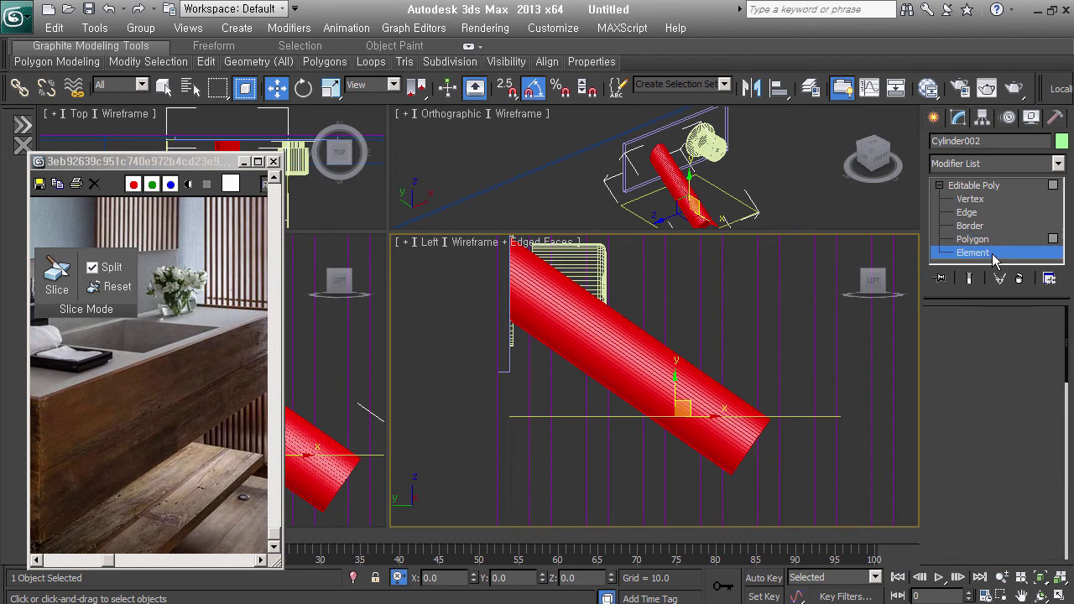
click(735, 447)
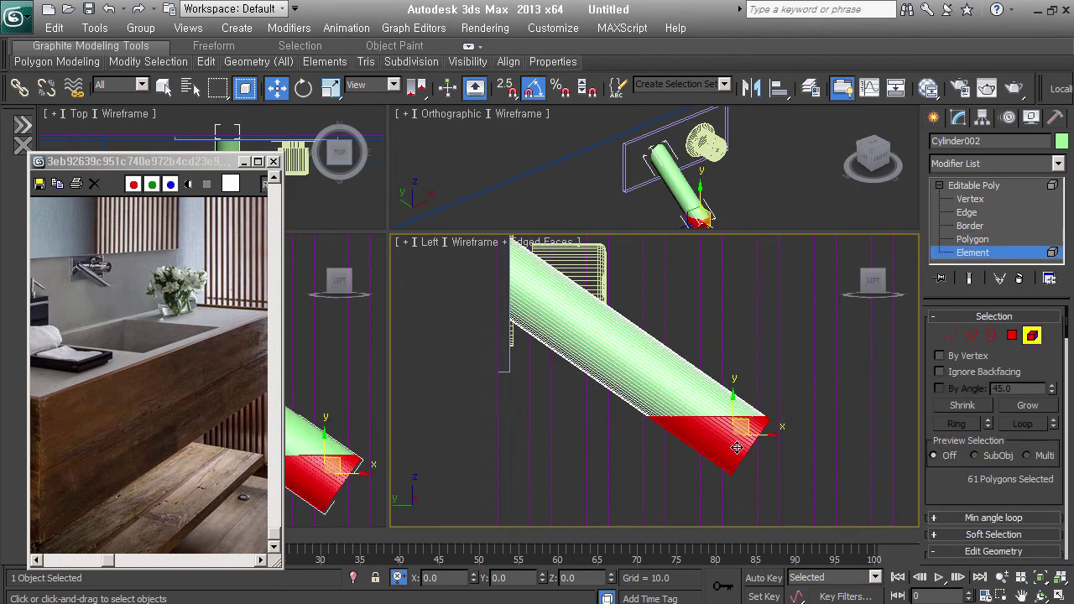
key(Delete)
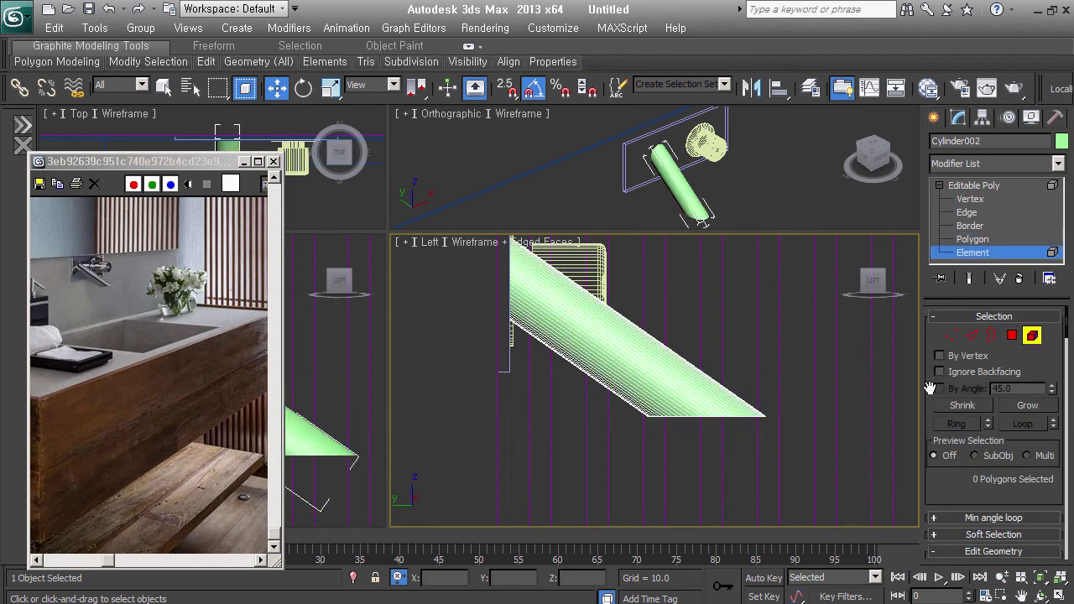
alt+middle_drag(736, 447, 777, 385)
key(5)
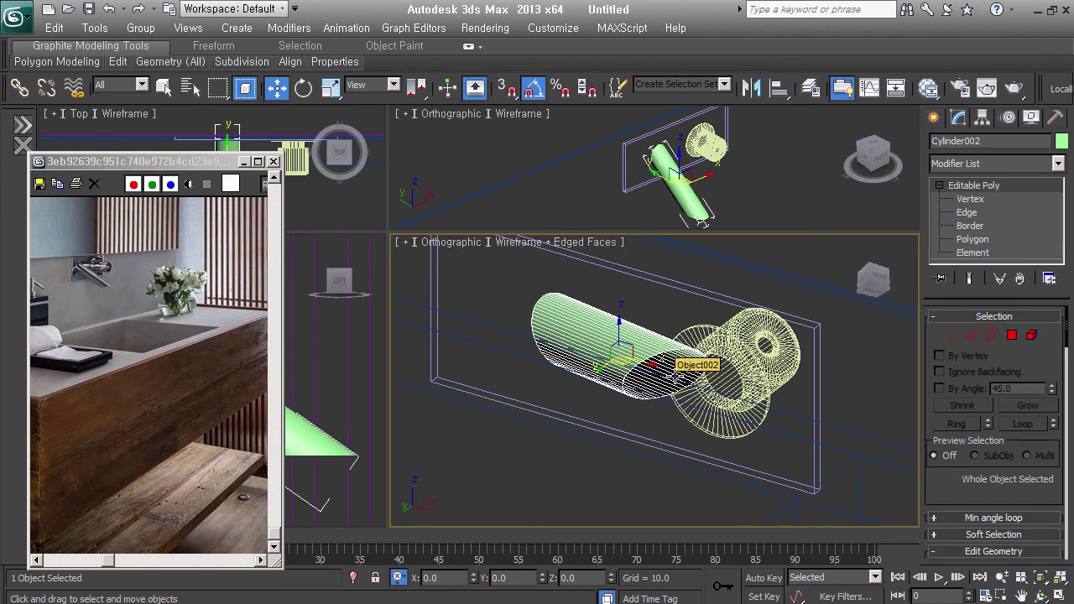
- Select the sliced tip's border and scale it inward to about 87%
key(3)
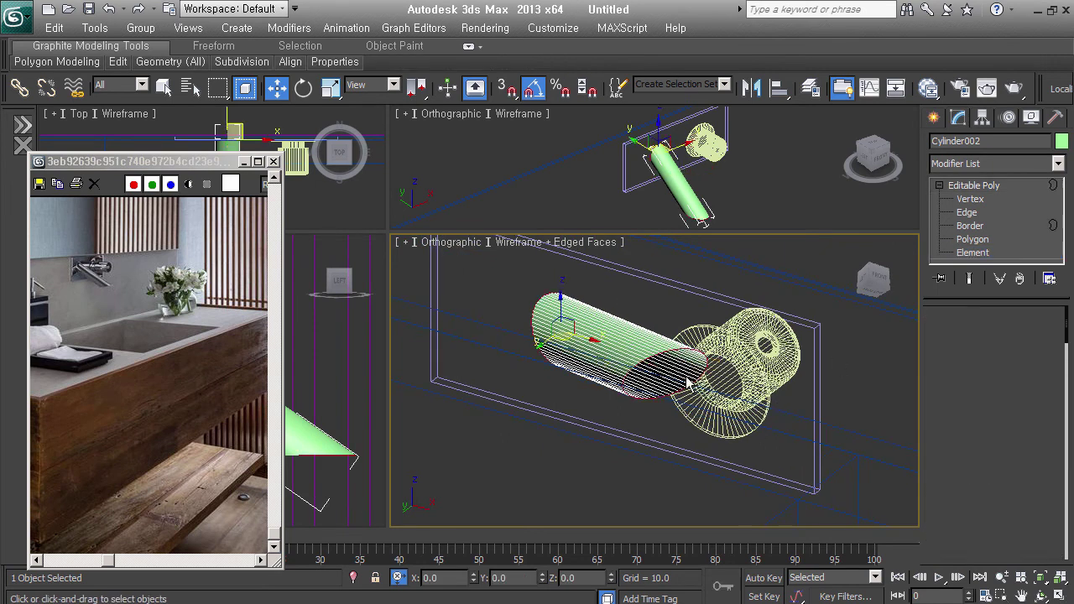
click(687, 352)
click(686, 353)
key(z)
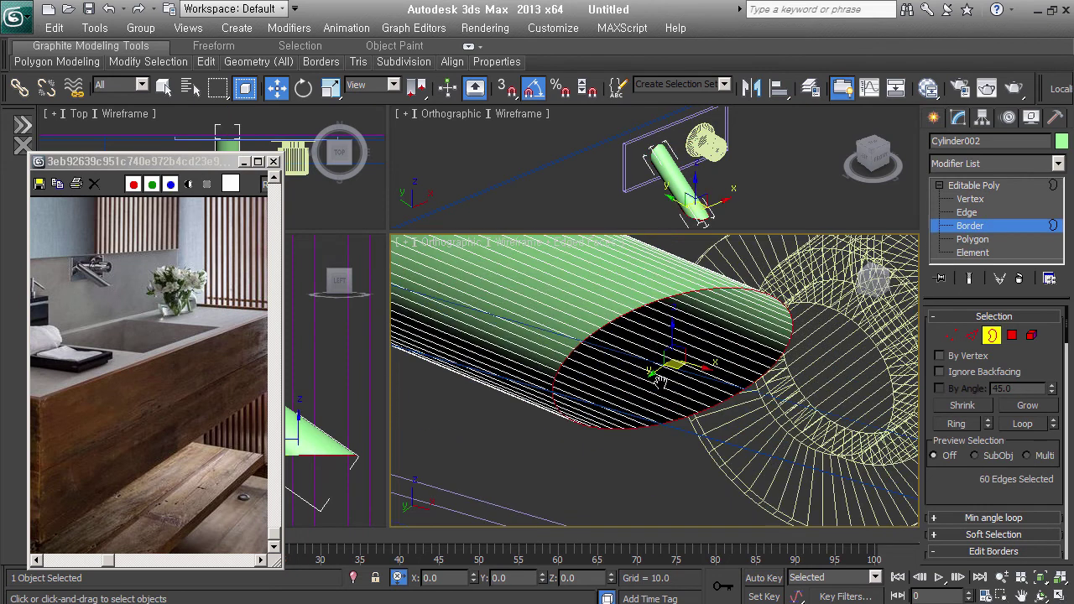
right_click(676, 370)
click(696, 460)
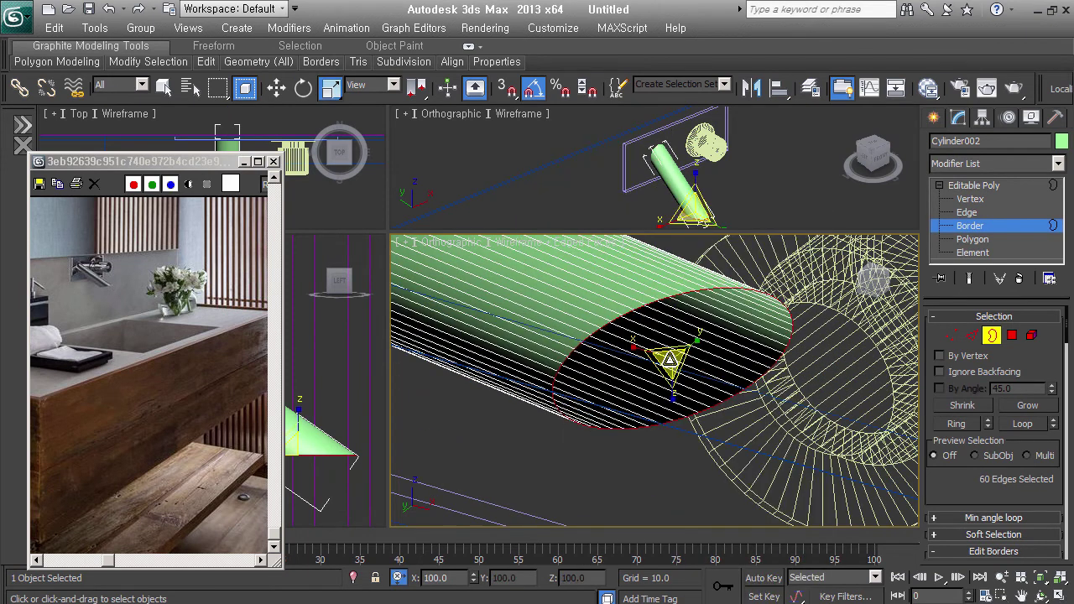
shift+drag(671, 368, 671, 374)
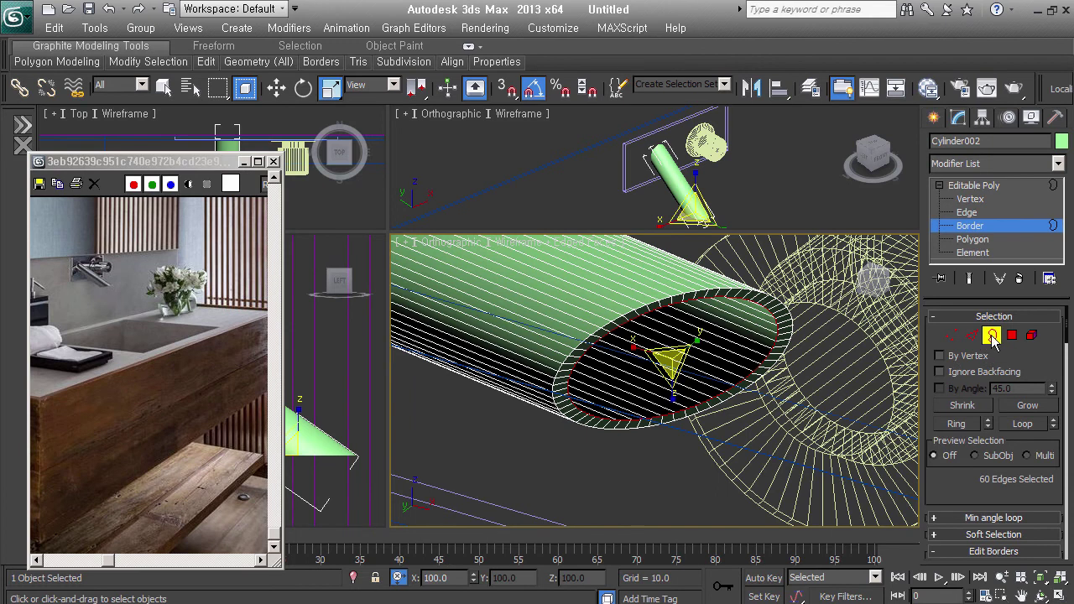
- Add a Shell modifier with 12.0 inner and 12.0 outer amounts to the spout
click(993, 336)
alt+middle_drag(696, 369, 723, 386)
key(f)
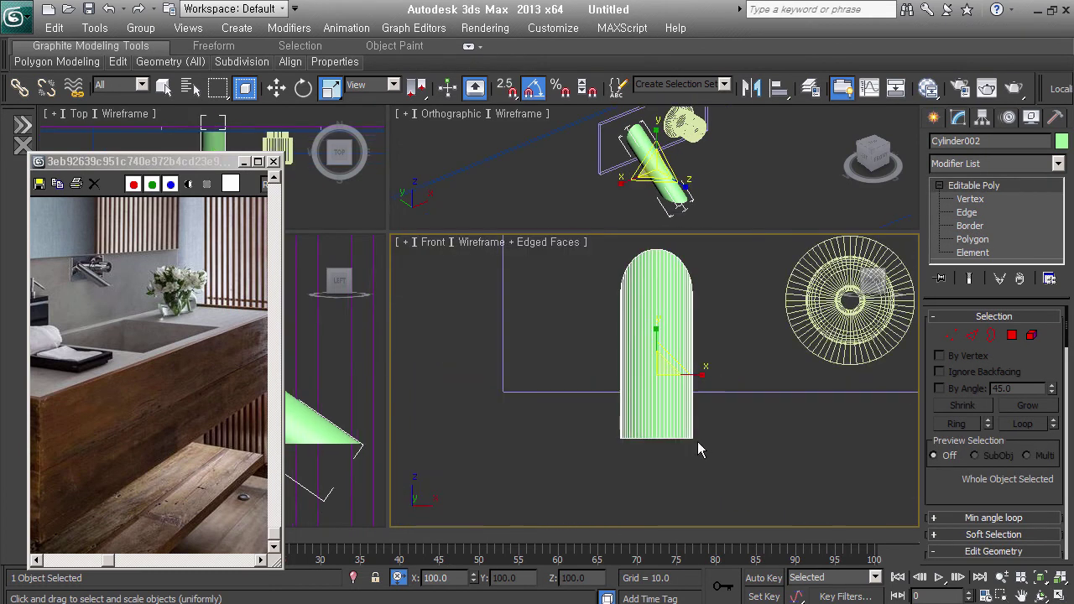
key(l)
key(z)
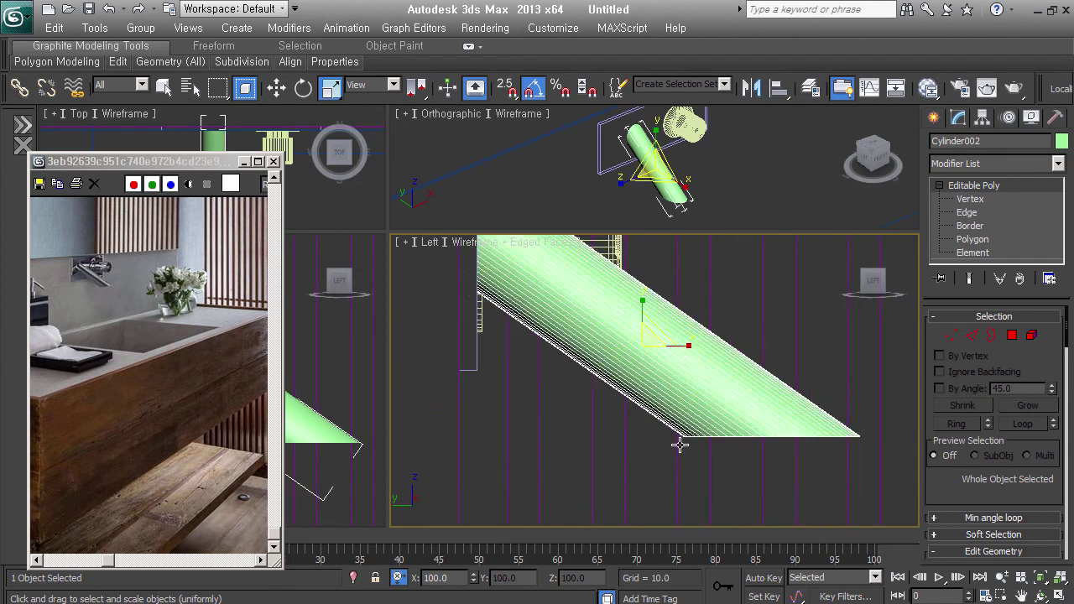
mouse_move(770, 453)
alt+middle_down()
mouse_move(777, 354)
mouse_move(847, 402)
alt+middle_up()
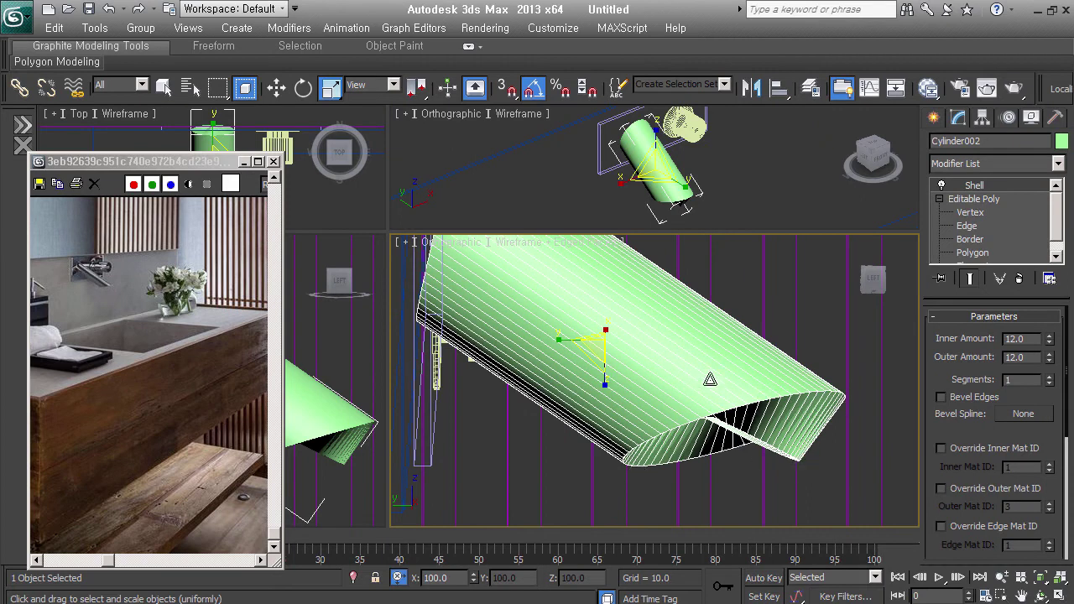
- Delete the Shell modifier and select the spout's open end border
click(1020, 279)
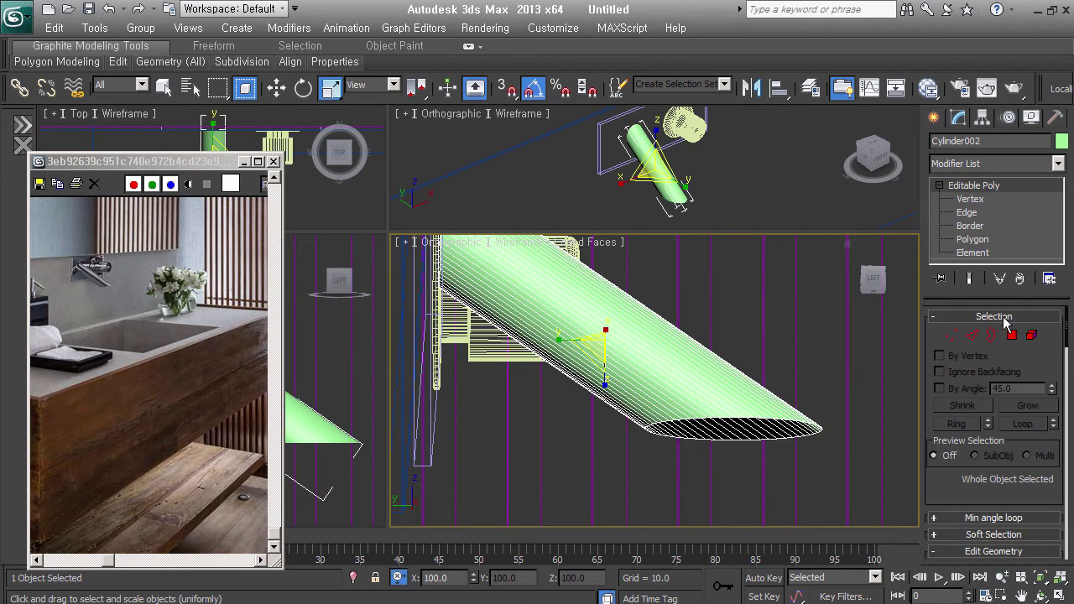
click(991, 334)
click(732, 432)
alt+middle_drag(738, 453, 734, 422)
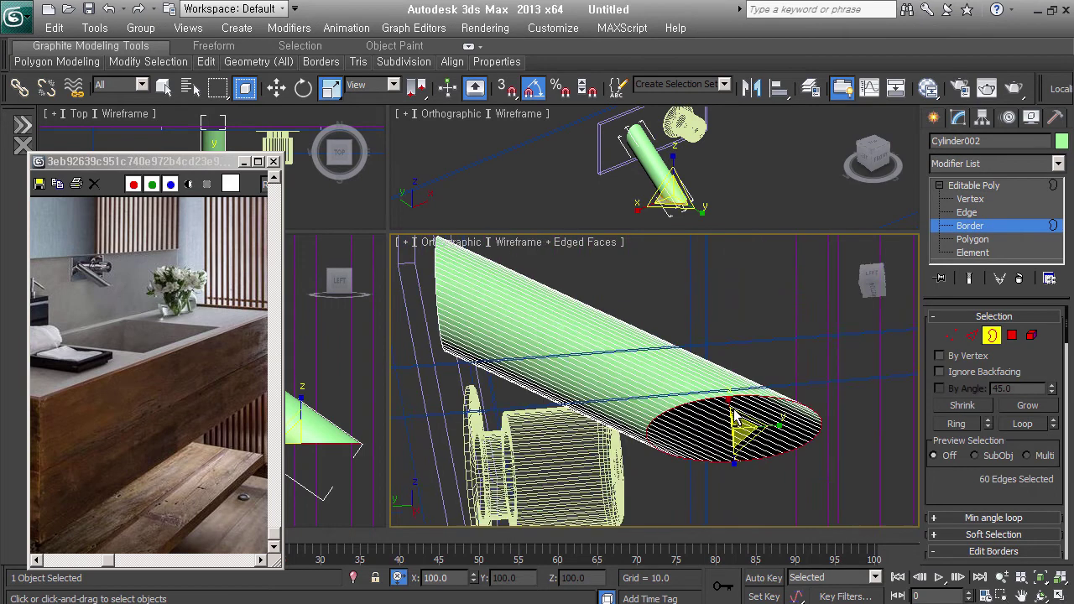
shift+drag(740, 424, 740, 436)
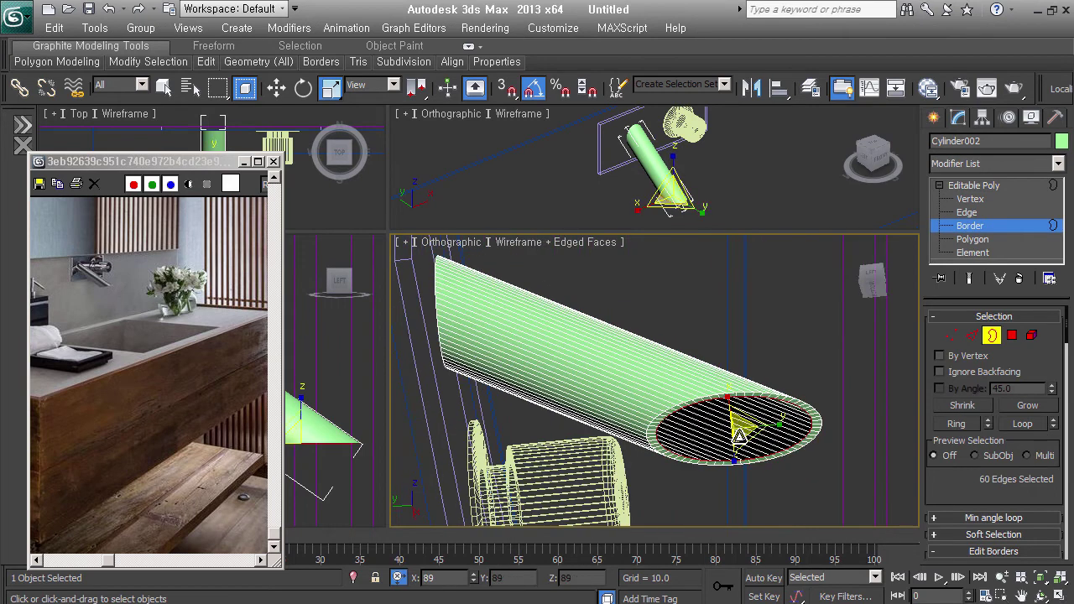
mouse_move(739, 436)
alt+middle_down()
mouse_move(715, 512)
mouse_move(677, 434)
mouse_move(590, 443)
mouse_move(717, 485)
alt+middle_up()
- Scale the open end border inward to 88% and return to object level
mouse_move(730, 541)
alt+middle_down()
mouse_move(717, 436)
mouse_move(645, 454)
alt+middle_up()
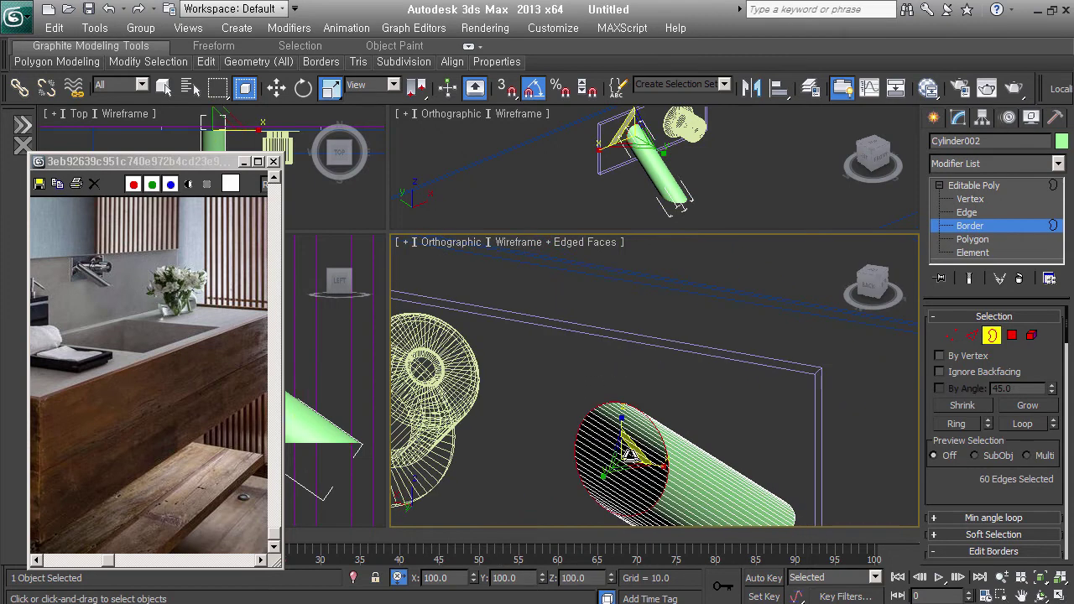
shift+drag(628, 453, 623, 467)
mouse_move(799, 481)
alt+middle_down()
mouse_move(660, 408)
mouse_move(650, 364)
alt+middle_up()
click(992, 336)
mouse_move(666, 438)
alt+middle_down()
mouse_move(701, 366)
mouse_move(595, 339)
alt+middle_up()
scroll(596, 339, up, 4)
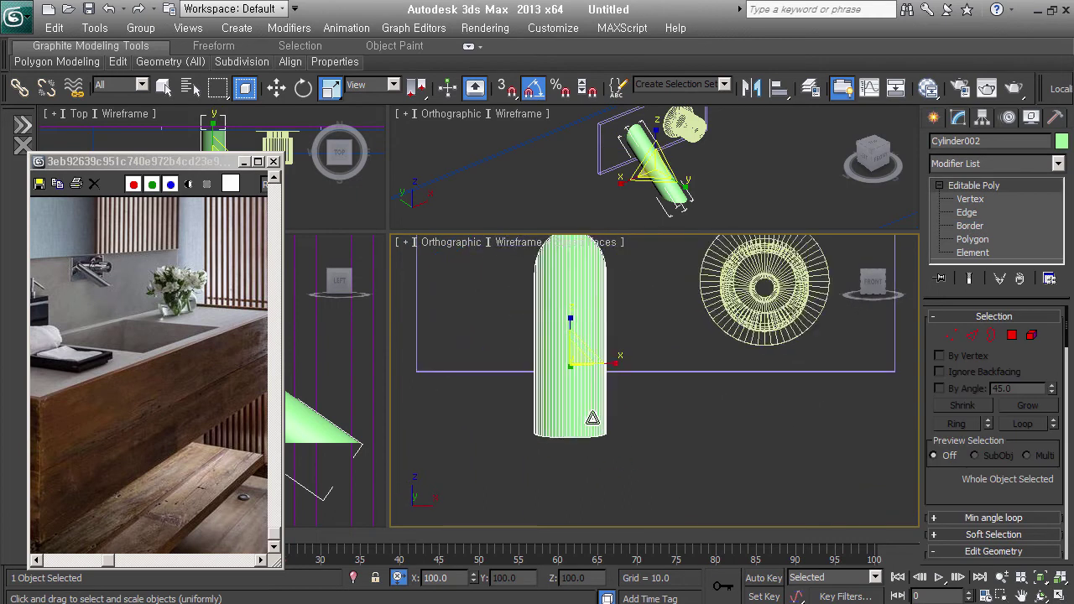
- In Edge mode, select an edge loop around the spout cylinder
click(971, 335)
alt+middle_drag(609, 406, 714, 364)
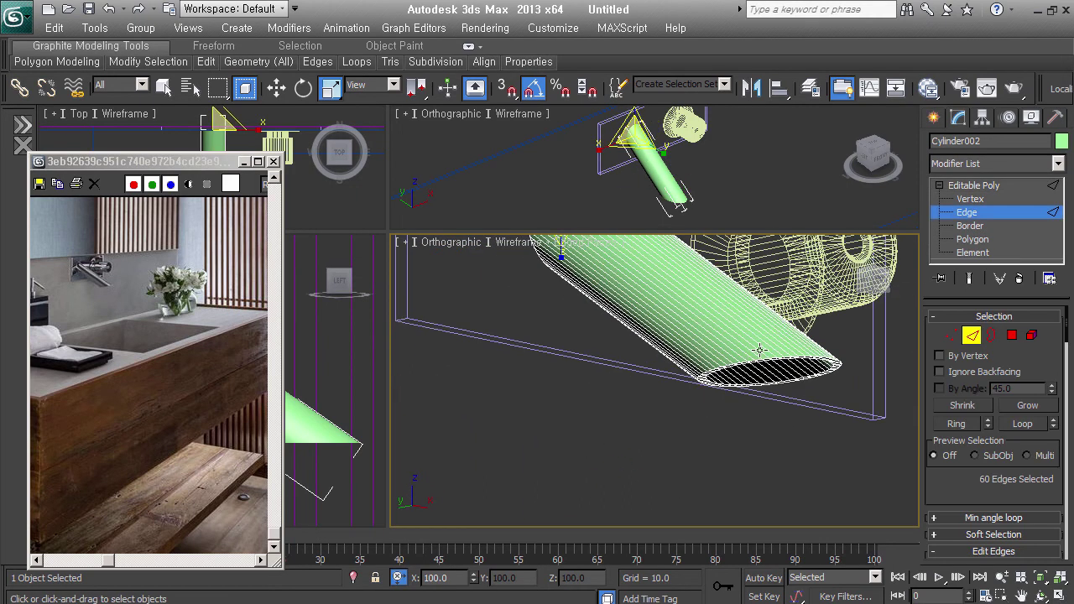
scroll(759, 351, up, 3)
scroll(788, 382, up, 2)
click(790, 384)
scroll(727, 450, down, 4)
alt+middle_drag(727, 450, 590, 342)
scroll(515, 308, up, 3)
scroll(516, 309, up, 3)
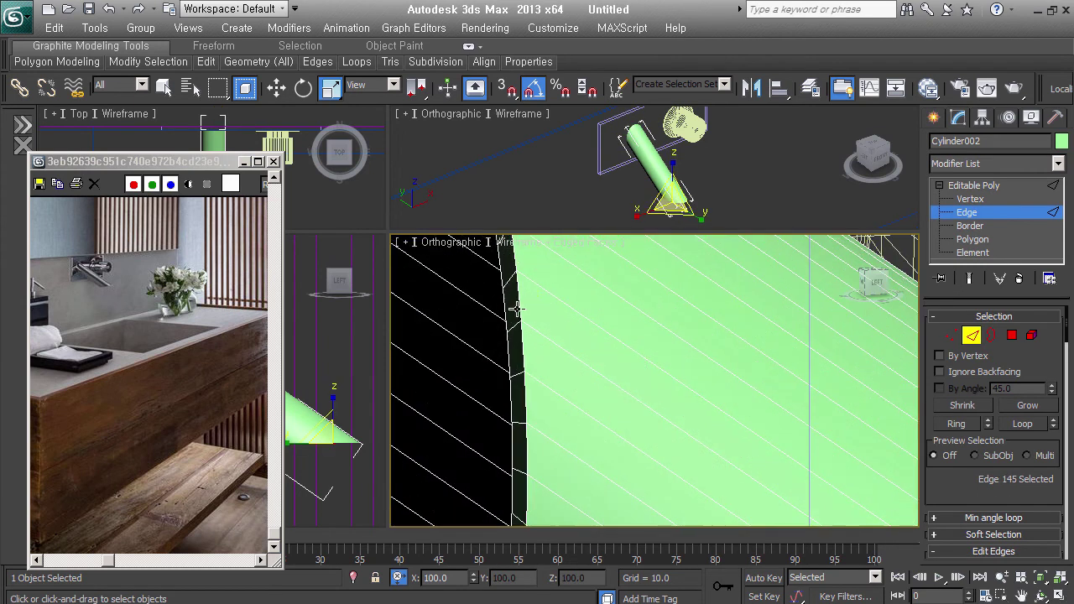
double_click(516, 309)
scroll(637, 356, down, 3)
scroll(630, 338, down, 2)
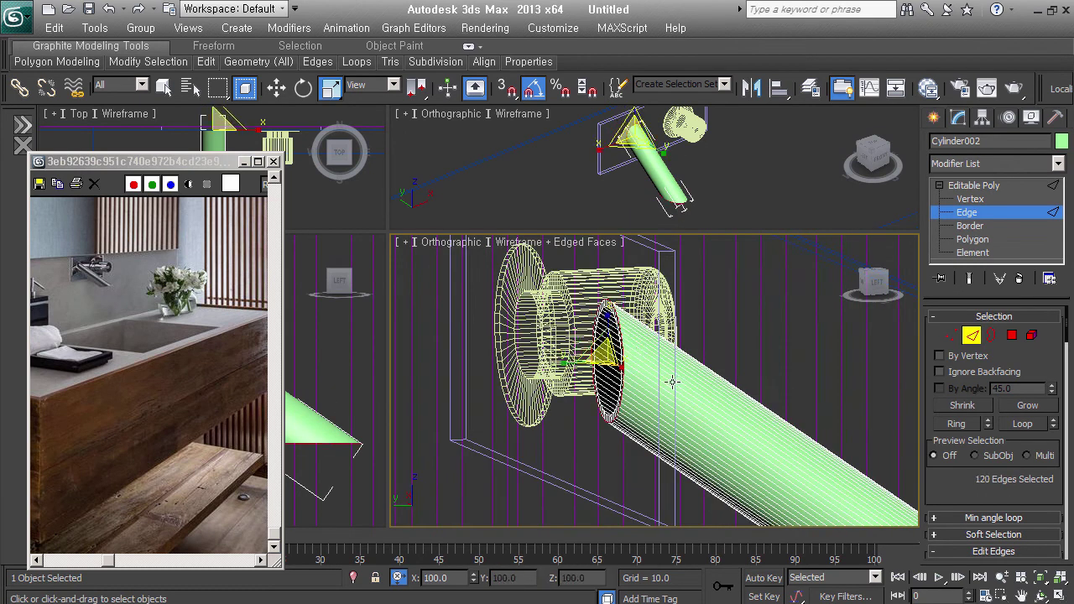
- Apply an edge selection from the quad menu and add a second edge loop
alt+middle_drag(672, 382, 614, 392)
right_click(579, 318)
click(567, 430)
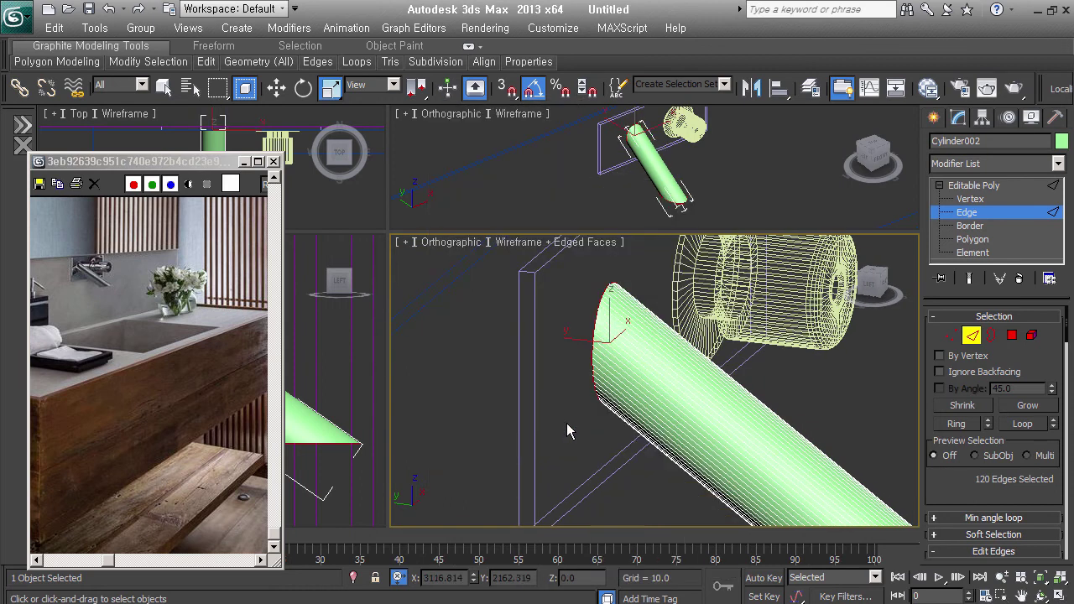
scroll(587, 351, up, 3)
scroll(587, 351, up, 2)
ctrl+double_click(585, 356)
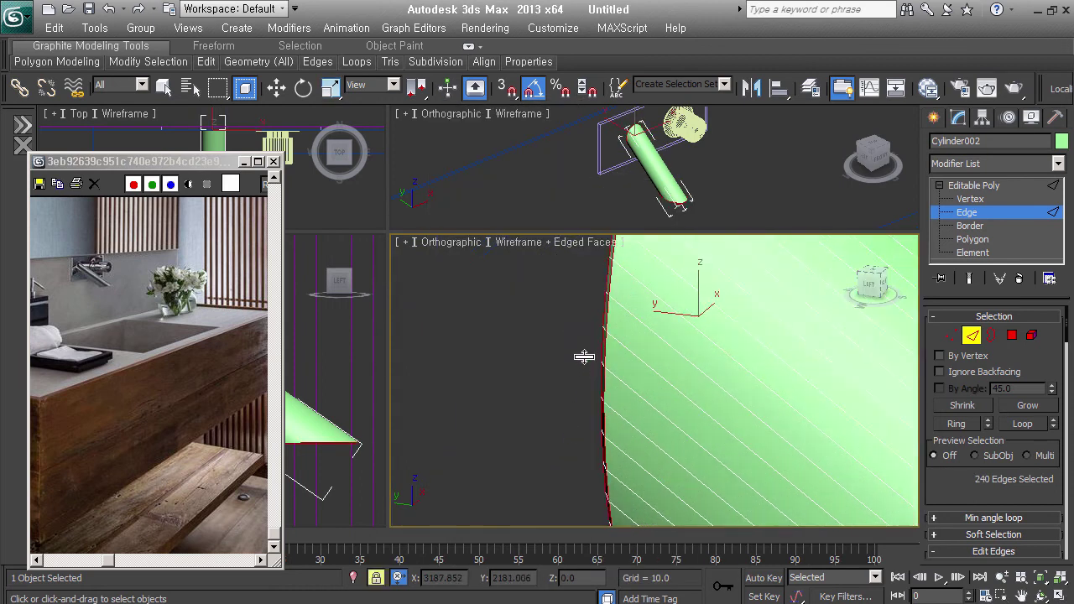
- Leave Edge mode and select the back plate Box003
click(971, 336)
scroll(557, 352, down, 5)
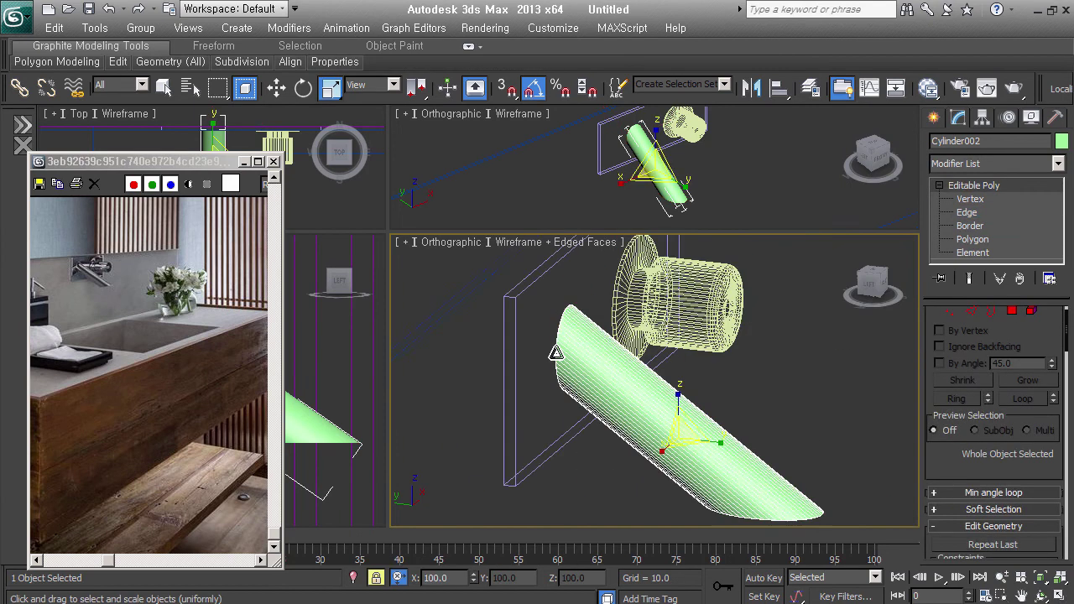
scroll(556, 352, down, 3)
alt+middle_drag(611, 389, 563, 393)
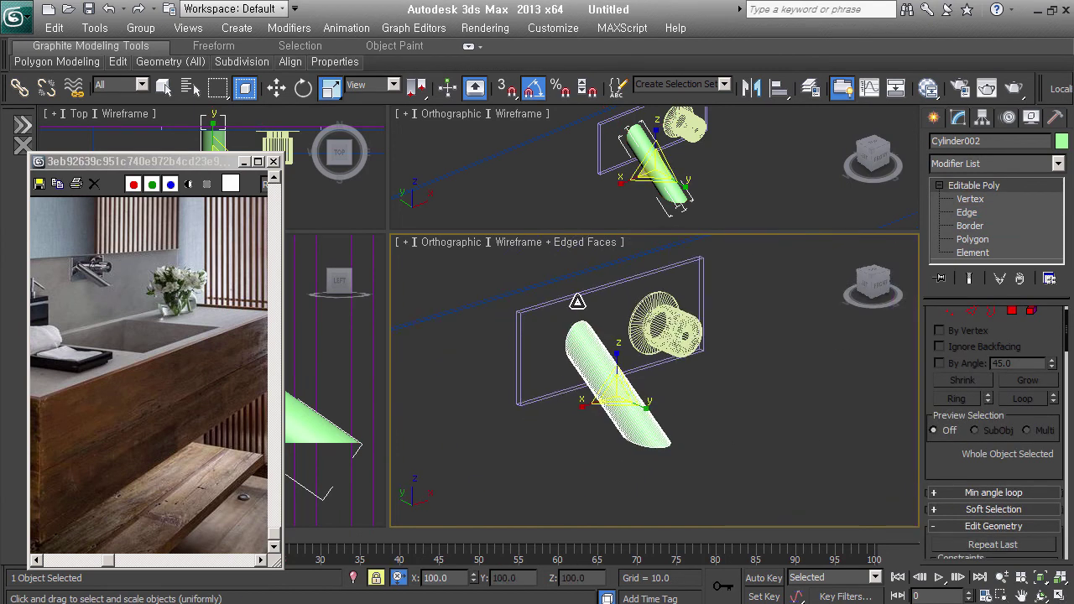
mouse_move(693, 353)
alt+middle_down()
mouse_move(638, 347)
mouse_move(710, 294)
alt+middle_up()
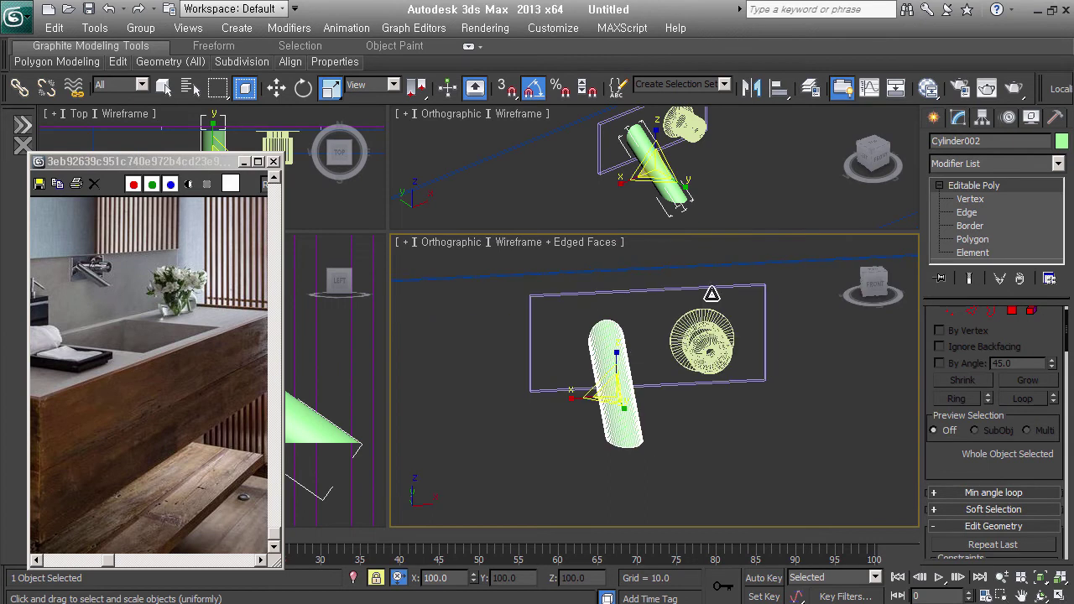
click(714, 288)
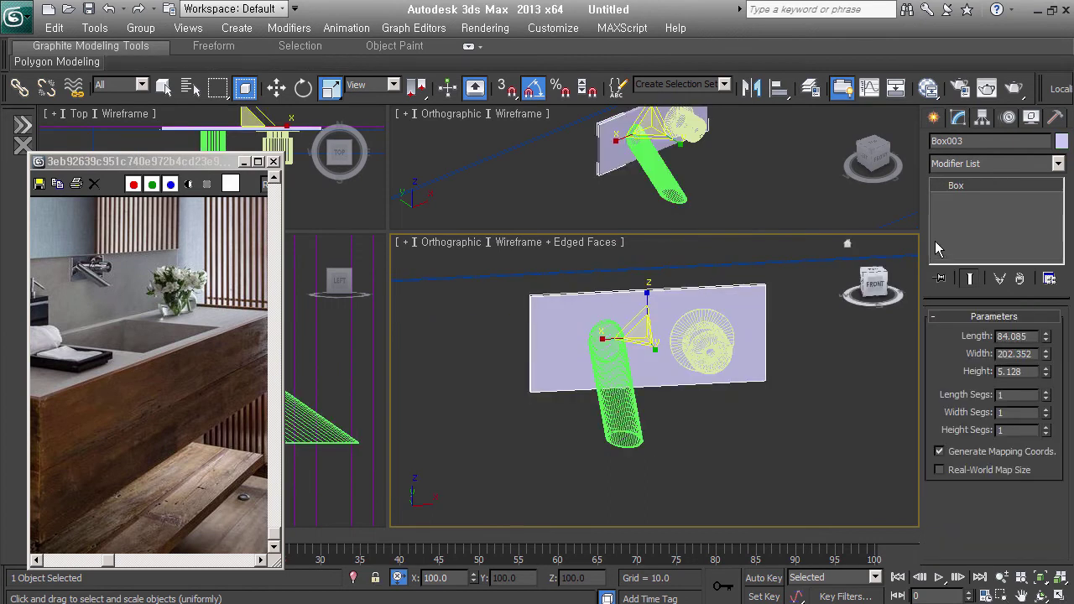
- In Box003's vertex mode, move the back plate's left-edge vertices inward
click(950, 334)
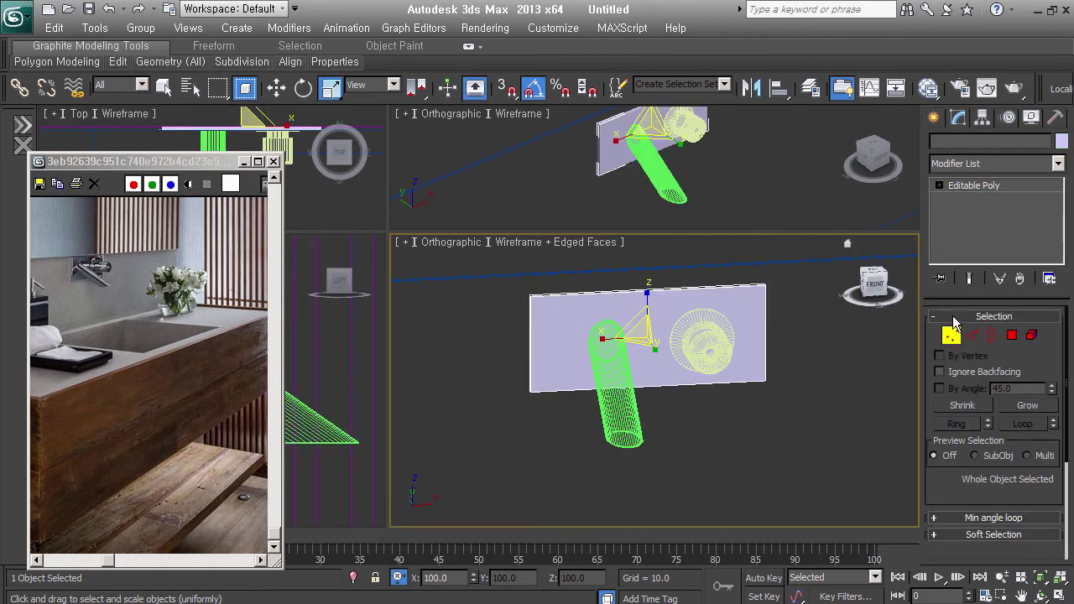
drag(486, 265, 551, 445)
right_click(488, 338)
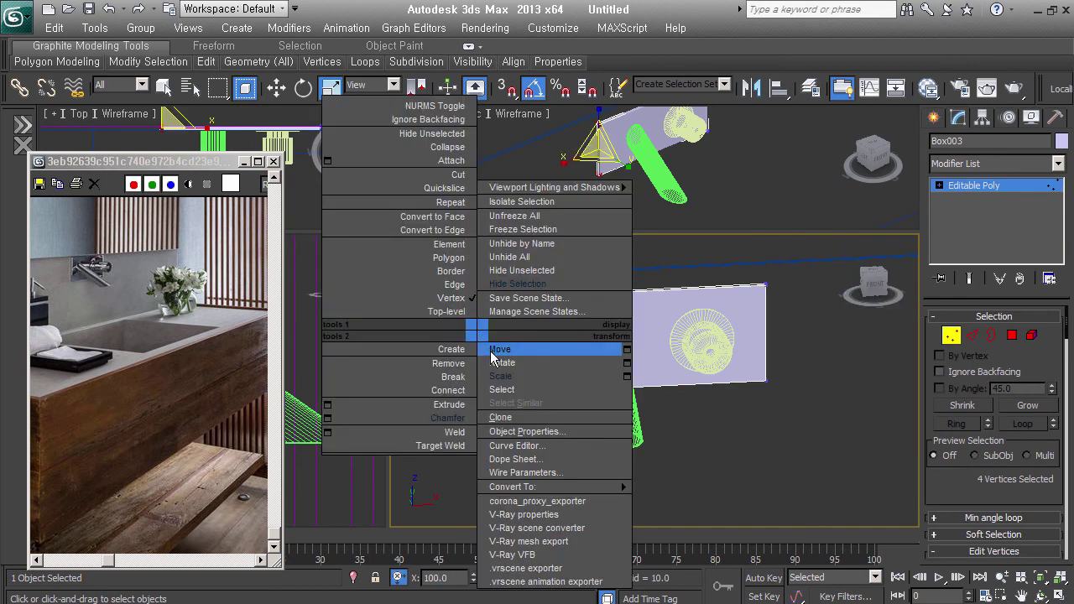
click(537, 347)
drag(554, 340, 588, 339)
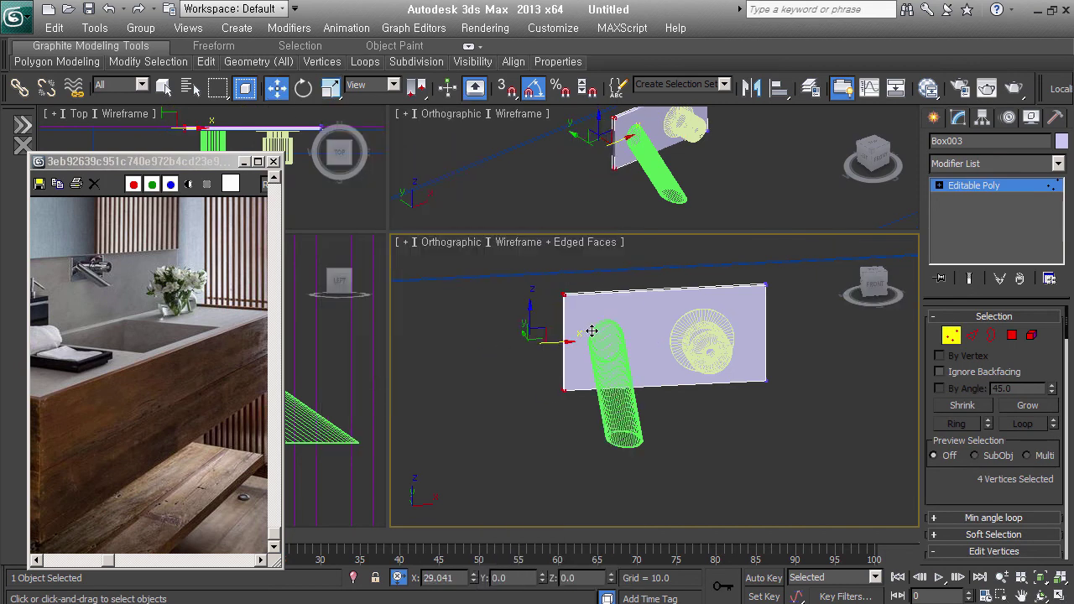
- Select the front and rear right-edge vertices and move the plate's right edge inward
drag(780, 307, 763, 256)
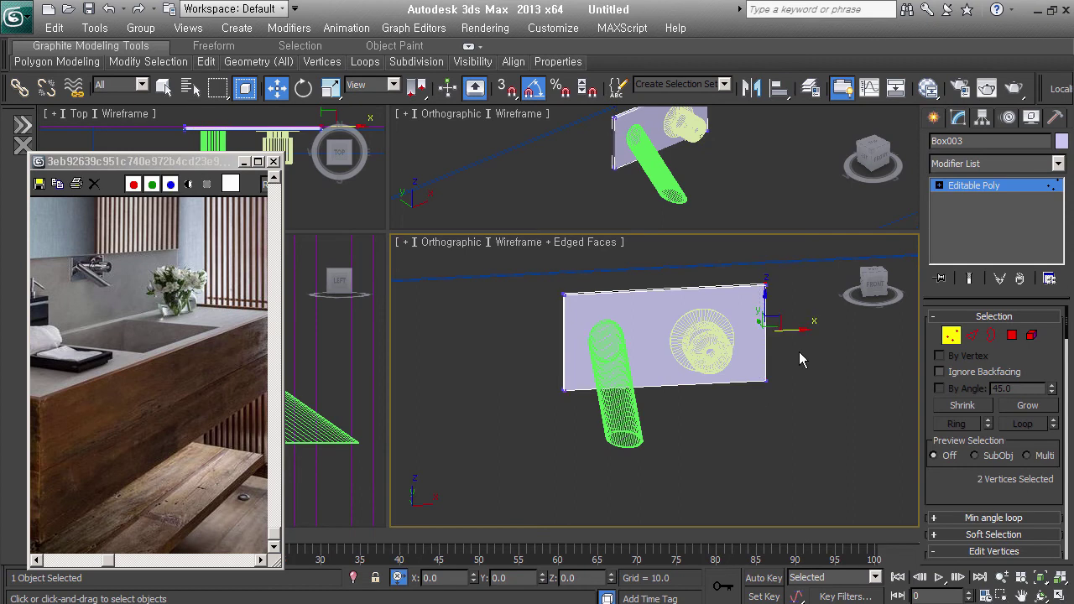
alt+middle_drag(798, 352, 784, 348)
drag(726, 432, 826, 224)
drag(783, 334, 773, 356)
mouse_move(773, 356)
alt+middle_down()
mouse_move(640, 364)
mouse_move(750, 319)
mouse_move(615, 376)
mouse_move(741, 295)
alt+middle_up()
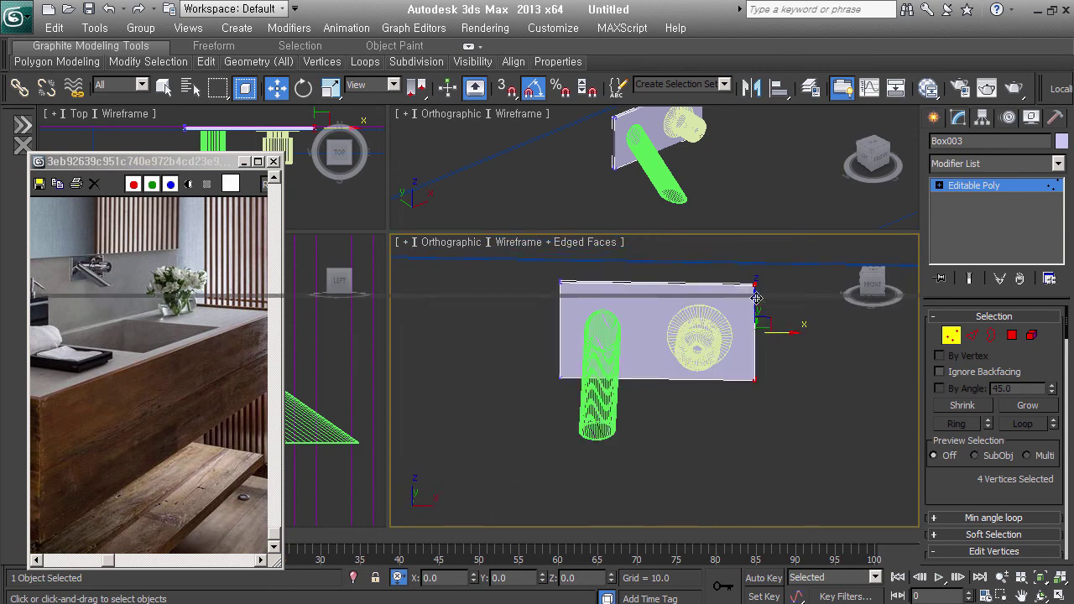
- Lower the plate's top-edge vertices, then leave vertex editing
middle_drag(547, 379, 537, 458)
mouse_move(525, 337)
mouse_down()
mouse_move(756, 358)
mouse_move(767, 371)
mouse_up()
drag(643, 333, 644, 343)
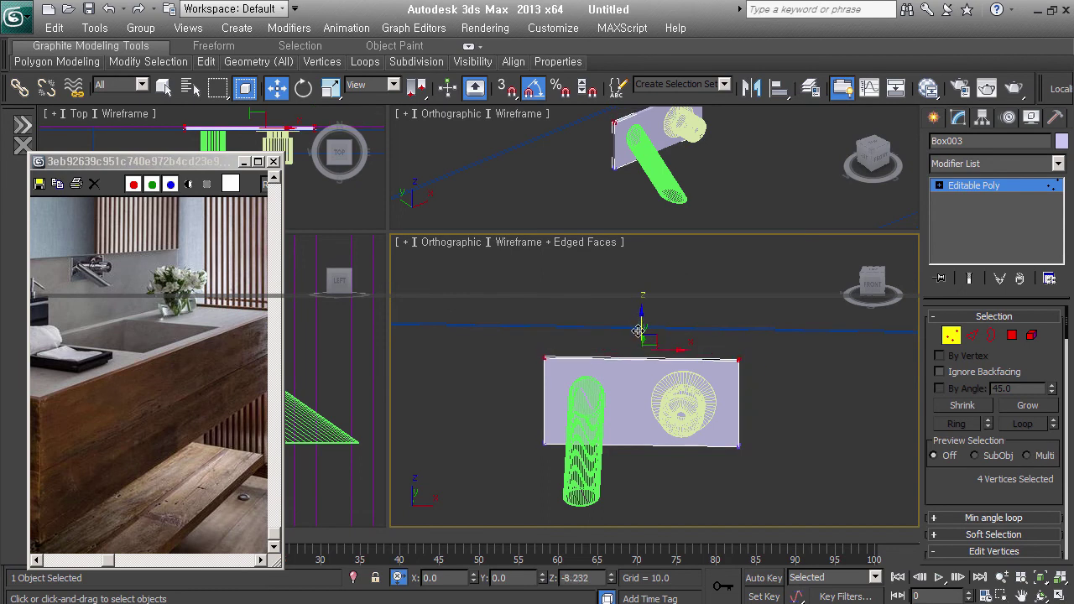
click(951, 336)
- Select the back plate, spout and handle and group them as Group001
scroll(587, 428, down, 6)
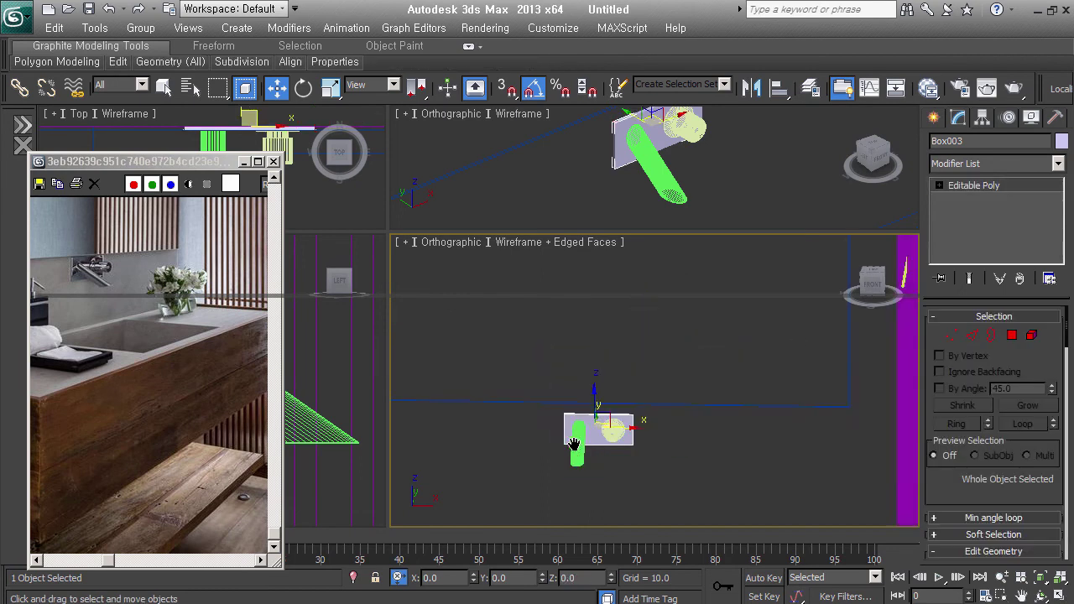
mouse_move(530, 458)
alt+middle_down()
mouse_move(611, 469)
mouse_move(690, 372)
alt+middle_up()
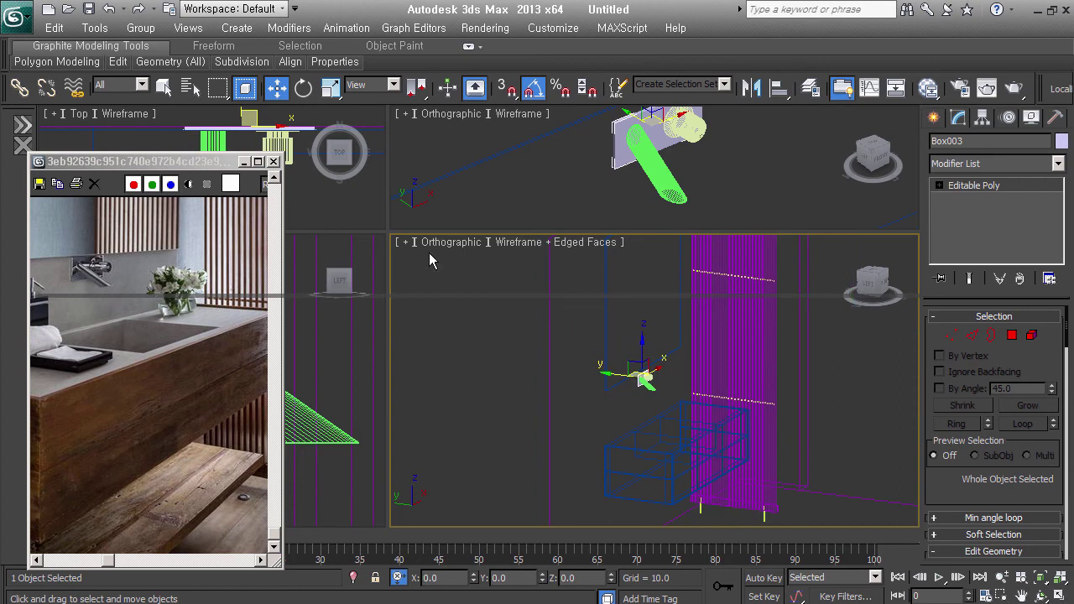
drag(388, 230, 386, 215)
mouse_move(620, 369)
alt+middle_down()
mouse_move(666, 396)
mouse_move(803, 279)
alt+middle_up()
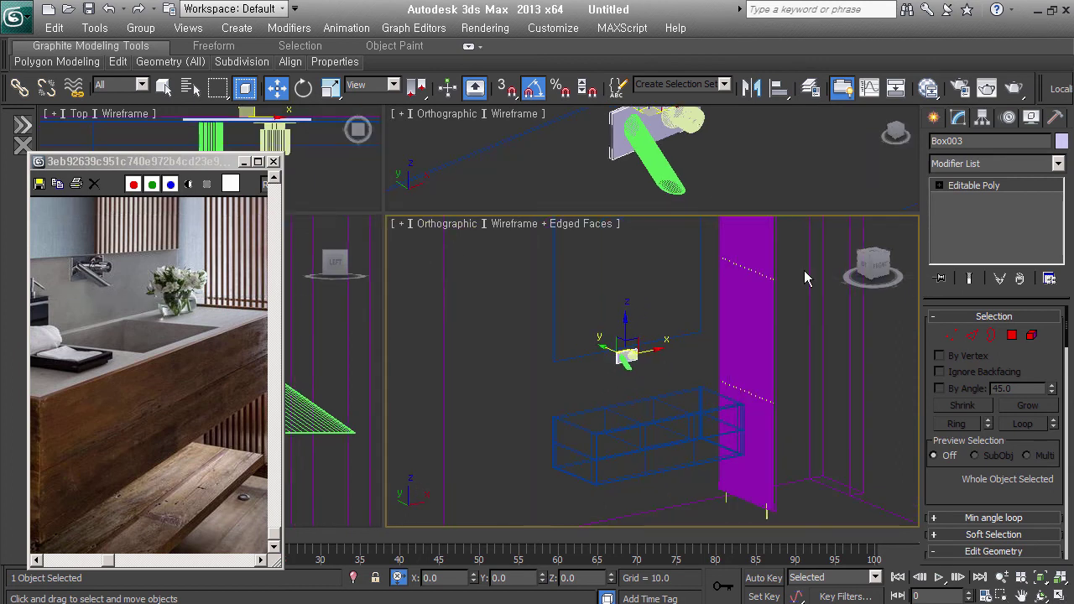
click(933, 118)
scroll(619, 355, up, 5)
click(703, 404)
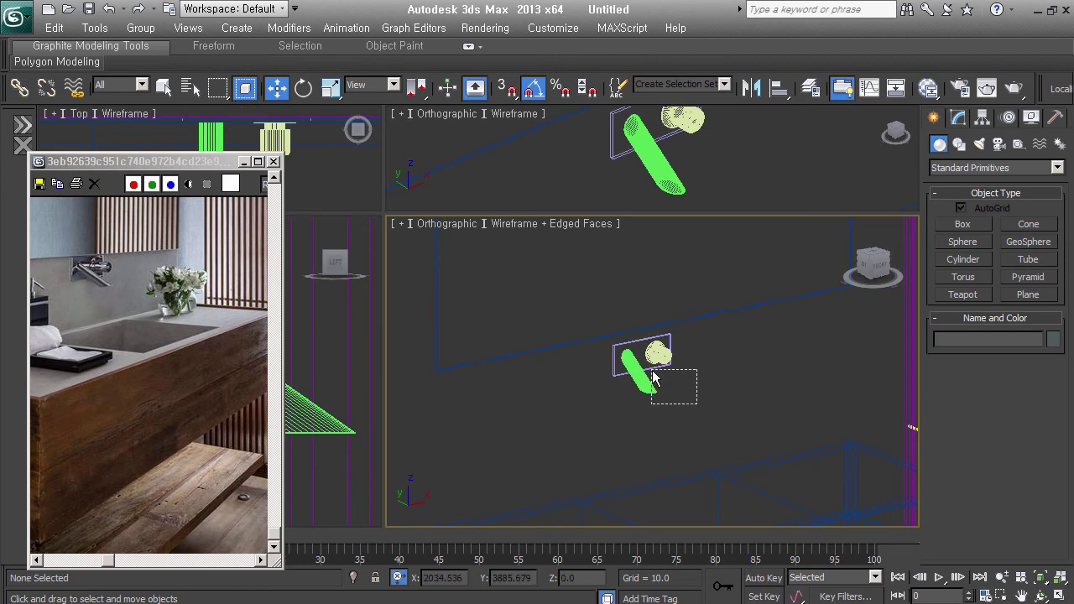
drag(623, 357, 625, 358)
middle_drag(703, 330, 693, 339)
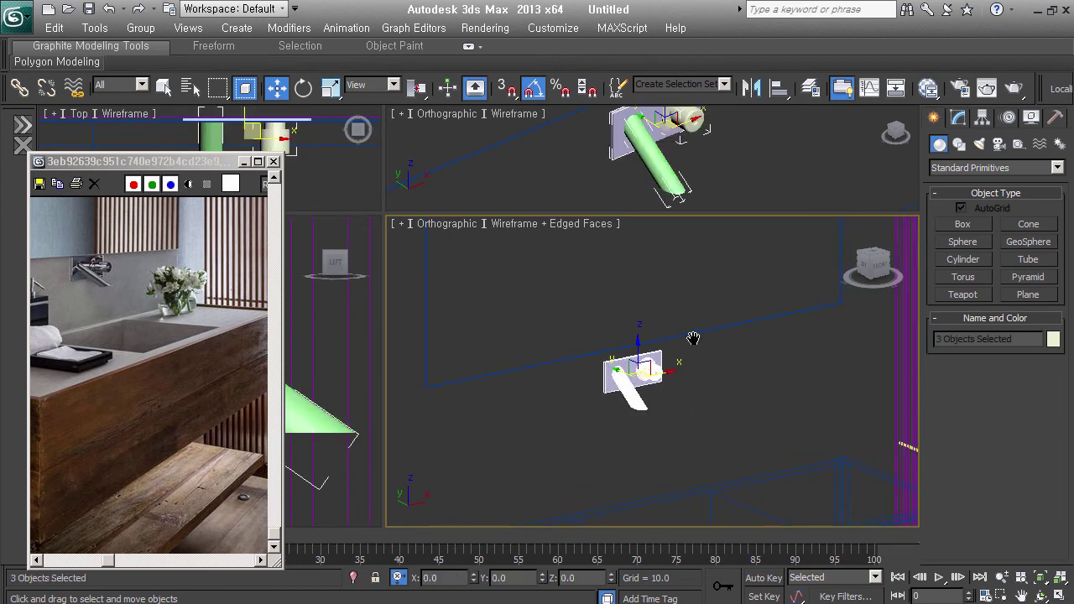
key(ctrl+g)
key(Return)
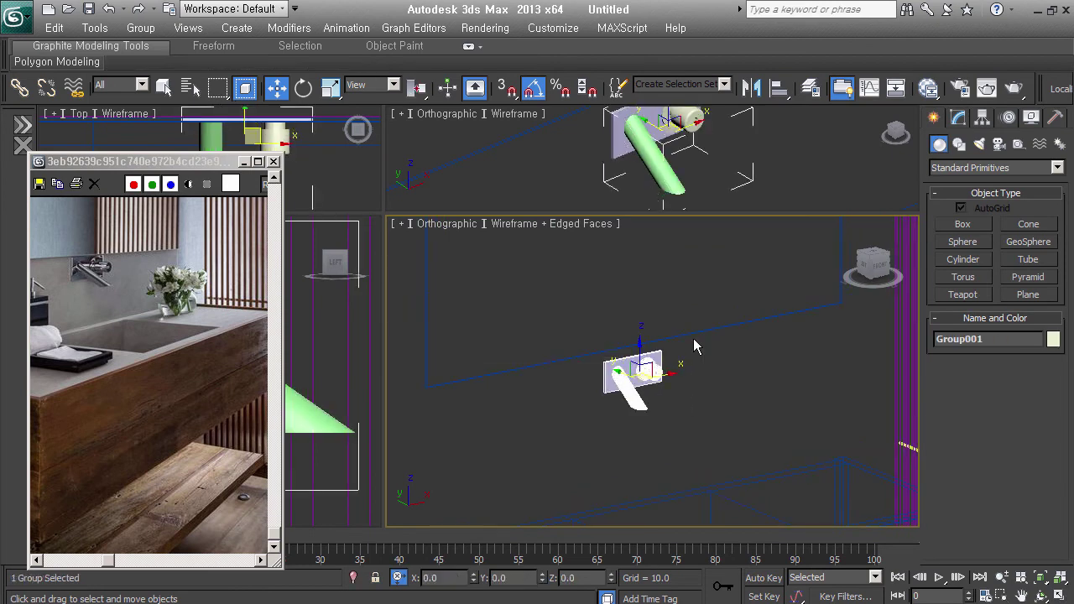
- Open the Slate Material Editor and expand the JOYCG V-Ray material library
click(927, 87)
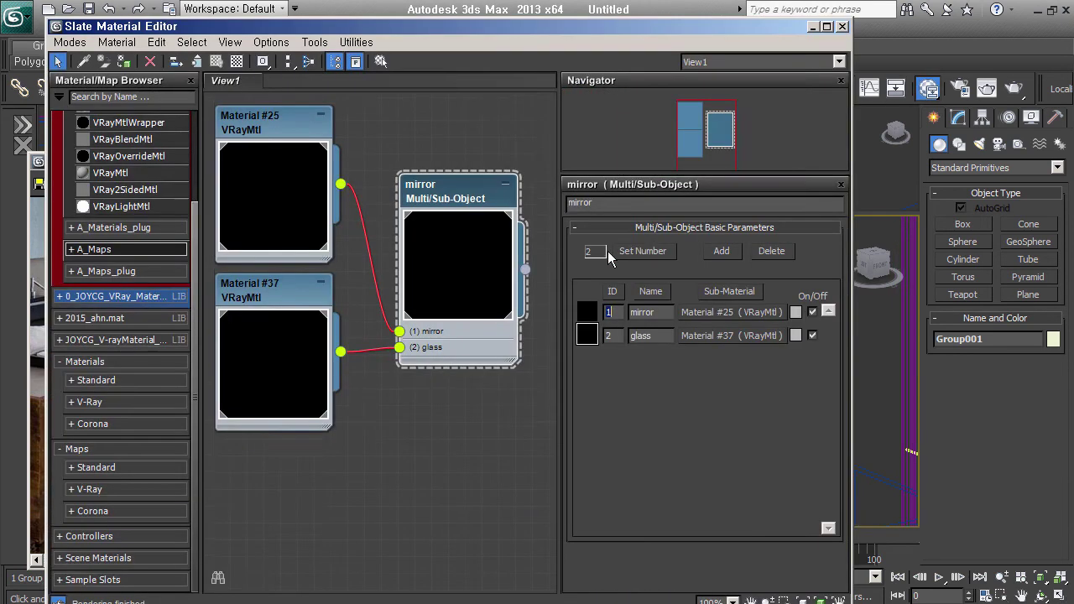
middle_drag(448, 274, 456, 192)
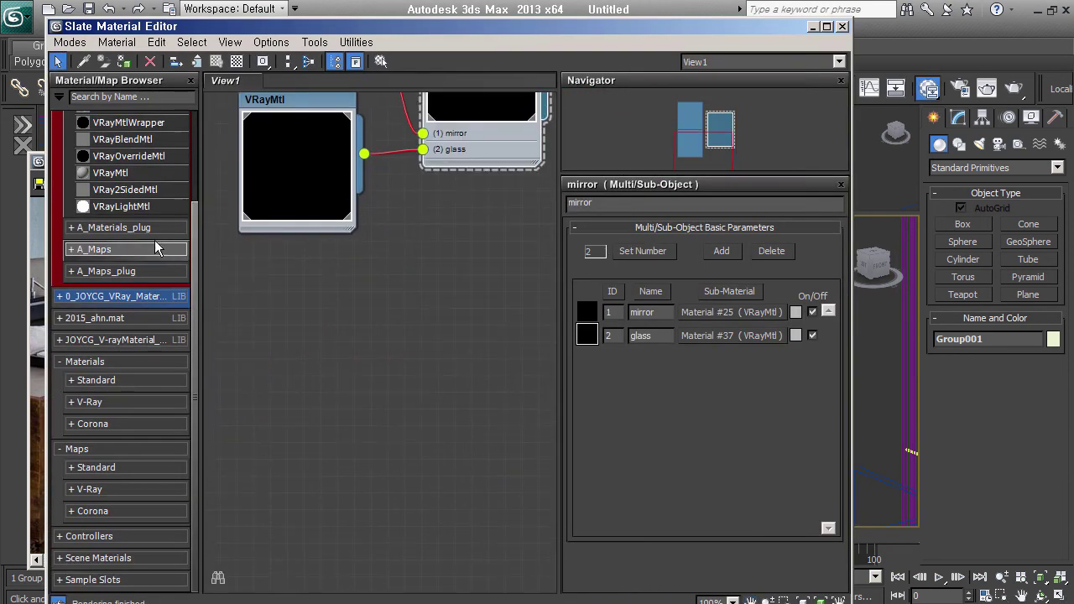
click(117, 340)
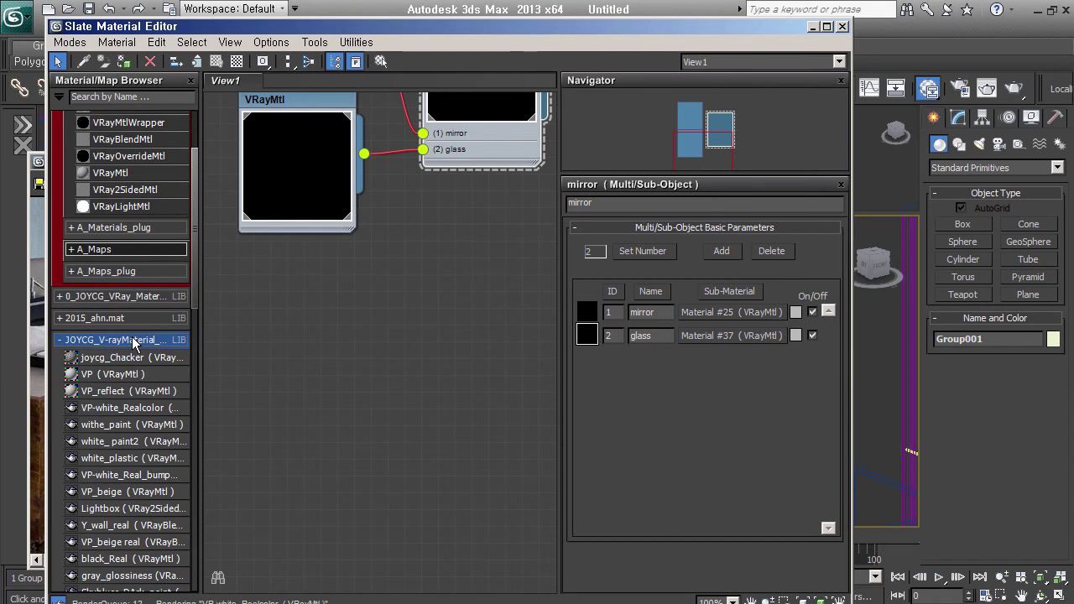
scroll(133, 342, down, 1)
scroll(133, 344, down, 3)
scroll(128, 423, down, 1)
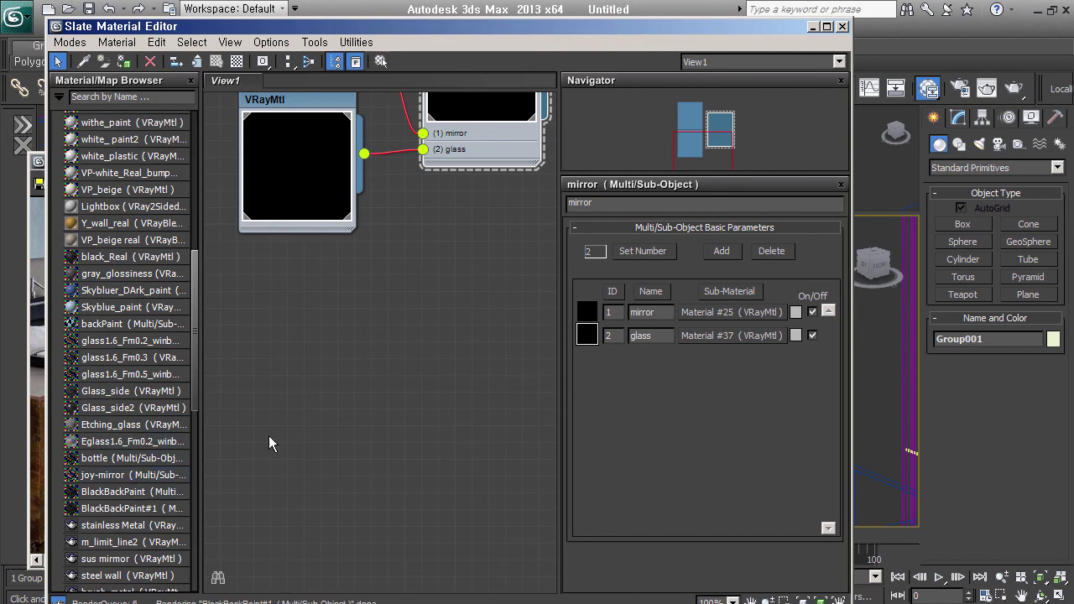
- Drag the m_limit_line2 and joy-mirror materials into the View1 node canvas
click(118, 475)
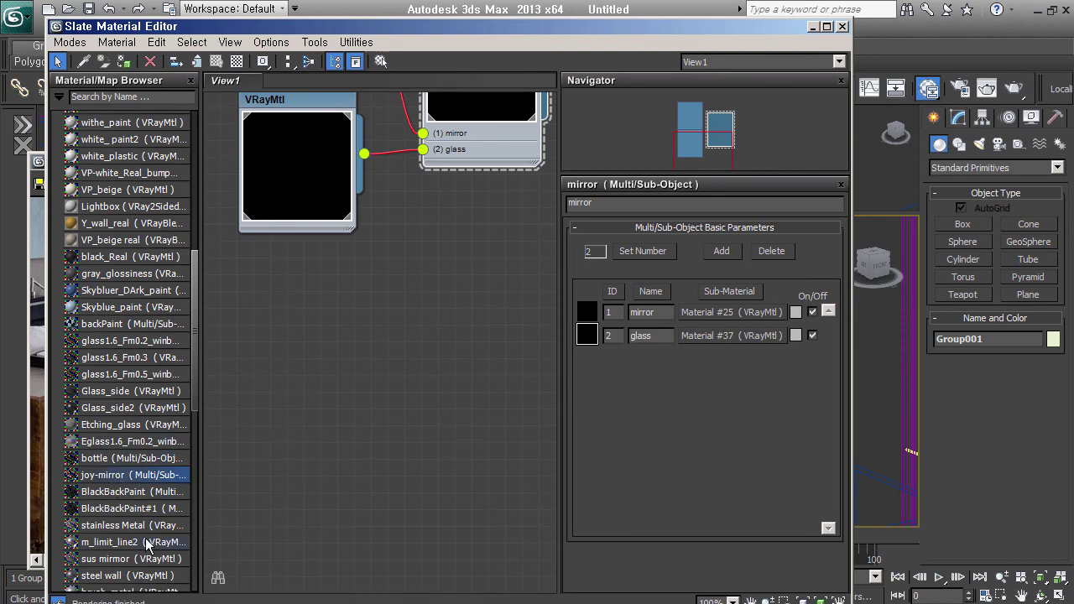
scroll(145, 542, down, 1)
drag(143, 482, 325, 442)
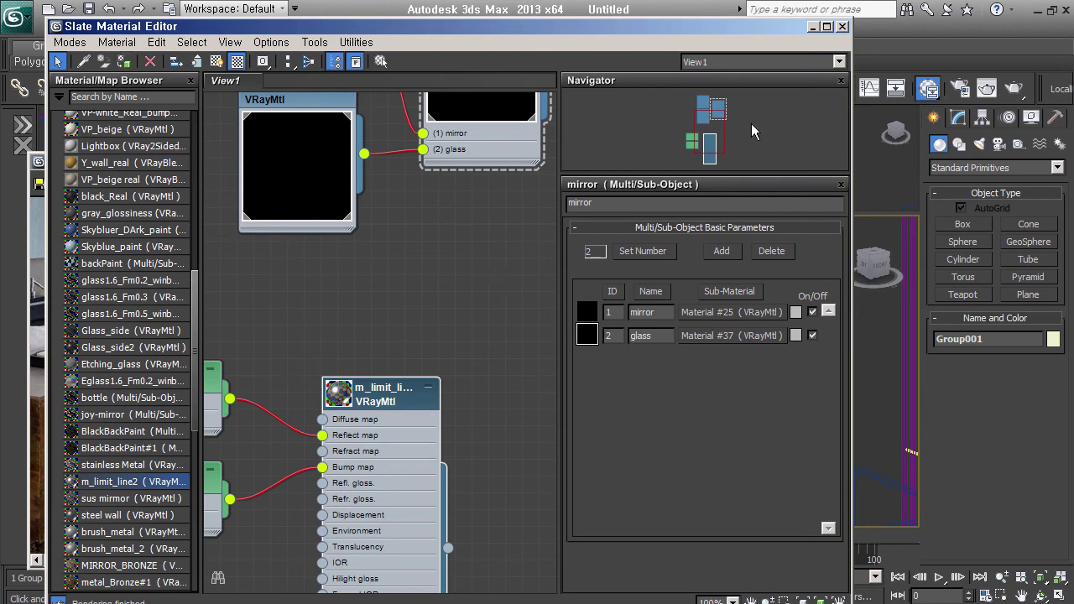
click(131, 417)
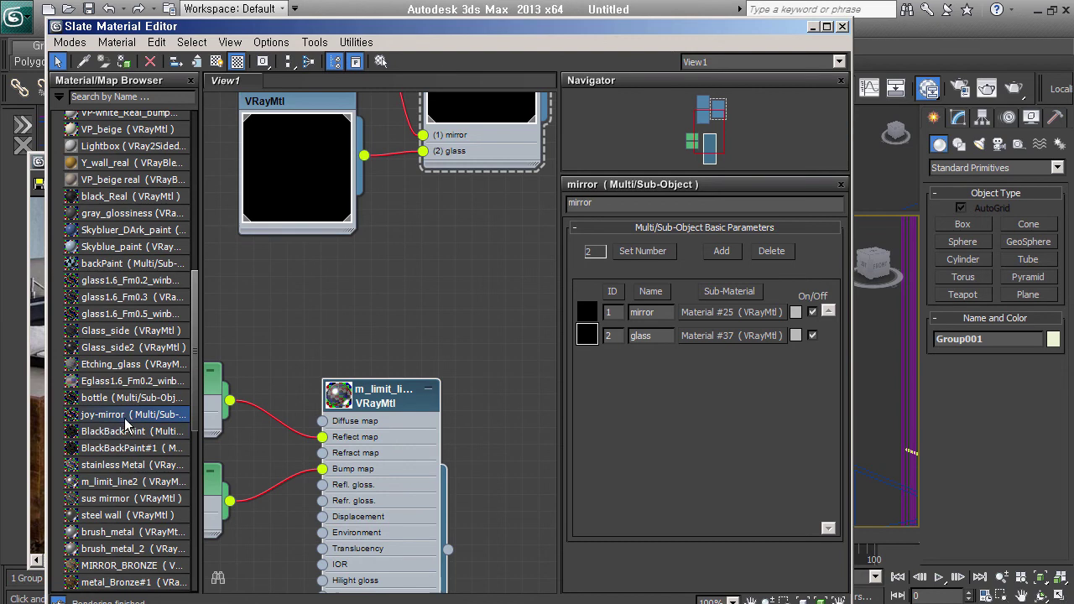
drag(127, 419, 468, 287)
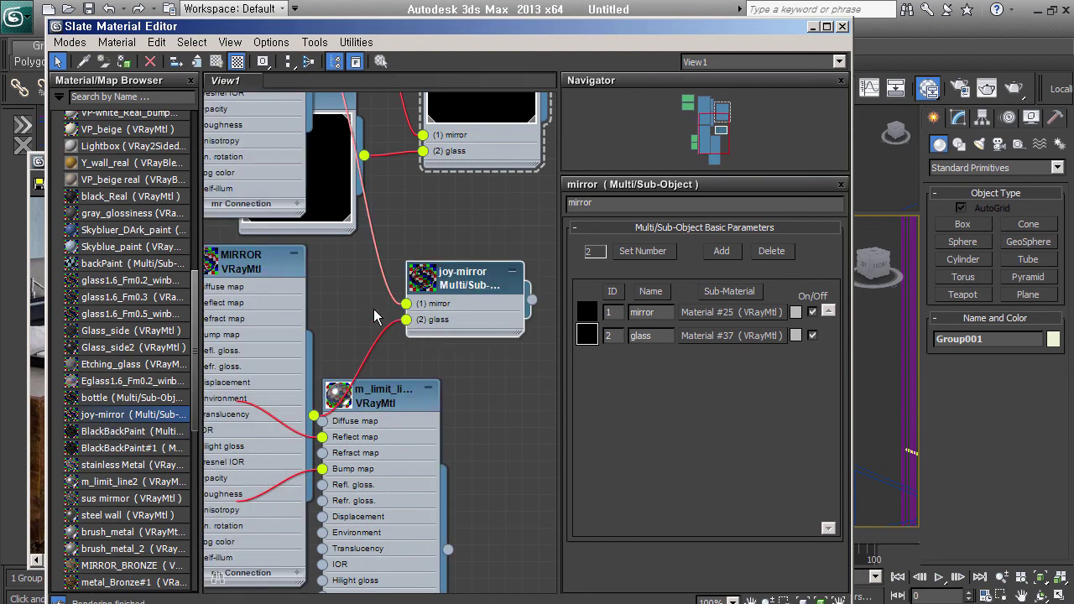
middle_drag(378, 317, 402, 413)
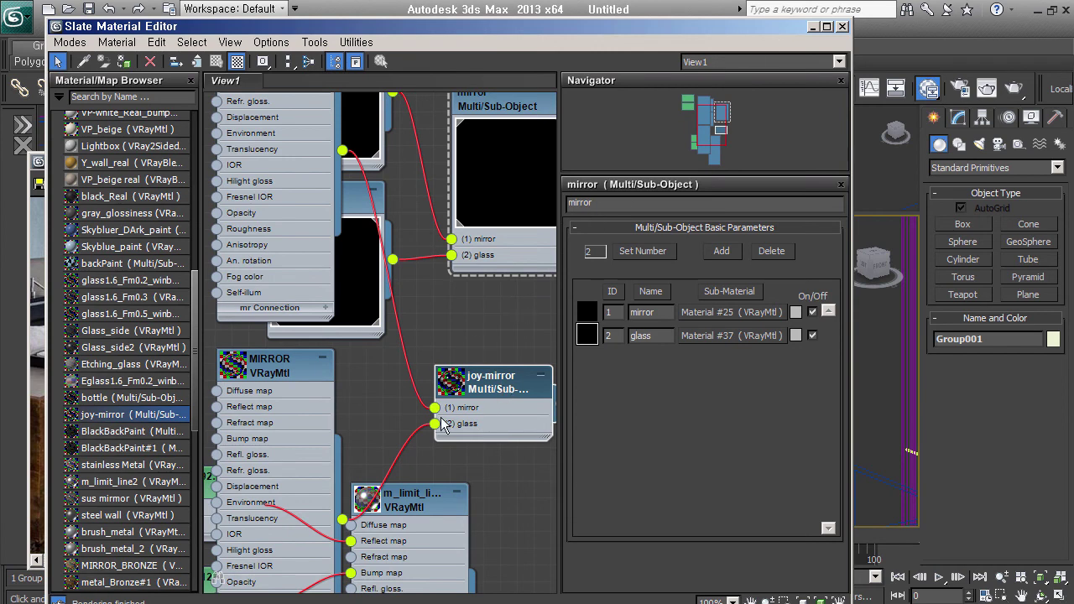
- Minimize the Slate Material Editor and select the vanity cabinet box in the viewport
click(812, 27)
click(705, 392)
scroll(704, 392, down, 3)
middle_drag(713, 412, 702, 479)
scroll(145, 444, down, 2)
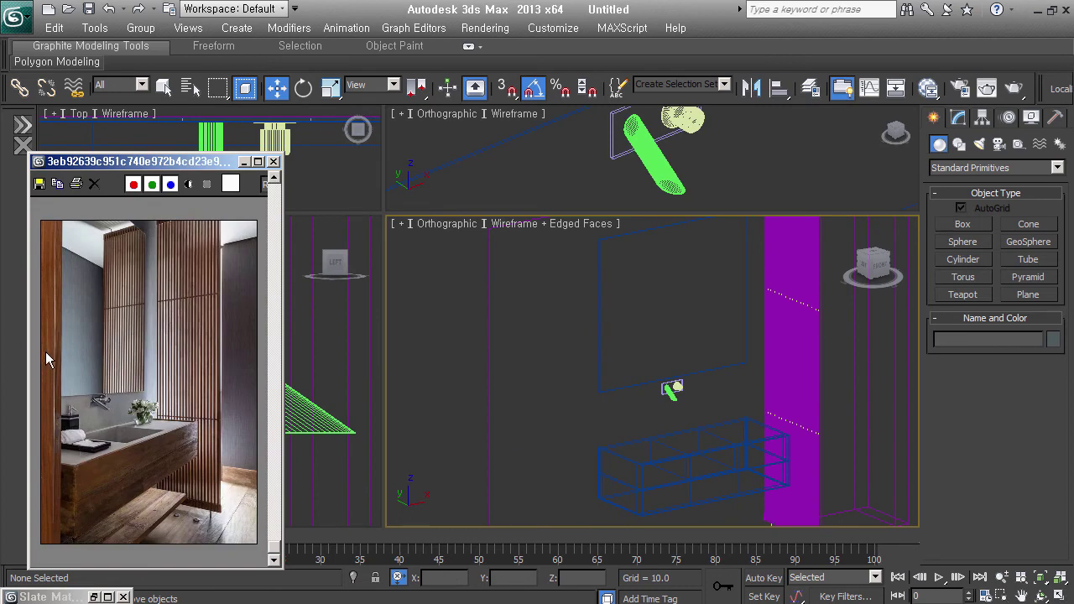
middle_drag(721, 390, 721, 325)
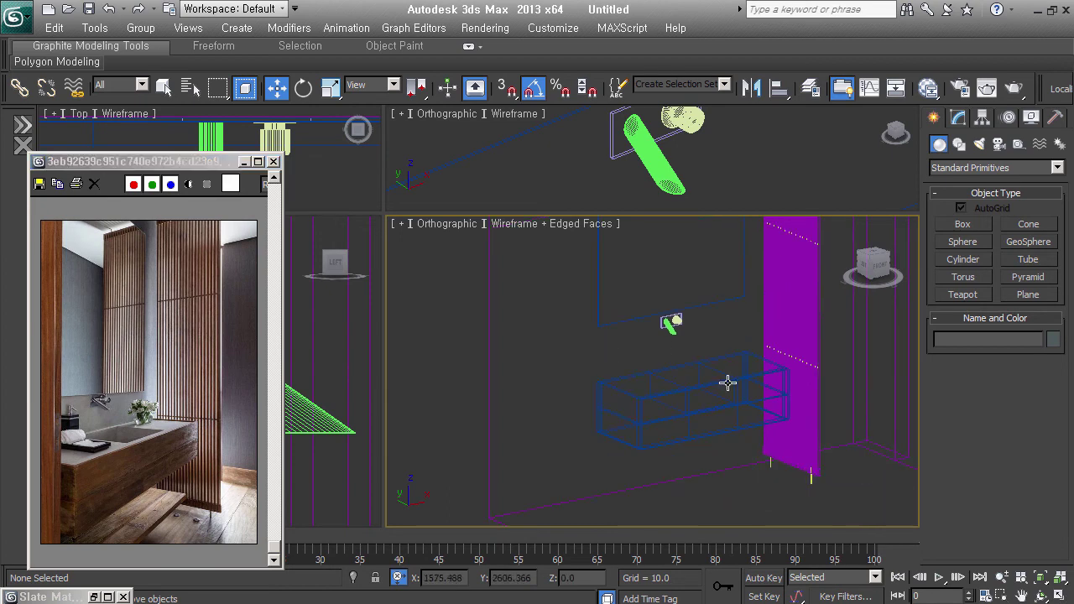
click(728, 408)
alt+middle_drag(614, 453, 650, 429)
key(ctrl+z)
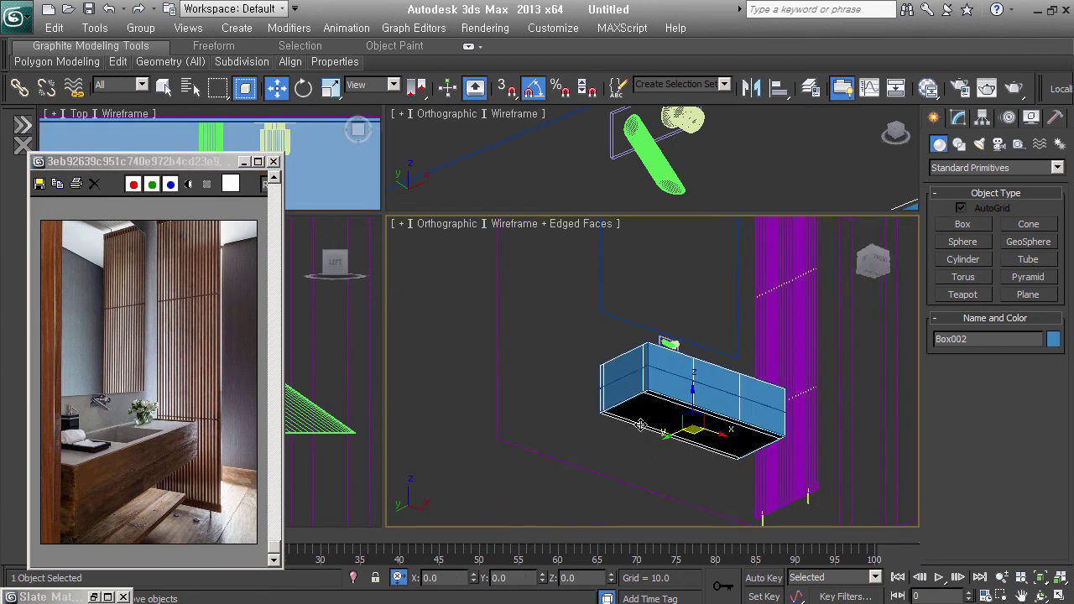
- Clone the cabinet's bottom faces downward as a new object, Object003, and select it
click(958, 117)
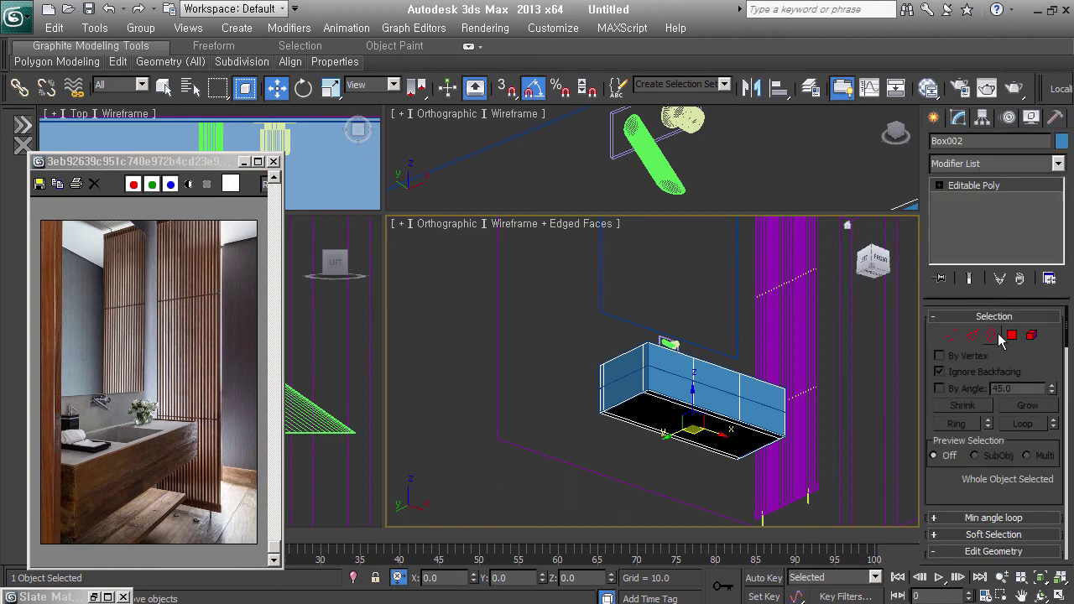
click(1010, 336)
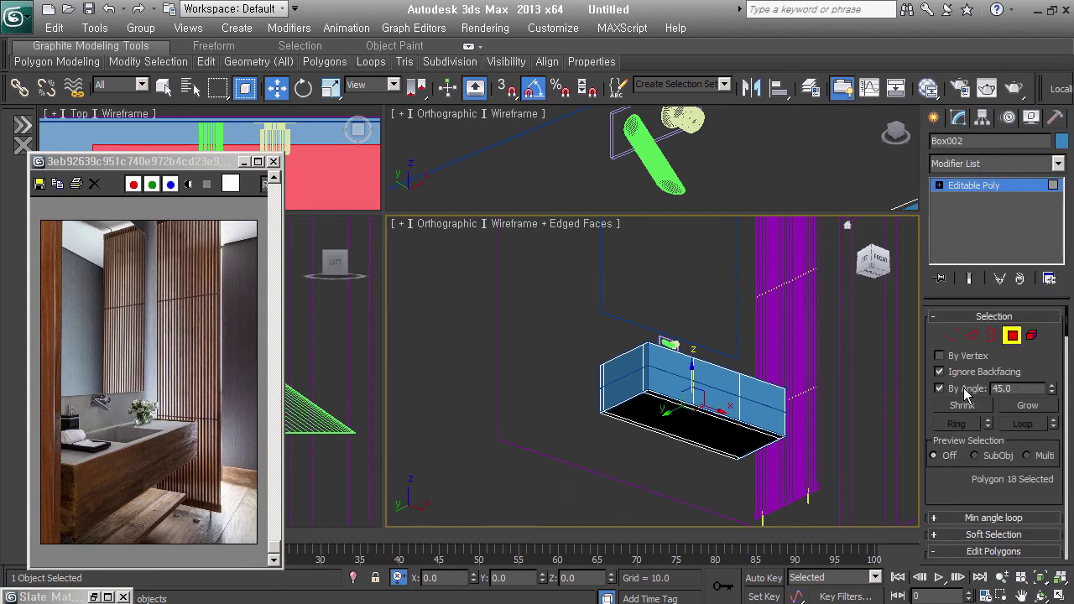
click(709, 431)
drag(705, 399, 697, 449)
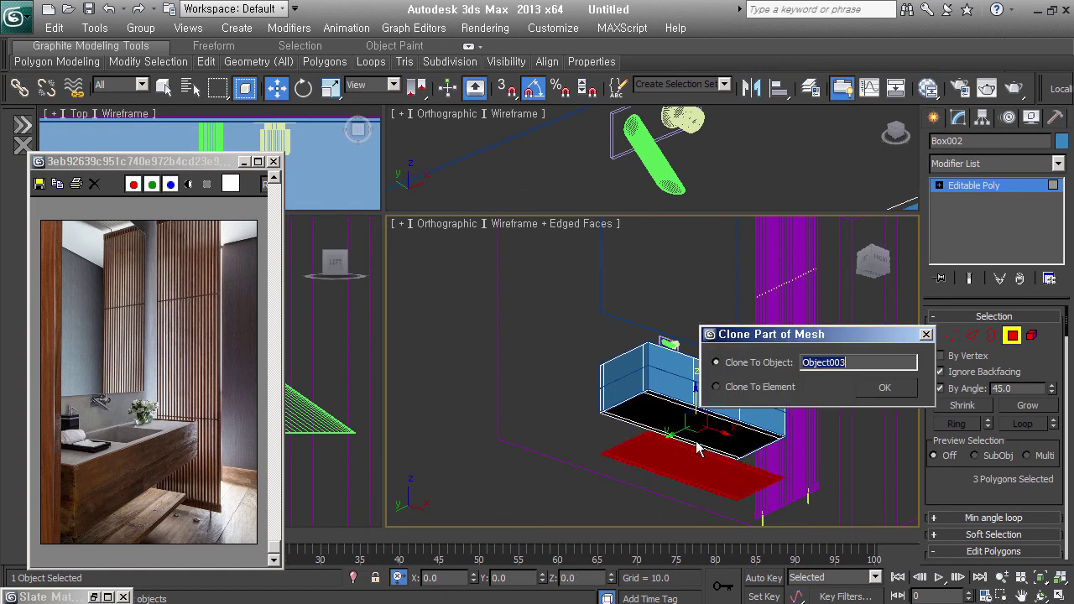
click(882, 391)
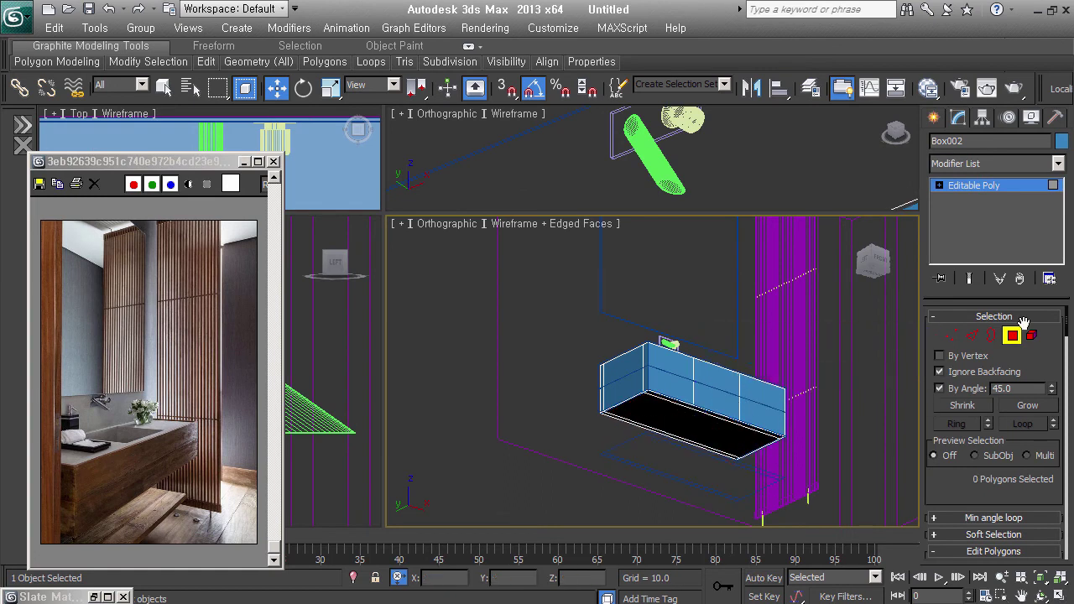
click(941, 117)
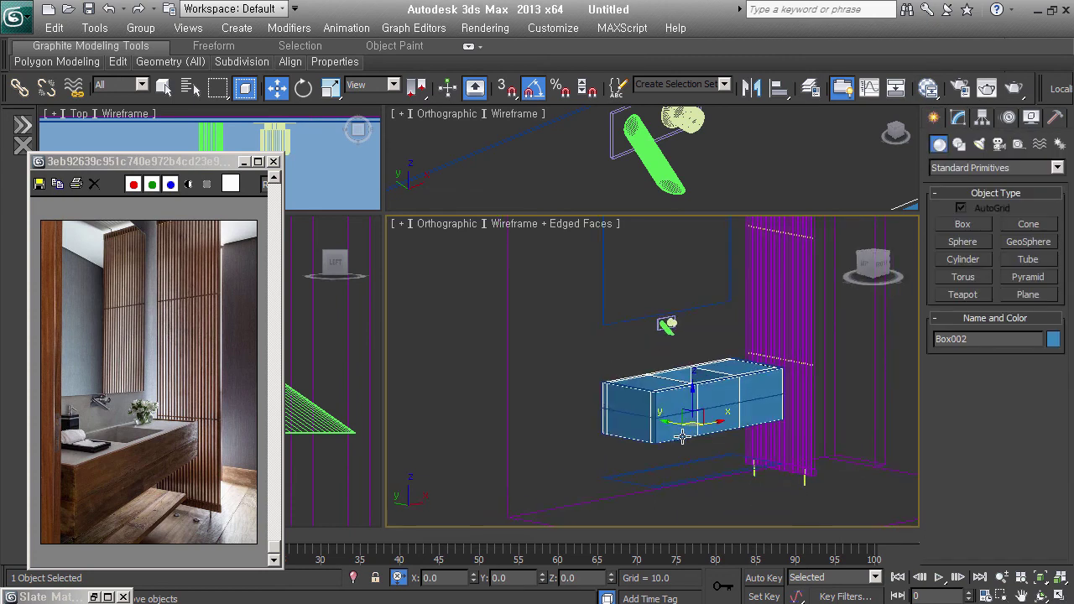
click(696, 479)
alt+middle_drag(695, 479, 722, 484)
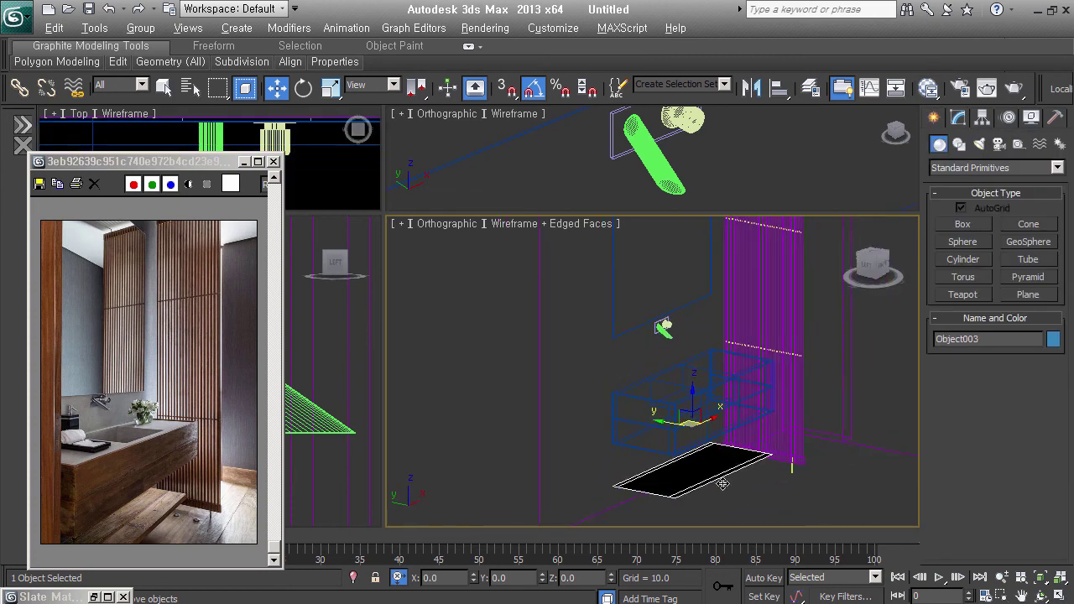
- Turn off By Angle face selection and nudge the flat piece's right edge inward
click(958, 118)
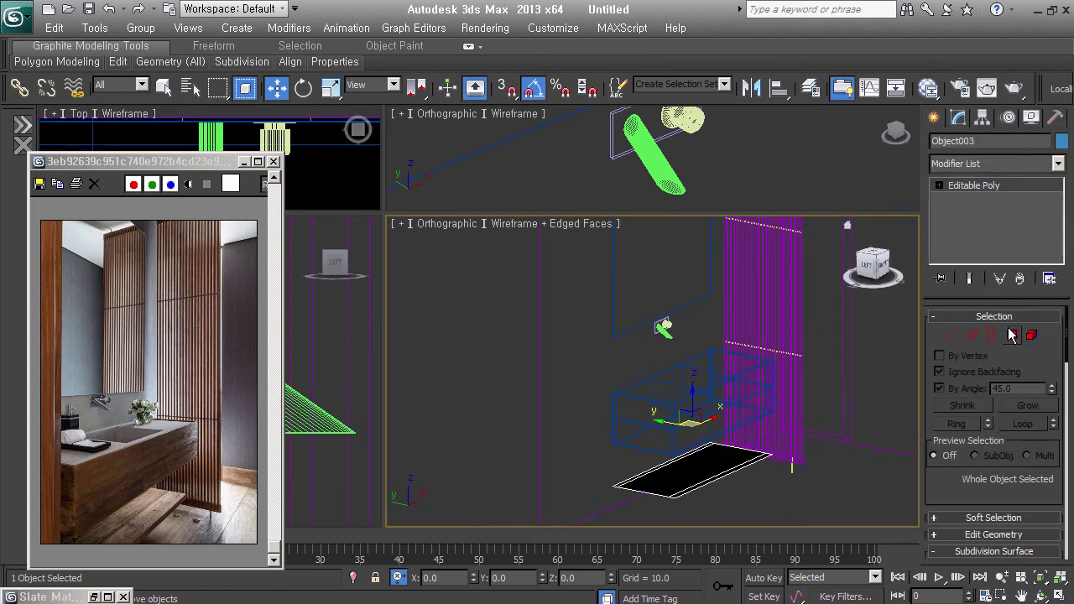
key(4)
click(740, 468)
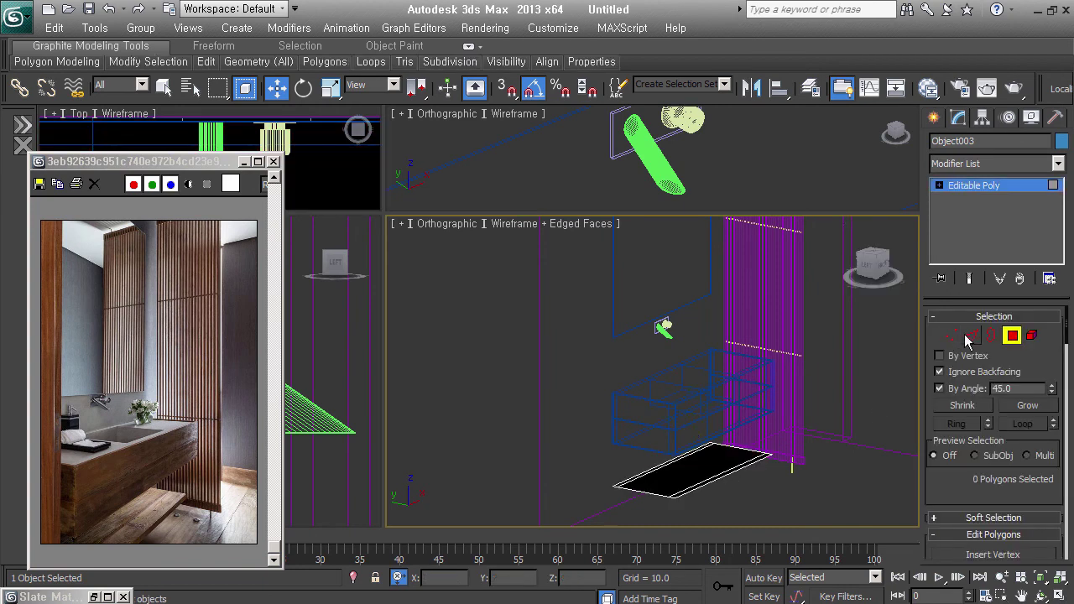
click(951, 388)
drag(731, 470, 723, 466)
click(883, 346)
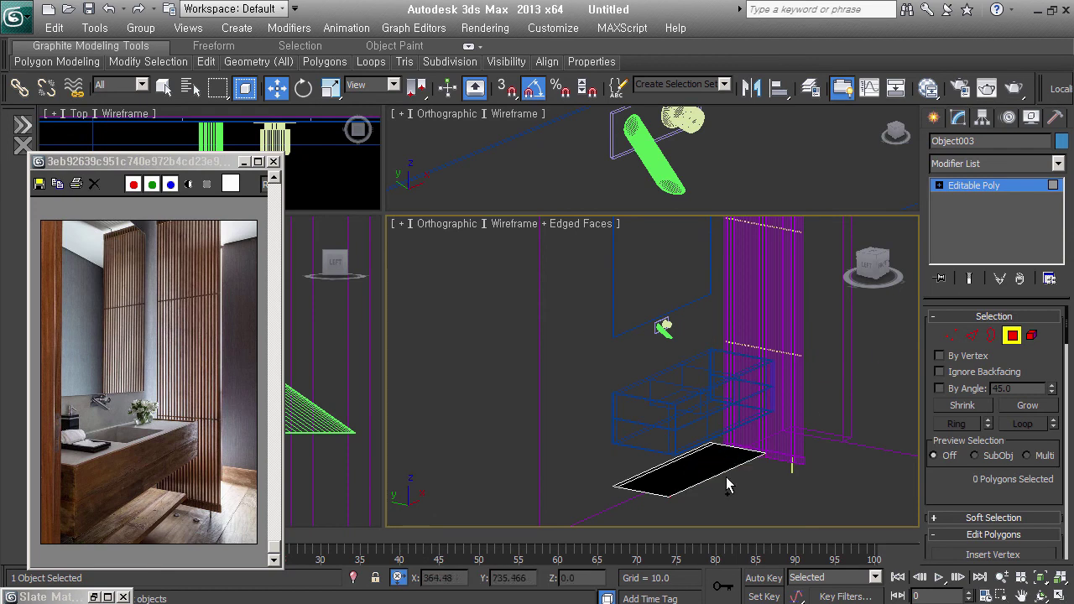
- Adjust an edge of the flat piece and add a Shell of 12.0 inner and outer thickness
click(971, 336)
click(650, 466)
drag(958, 490, 958, 320)
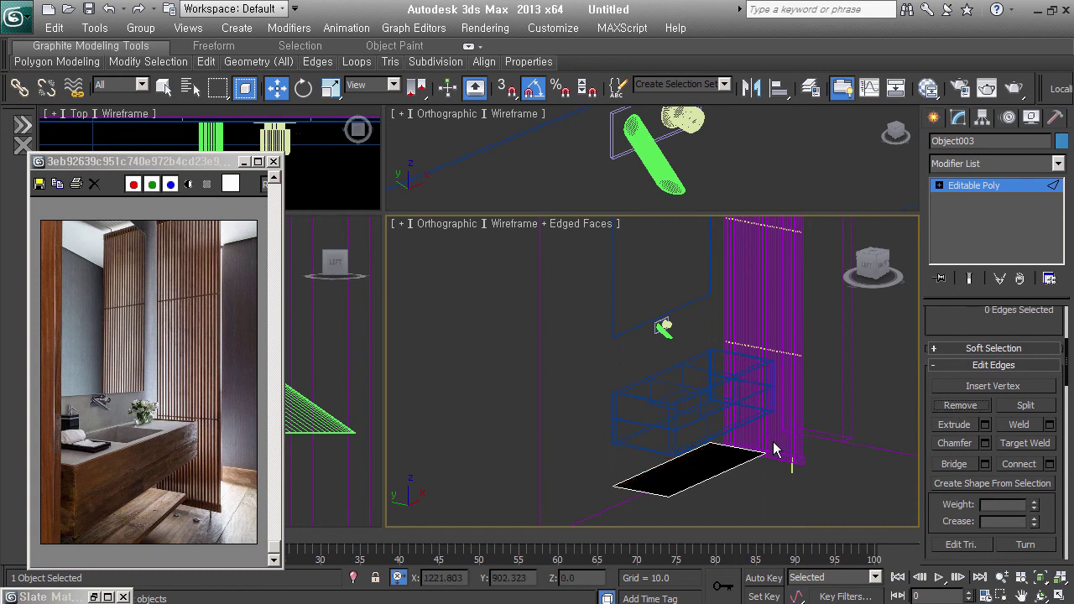
key(s)
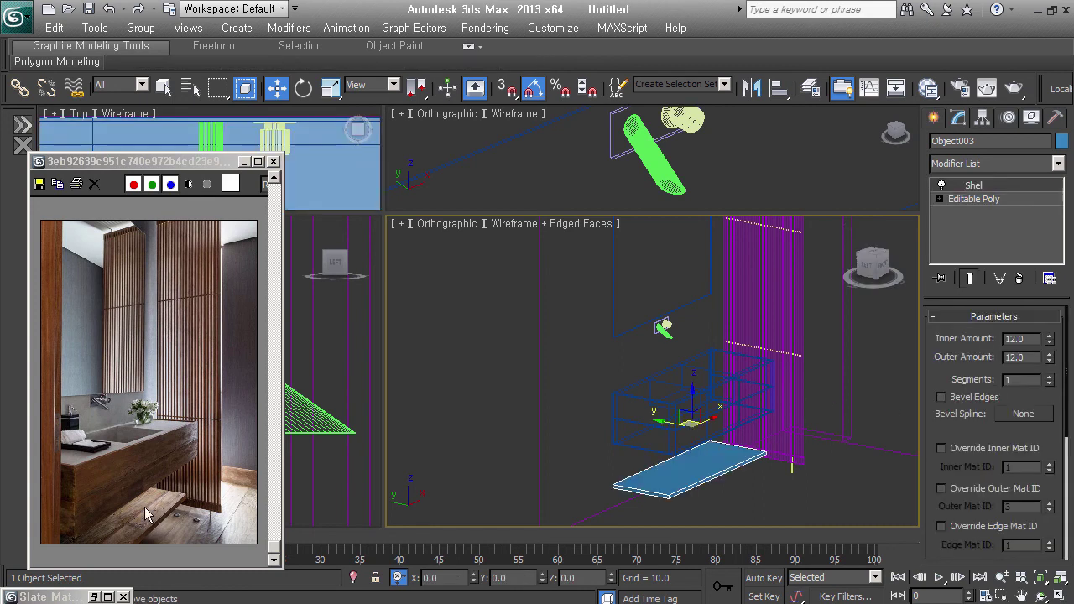
mouse_move(748, 473)
middle_down()
mouse_move(788, 473)
mouse_move(576, 503)
middle_up()
click(656, 449)
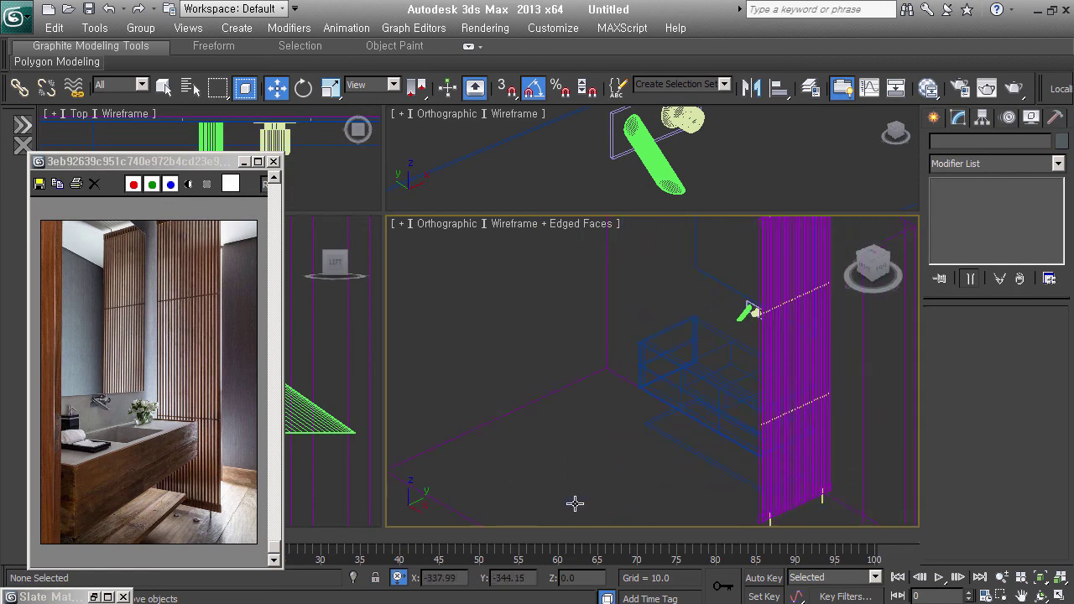
- Clone the room box's left wall face inward as a separate object, Object004
click(532, 399)
click(533, 399)
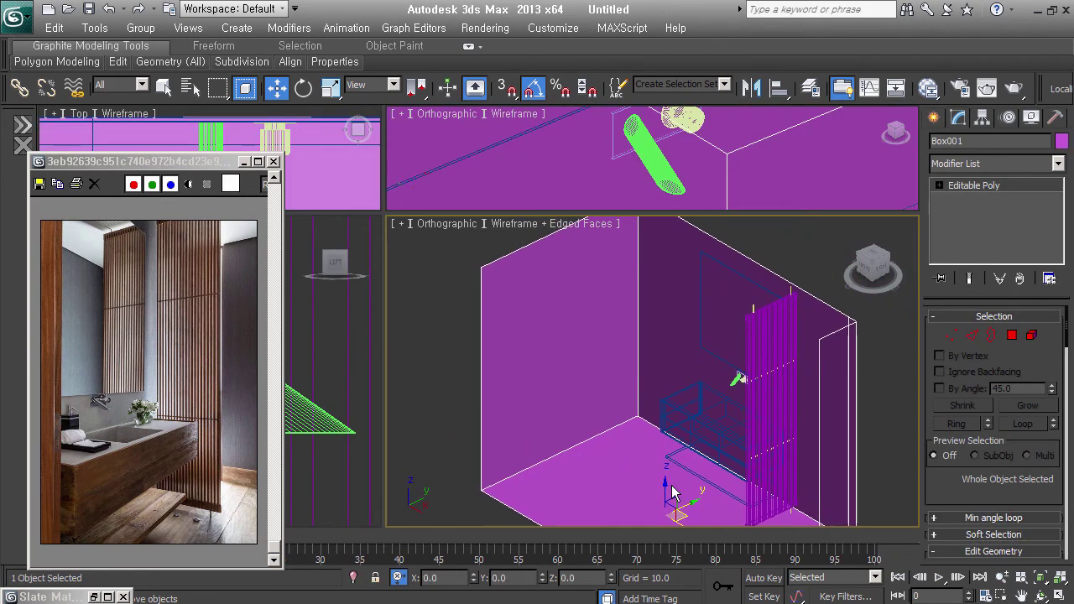
key(4)
click(564, 382)
alt+middle_drag(553, 386, 568, 386)
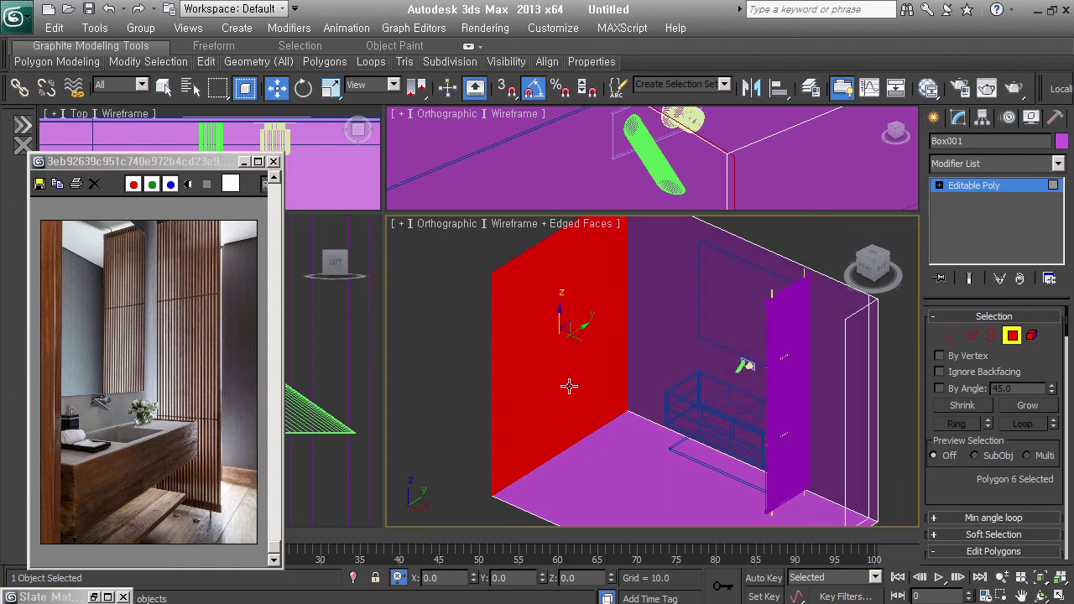
shift+drag(580, 348, 639, 386)
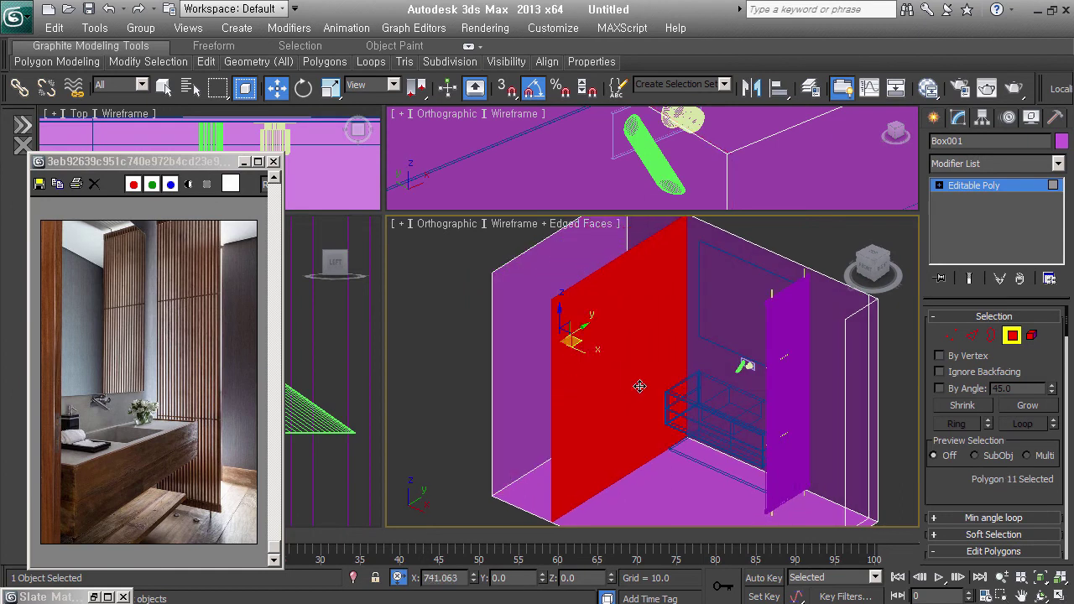
shift+drag(639, 386, 641, 392)
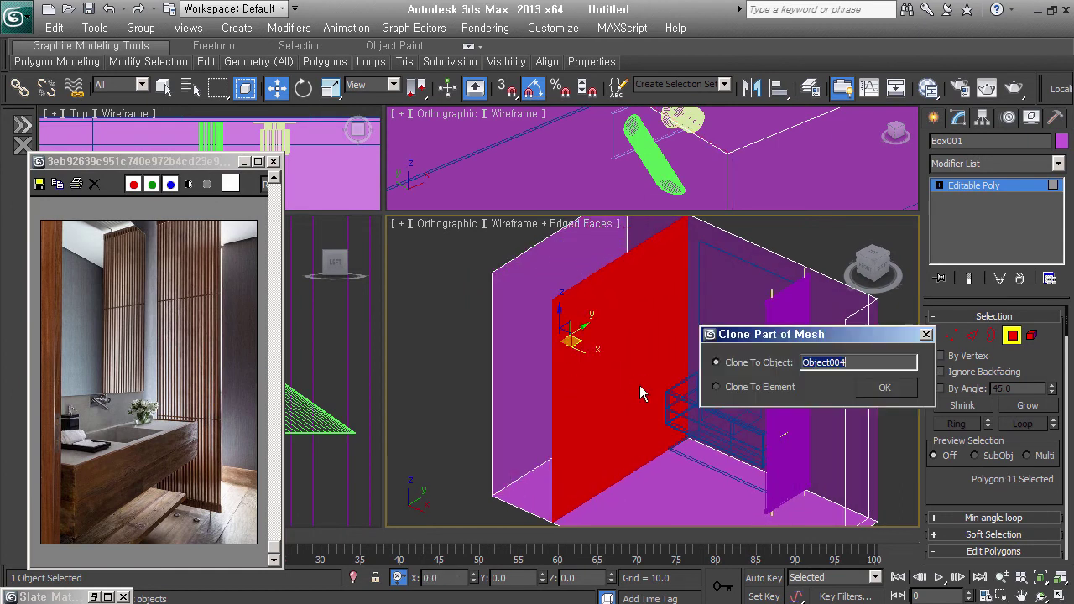
click(884, 387)
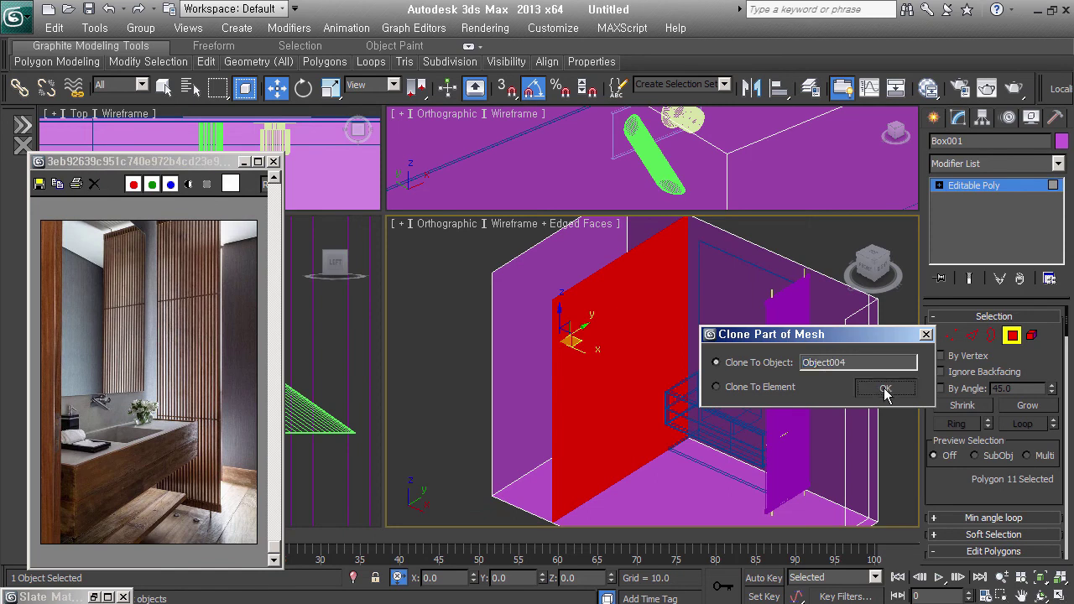
key(4)
- Narrow the new wall panel by moving its left edge to the right
click(645, 461)
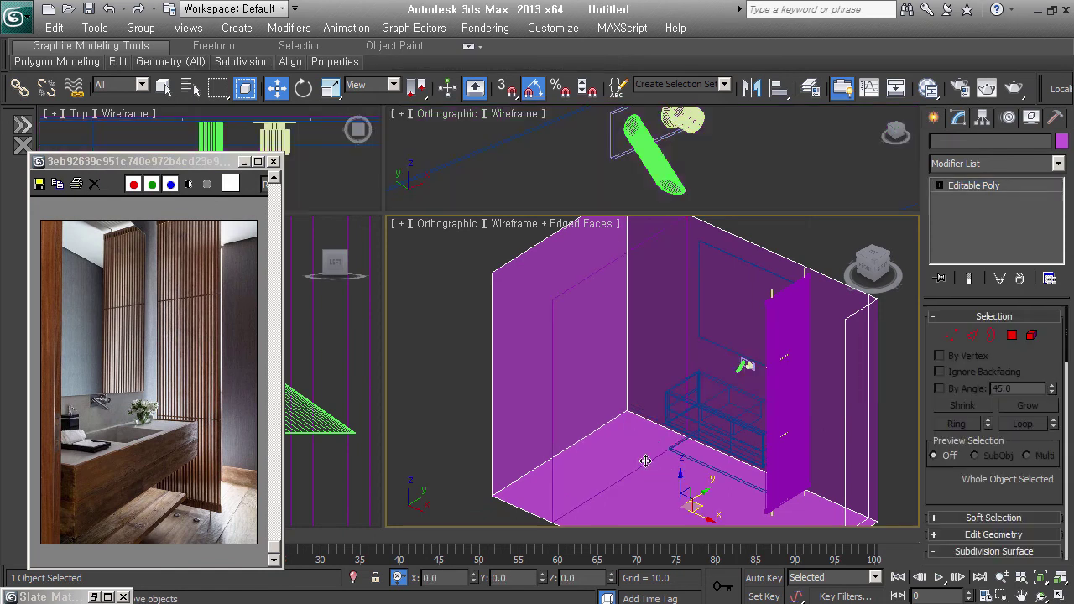
click(971, 335)
click(553, 411)
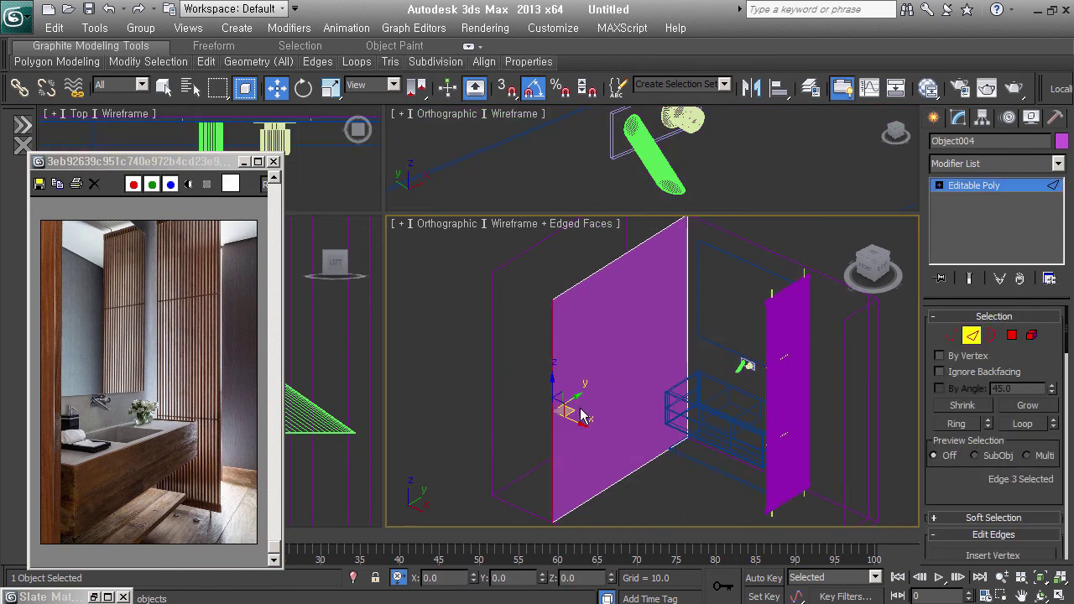
drag(572, 396, 661, 354)
mouse_move(661, 354)
alt+middle_down()
mouse_move(752, 403)
mouse_move(786, 385)
alt+middle_up()
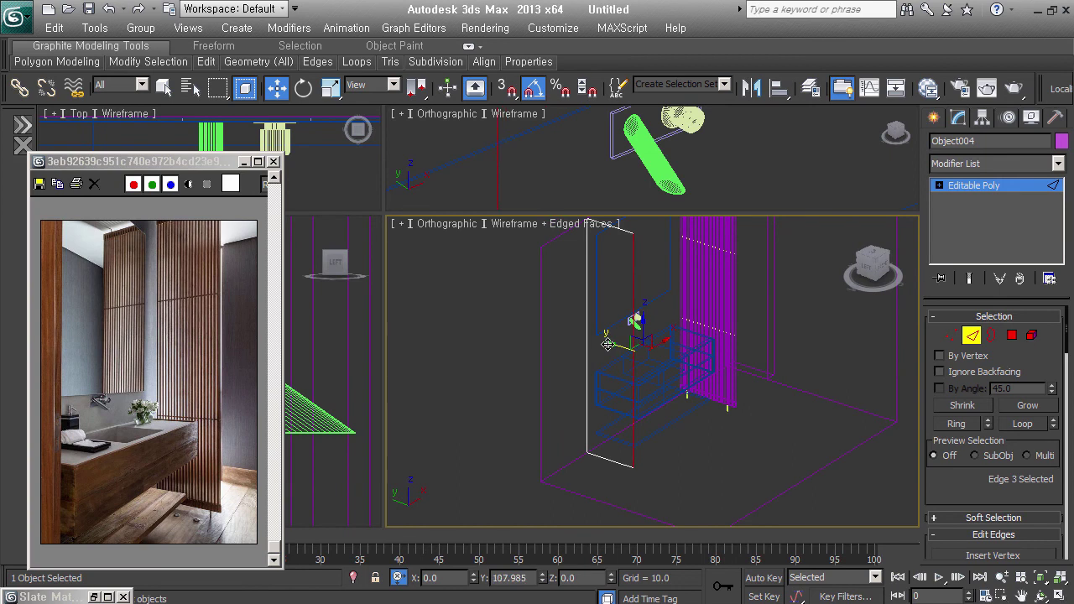
- Add a Shell to the panel with Inner Amount 49.4 and Outer Amount 0
key(s)
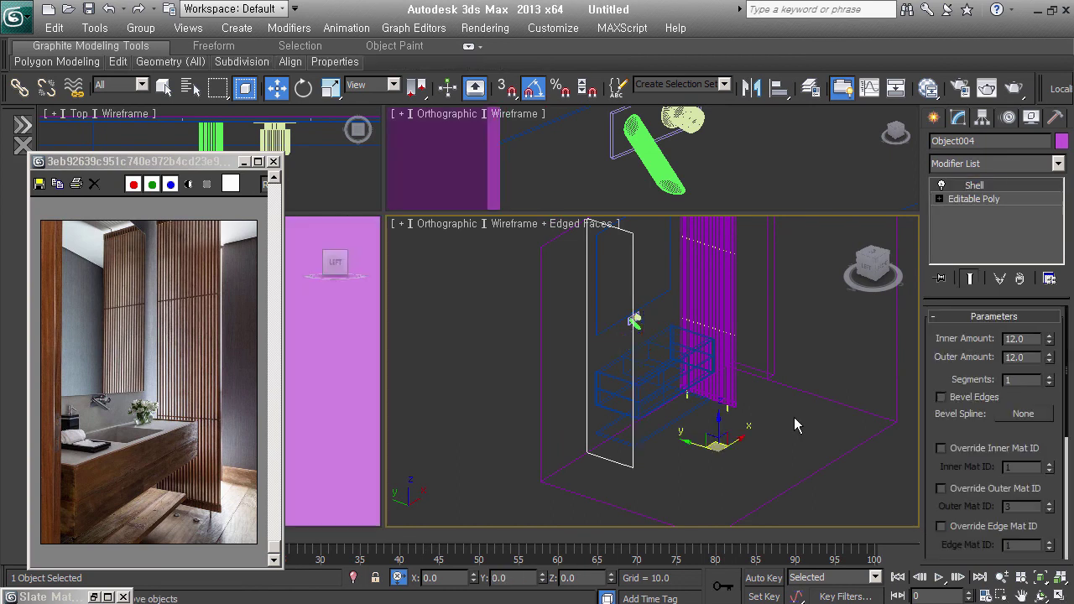
right_click(1050, 340)
drag(1049, 359, 1047, 350)
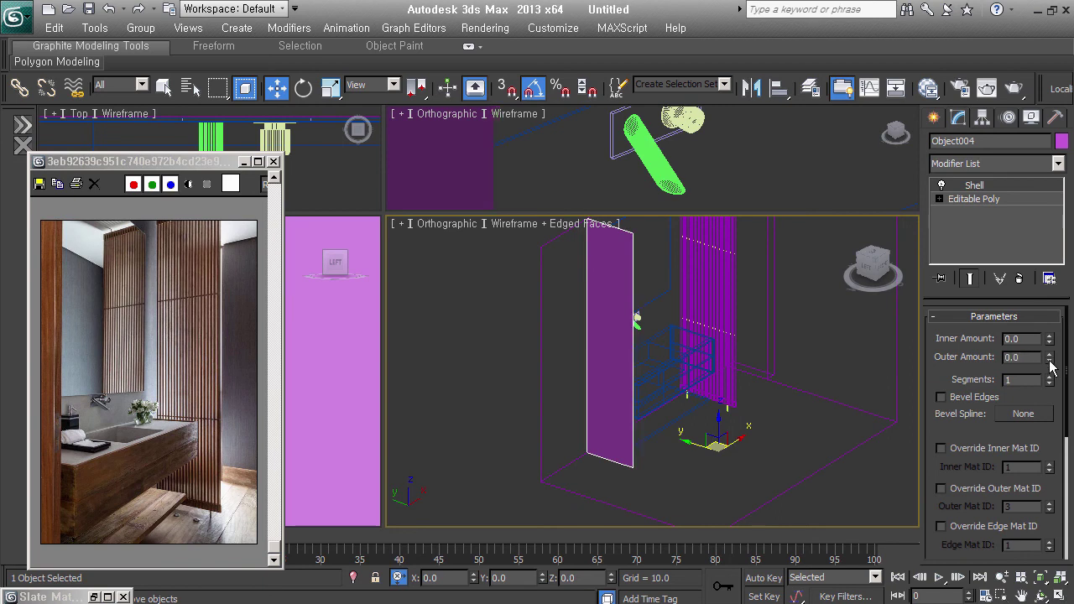
right_click(1049, 359)
drag(1049, 340, 1038, 328)
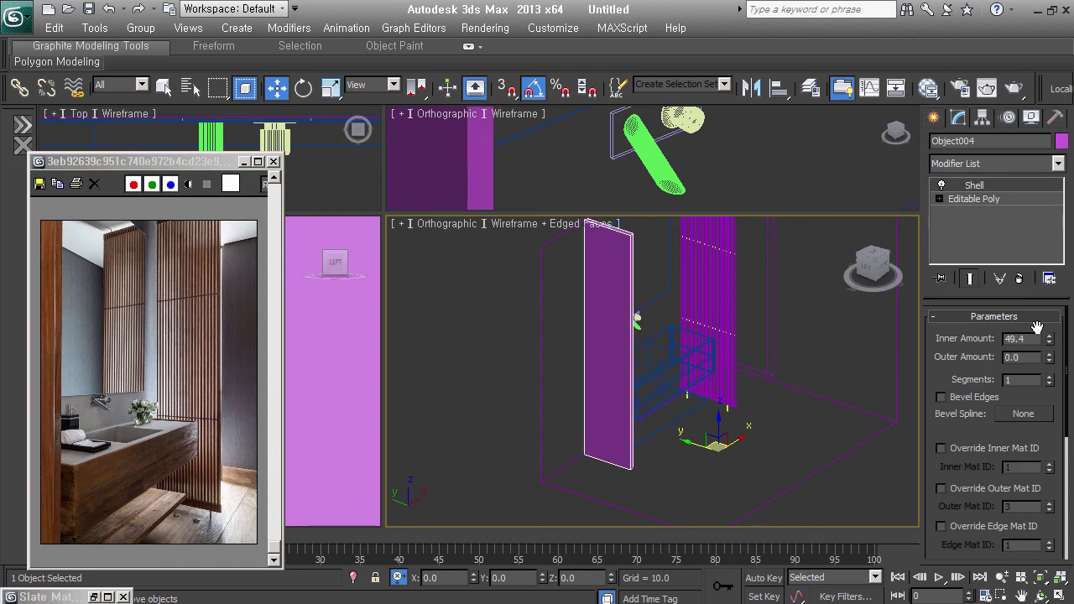
mouse_move(779, 390)
alt+middle_down()
mouse_move(702, 429)
mouse_move(787, 399)
mouse_move(754, 445)
alt+middle_up()
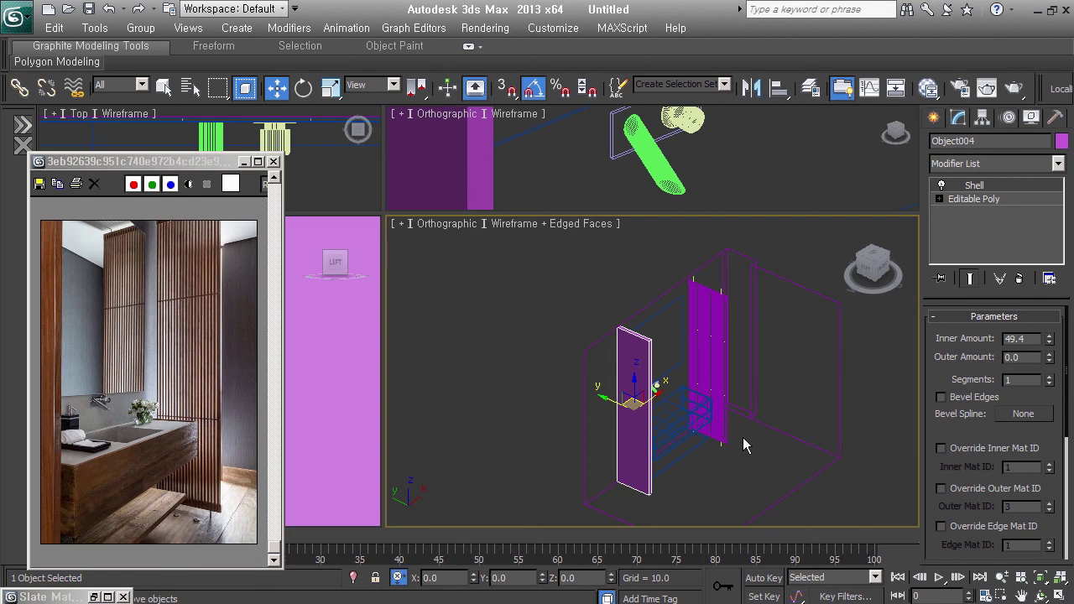
- Detach a copy of the room's floor face as a new object named 'floor'
click(779, 431)
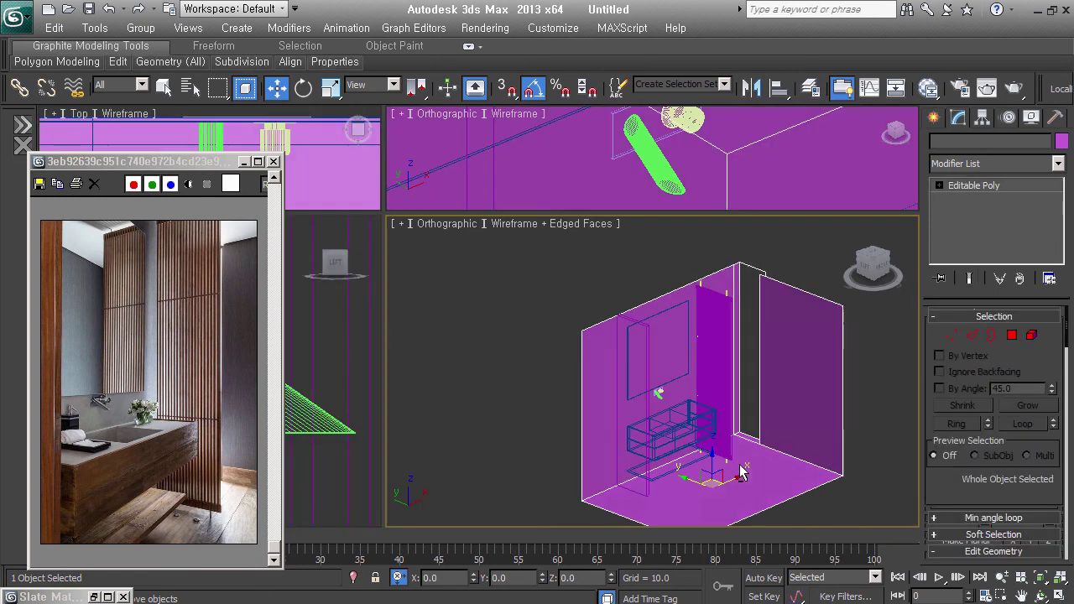
scroll(779, 431, up, 4)
mouse_move(780, 431)
middle_down()
mouse_move(751, 444)
mouse_move(736, 414)
middle_up()
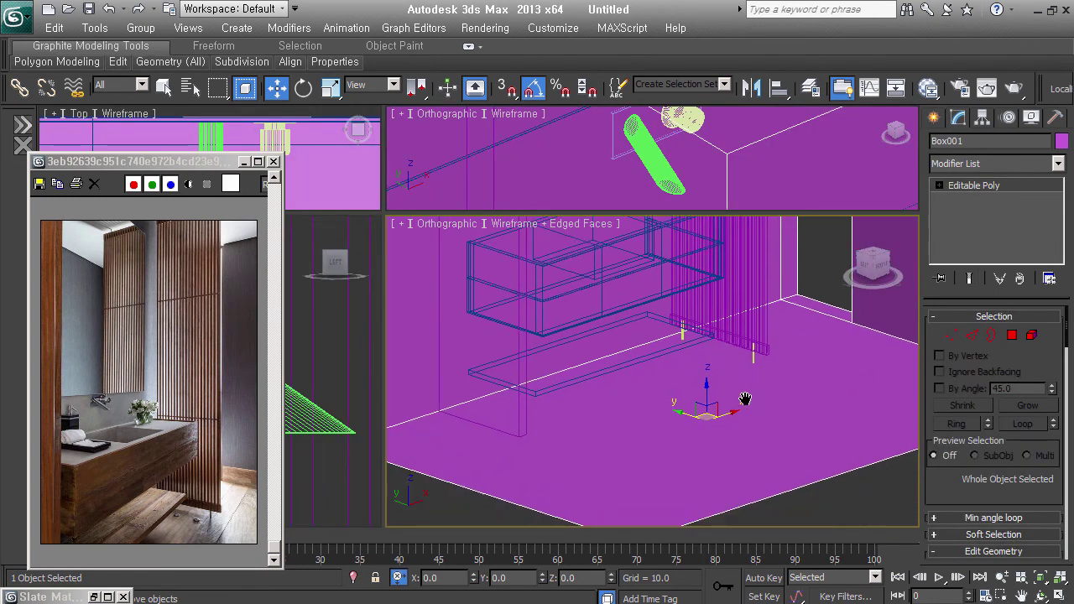
click(1012, 335)
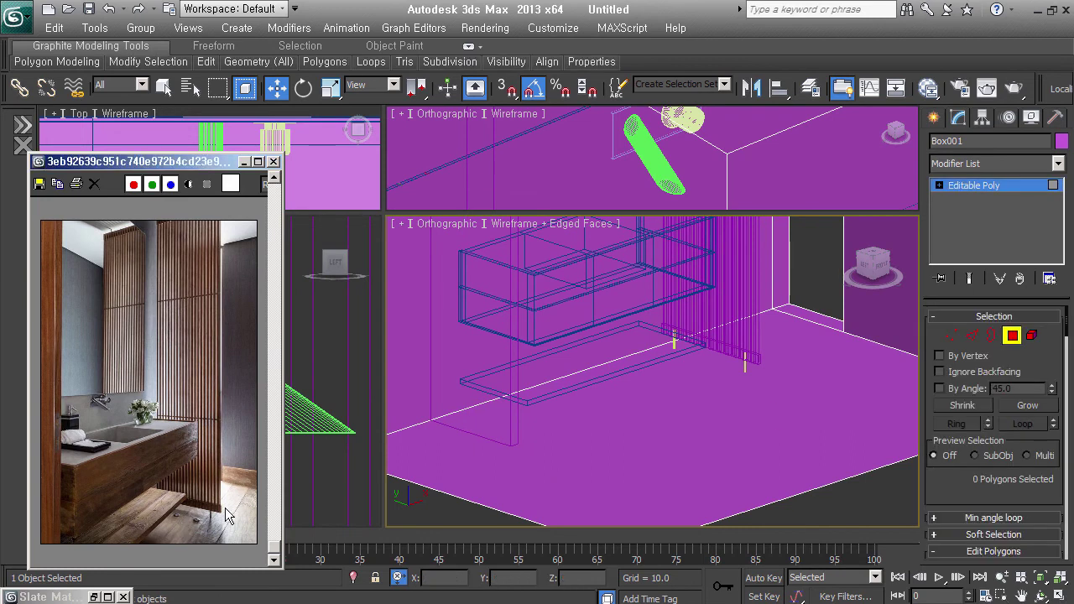
click(699, 460)
alt+middle_drag(699, 460, 703, 464)
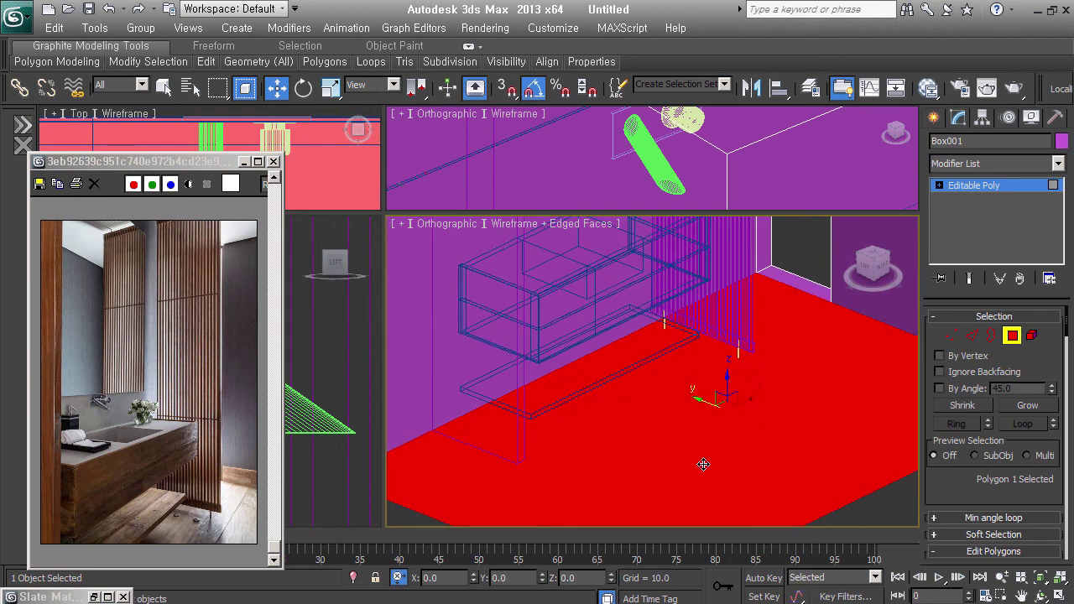
right_click(703, 464)
click(718, 457)
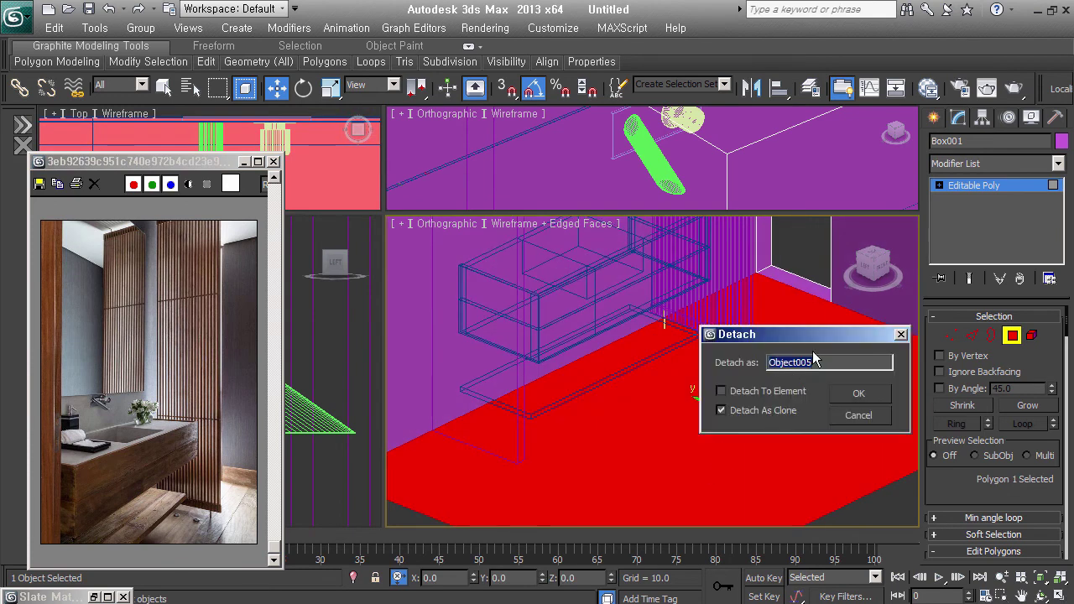
text(floo)
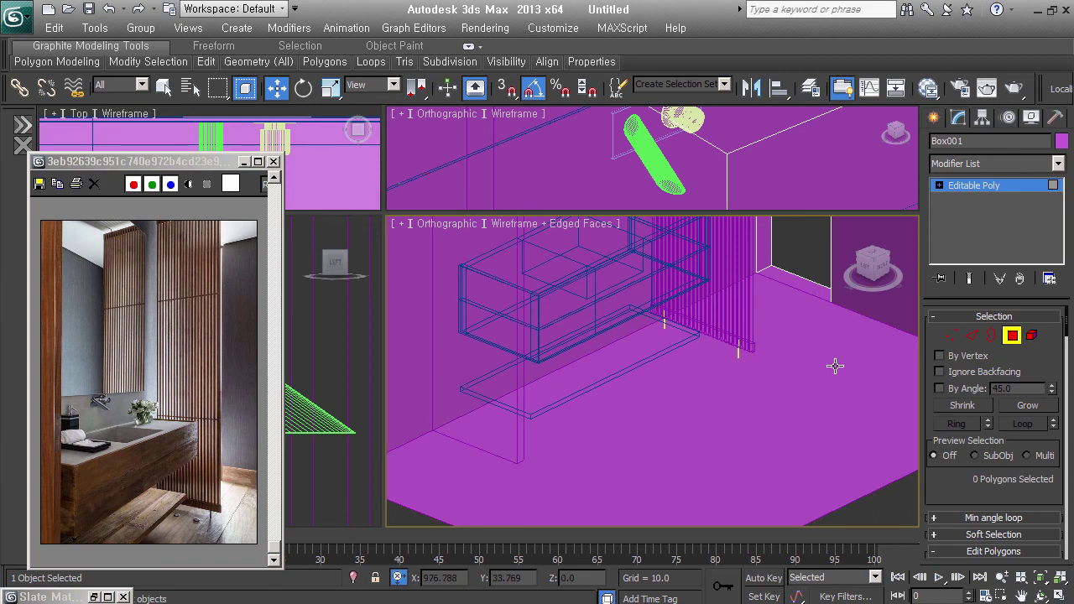
click(832, 368)
- Exit polygon mode and isolate the new floor object on its own
middle_drag(678, 388, 634, 322)
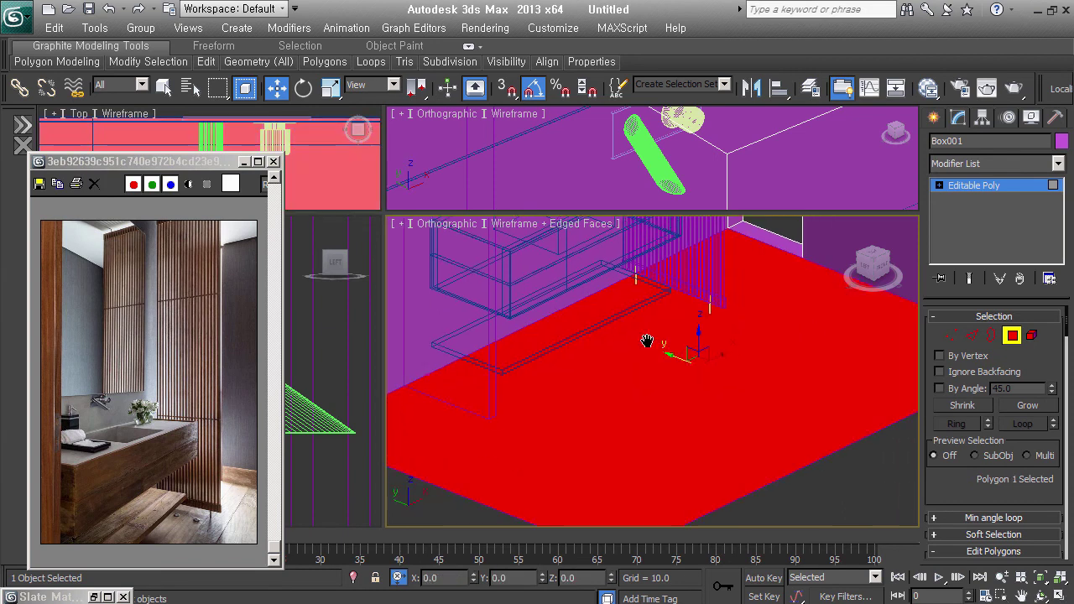
right_click(472, 354)
click(666, 354)
mouse_move(666, 353)
alt+middle_down()
mouse_move(717, 367)
mouse_move(719, 412)
mouse_move(719, 391)
alt+middle_up()
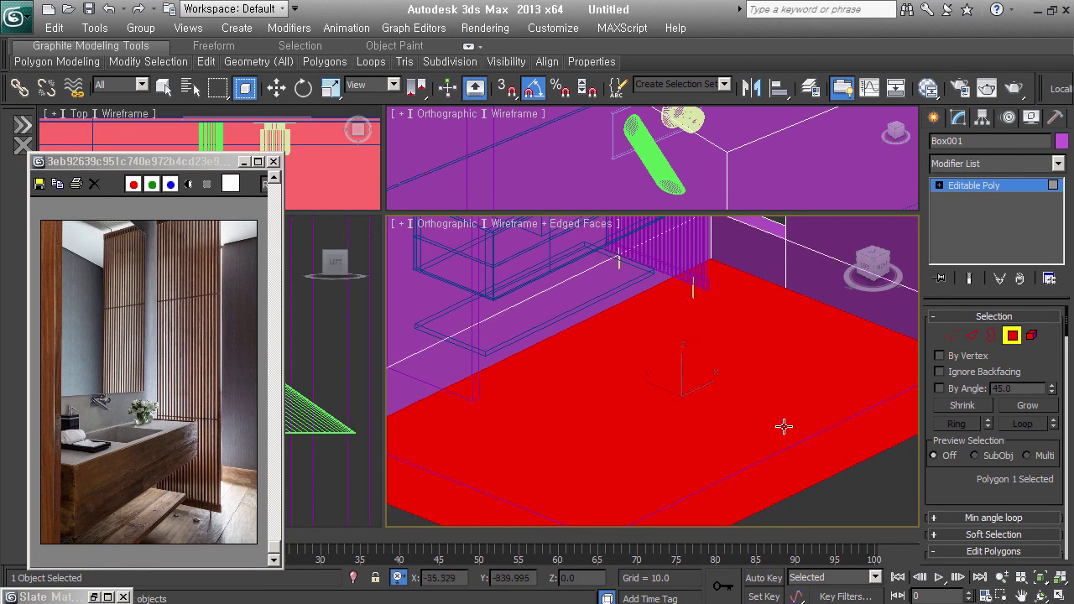
alt+middle_drag(783, 427, 758, 400)
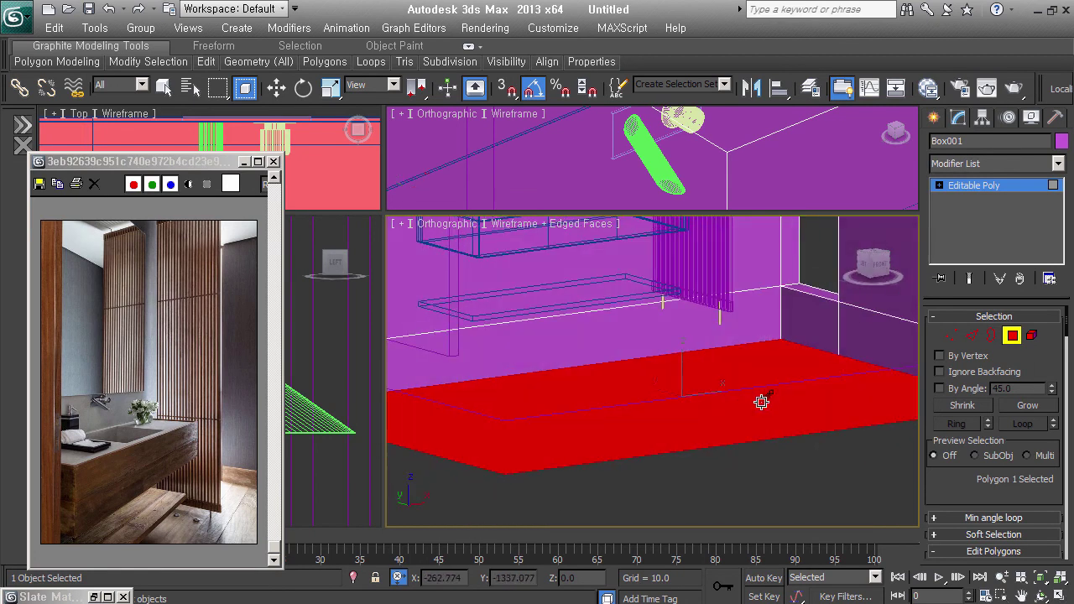
click(1011, 335)
click(932, 117)
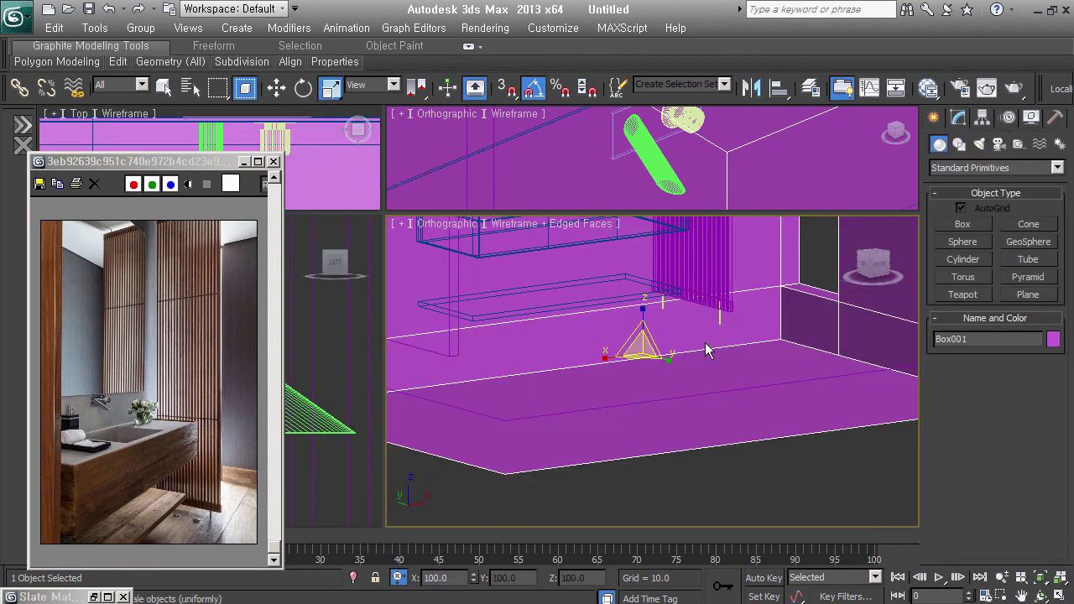
click(794, 289)
text(floor)
- Dock the script folders panel on the left and expand the Objects scripts folder
alt+middle_drag(719, 362, 738, 378)
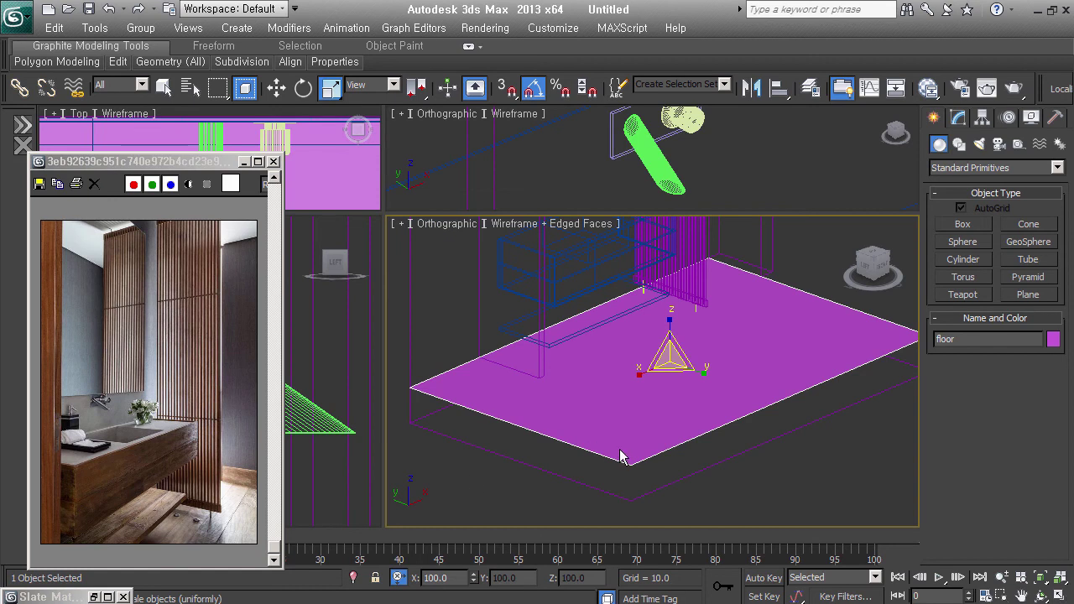
alt+middle_drag(625, 457, 682, 402)
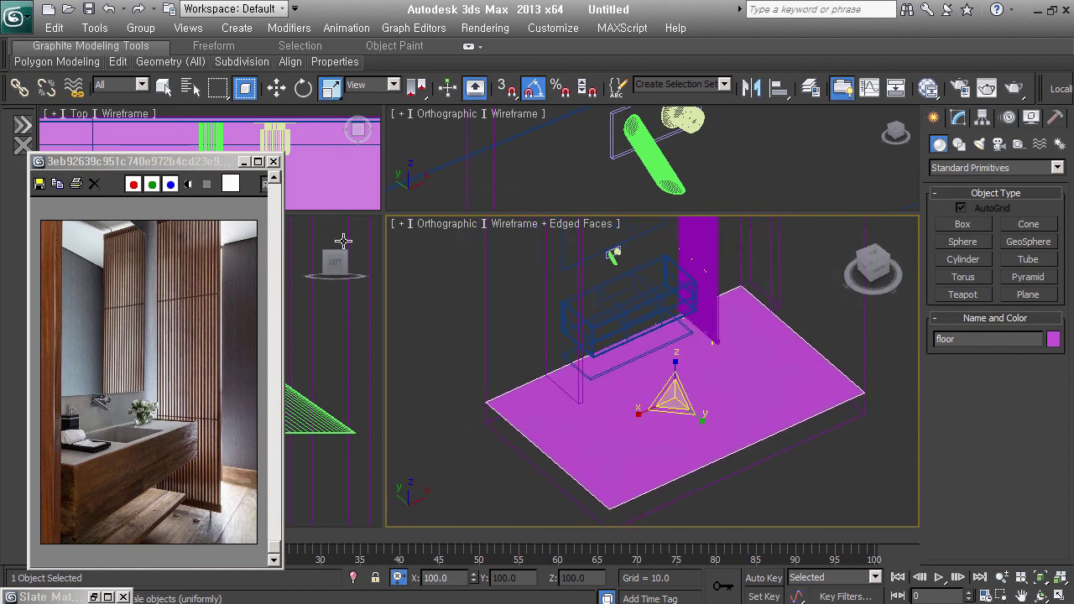
click(24, 125)
drag(212, 168, 368, 156)
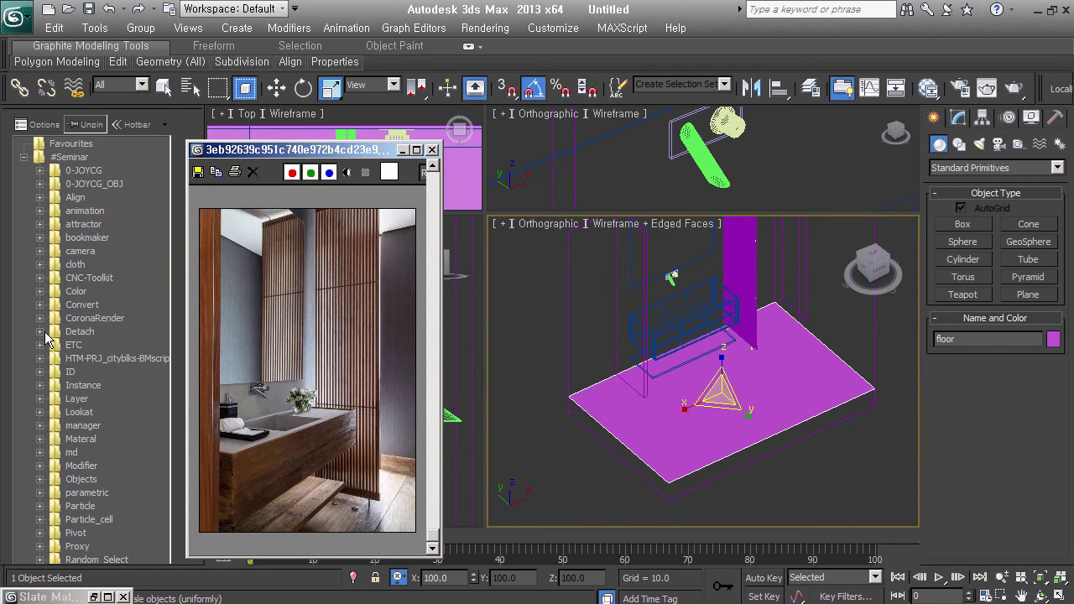
double_click(45, 481)
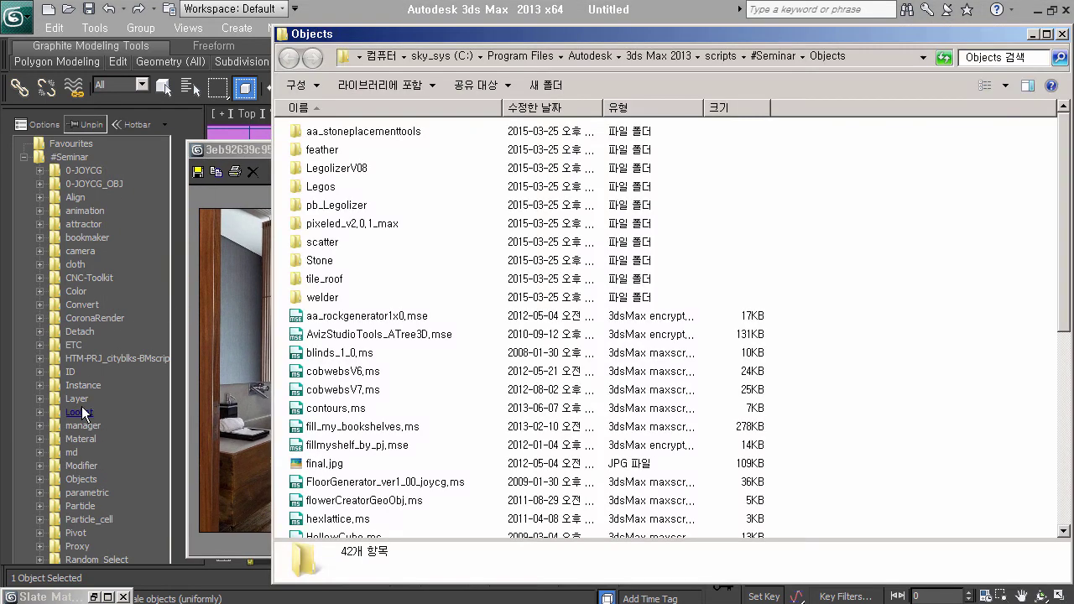
click(1059, 34)
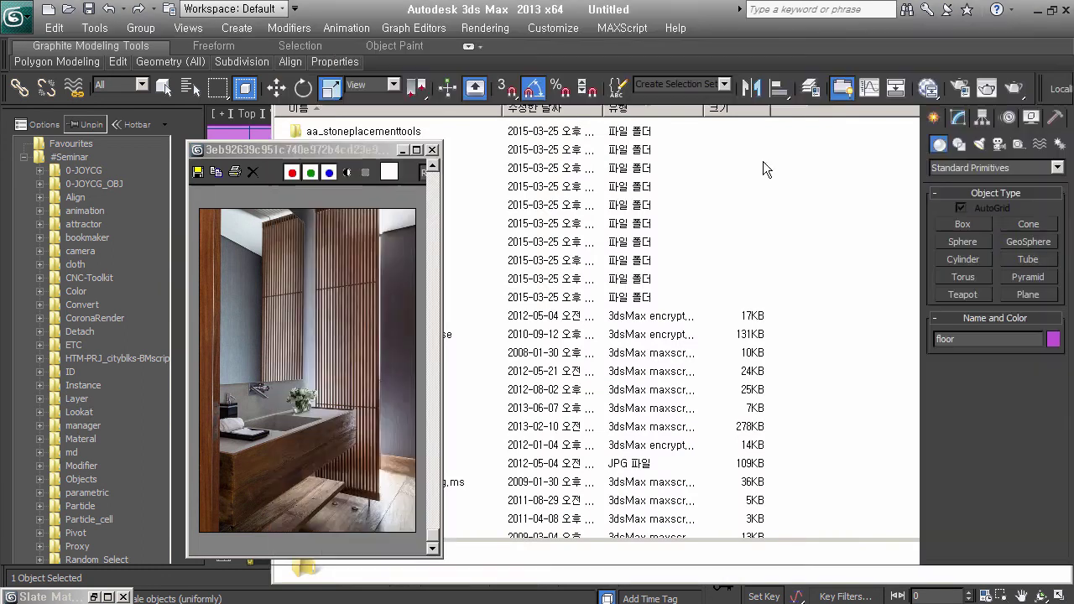
click(41, 479)
- Launch FloorGenerator, place its dialog beside the viewports, and draw a test rectangle over the floor
double_click(118, 506)
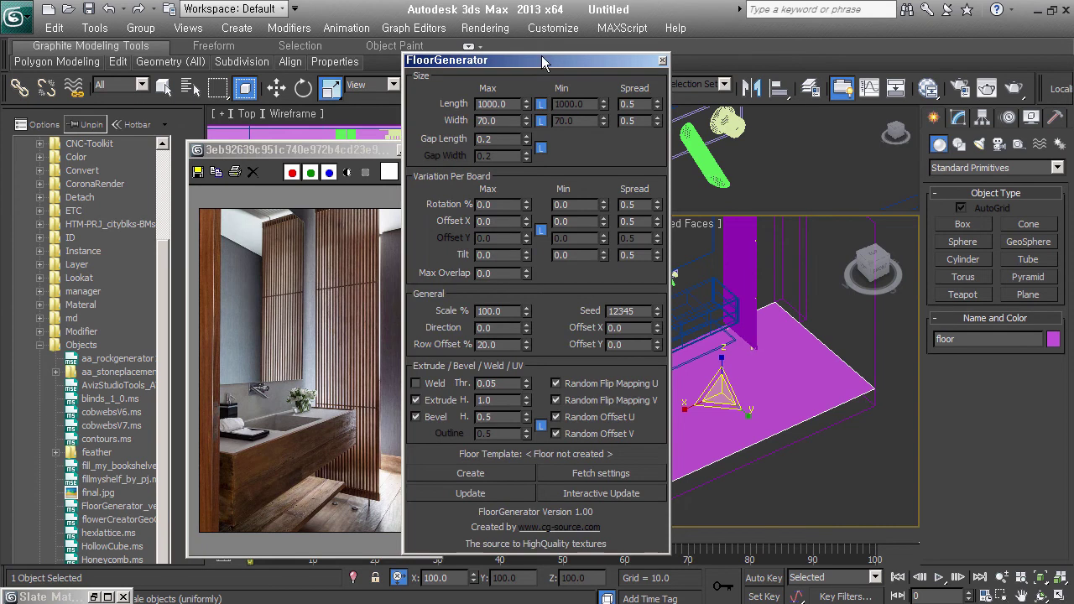
drag(542, 57, 305, 82)
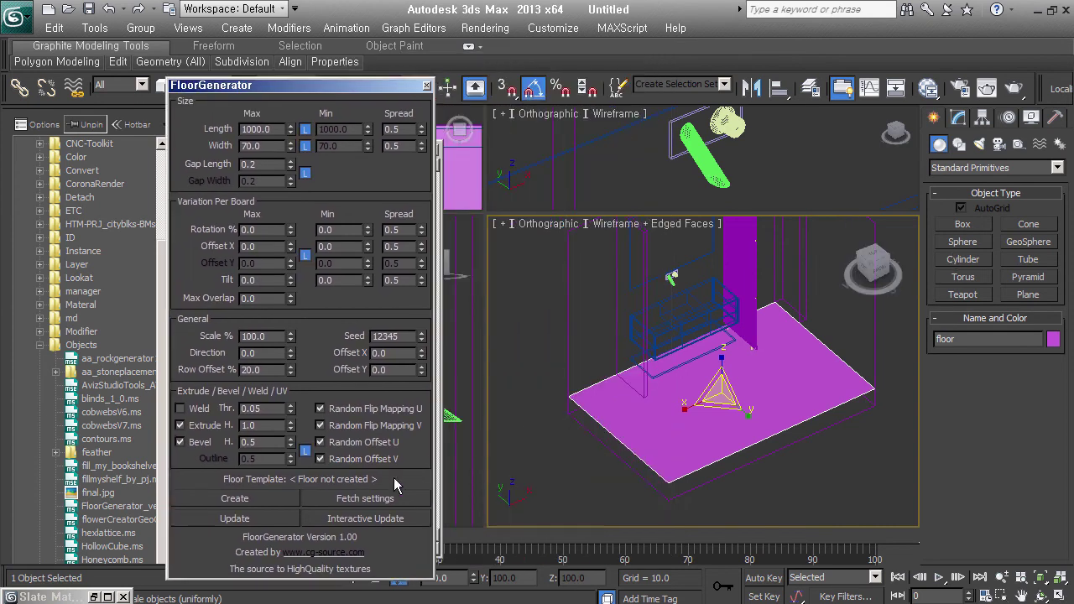
click(958, 144)
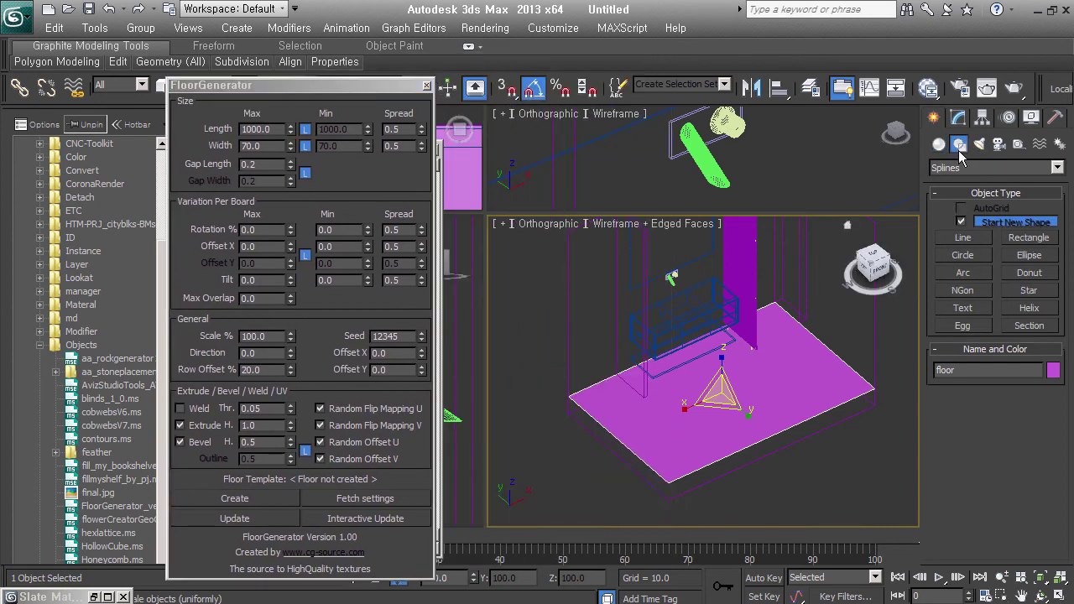
click(1029, 239)
mouse_move(736, 369)
mouse_down()
mouse_move(816, 370)
mouse_move(856, 343)
mouse_up()
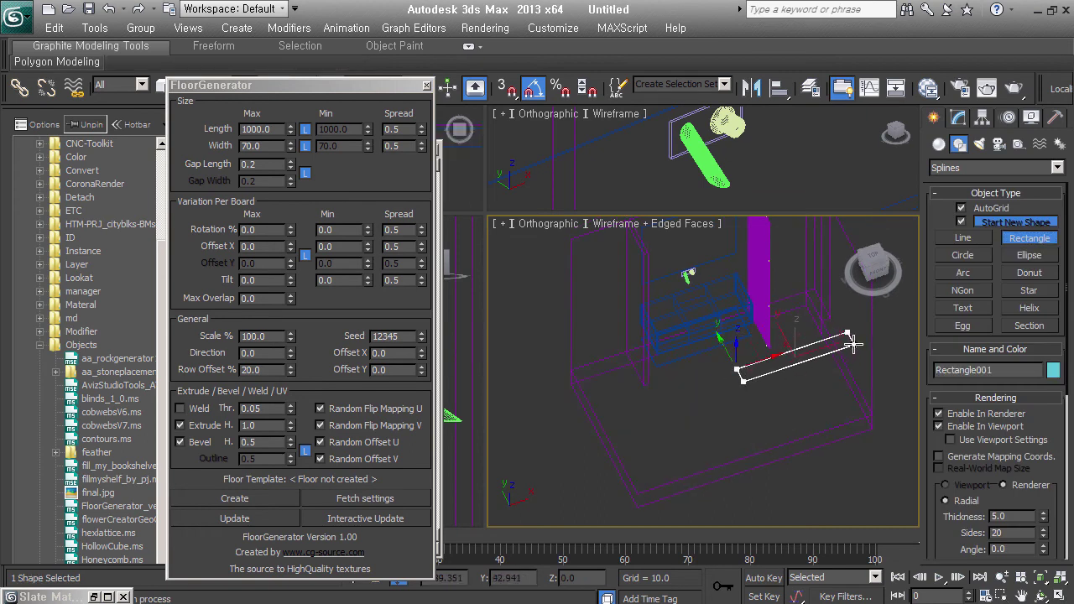
drag(855, 342, 860, 344)
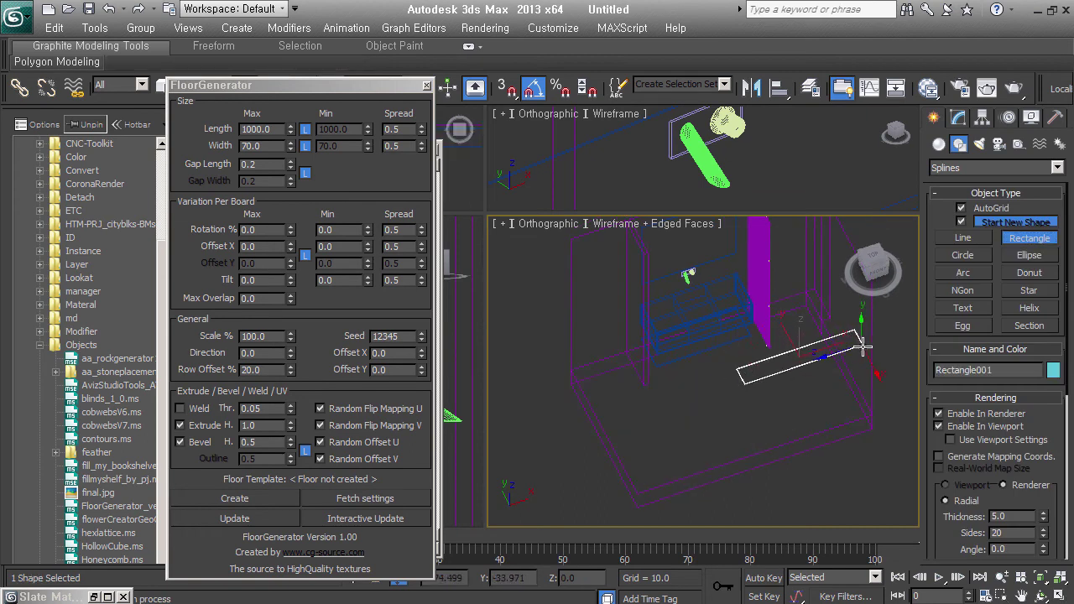
- Check the test rectangle's length and width parameters, then delete it
click(958, 119)
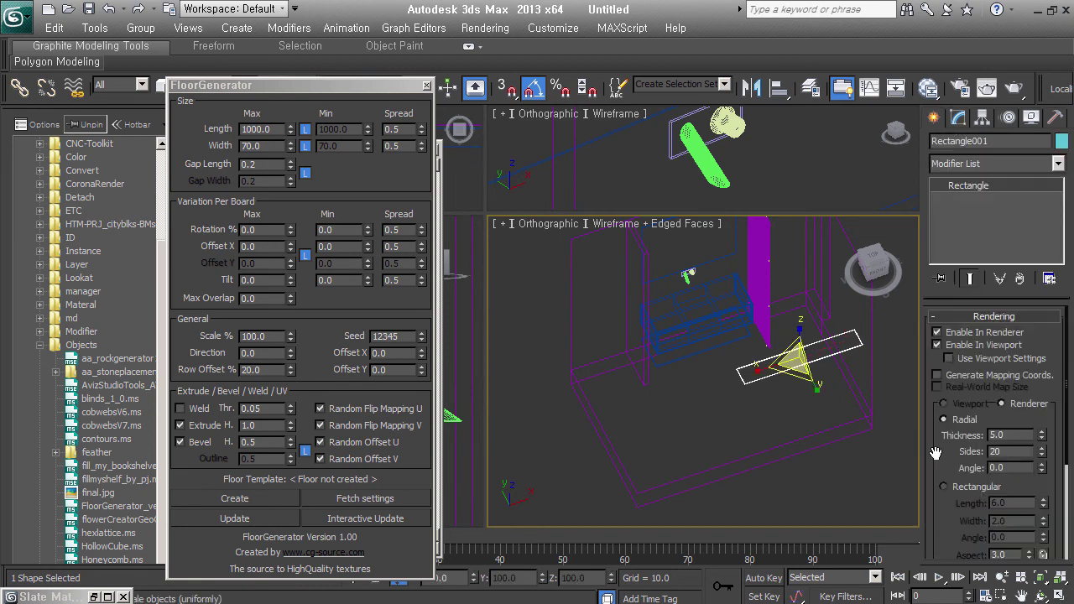
click(959, 317)
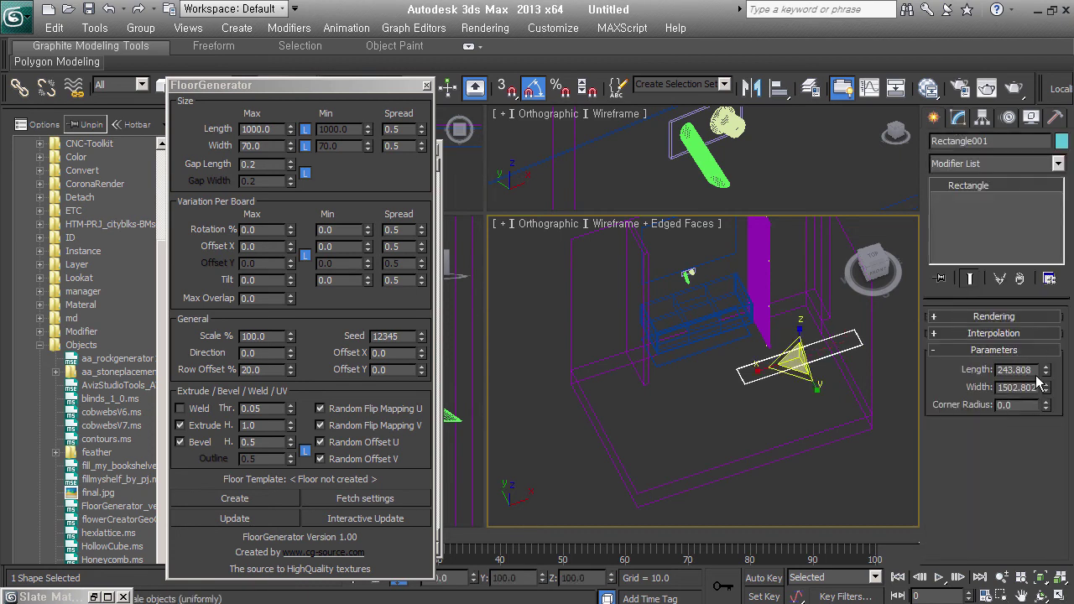
key(Delete)
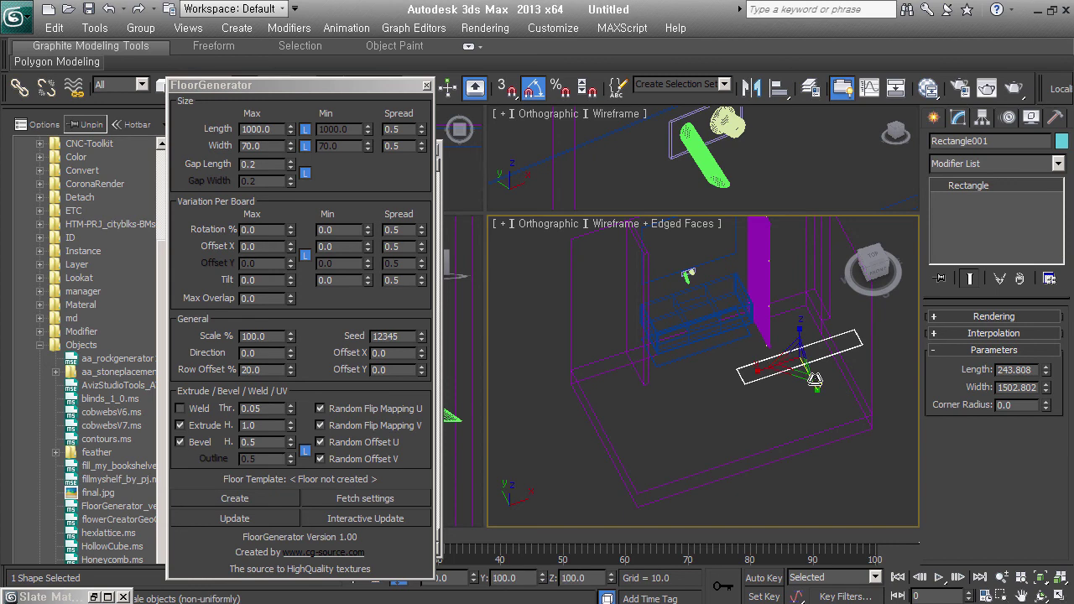
- In FloorGenerator, set maximum board length to 2002, turn off bevelling, and enable live updating
click(275, 128)
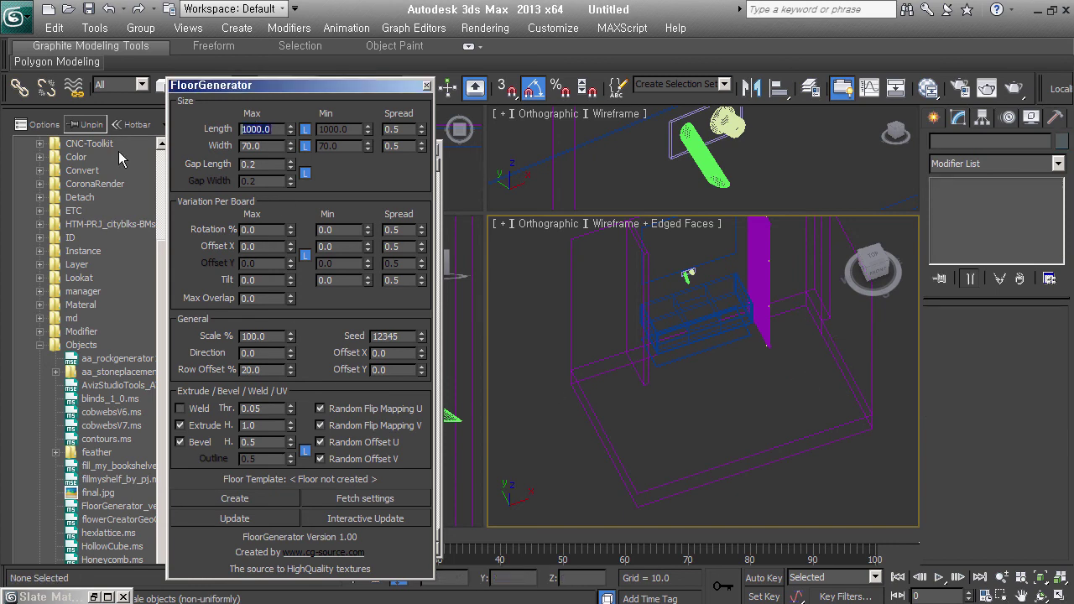
text(200)
text(2)
key(Tab)
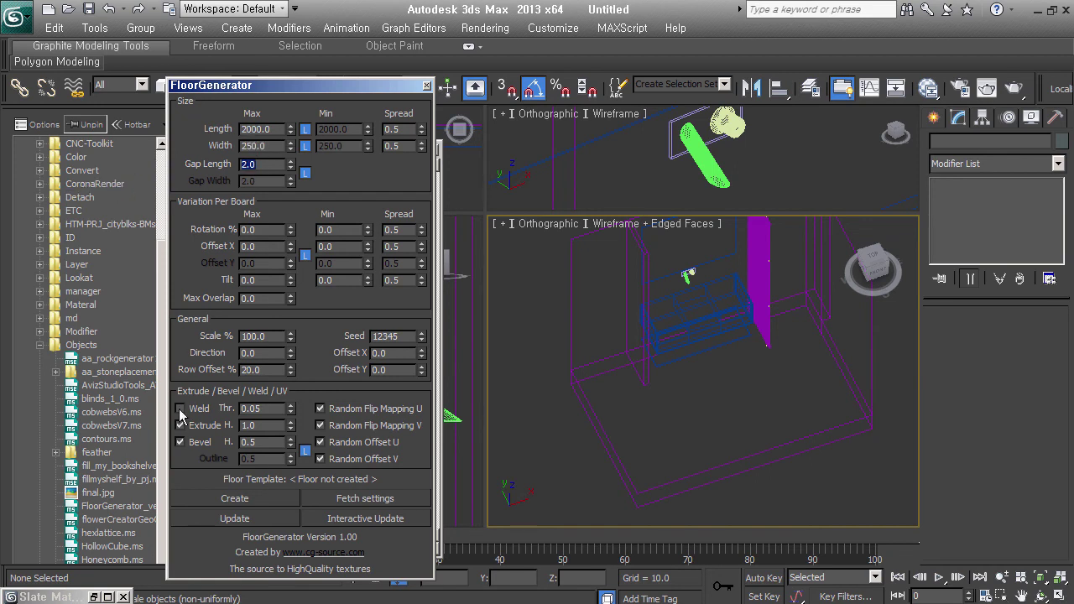
click(188, 444)
text(20)
click(361, 524)
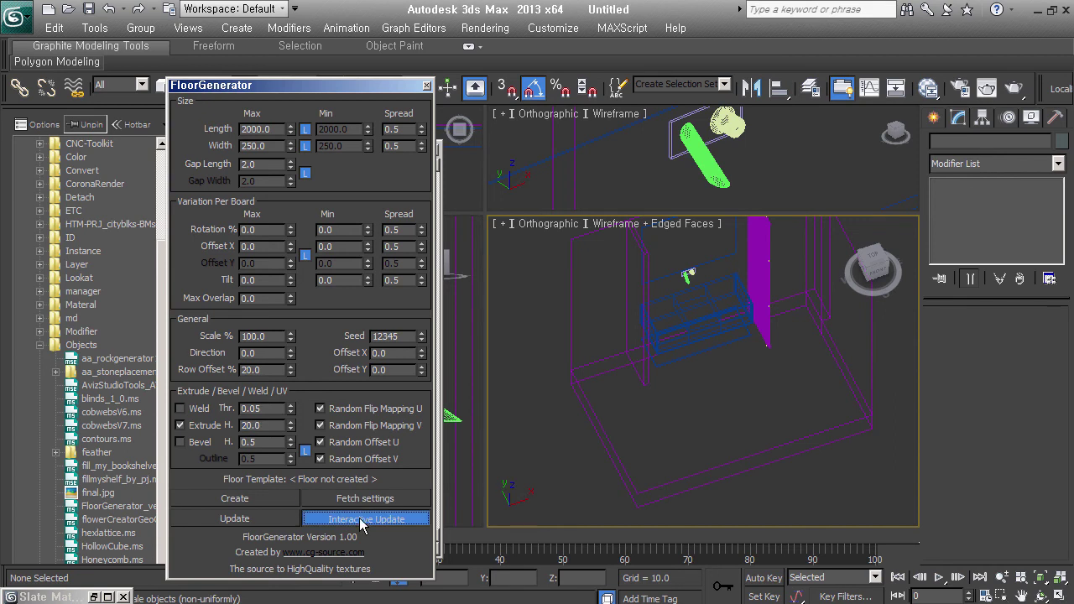
- Generate wooden boards over the picked floor object
click(274, 499)
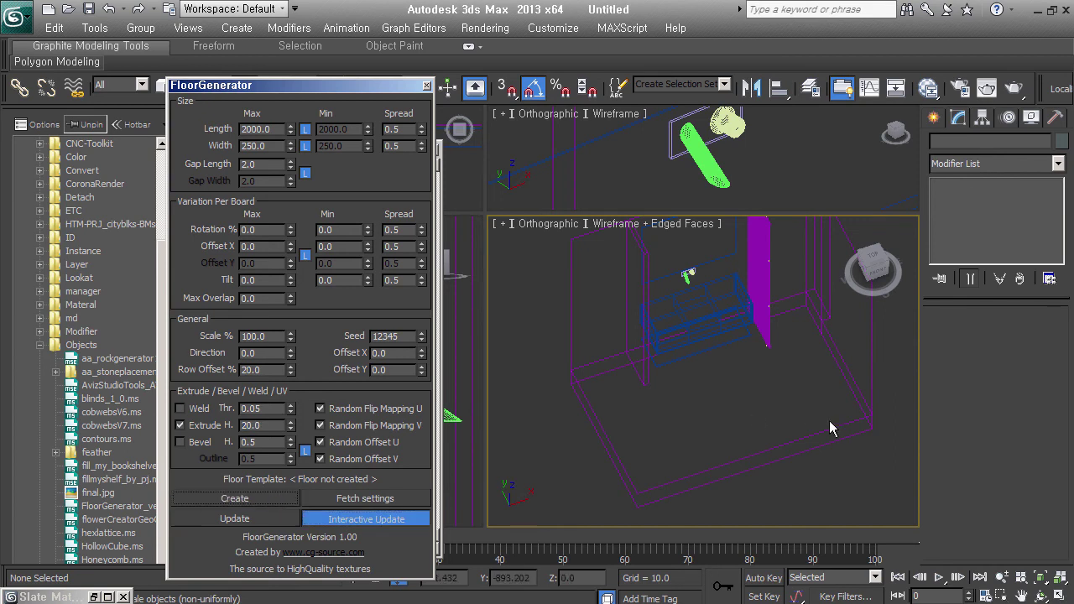
click(841, 366)
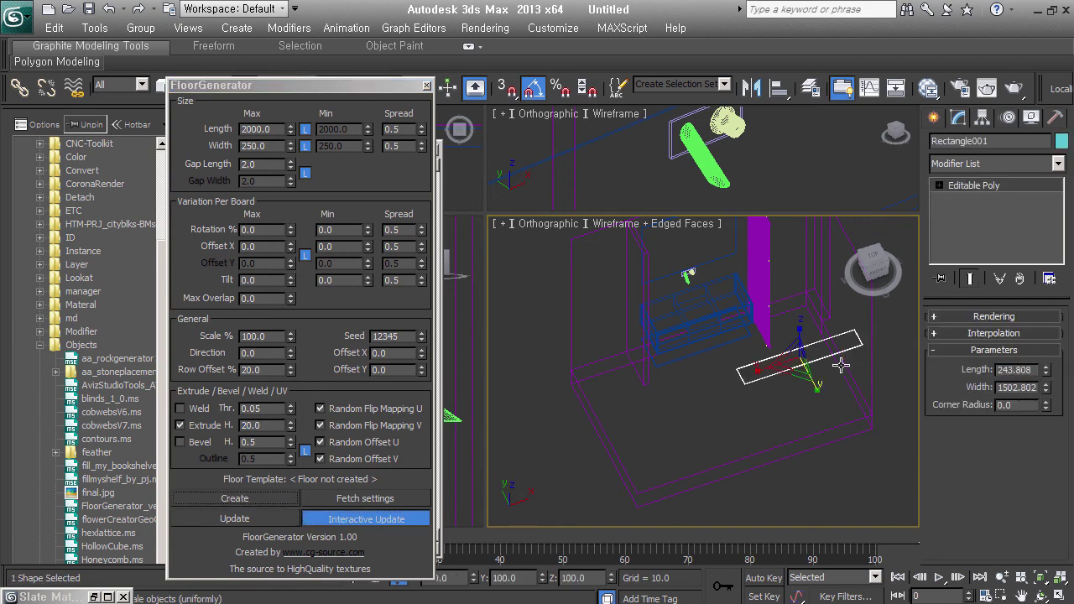
right_click(841, 366)
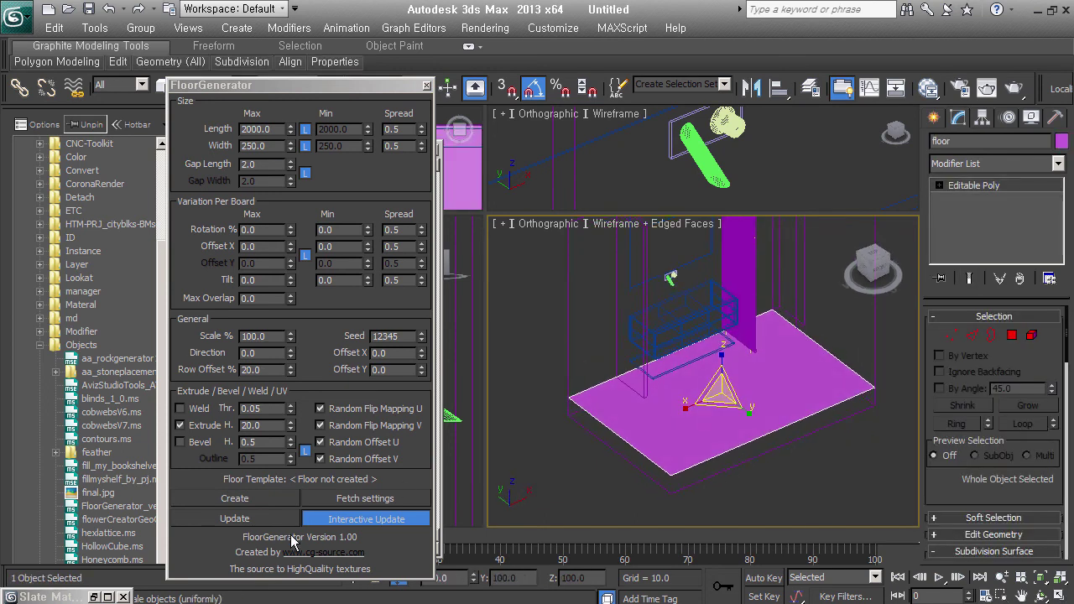
click(262, 497)
alt+middle_drag(731, 485, 728, 516)
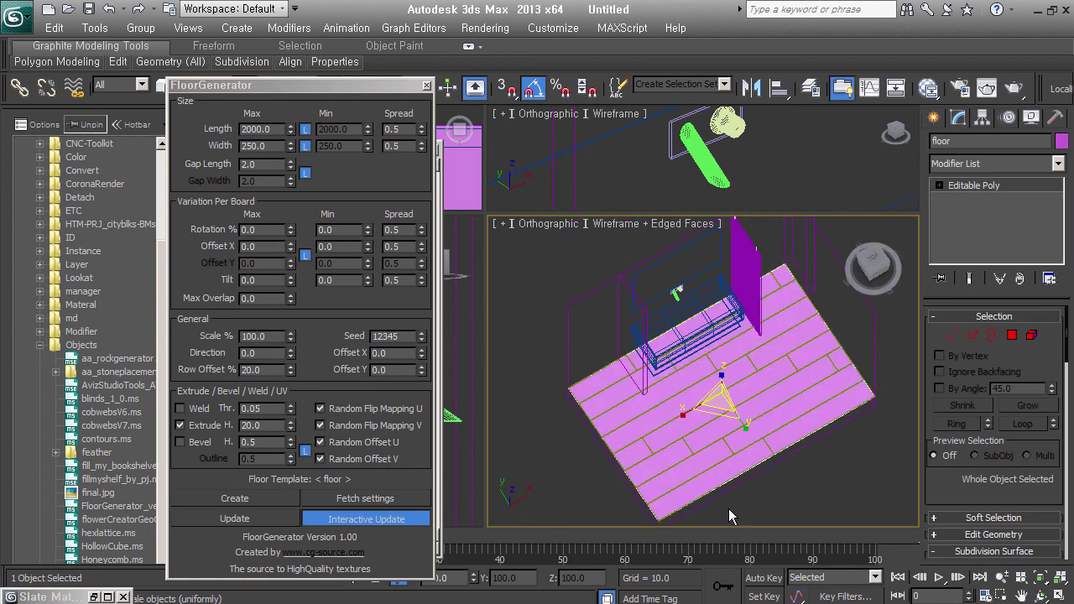
- Reset the row offset to zero, dismiss the script error, and set board length to 4000
right_click(293, 370)
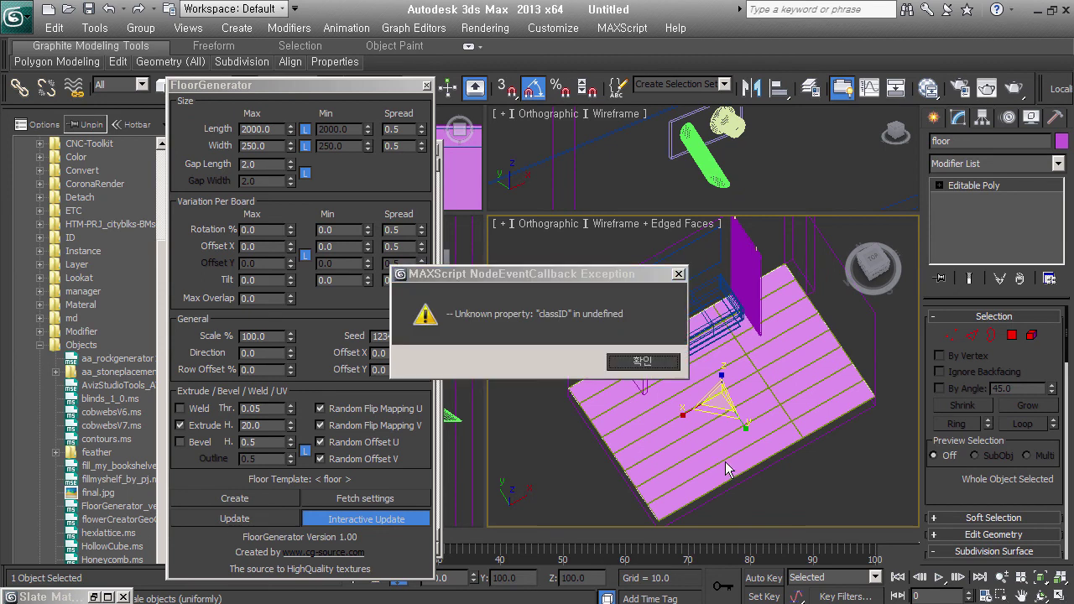
click(642, 361)
alt+middle_drag(642, 362, 662, 373)
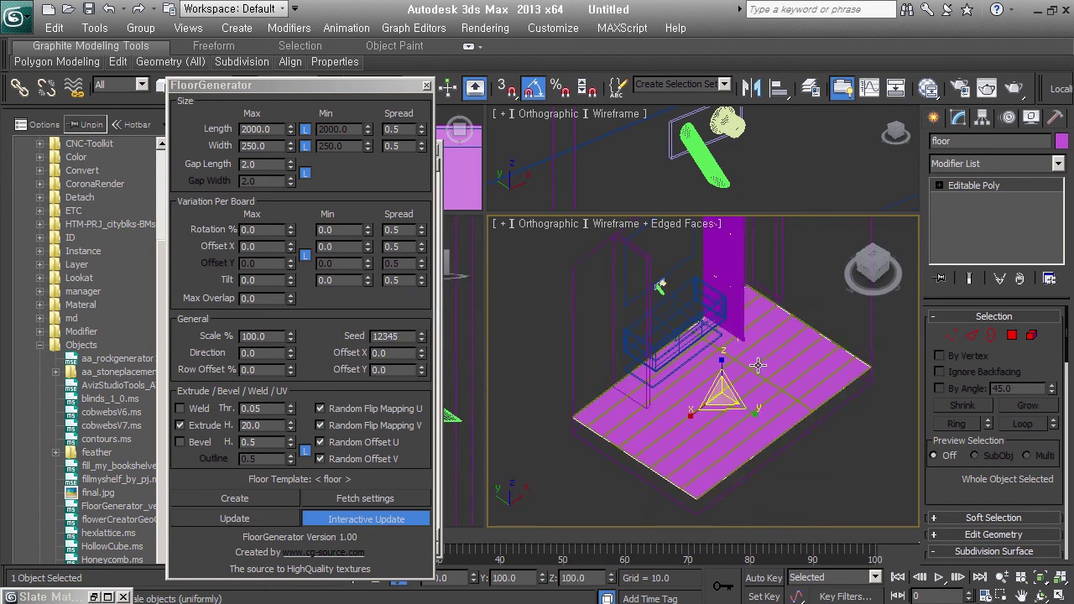
click(276, 127)
text(4000)
key(Return)
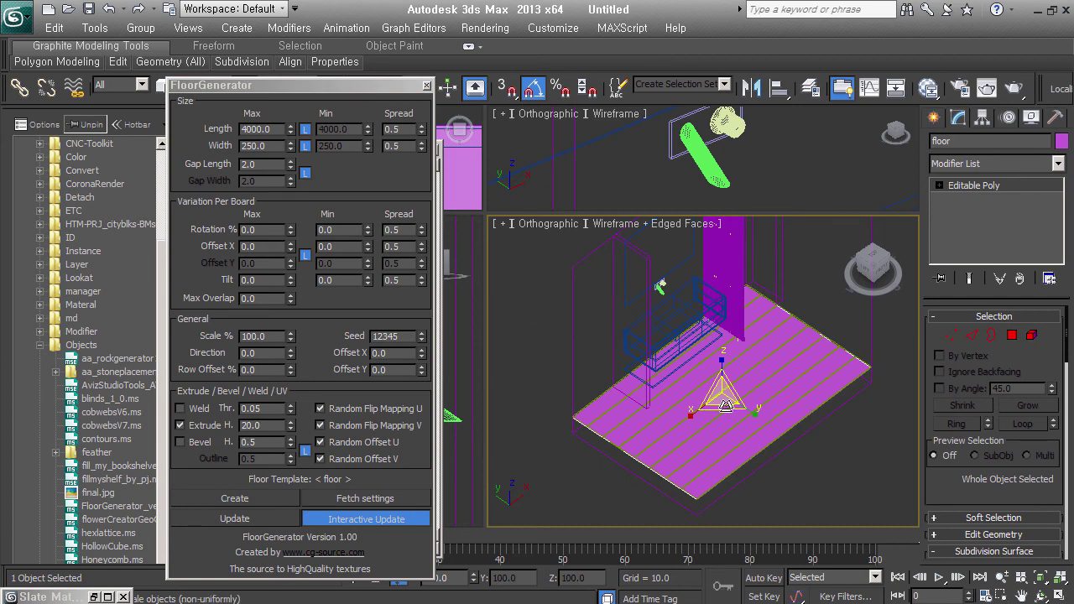
alt+middle_drag(725, 405, 706, 453)
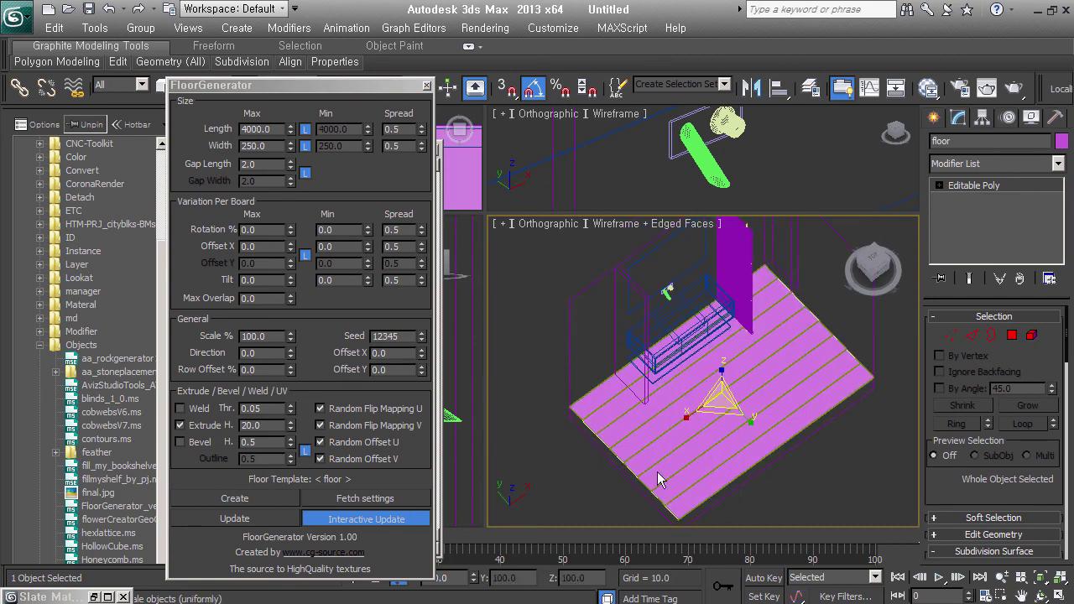
mouse_move(778, 279)
alt+middle_down()
mouse_move(765, 413)
mouse_move(768, 403)
alt+middle_up()
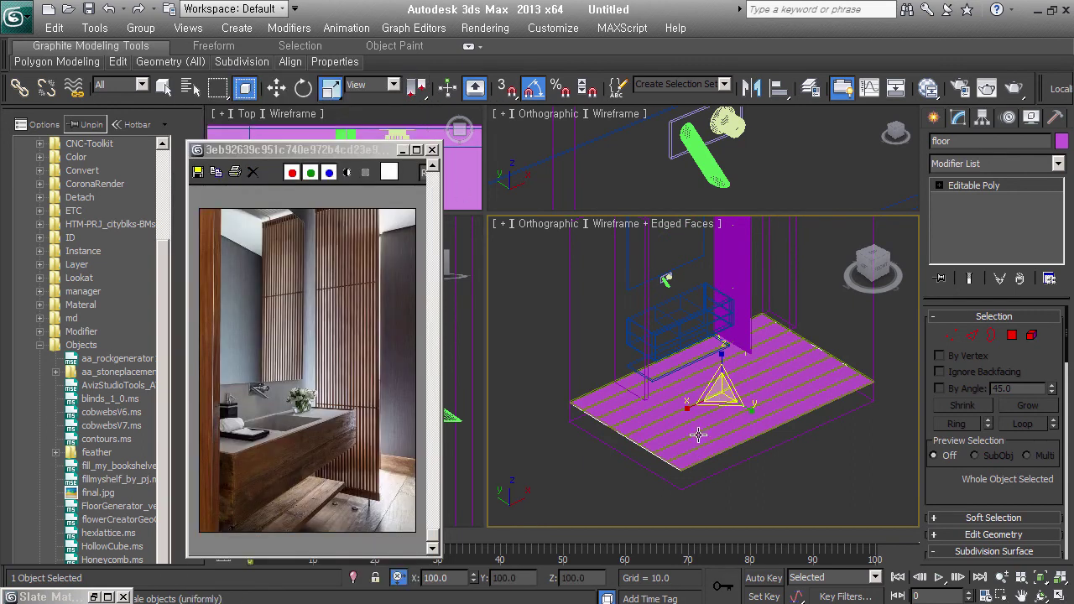
- Create the plank floor object Floor_Object001 and offset it -2 in Z
scroll(697, 434, up, 2)
scroll(698, 434, up, 3)
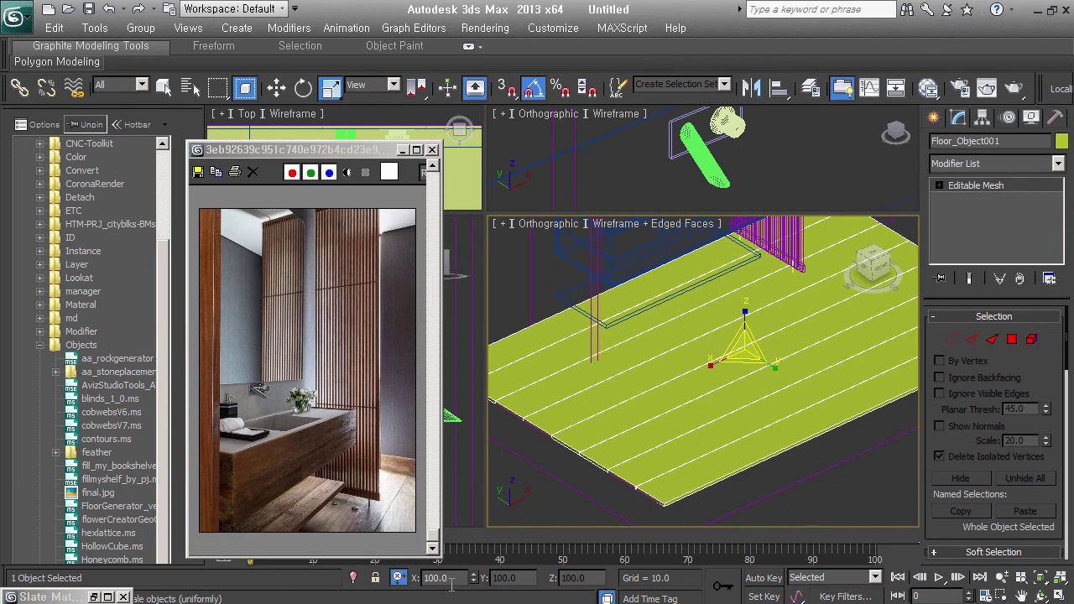
right_click(617, 370)
click(629, 373)
text(-2)
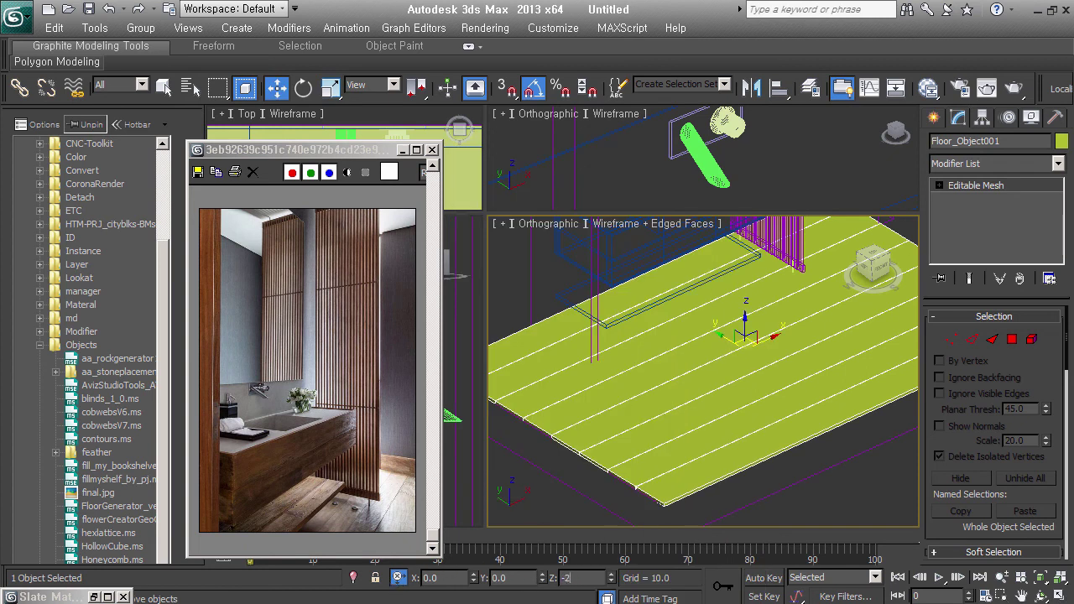
key(Return)
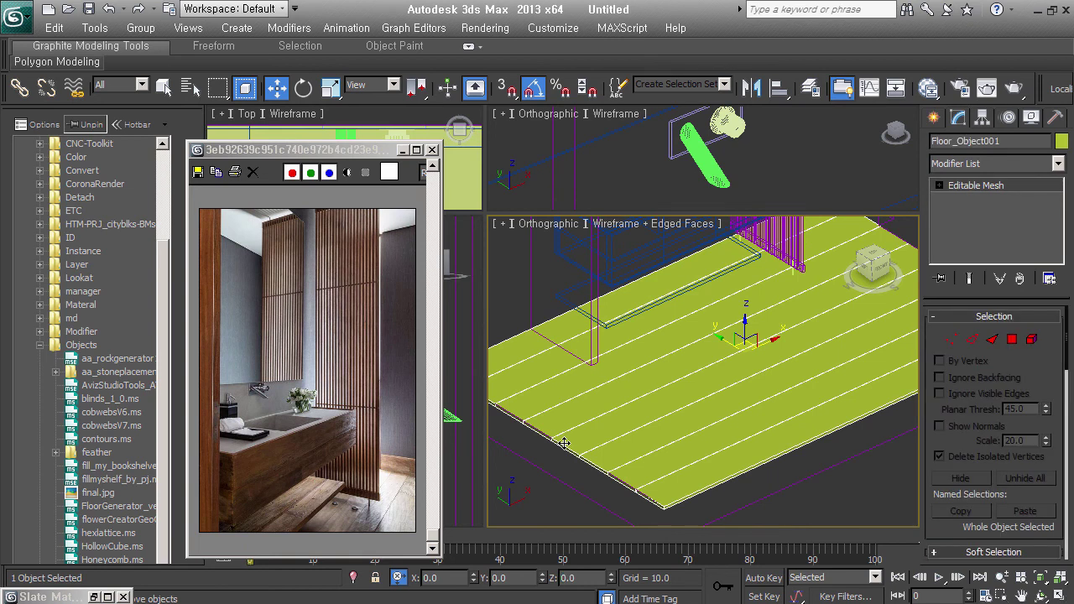
- Reselect the plank floor, turn the view toward the wall, and select the faucet group
click(784, 369)
click(767, 309)
mouse_move(768, 309)
alt+middle_down()
mouse_move(722, 432)
mouse_move(730, 440)
mouse_move(677, 407)
alt+middle_up()
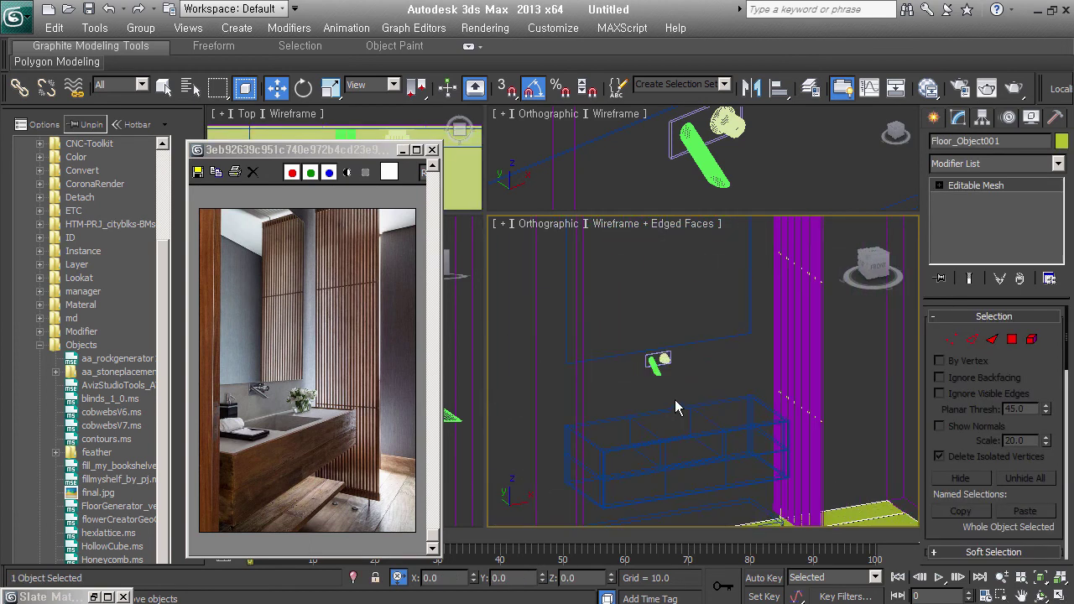
click(656, 360)
- Isolate the faucet group Group001 and scale it up to about 113%
key(alt+q)
right_click(646, 360)
click(693, 400)
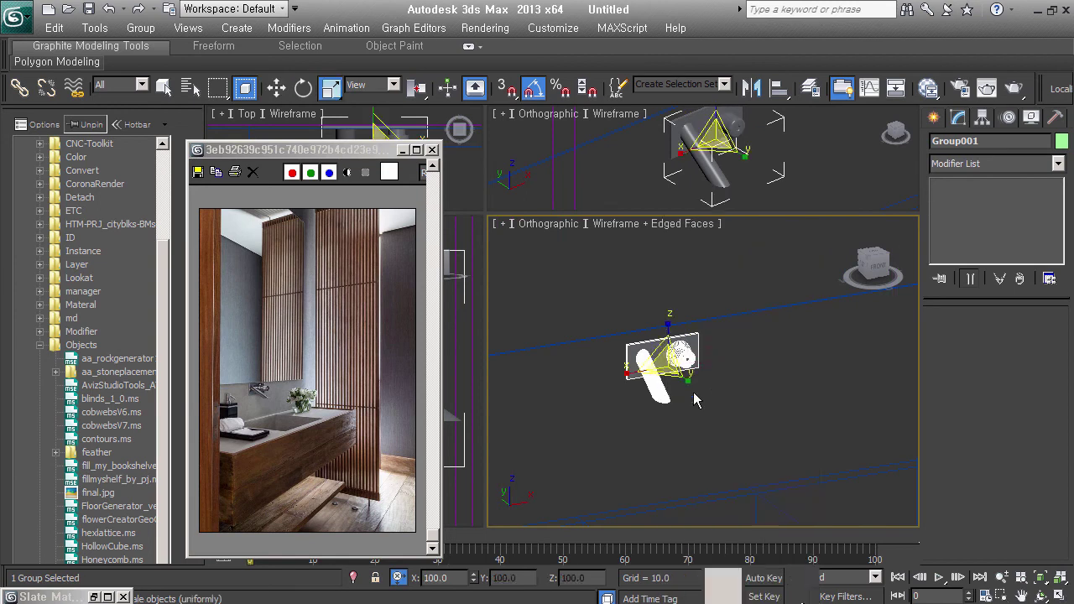
drag(663, 359, 664, 348)
- In the Top view, move the faucet group slightly along Y toward the wall, then deselect it
right_click(664, 349)
click(697, 356)
click(724, 174)
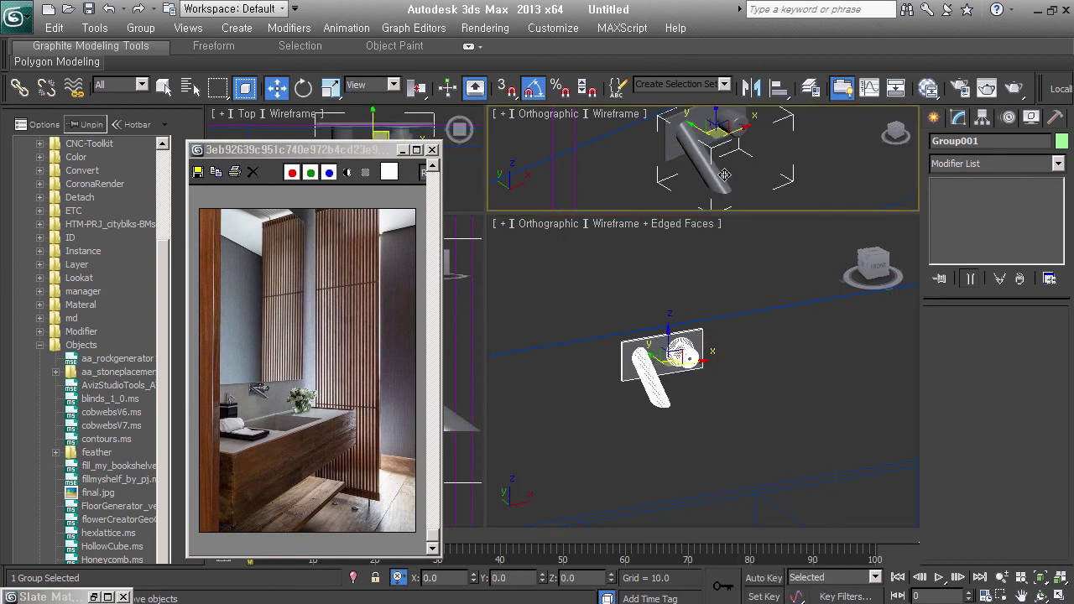
key(t)
key(z)
scroll(698, 168, up, 3)
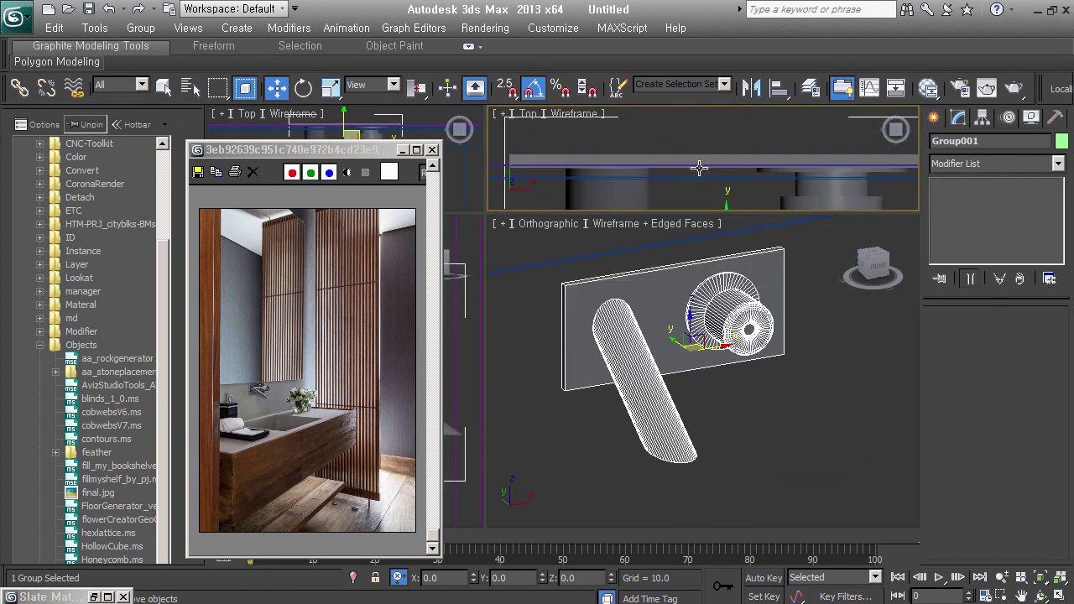
scroll(726, 210, down, 3)
drag(727, 185, 728, 174)
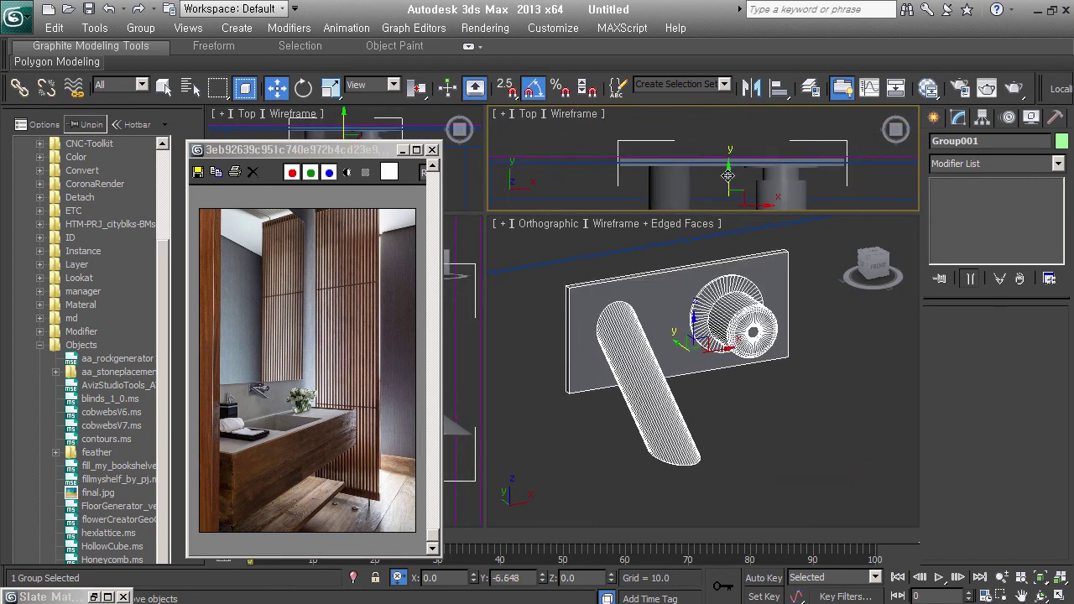
click(788, 440)
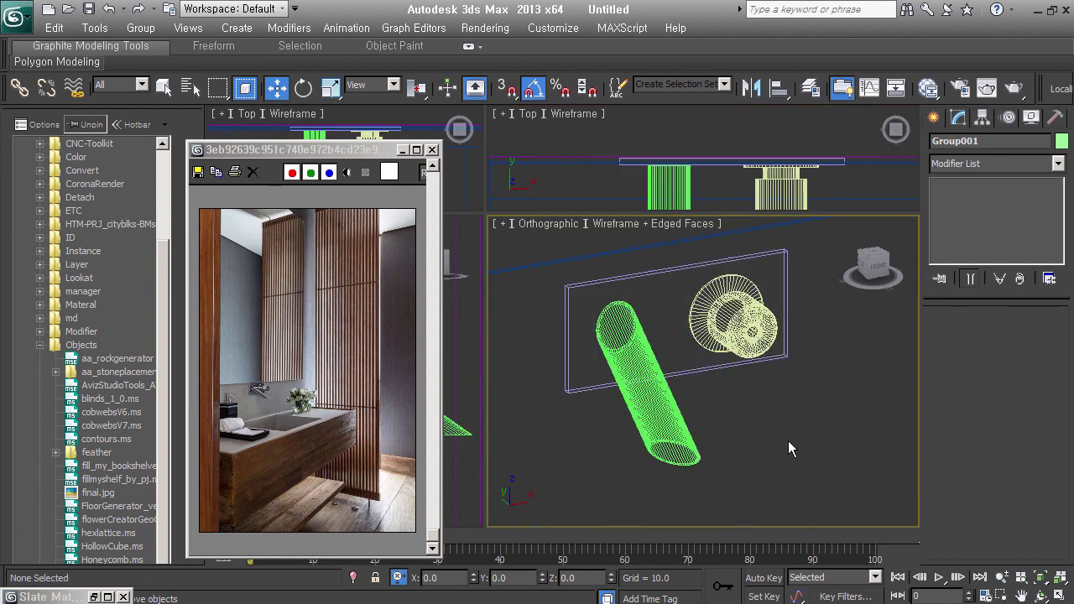
scroll(642, 434, down, 6)
scroll(641, 433, down, 3)
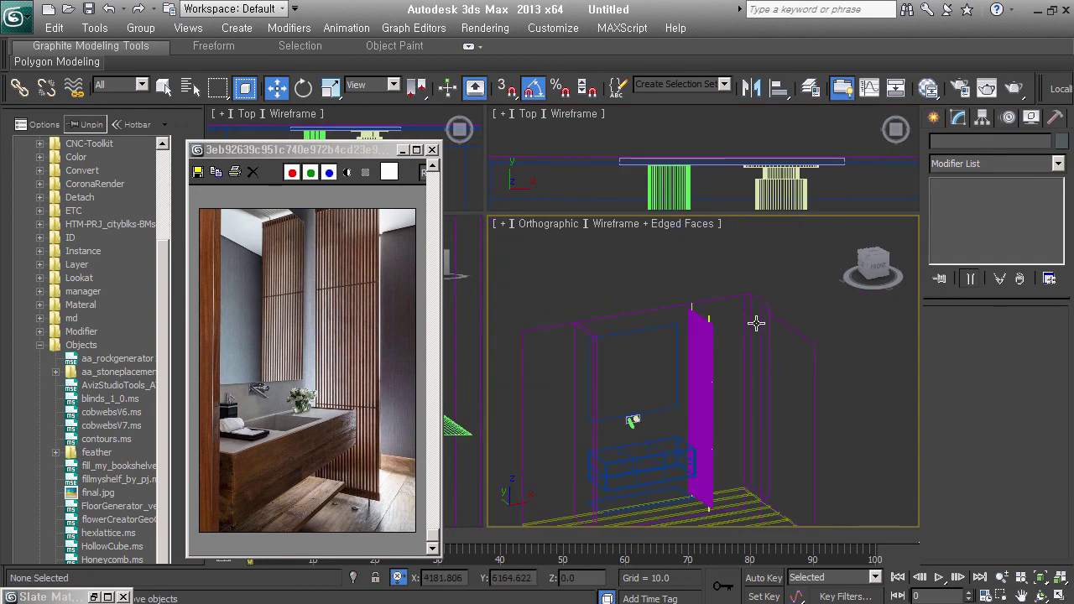
- Choose the VRay category under Create > Lights and start a VRayLight with AutoGrid off, then cancel
click(933, 117)
click(978, 145)
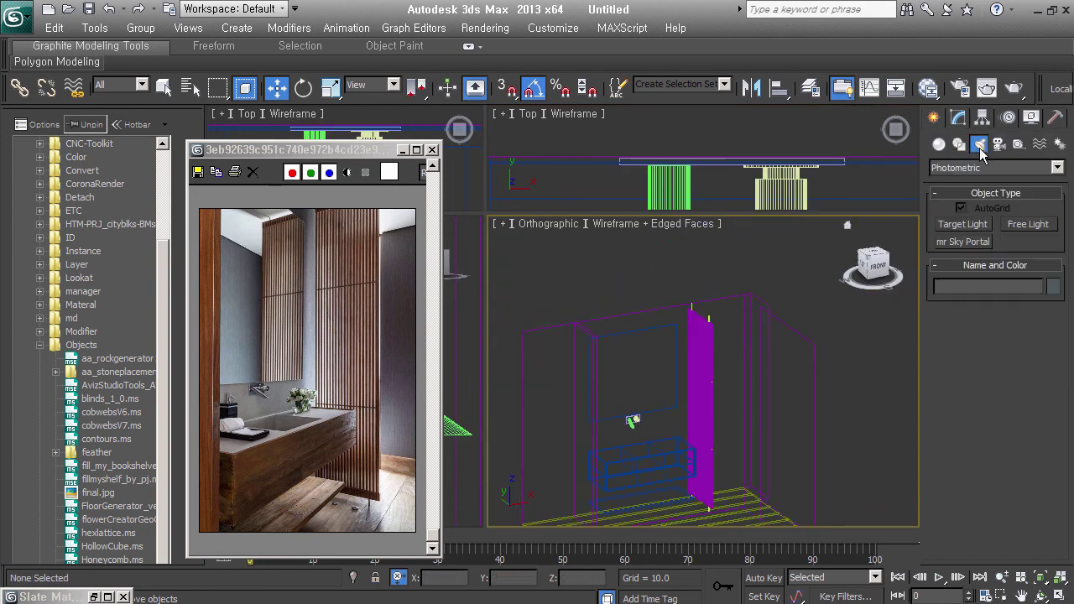
click(979, 167)
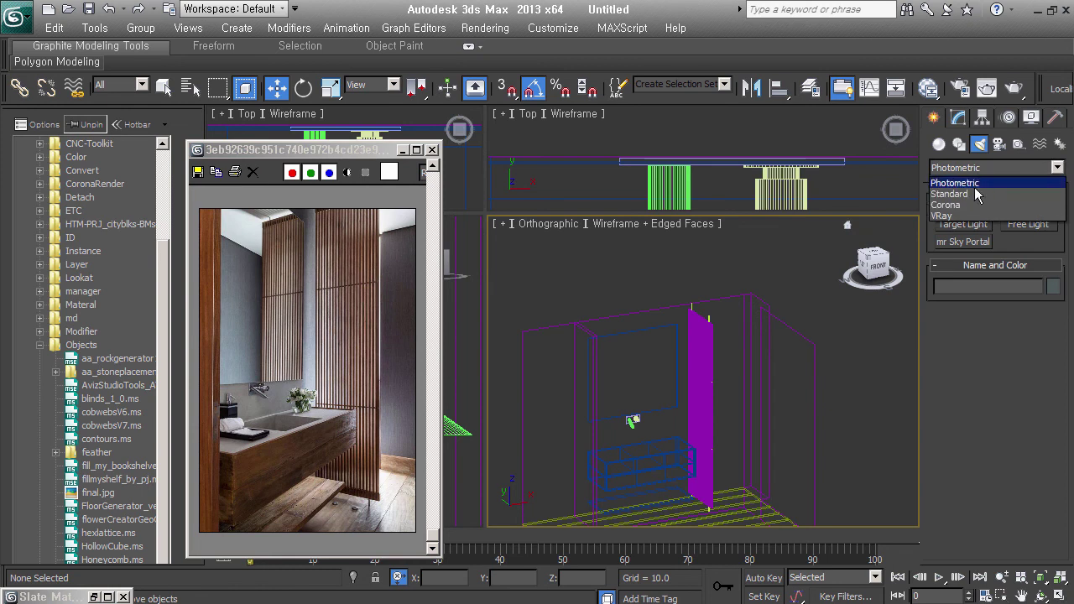
click(977, 215)
click(963, 224)
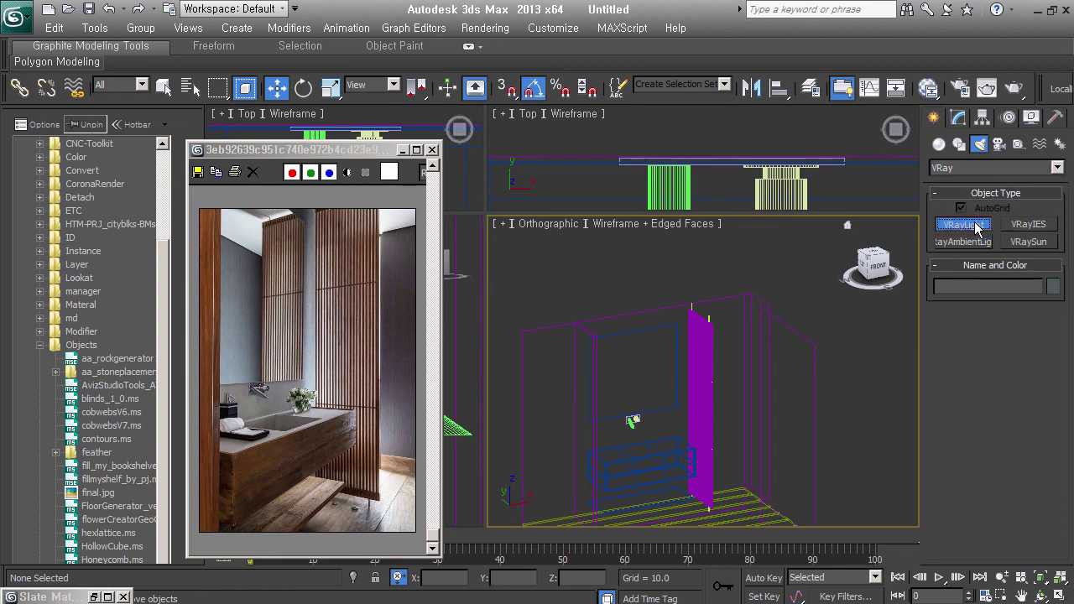
mouse_move(733, 387)
middle_down()
mouse_move(762, 372)
mouse_move(771, 406)
middle_up()
click(961, 208)
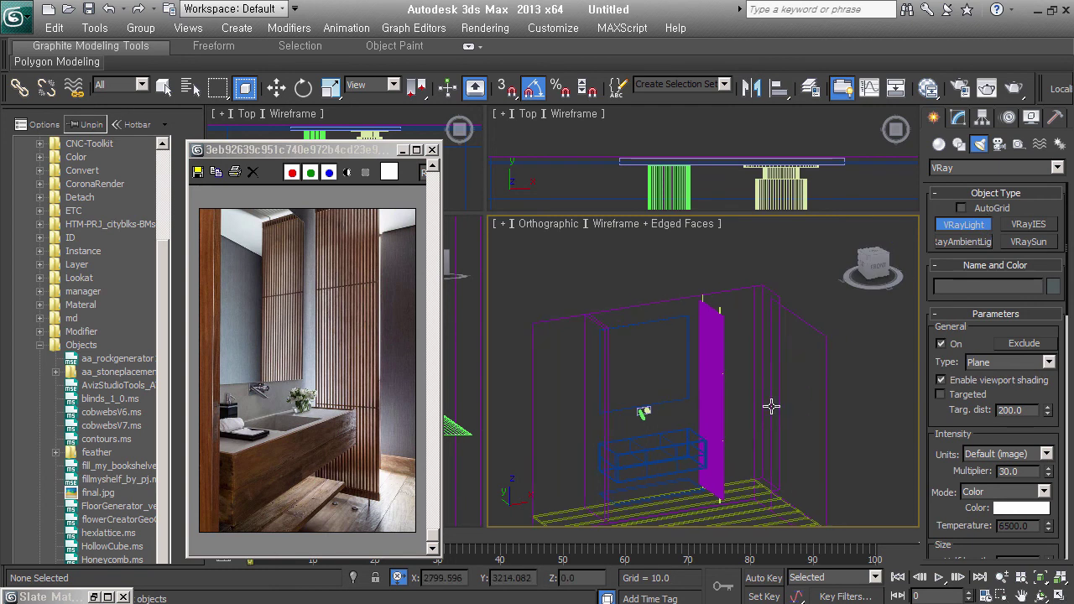
right_click(814, 295)
- Isolate the wall box Box001 and frame it in the Left view
key(w)
click(778, 417)
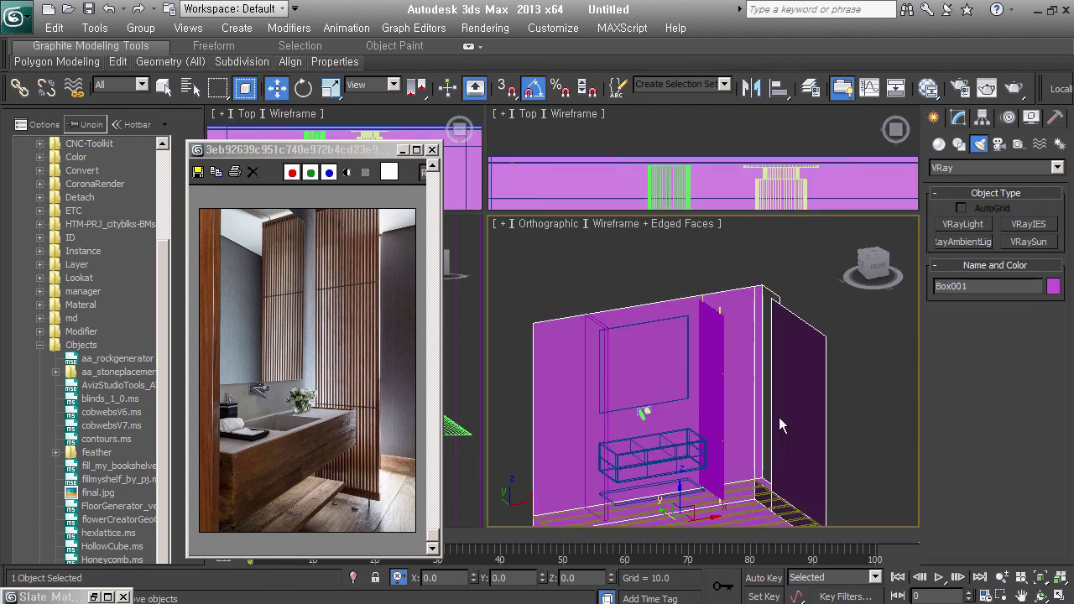
key(alt+q)
key(l)
key(ctrl+shift+z)
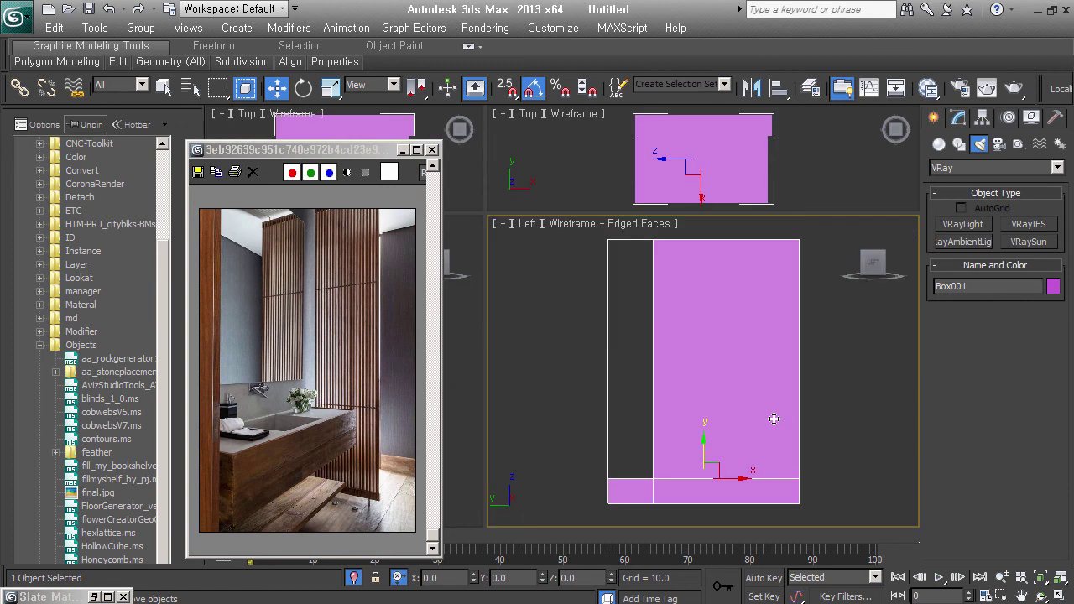
- Draw a snapped VRayLight plane over the box's left opening
click(982, 225)
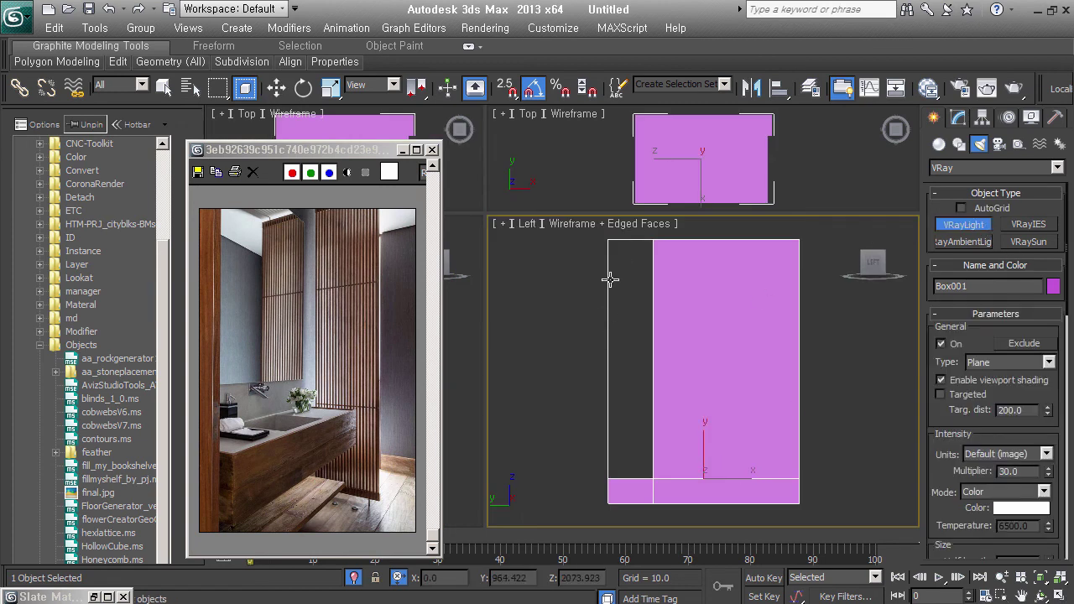
key(s)
drag(610, 244, 661, 489)
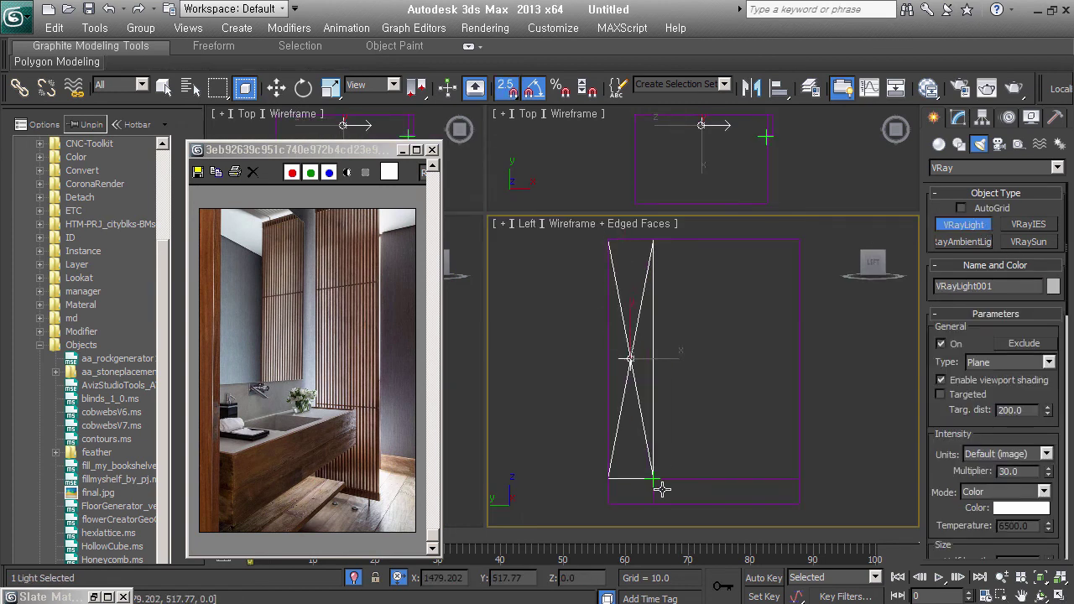
mouse_move(659, 486)
alt+middle_down()
mouse_move(766, 426)
mouse_move(616, 479)
alt+middle_up()
right_click(616, 359)
- Slide the light into the opening and rotate it to face into the room
key(w)
drag(628, 358, 766, 350)
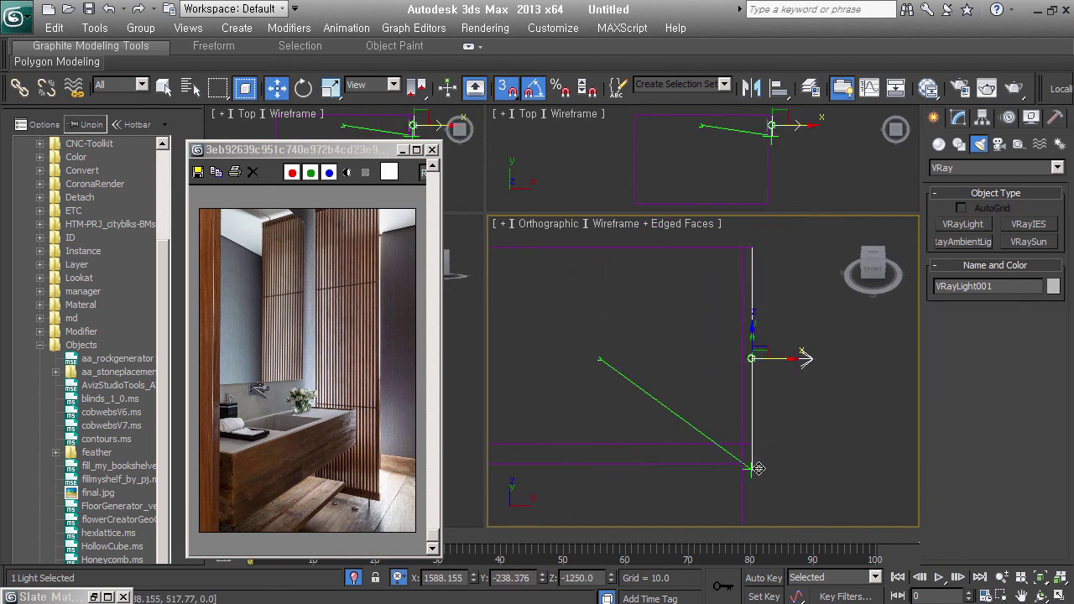
right_click(766, 350)
click(797, 382)
drag(775, 372, 607, 382)
alt+middle_drag(607, 383, 696, 442)
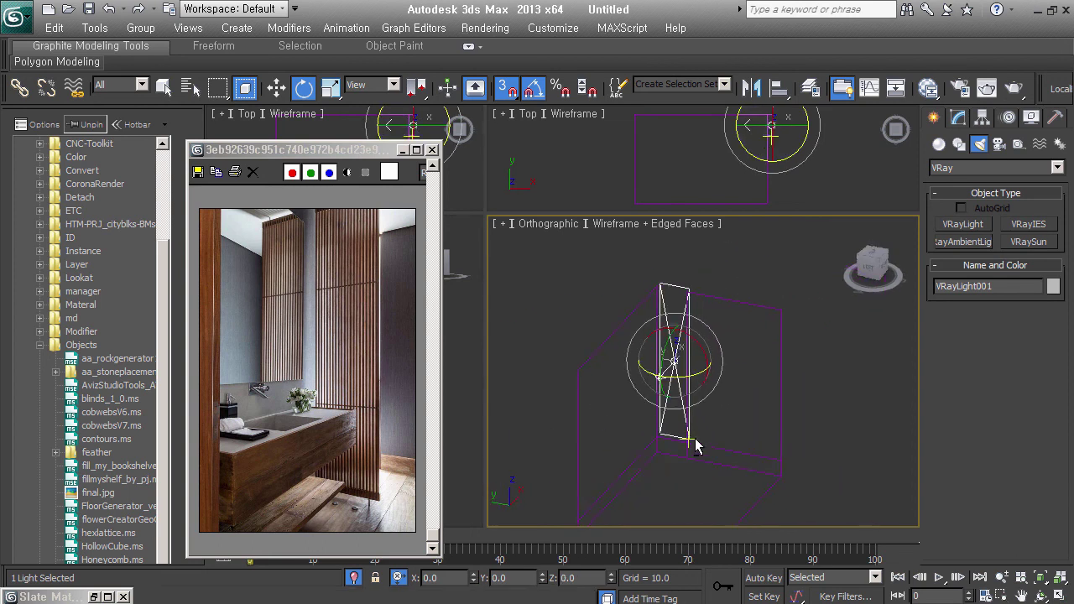
- Make the VRayLight a skylight portal in Simple mode
click(958, 117)
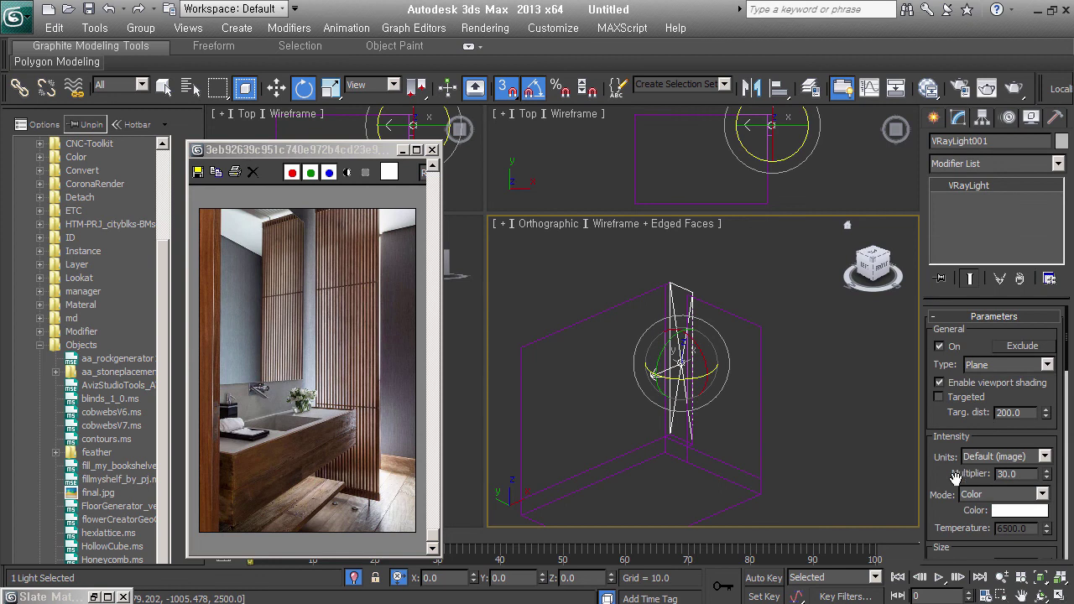
drag(940, 468, 944, 346)
scroll(943, 346, down, 5)
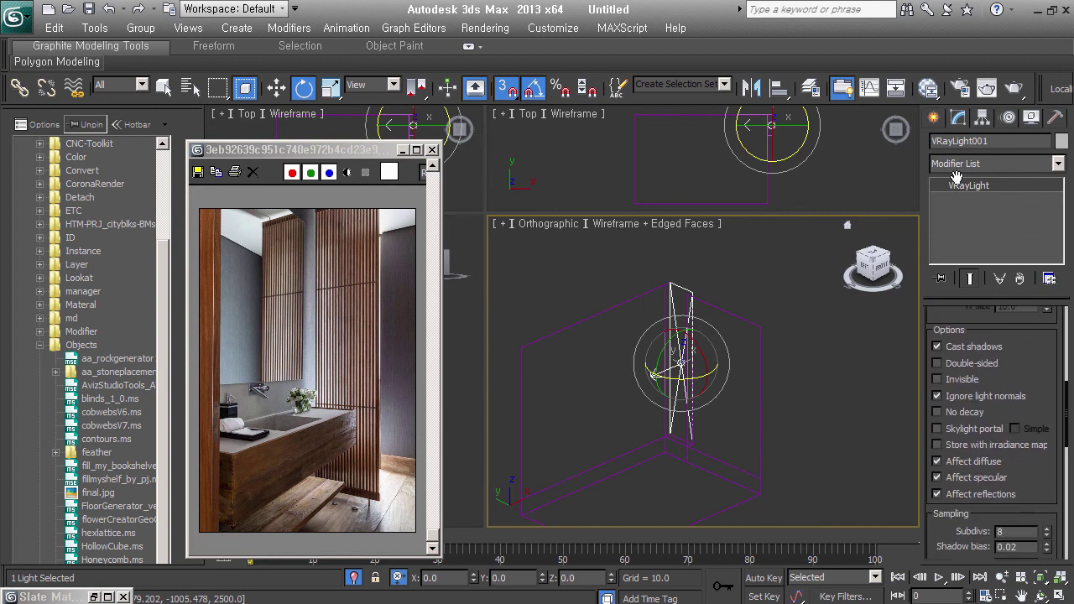
click(963, 425)
click(1025, 428)
scroll(1015, 493, down, 3)
text(16)
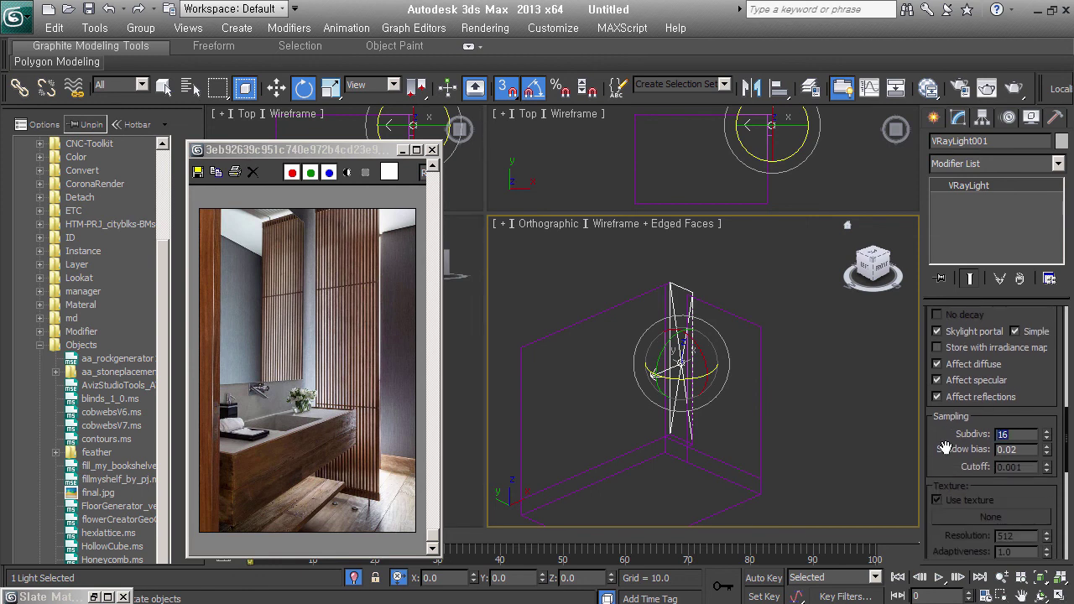
- Deselect the light and recentre the wall piece in the Front view
click(815, 444)
scroll(815, 443, down, 2)
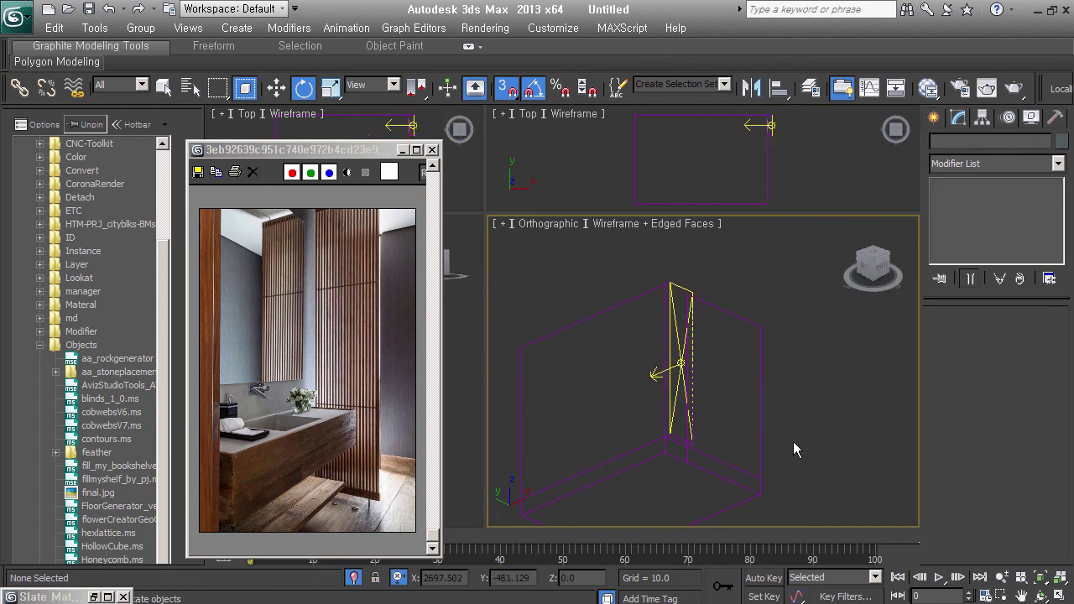
scroll(789, 443, down, 2)
mouse_move(789, 442)
alt+middle_down()
mouse_move(684, 463)
mouse_move(720, 426)
alt+middle_up()
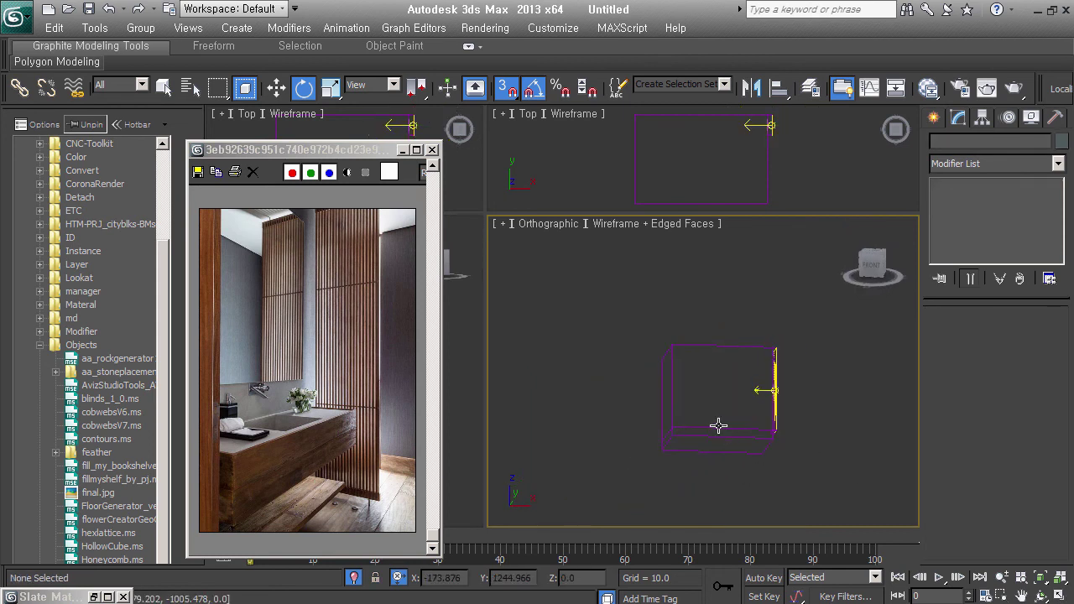
key(l)
key(f)
scroll(718, 425, down, 3)
mouse_move(718, 425)
middle_down()
mouse_move(692, 385)
mouse_move(685, 391)
middle_up()
click(933, 116)
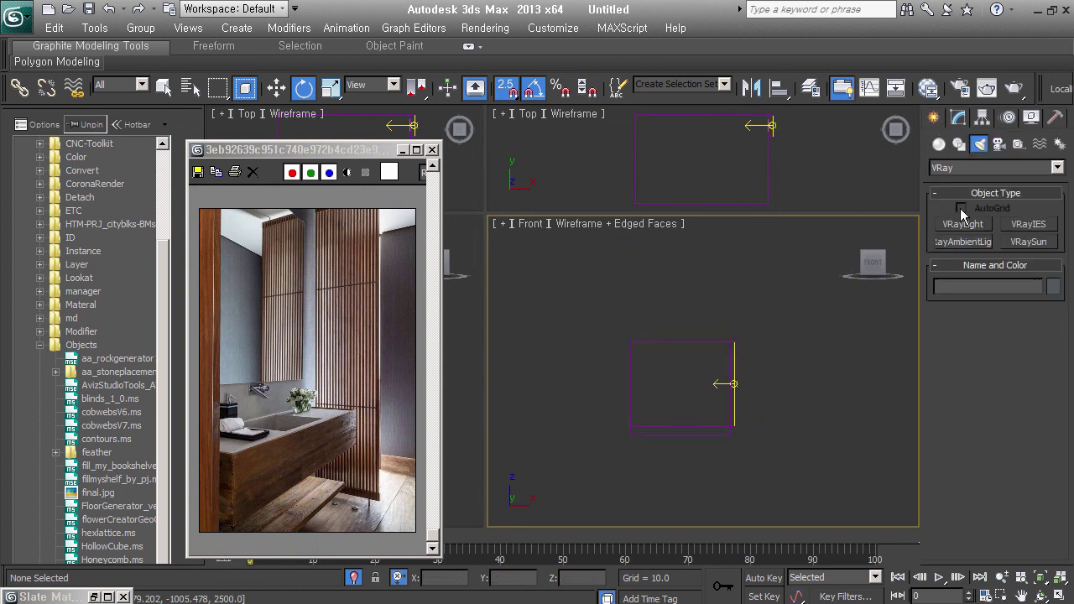
- Create a VRaySun aimed into the room and accept the VRaySky environment map
click(987, 224)
click(1028, 242)
middle_drag(817, 314, 755, 371)
drag(757, 255, 650, 488)
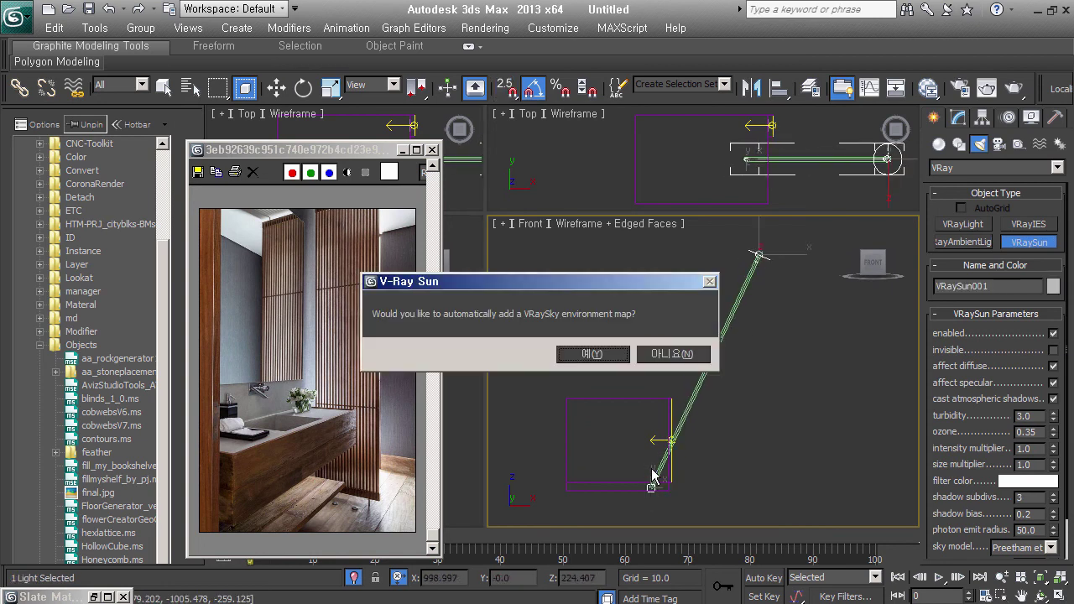
click(604, 353)
- Move the sun higher above the room, deselect it, and exit isolation to show the whole room
scroll(663, 400, down, 2)
alt+middle_drag(613, 362, 718, 400)
key(e)
right_click(701, 272)
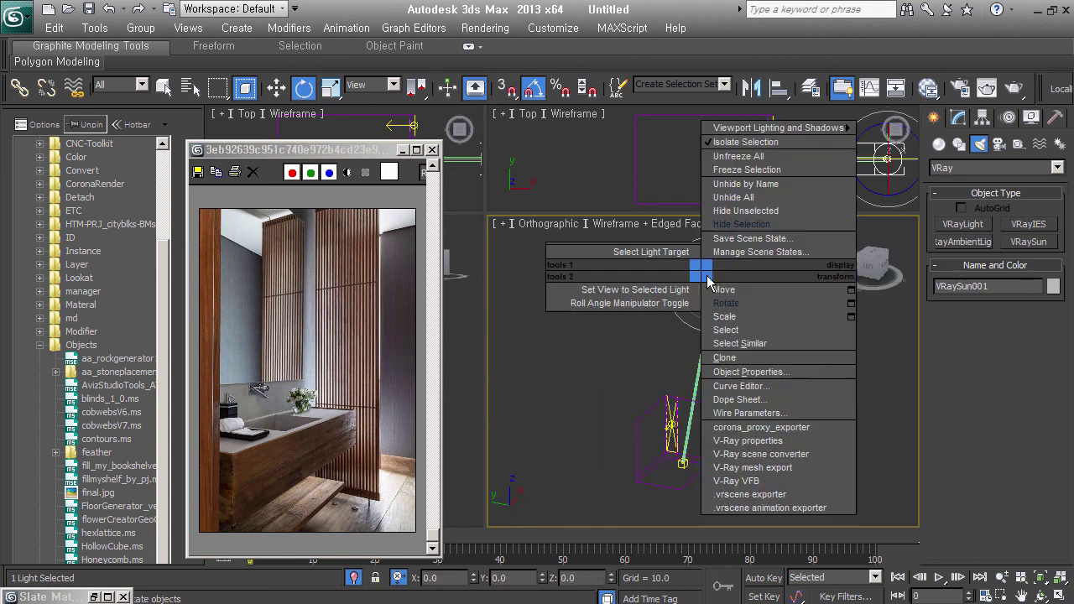
click(724, 291)
drag(697, 286, 630, 284)
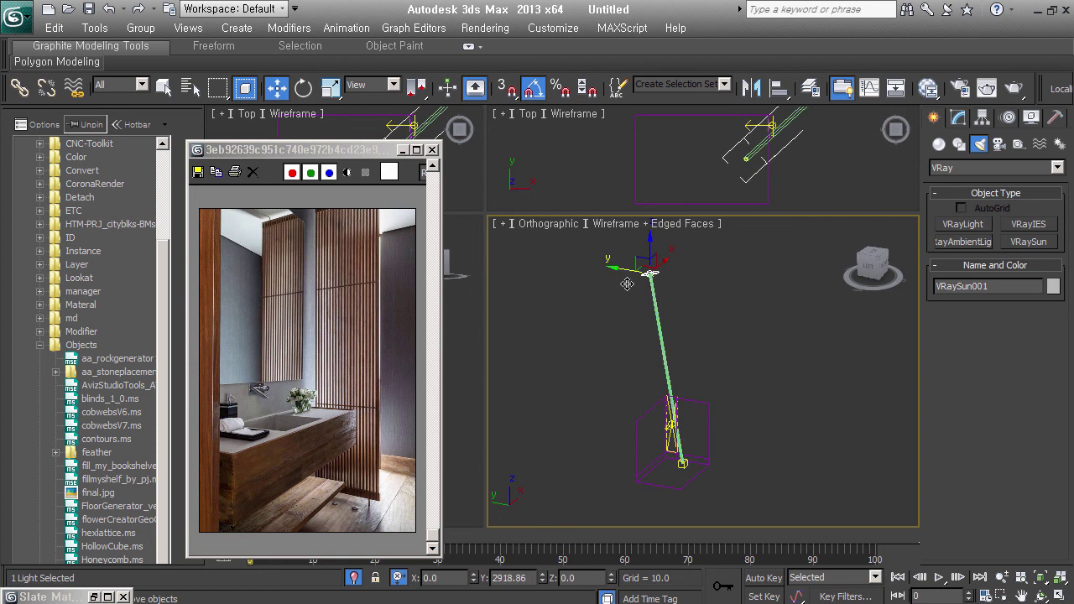
mouse_move(738, 403)
alt+middle_down()
mouse_move(758, 387)
mouse_move(697, 387)
alt+middle_up()
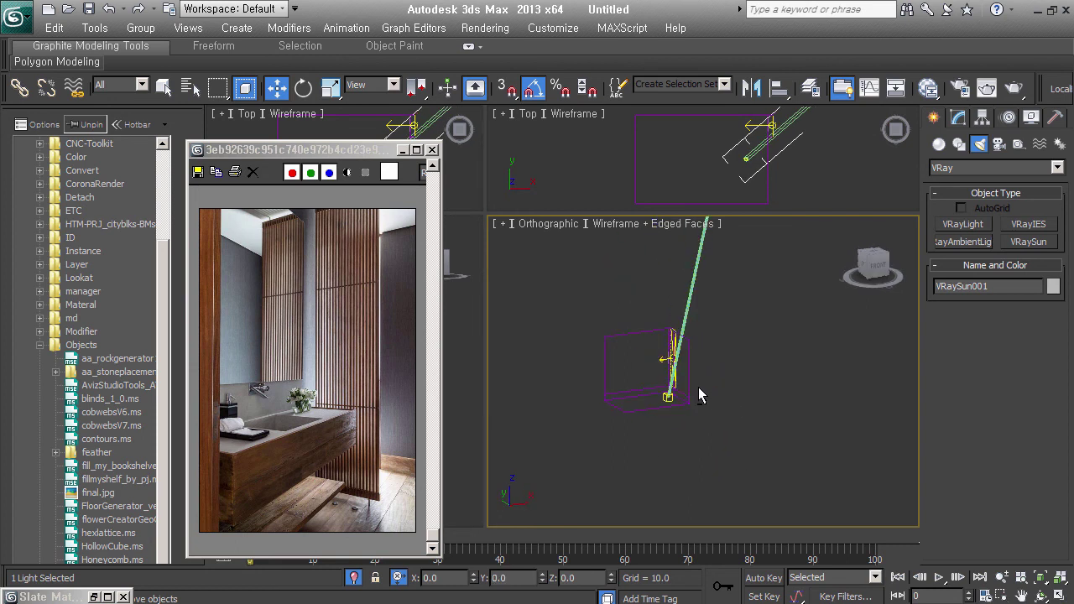
click(702, 390)
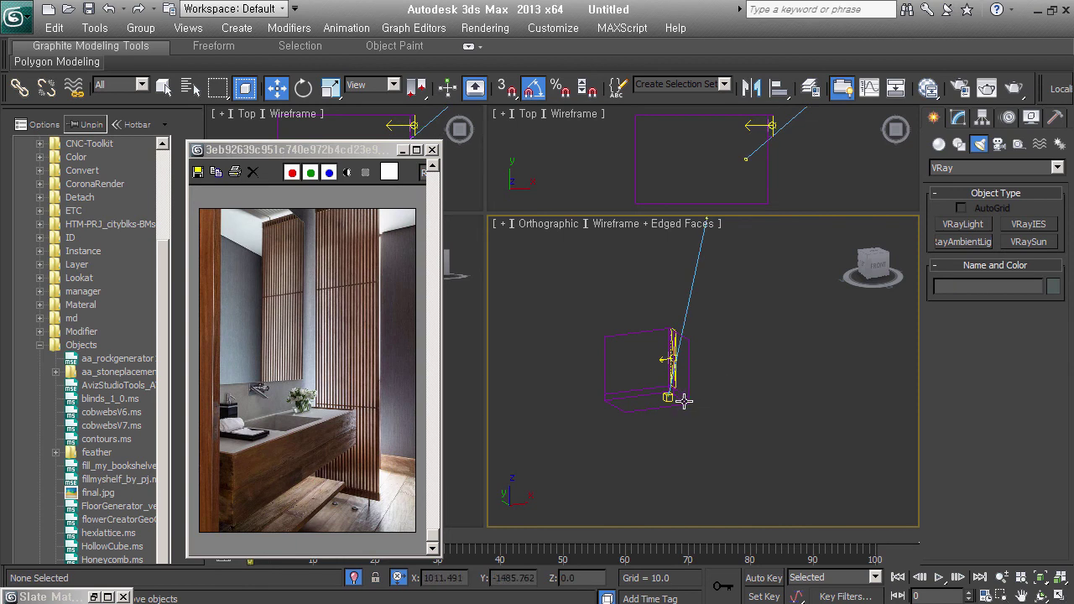
click(353, 577)
mouse_move(618, 438)
middle_down()
mouse_move(659, 377)
mouse_move(659, 387)
middle_up()
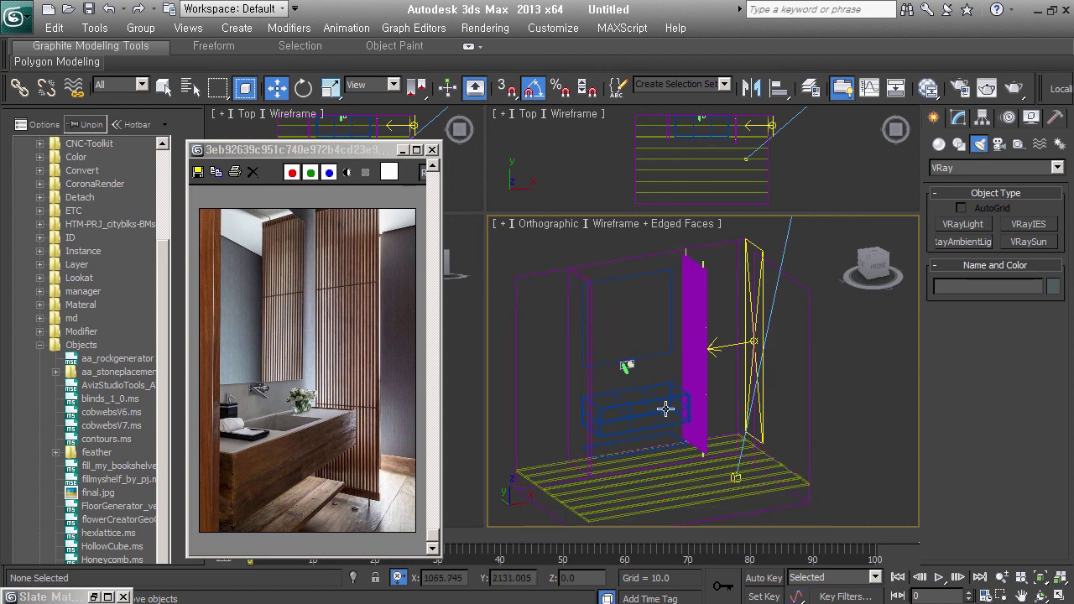
- In Render Setup set a Custom output size of width 600, height 1000, with image aspect locked
click(661, 407)
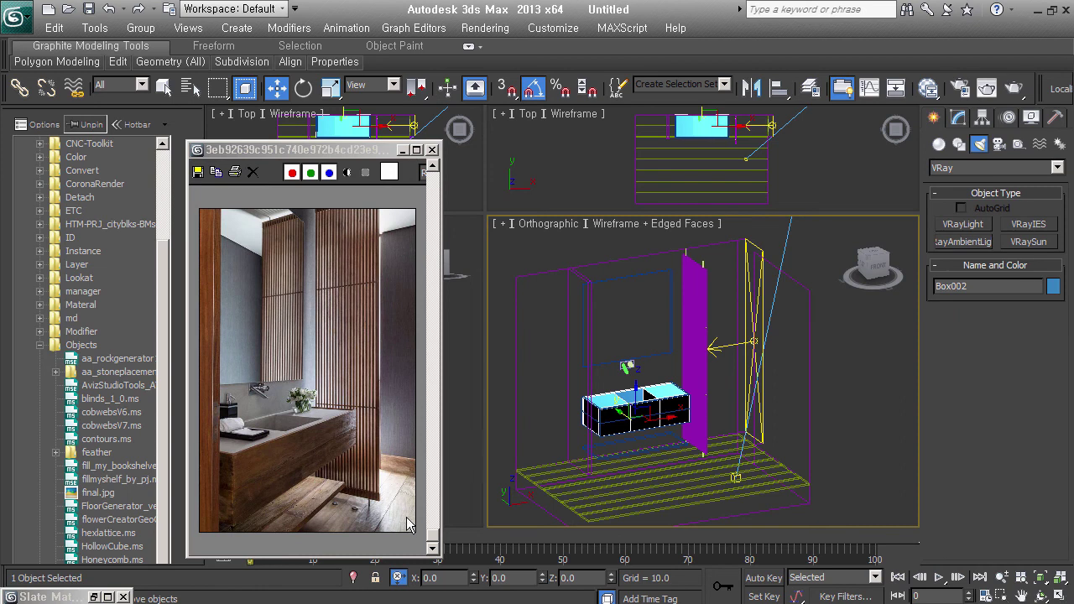
click(959, 87)
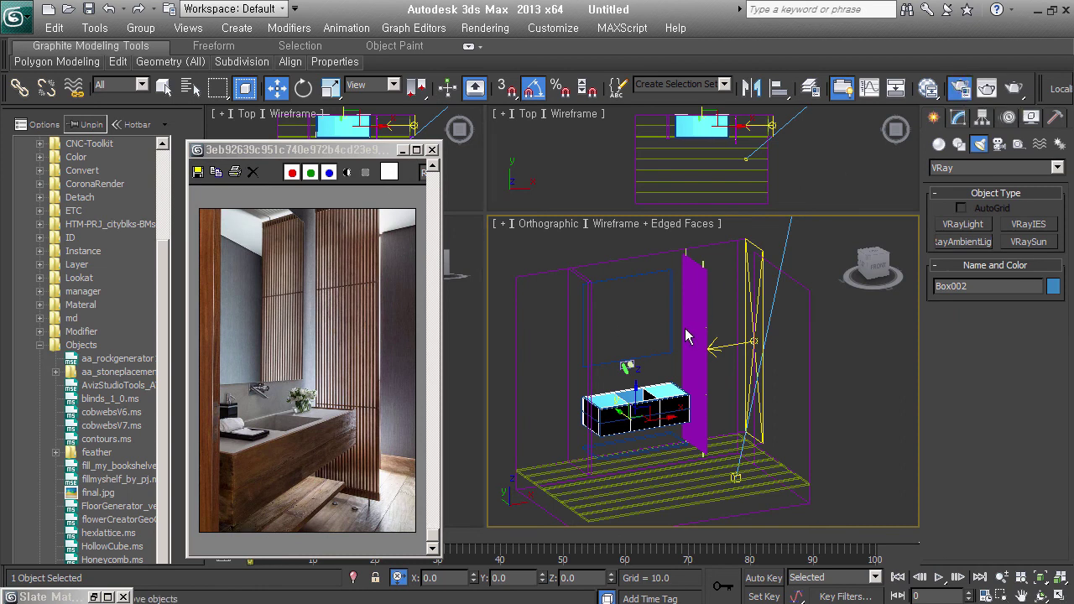
drag(451, 185, 743, 113)
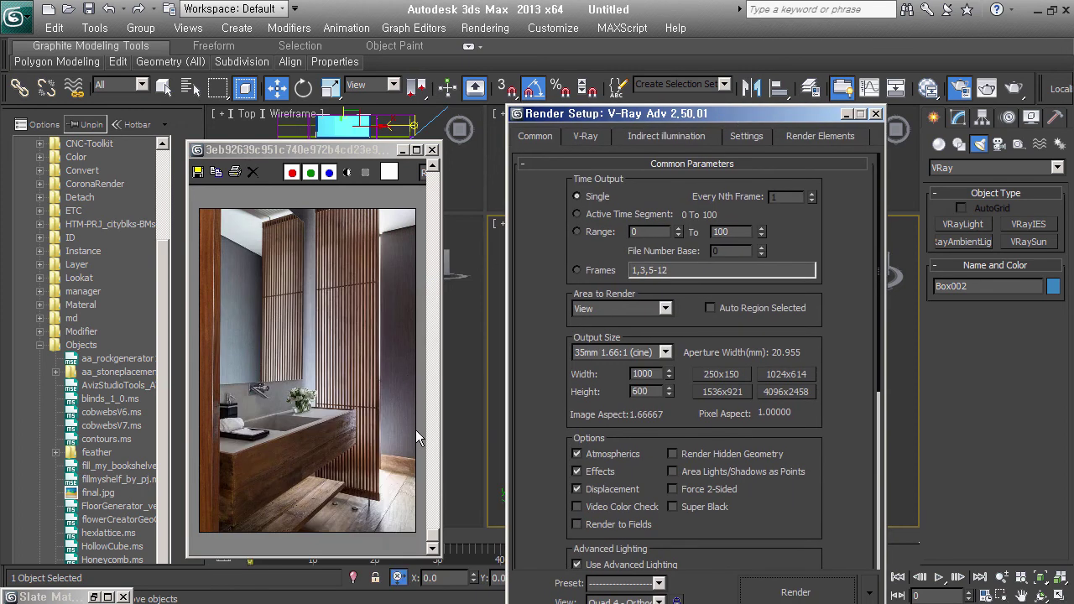
click(662, 354)
click(617, 364)
double_click(633, 391)
text(1000)
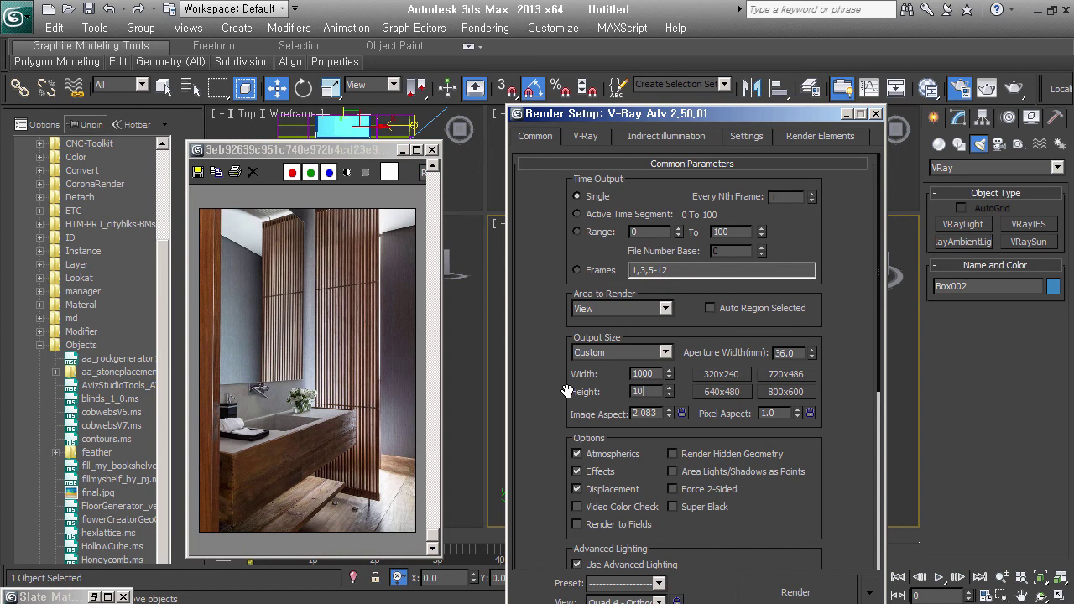
key(Return)
double_click(660, 374)
text(60)
click(681, 413)
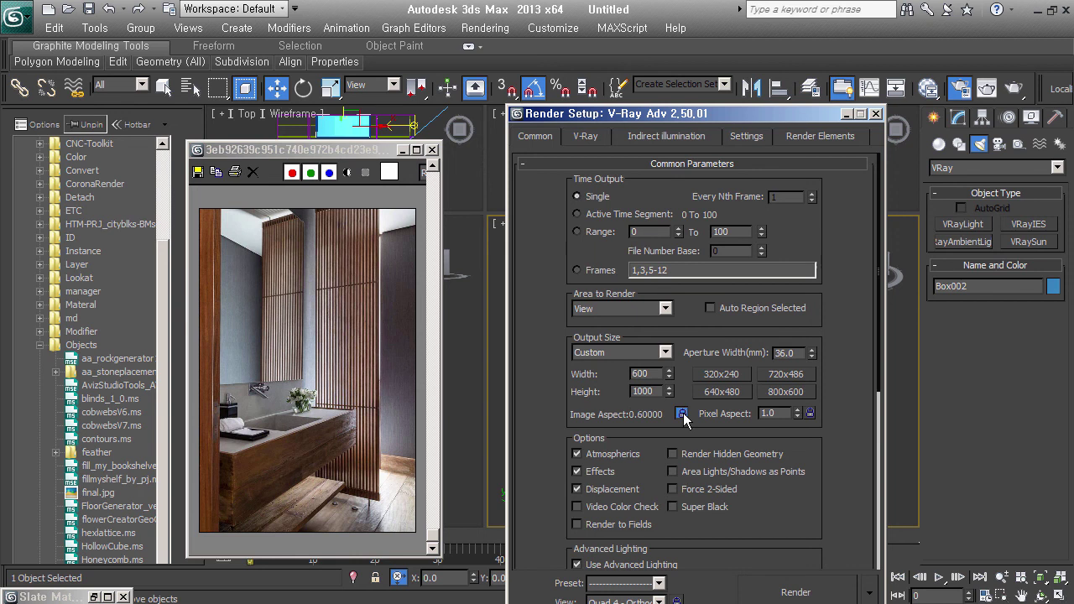
click(846, 114)
scroll(787, 378, down, 3)
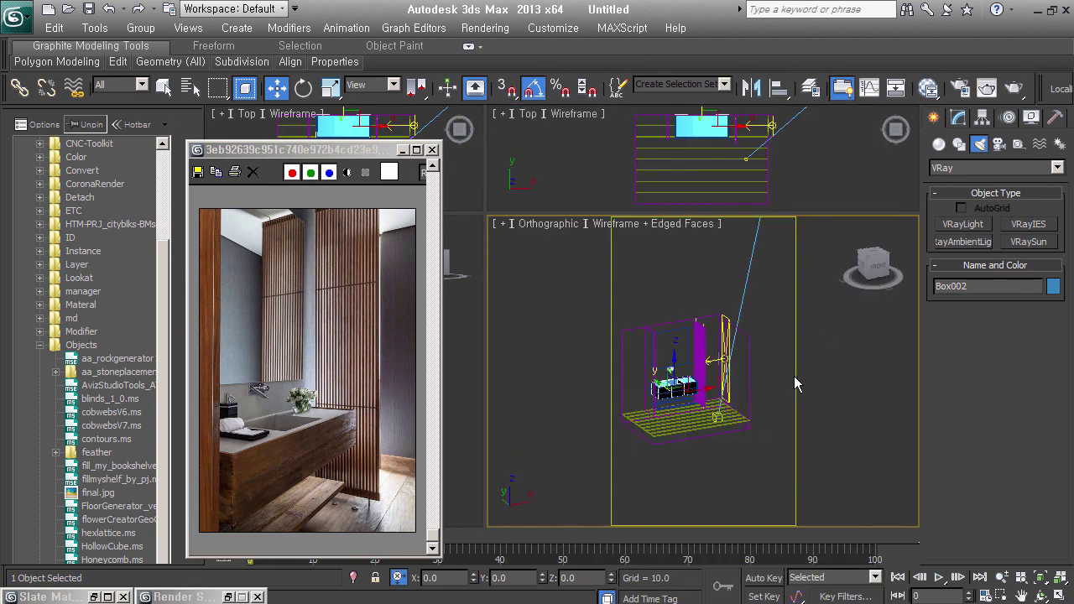
- Orbit to a level front-facing view, switch it to Perspective and zoom in on the room
alt+middle_drag(793, 375, 724, 400)
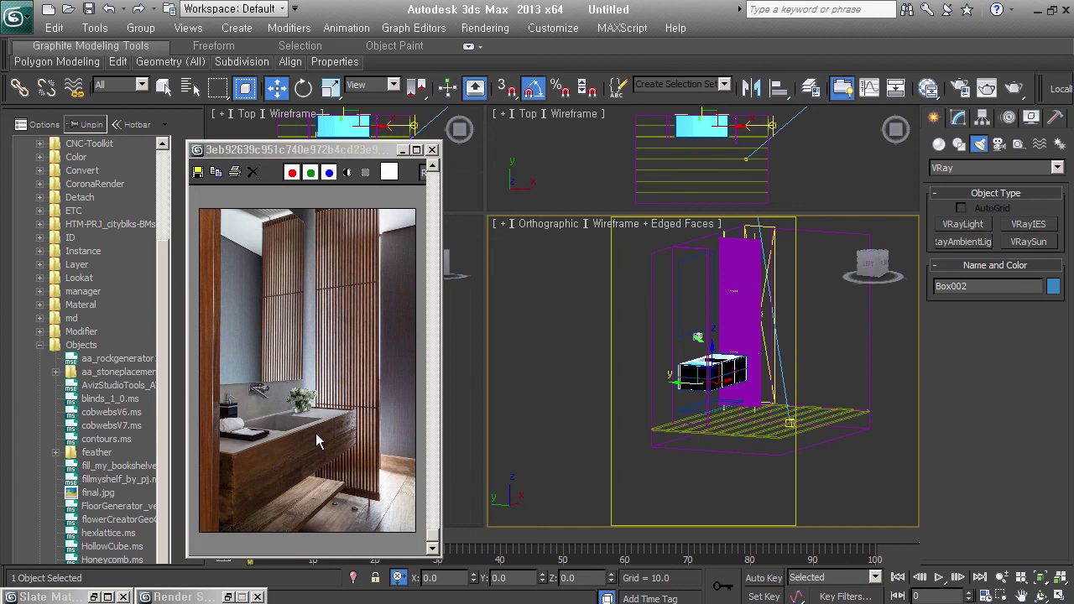
alt+middle_drag(715, 443, 714, 439)
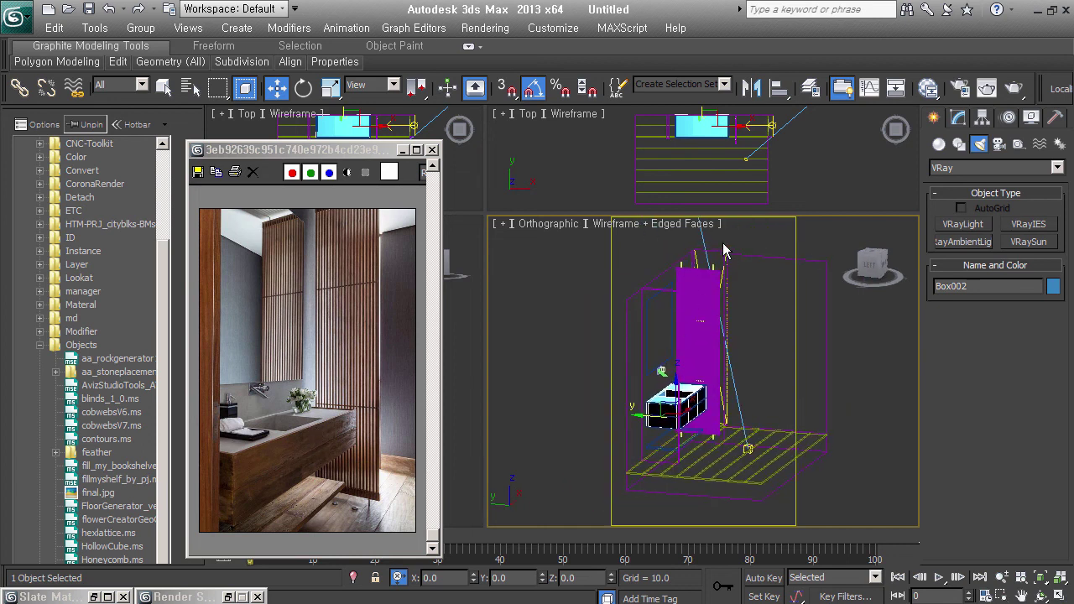
alt+middle_drag(702, 441, 703, 436)
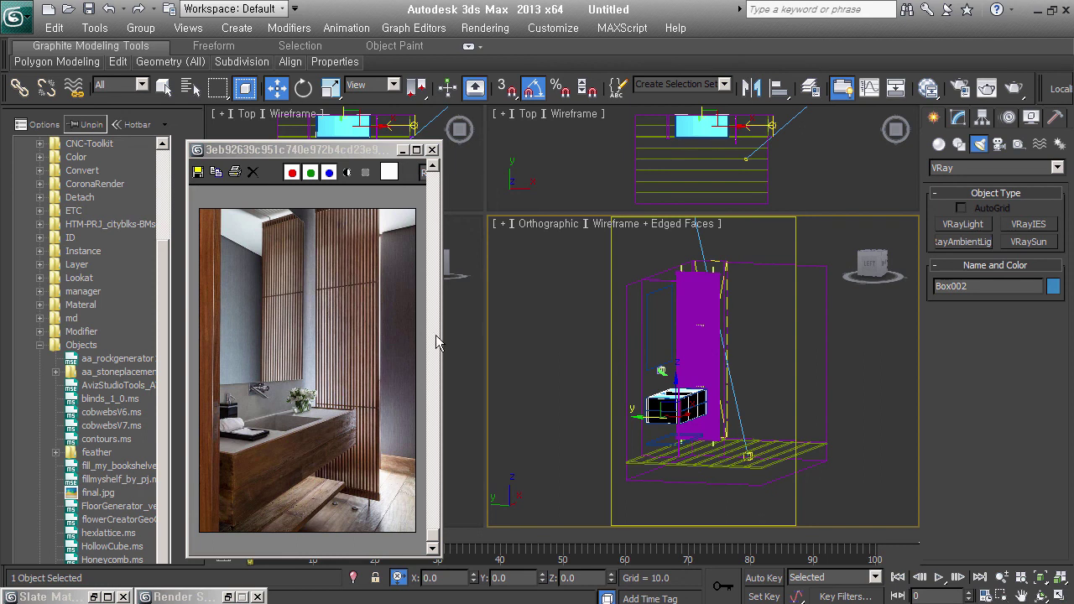
mouse_move(766, 379)
alt+middle_down()
mouse_move(697, 355)
mouse_move(697, 345)
mouse_move(709, 357)
alt+middle_up()
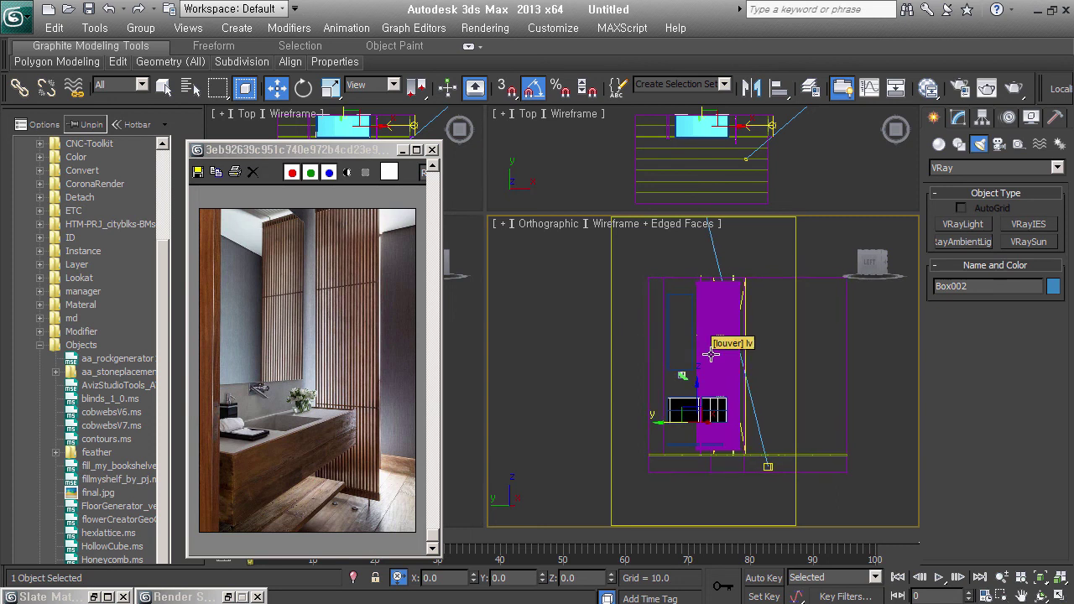
key(p)
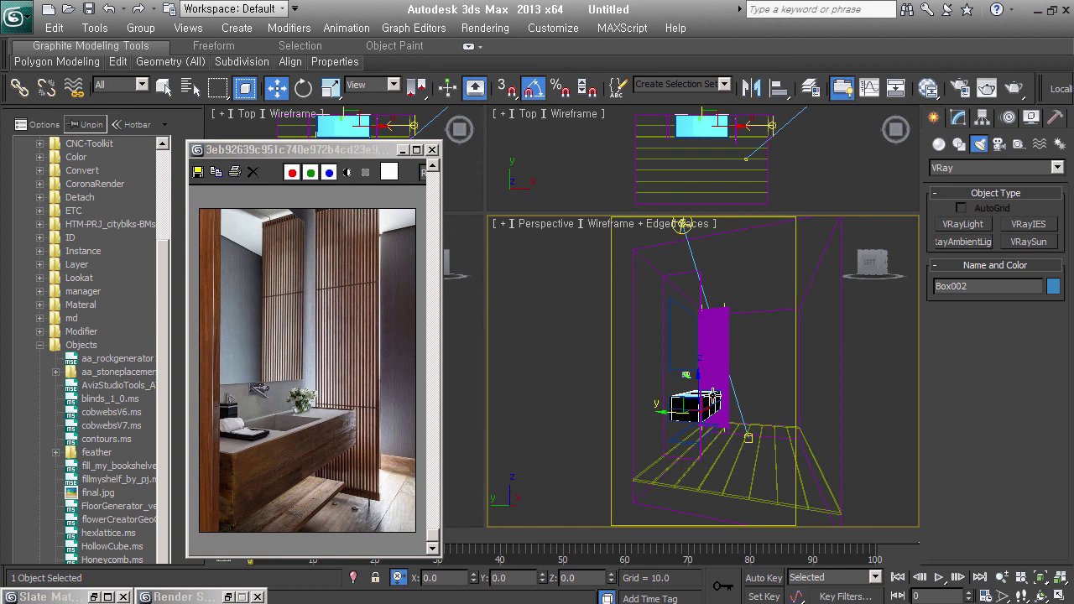
scroll(737, 434, up, 2)
scroll(736, 435, up, 1)
scroll(732, 409, up, 1)
scroll(731, 410, up, 2)
scroll(732, 410, up, 1)
scroll(726, 439, up, 1)
scroll(734, 443, up, 1)
scroll(734, 441, up, 1)
scroll(733, 440, up, 1)
scroll(733, 436, up, 1)
- Frame the vanity closely, then look through the Joycg_Pcam camera
middle_drag(731, 438, 723, 438)
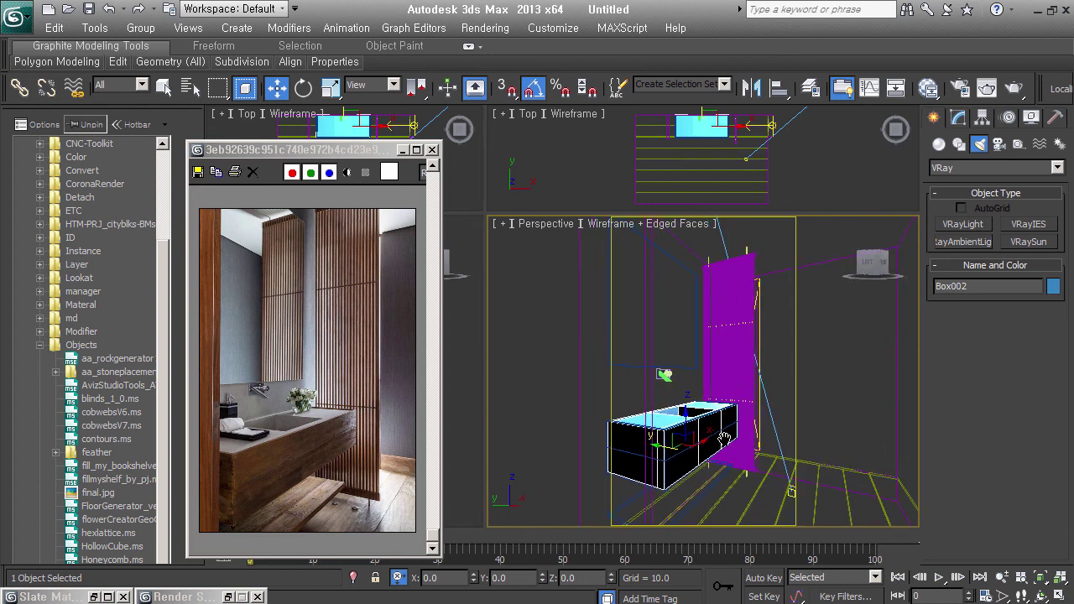
key(alt+z)
drag(723, 438, 744, 492)
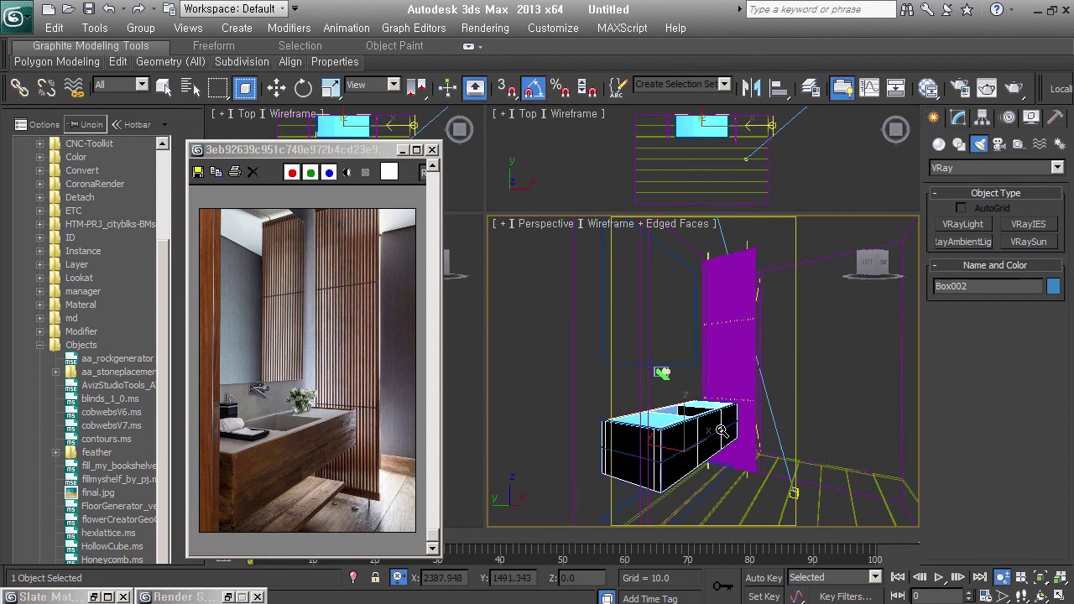
drag(745, 475, 755, 464)
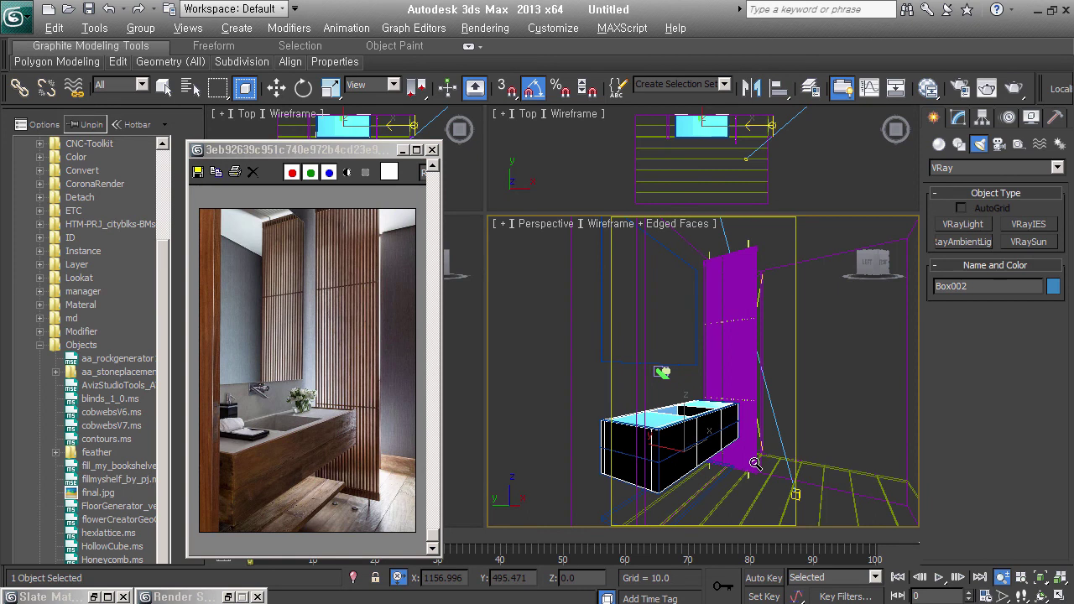
key(c)
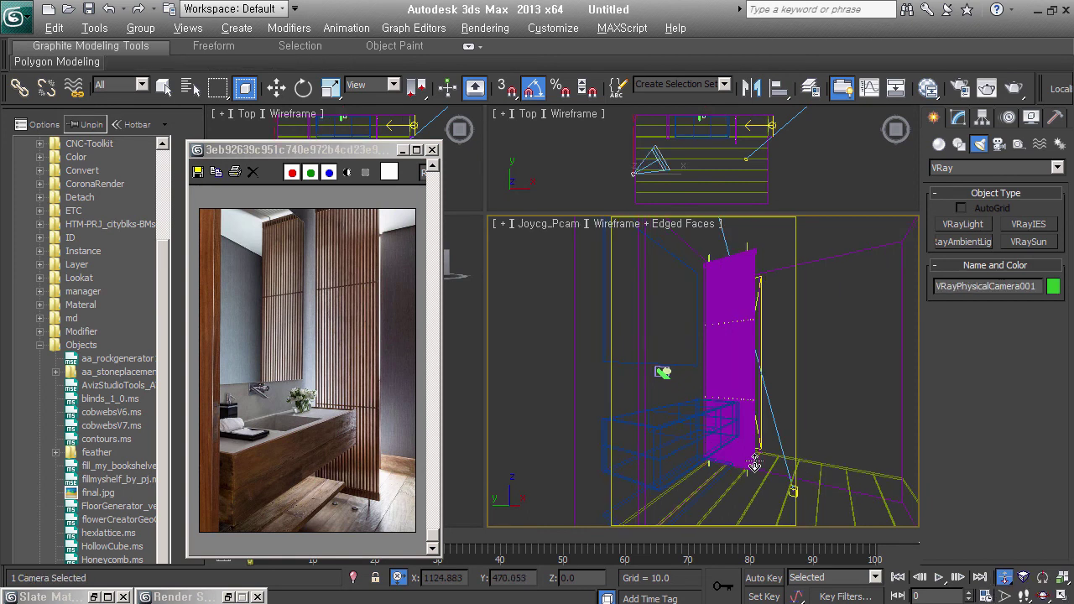
click(956, 118)
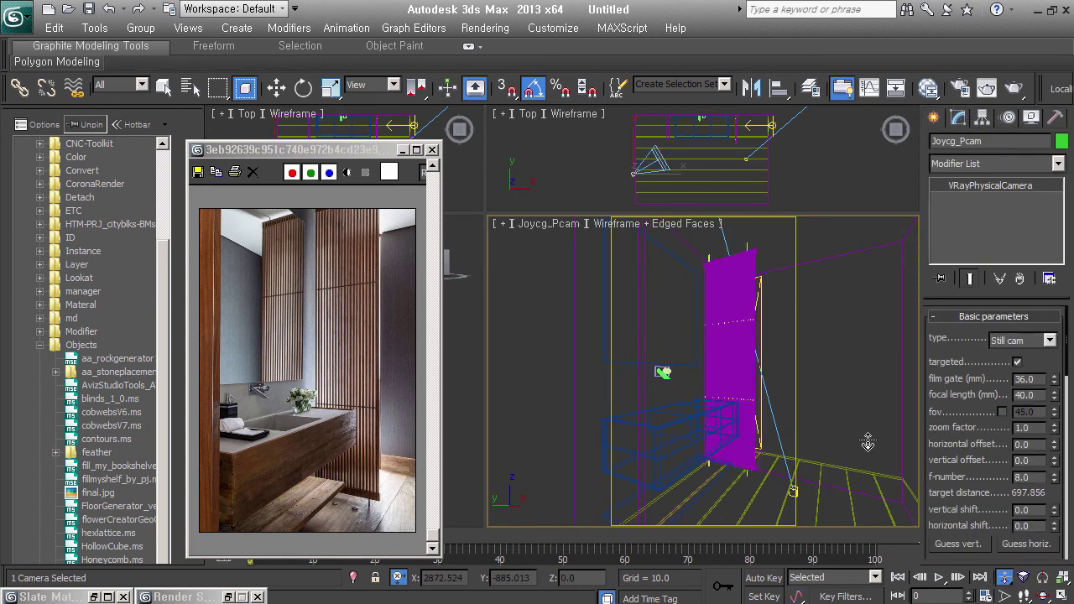
drag(968, 479, 973, 420)
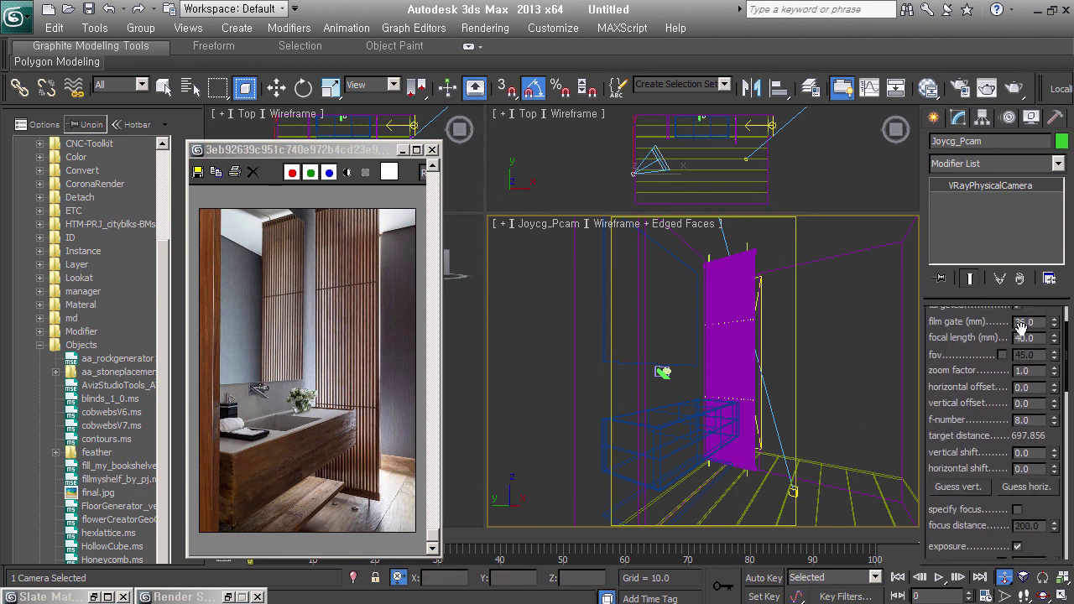
double_click(1040, 338)
text(35)
key(Return)
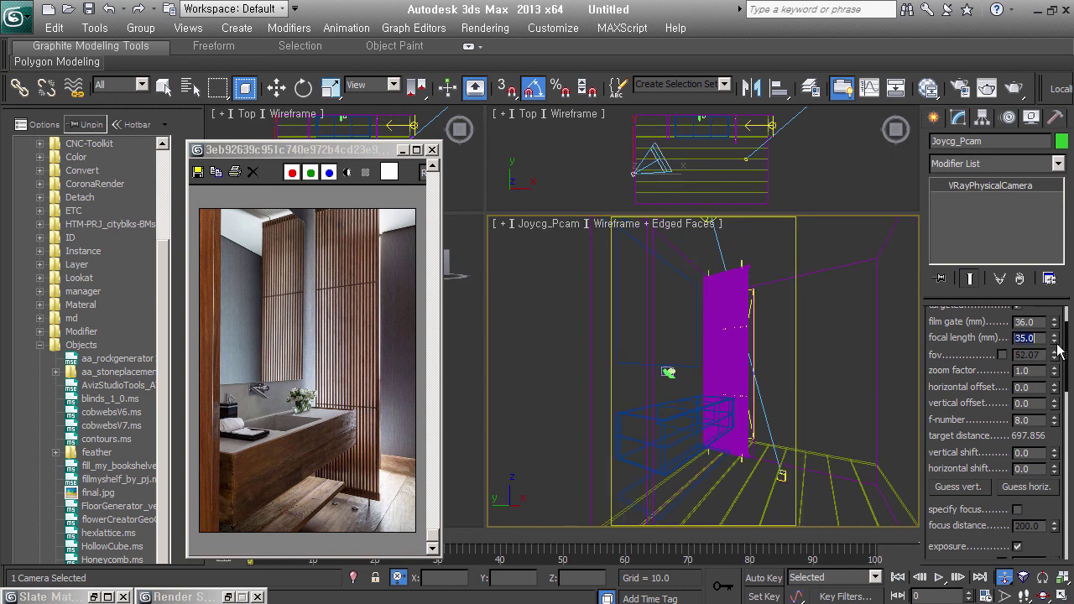
mouse_move(968, 415)
mouse_down()
mouse_move(965, 434)
mouse_move(983, 342)
mouse_up()
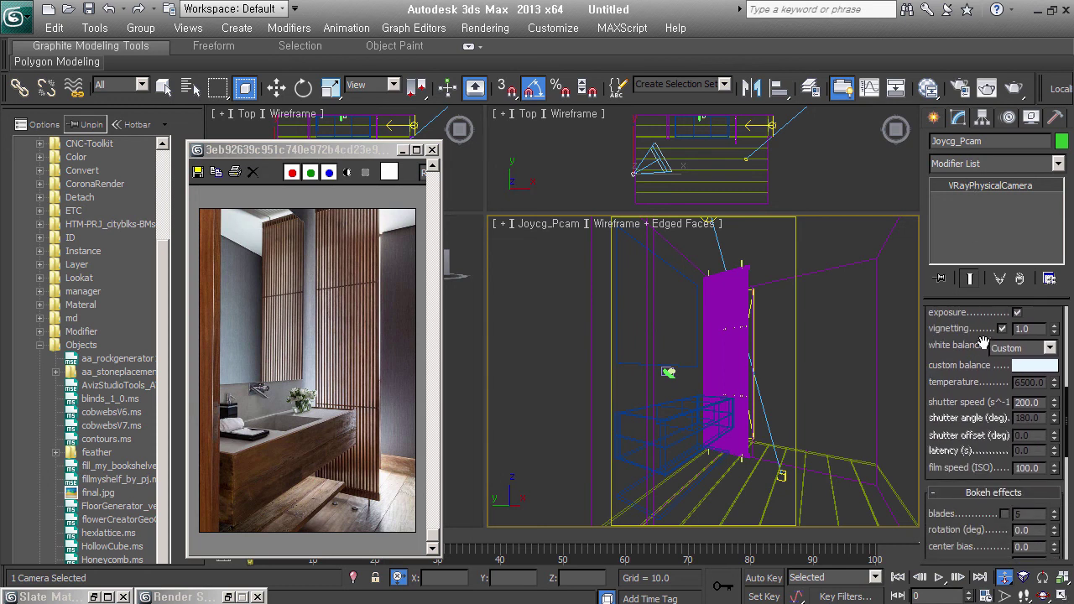
click(1002, 328)
click(1048, 348)
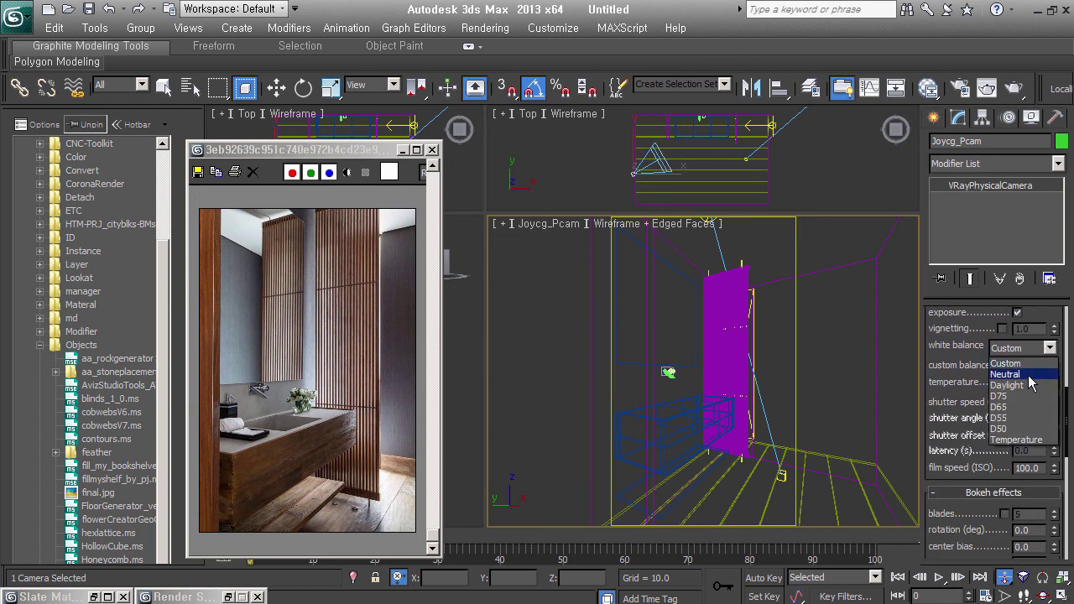
click(1029, 375)
double_click(1026, 404)
text(60)
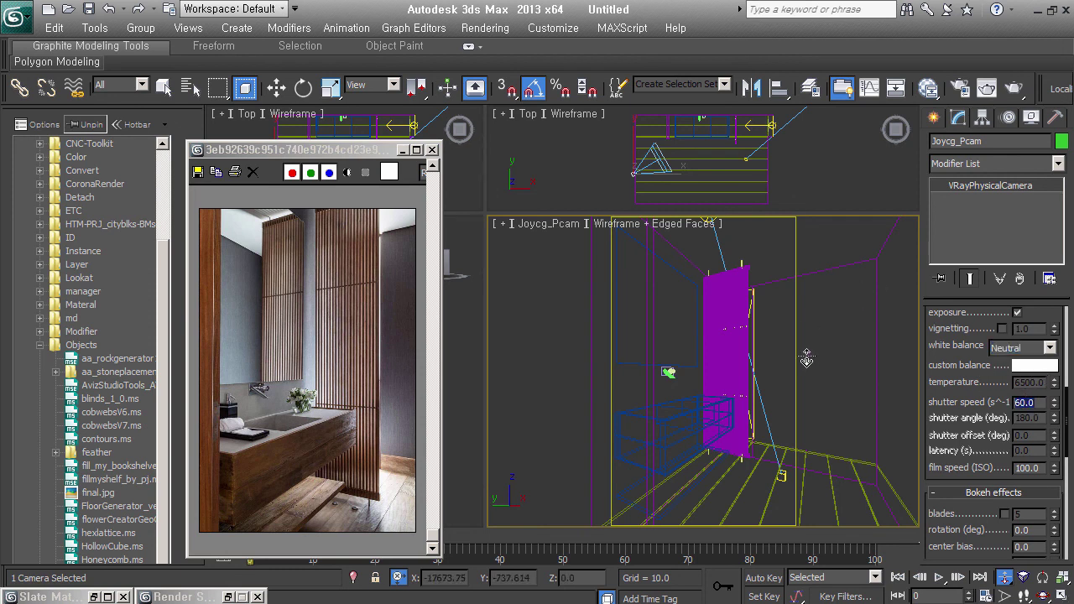
text(w)
click(832, 368)
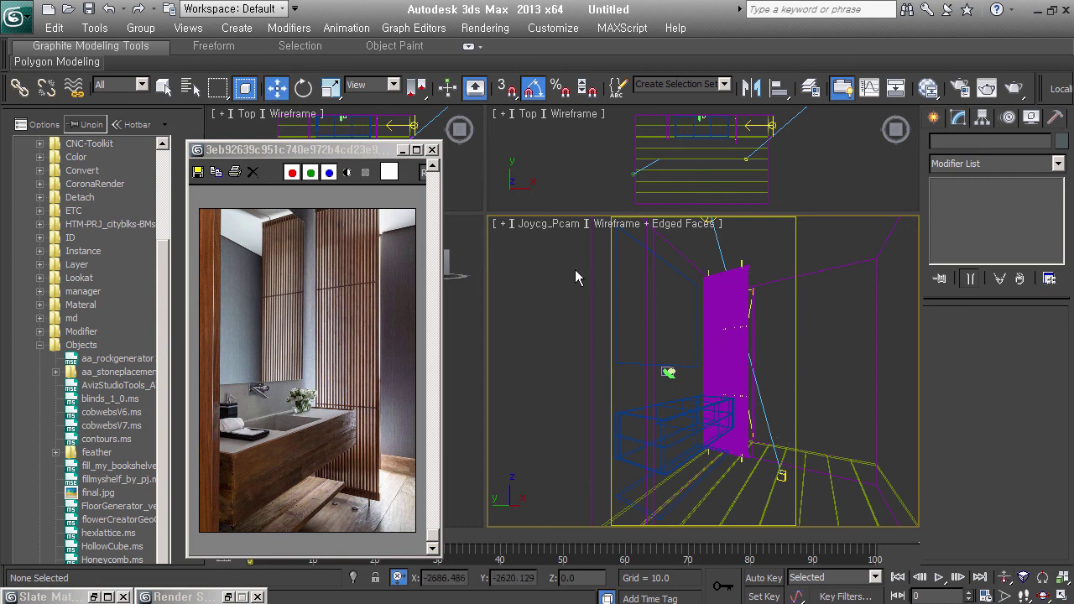
- Select the Joycg_Pcam camera, raise its zoom factor to 1.25, and resize the viewport split
click(564, 223)
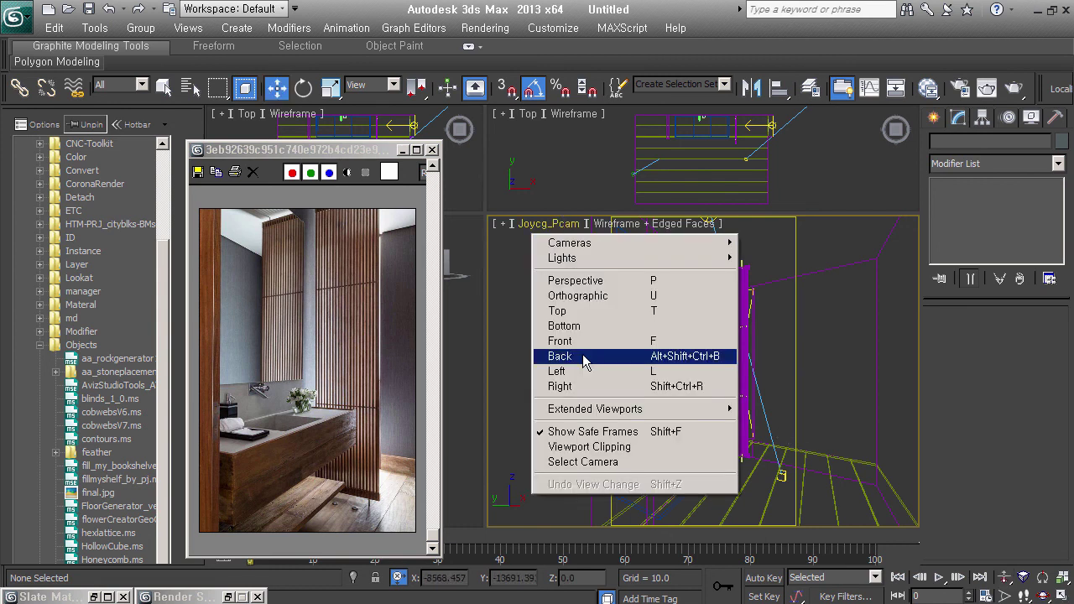
click(593, 462)
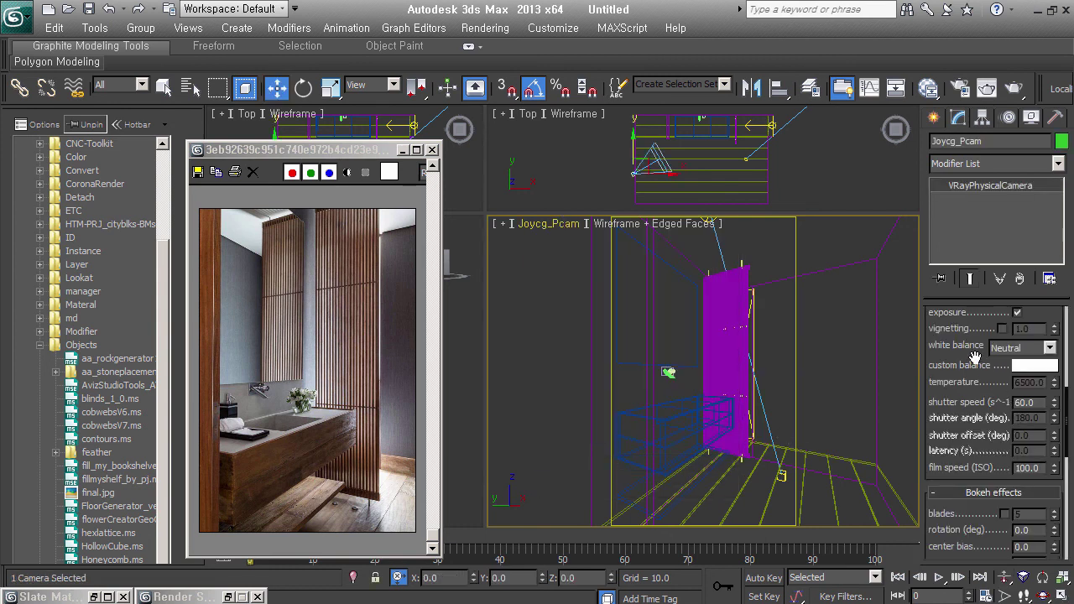
scroll(1064, 378, up, 5)
scroll(1028, 344, up, 2)
drag(1054, 374, 1056, 360)
click(829, 357)
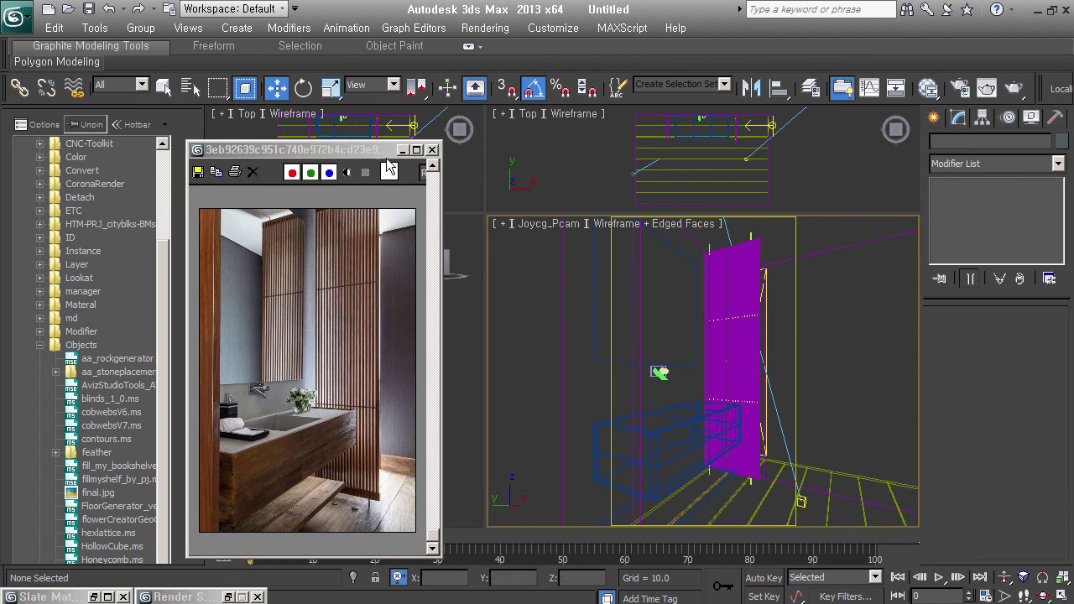
scroll(622, 178, up, 2)
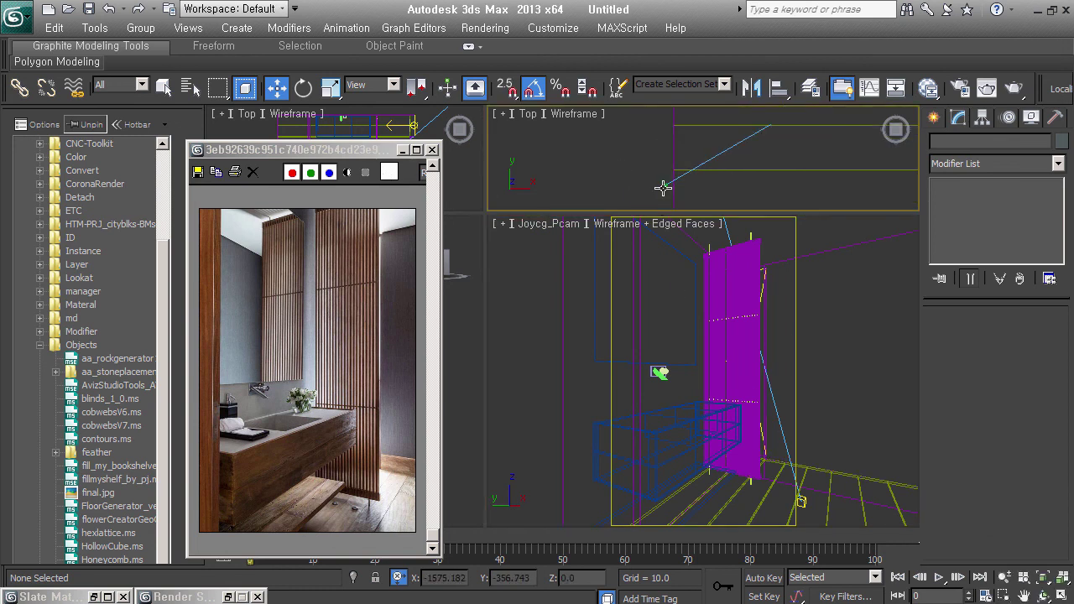
click(662, 186)
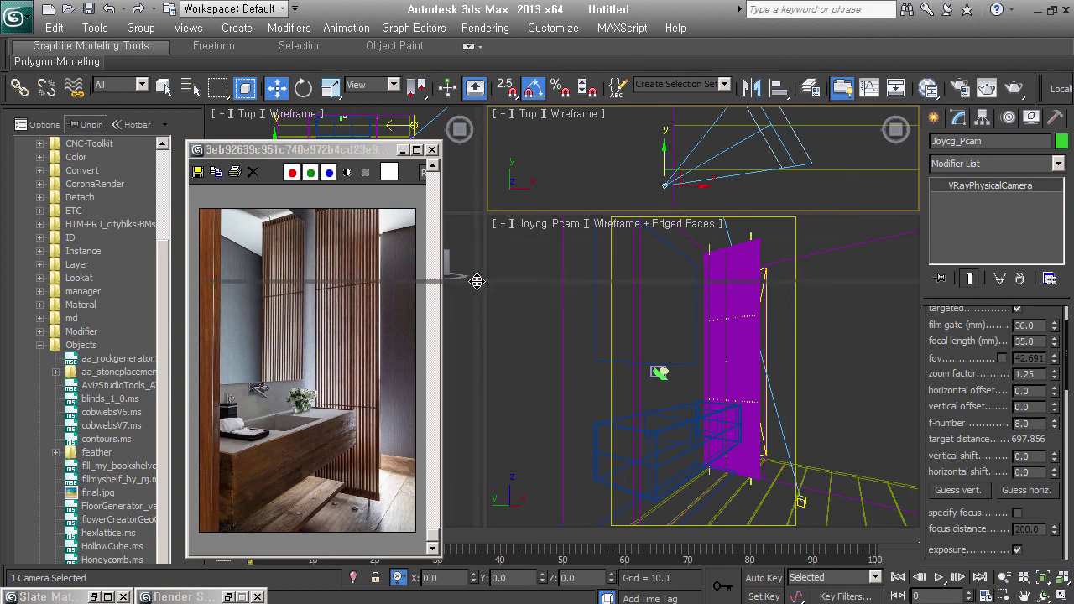
drag(481, 213, 546, 264)
- Extrude the left wall polygon of Box001 outward
click(652, 193)
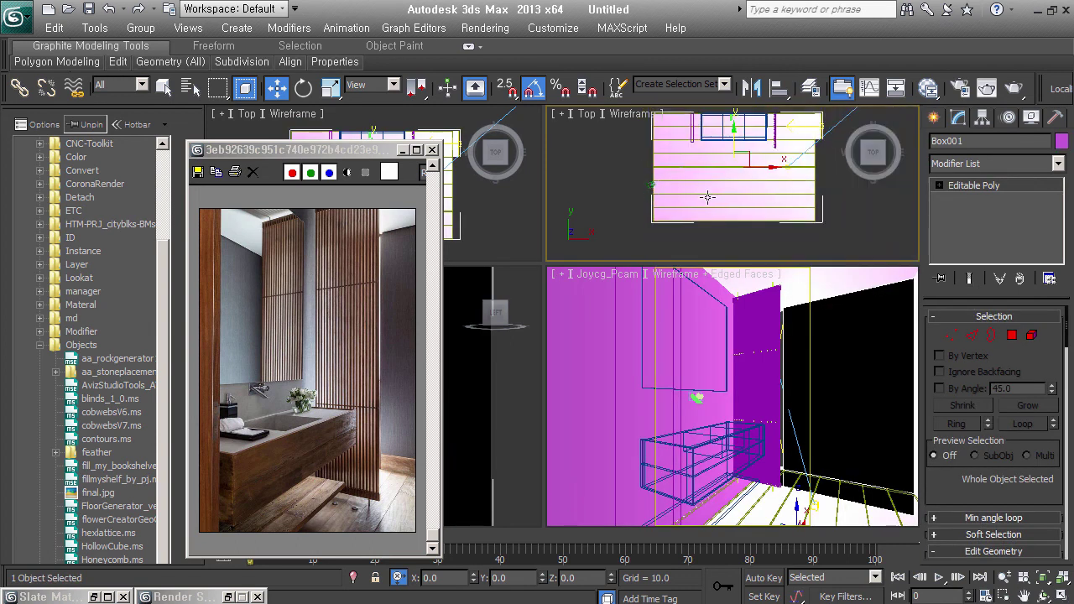
alt+middle_drag(653, 194, 651, 117)
click(589, 189)
click(640, 174)
click(1011, 335)
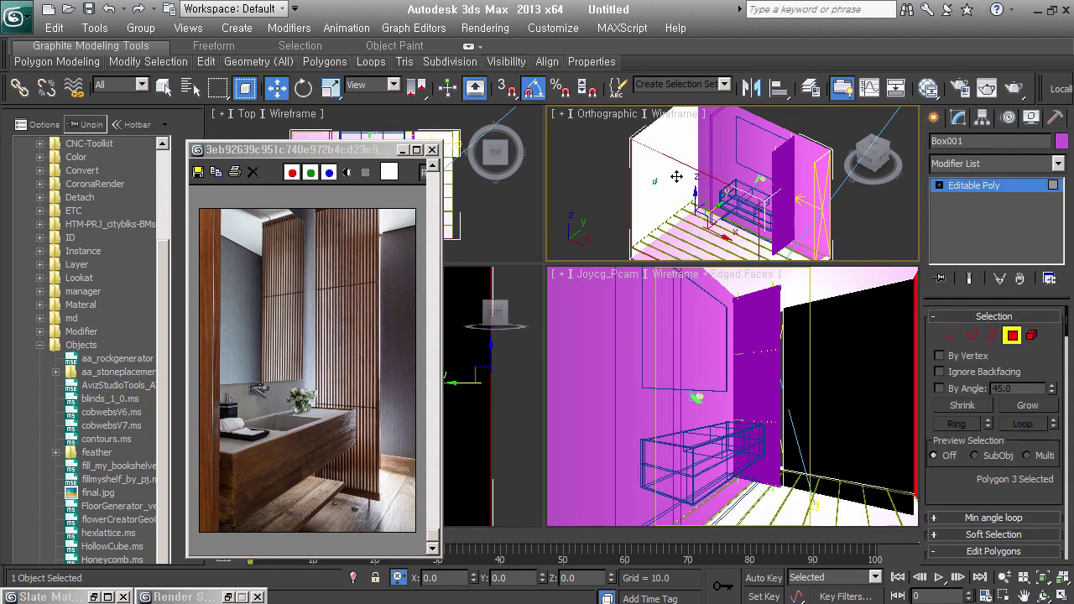
click(667, 142)
right_click(660, 234)
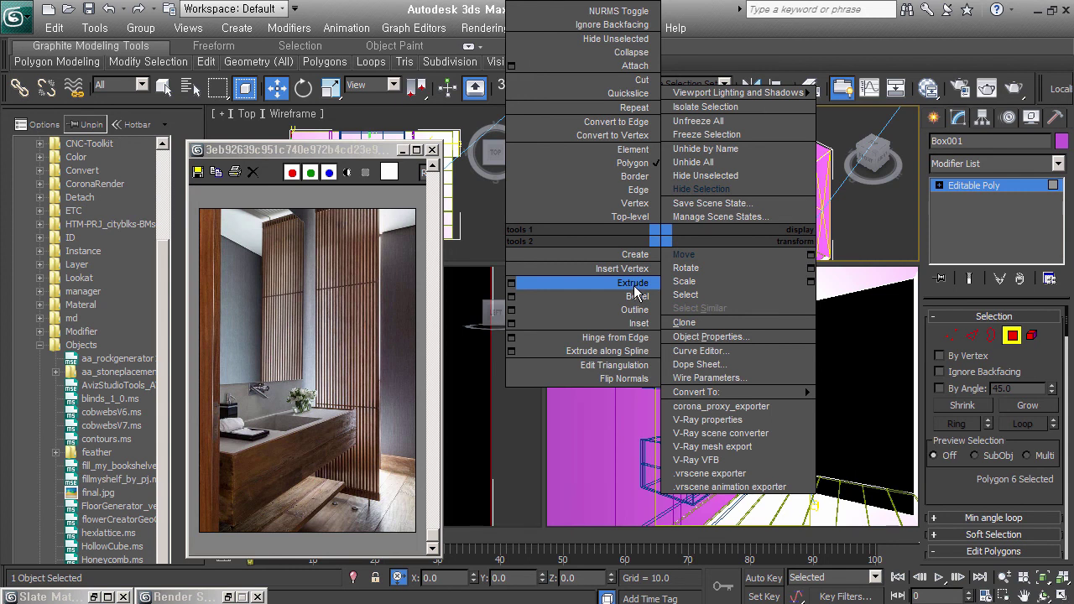
click(633, 283)
drag(611, 172, 610, 203)
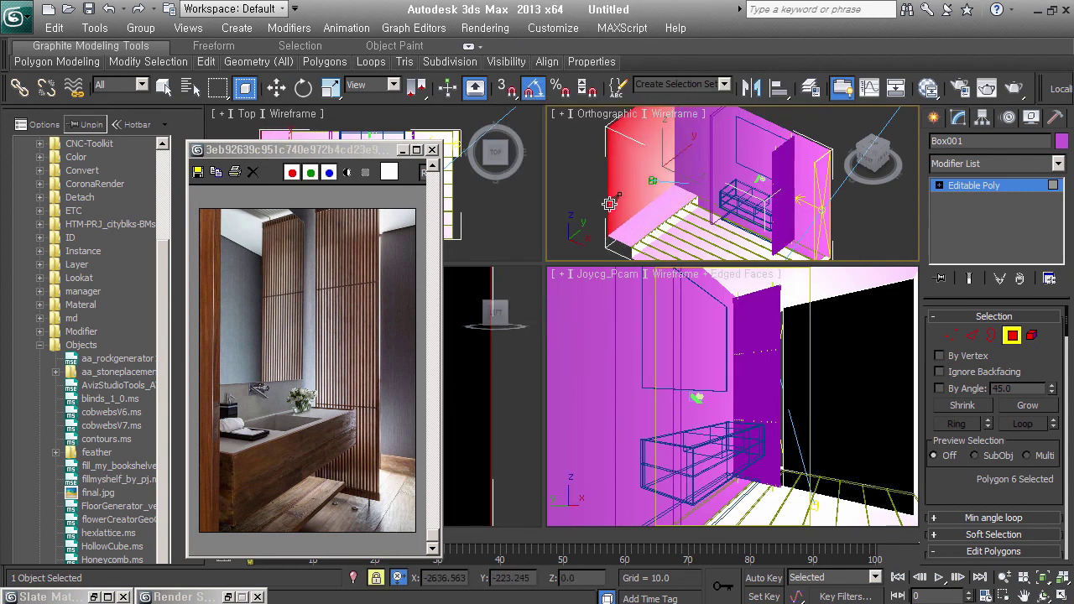
click(1012, 335)
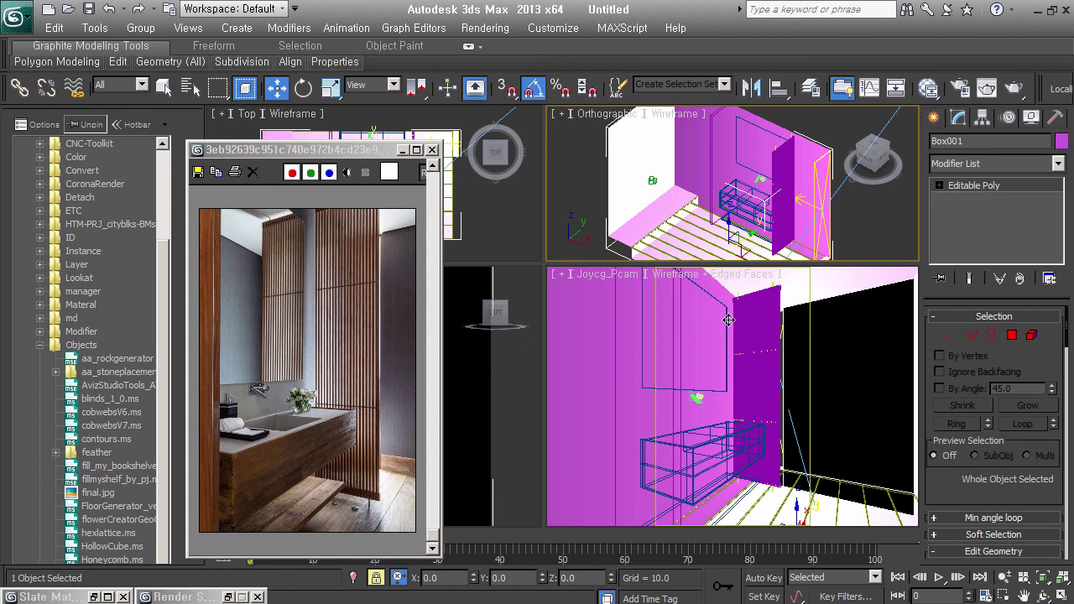
- Add a VRayToon atmosphere effect with 0.4 line opacity in Environment and Effects
click(959, 90)
drag(669, 123, 316, 81)
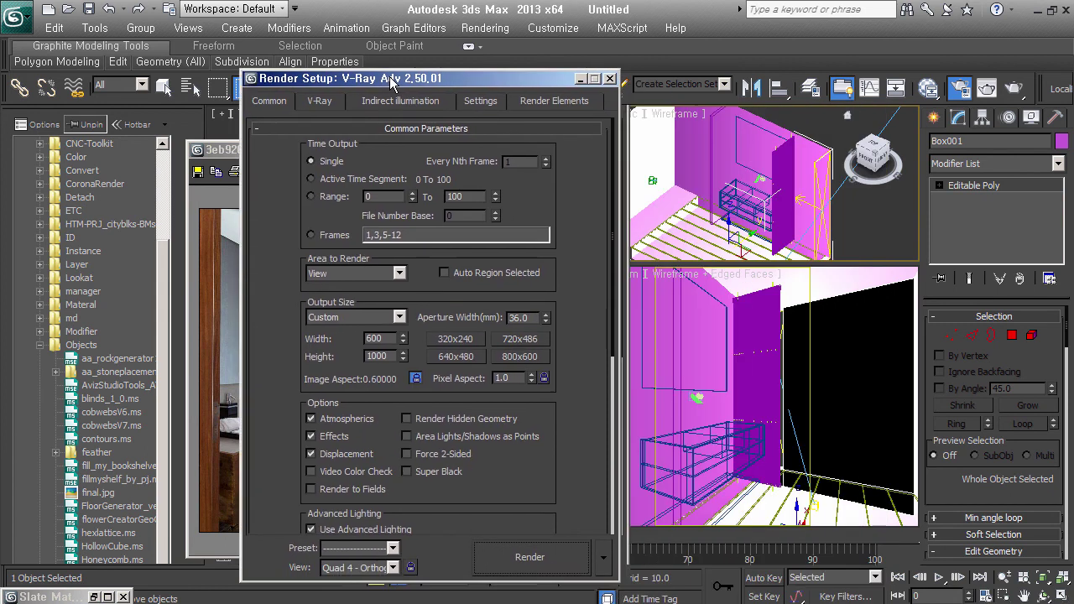
click(475, 32)
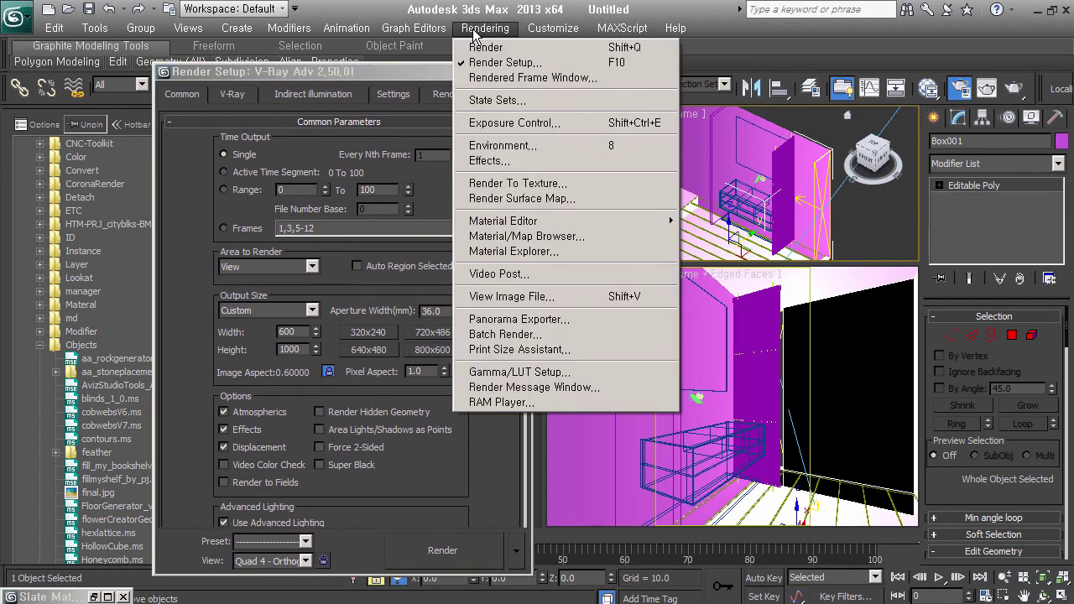
click(514, 146)
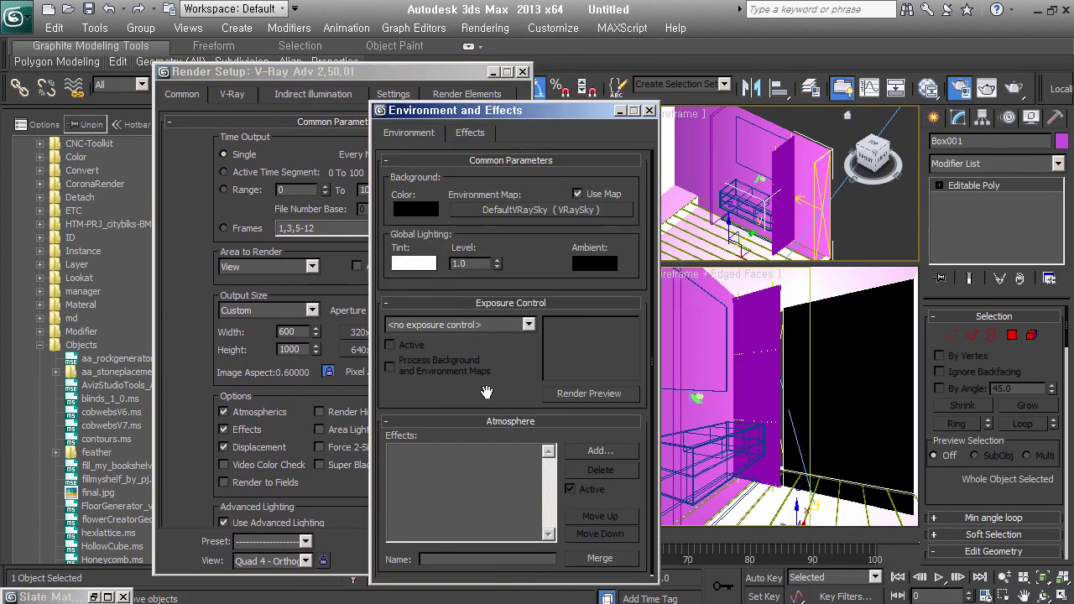
click(520, 304)
click(600, 349)
click(423, 223)
double_click(423, 224)
scroll(519, 499, down, 3)
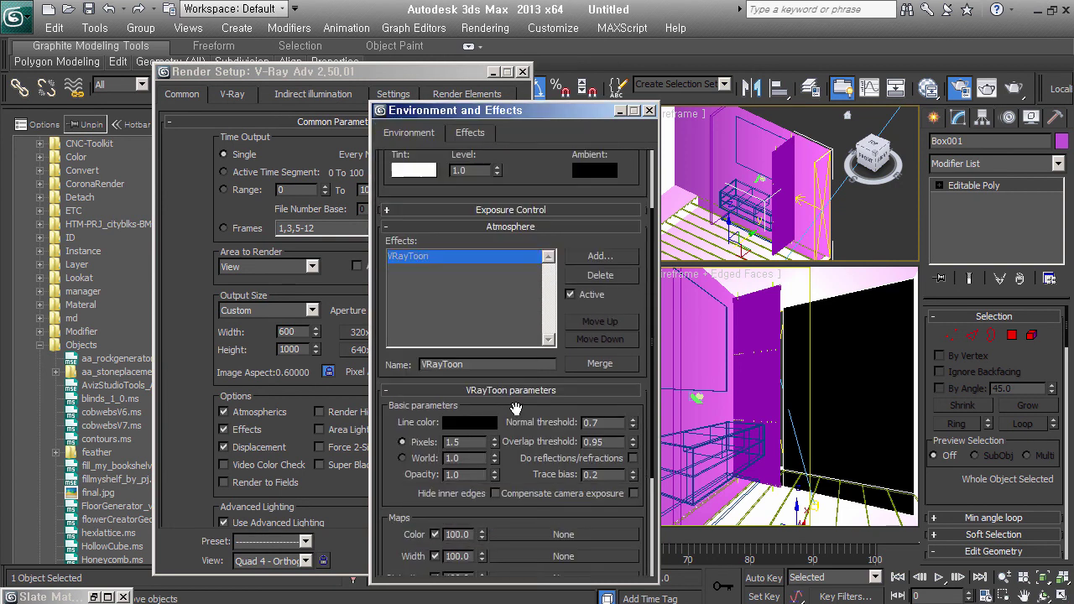
scroll(495, 457, down, 1)
text(0.4)
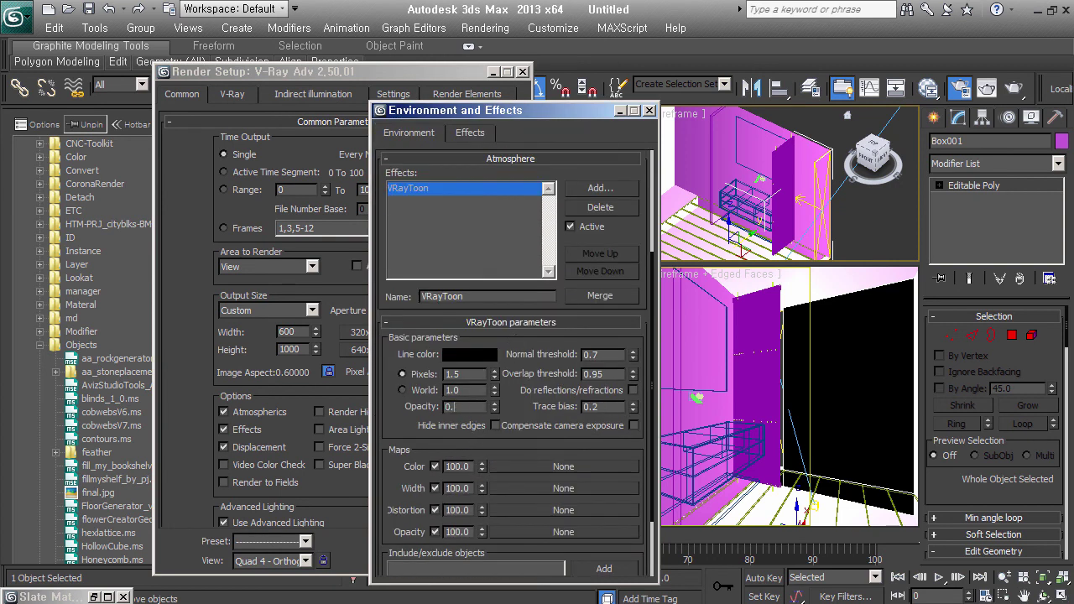
click(649, 110)
click(235, 96)
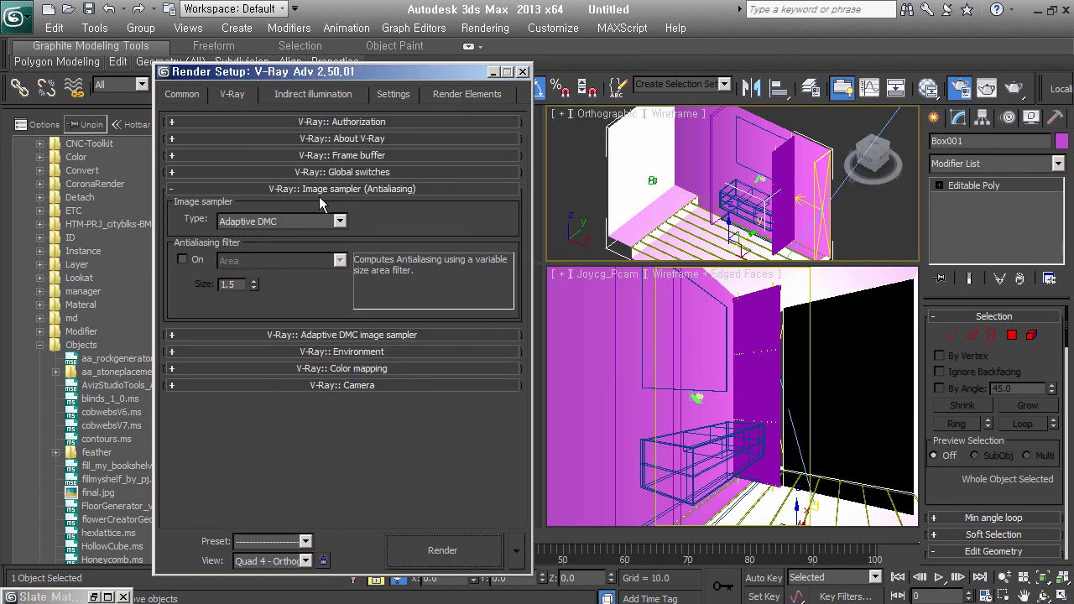
- Turn on Override mtl in Global switches using the VP material, then open Override Exclude
click(344, 157)
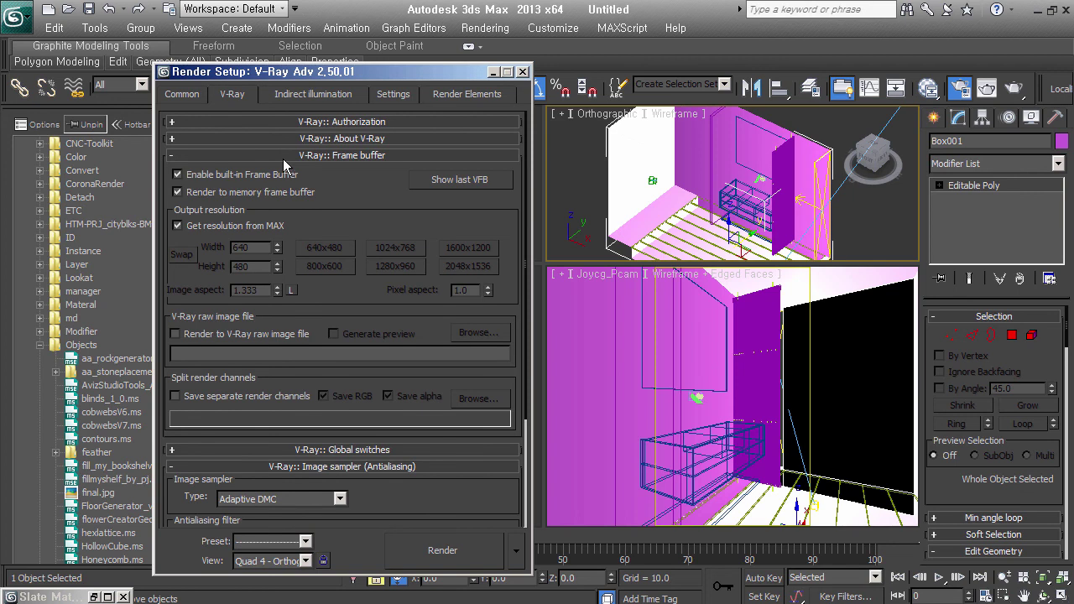
click(286, 158)
click(362, 174)
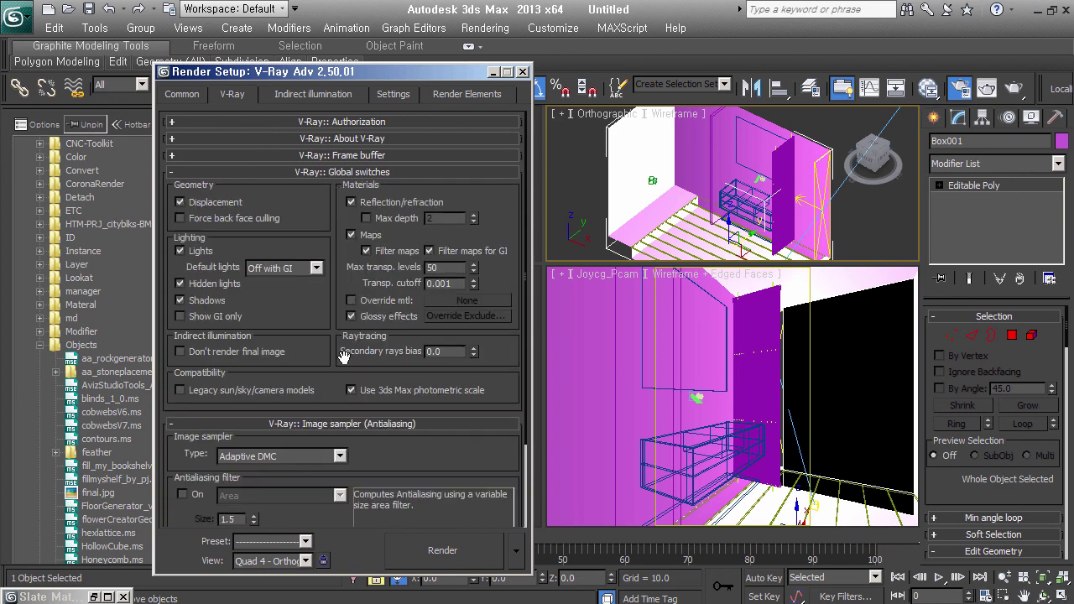
click(376, 300)
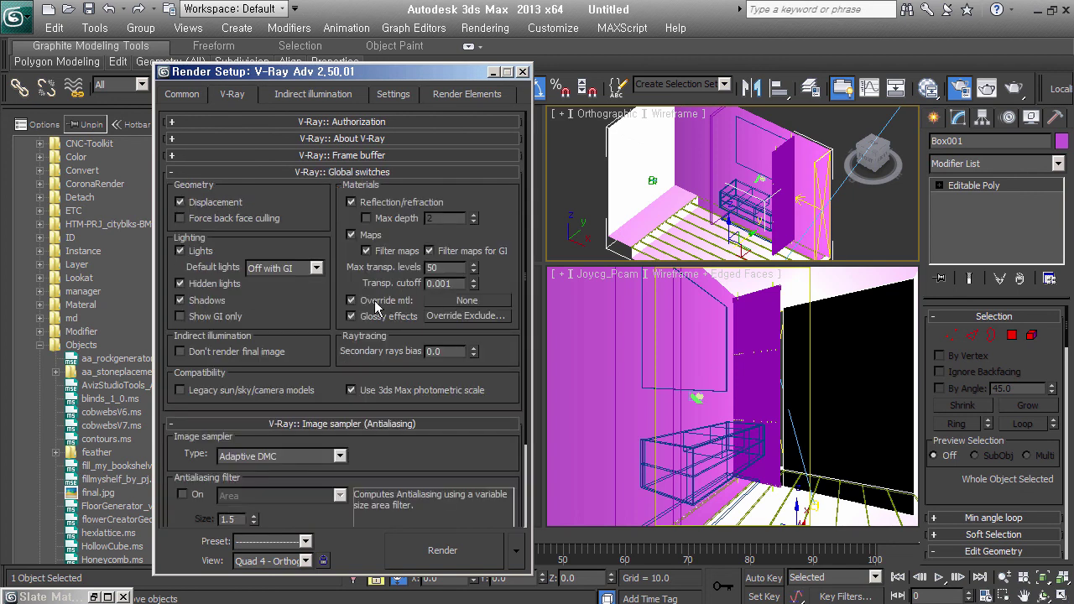
click(475, 302)
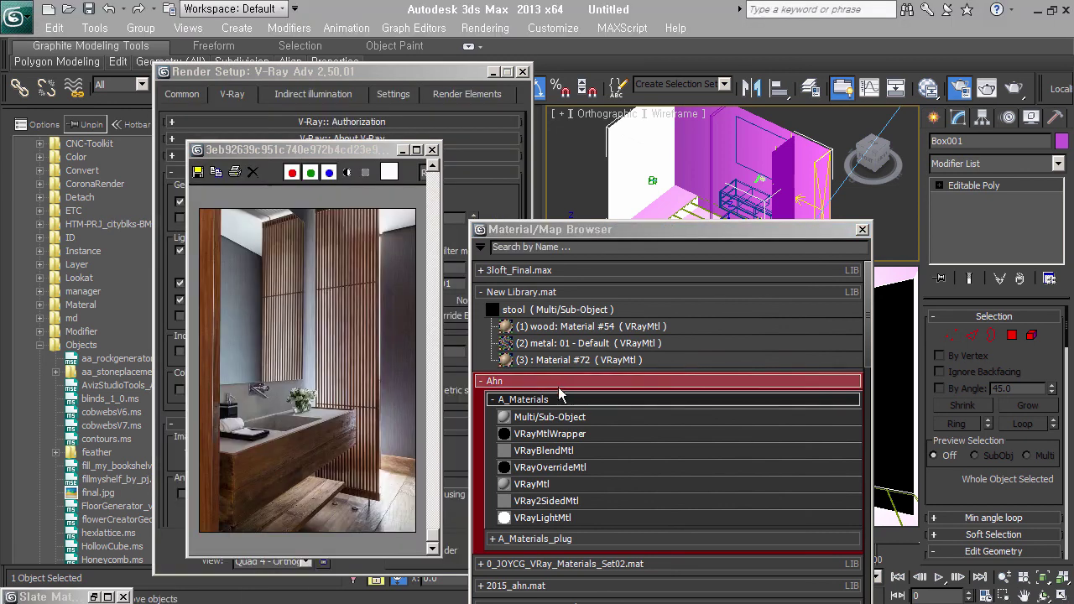
click(560, 388)
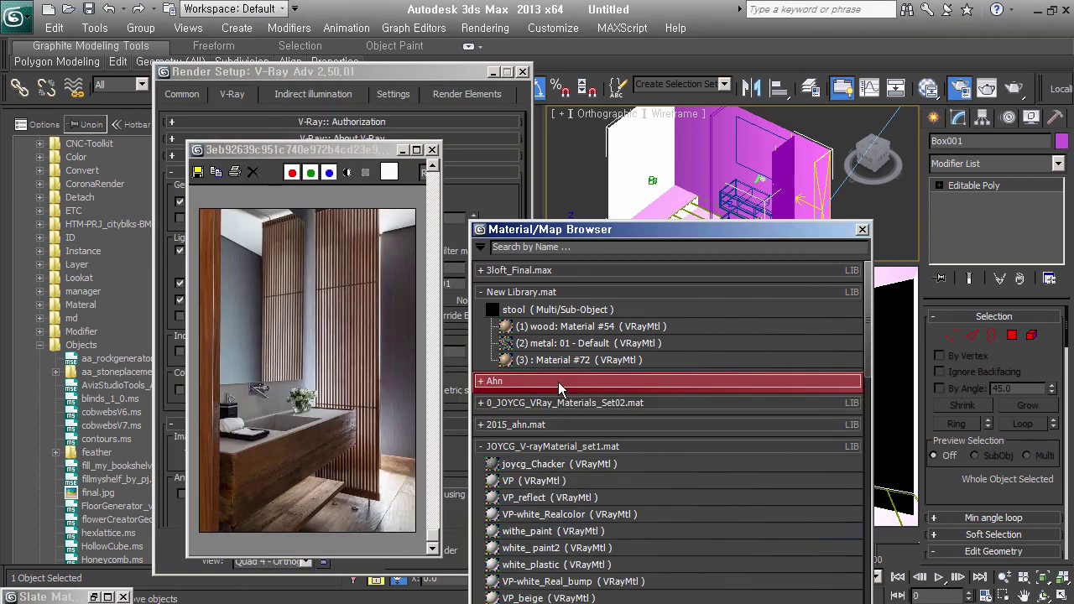
double_click(531, 484)
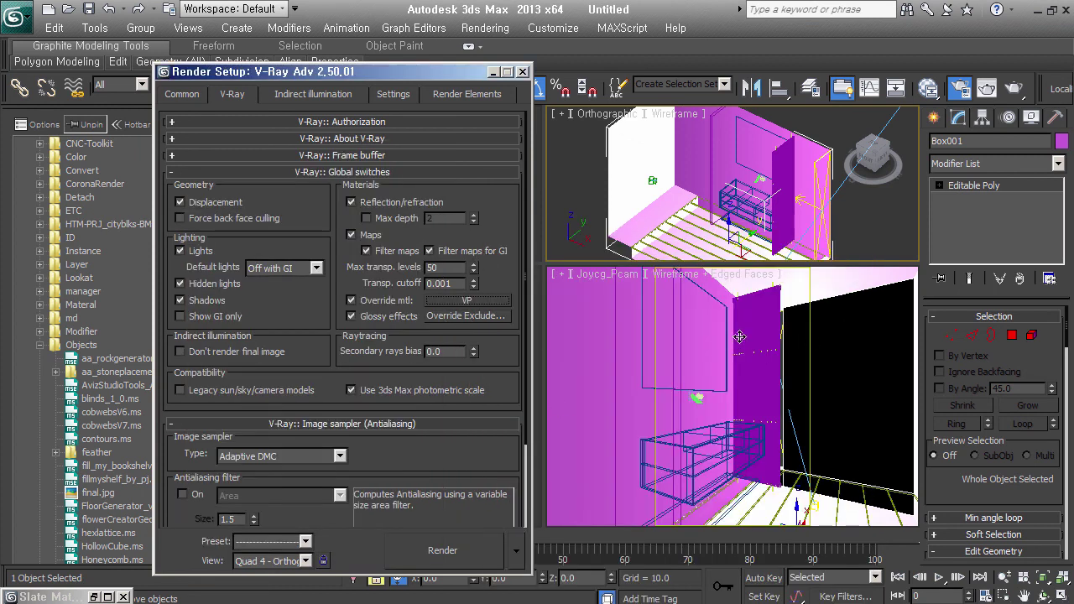
click(467, 316)
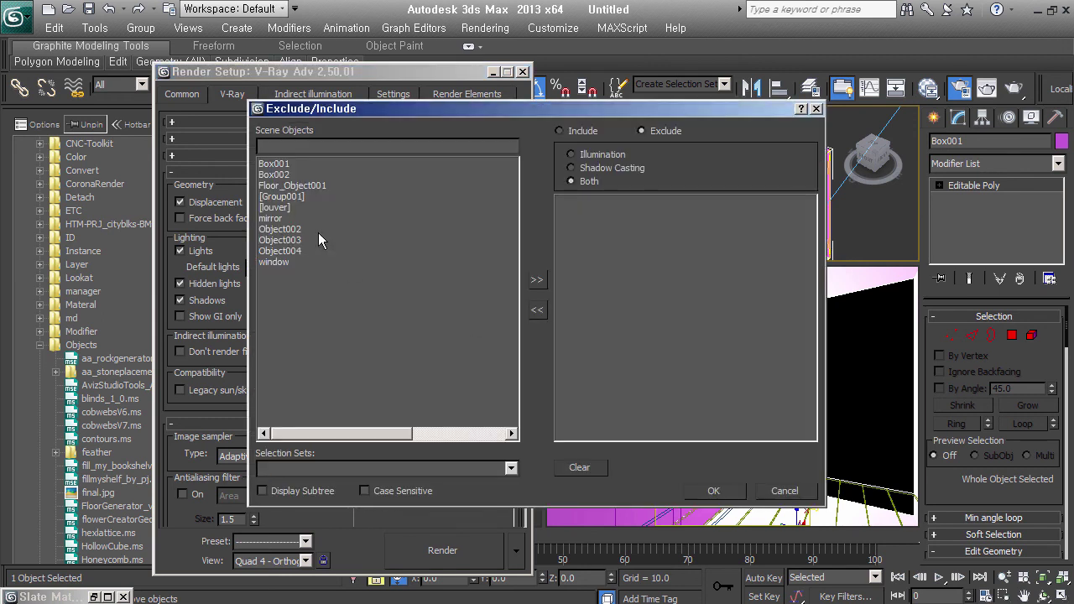
- Move the mirror object to the Exclude list and confirm with OK
double_click(298, 219)
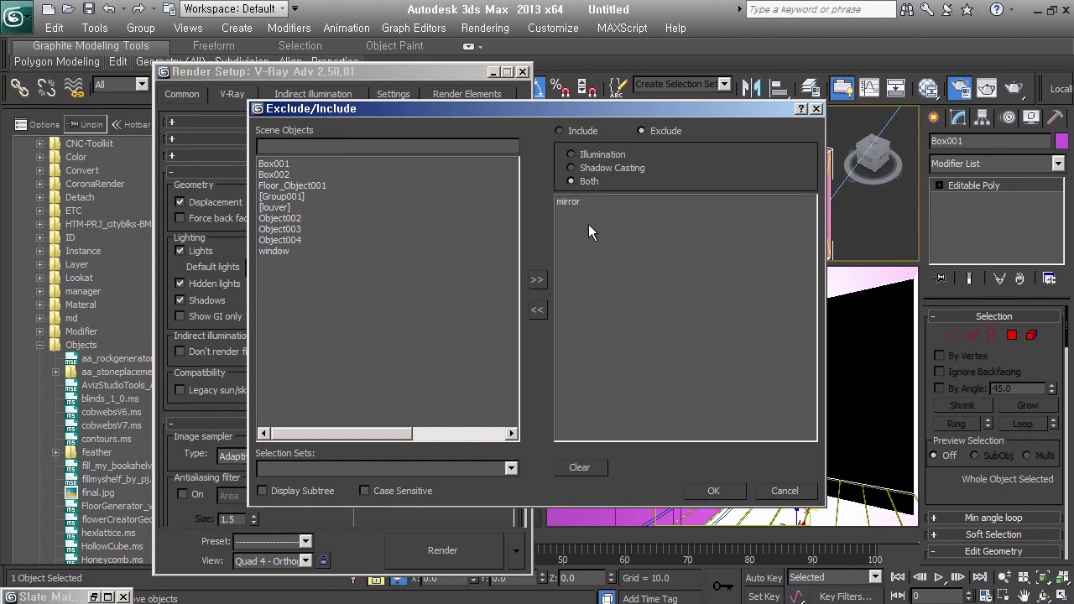
click(709, 492)
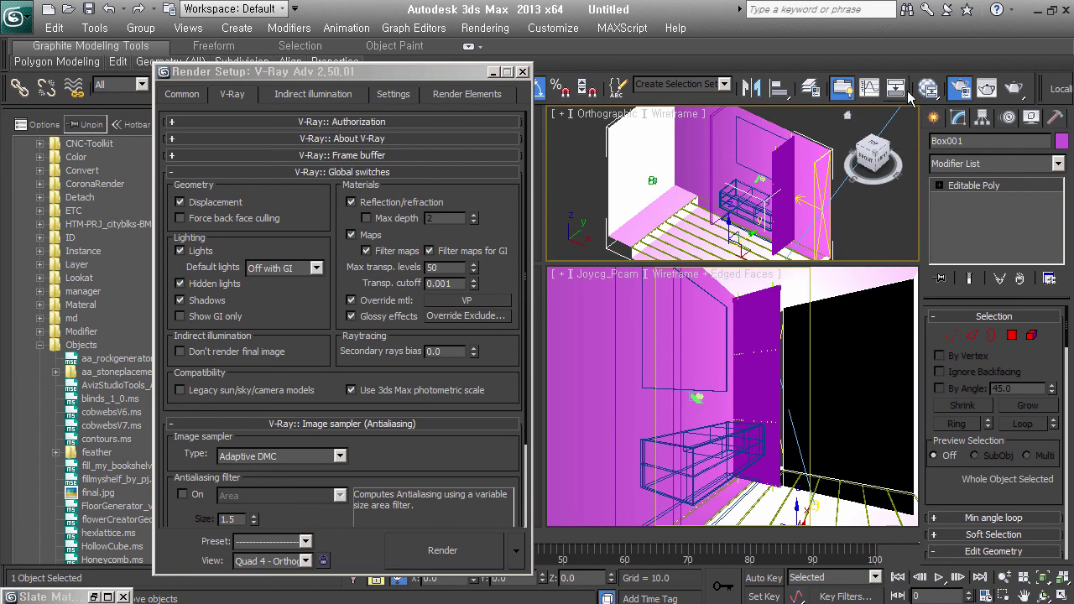
- Open the Slate Material Editor and set the orthographic view to wireframe display
key(m)
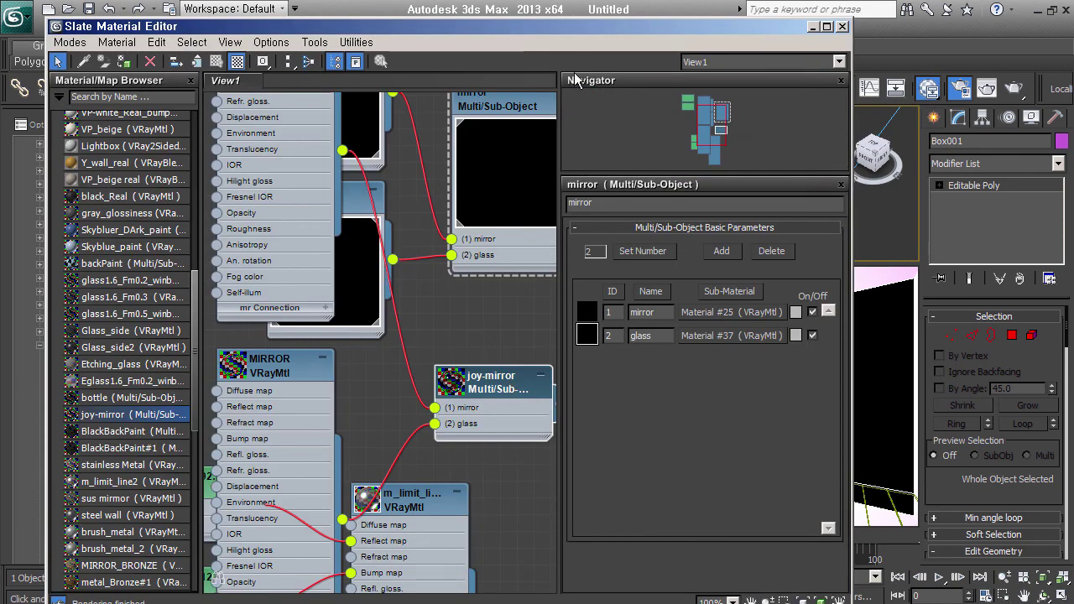
drag(579, 27, 285, 37)
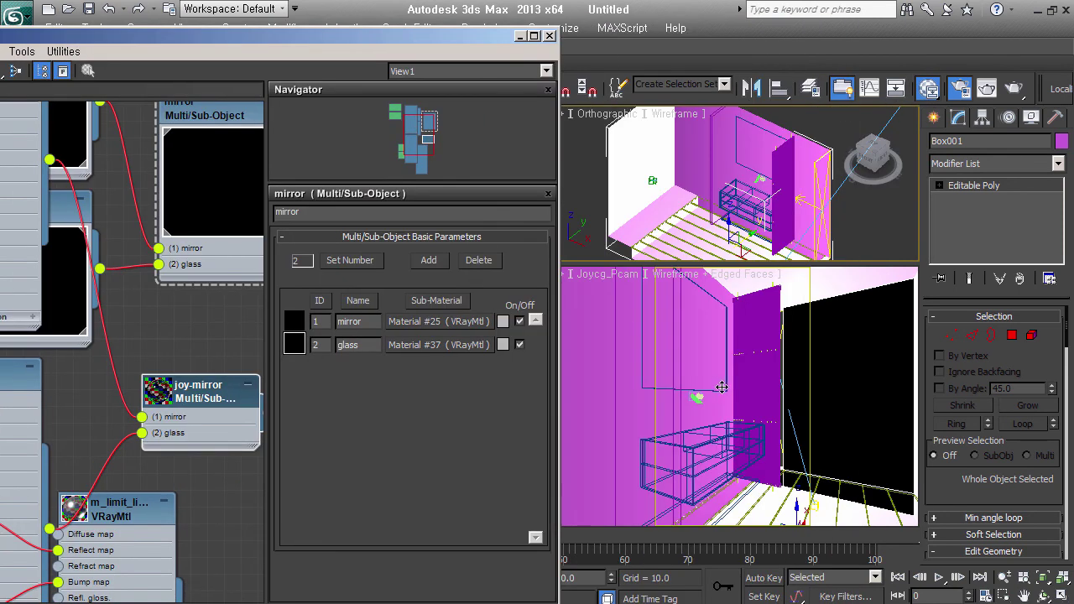
click(721, 387)
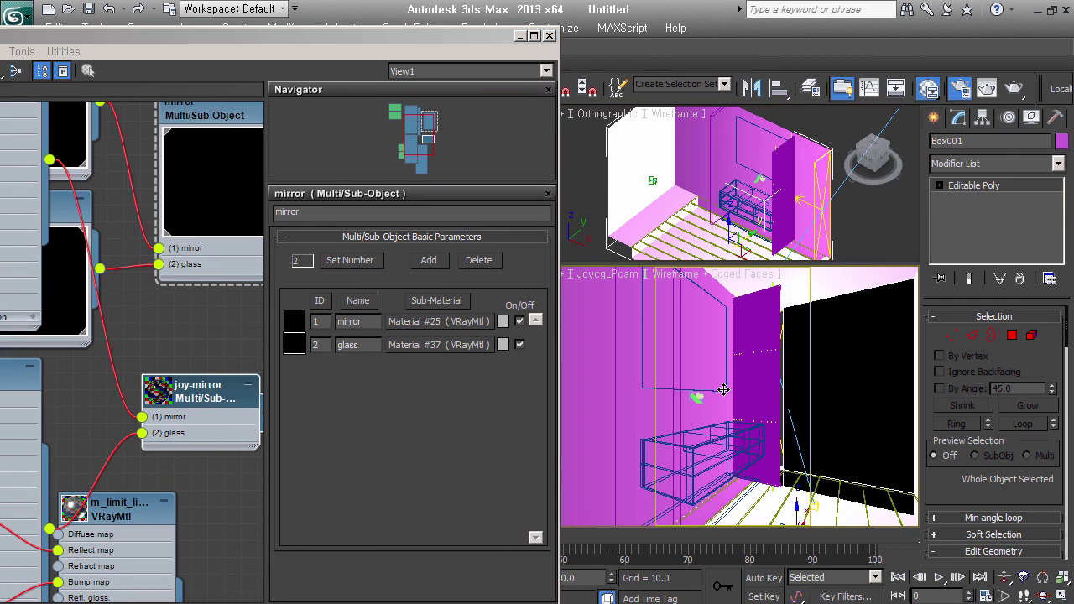
right_click(858, 229)
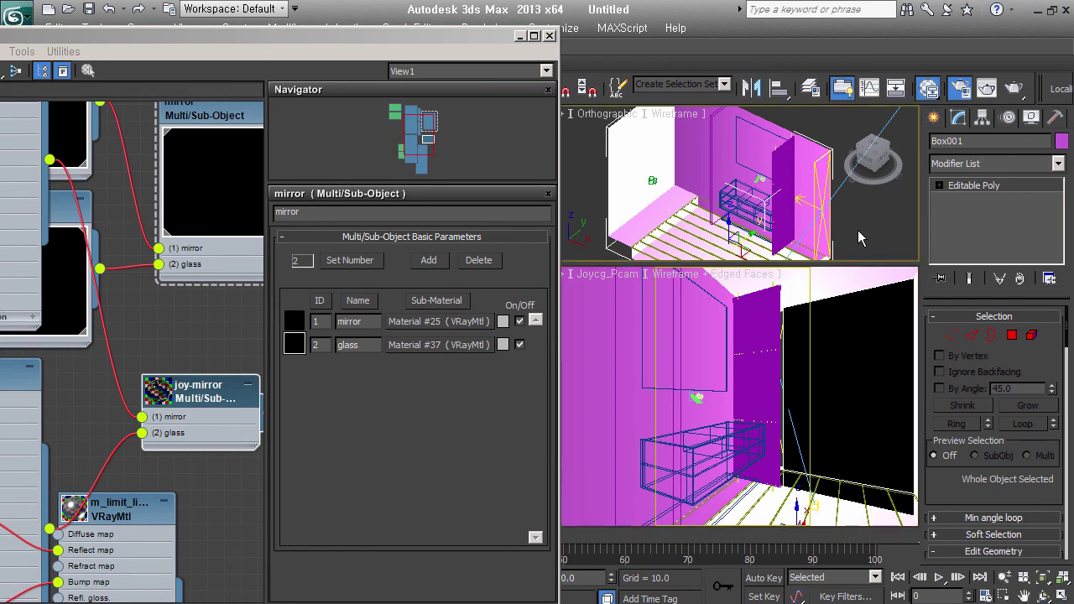
key(ctrl+d)
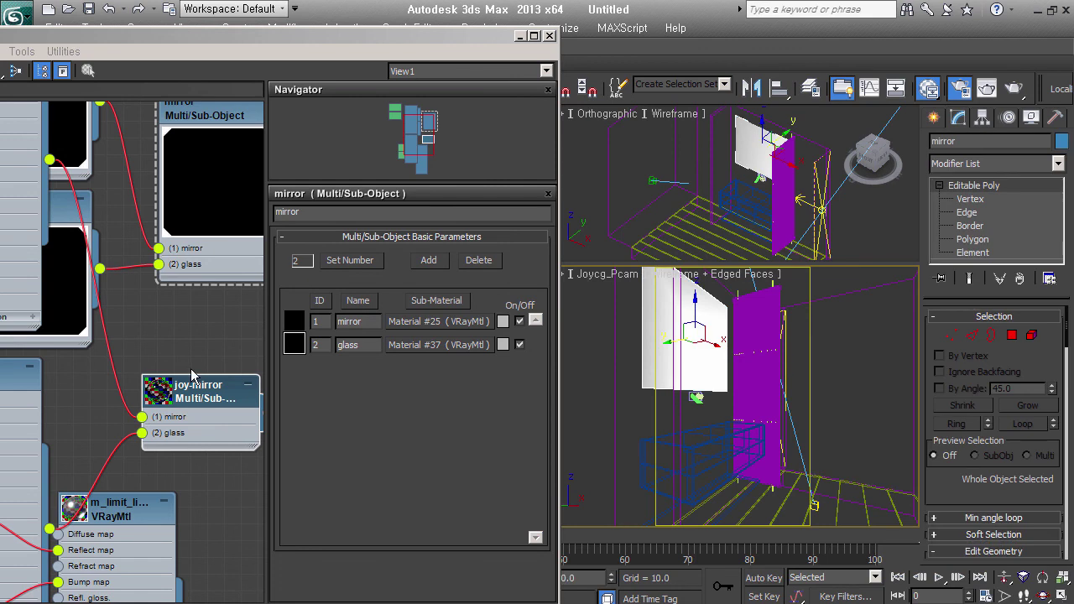
- Select the white mirror plane, close the material editor, and hide the plane
click(187, 296)
drag(205, 41, 437, 52)
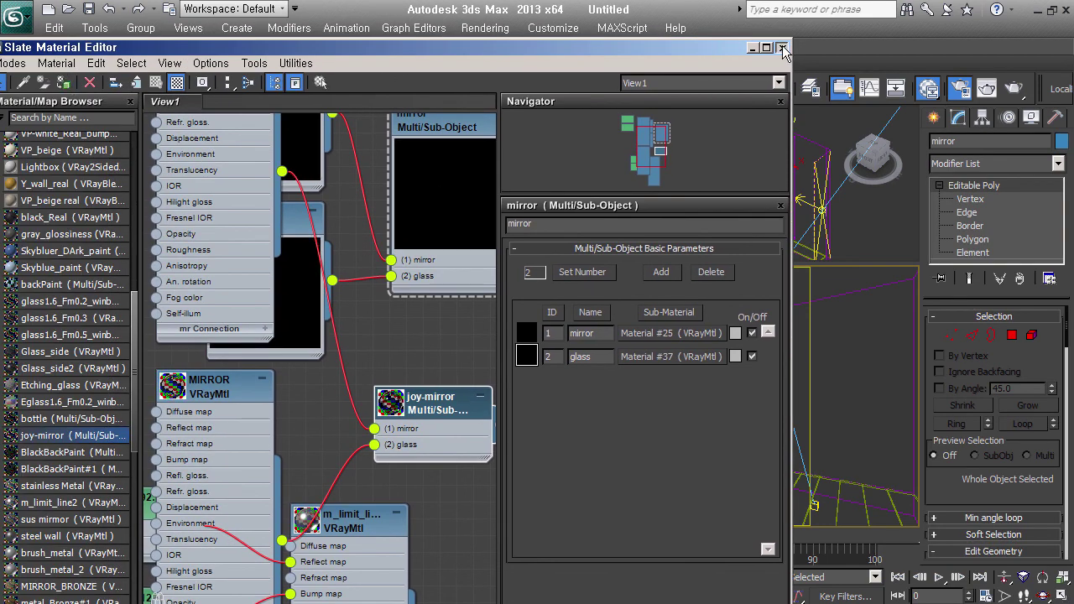
click(781, 46)
key(Delete)
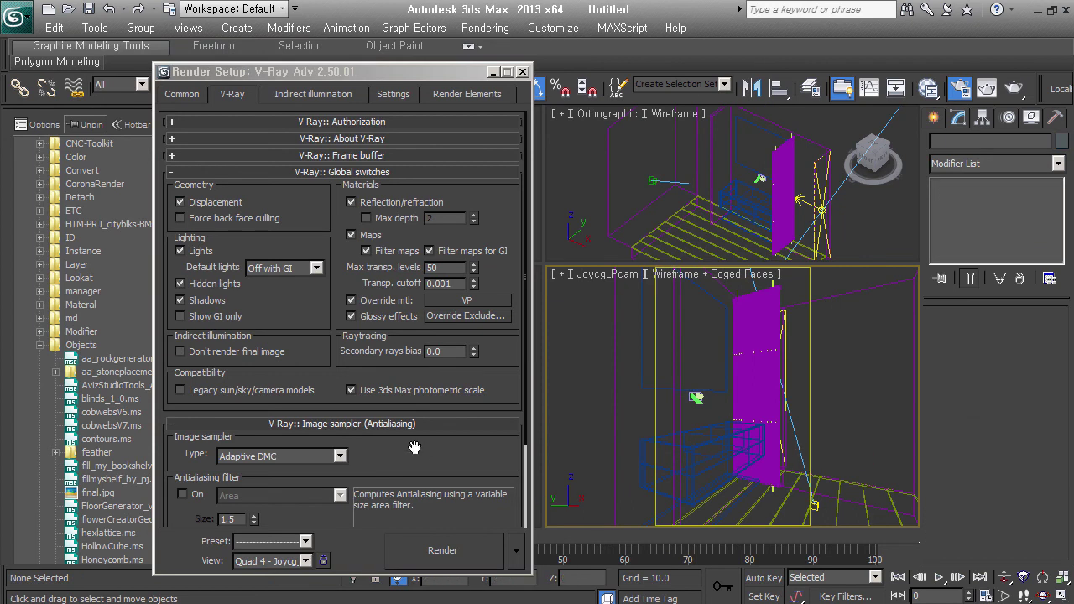
- Review V-Ray colour mapping, then the GI irradiance map and light cache settings
scroll(396, 460, down, 3)
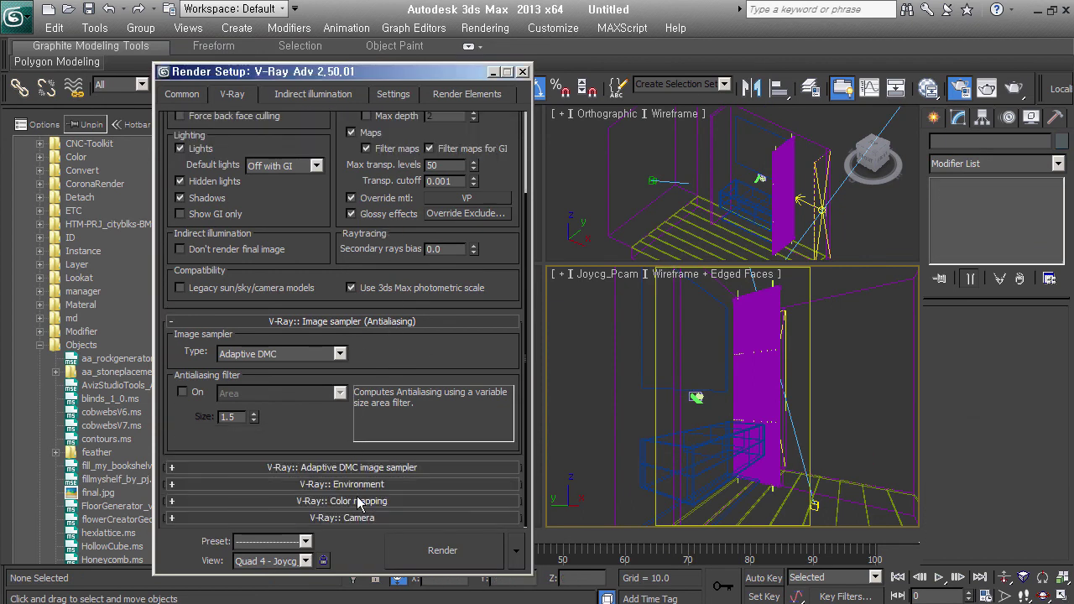
click(359, 501)
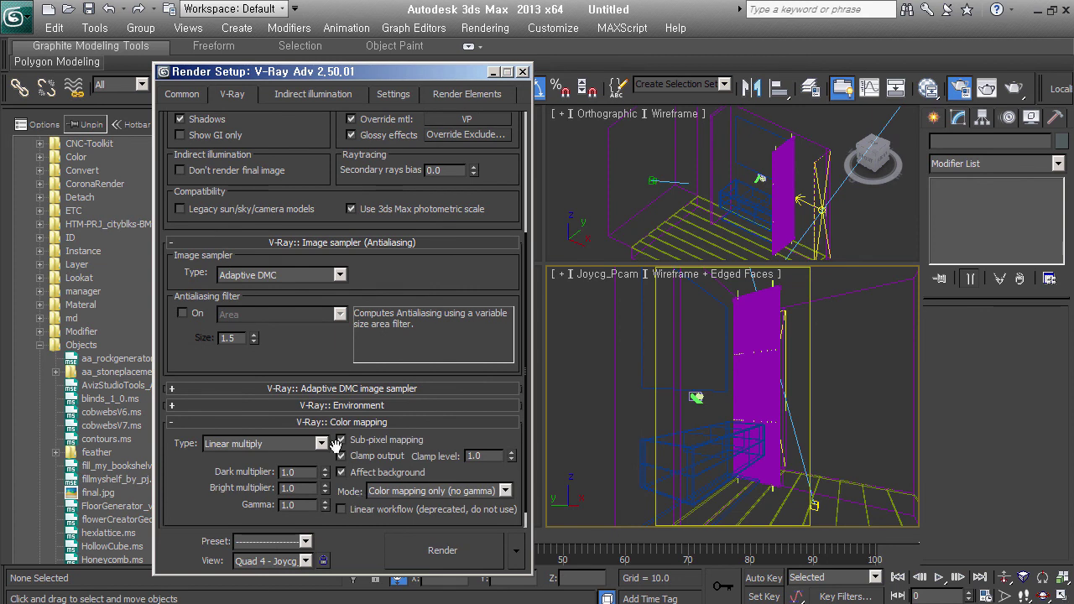
click(312, 94)
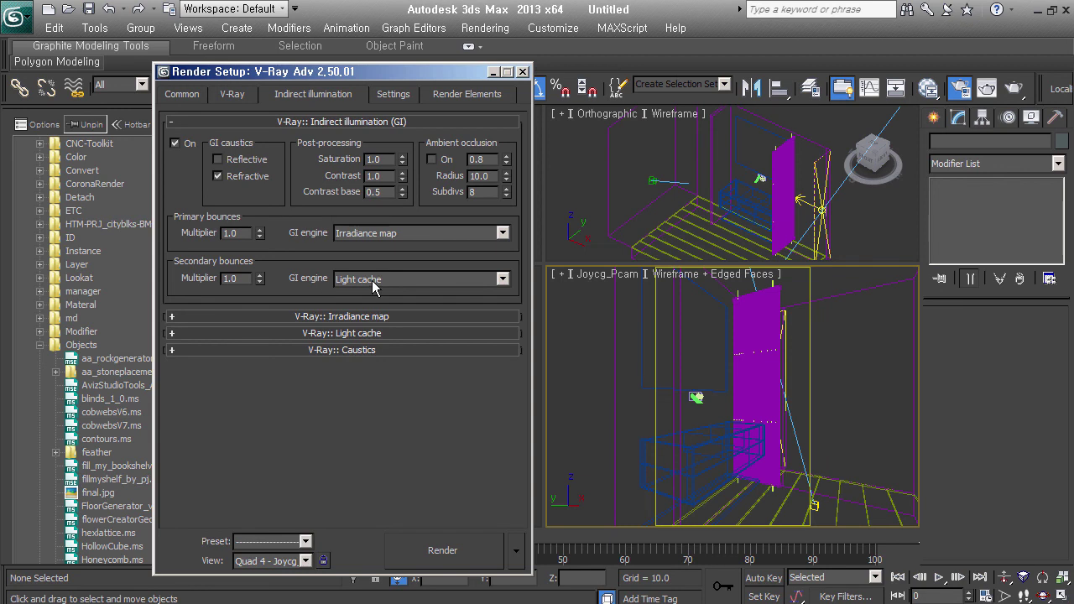
click(364, 316)
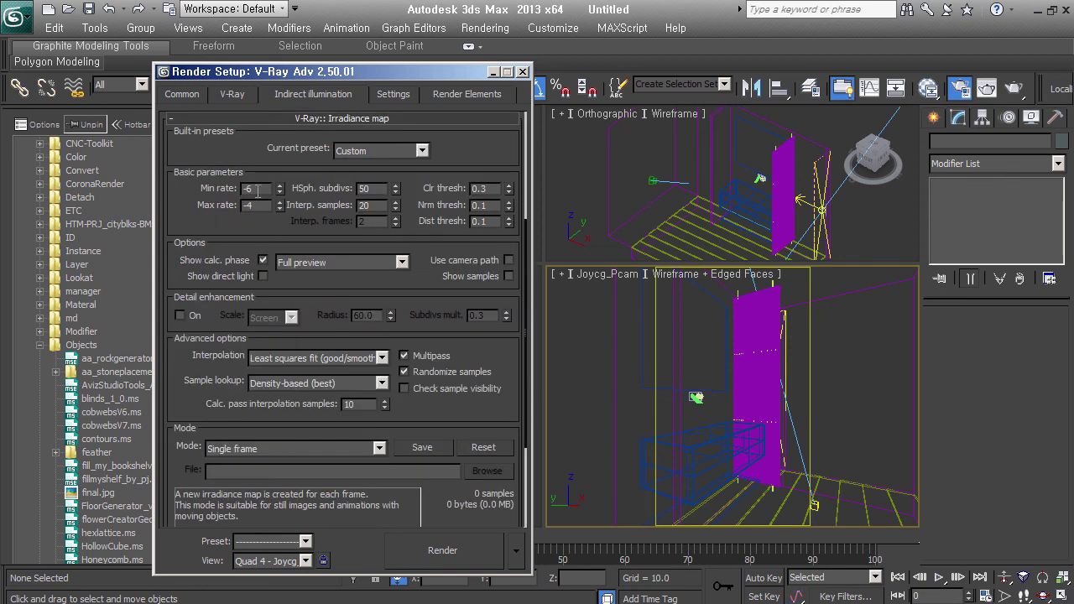
drag(439, 410, 436, 238)
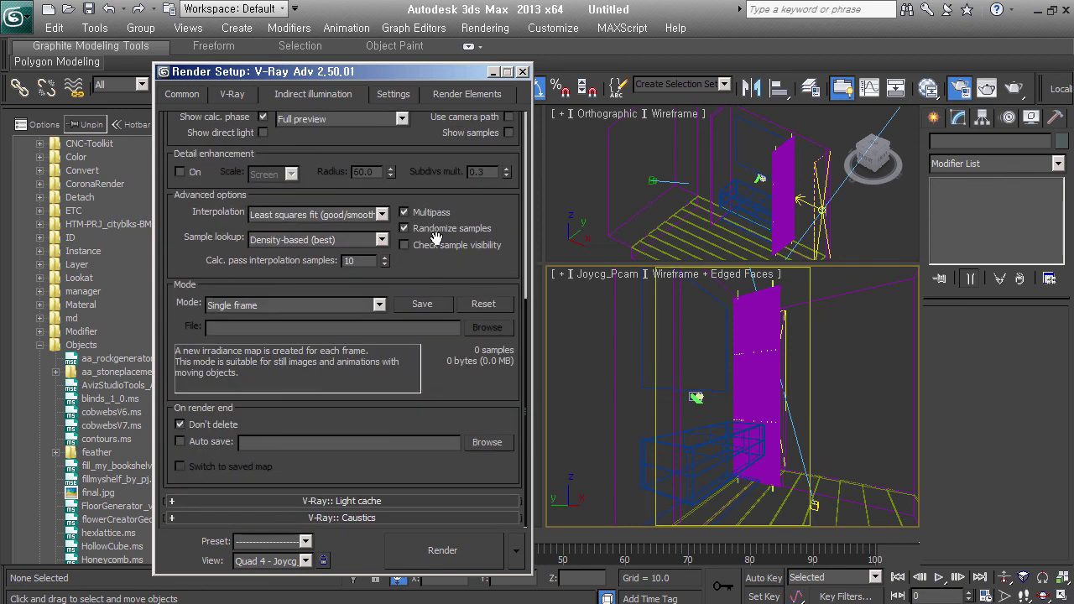
click(379, 501)
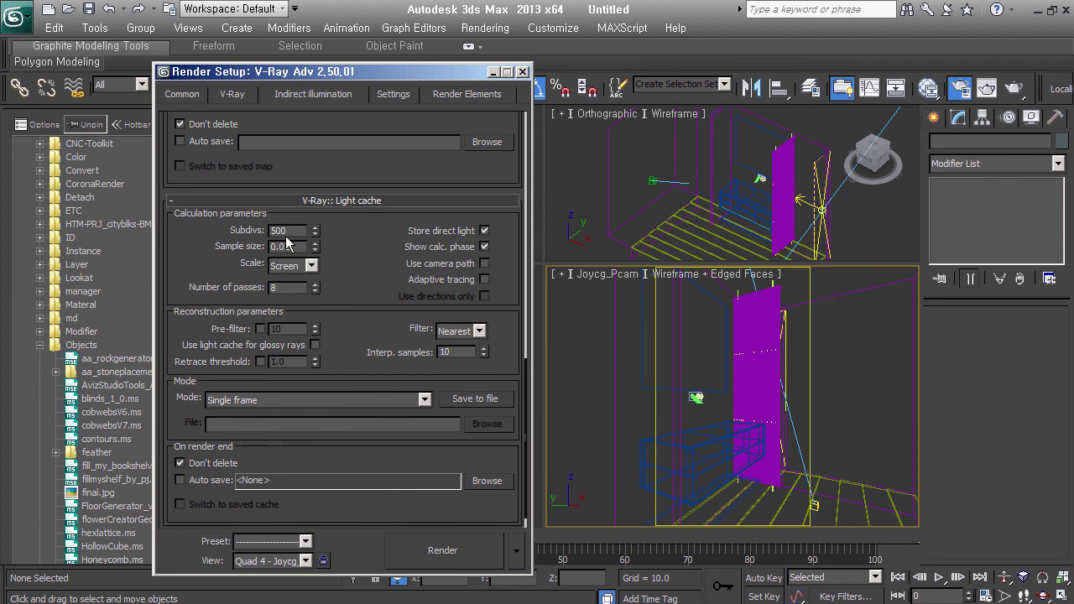
- Check the V-Ray system settings, ending on the Common 600 × 1000 single-frame output
click(392, 95)
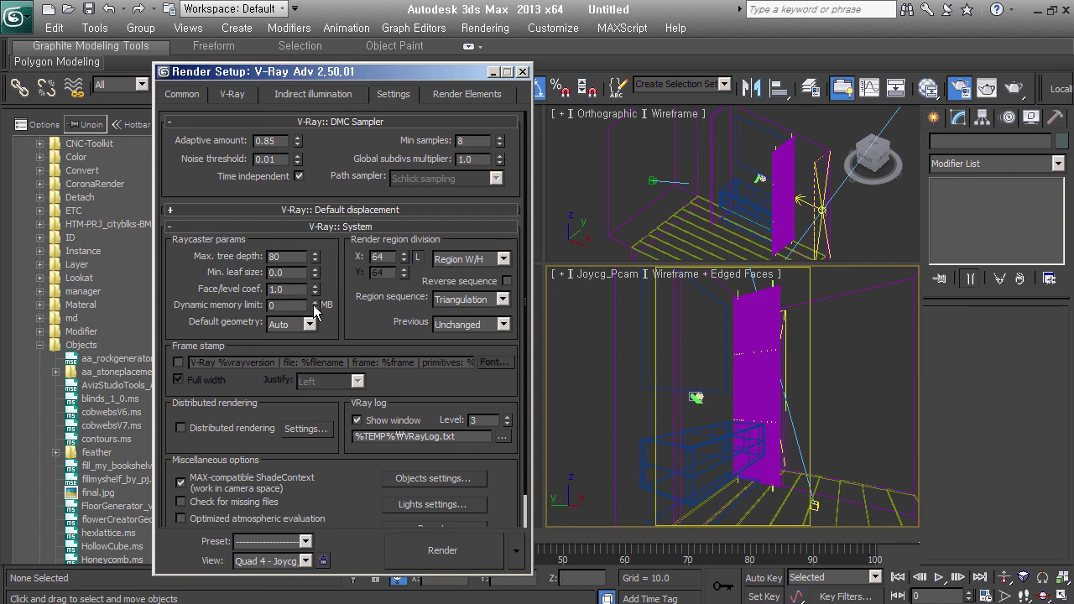
click(330, 227)
click(185, 95)
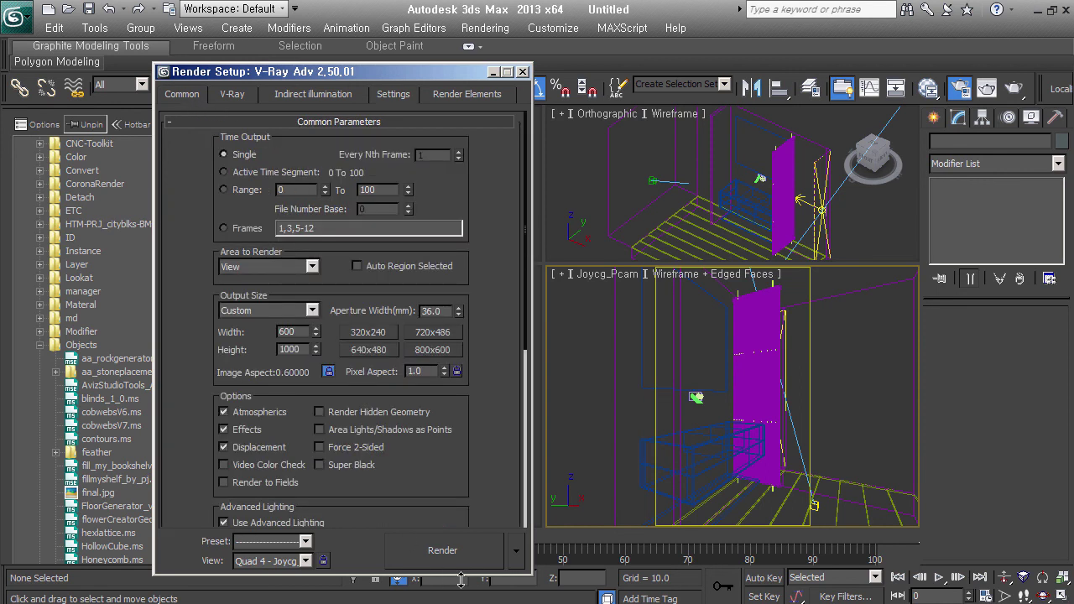
- Render a V-Ray clay test of the bathroom camera view (39.7 s), then minimize the frame buffer
click(472, 556)
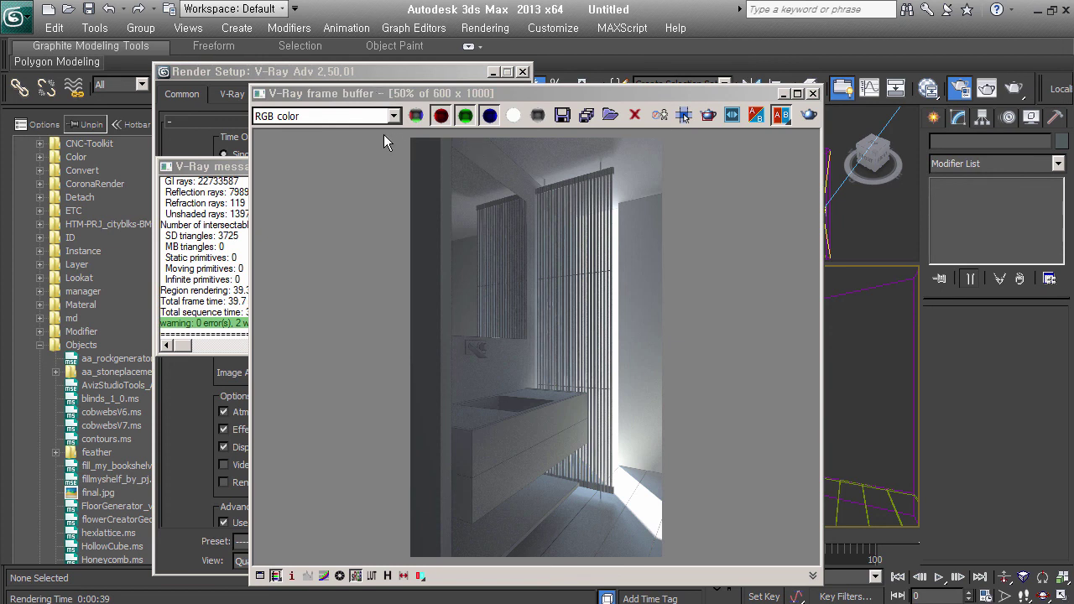
click(782, 94)
- Select the view's physical camera and set its shutter speed to 45.0
click(494, 72)
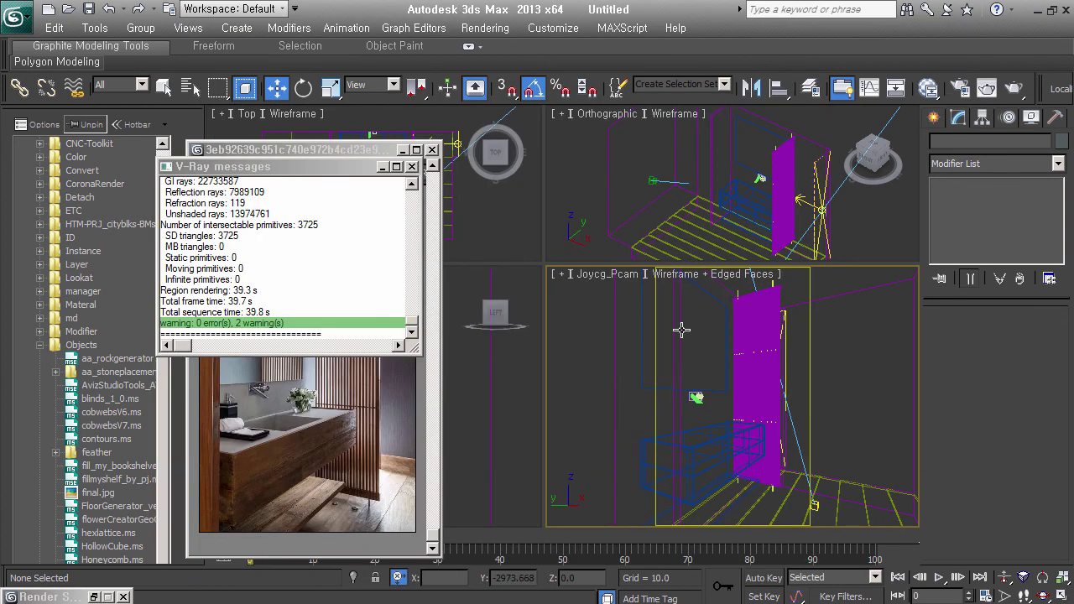
click(606, 273)
click(699, 510)
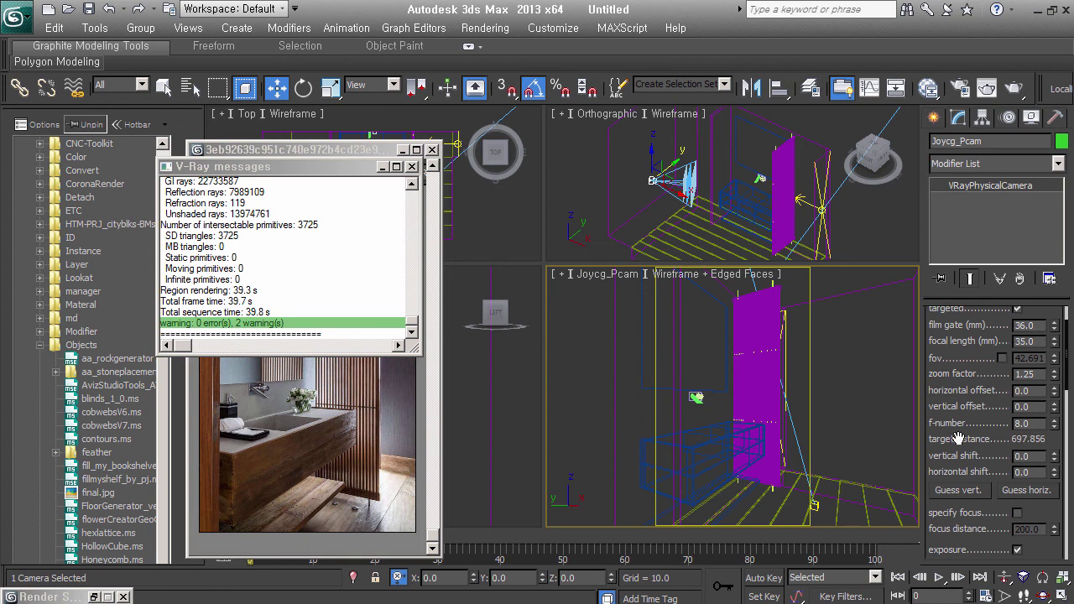
scroll(957, 438, down, 3)
double_click(1030, 529)
text(45.0)
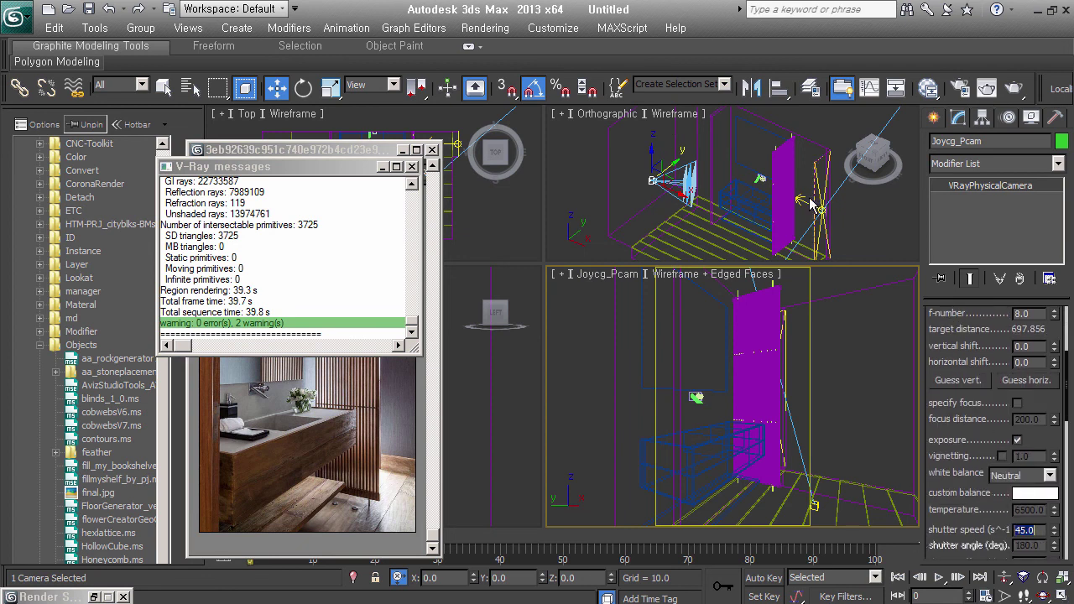
- Select VRaySun001 and raise it above the room so it shines more steeply, adjusting its ozone
click(845, 231)
scroll(744, 206, down, 5)
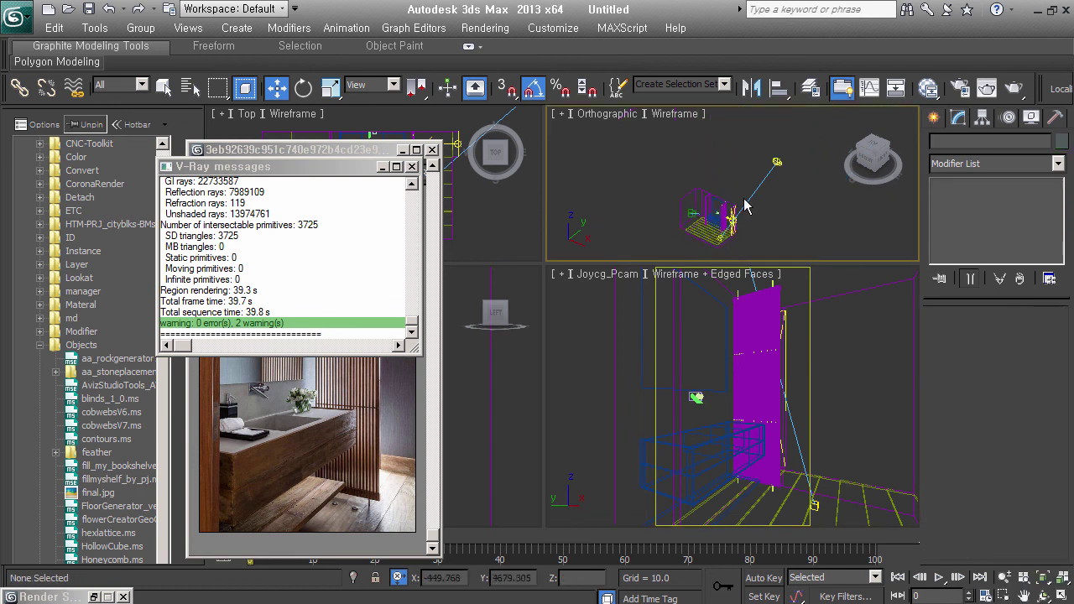
click(777, 161)
alt+middle_drag(777, 167, 788, 222)
mouse_move(789, 222)
mouse_down()
mouse_move(820, 203)
mouse_move(788, 180)
mouse_up()
alt+middle_drag(788, 180, 774, 152)
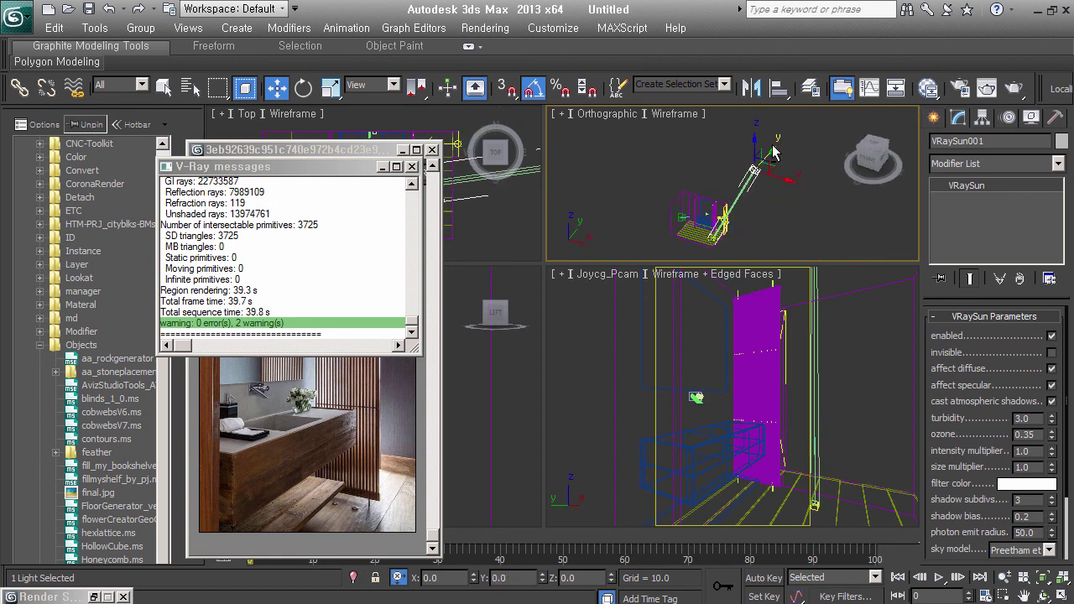
drag(762, 151, 759, 43)
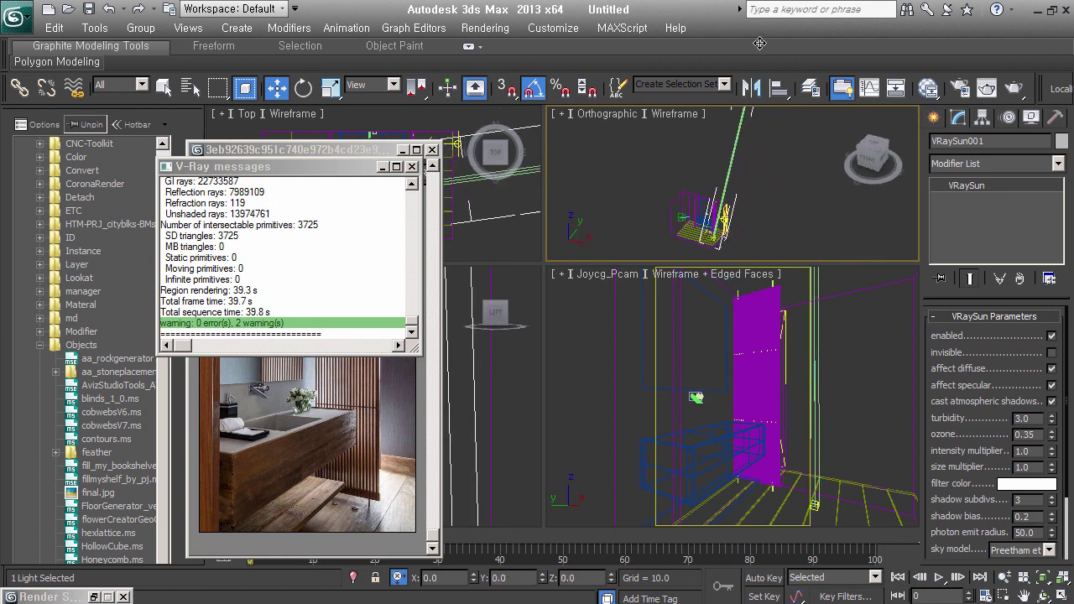
drag(969, 478, 971, 376)
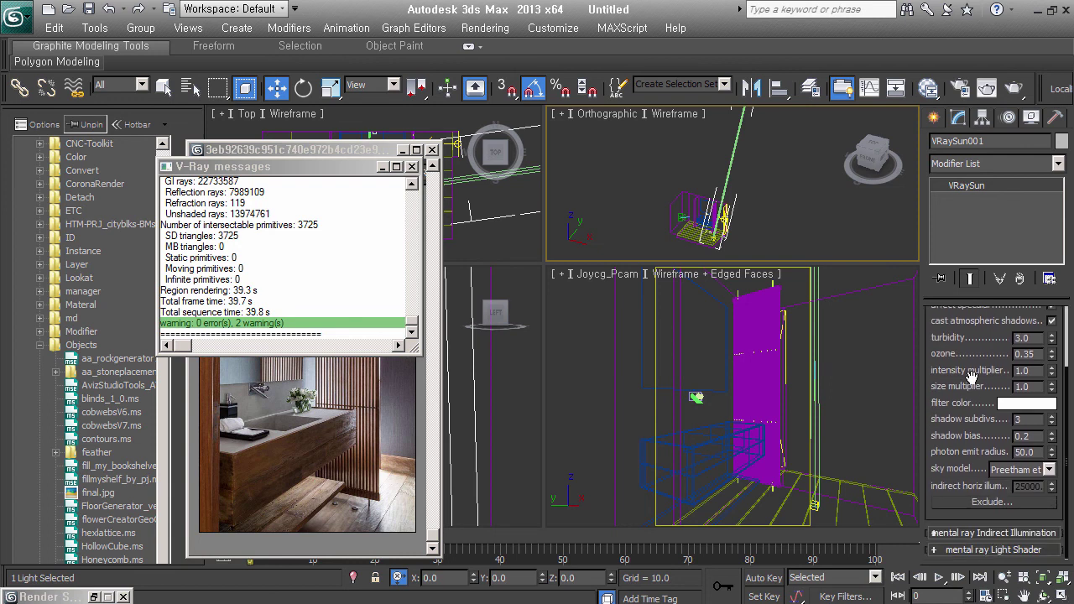
drag(1051, 353, 1054, 312)
- Set the sun's ozone to 0 and shadow subdivs to 16, then deselect it
right_click(1052, 356)
key(BackSpace)
text(16)
key(Return)
click(969, 435)
click(840, 402)
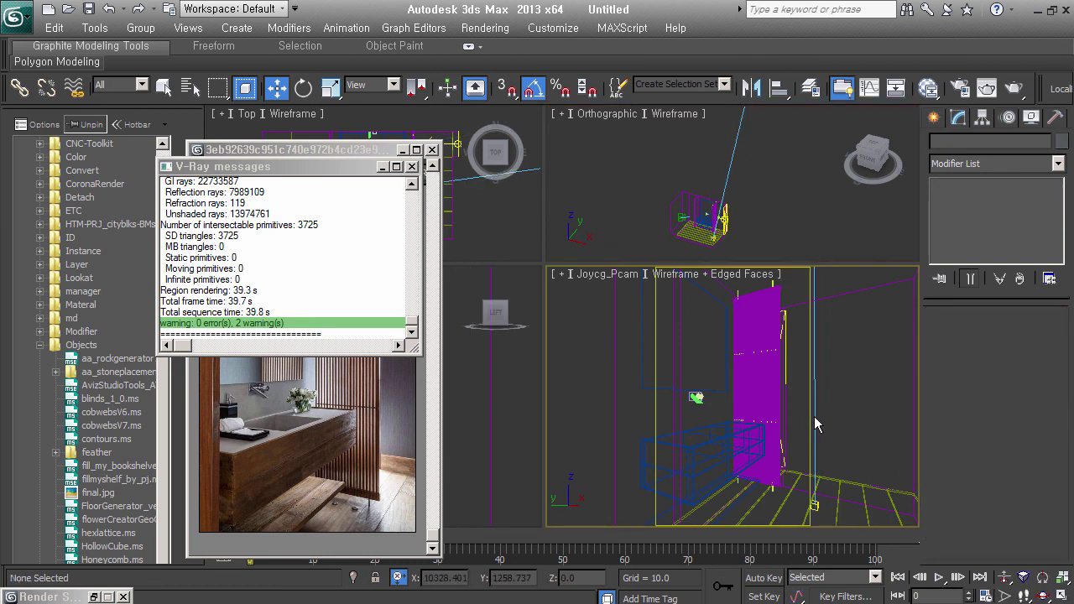
- Re-render the clay camera view and place the frame buffer beside the reference photo
click(382, 166)
click(1015, 88)
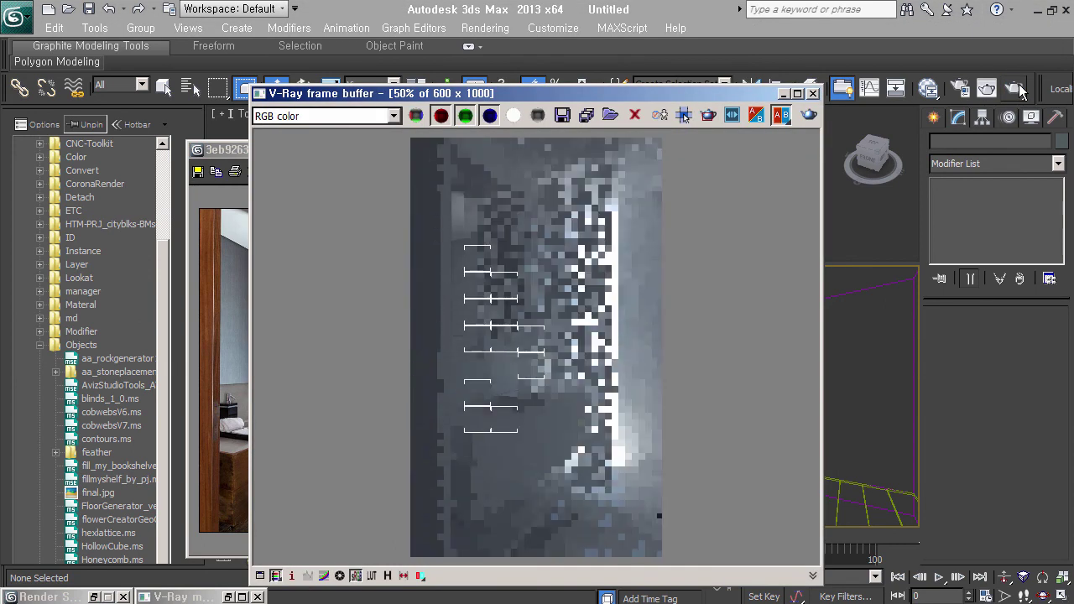
mouse_move(659, 93)
mouse_down()
mouse_move(634, 69)
mouse_move(502, 60)
mouse_up()
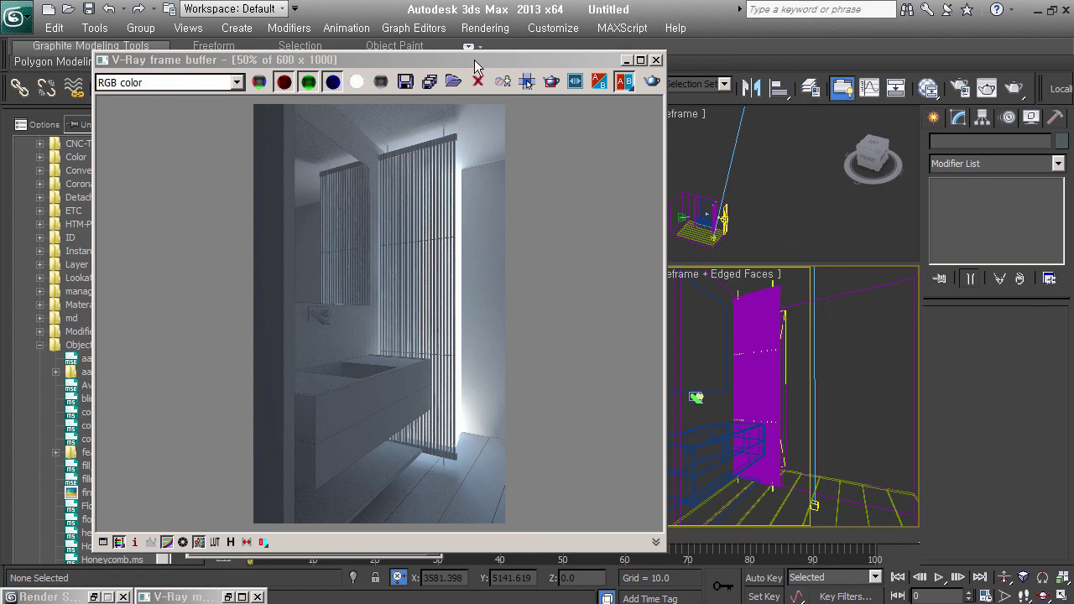
drag(474, 59, 797, 61)
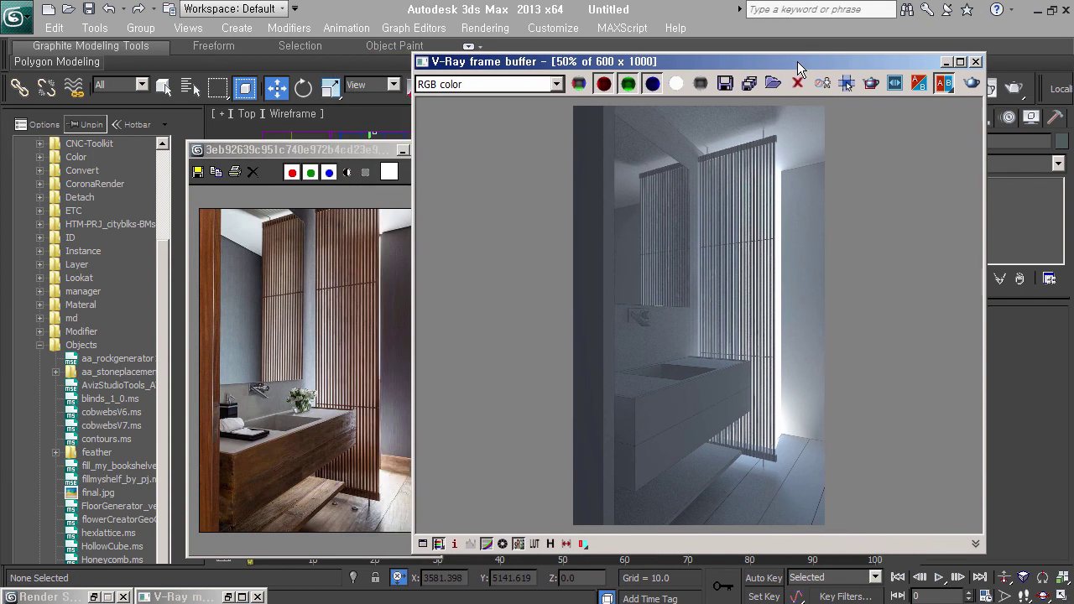